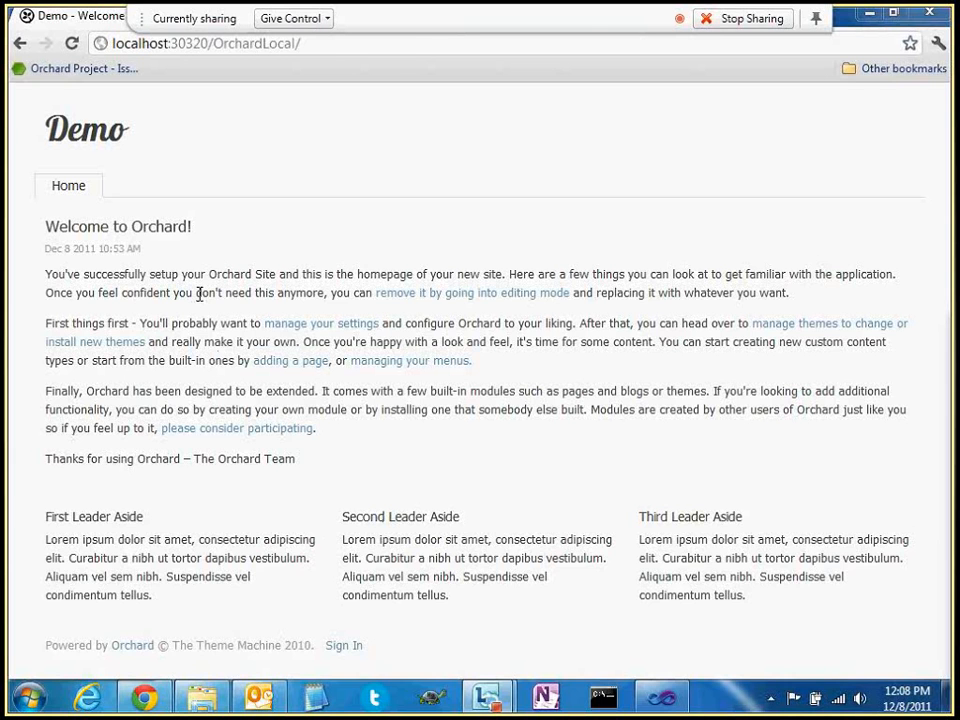
# Sign in as admin with the account password, then go to the admin Dashboard
pyautogui.click(154, 334)
pyautogui.write('admin')
pyautogui.press('Tab')
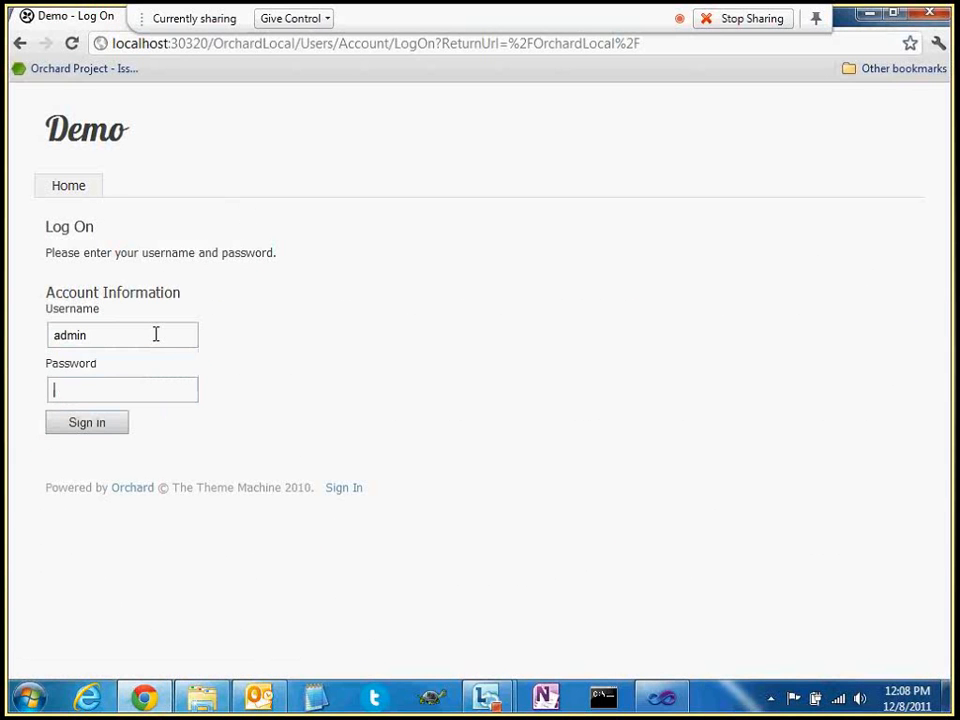
pyautogui.write('••••')
pyautogui.hotkey('ctrl', 'a')
pyautogui.write('•••••••')
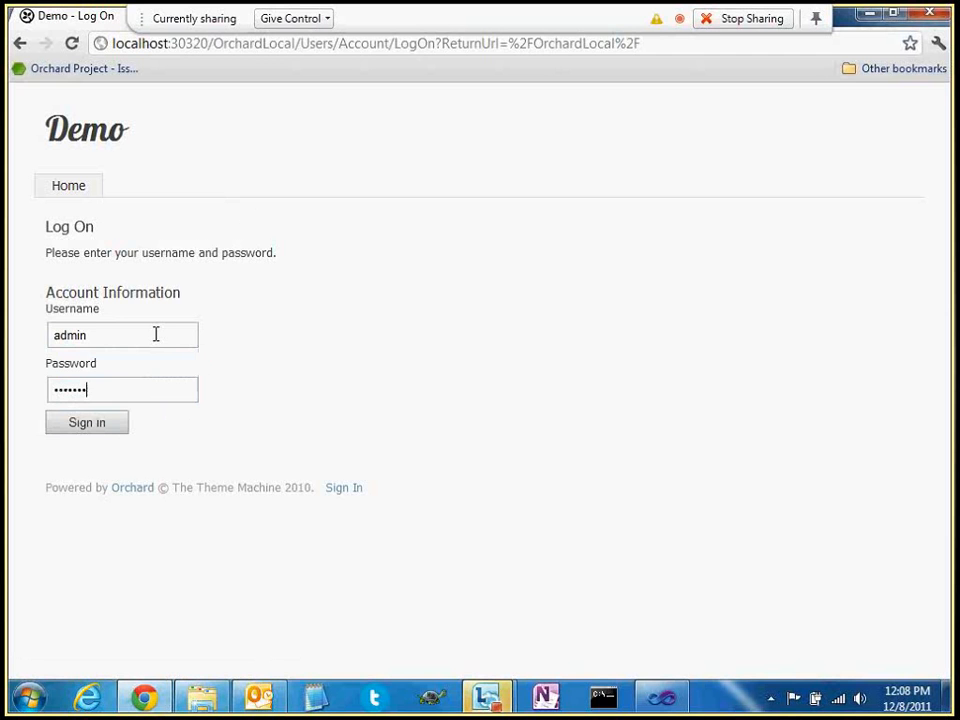
pyautogui.press('Return')
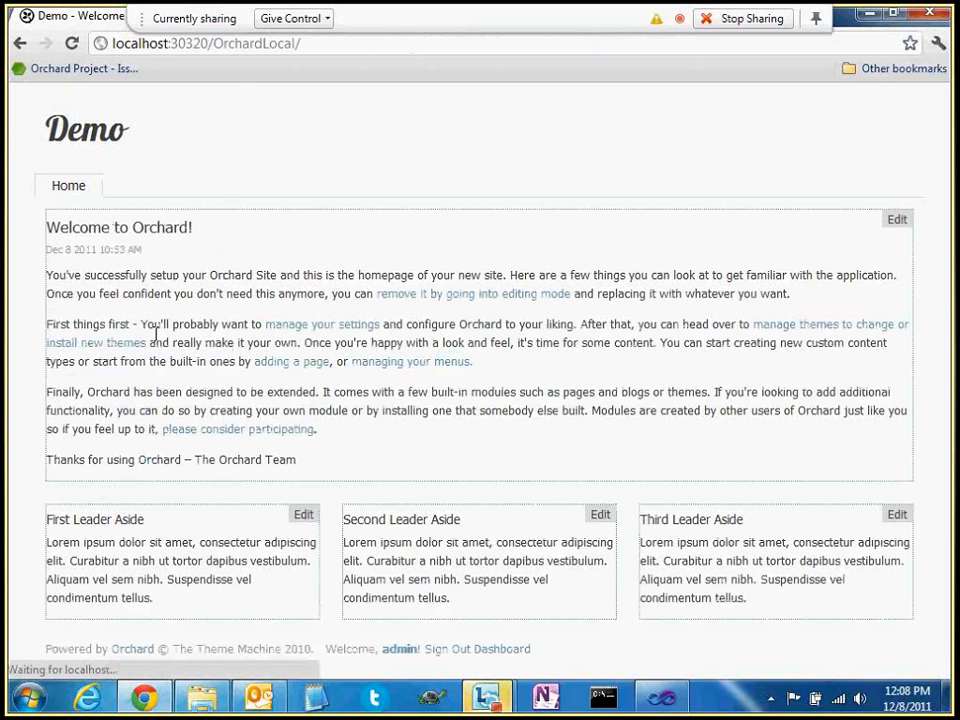
pyautogui.click(476, 648)
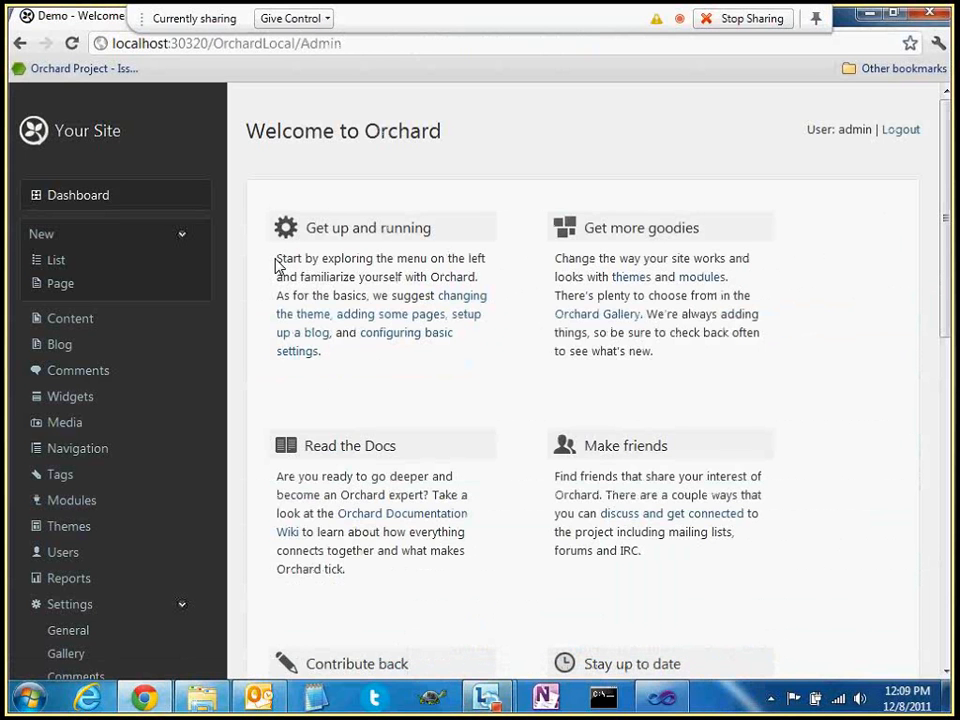
# Dismiss the stray taskbar menu and open the Modules page from the admin sidebar
pyautogui.scroll(-1, 277, 305)
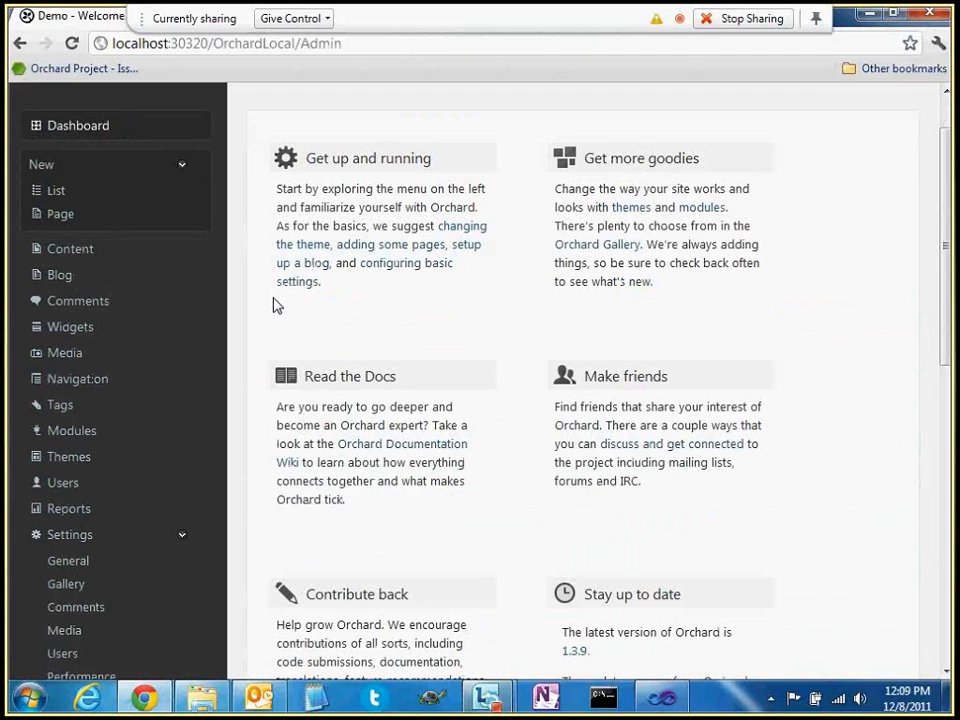
pyautogui.scroll(-1, 277, 305)
pyautogui.rightClick(258, 697)
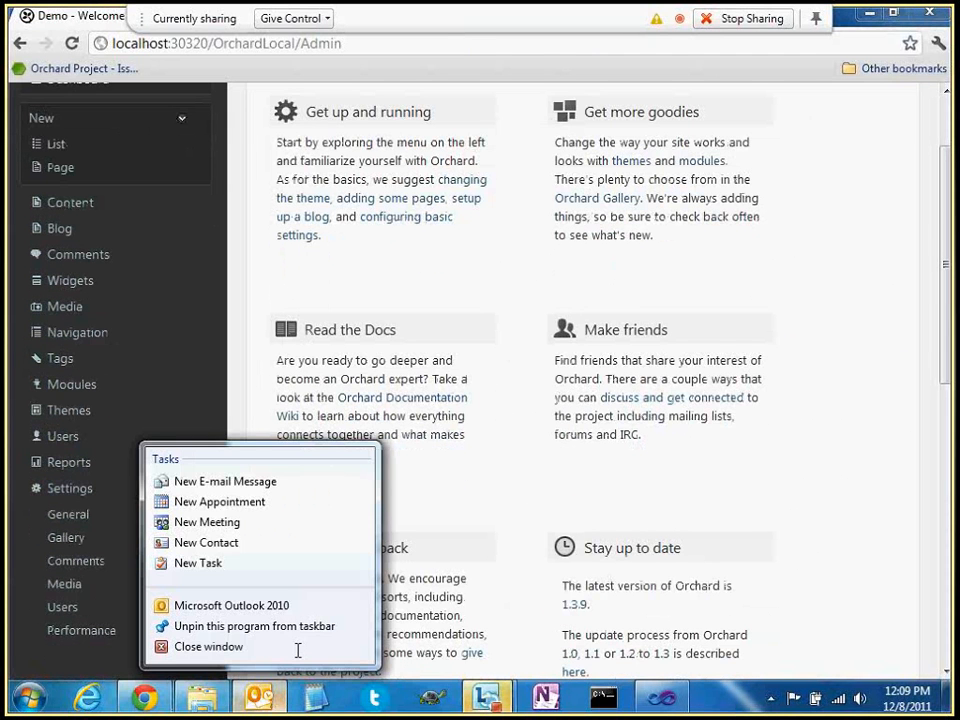
pyautogui.click(297, 651)
pyautogui.click(69, 384)
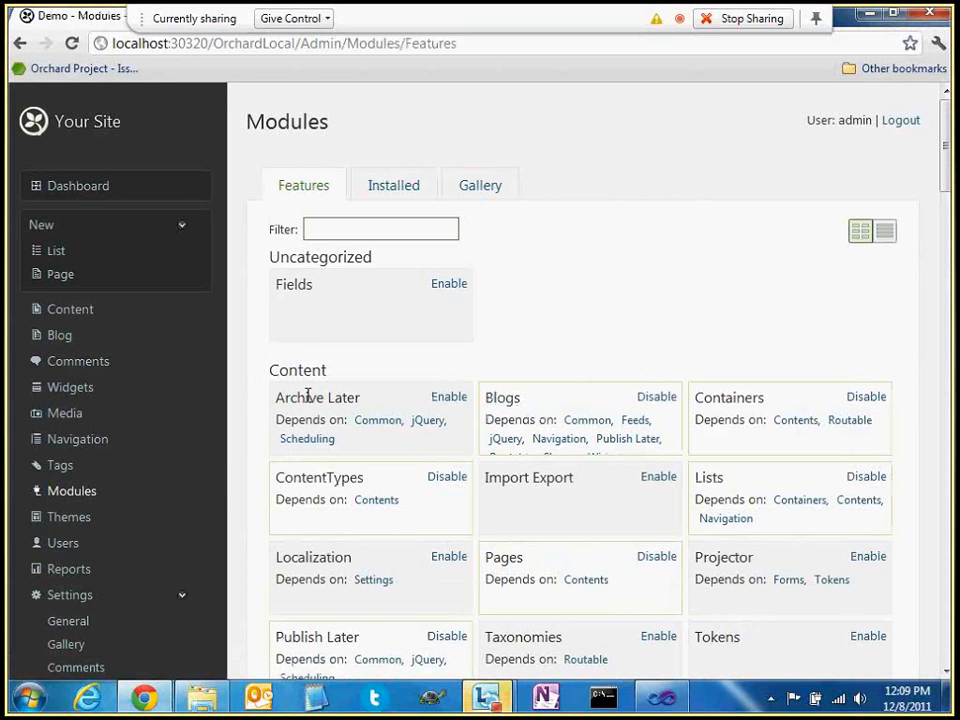
# Filter the features list for 'fields' and enable the Fields feature
pyautogui.doubleClick(294, 284)
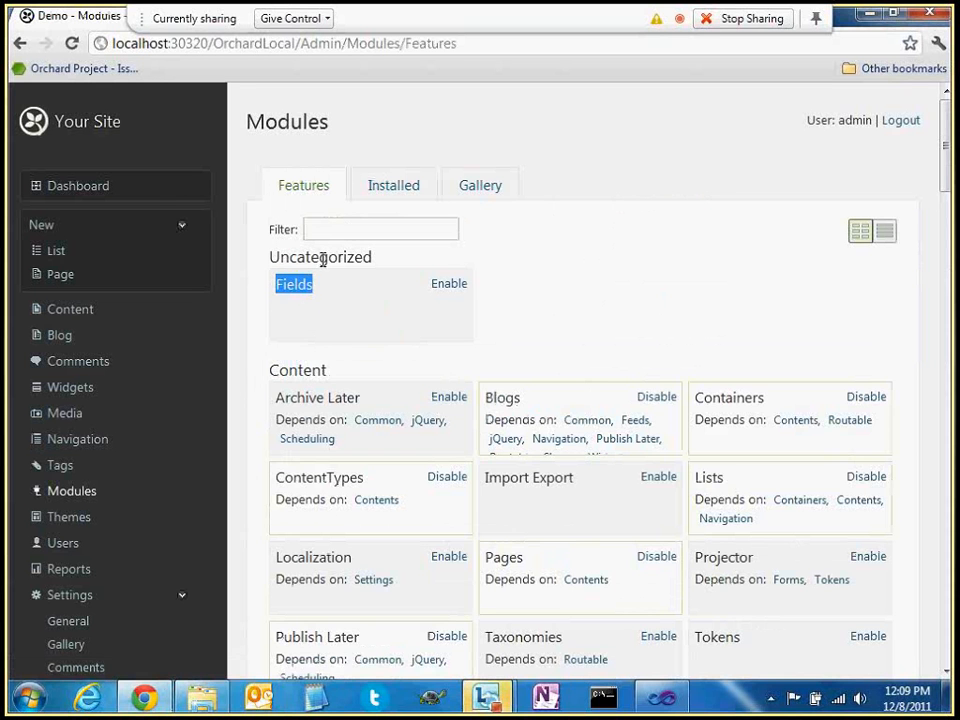
pyautogui.click(350, 231)
pyautogui.write('fields')
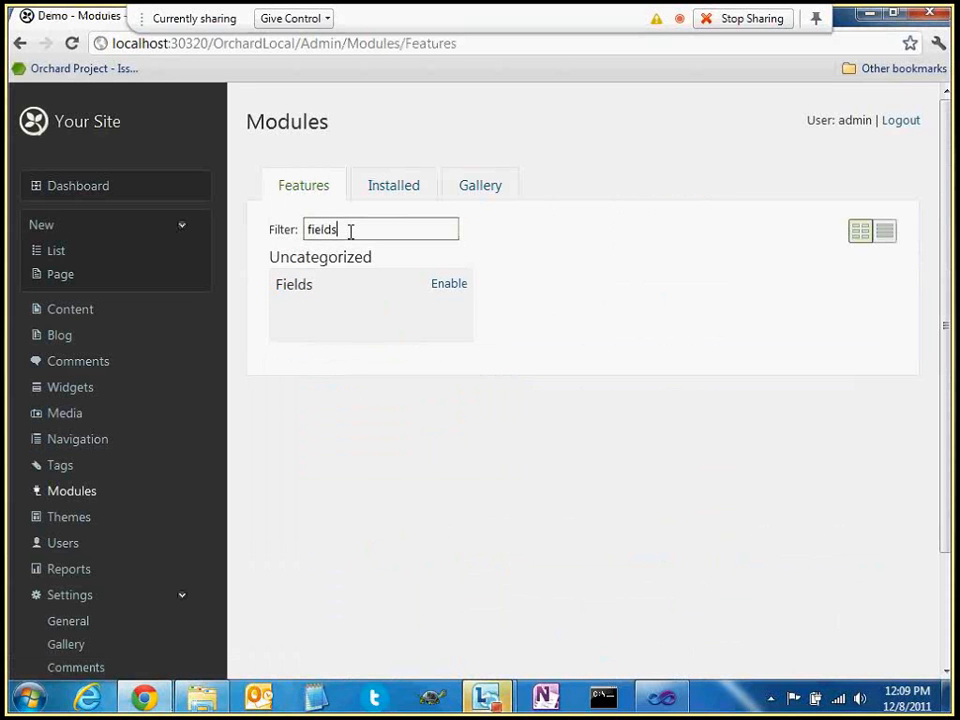
pyautogui.click(448, 284)
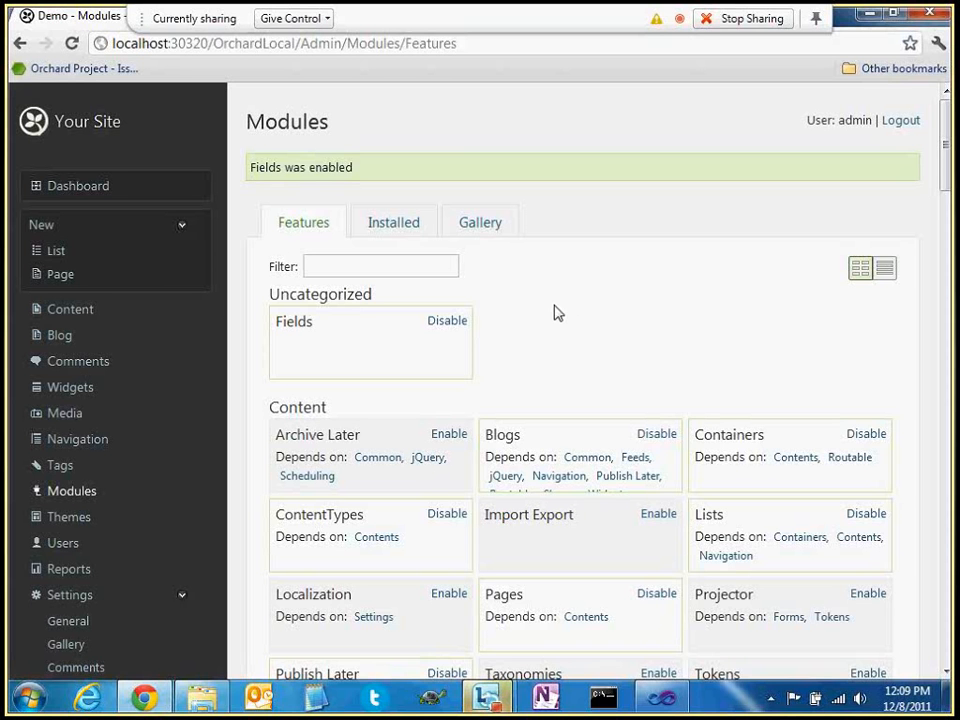
# Filter for 'projector' and 'import' and enable the Projector and Import Export features
pyautogui.write('projector')
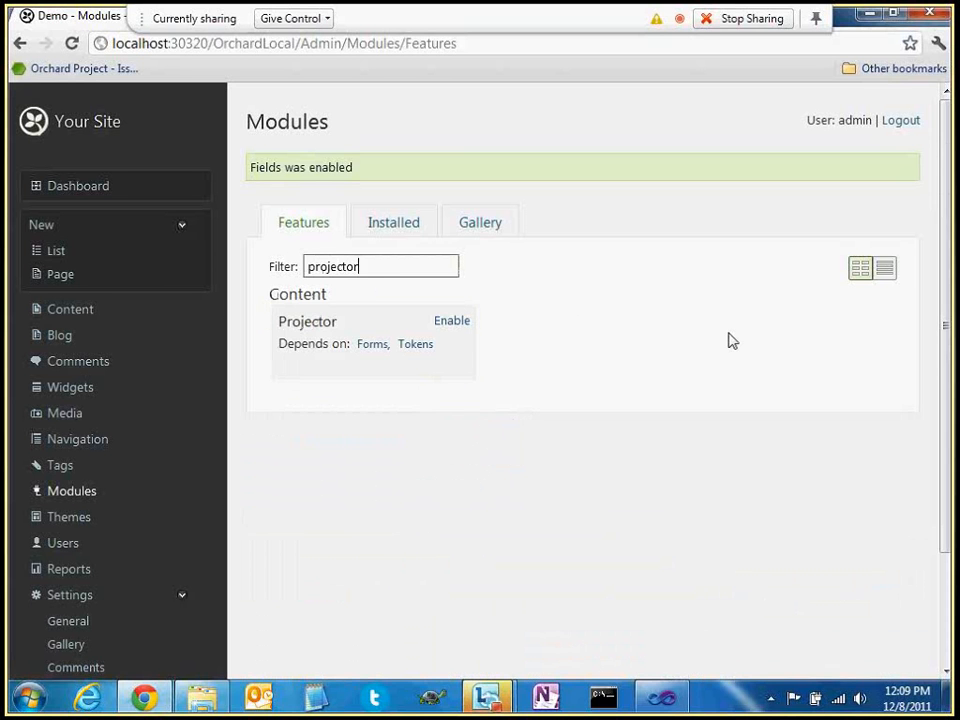
pyautogui.doubleClick(306, 321)
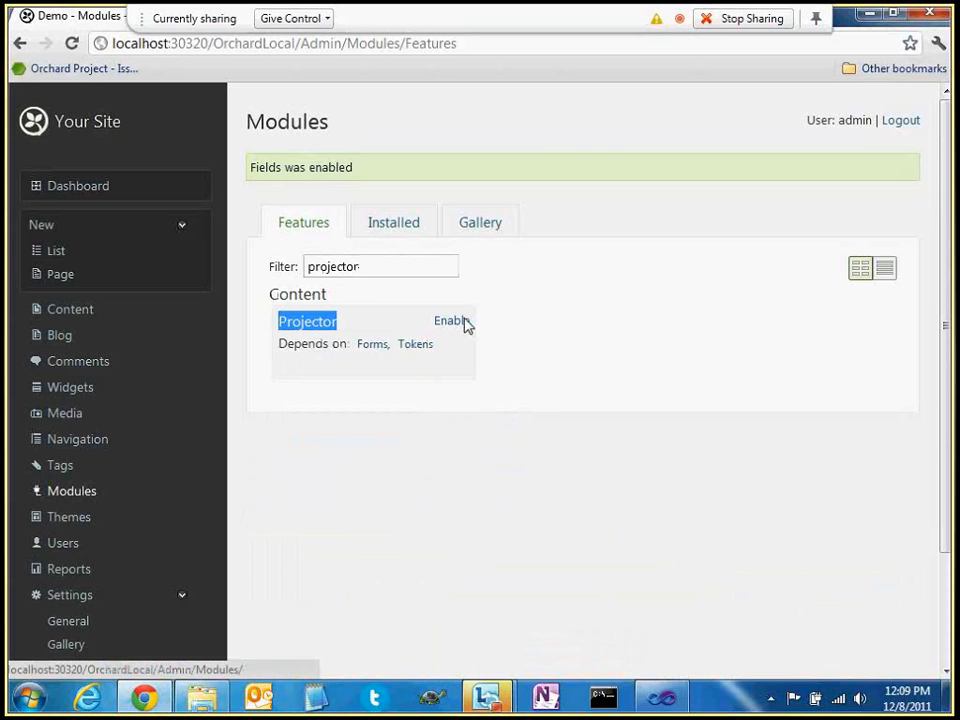
pyautogui.click(463, 322)
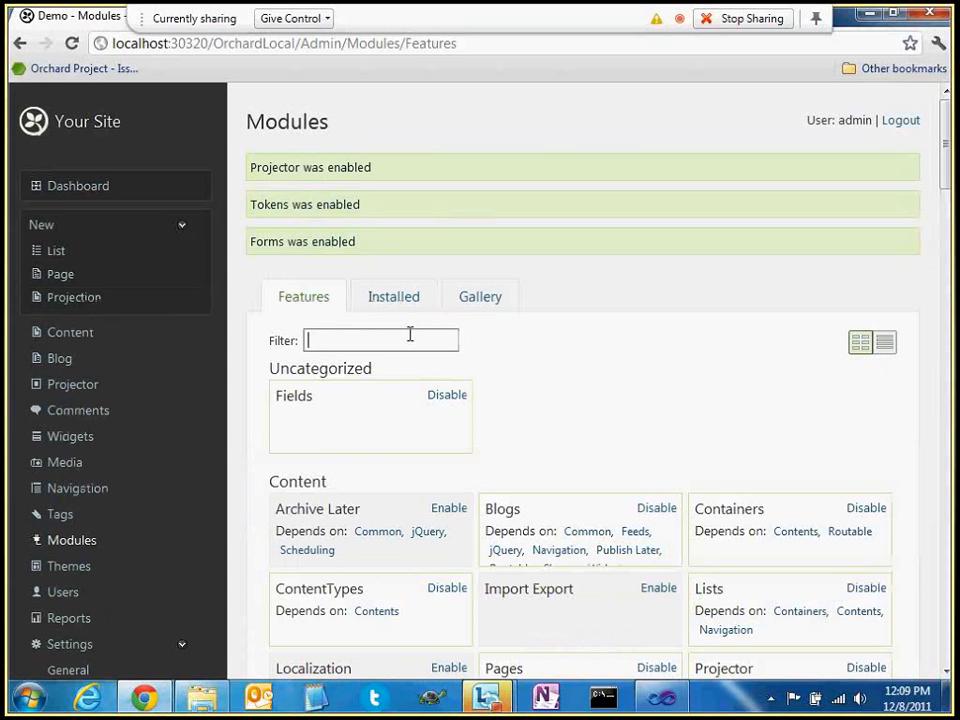
pyautogui.write('import')
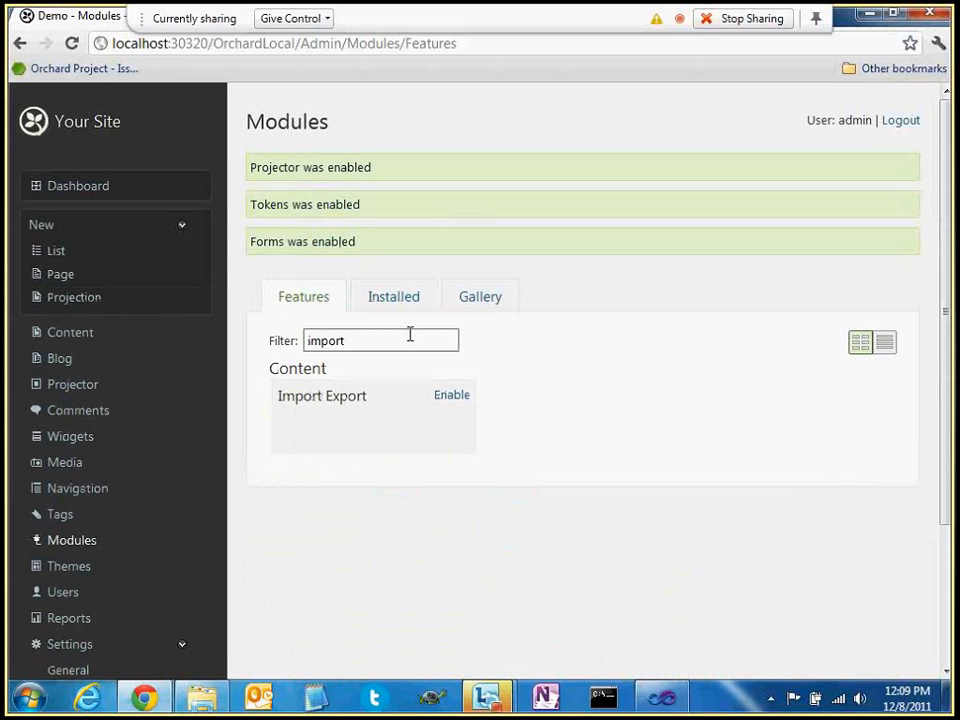
pyautogui.press('Return')
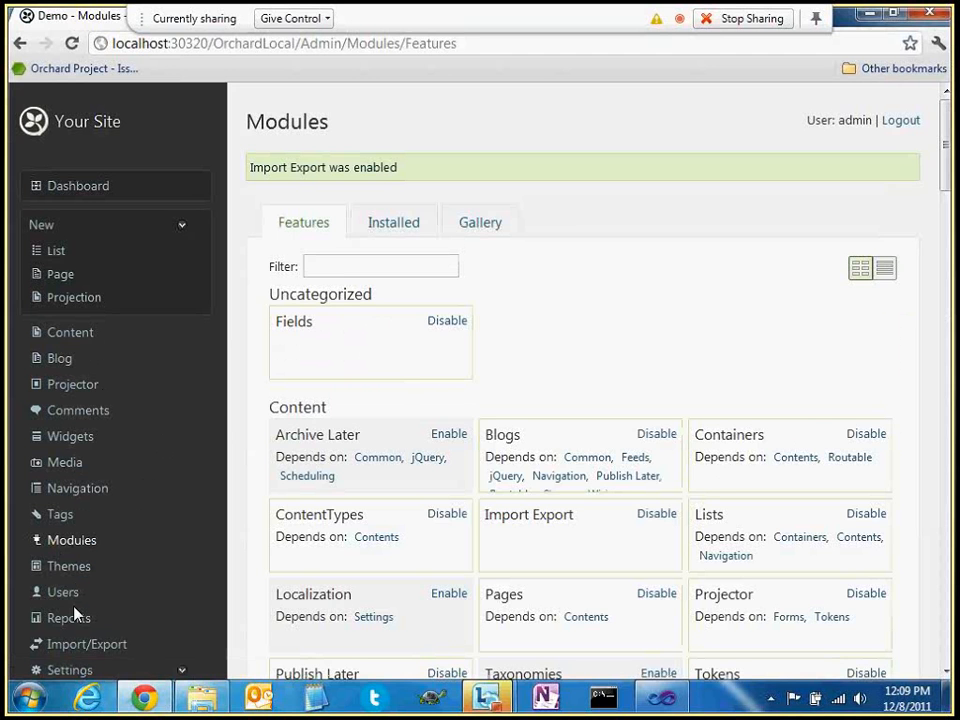
pyautogui.click(87, 644)
# Import the recipe file export (5).xml
pyautogui.click(310, 278)
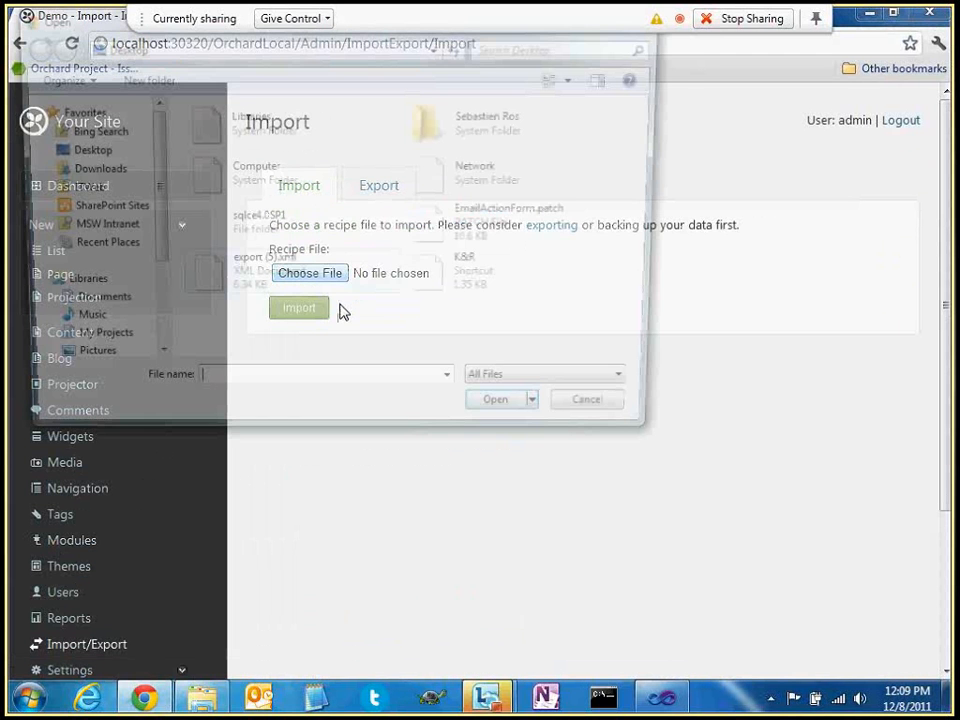
pyautogui.click(260, 278)
pyautogui.click(509, 419)
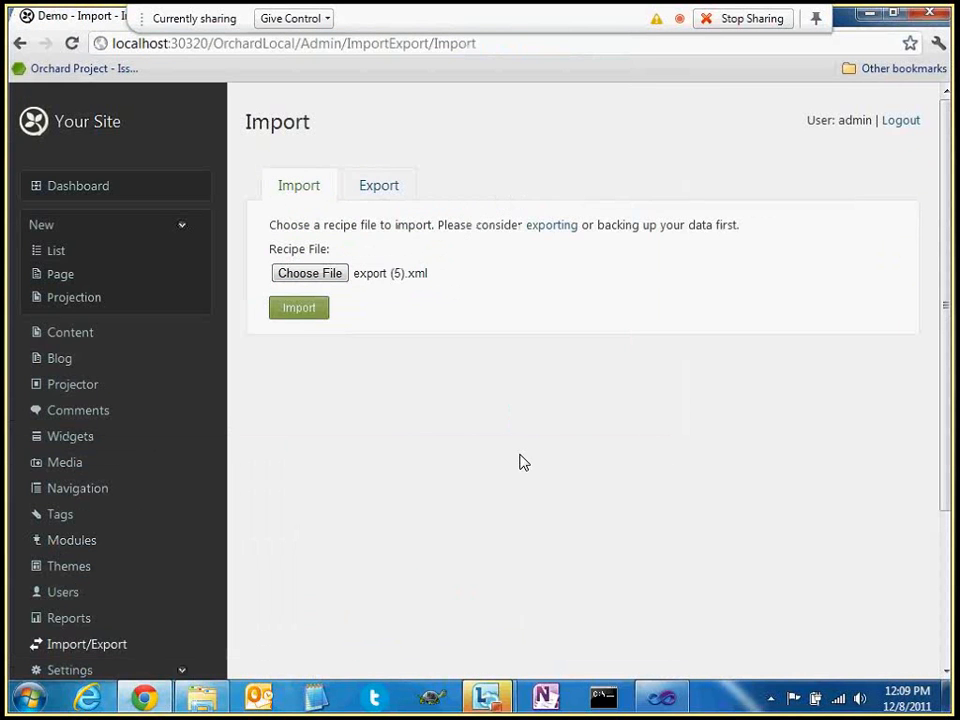
pyautogui.click(306, 313)
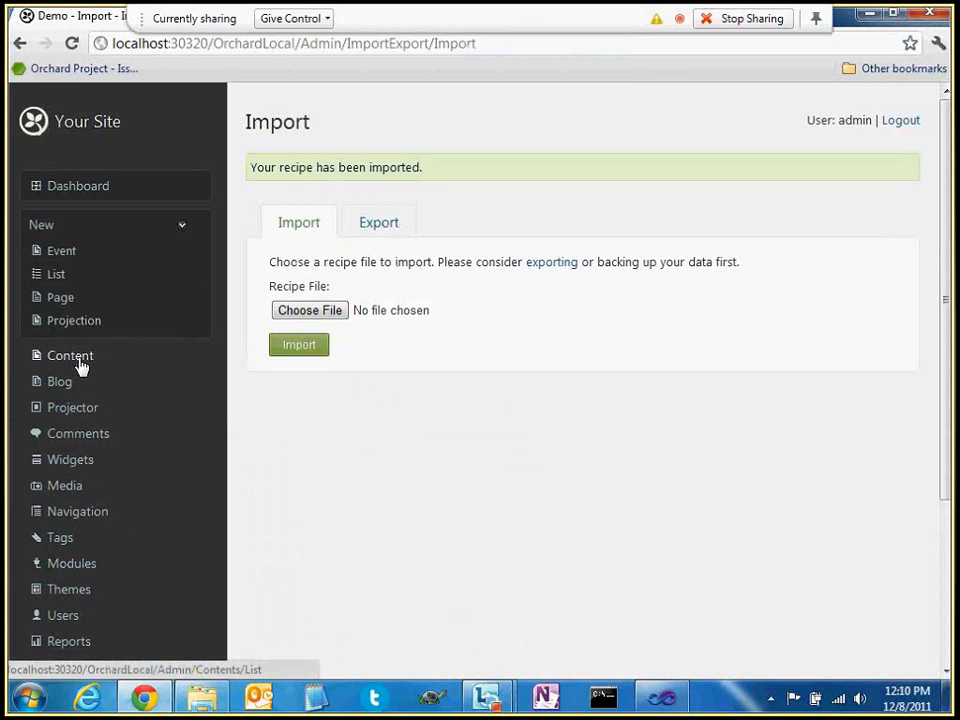
pyautogui.click(120, 355)
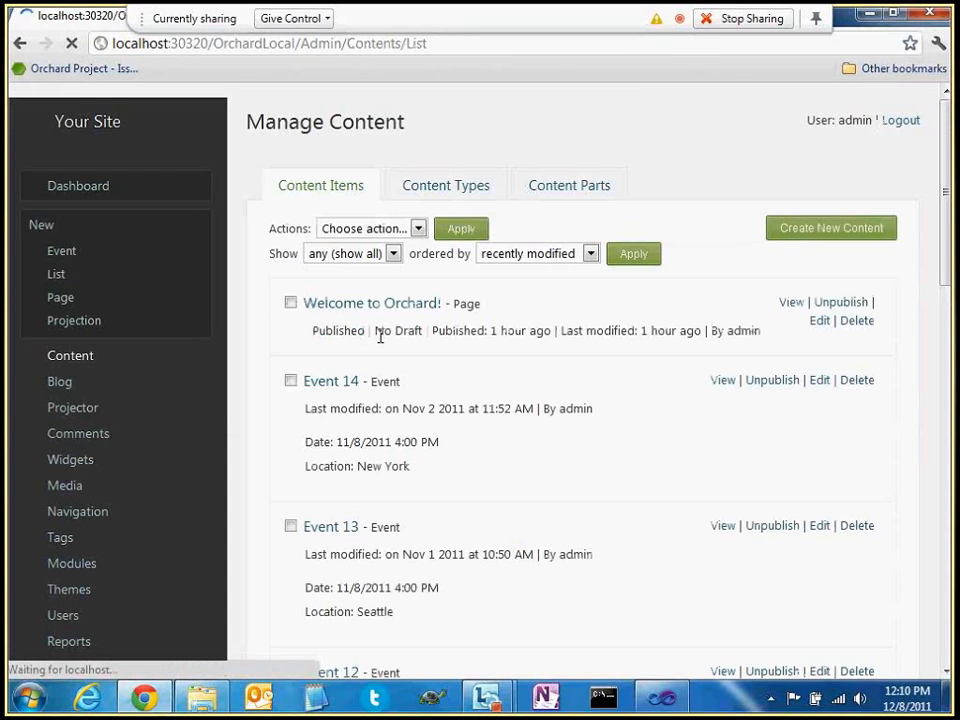
# Locate the imported Event items and switch to the Content Types list
pyautogui.scroll(-1, 541, 377)
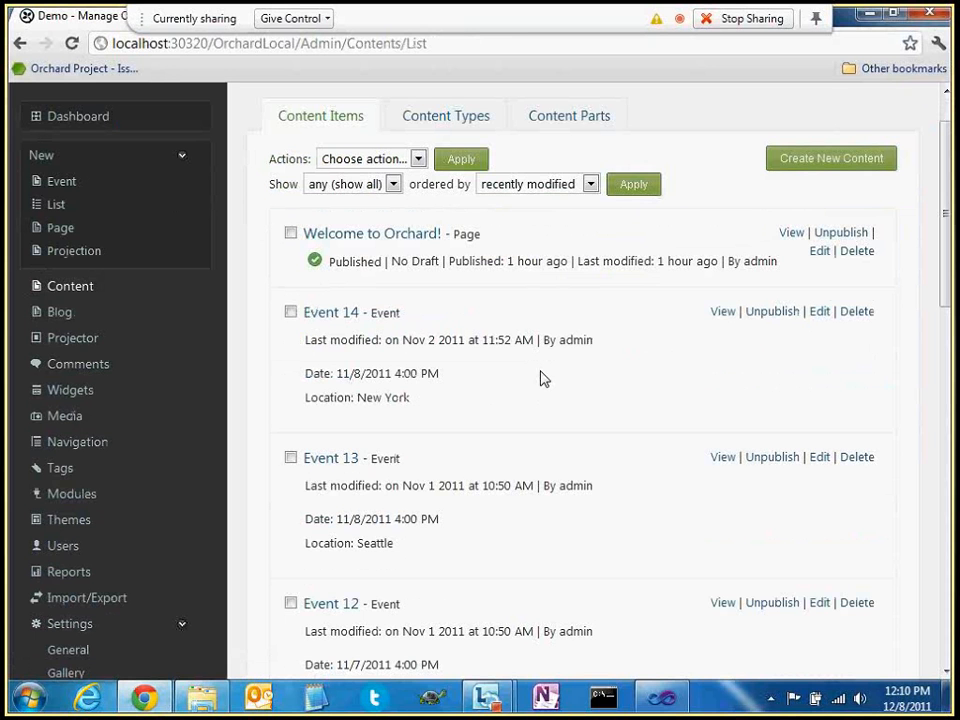
pyautogui.doubleClick(384, 315)
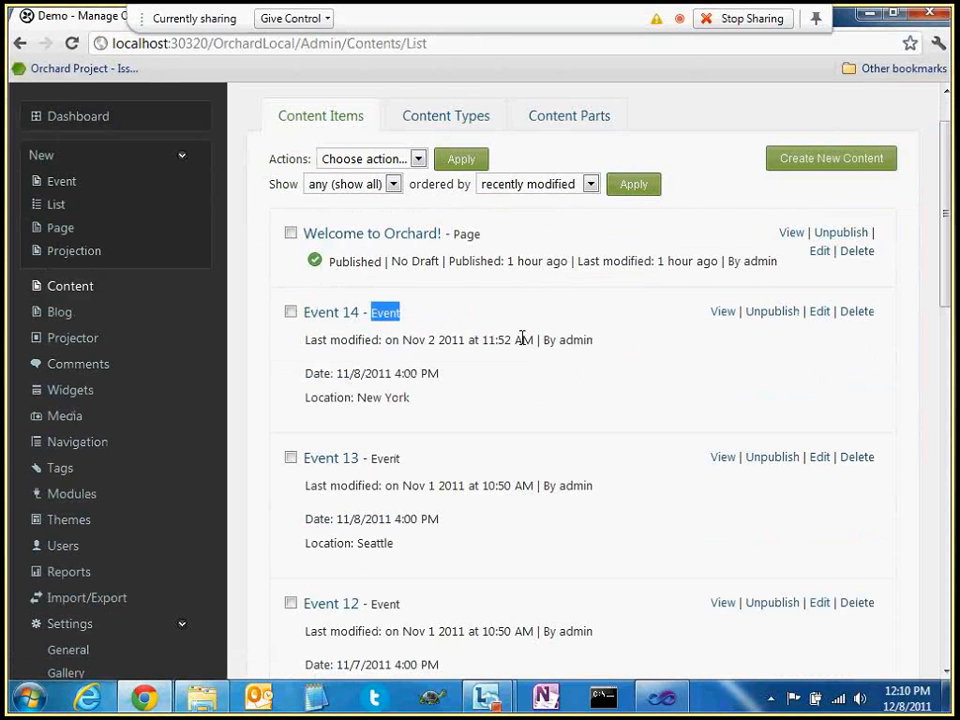
pyautogui.click(445, 119)
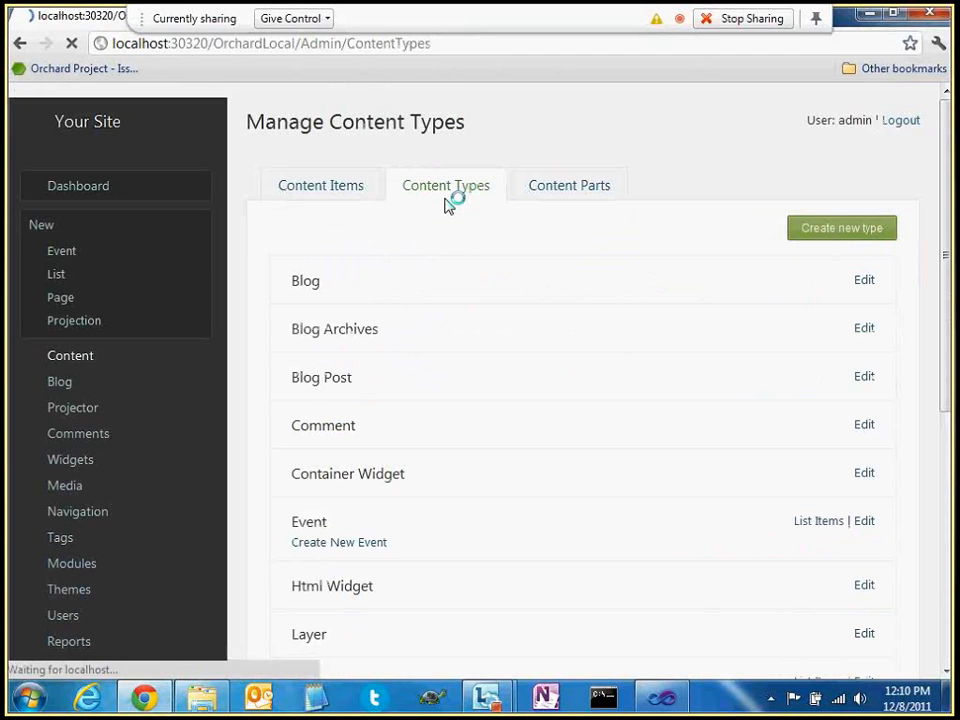
# Review the Event type's Common and Title parts, Location TextField and Date DateTimeField
pyautogui.scroll(-1, 705, 417)
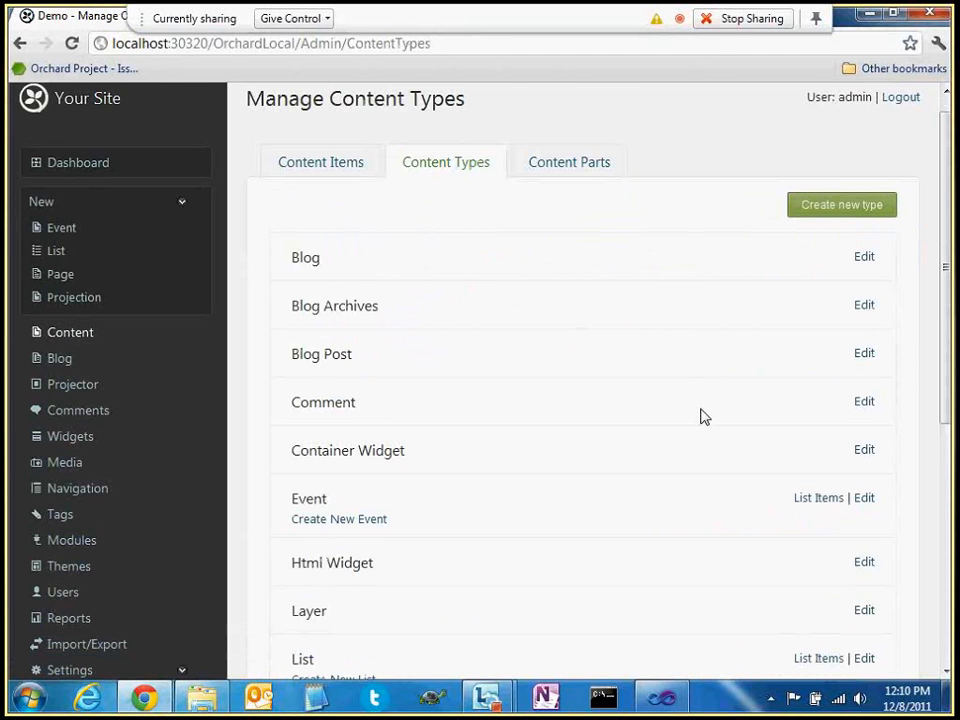
pyautogui.scroll(-2, 702, 416)
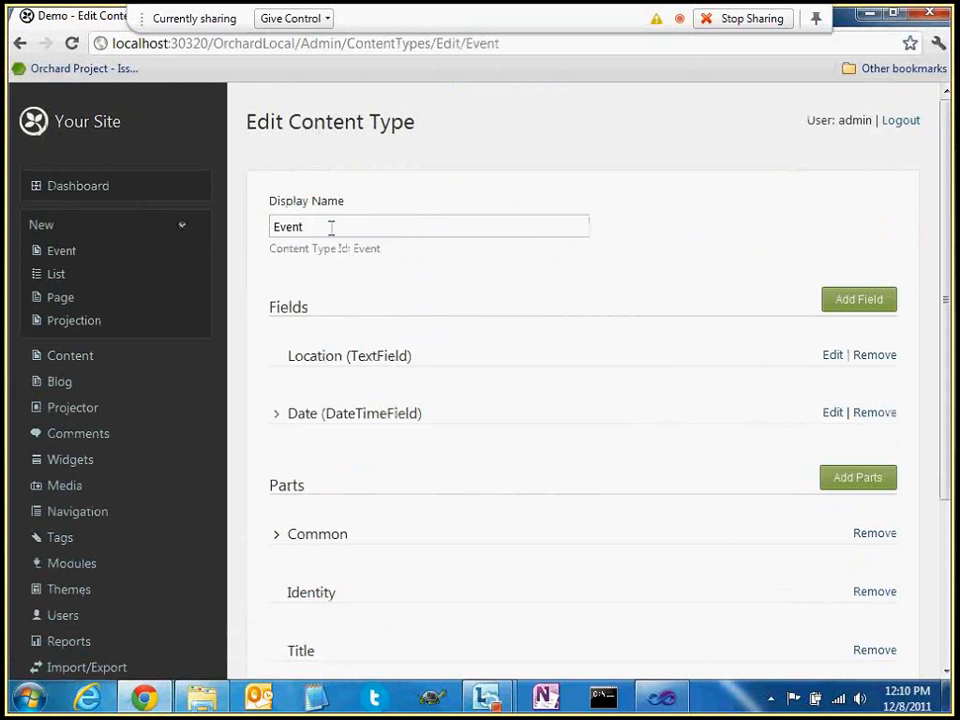
pyautogui.scroll(-2, 330, 456)
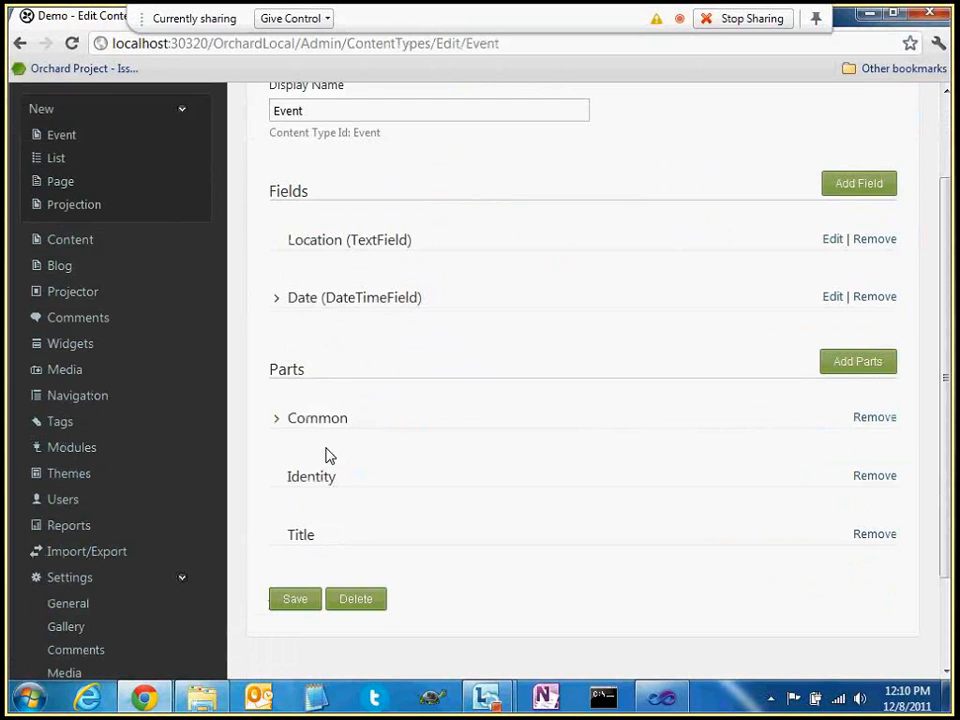
pyautogui.doubleClick(306, 418)
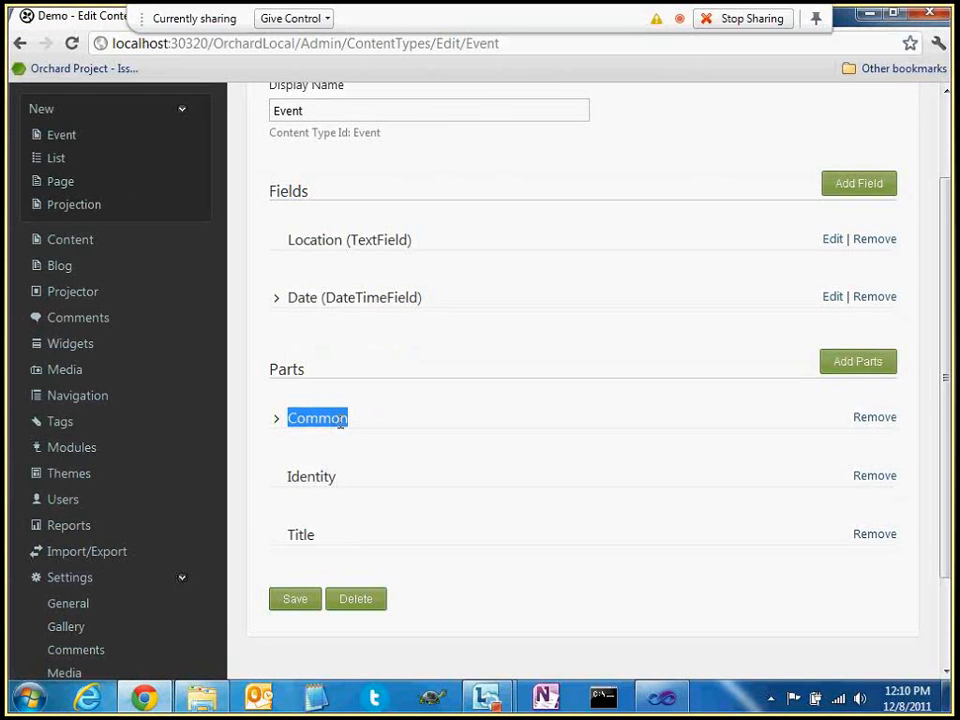
pyautogui.doubleClick(298, 535)
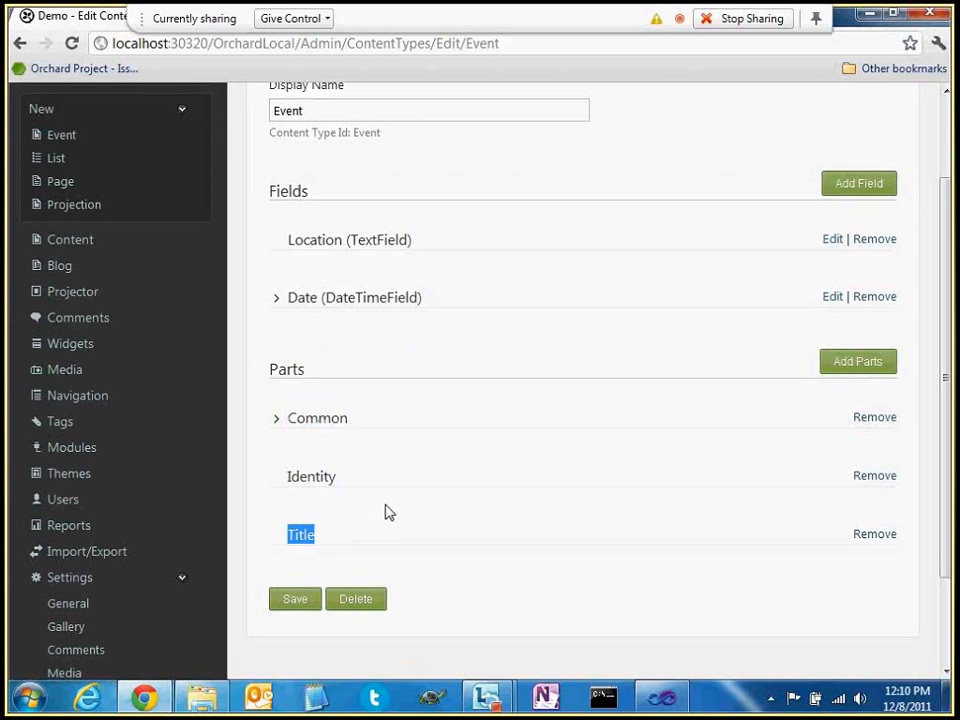
pyautogui.scroll(2, 390, 510)
pyautogui.moveTo(289, 357); pyautogui.dragTo(347, 358)
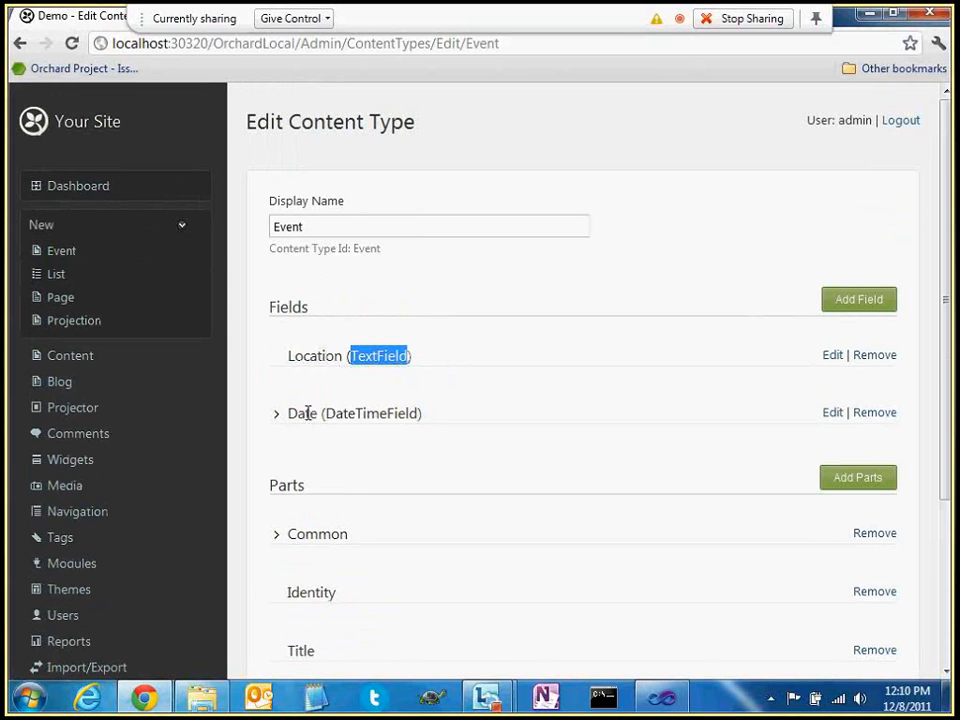
pyautogui.moveTo(420, 413); pyautogui.dragTo(322, 413)
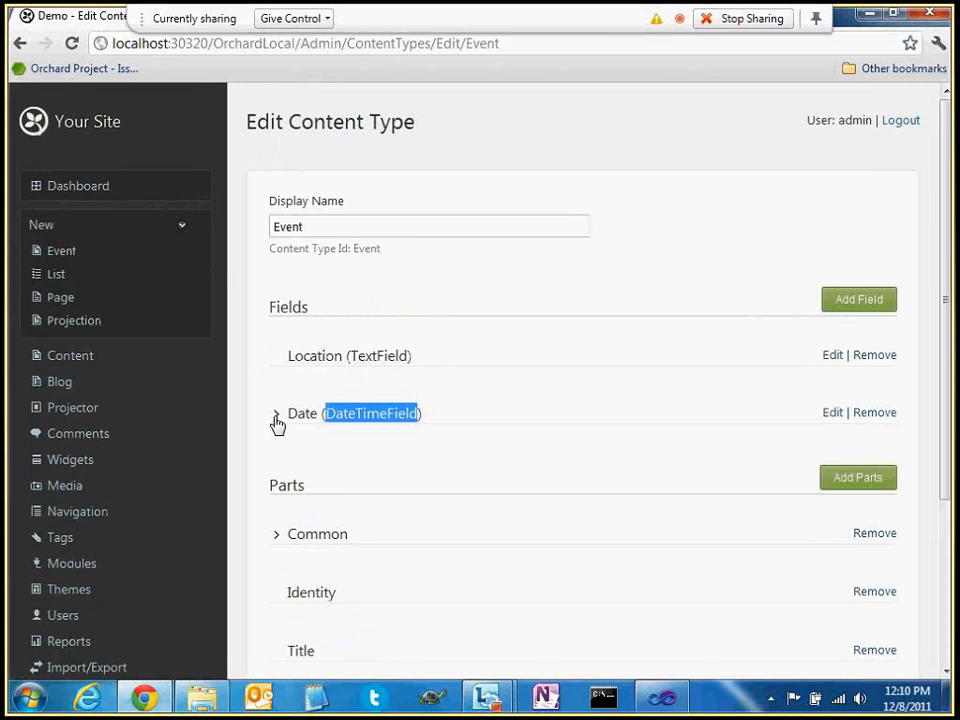
# Expand and collapse the Date field's display options, then return to Manage Content
pyautogui.click(277, 421)
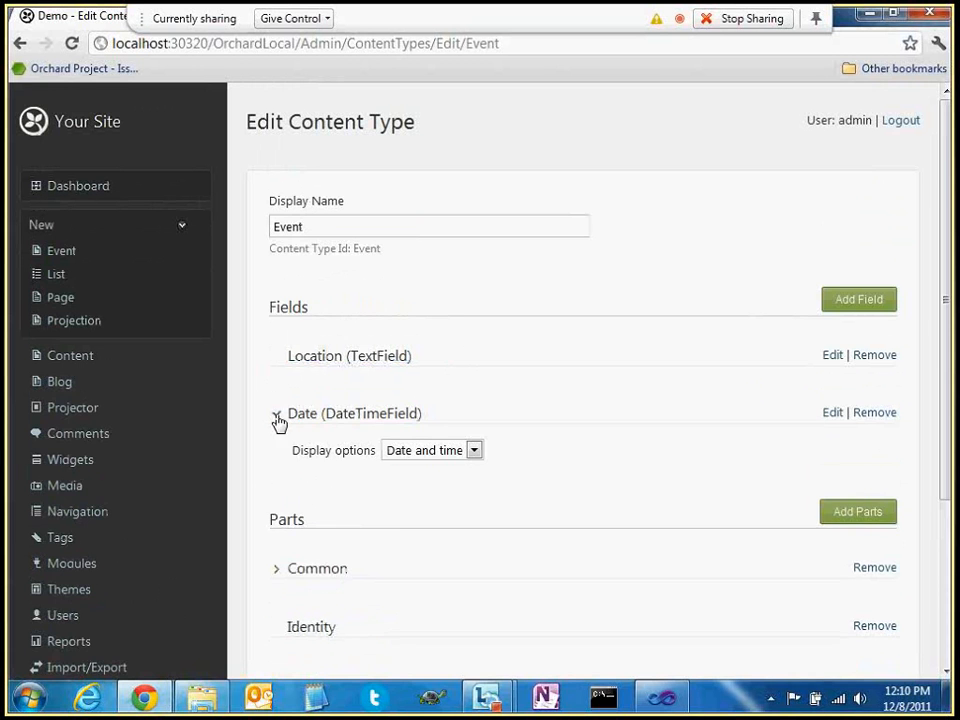
pyautogui.click(277, 421)
pyautogui.scroll(-1, 505, 385)
pyautogui.scroll(-2, 505, 385)
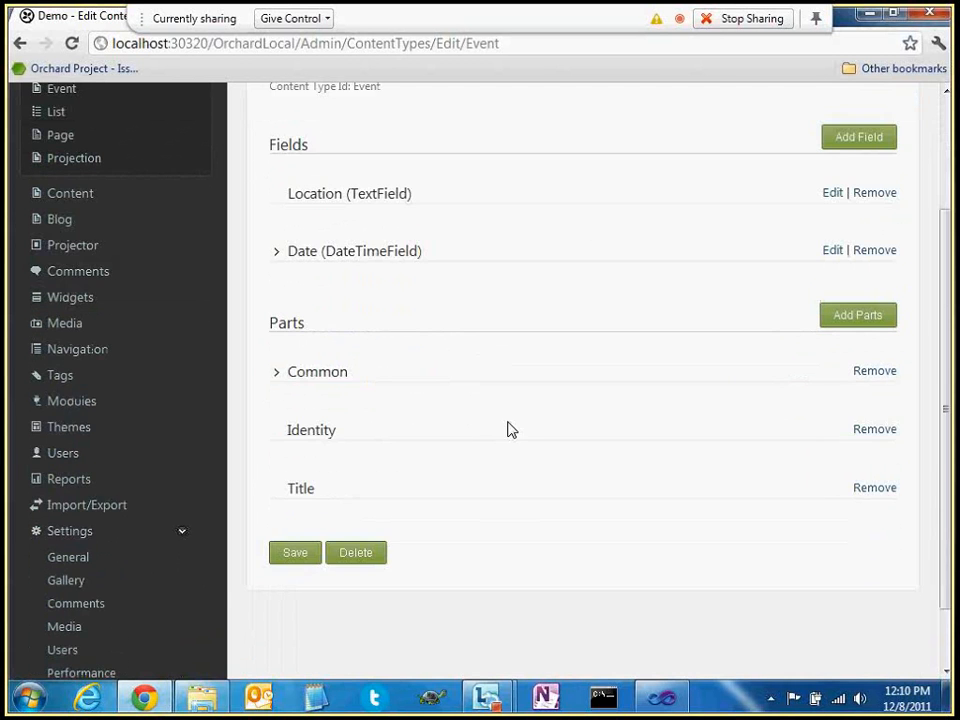
pyautogui.click(81, 178)
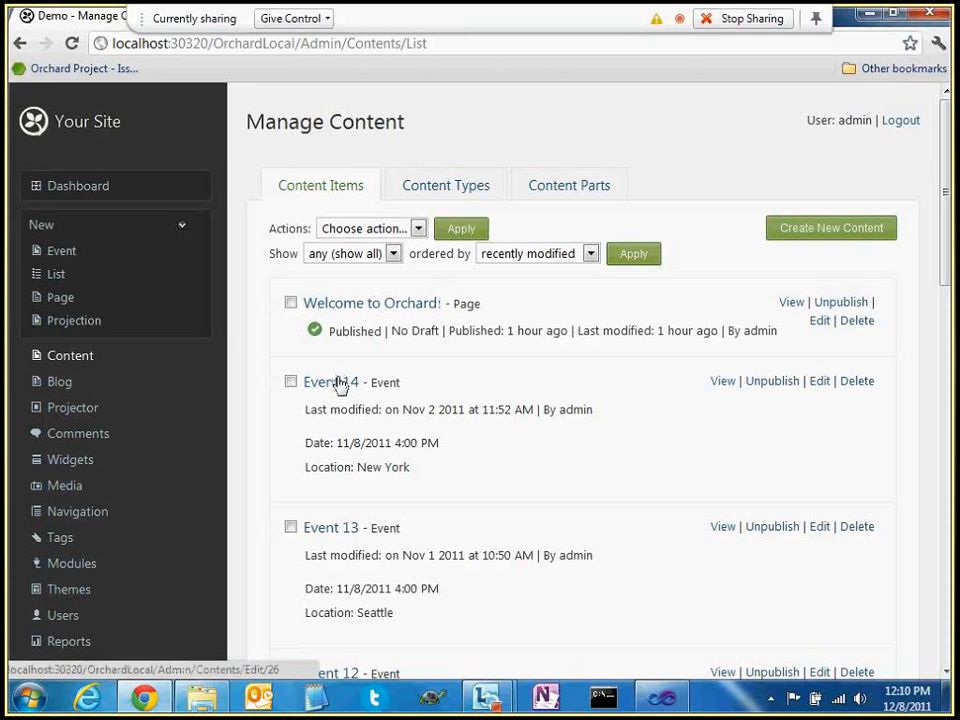
# Inspect Event 14's Location and Event 13's date on the first content page
pyautogui.doubleClick(343, 467)
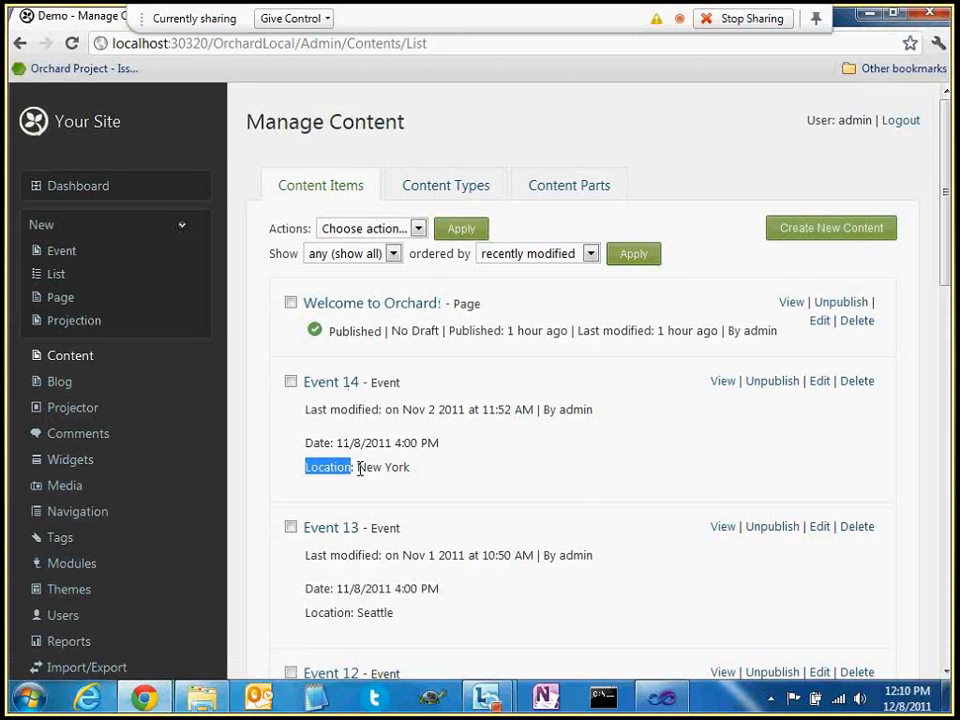
pyautogui.moveTo(358, 467); pyautogui.dragTo(405, 467)
pyautogui.scroll(-3, 424, 553)
pyautogui.scroll(2, 424, 553)
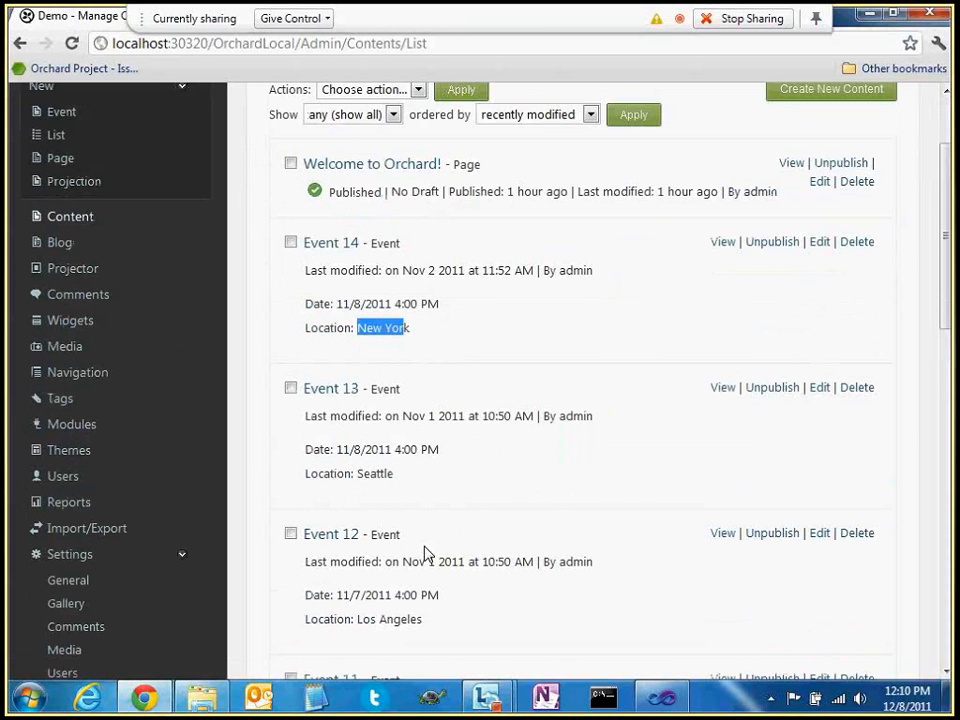
pyautogui.moveTo(336, 449); pyautogui.dragTo(390, 449)
pyautogui.click(375, 448)
pyautogui.doubleClick(343, 449)
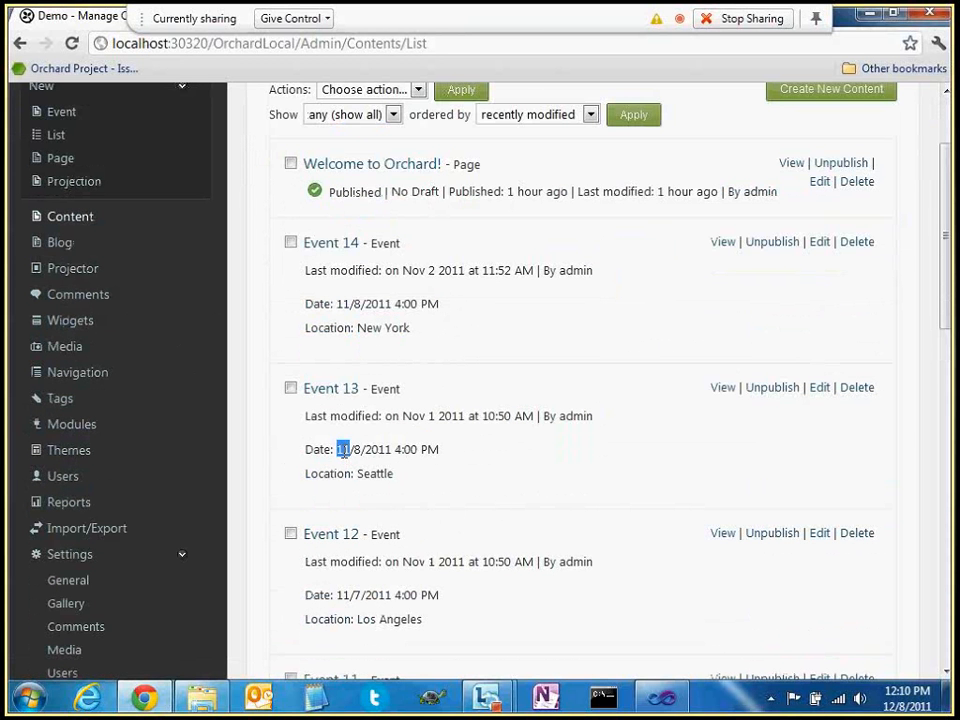
pyautogui.click(356, 303)
pyautogui.scroll(-2, 363, 519)
pyautogui.scroll(-2, 363, 519)
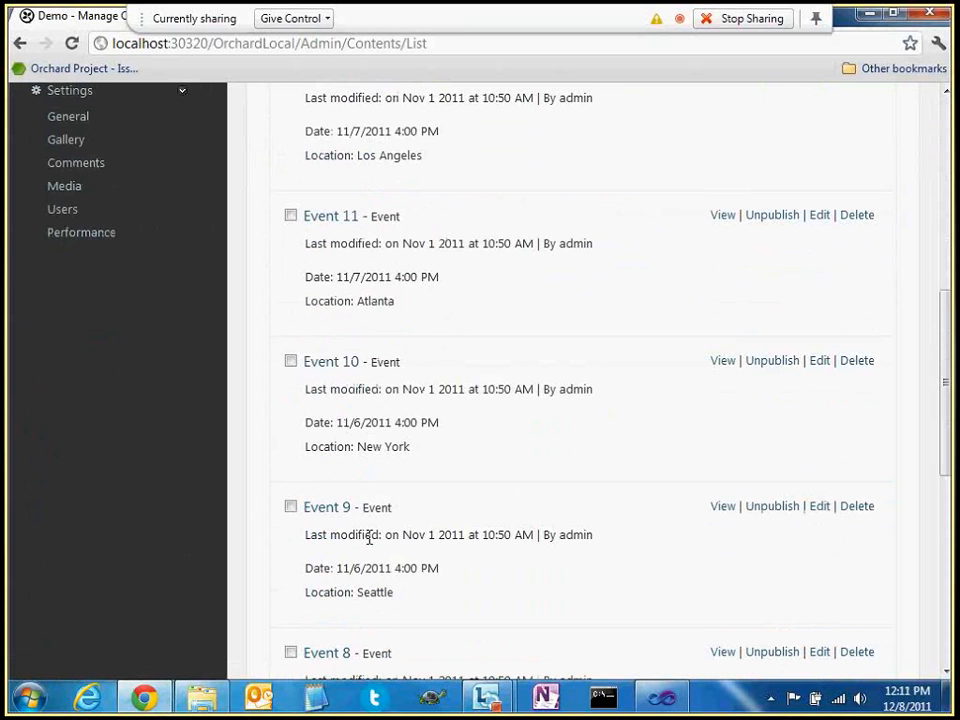
pyautogui.scroll(-3, 380, 550)
pyautogui.scroll(-3, 416, 520)
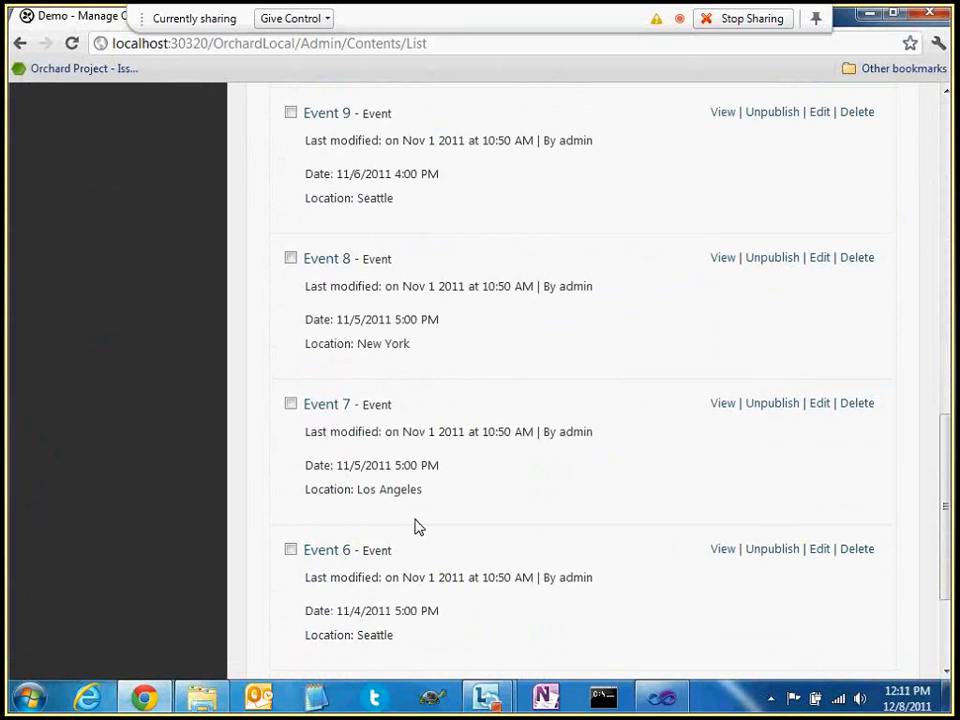
# Browse the second page of content items, then go to Projector's Manage Queries
pyautogui.click(396, 522)
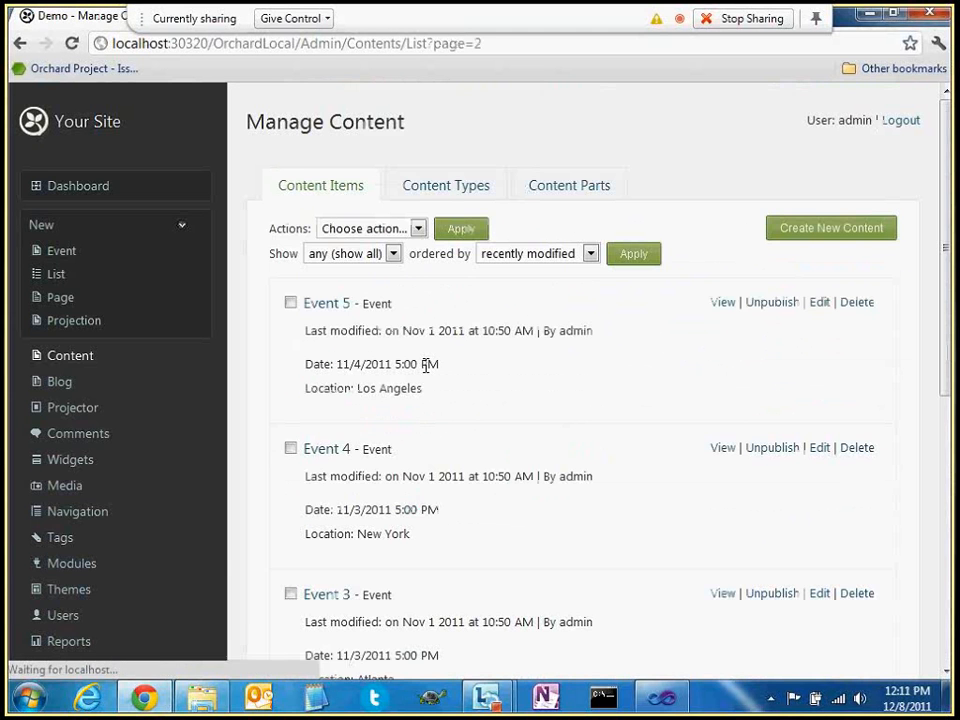
pyautogui.scroll(-4, 440, 400)
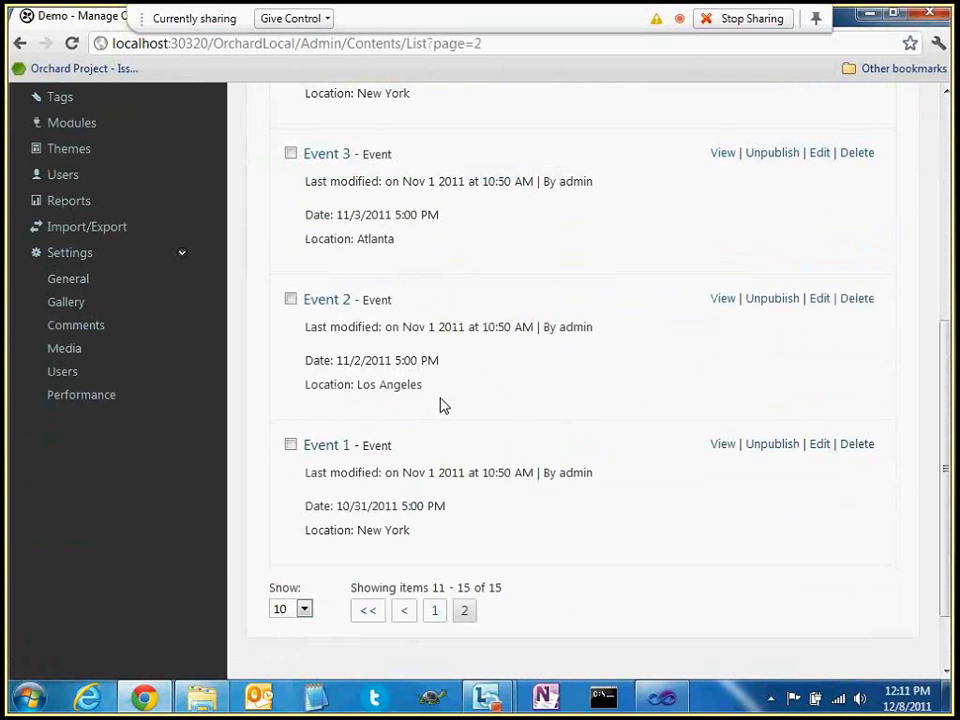
pyautogui.scroll(4, 456, 499)
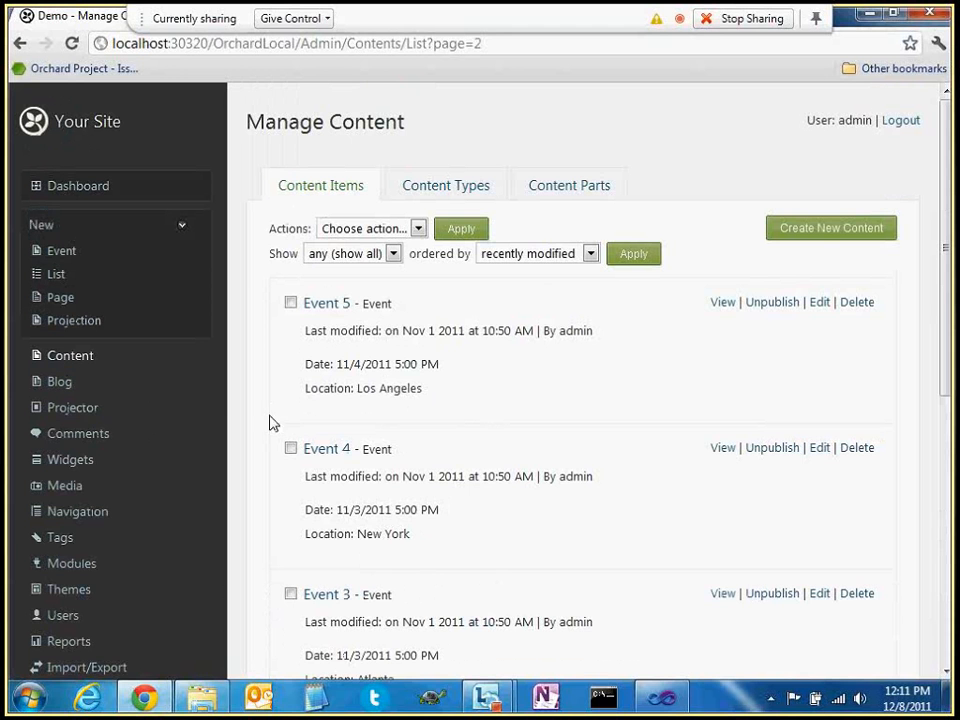
pyautogui.click(69, 412)
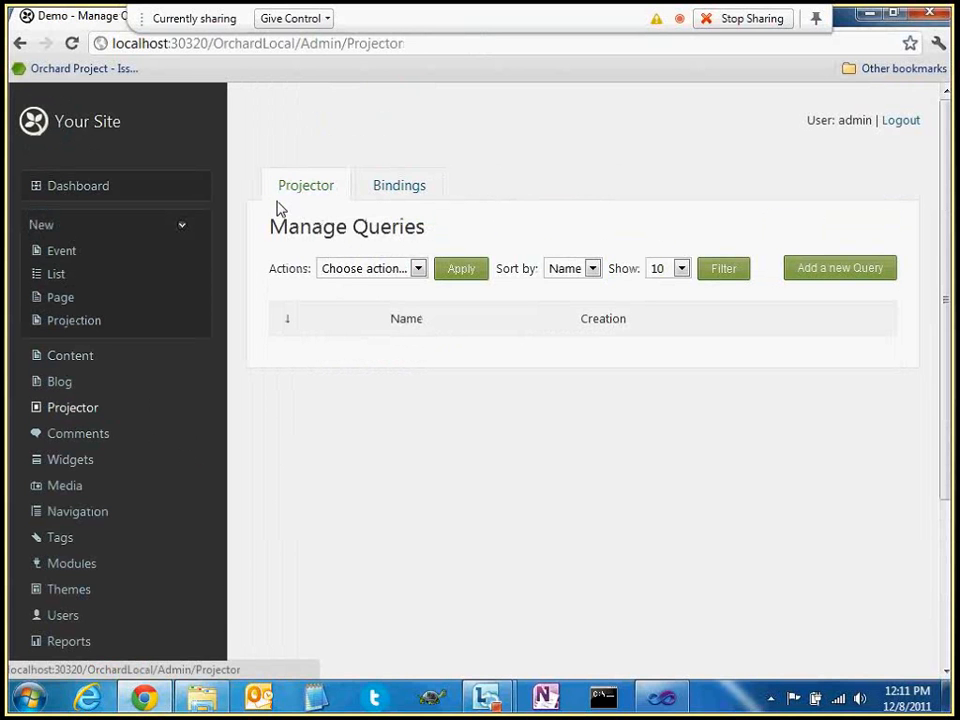
# Create a new query named 'Events' and save it
pyautogui.moveTo(279, 207); pyautogui.dragTo(441, 235)
pyautogui.click(360, 471)
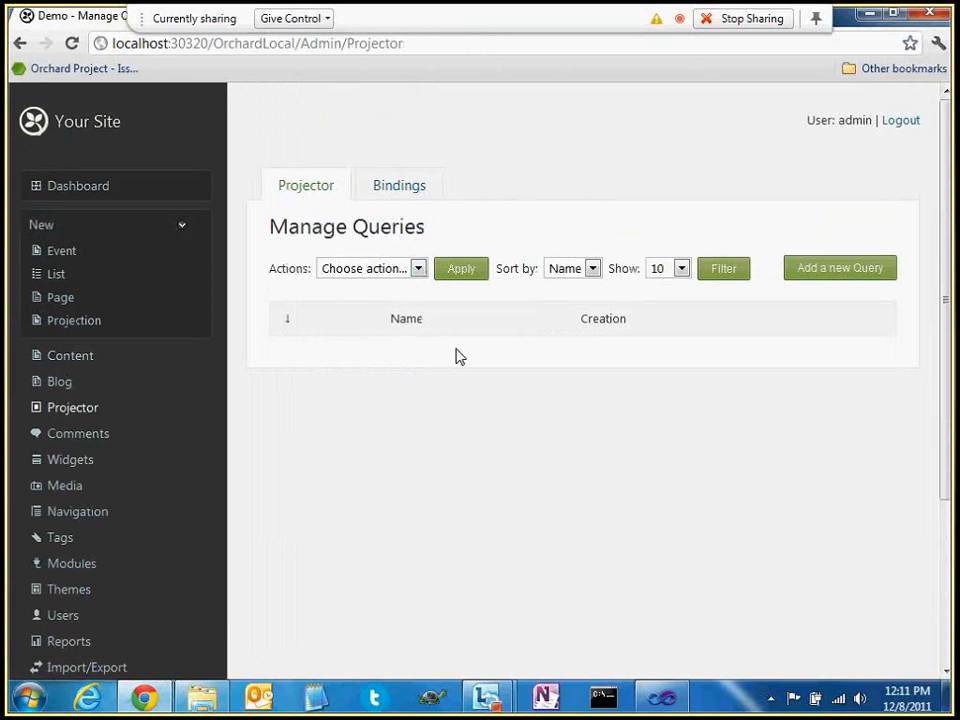
pyautogui.click(816, 269)
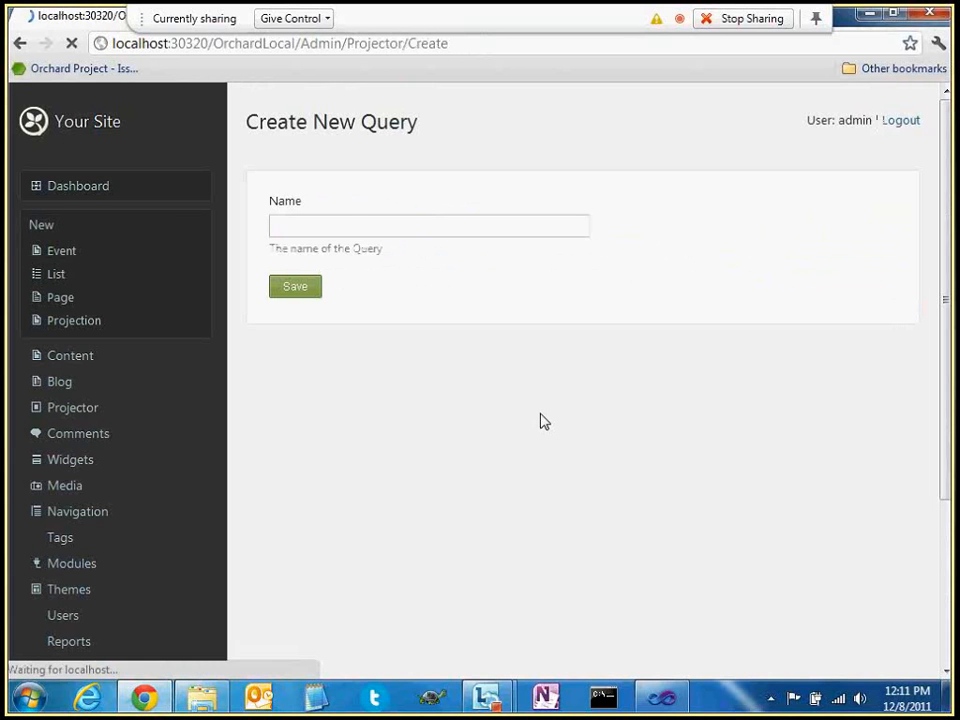
pyautogui.click(345, 223)
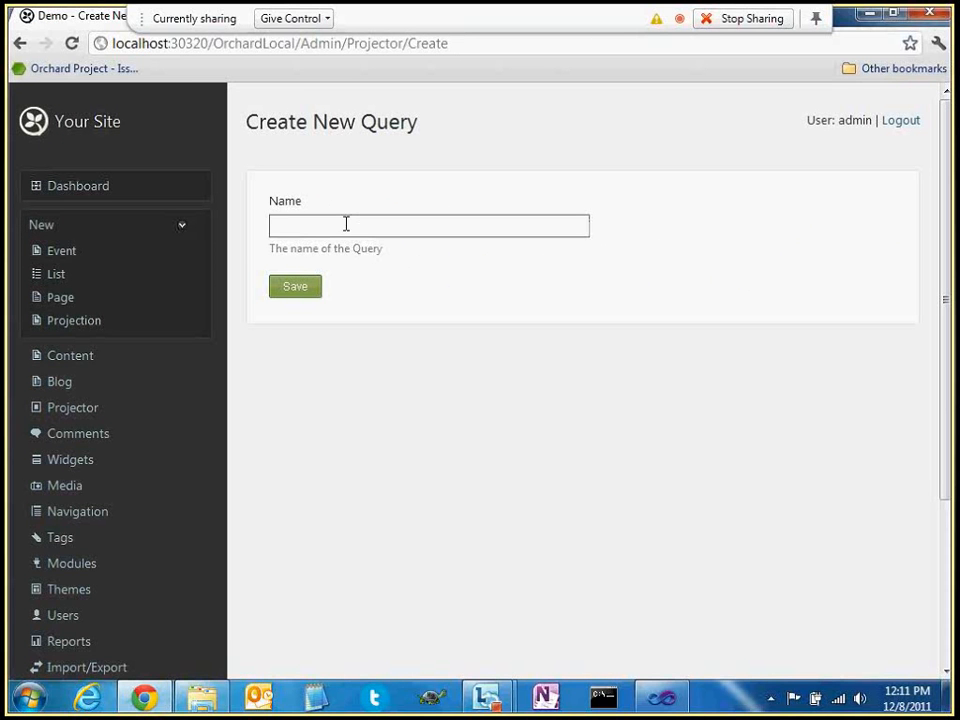
pyautogui.write('Events')
pyautogui.press('Down')
pyautogui.press('Return')
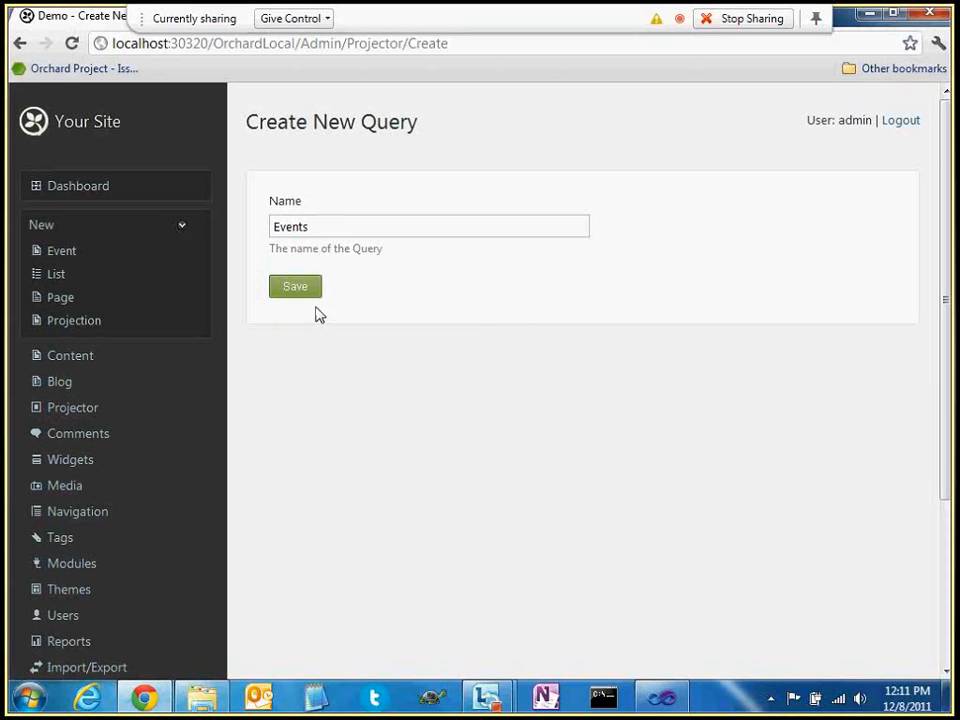
pyautogui.click(294, 288)
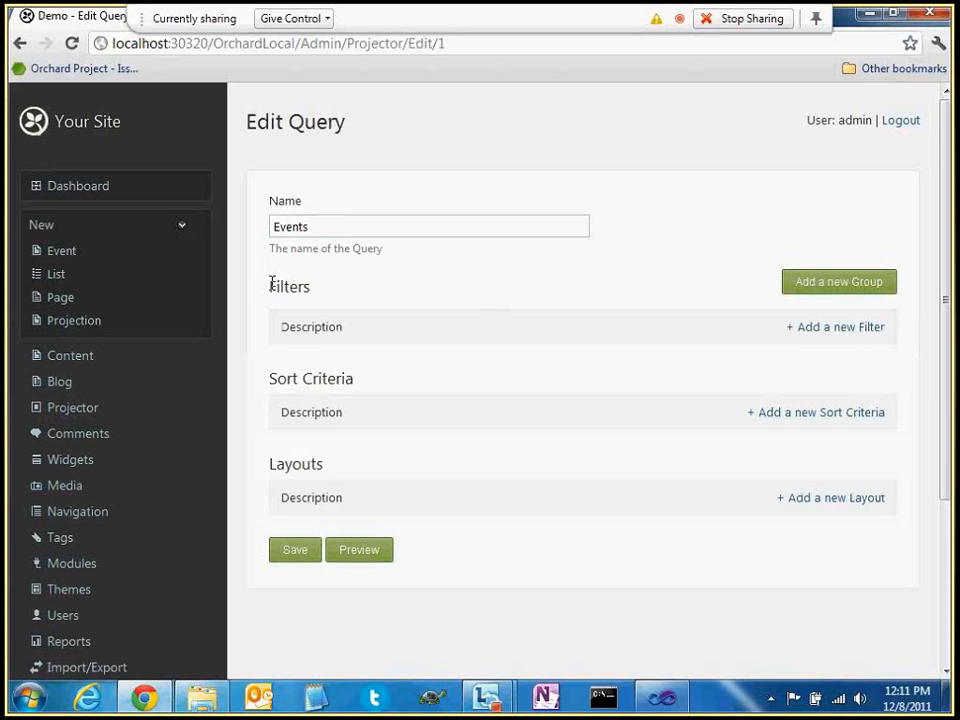
# Point out the Events query's empty Filters, Sort Criteria and Layouts sections
pyautogui.doubleClick(272, 286)
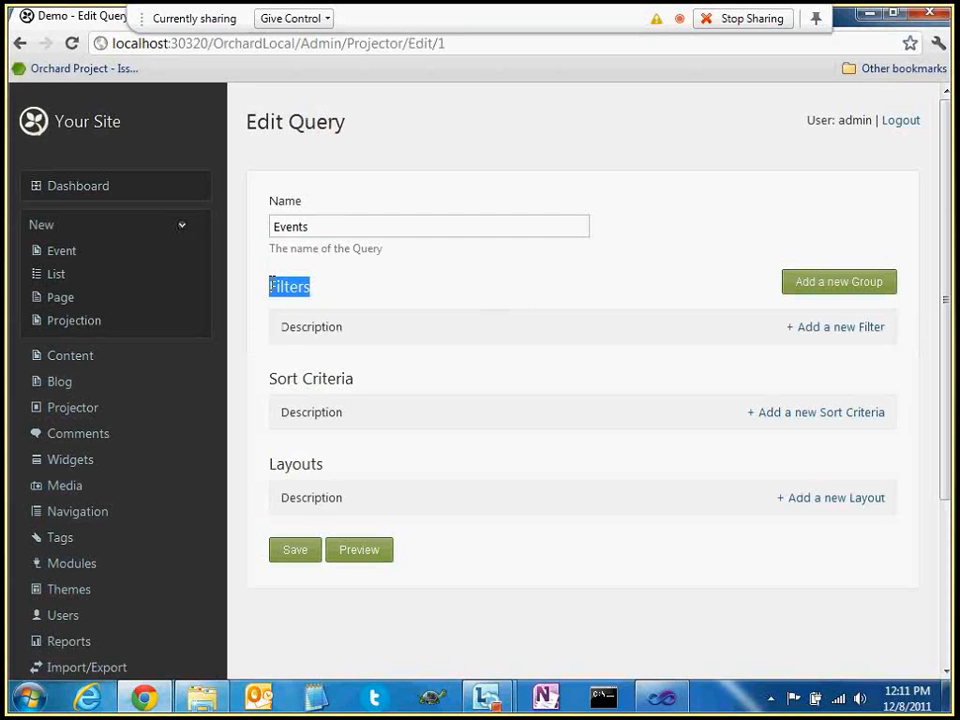
pyautogui.doubleClick(278, 379)
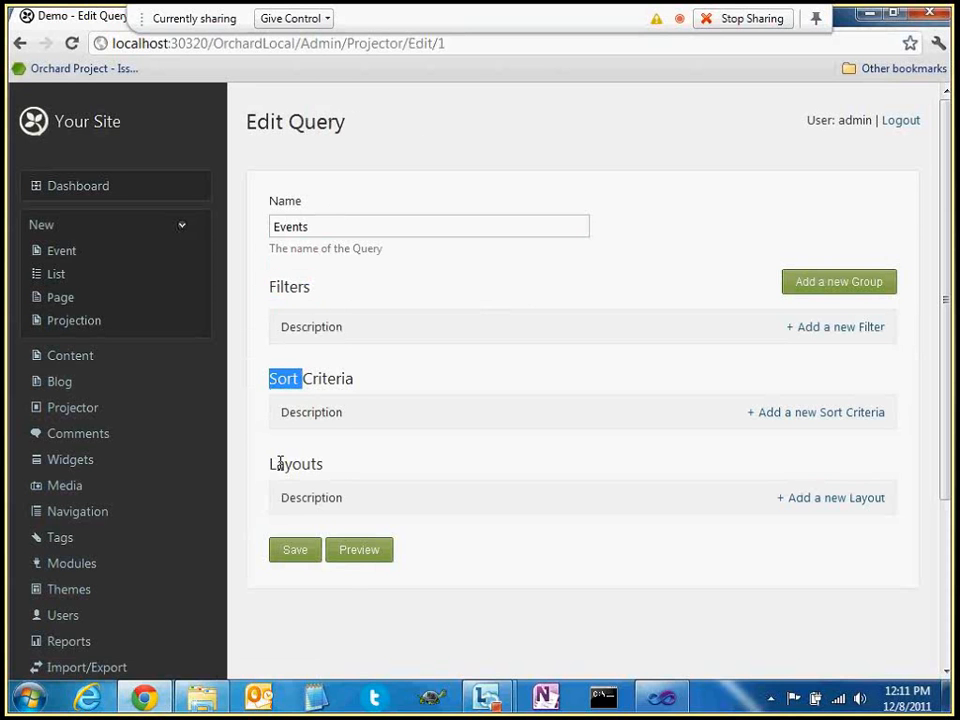
pyautogui.doubleClick(287, 286)
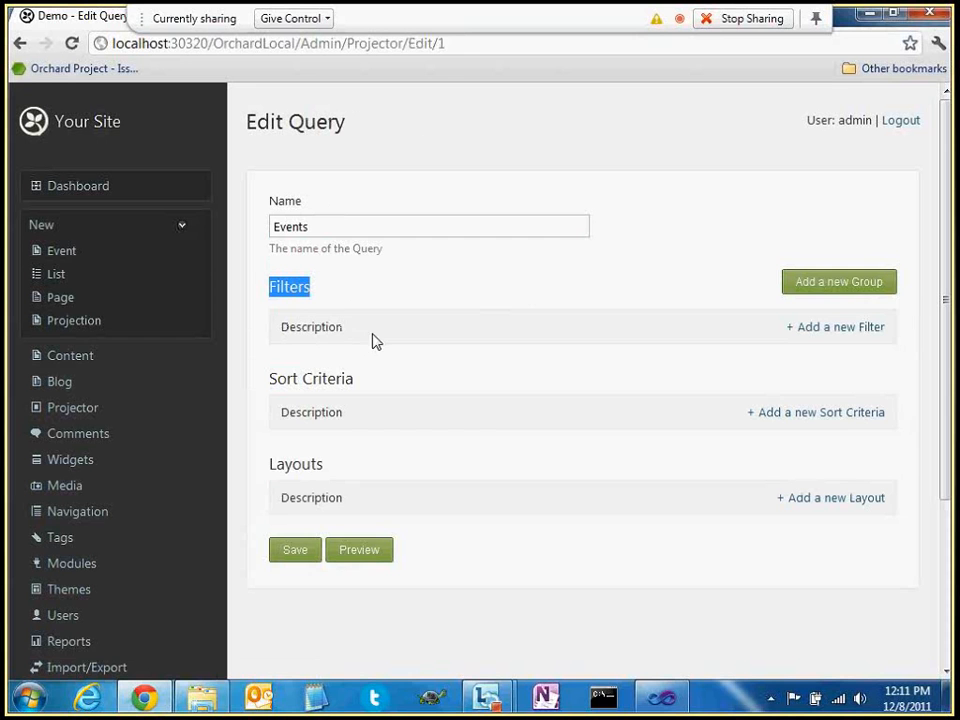
pyautogui.doubleClick(283, 377)
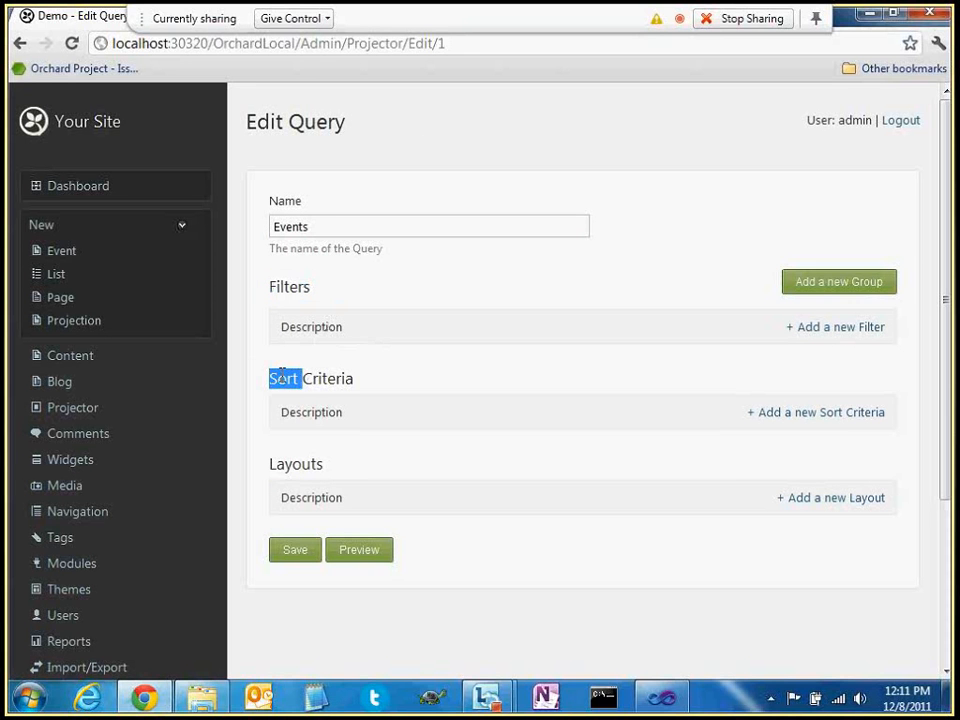
pyautogui.doubleClick(302, 327)
pyautogui.doubleClick(296, 466)
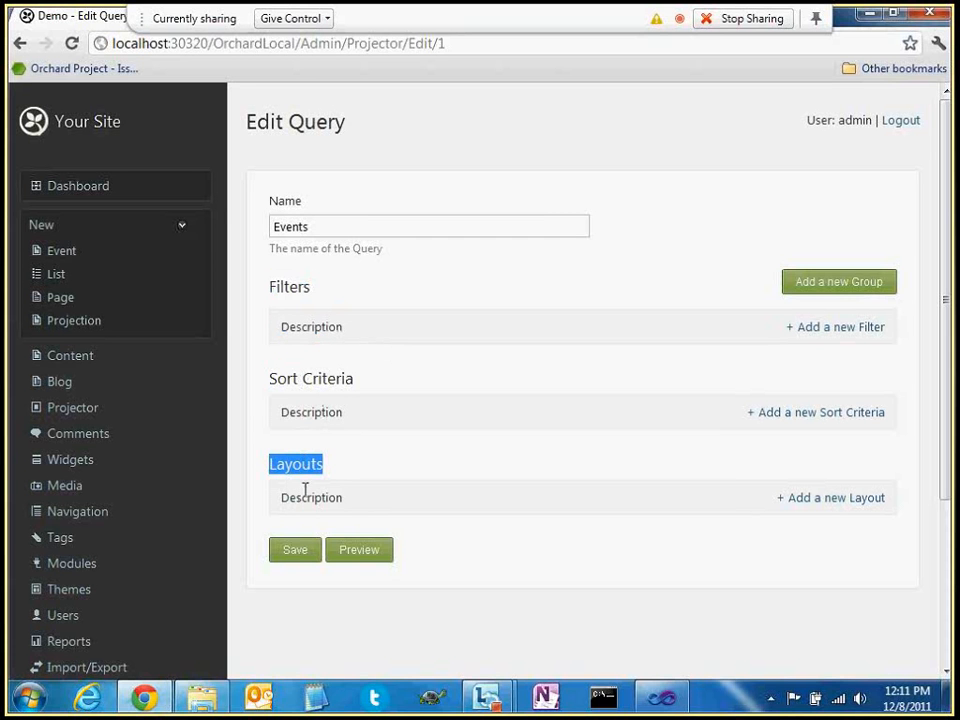
pyautogui.click(437, 420)
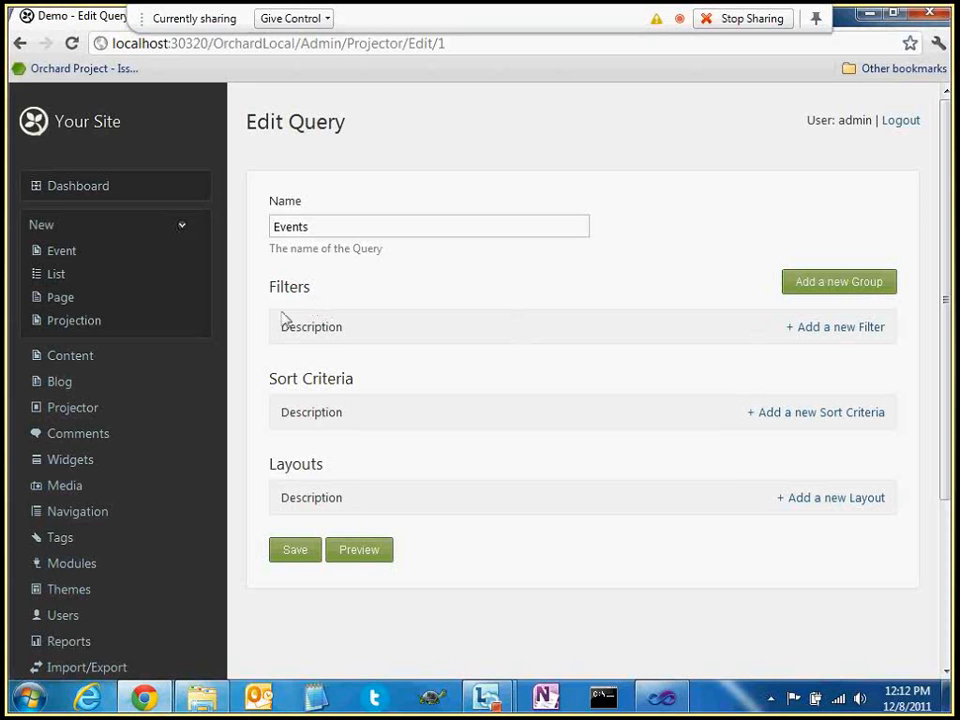
pyautogui.moveTo(277, 326); pyautogui.dragTo(391, 328)
pyautogui.click(391, 328)
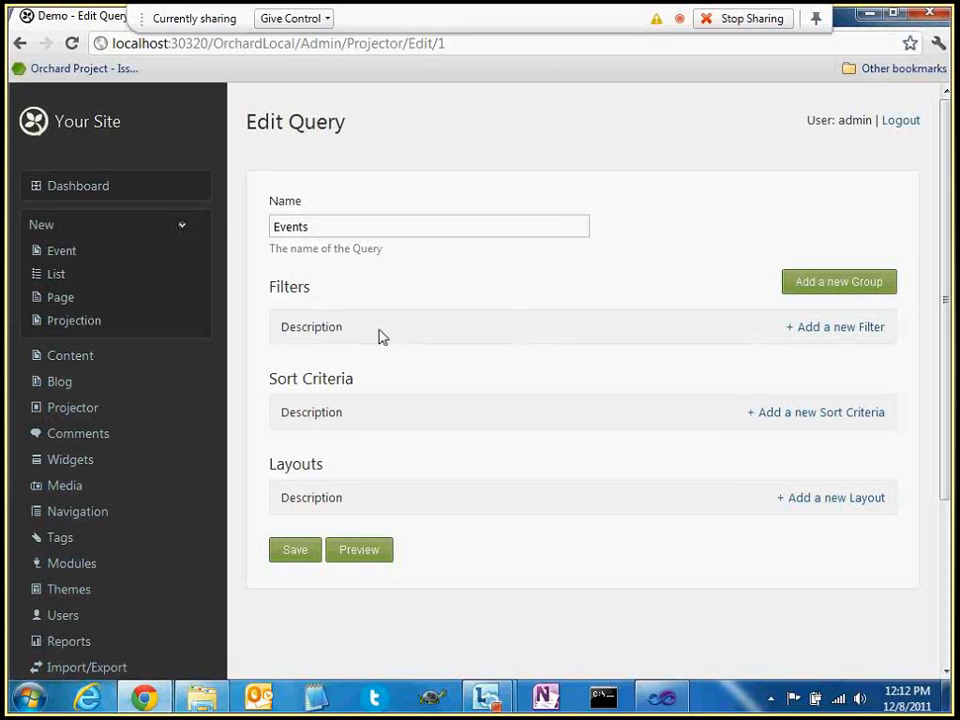
# Add a filter to the Events query, choosing Content Types from the Content group
pyautogui.click(826, 334)
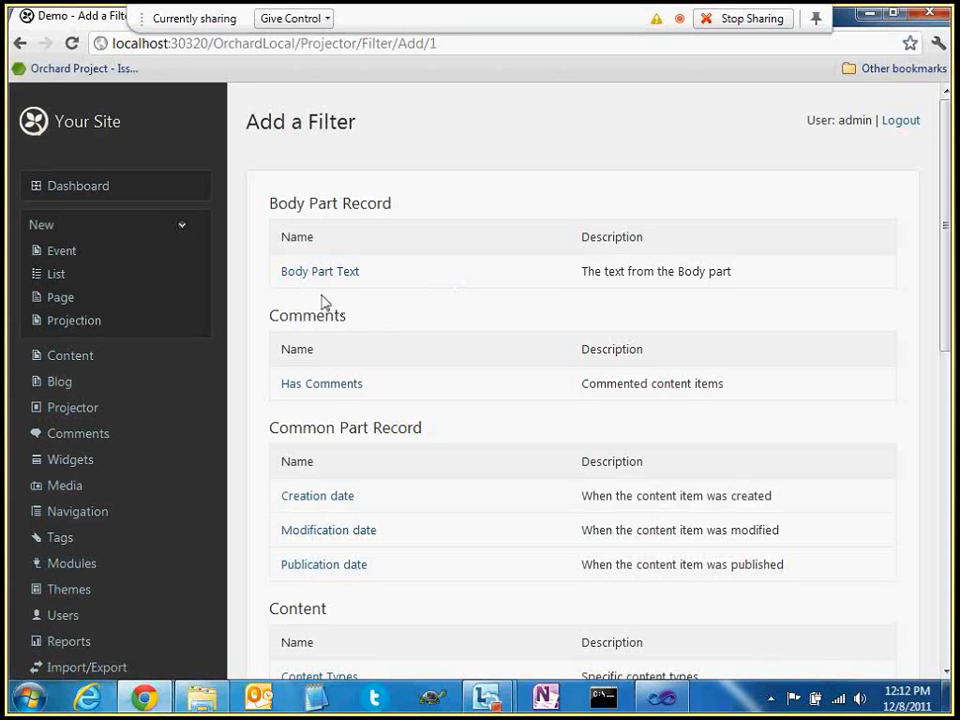
pyautogui.moveTo(264, 322); pyautogui.dragTo(418, 372)
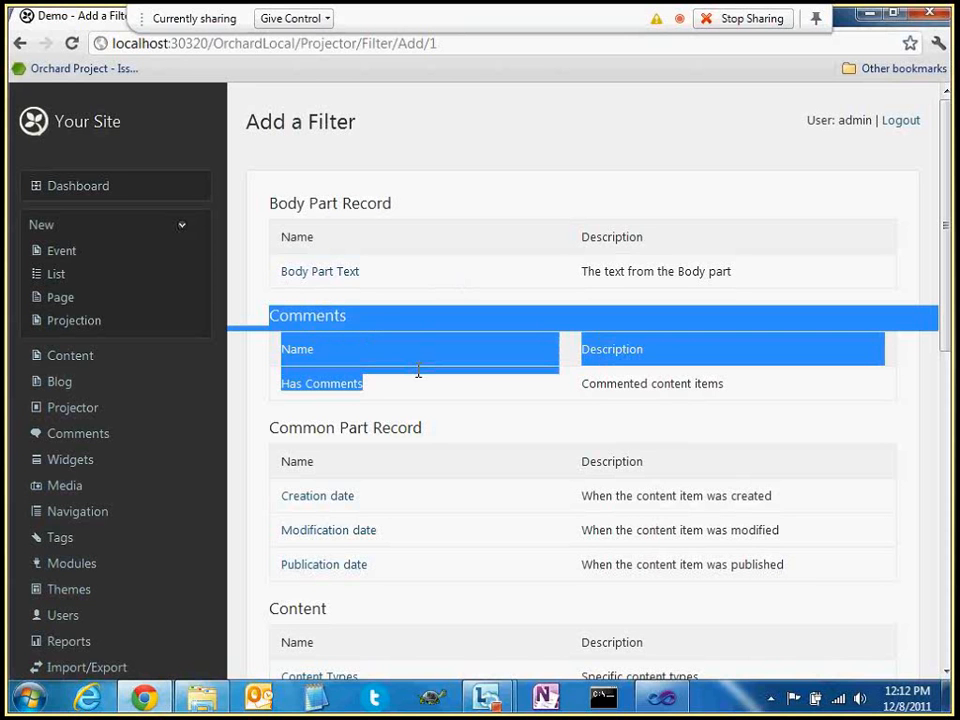
pyautogui.click(418, 371)
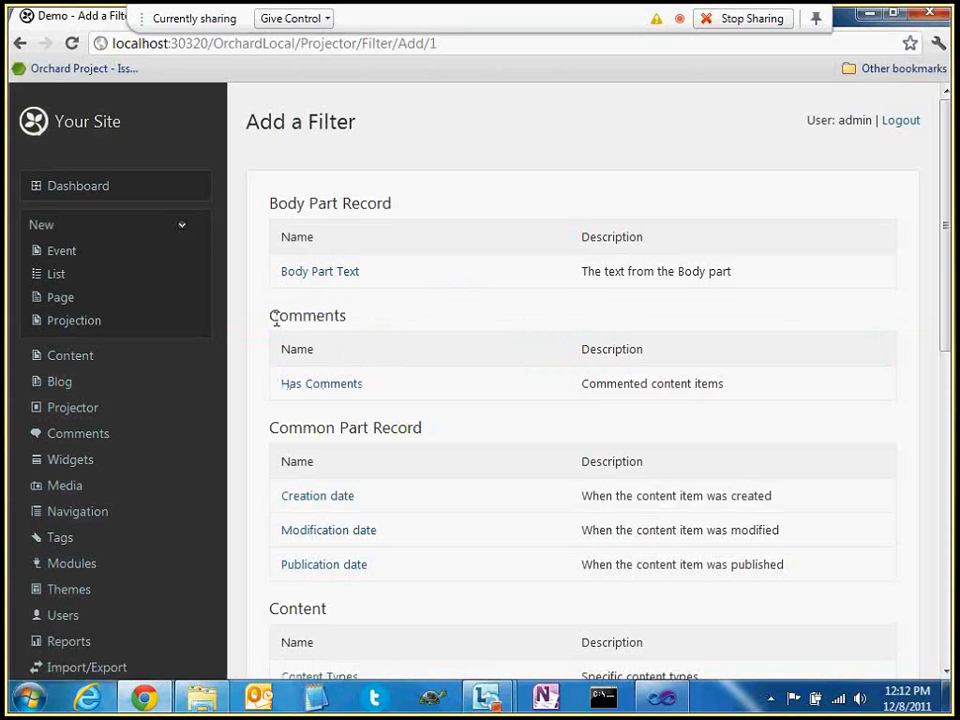
pyautogui.moveTo(276, 318); pyautogui.dragTo(378, 367)
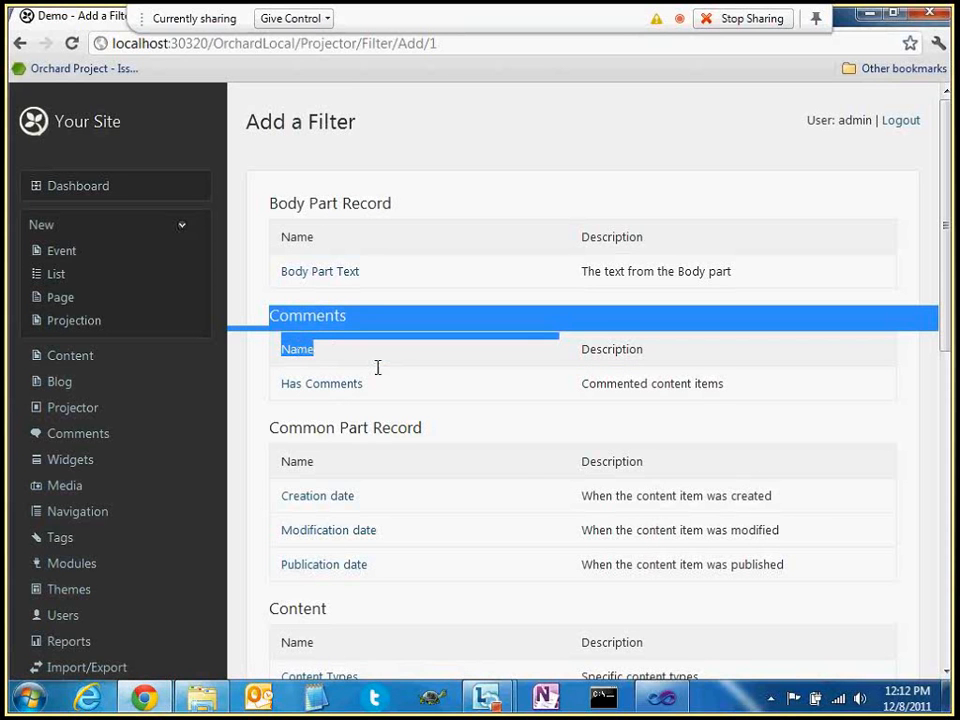
pyautogui.click(489, 296)
pyautogui.scroll(-1, 426, 334)
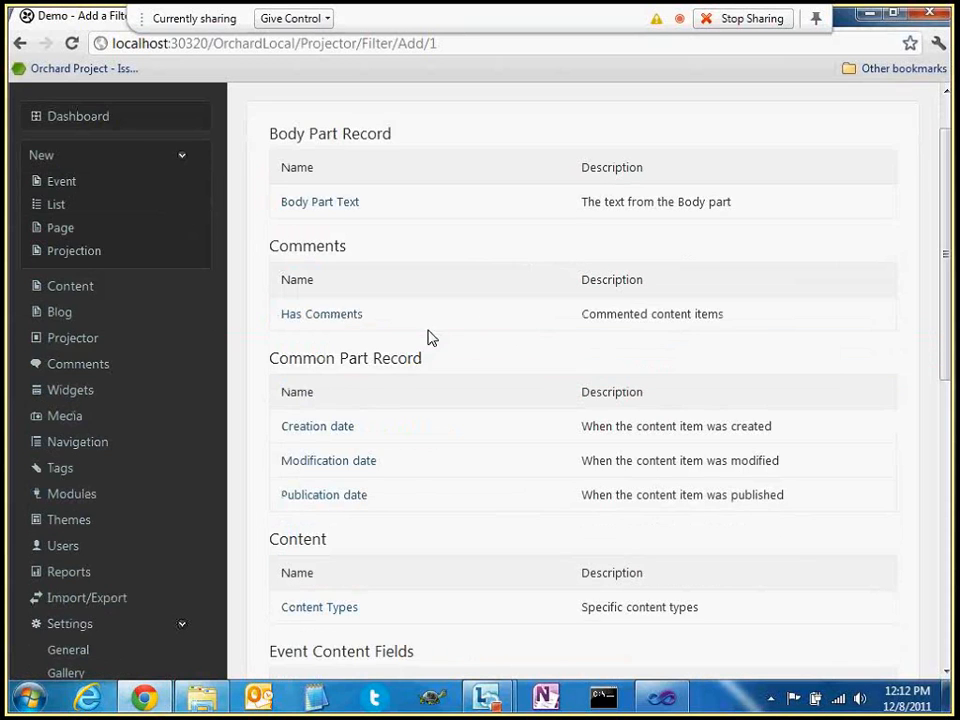
pyautogui.scroll(-2, 427, 338)
pyautogui.doubleClick(291, 399)
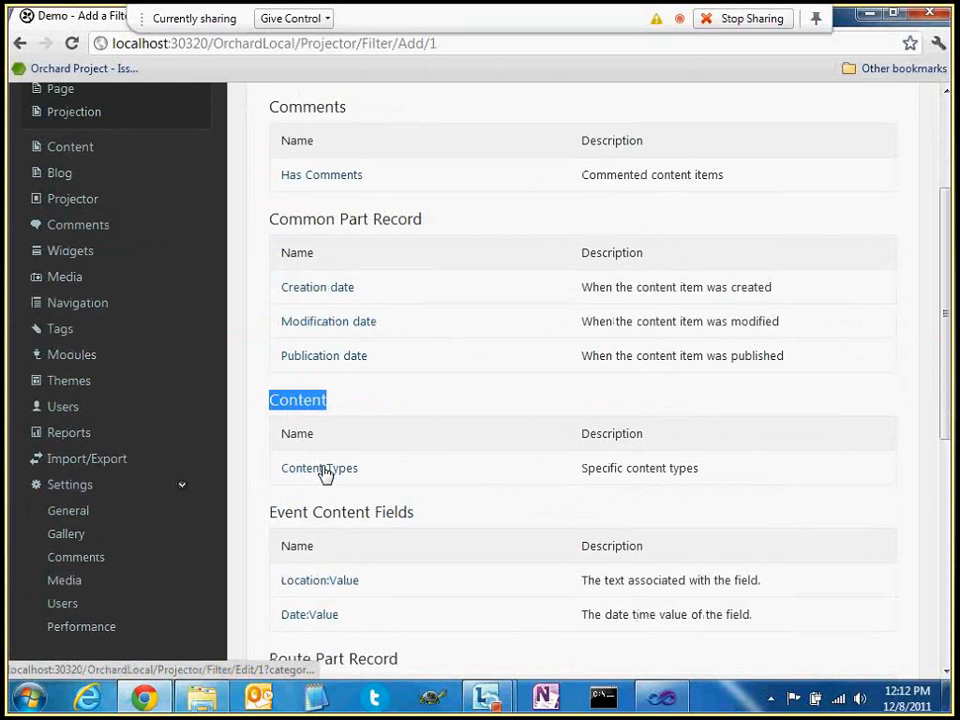
pyautogui.click(312, 475)
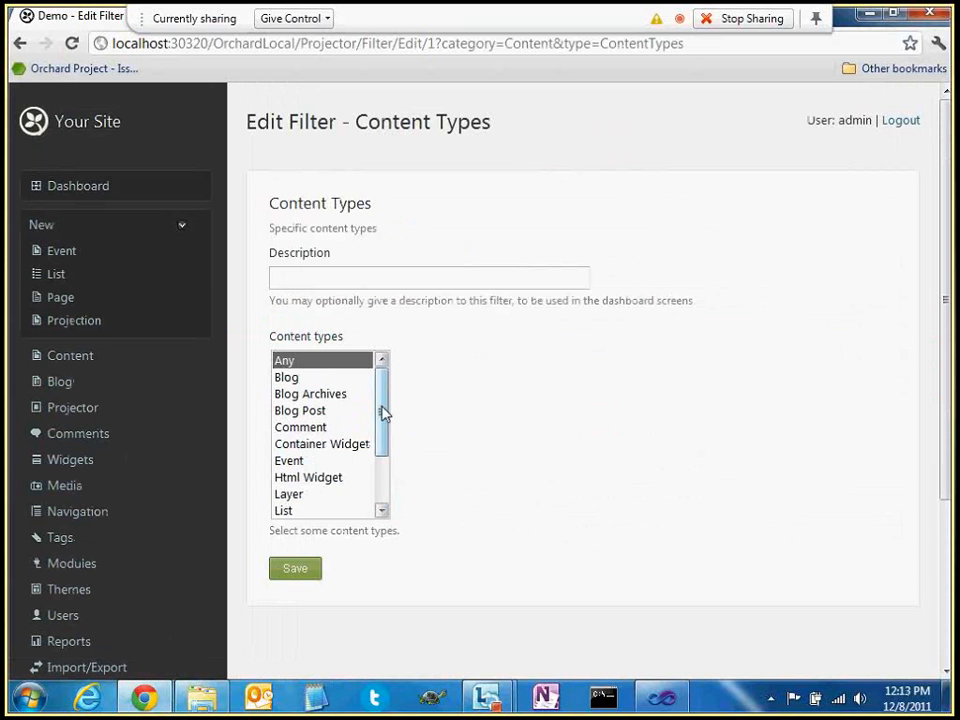
# Restrict the Events query to content of type Event and save the filter
pyautogui.moveTo(384, 413); pyautogui.dragTo(381, 456)
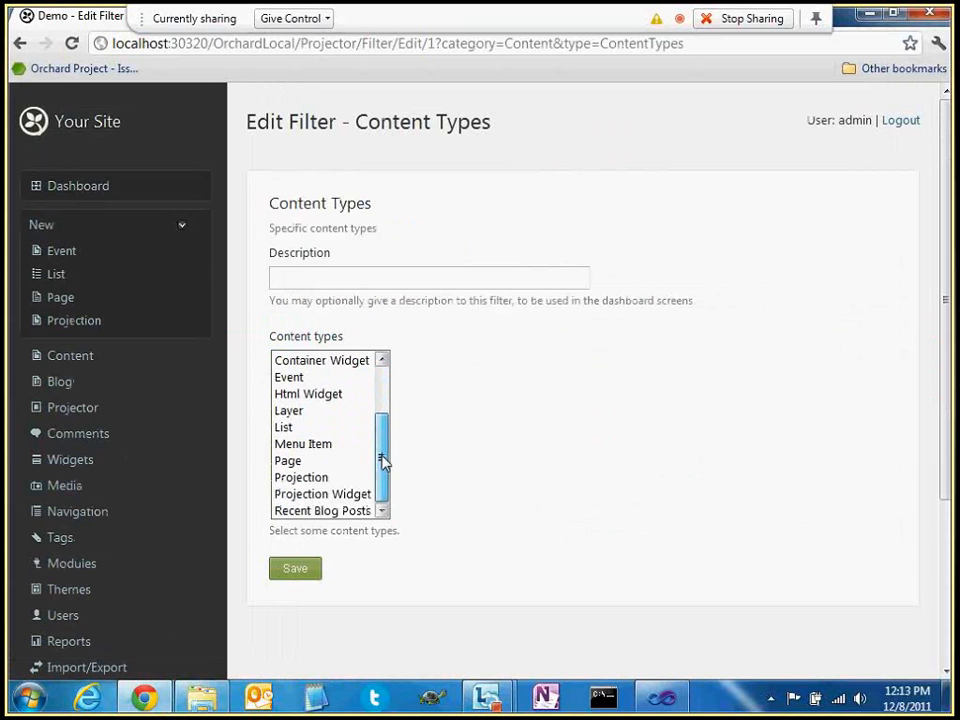
pyautogui.click(298, 386)
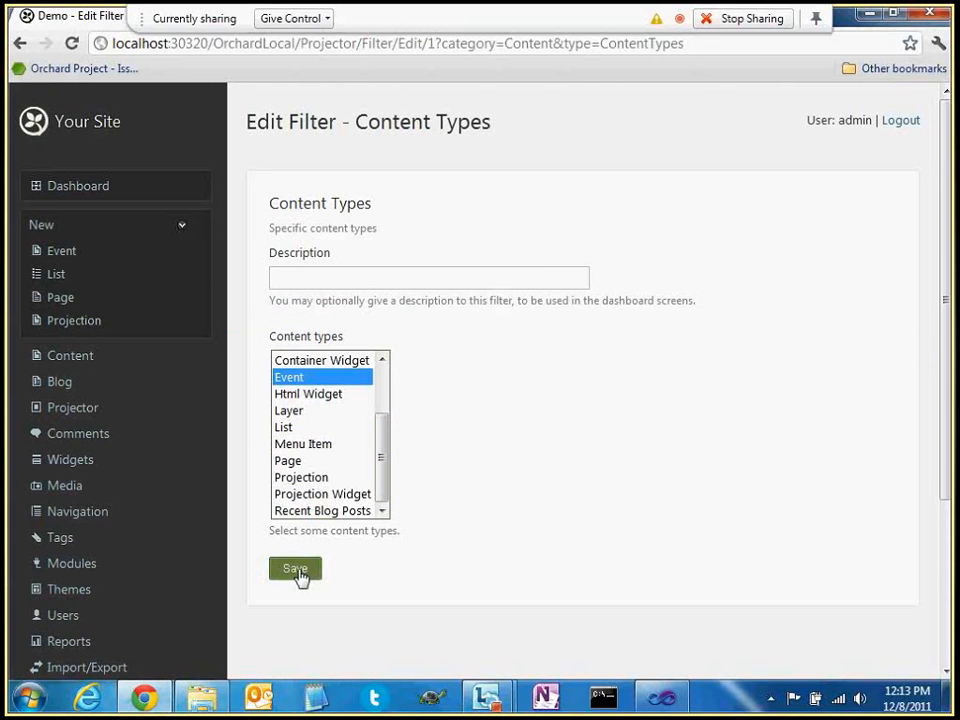
pyautogui.click(298, 569)
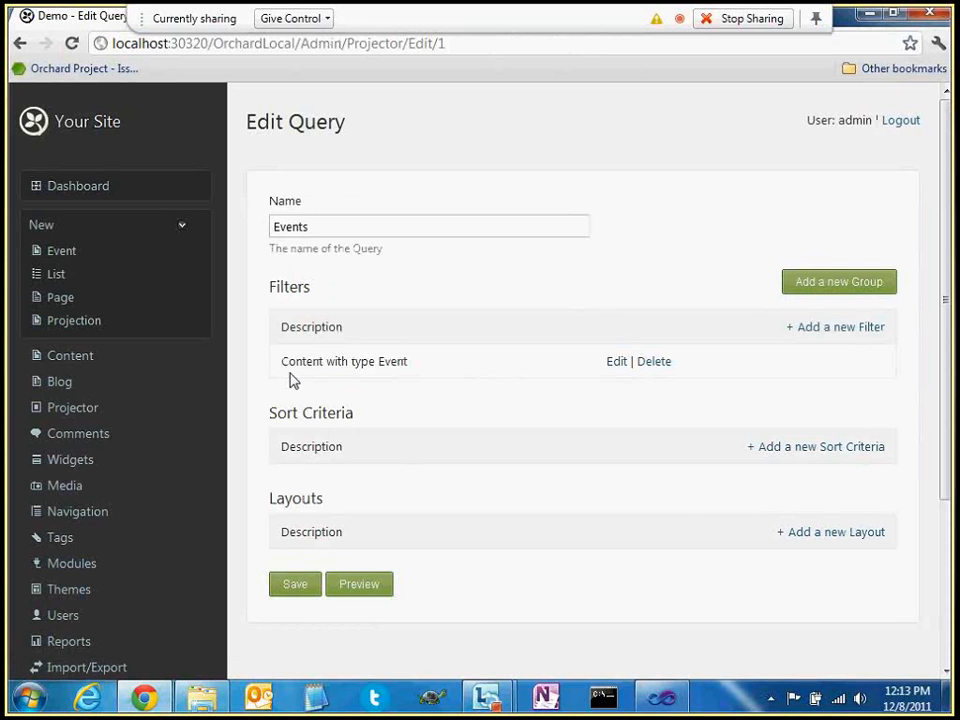
# Review the 'Content with type Event' filter row on the Edit Query page
pyautogui.moveTo(281, 362)
pyautogui.mouseDown()
pyautogui.moveTo(410, 364)
pyautogui.moveTo(285, 376)
pyautogui.mouseUp()
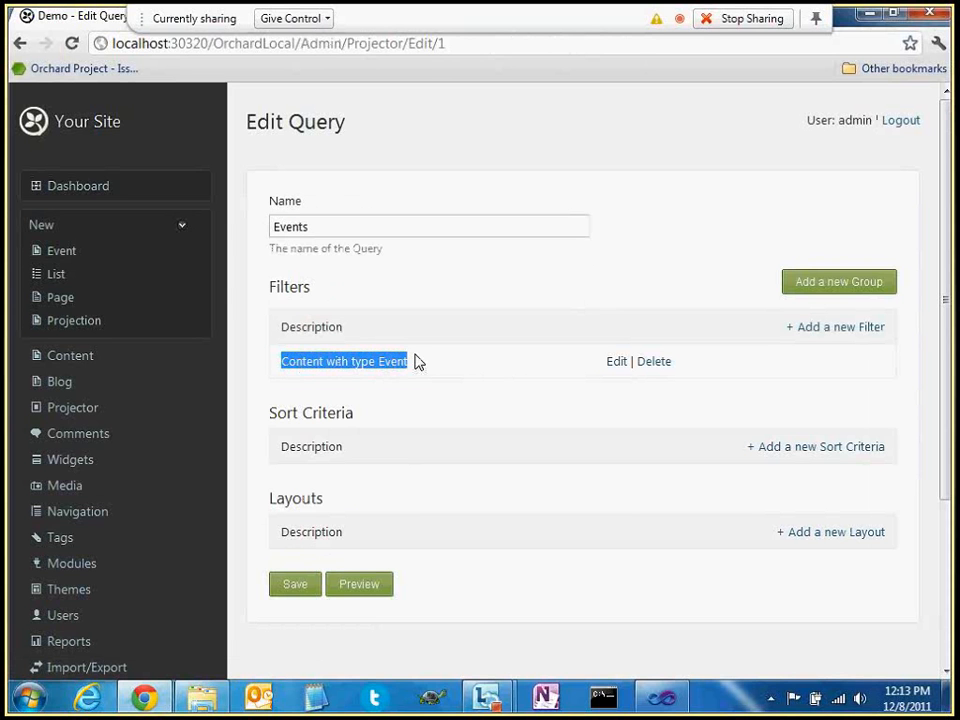
pyautogui.click(417, 361)
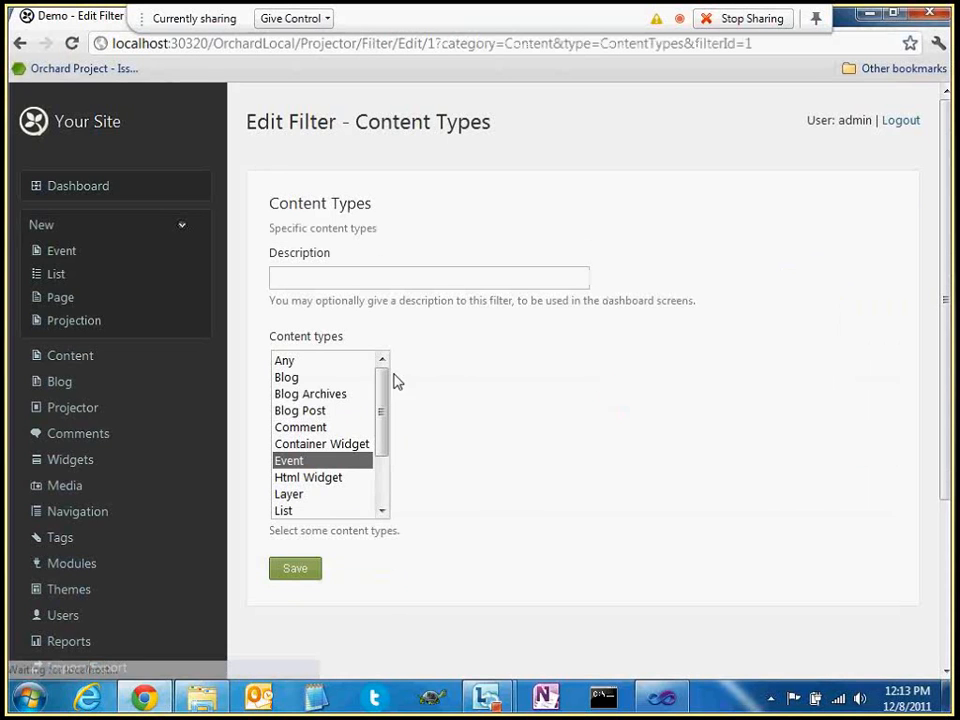
# Give the Event type filter the description 'All events' and save it
pyautogui.click(284, 281)
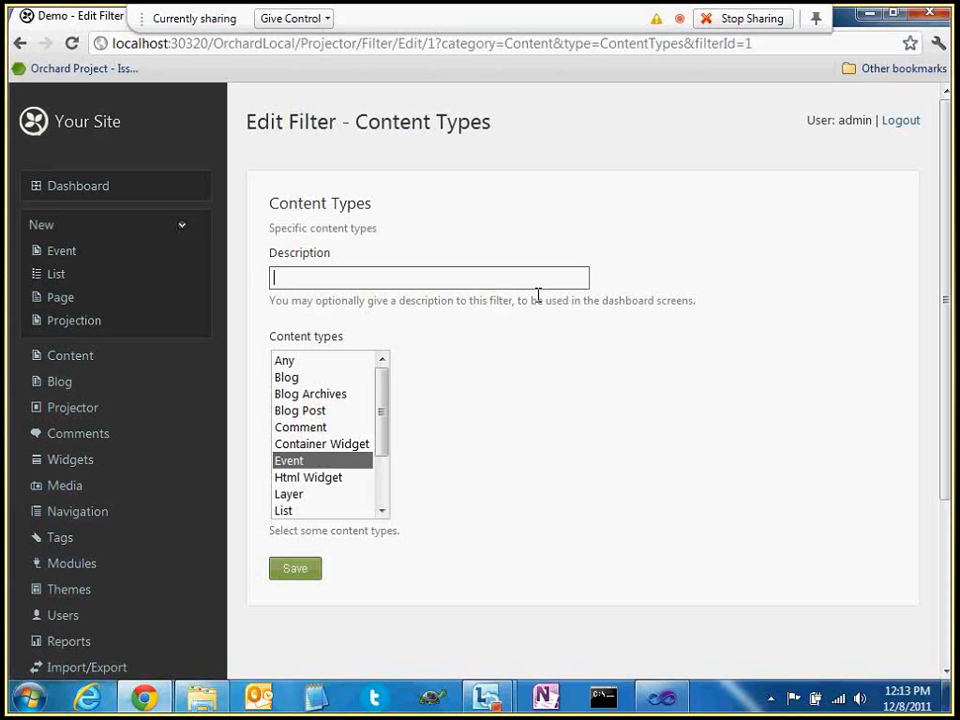
pyautogui.write('All events')
pyautogui.click(296, 569)
pyautogui.moveTo(285, 360); pyautogui.dragTo(388, 364)
pyautogui.click(326, 352)
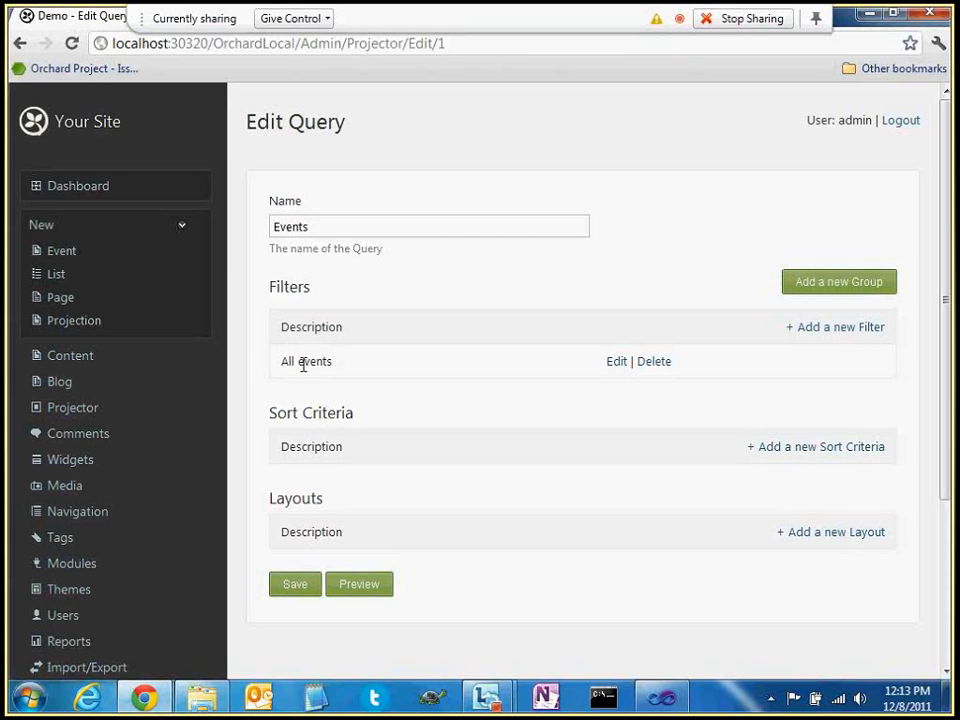
# Preview the Events query results, showing Event 1 through Event 5 with locations and dates
pyautogui.moveTo(284, 364); pyautogui.dragTo(362, 372)
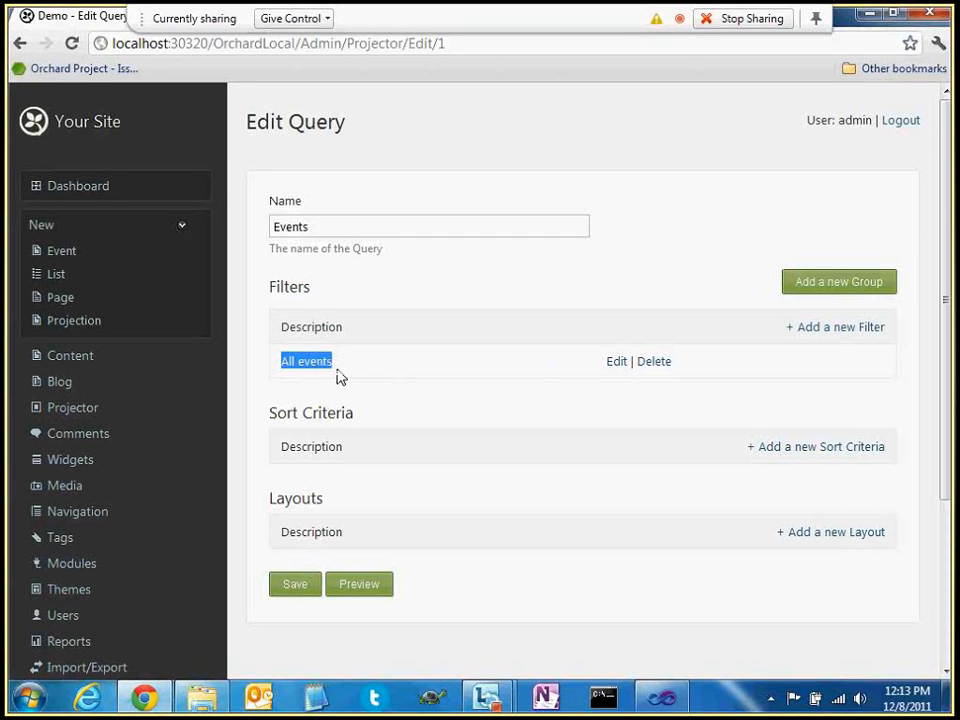
pyautogui.click(361, 372)
pyautogui.click(352, 589)
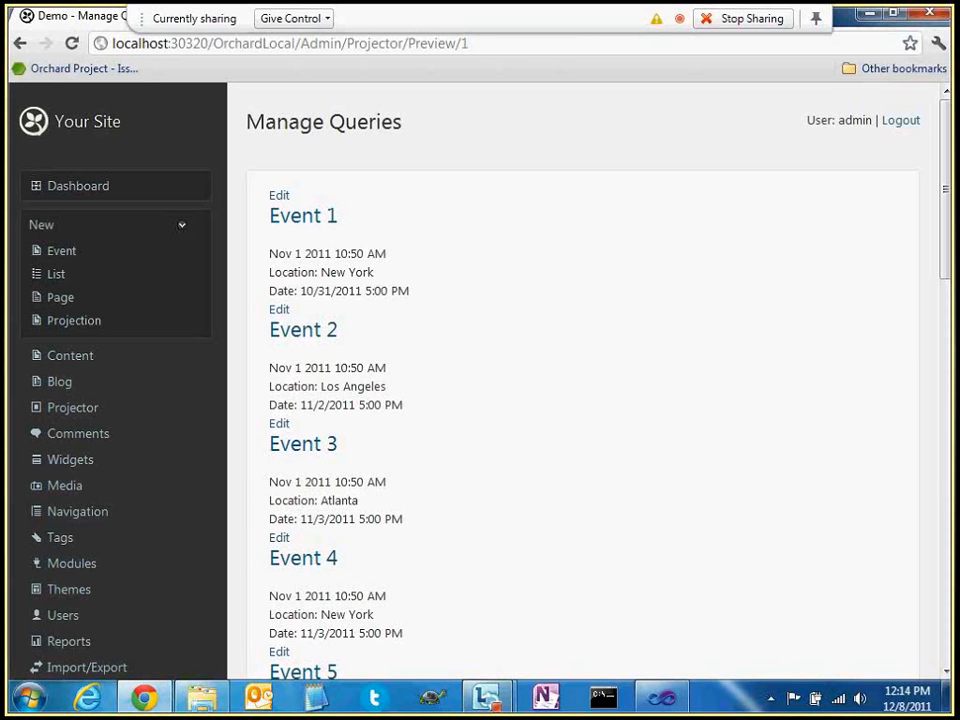
# Scroll through all 14 previewed events, then return to the Edit Query page
pyautogui.scroll(-6, 414, 336)
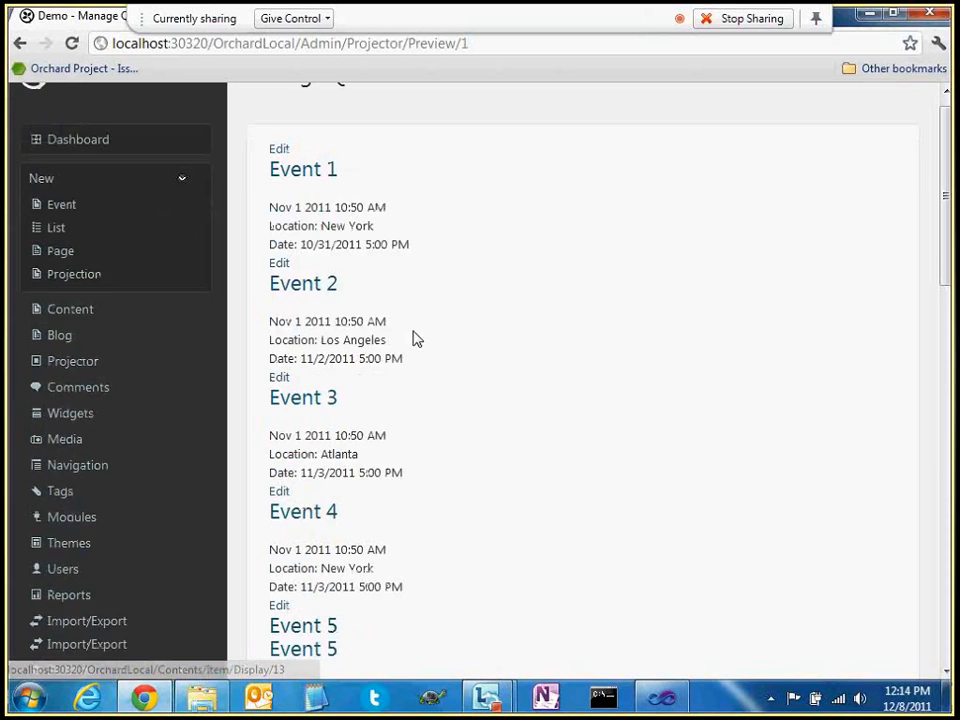
pyautogui.scroll(-6, 414, 346)
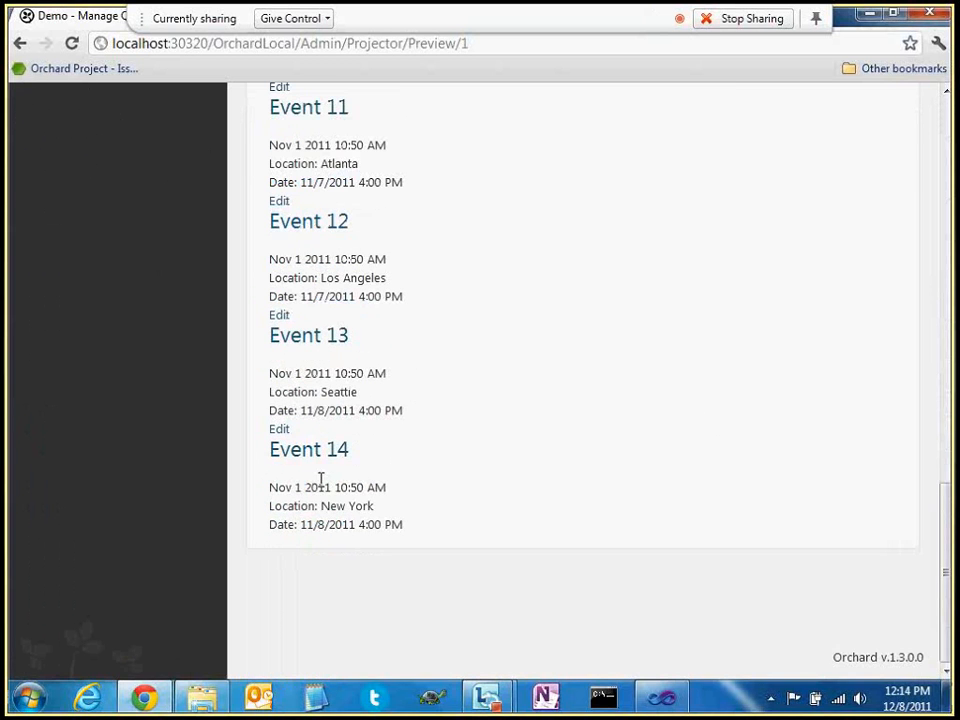
pyautogui.scroll(10, 306, 356)
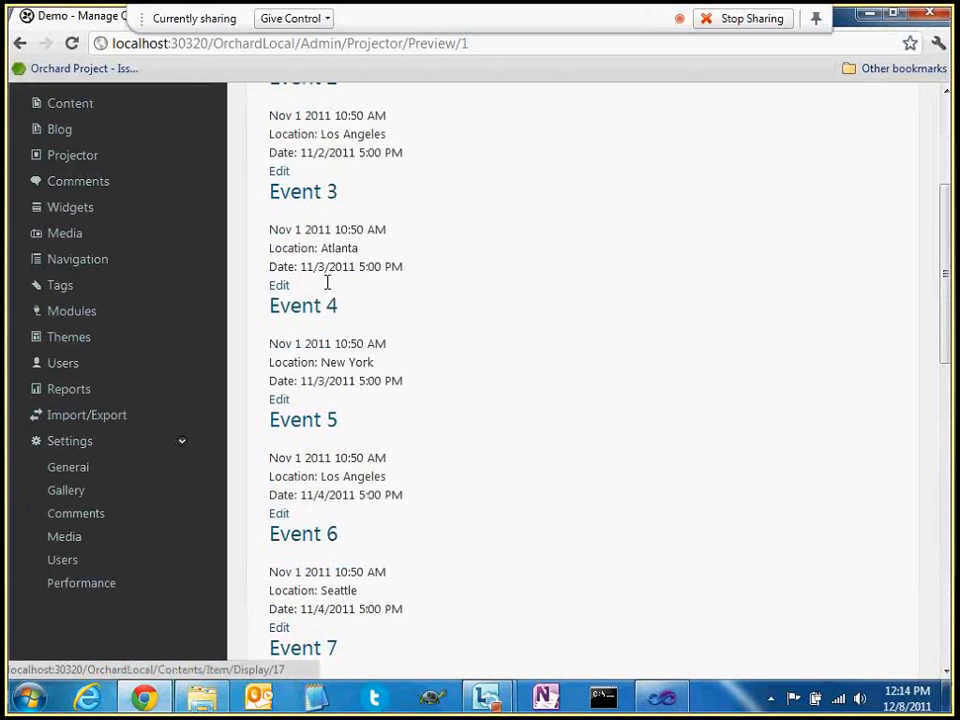
pyautogui.scroll(3, 327, 283)
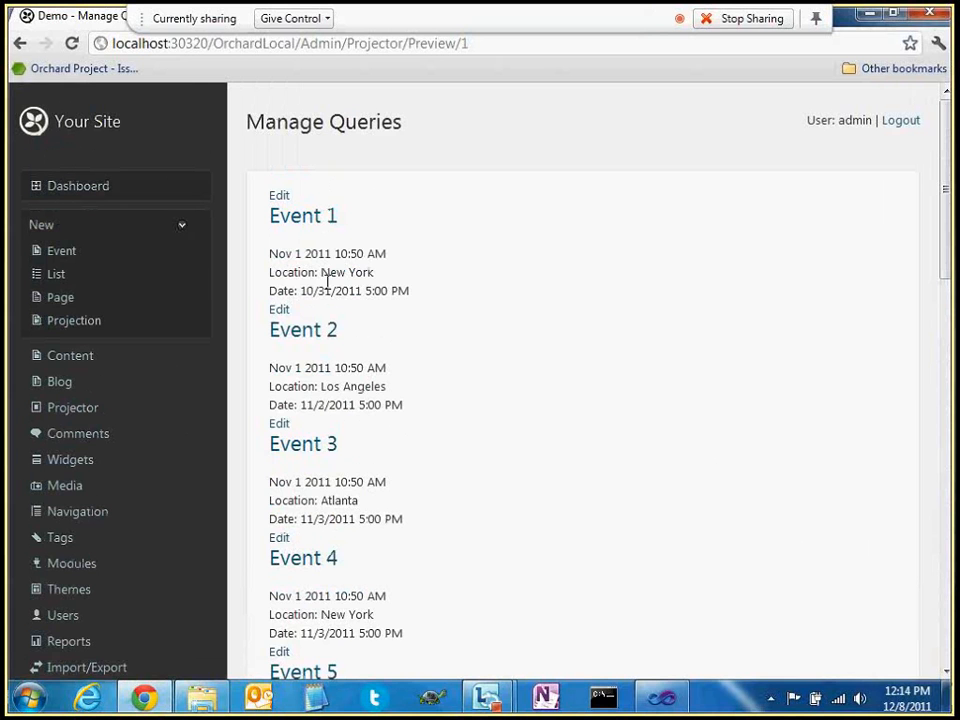
pyautogui.click(19, 43)
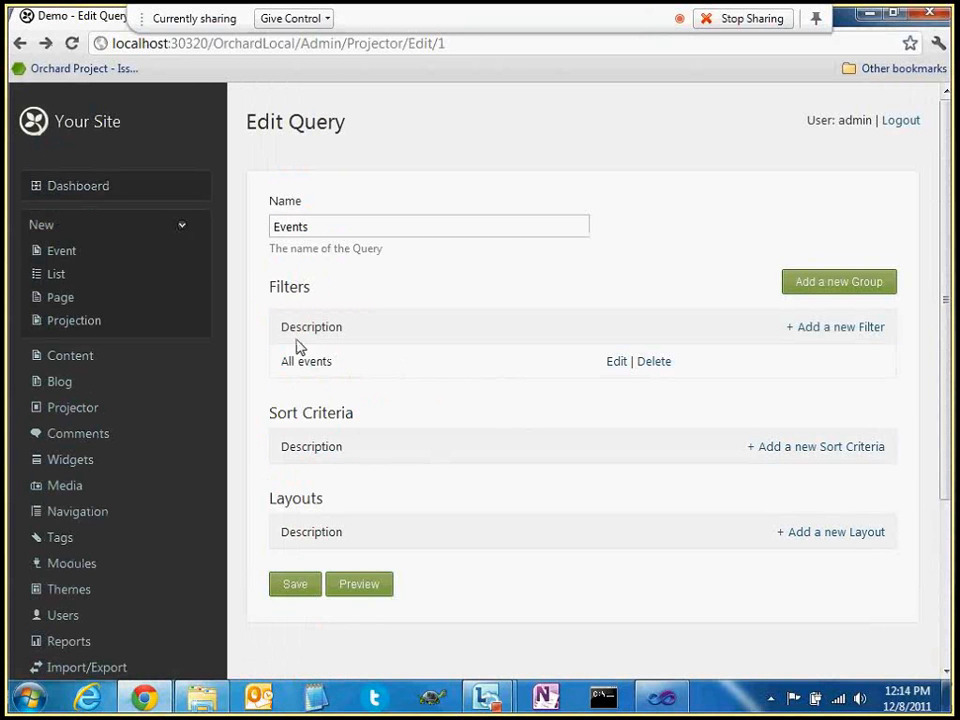
# Add a new Location:Value filter from the Event Content Fields to the Events query
pyautogui.click(816, 330)
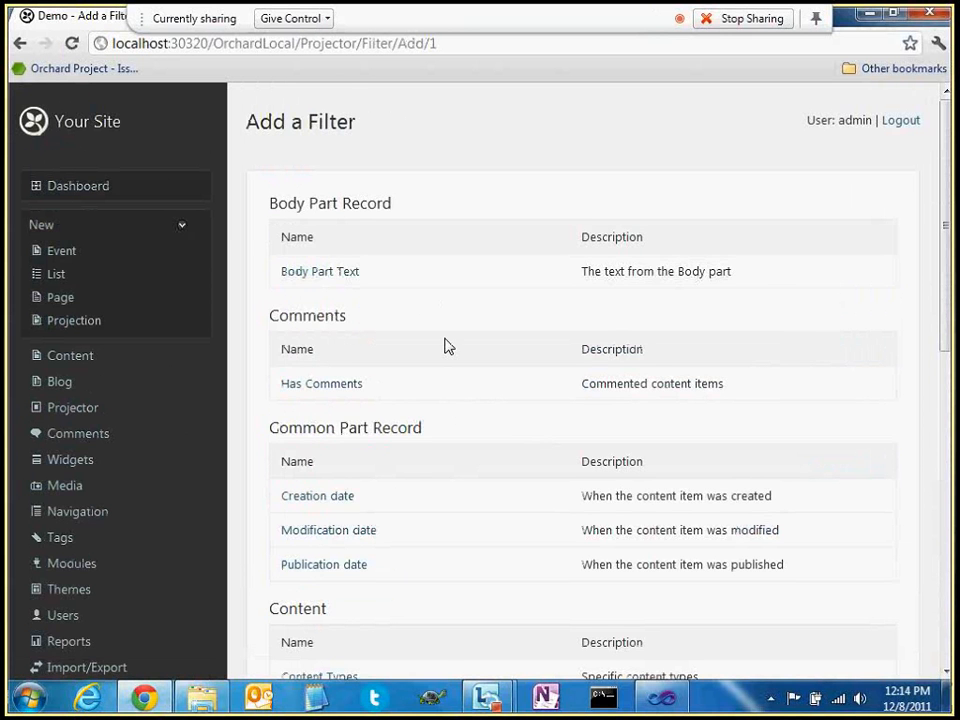
pyautogui.scroll(-5, 482, 371)
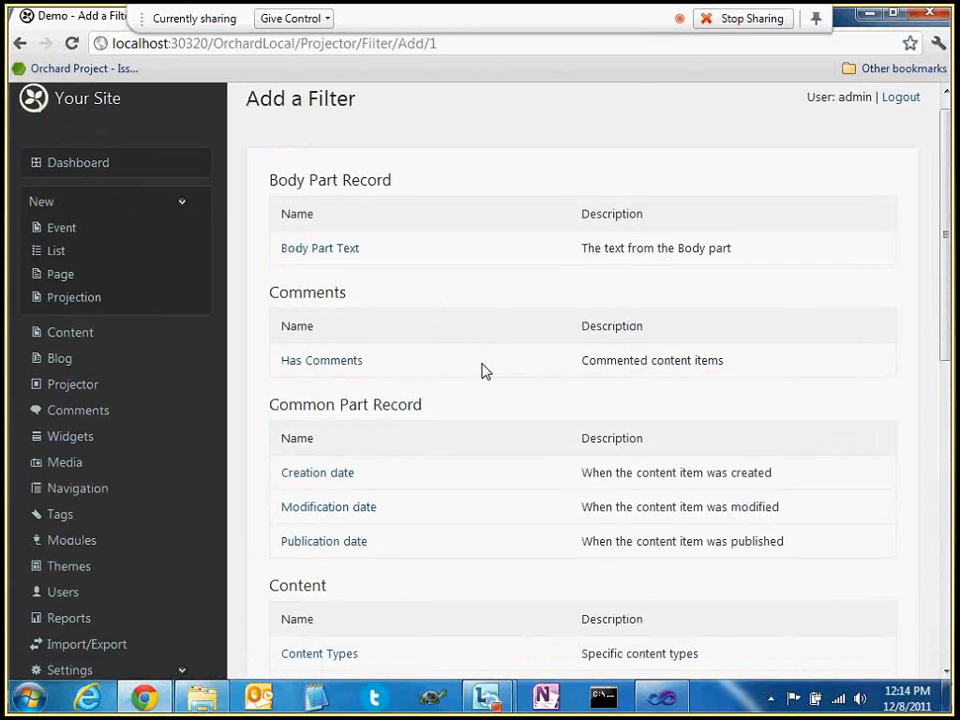
pyautogui.scroll(-3, 485, 365)
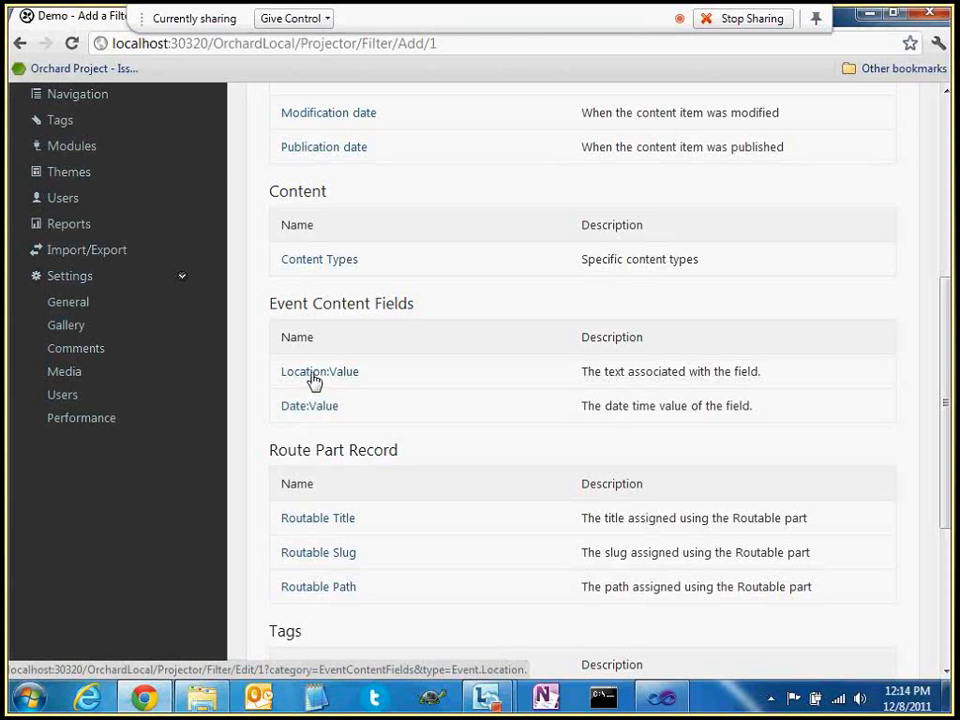
pyautogui.click(313, 380)
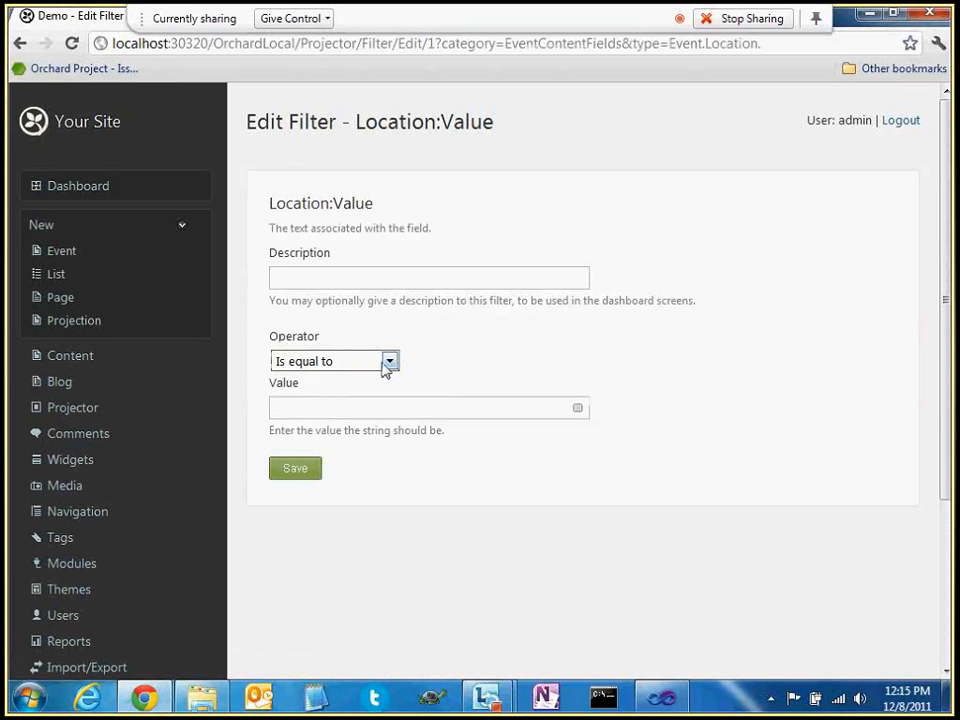
# Set the Location filter to 'Is equal to' with the value 'Seattle'
pyautogui.click(388, 364)
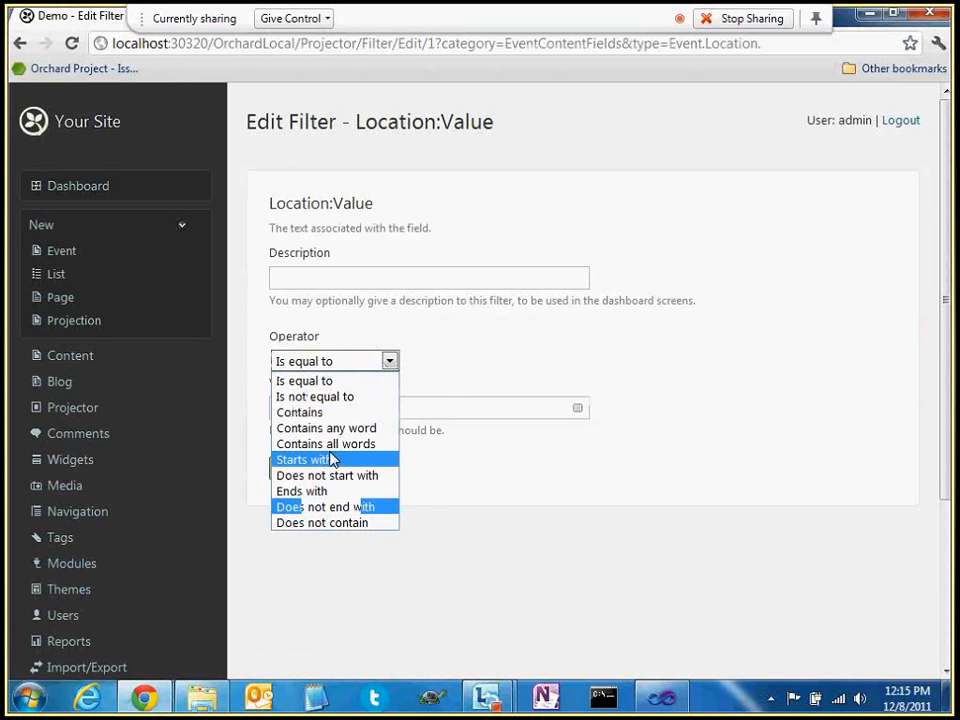
pyautogui.click(370, 381)
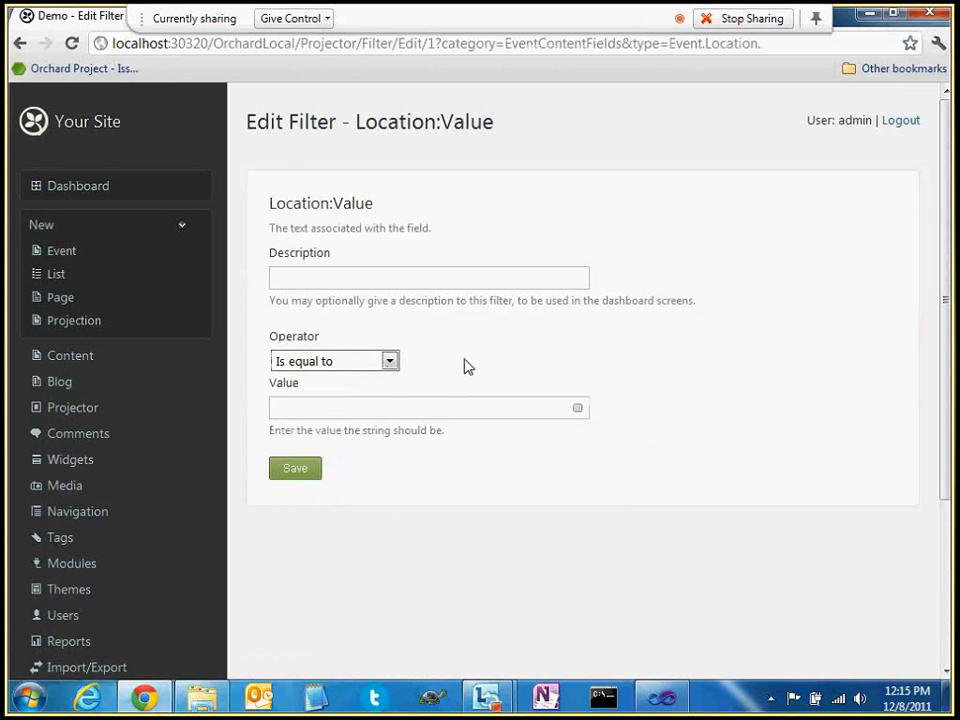
pyautogui.click(347, 407)
pyautogui.write('Seattle')
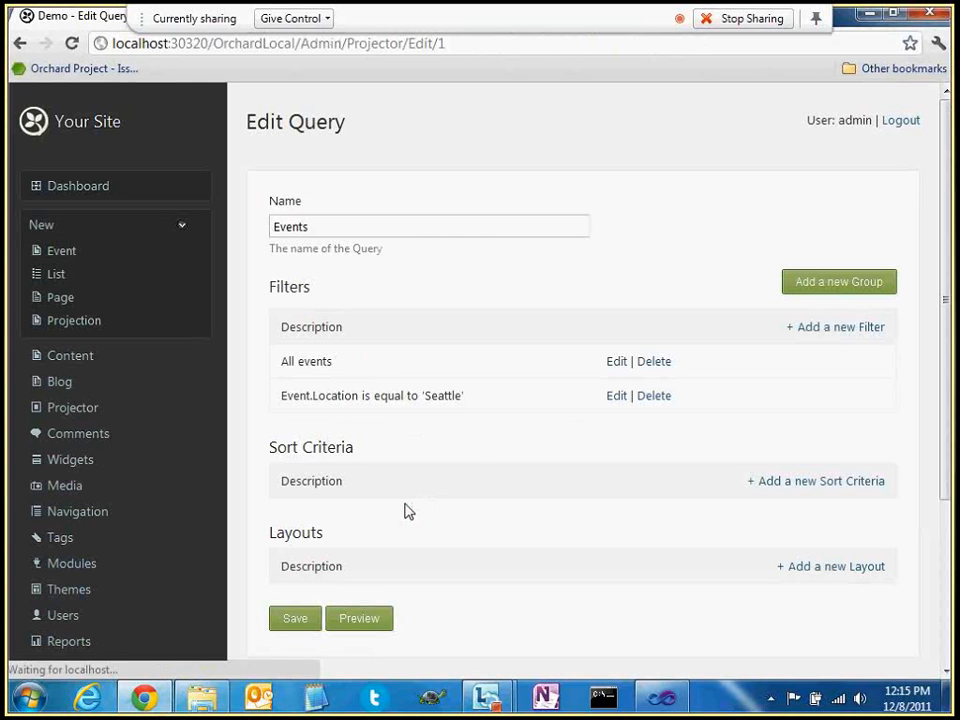
# Check the All events and Location filter descriptions in the query's filter list
pyautogui.moveTo(281, 362); pyautogui.dragTo(326, 363)
pyautogui.moveTo(287, 398); pyautogui.dragTo(332, 397)
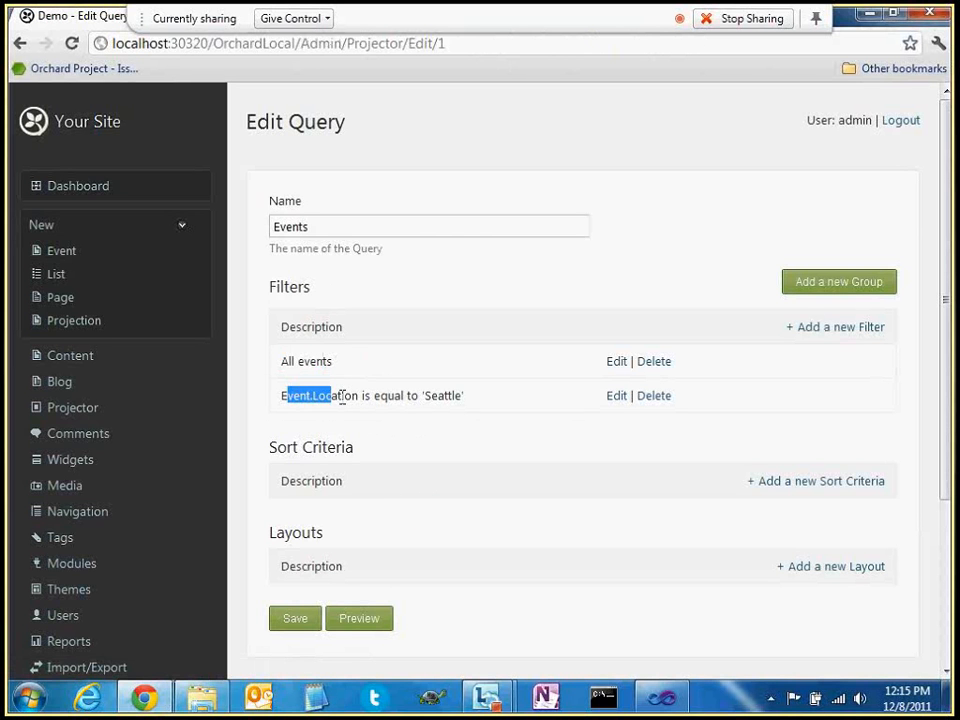
pyautogui.click(343, 398)
# Describe the Seattle location filter as 'In Seattle' and preview the filtered results
pyautogui.click(618, 396)
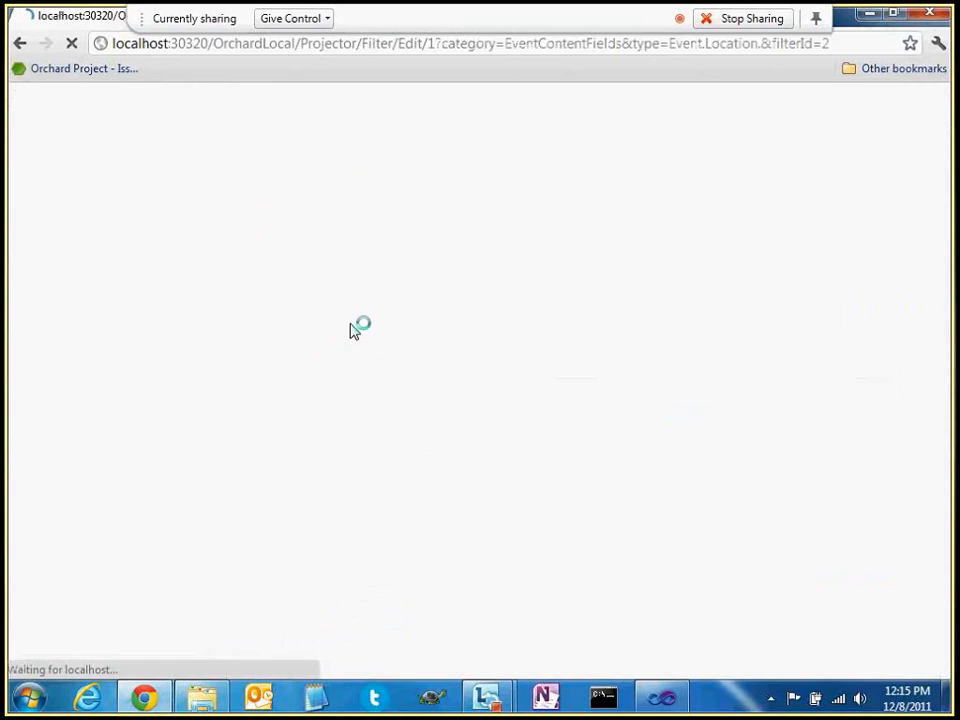
pyautogui.click(336, 277)
pyautogui.write('In; Seat')
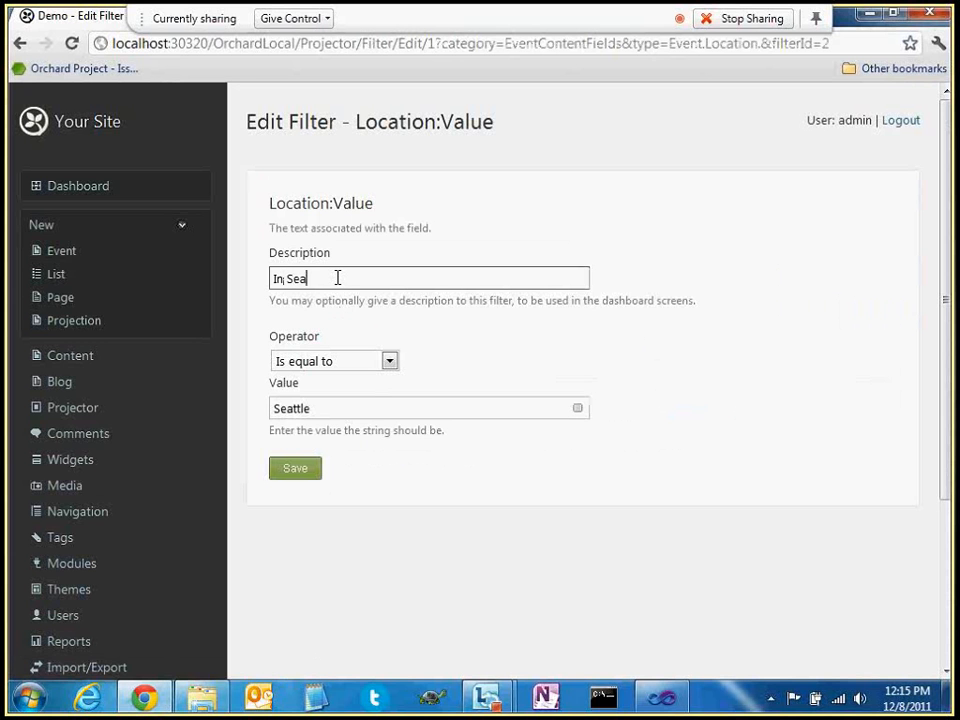
pyautogui.write('tle')
pyautogui.press('Return')
pyautogui.click(364, 620)
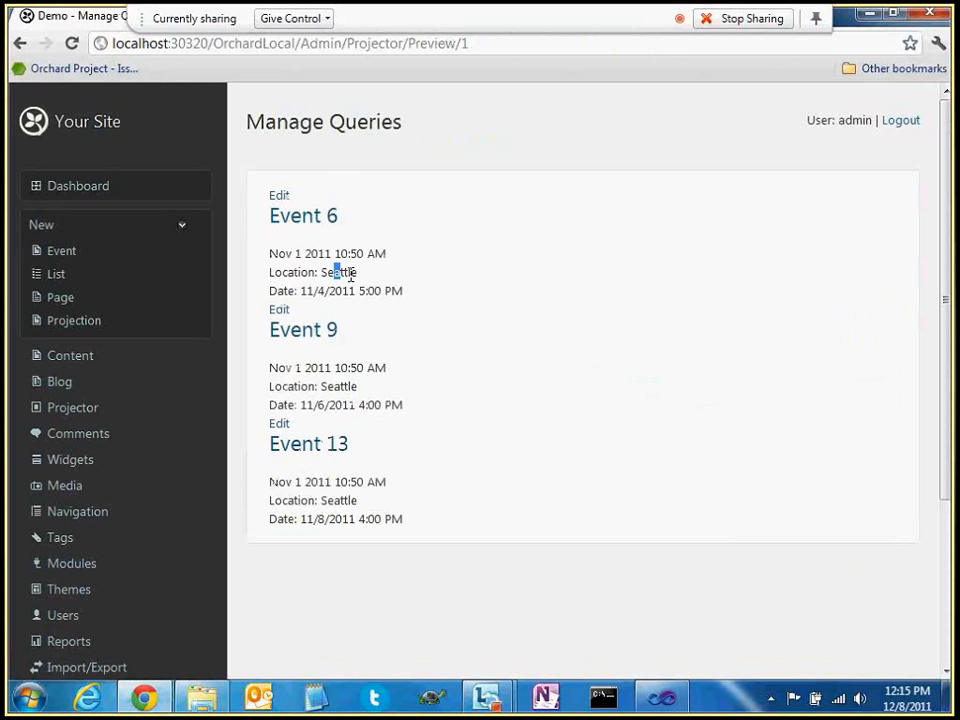
# Inspect the Seattle-only results: Event 6, Event 9 and Event 13
pyautogui.moveTo(336, 272); pyautogui.dragTo(350, 274)
pyautogui.doubleClick(345, 386)
pyautogui.doubleClick(345, 501)
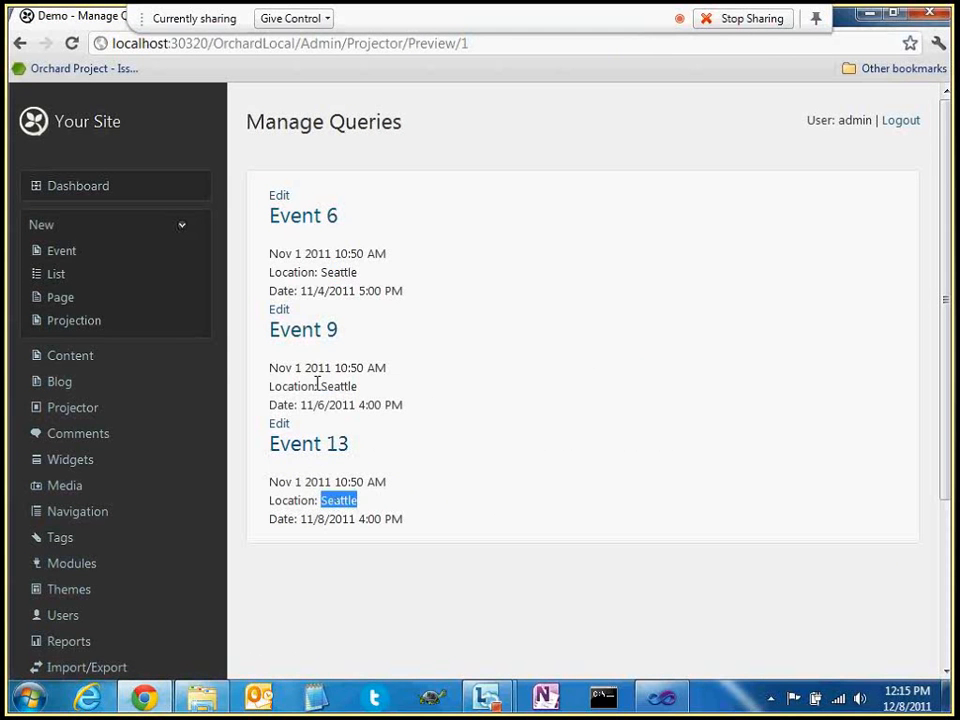
pyautogui.moveTo(277, 255); pyautogui.dragTo(520, 365)
pyautogui.click(497, 373)
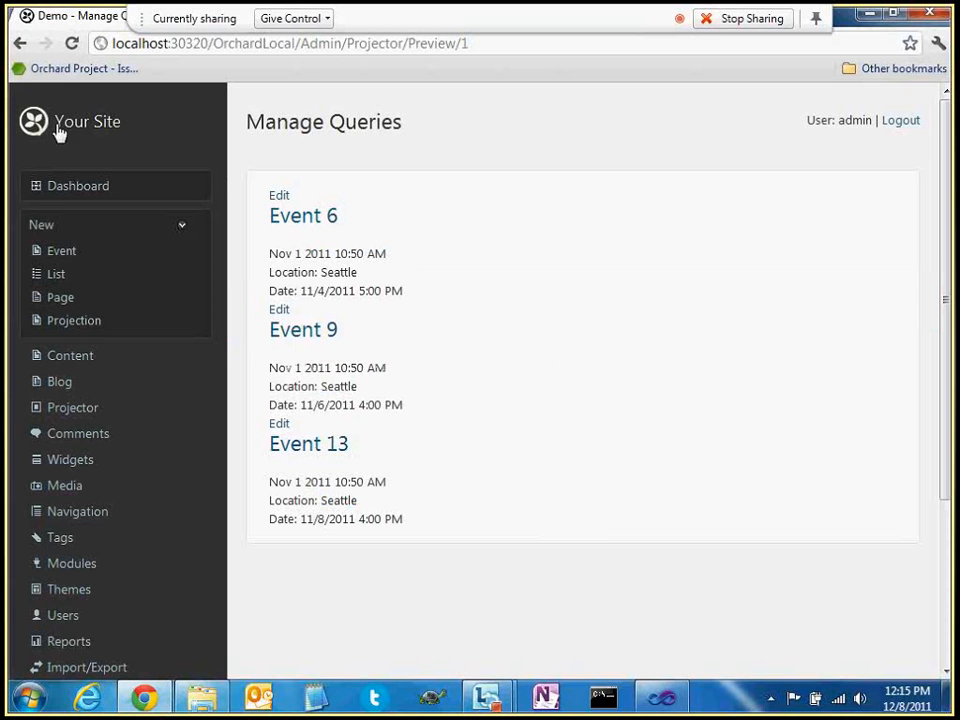
# Return to the Events query with its All events and In Seattle filters, then start a new Projection
pyautogui.click(19, 43)
pyautogui.moveTo(283, 361); pyautogui.dragTo(424, 392)
pyautogui.click(454, 405)
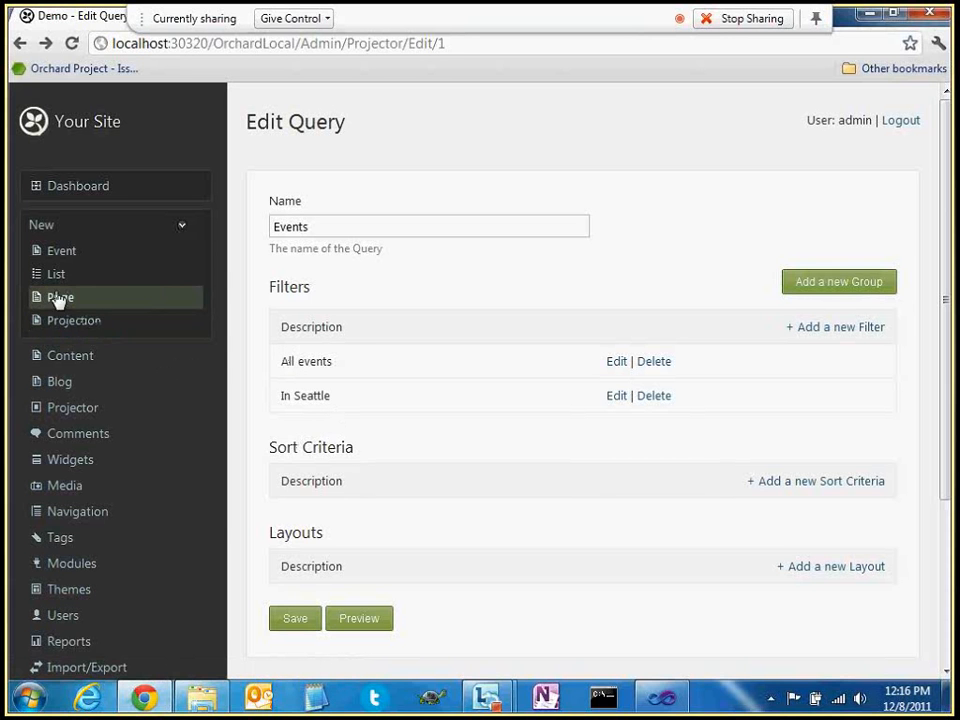
pyautogui.click(68, 328)
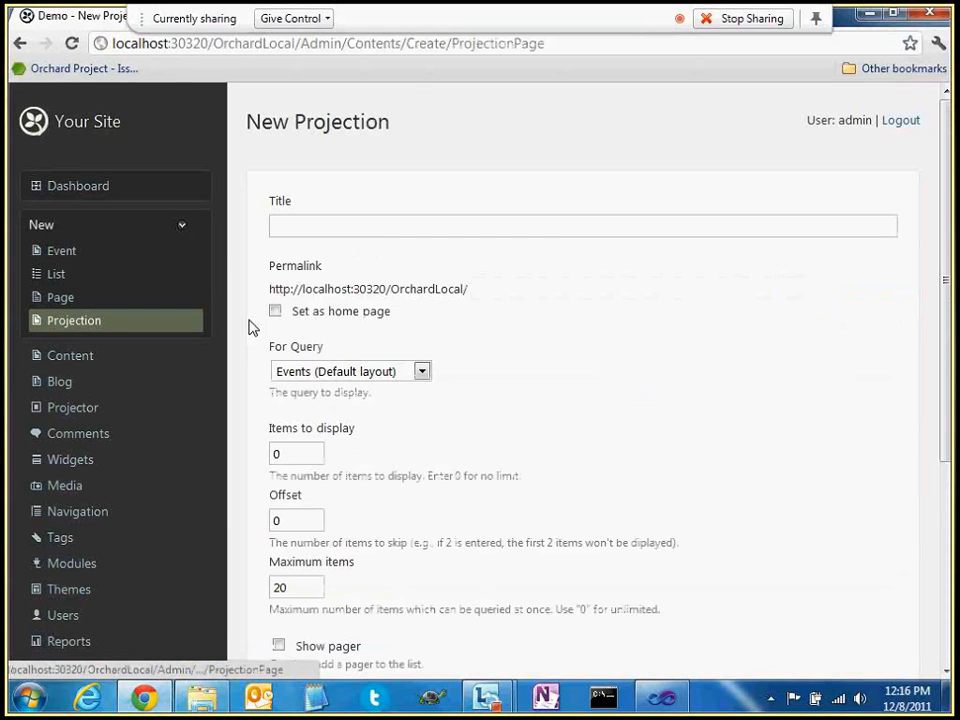
# Title the projection 'Seattle Events' with the permalink seattle-events
pyautogui.click(336, 225)
pyautogui.write('Seattl')
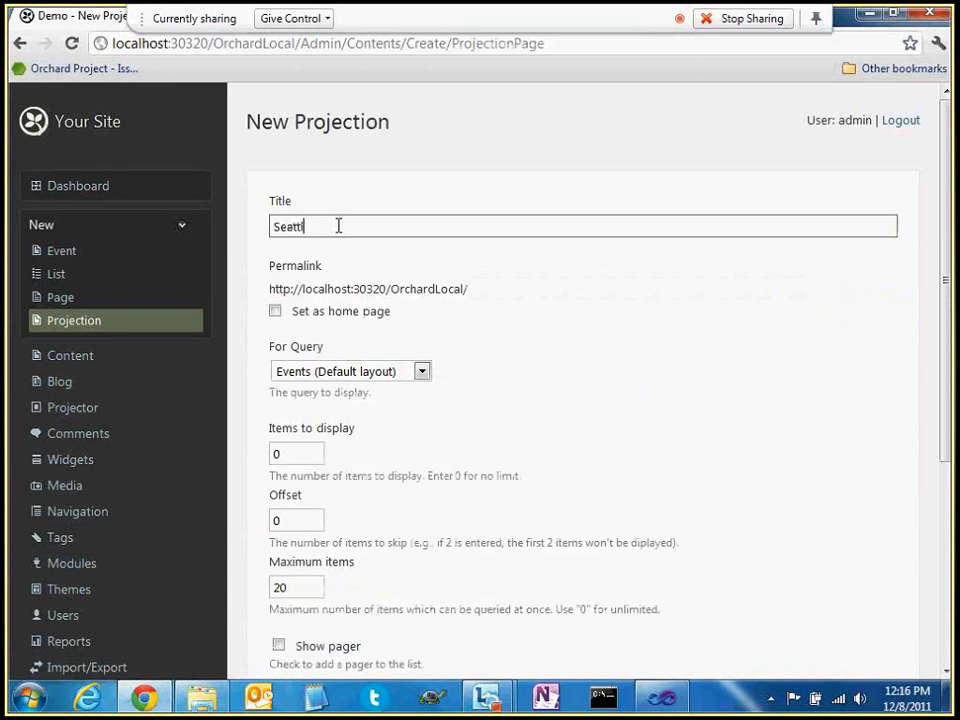
pyautogui.write('e Events')
pyautogui.click(476, 289)
pyautogui.moveTo(476, 289); pyautogui.dragTo(555, 292)
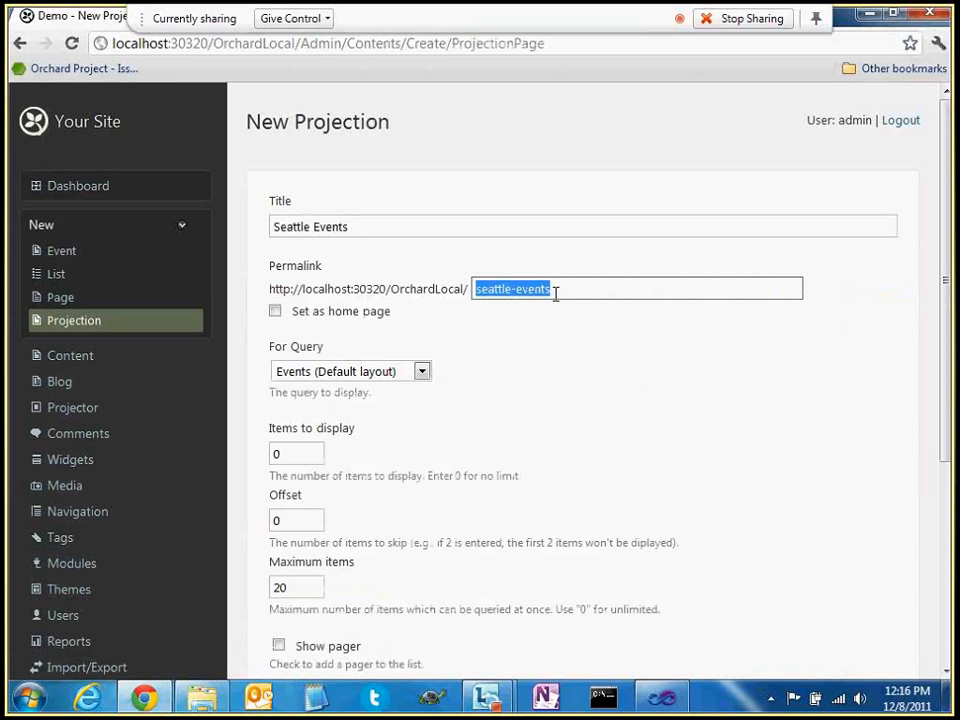
pyautogui.click(576, 340)
pyautogui.scroll(-1, 572, 336)
pyautogui.scroll(-1, 568, 336)
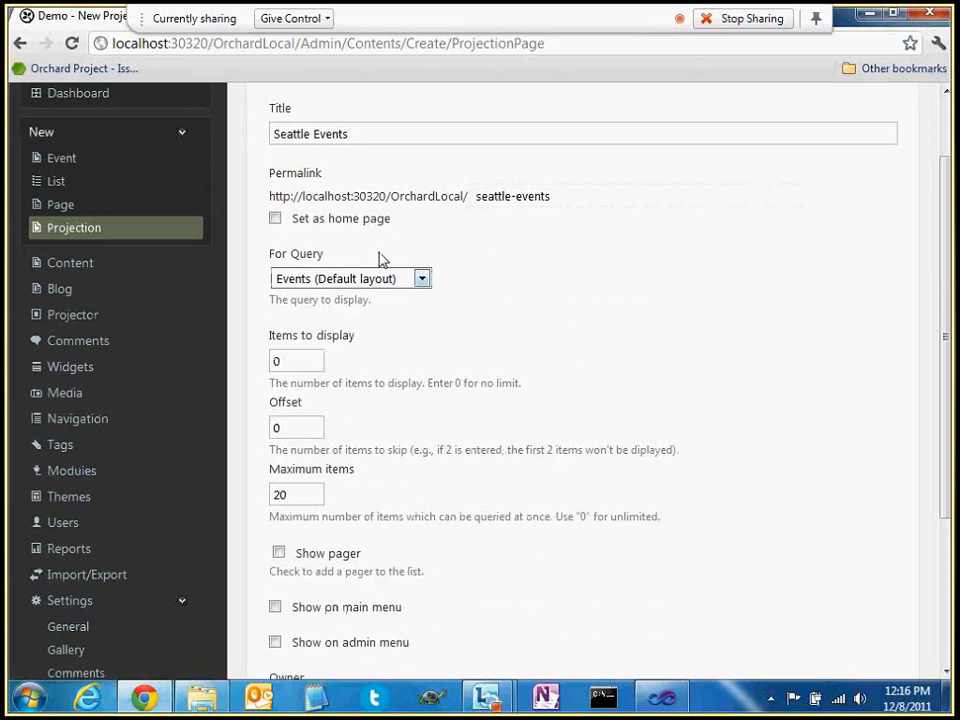
# Keep Events (Default layout) as the projection's query
pyautogui.click(390, 281)
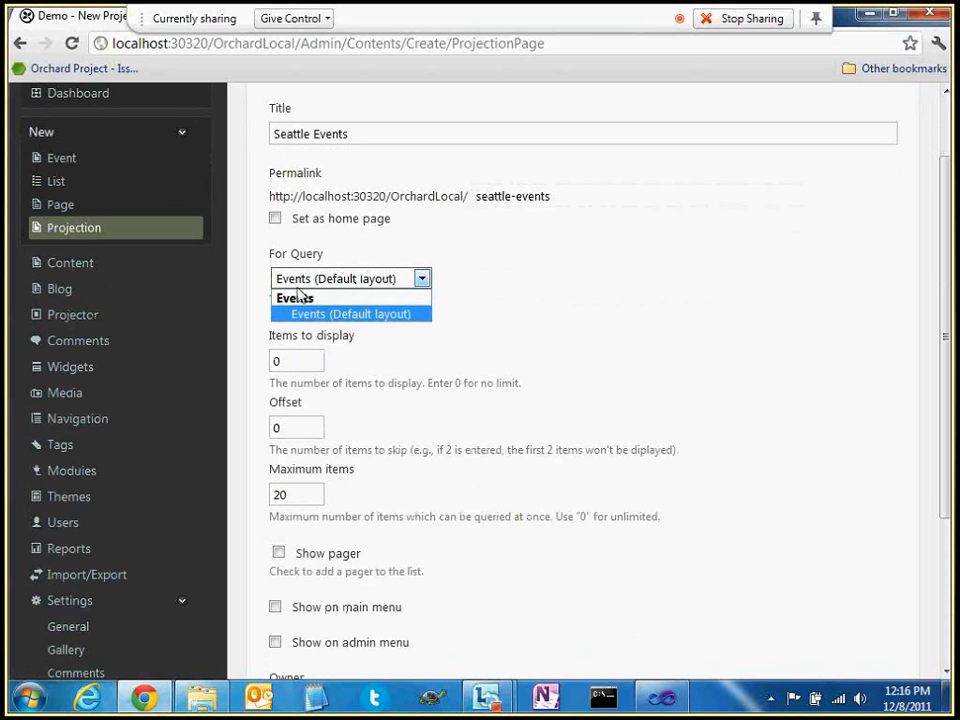
pyautogui.click(333, 315)
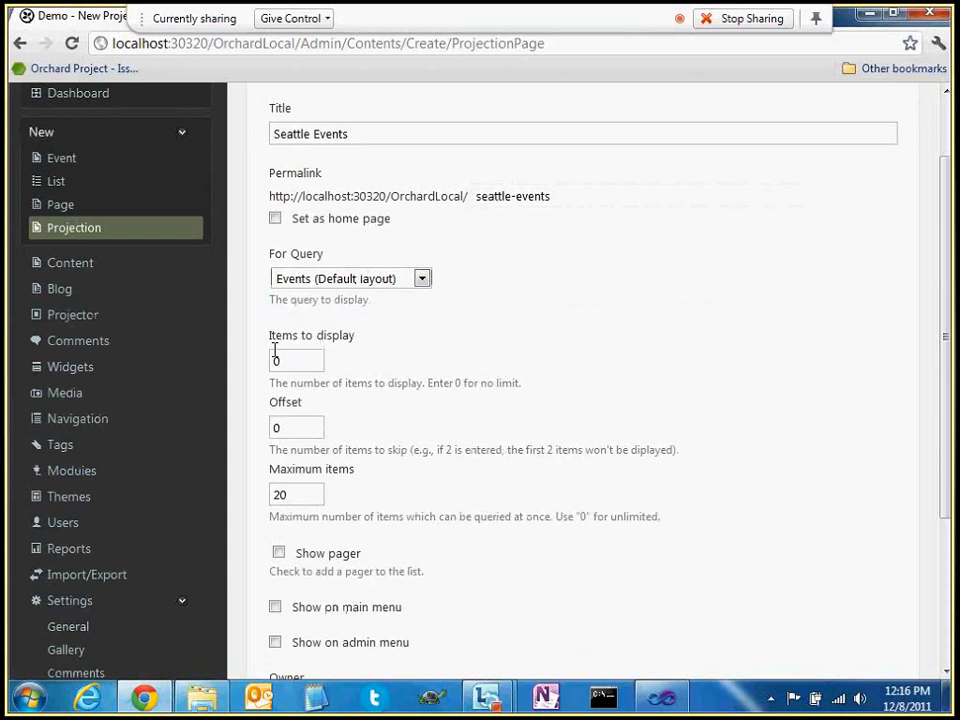
pyautogui.scroll(-1, 411, 343)
pyautogui.scroll(-1, 287, 335)
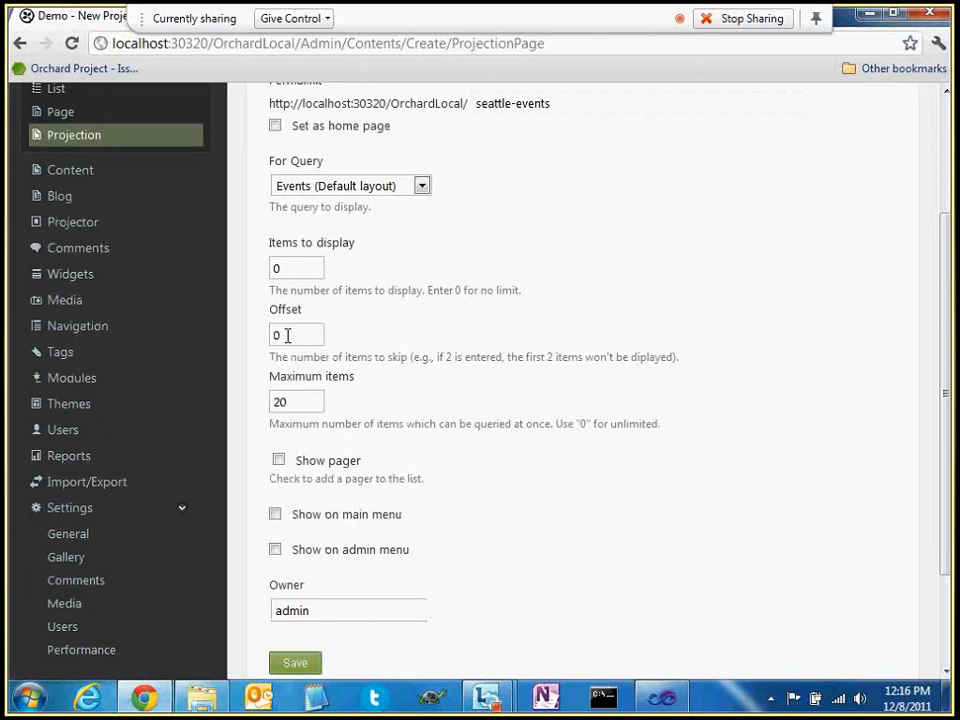
pyautogui.scroll(-1, 525, 336)
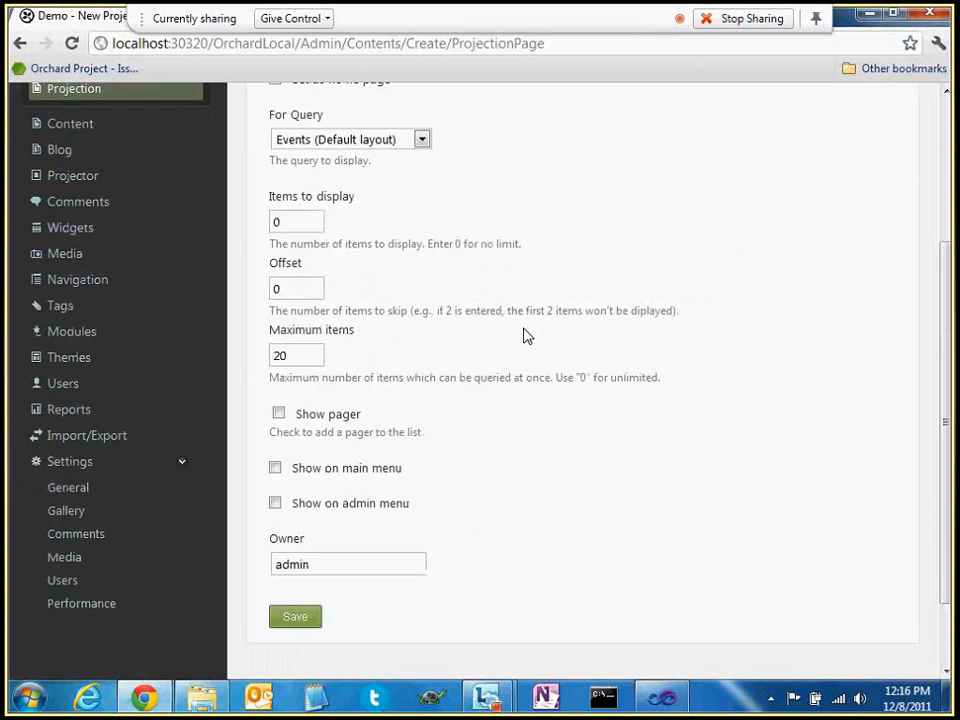
pyautogui.scroll(-1, 525, 336)
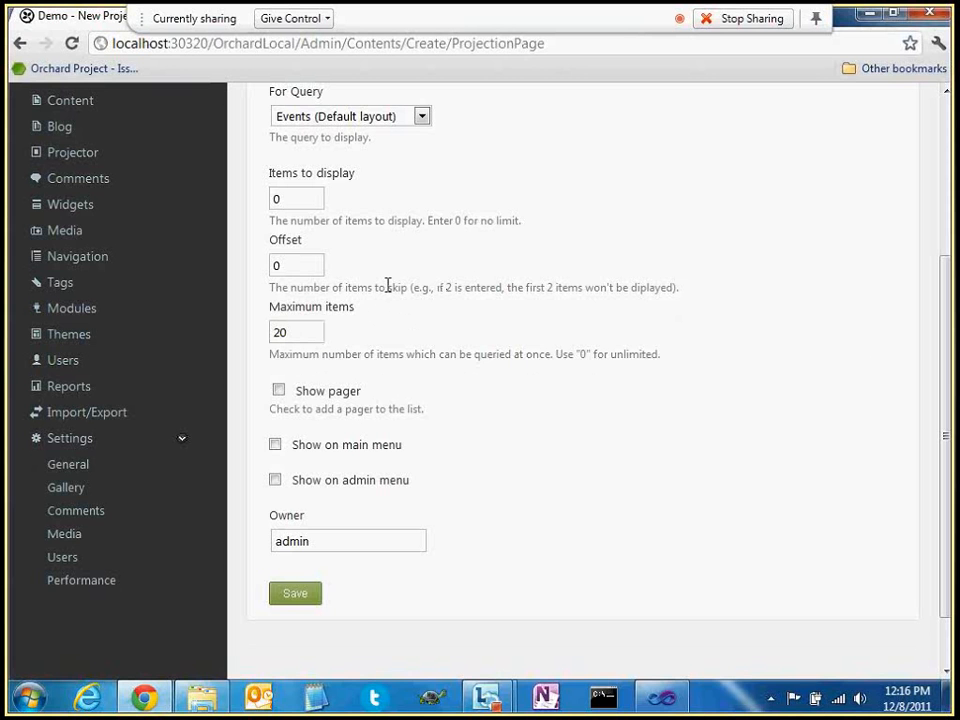
# Show the projection on the main menu as 'Events in Seattle', save, and view the homepage
pyautogui.click(321, 446)
pyautogui.click(310, 486)
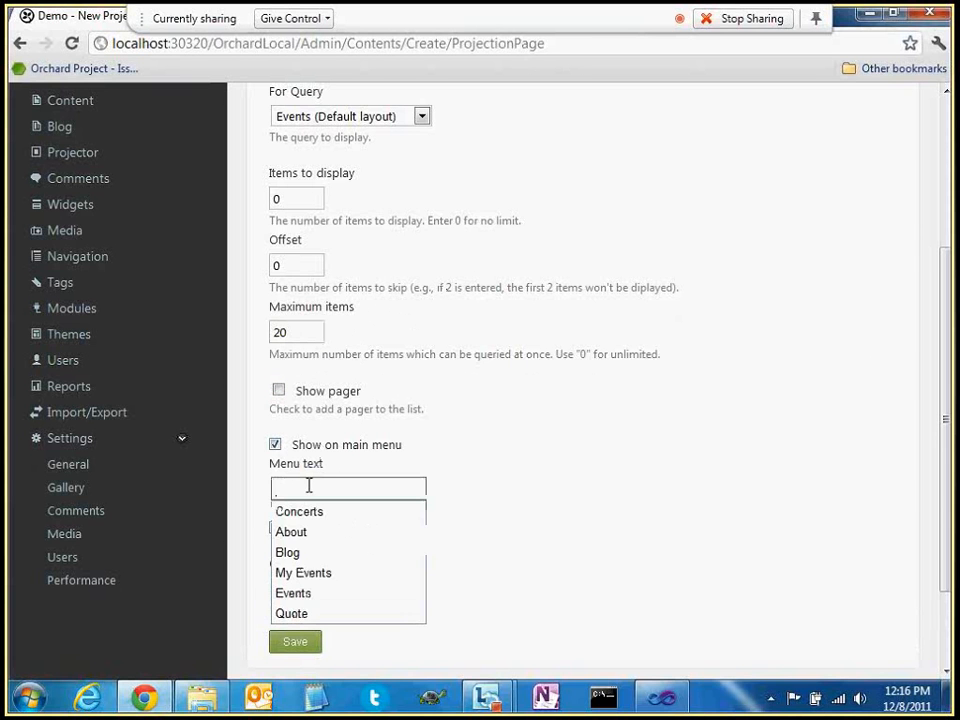
pyautogui.write('E')
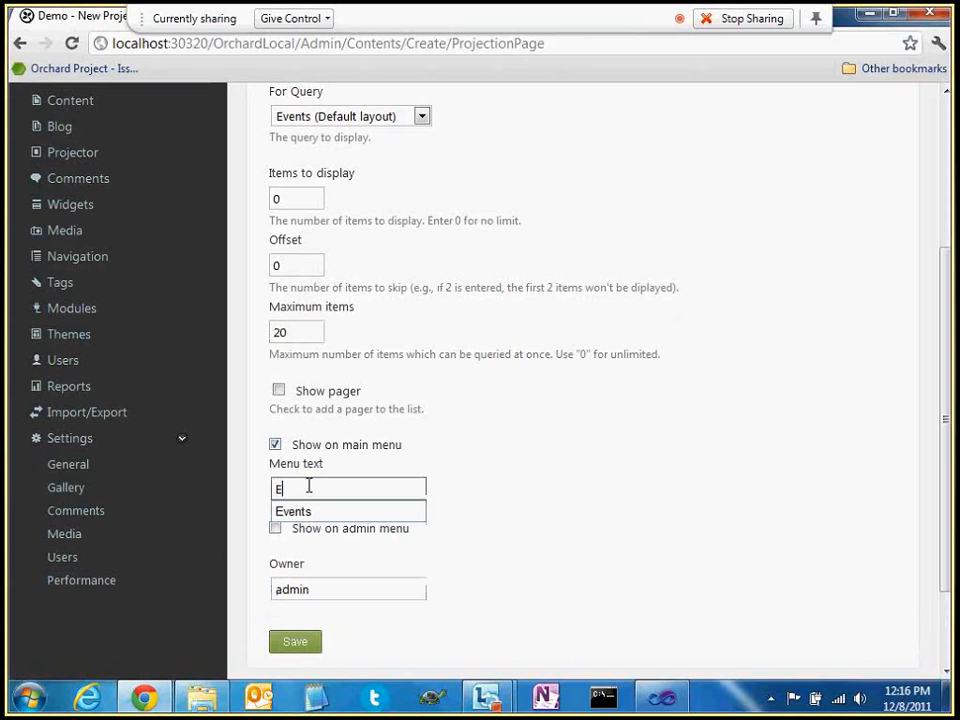
pyautogui.write('vents in Sea')
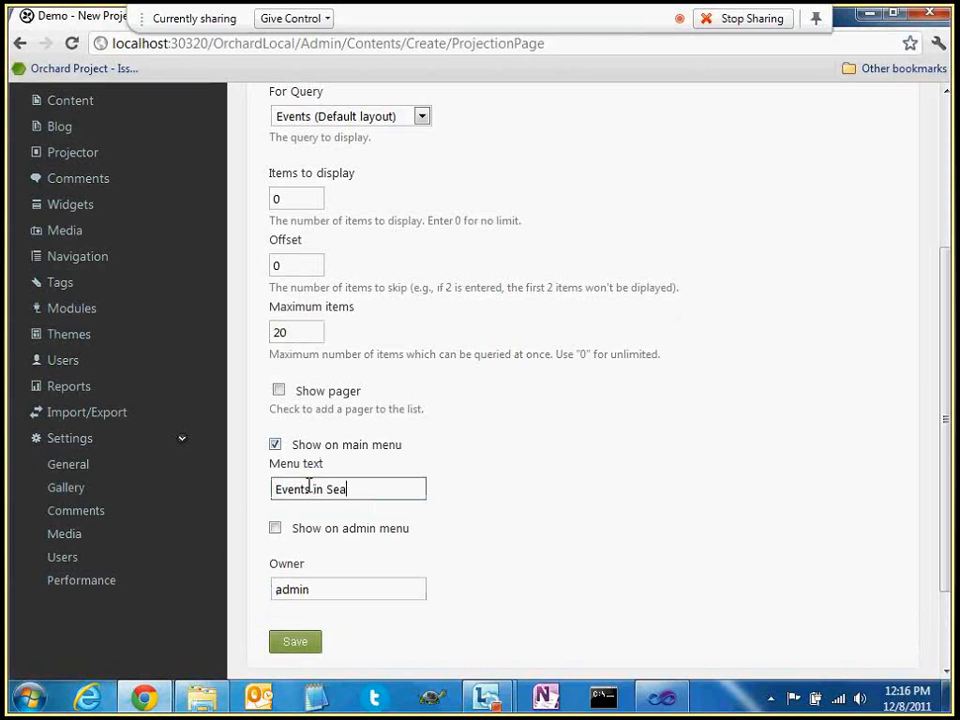
pyautogui.write('ttle')
pyautogui.click(298, 645)
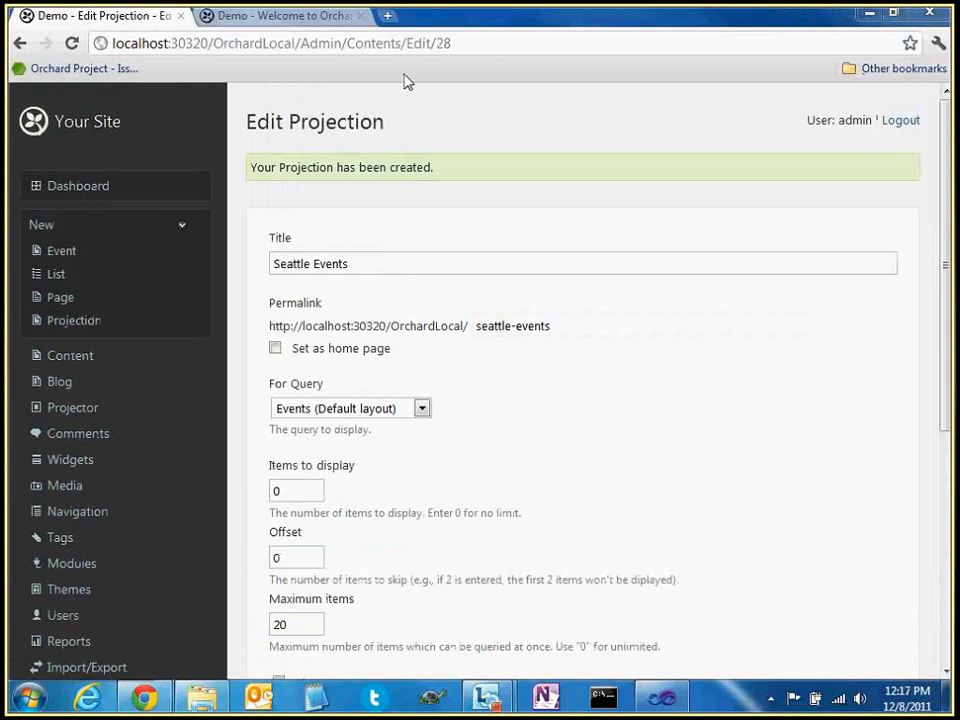
pyautogui.click(281, 27)
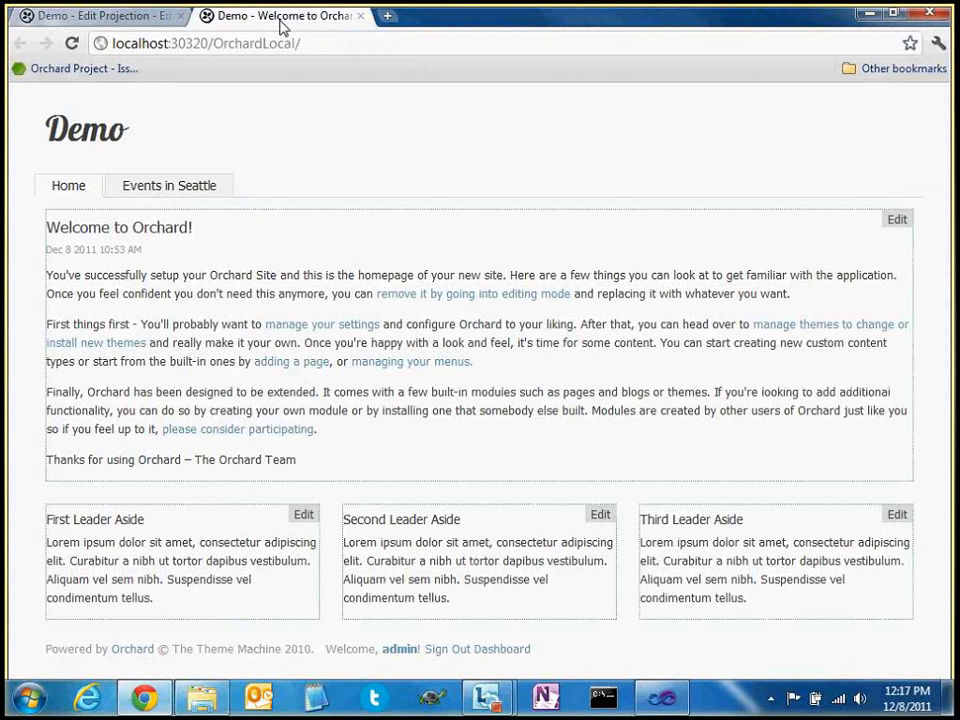
# Open the Events in Seattle page and highlight the date and location lines of Events 6, 9 and 13
pyautogui.click(141, 196)
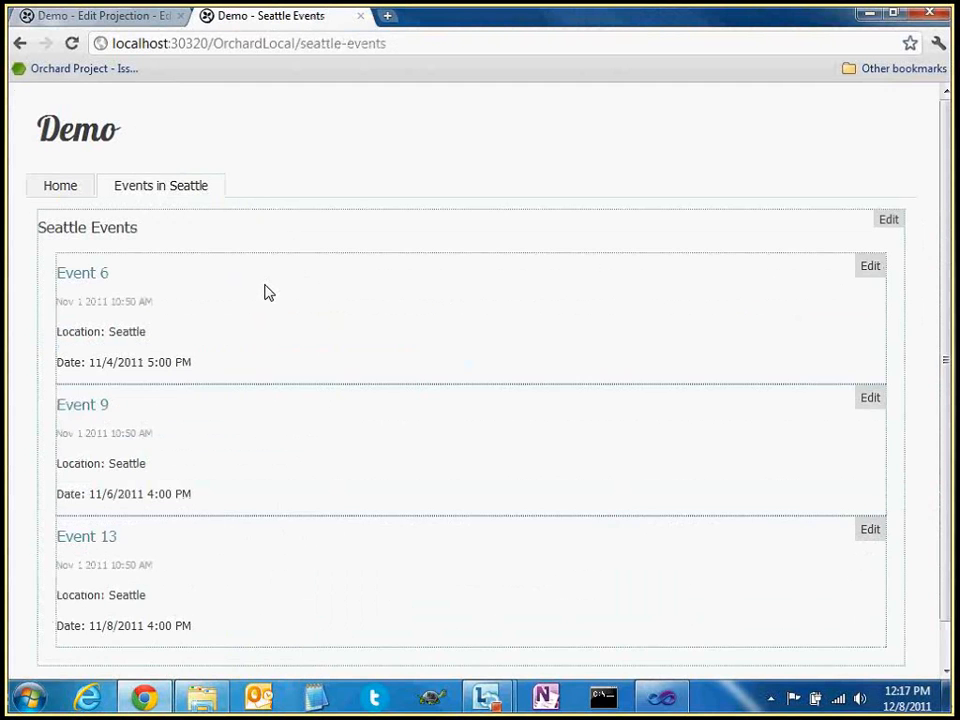
pyautogui.scroll(-1, 266, 292)
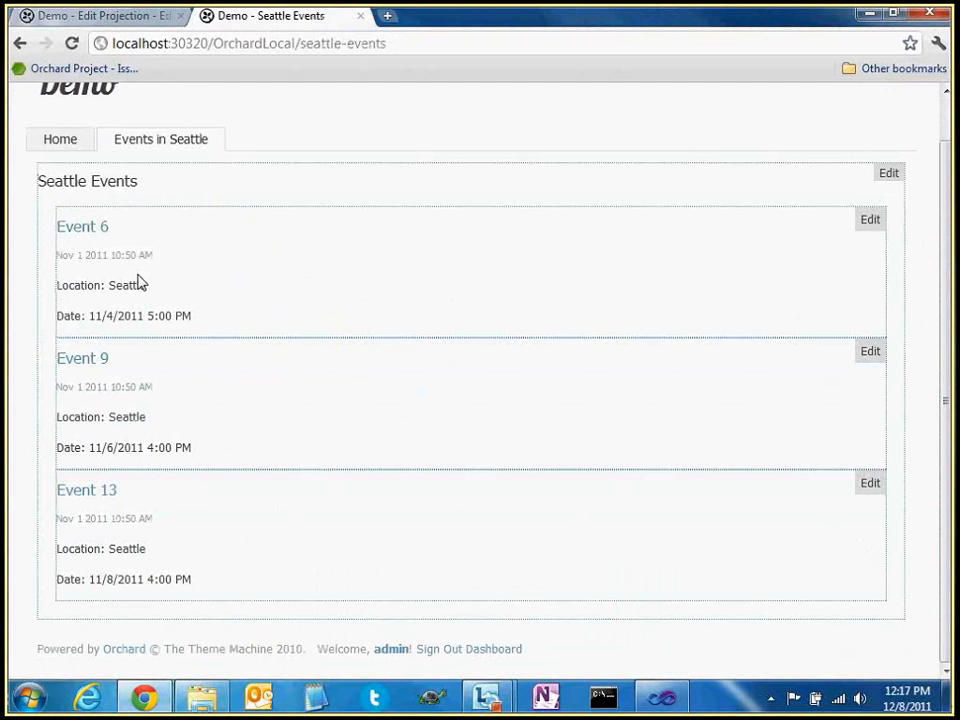
pyautogui.moveTo(57, 316); pyautogui.dragTo(197, 317)
pyautogui.moveTo(66, 414); pyautogui.dragTo(146, 417)
pyautogui.moveTo(80, 549); pyautogui.dragTo(186, 579)
pyautogui.click(210, 579)
# Highlight 'Seattle' in Event 13 and the whole Event 6 block to show the single-column stacking
pyautogui.doubleClick(116, 549)
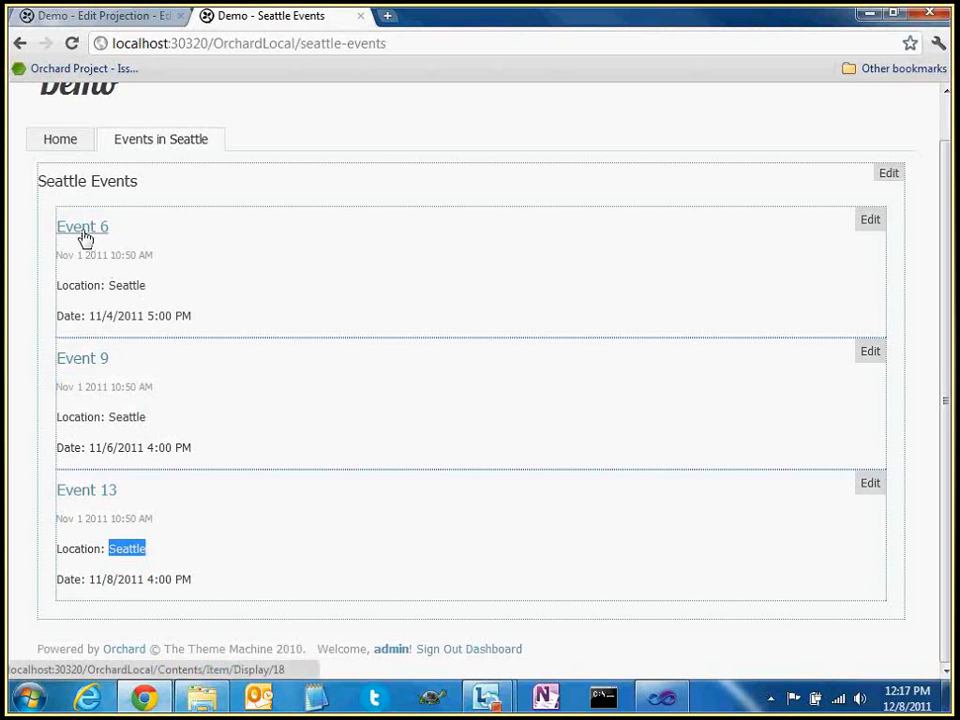
pyautogui.moveTo(199, 315); pyautogui.dragTo(44, 230)
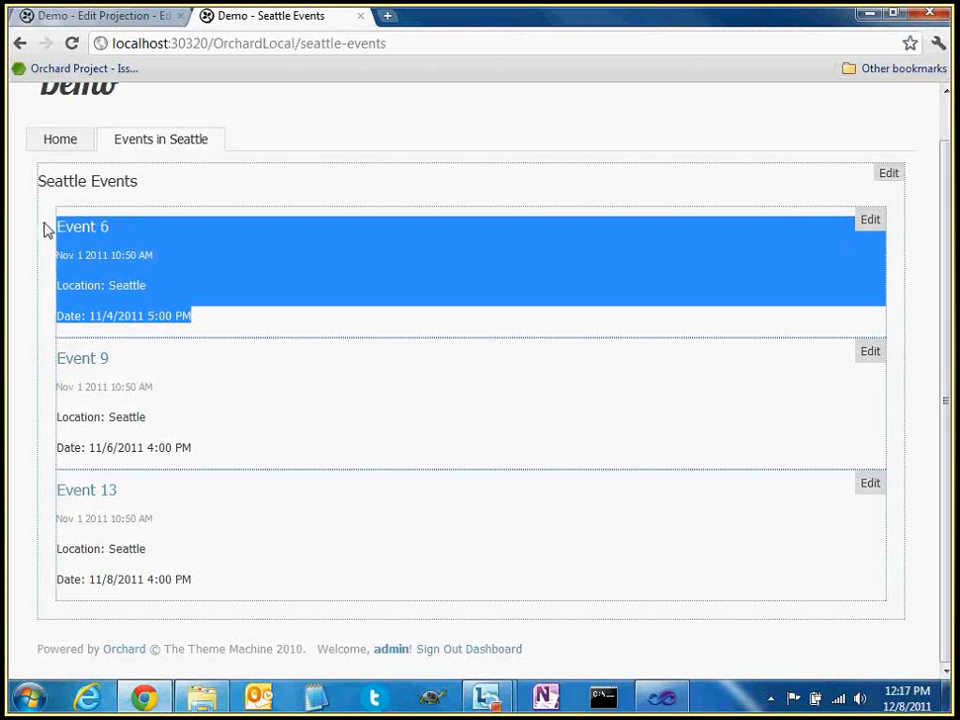
pyautogui.moveTo(221, 321); pyautogui.dragTo(60, 226)
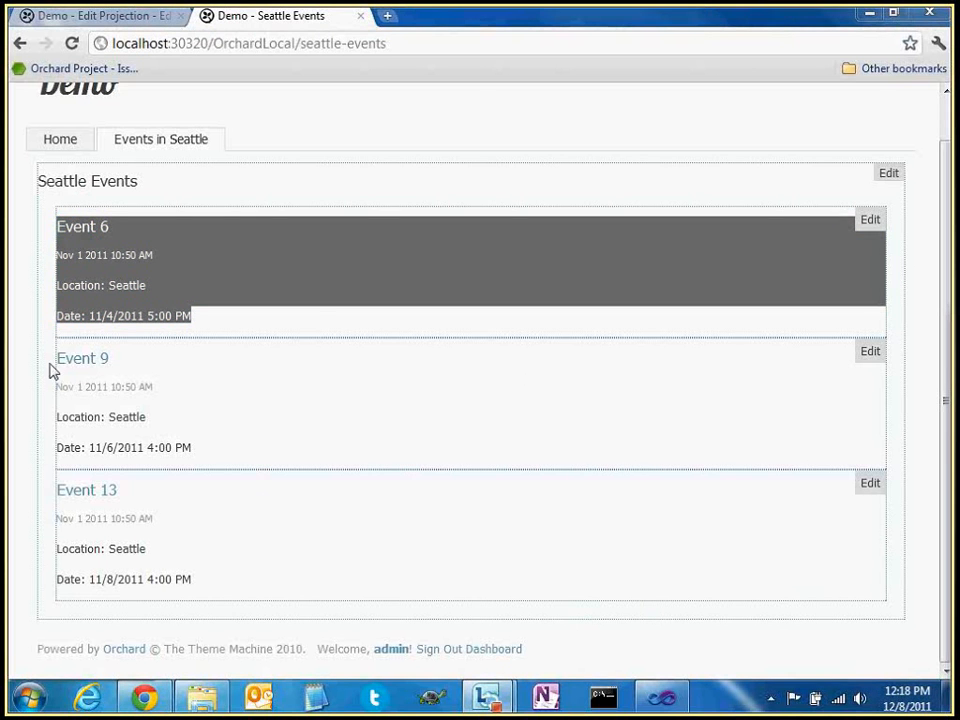
pyautogui.click(315, 293)
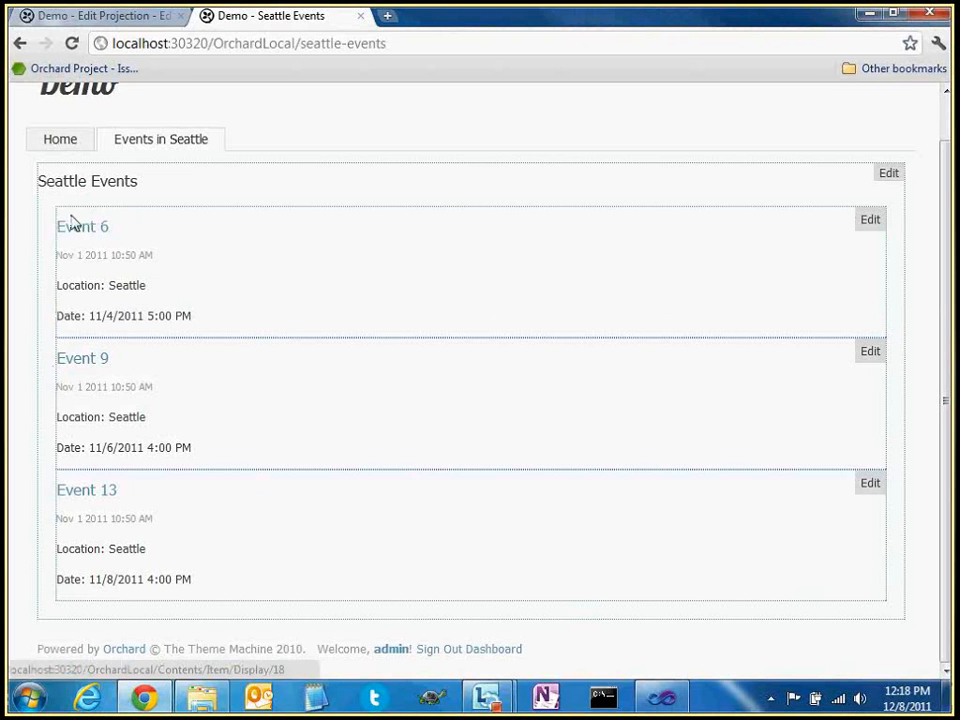
# Inspect the ul element holding the events, then close DevTools and return to the Edit Projection page
pyautogui.rightClick(104, 208)
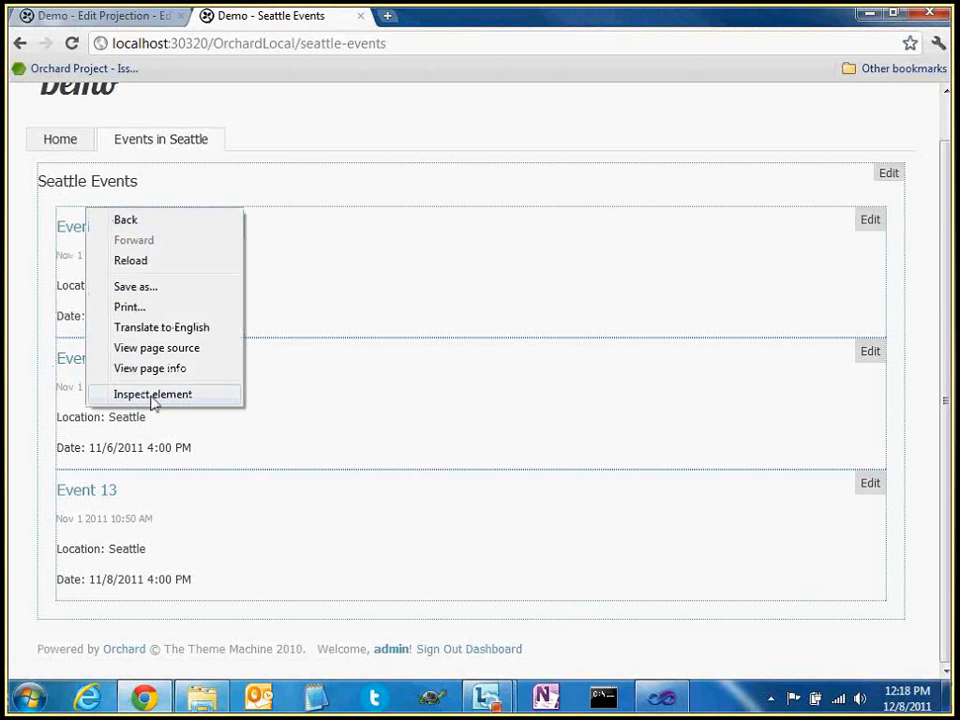
pyautogui.click(182, 396)
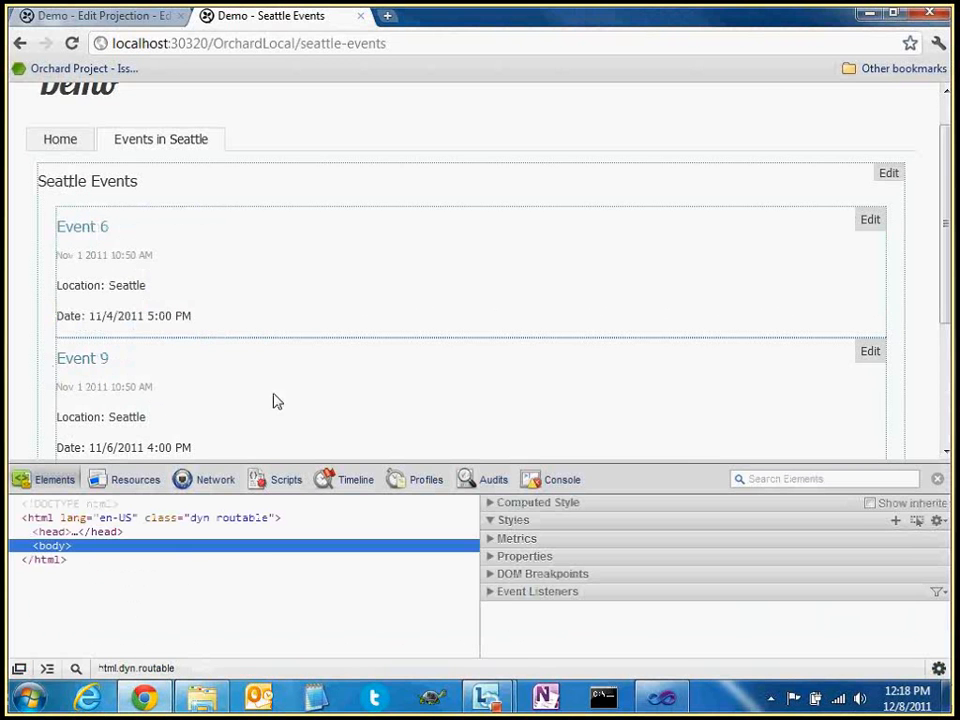
pyautogui.click(143, 622)
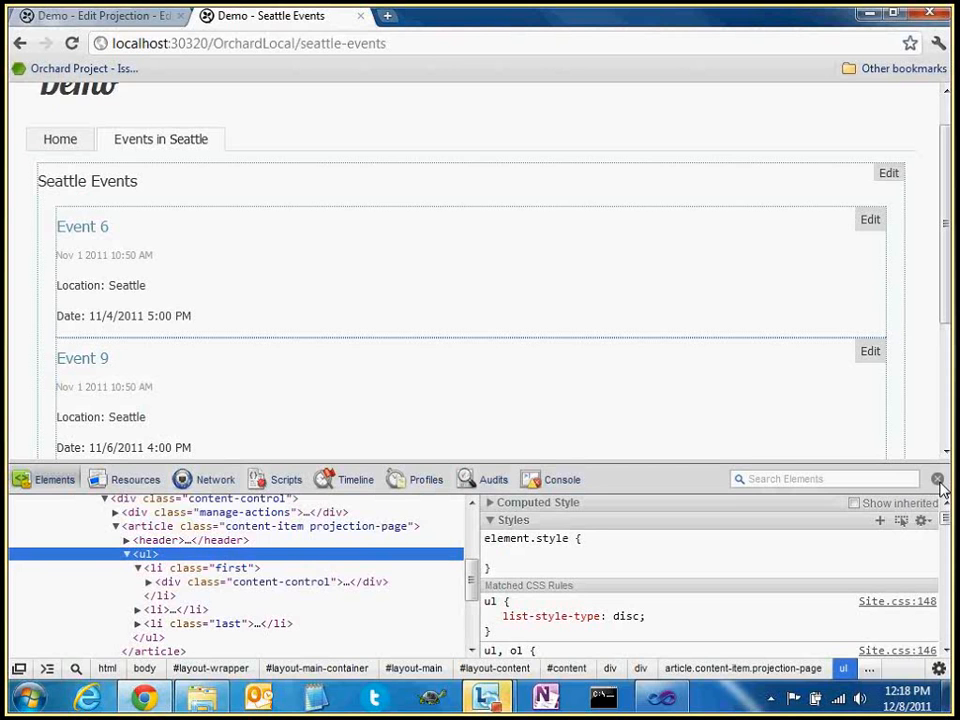
pyautogui.click(938, 481)
pyautogui.click(122, 18)
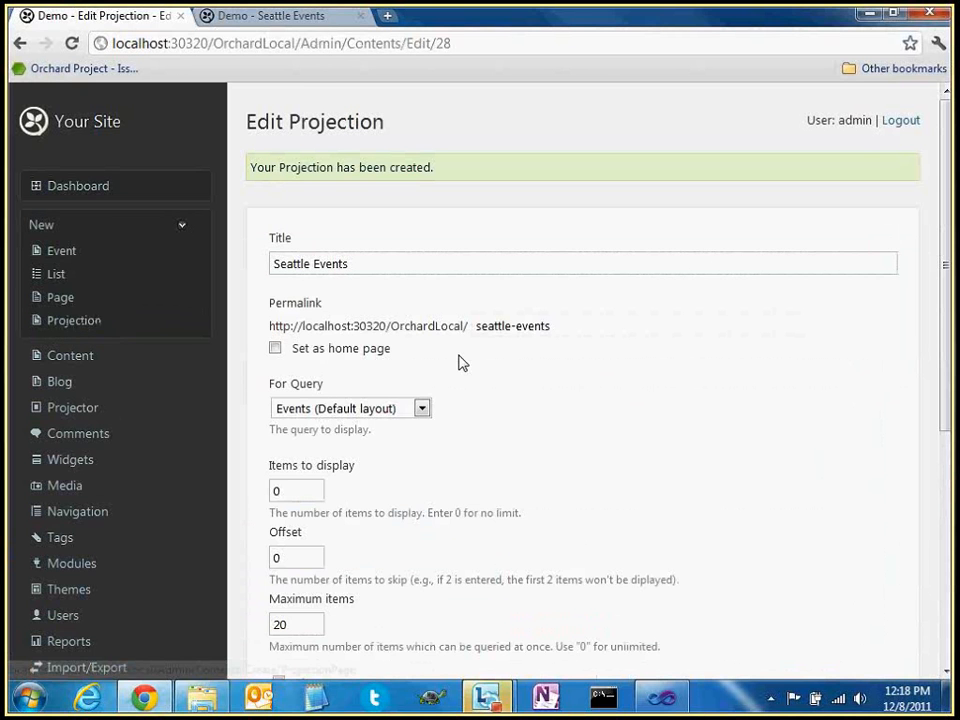
pyautogui.scroll(-1, 130, 370)
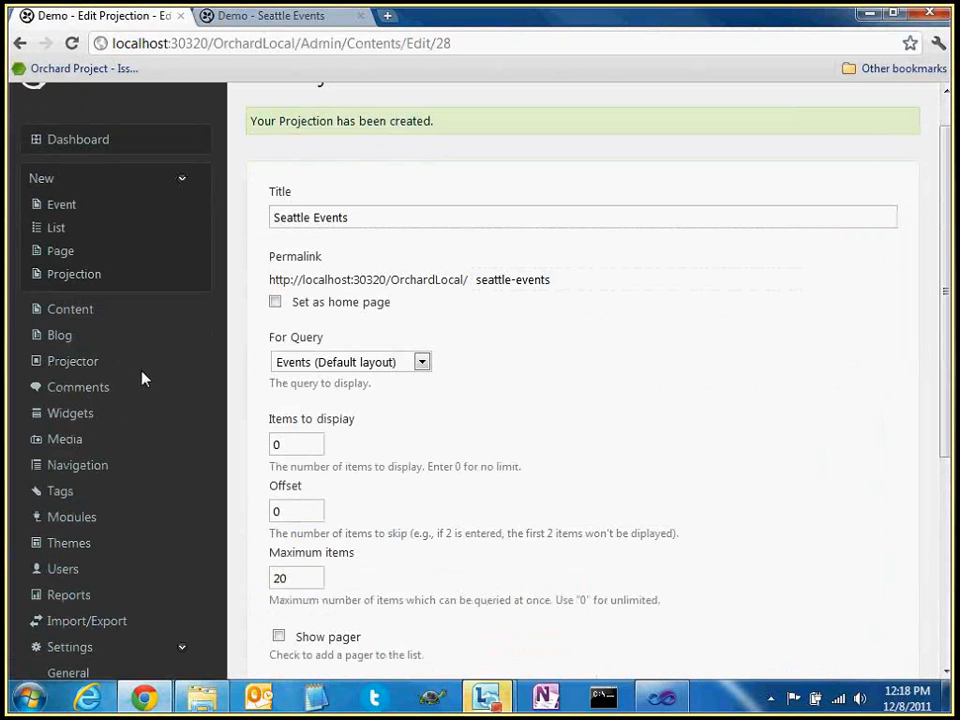
# Open the Events query for editing from the Queries list
pyautogui.click(83, 366)
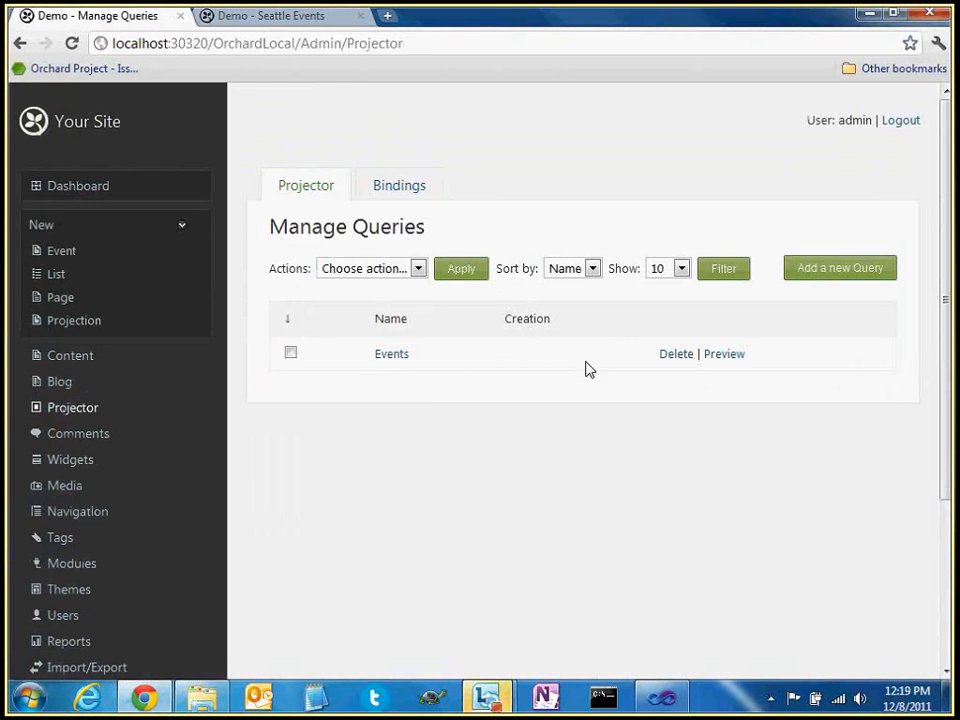
pyautogui.click(391, 351)
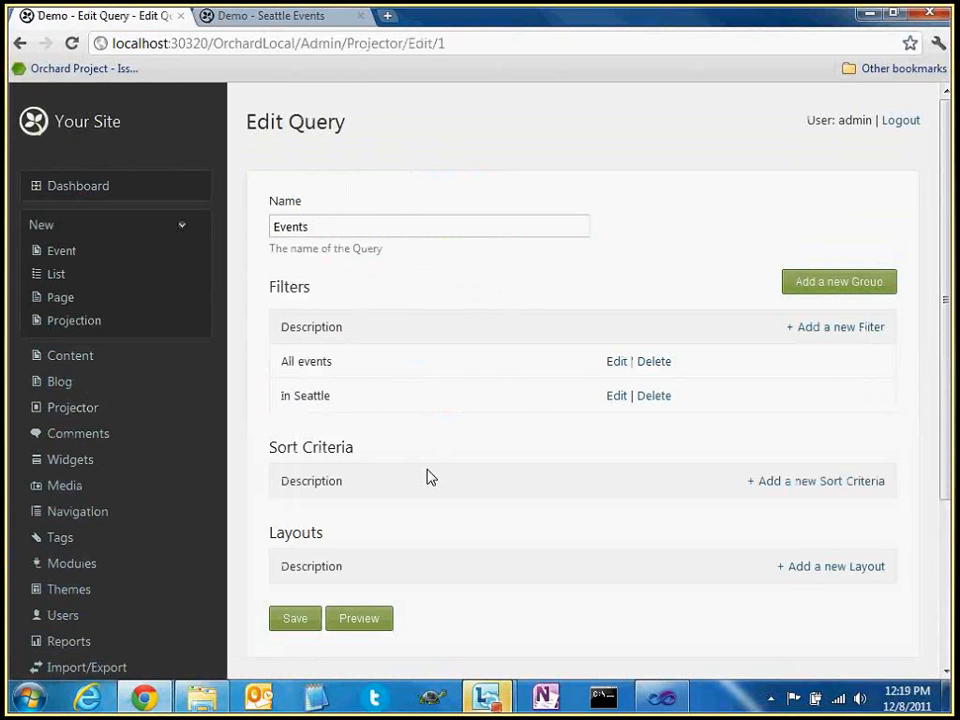
pyautogui.moveTo(278, 534); pyautogui.dragTo(385, 560)
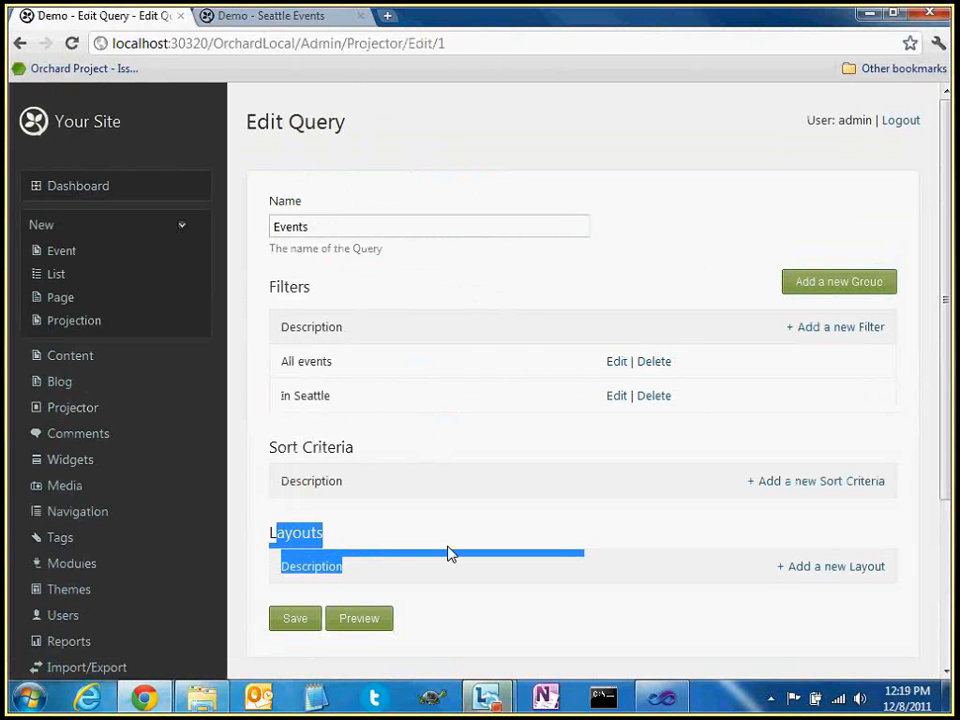
pyautogui.doubleClick(286, 448)
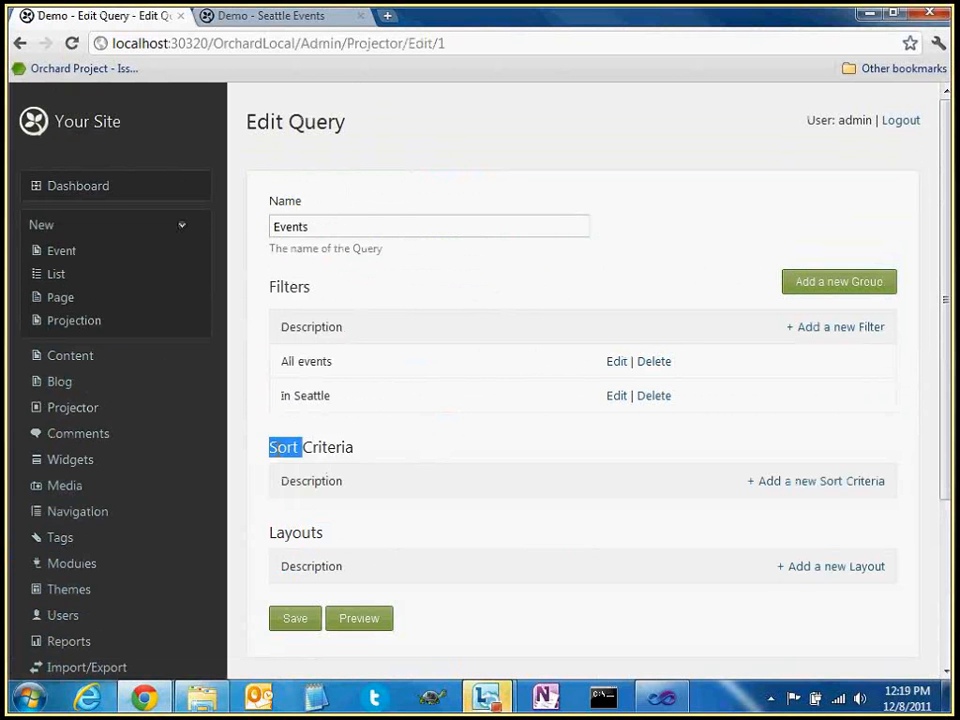
pyautogui.click(397, 465)
# Add an ascending sort criterion on the event Date field and save it
pyautogui.click(803, 484)
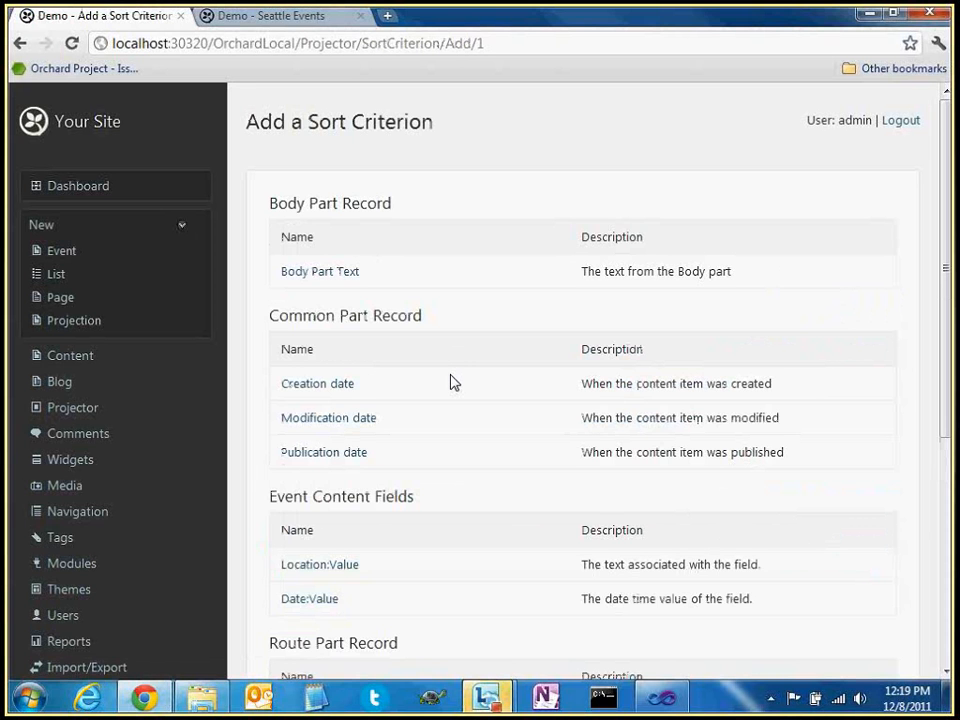
pyautogui.scroll(-3, 452, 384)
pyautogui.scroll(1, 453, 385)
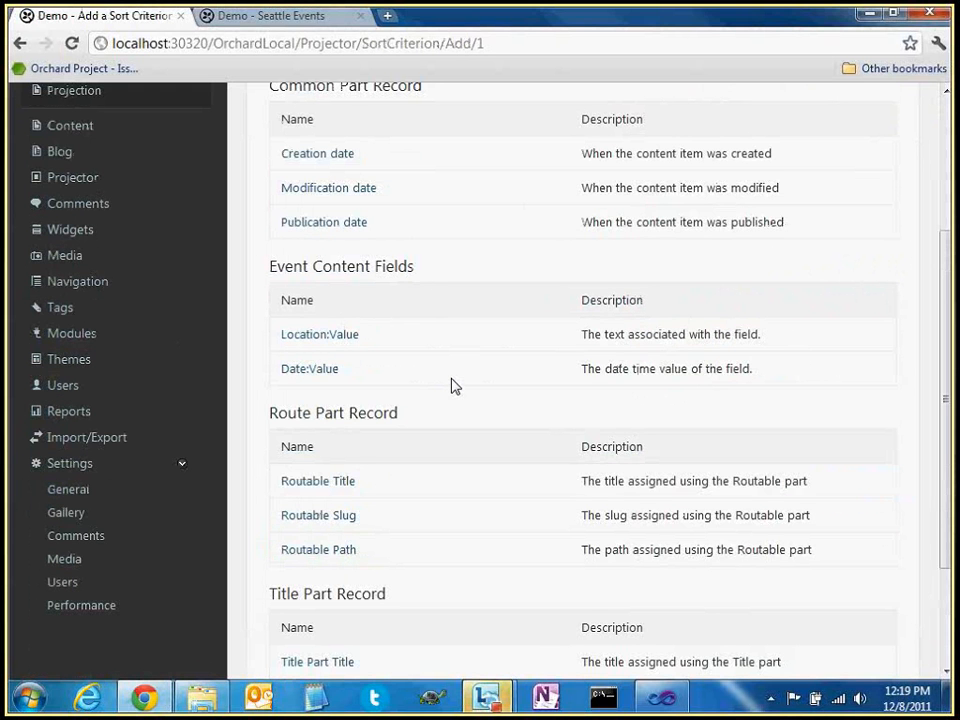
pyautogui.doubleClick(283, 266)
pyautogui.click(354, 266)
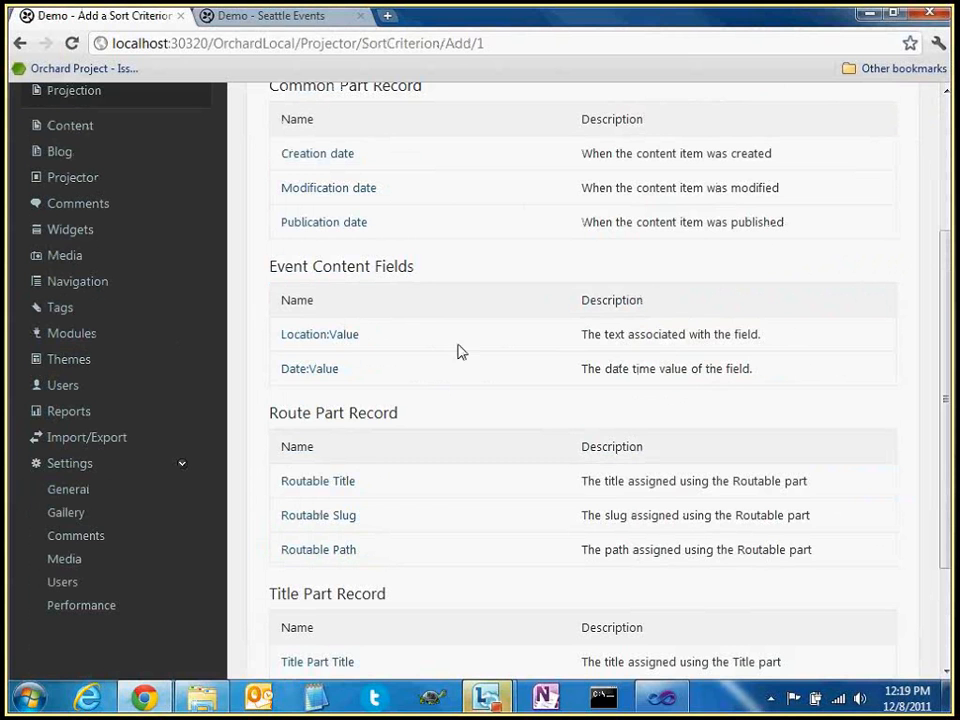
pyautogui.click(296, 370)
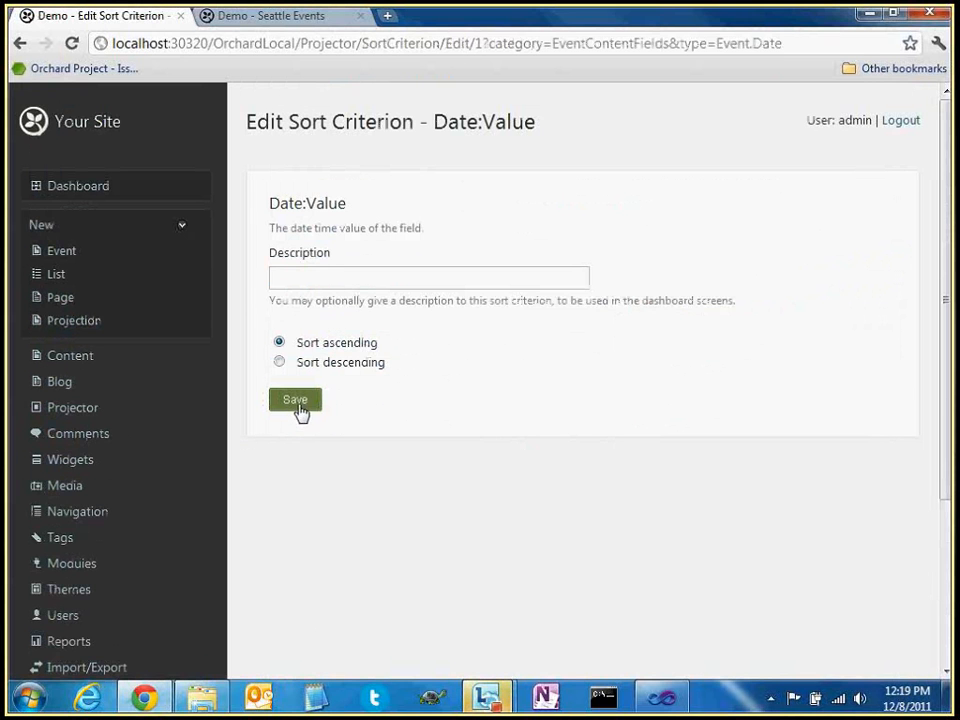
pyautogui.click(299, 404)
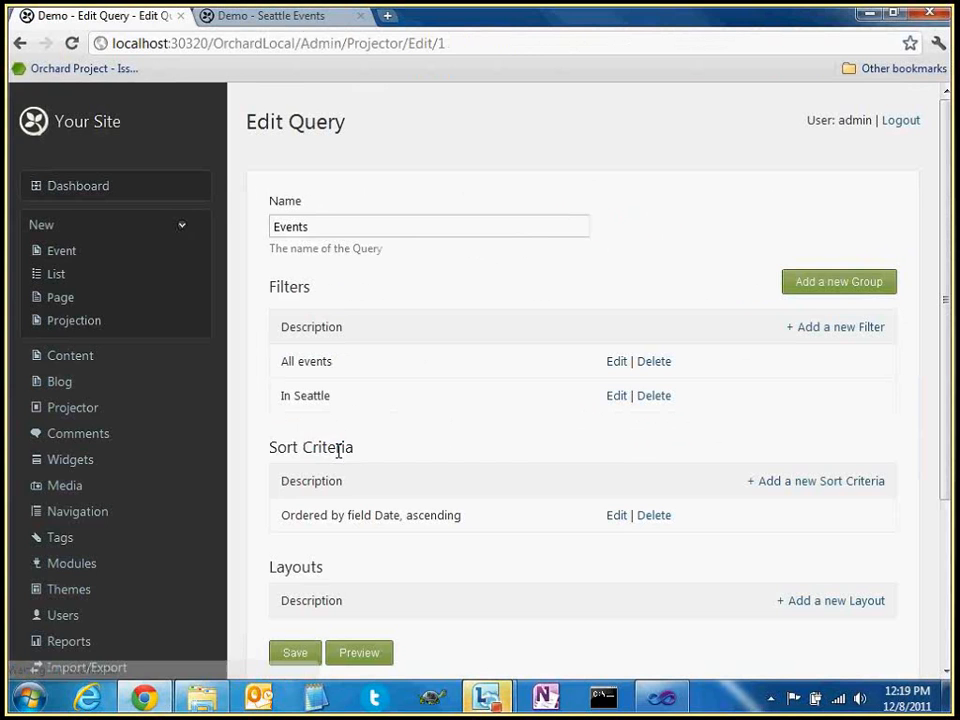
pyautogui.click(310, 17)
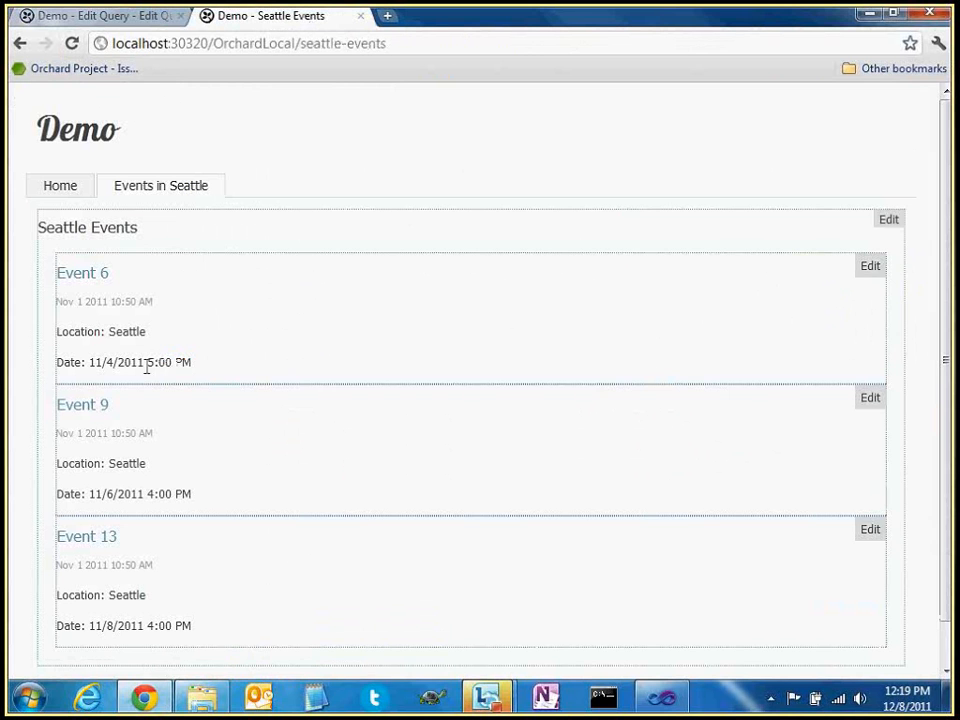
# Highlight the dates of the three listed events to show their ascending order
pyautogui.moveTo(117, 369); pyautogui.dragTo(107, 366)
pyautogui.moveTo(102, 495); pyautogui.dragTo(109, 494)
pyautogui.moveTo(102, 627); pyautogui.dragTo(119, 627)
pyautogui.click(396, 509)
# Change the Date sort criterion to descending and save it
pyautogui.click(144, 22)
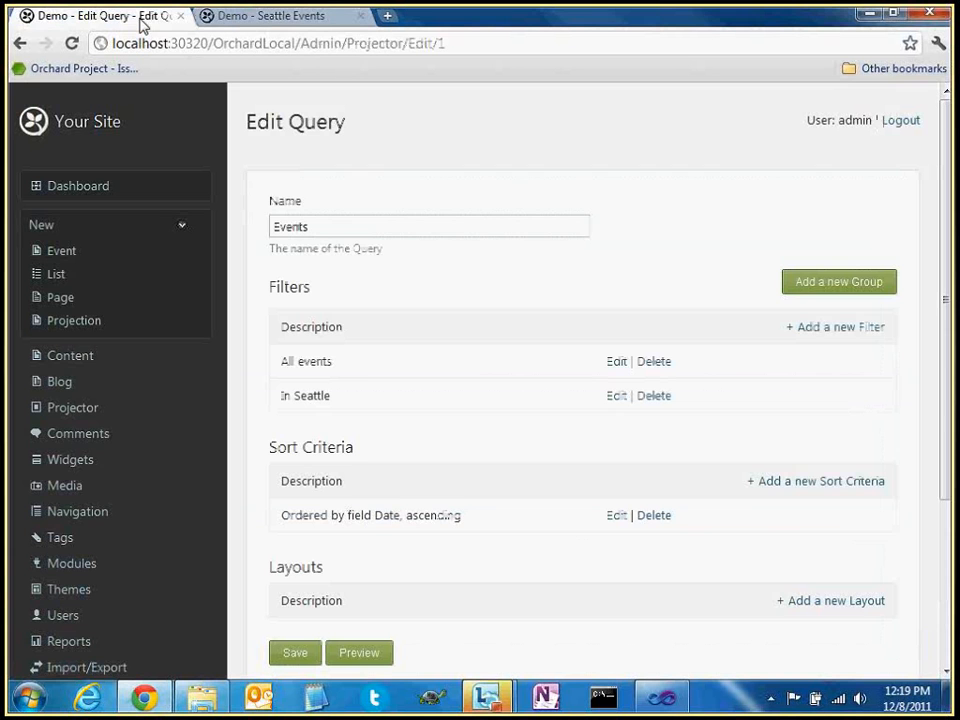
pyautogui.click(619, 515)
pyautogui.click(356, 368)
pyautogui.click(300, 400)
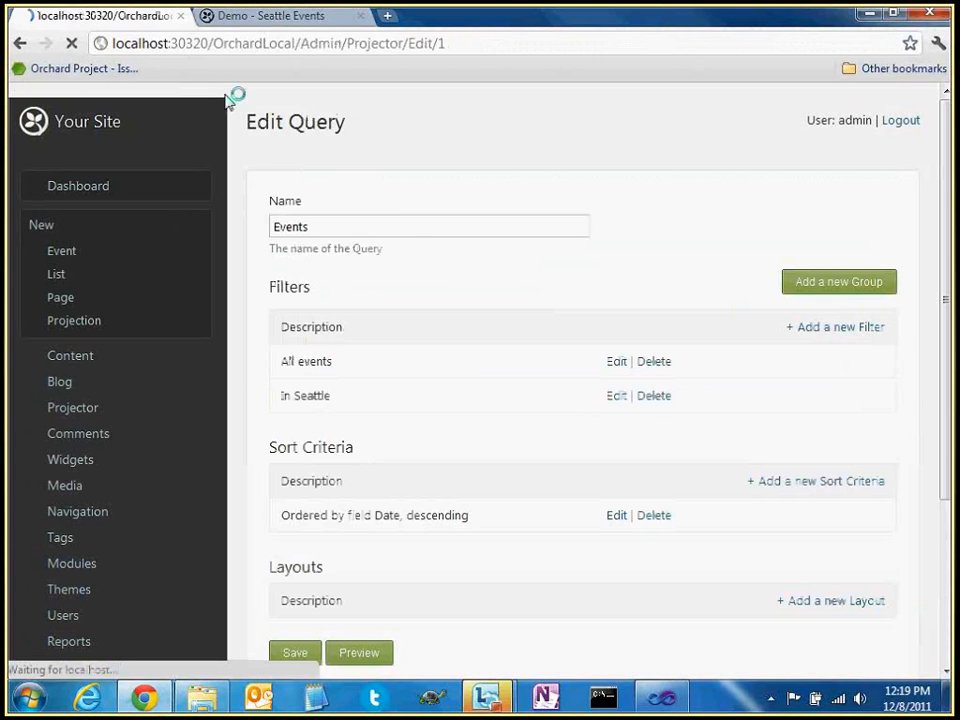
# Reload the Seattle Events page and highlight Event 13 and Event 9, now listed first
pyautogui.click(245, 17)
pyautogui.click(71, 43)
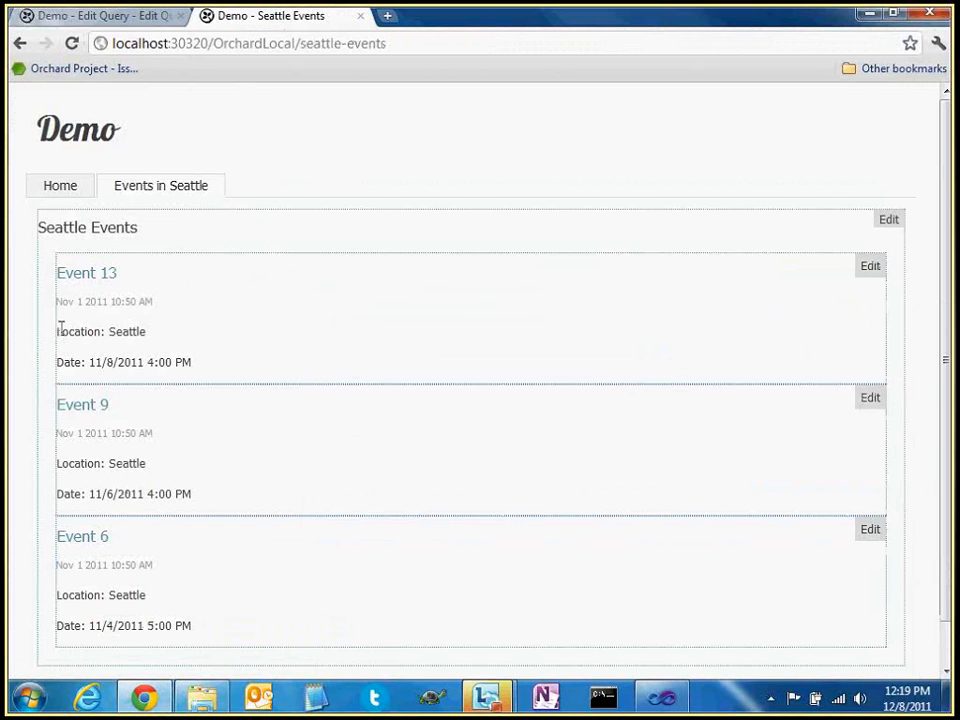
pyautogui.moveTo(58, 318); pyautogui.dragTo(239, 370)
pyautogui.moveTo(60, 456); pyautogui.dragTo(152, 507)
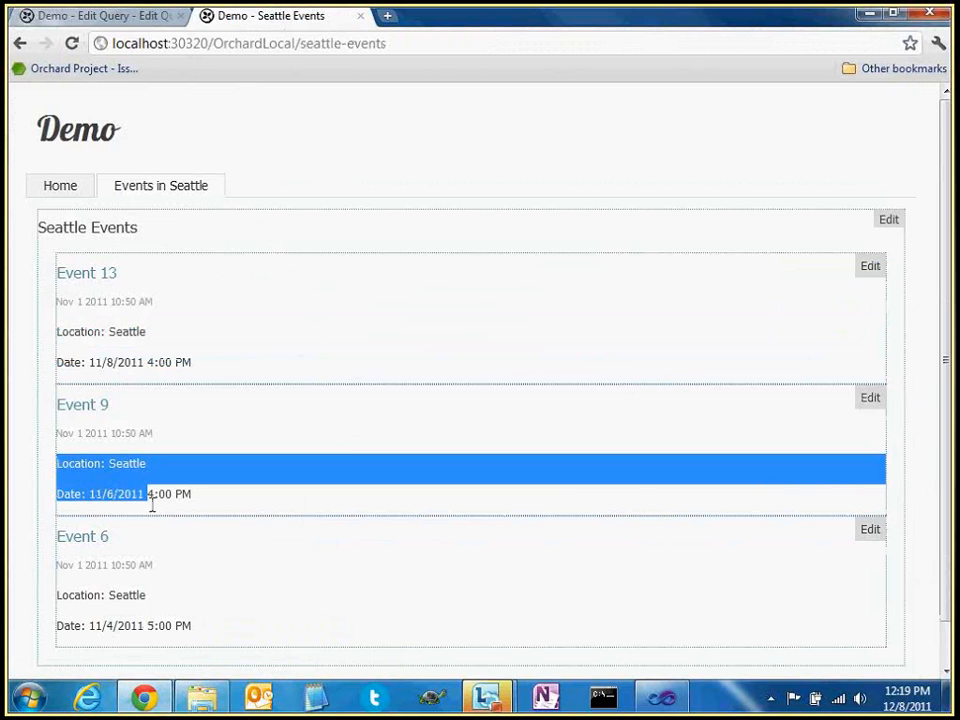
pyautogui.click(112, 17)
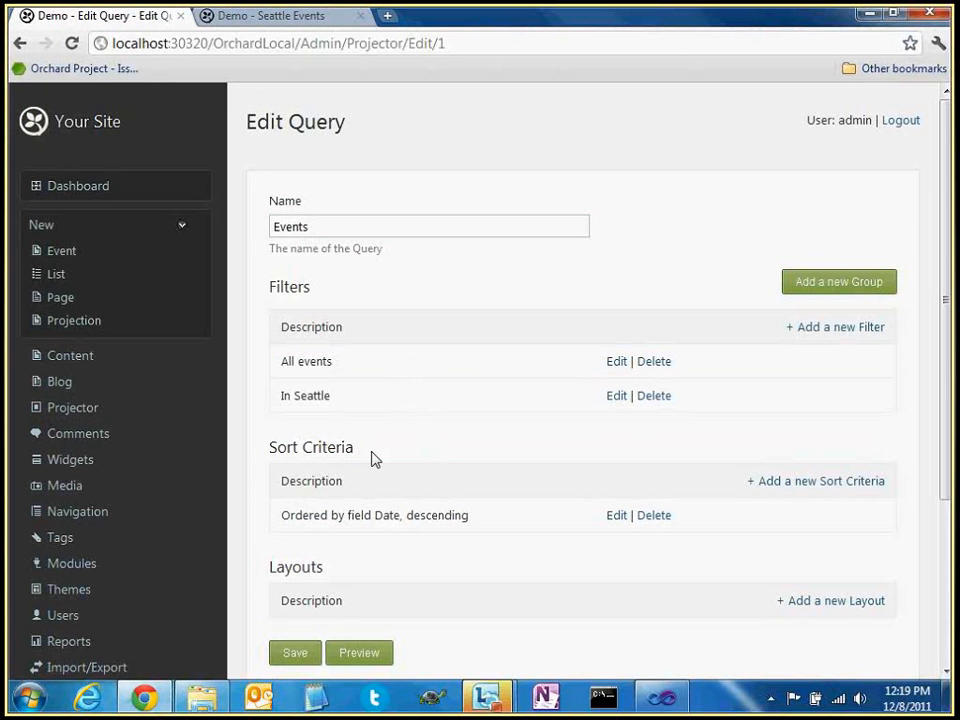
pyautogui.click(88, 358)
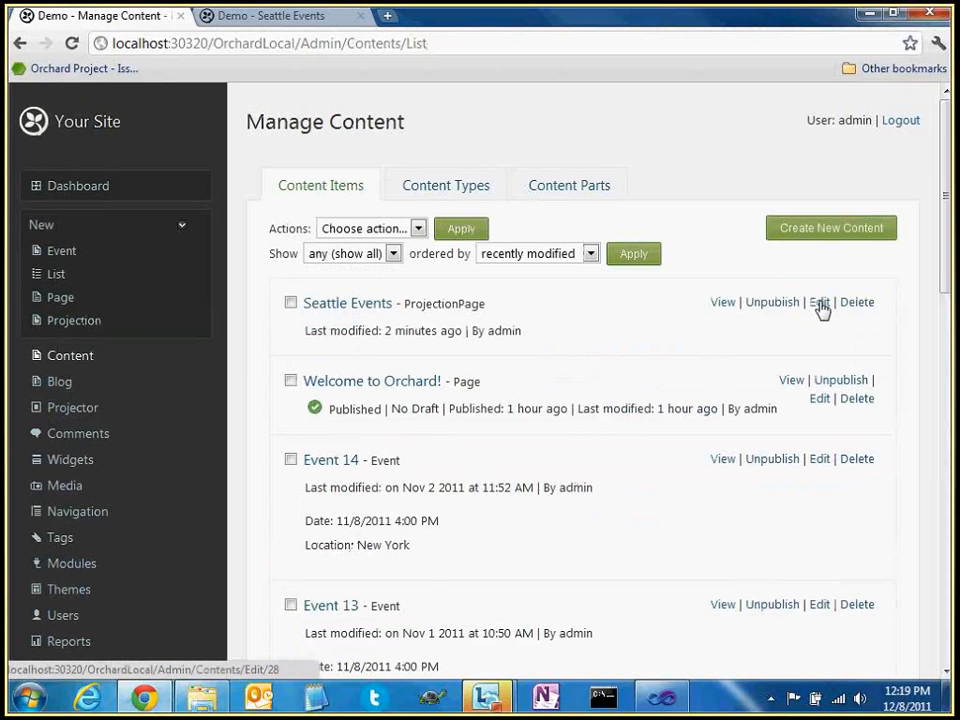
# Set the Seattle Events projection's Items to display to 1, save, and check that only Event 13 shows
pyautogui.click(820, 303)
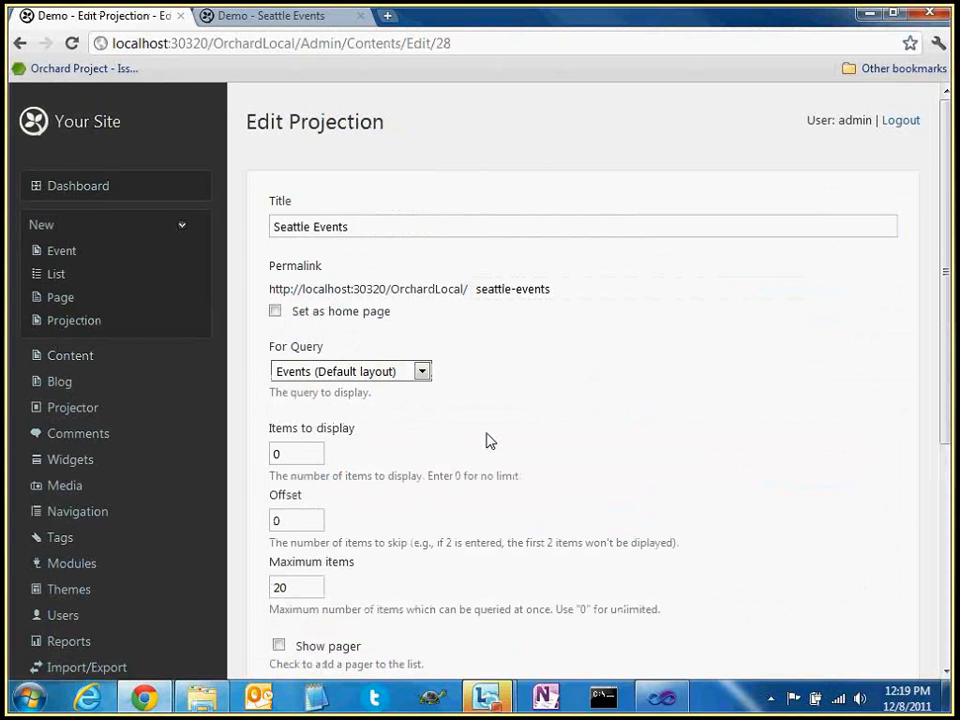
pyautogui.doubleClick(296, 454)
pyautogui.write('1')
pyautogui.scroll(-1, 522, 427)
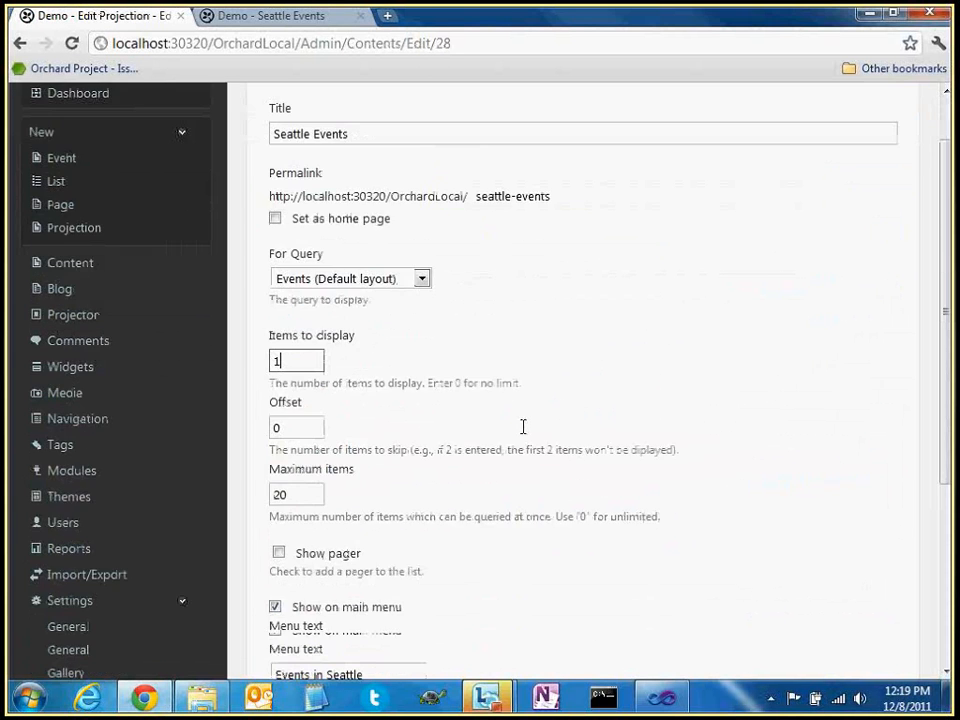
pyautogui.scroll(-3, 360, 579)
pyautogui.click(291, 531)
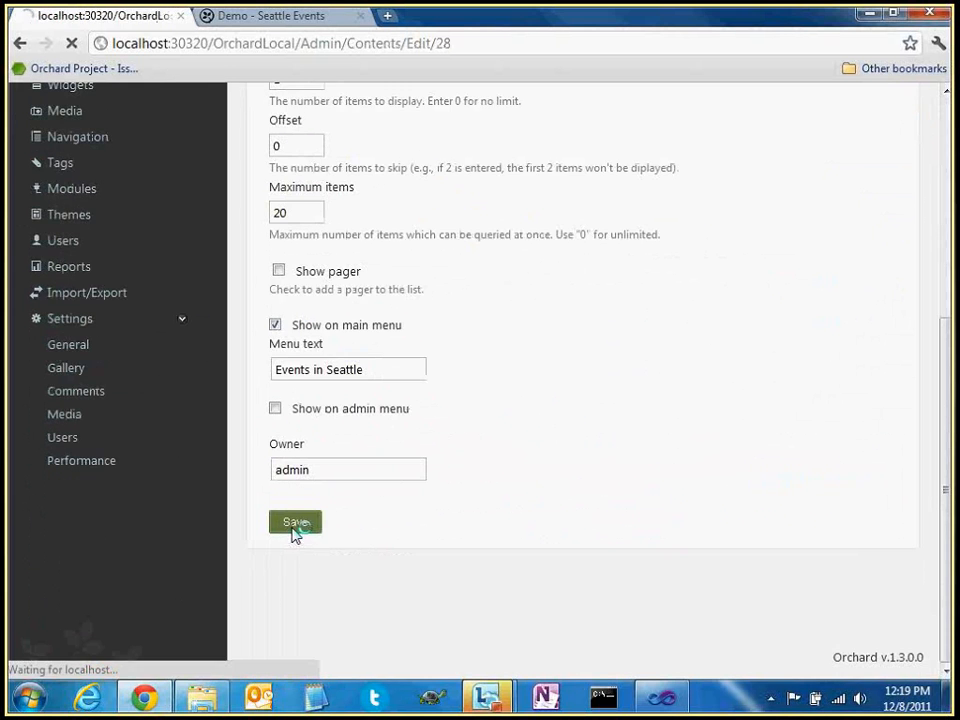
pyautogui.click(256, 18)
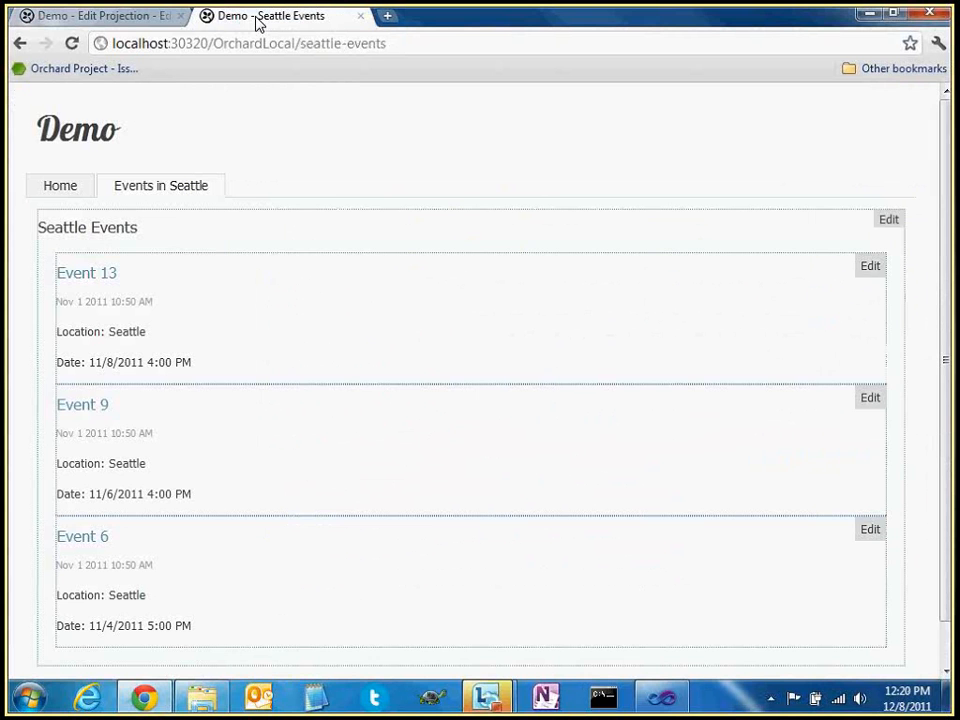
pyautogui.press('F5')
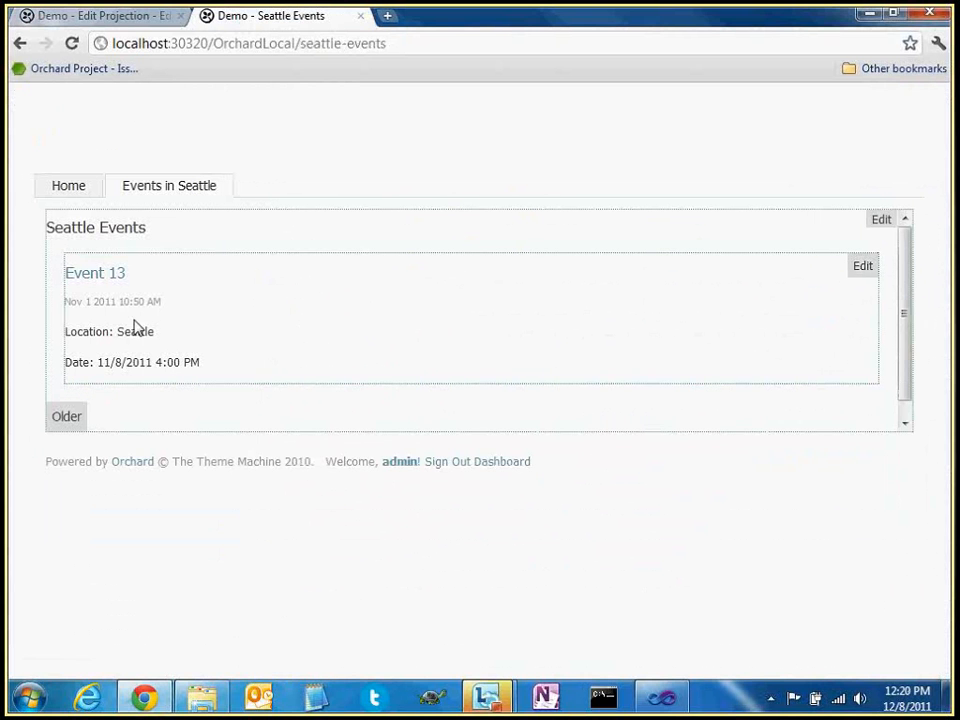
pyautogui.moveTo(197, 366); pyautogui.dragTo(200, 337)
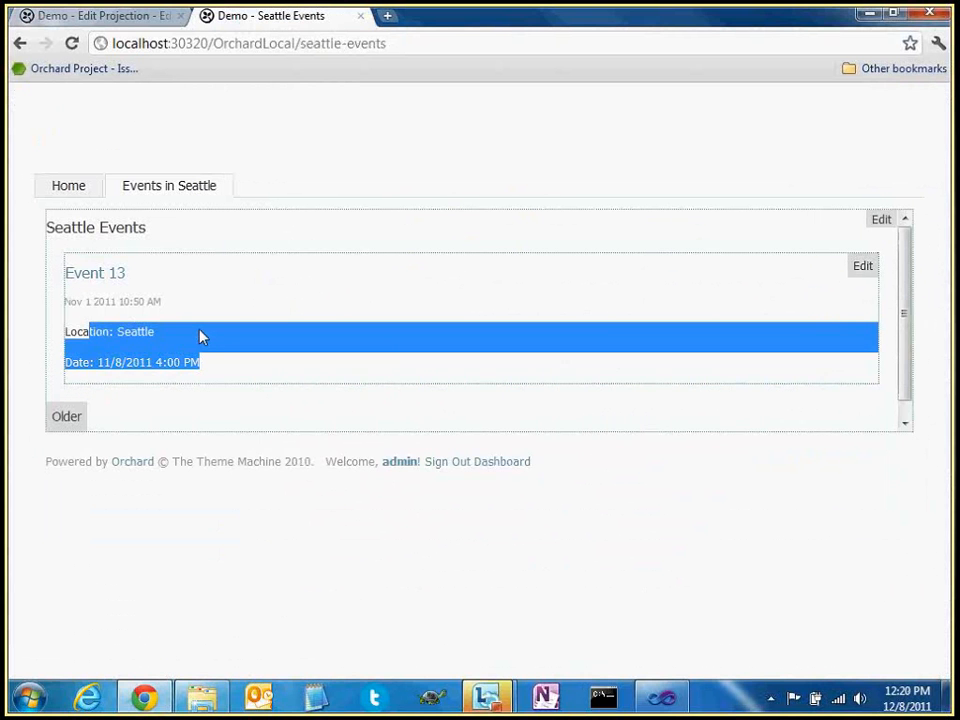
pyautogui.click(200, 337)
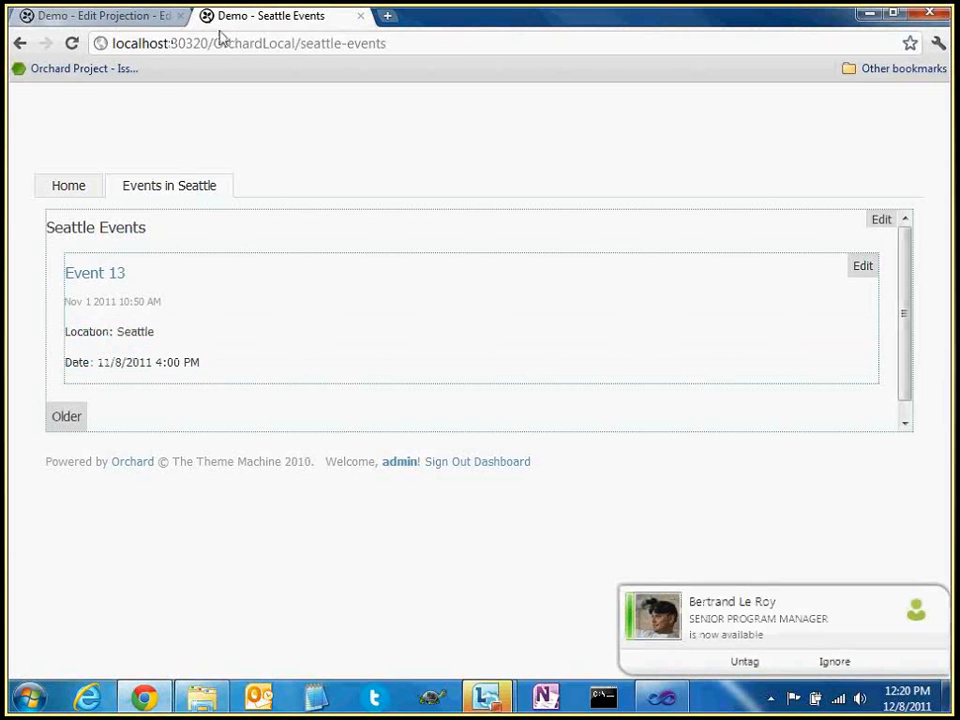
# Set the projection's Items to display back to 0 and save it
pyautogui.click(141, 14)
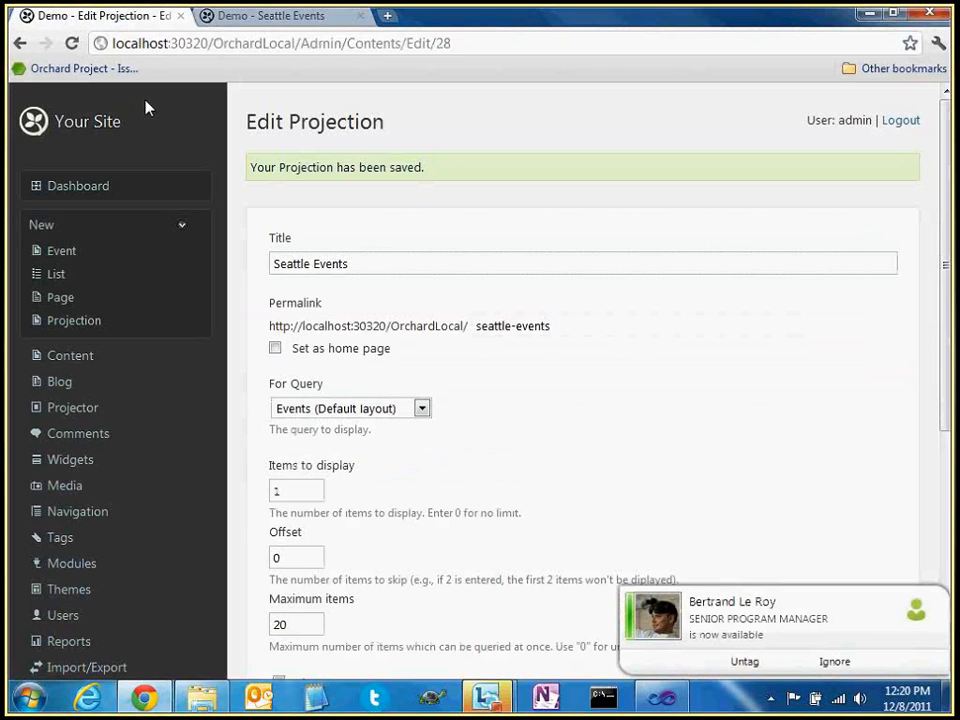
pyautogui.click(70, 356)
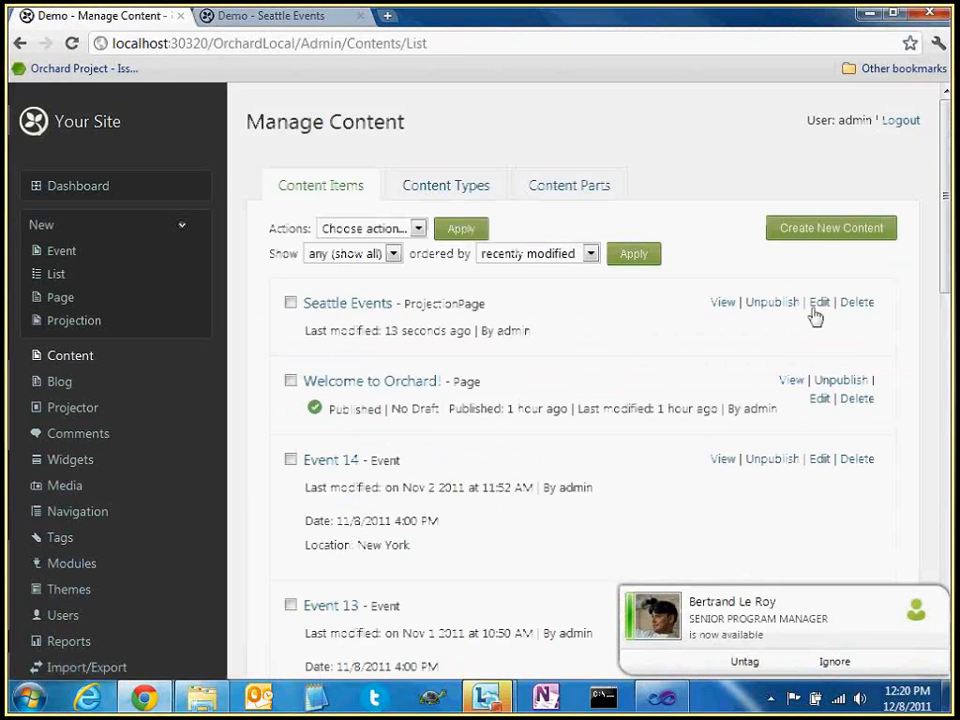
pyautogui.click(819, 302)
pyautogui.doubleClick(285, 452)
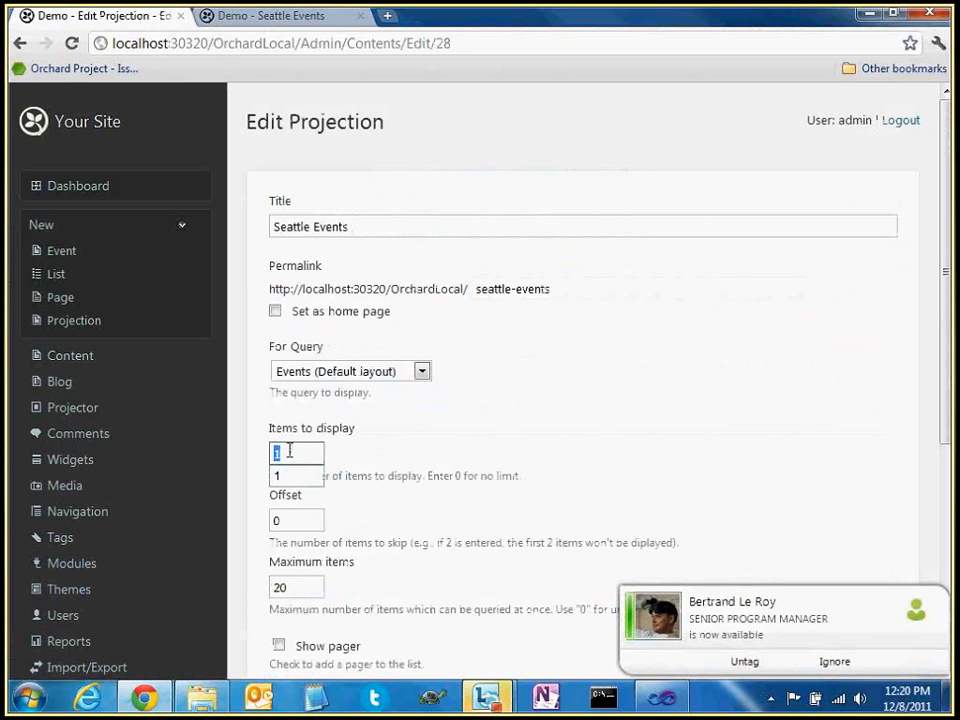
pyautogui.write('0')
pyautogui.scroll(-2, 472, 436)
pyautogui.scroll(-1, 472, 436)
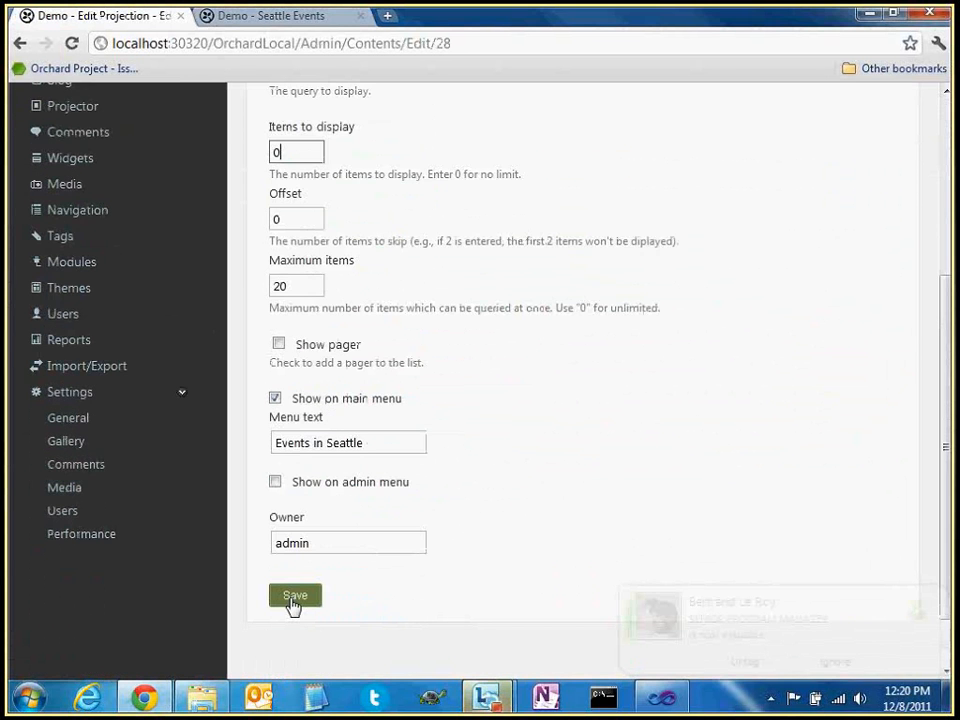
pyautogui.click(295, 596)
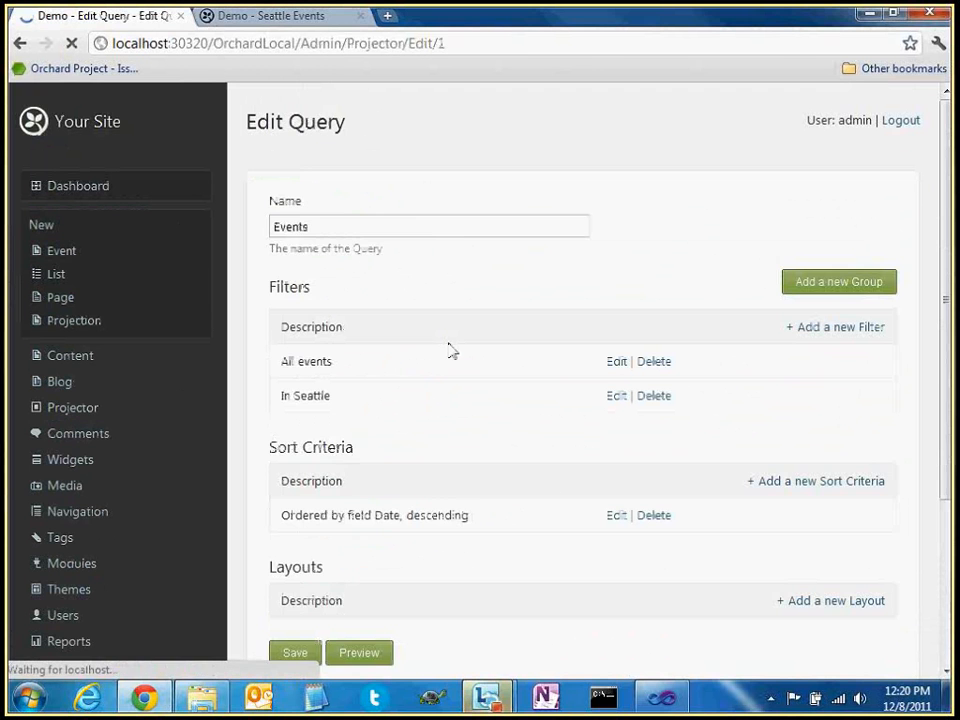
# Add an Html List layout to the Events query and reload the Seattle Events page
pyautogui.scroll(-3, 449, 350)
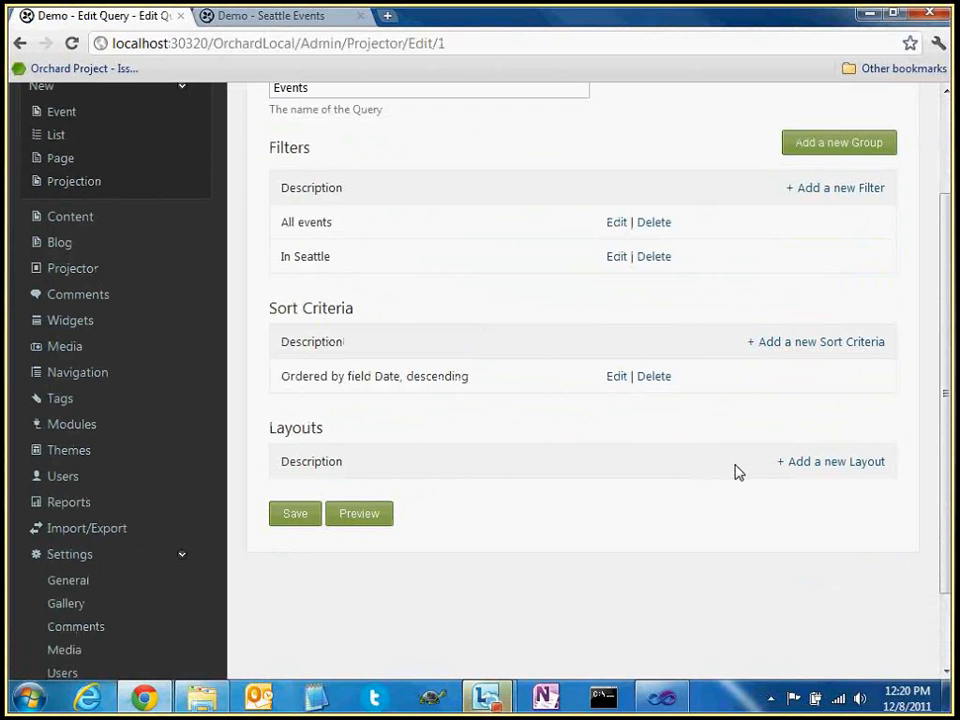
pyautogui.click(814, 465)
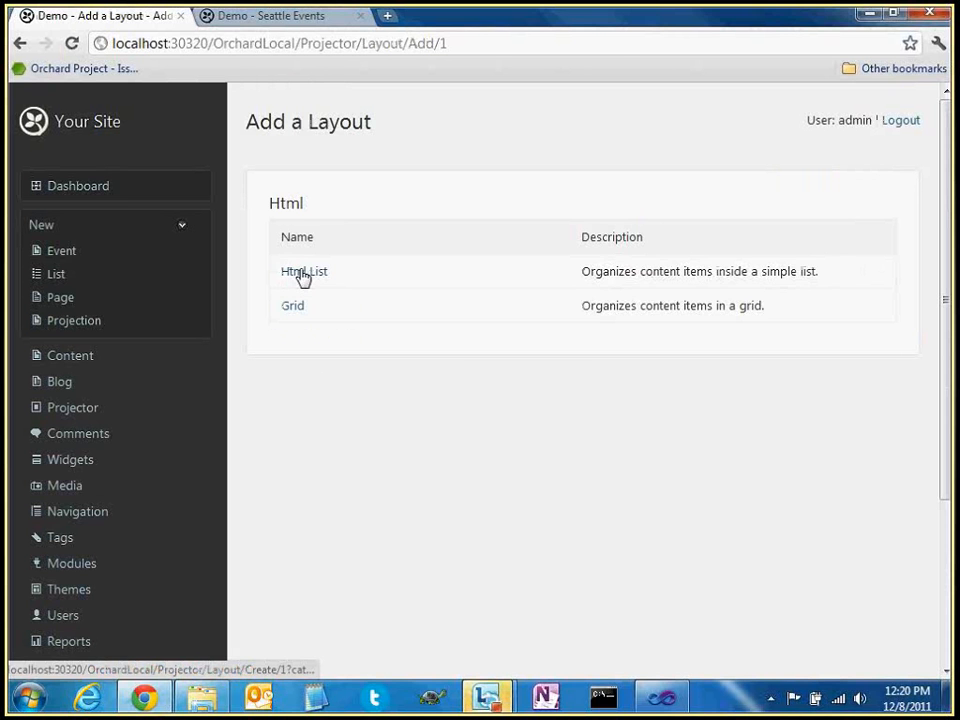
pyautogui.click(303, 275)
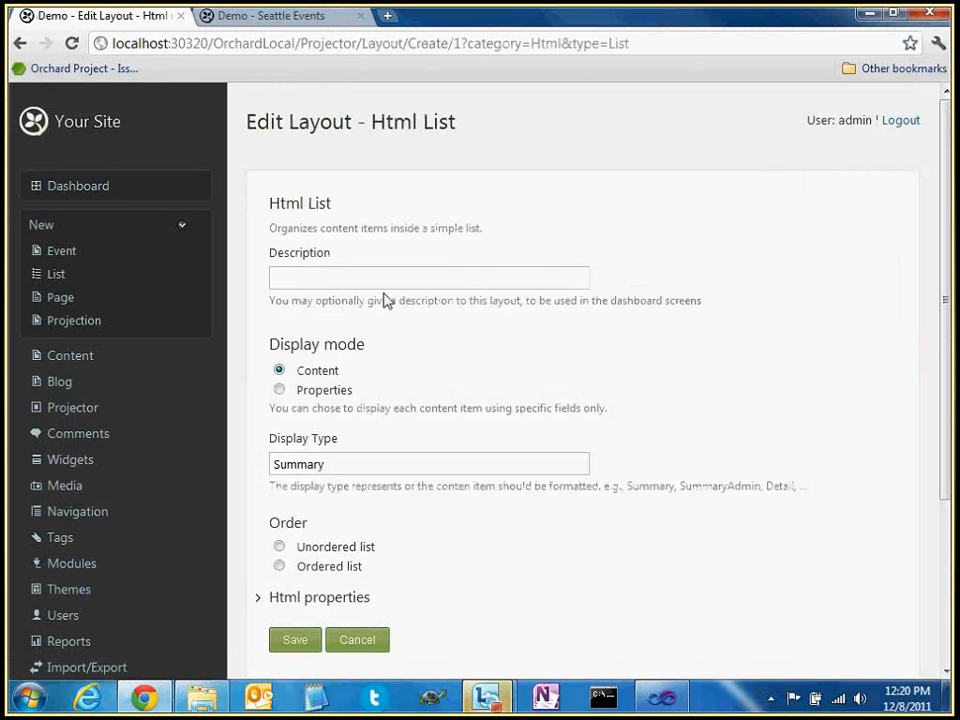
pyautogui.click(310, 16)
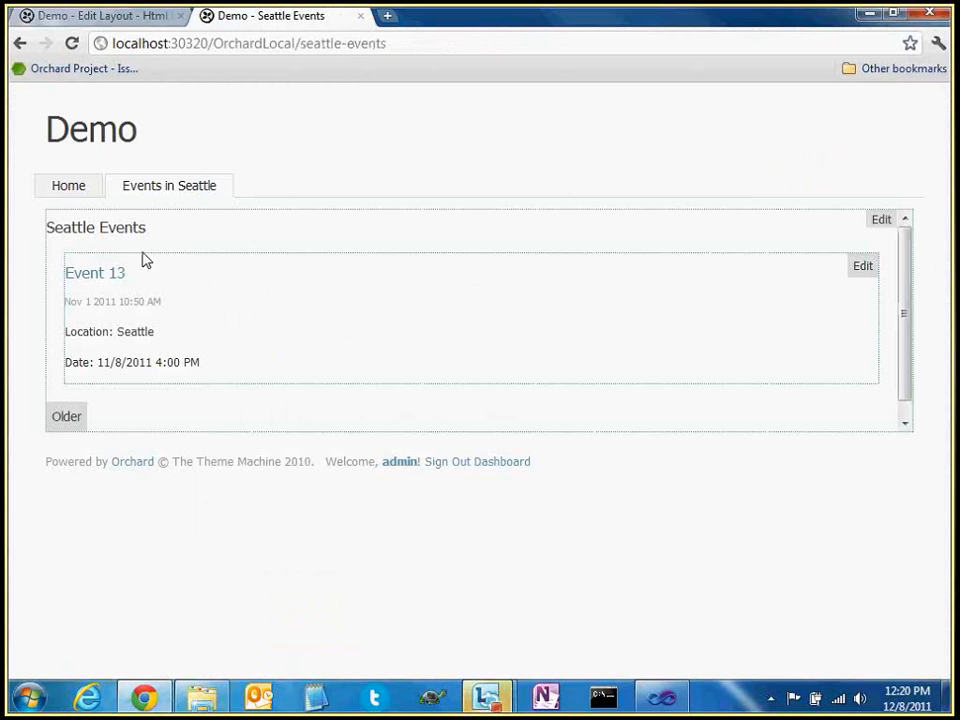
pyautogui.press('F5')
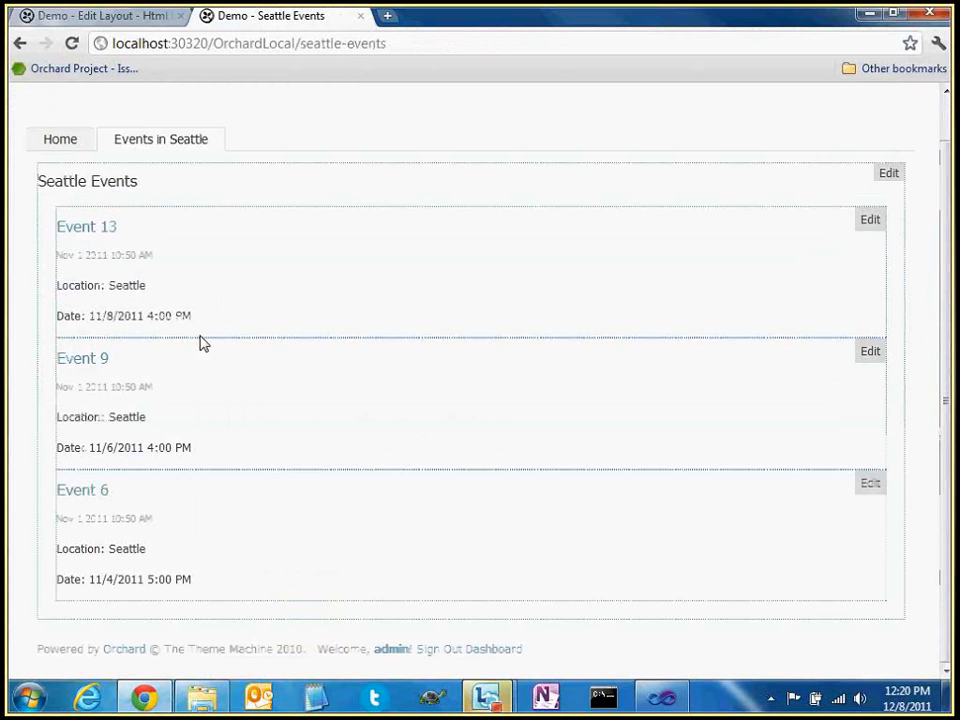
# Set the Html List layout to an Ordered list, save it, and return to the query
pyautogui.click(104, 20)
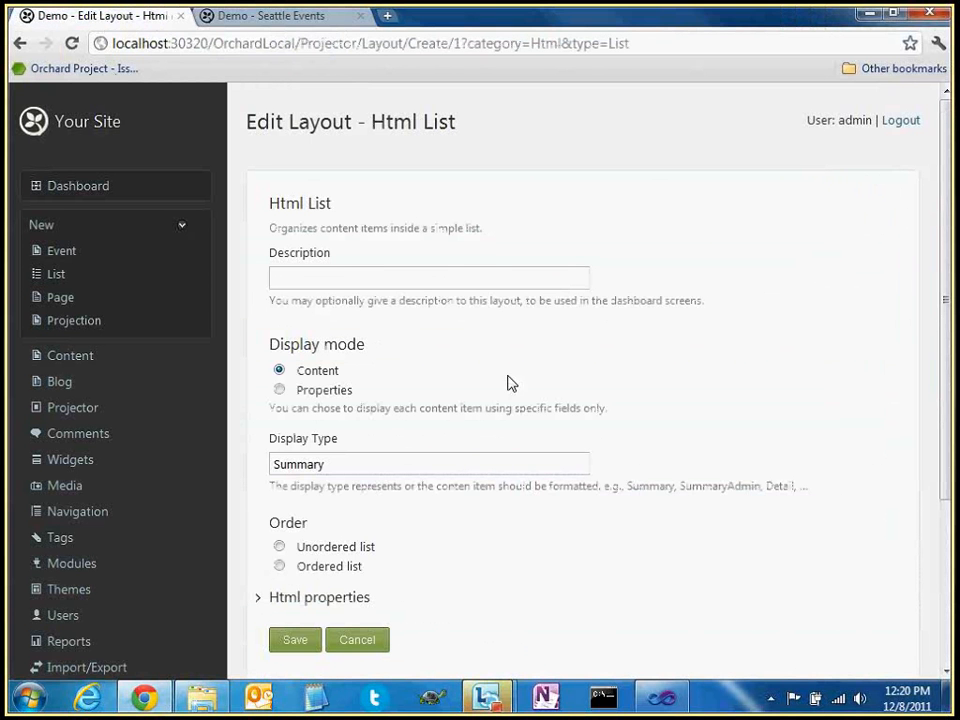
pyautogui.scroll(-1, 470, 378)
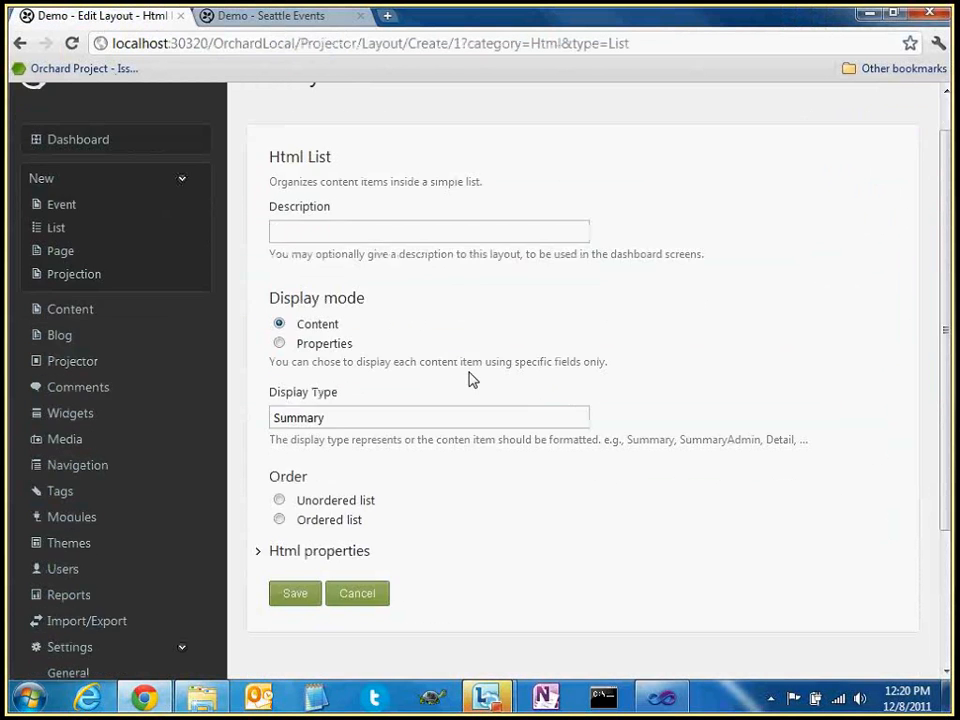
pyautogui.scroll(-3, 428, 343)
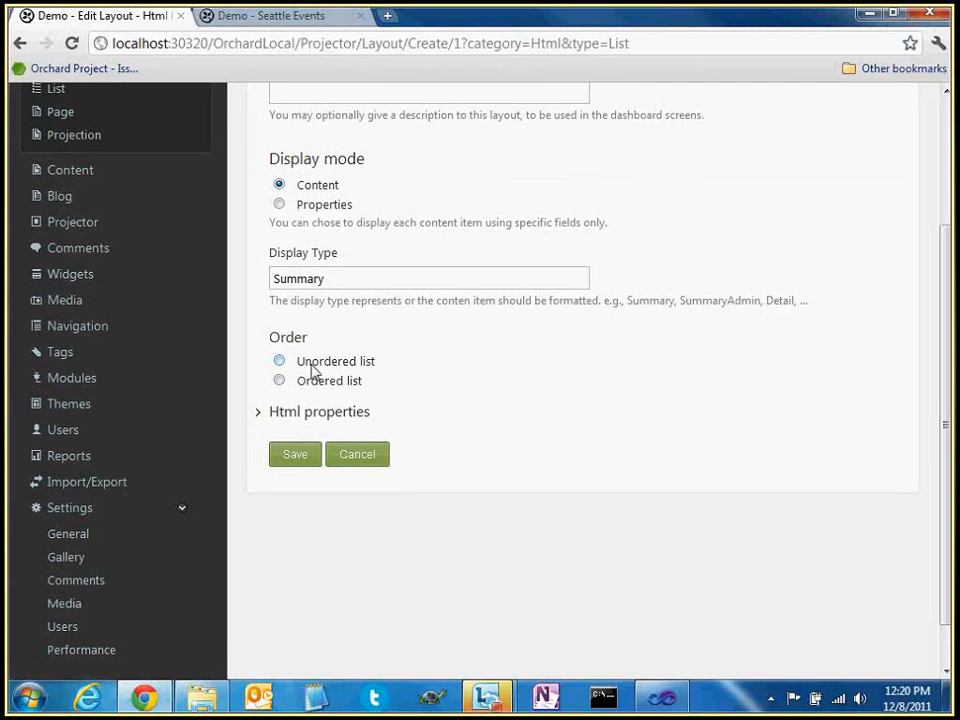
pyautogui.click(311, 366)
pyautogui.click(298, 460)
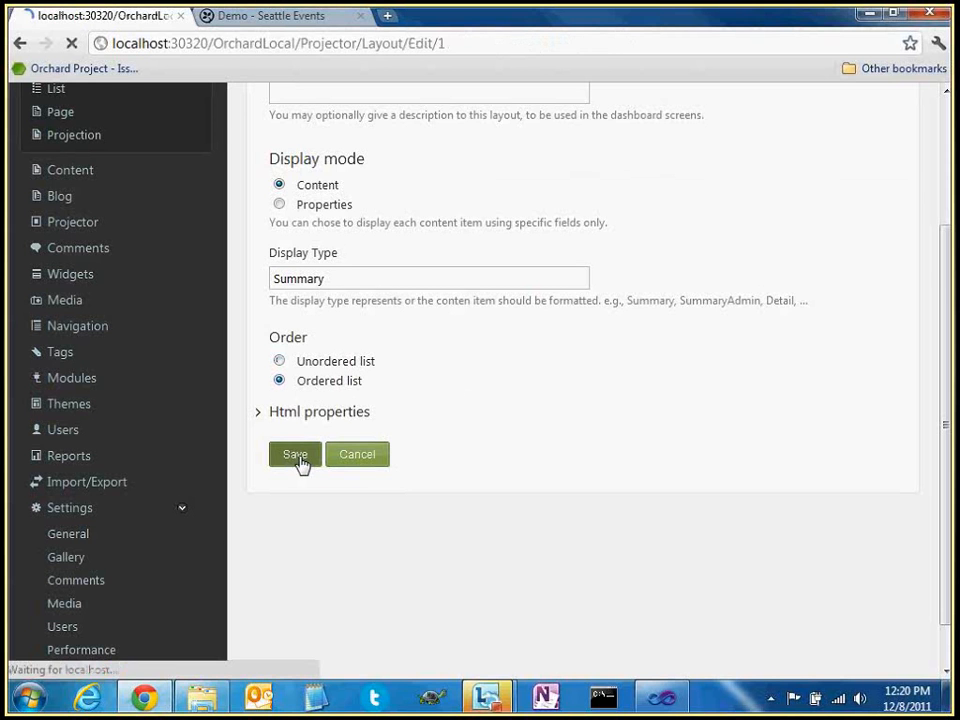
pyautogui.scroll(-3, 330, 478)
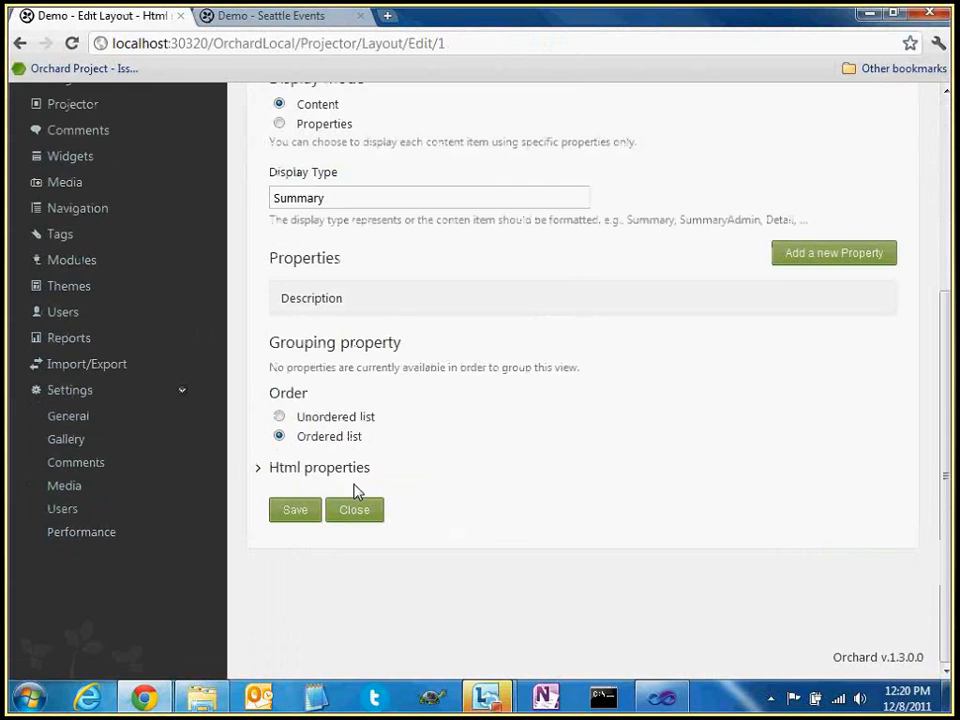
pyautogui.click(354, 510)
pyautogui.scroll(-3, 465, 432)
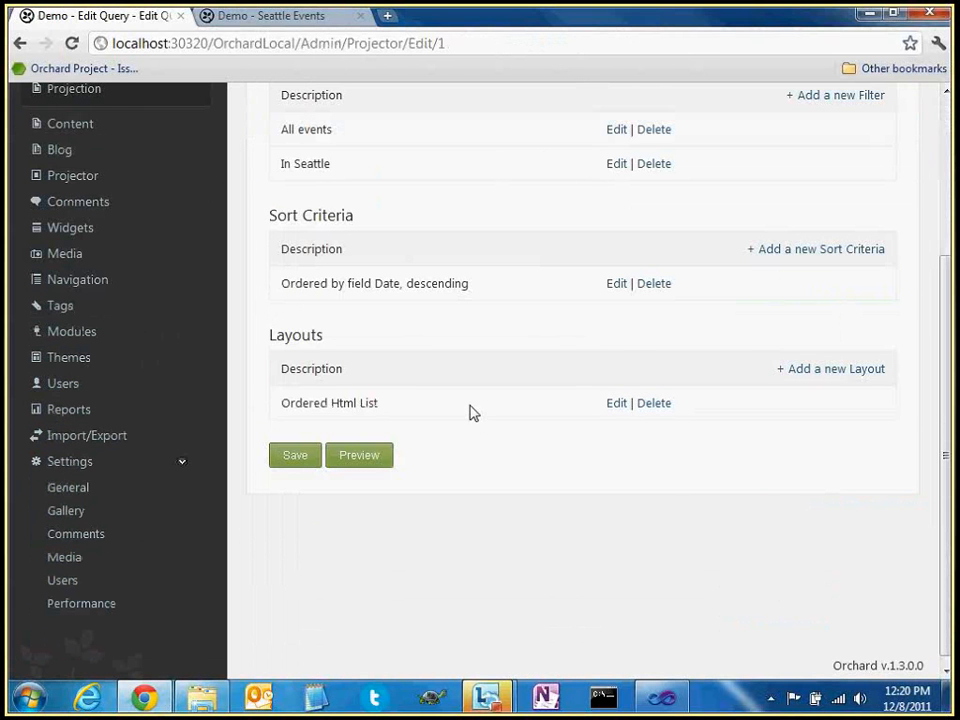
pyautogui.moveTo(285, 407); pyautogui.dragTo(388, 401)
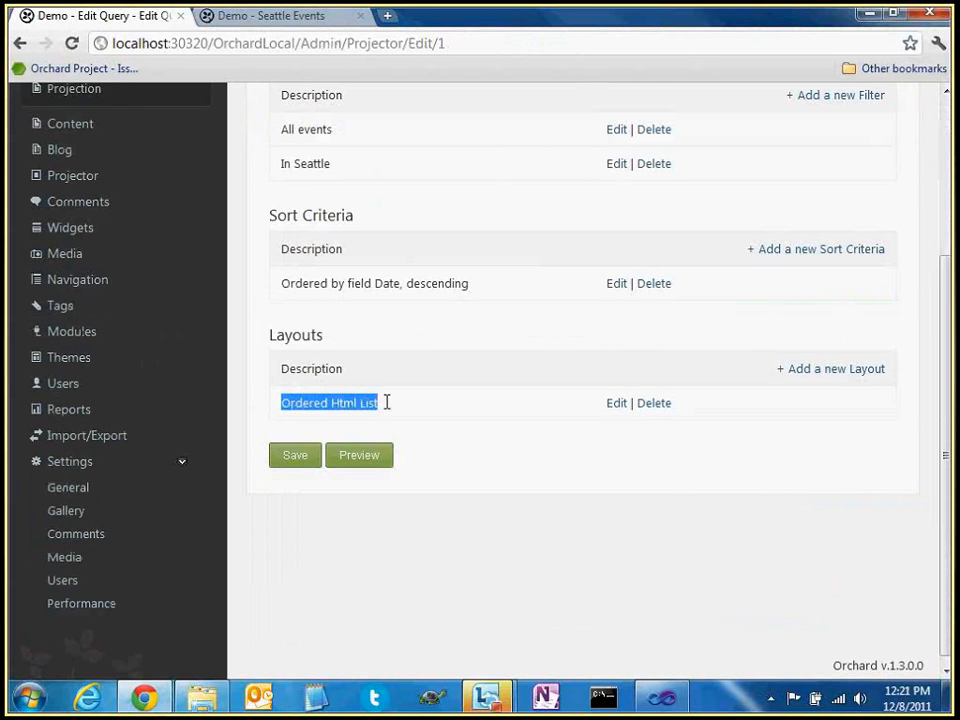
pyautogui.click(395, 410)
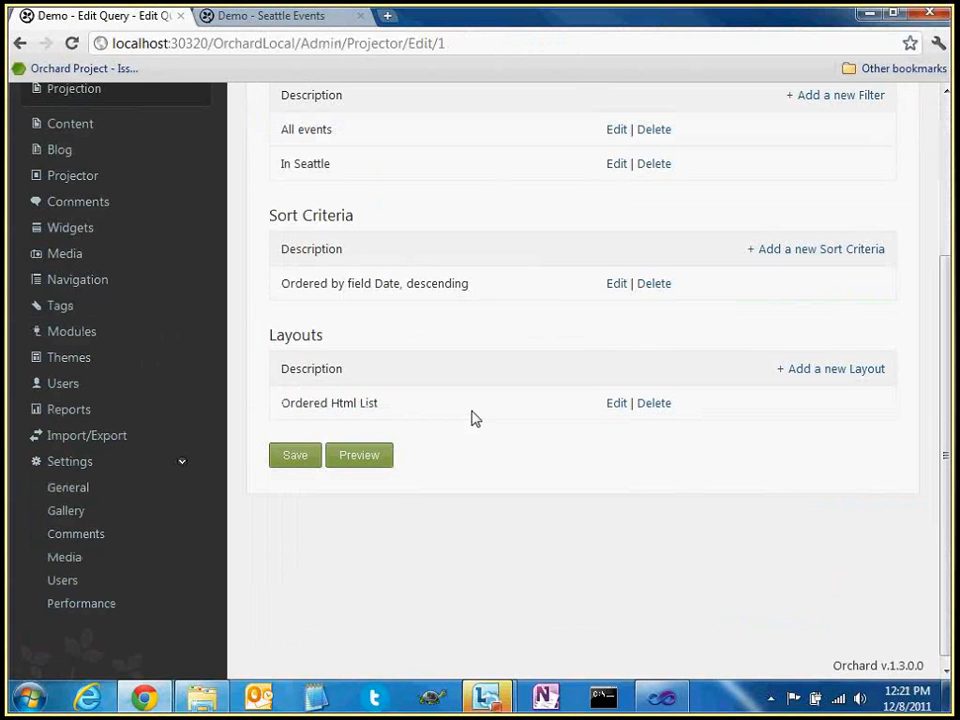
pyautogui.scroll(2, 285, 384)
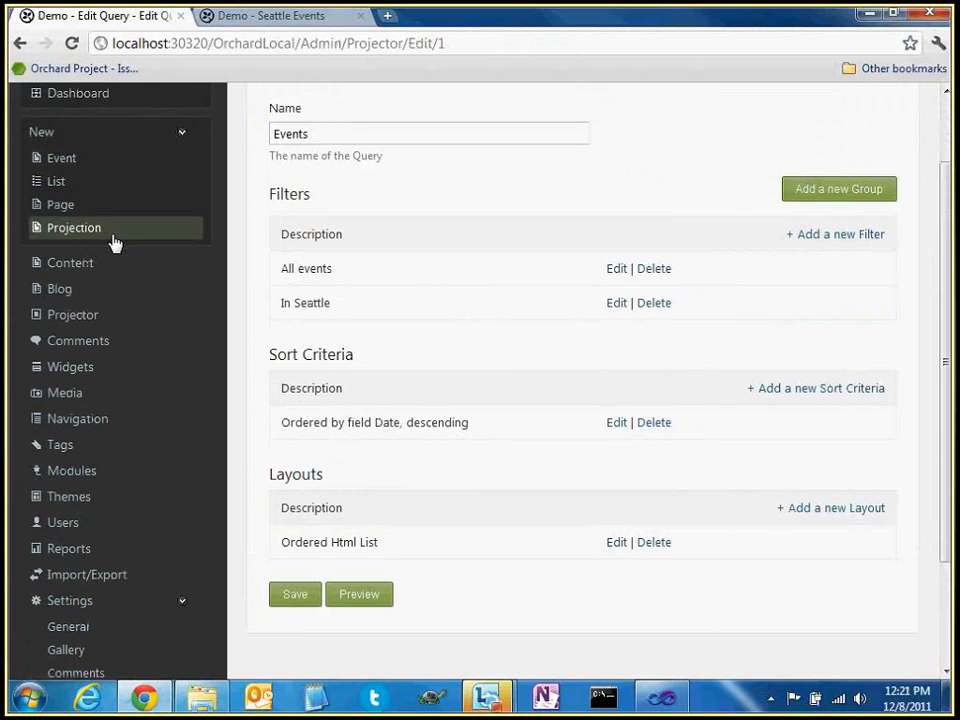
# Point the Seattle Events projection at the Events (Ordered Html List) query, save, and reload its public page
pyautogui.click(67, 265)
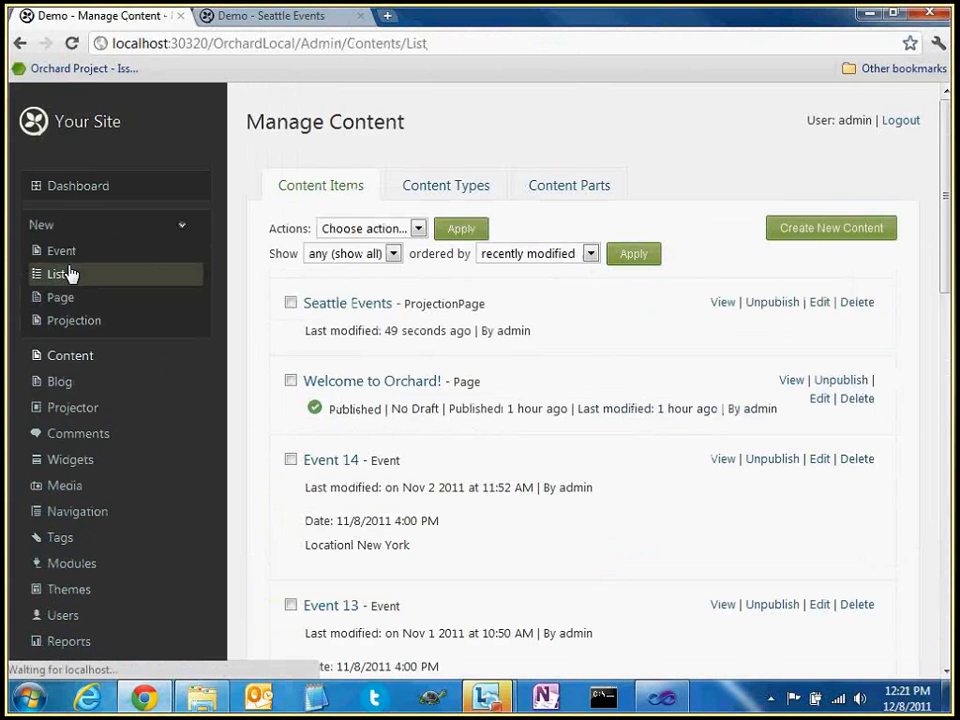
pyautogui.click(820, 302)
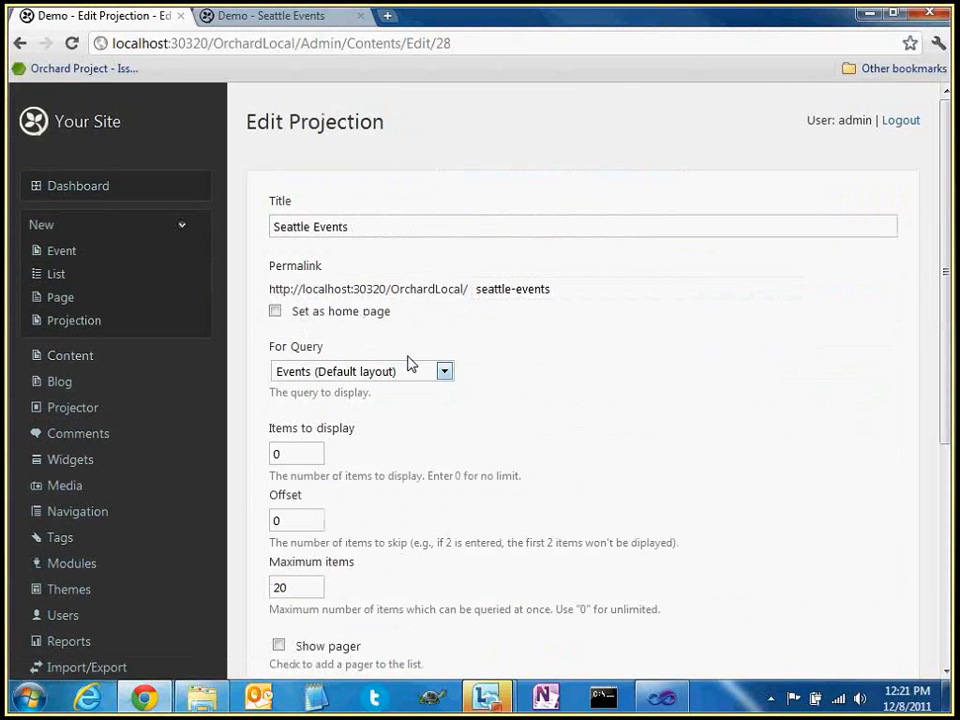
pyautogui.click(405, 371)
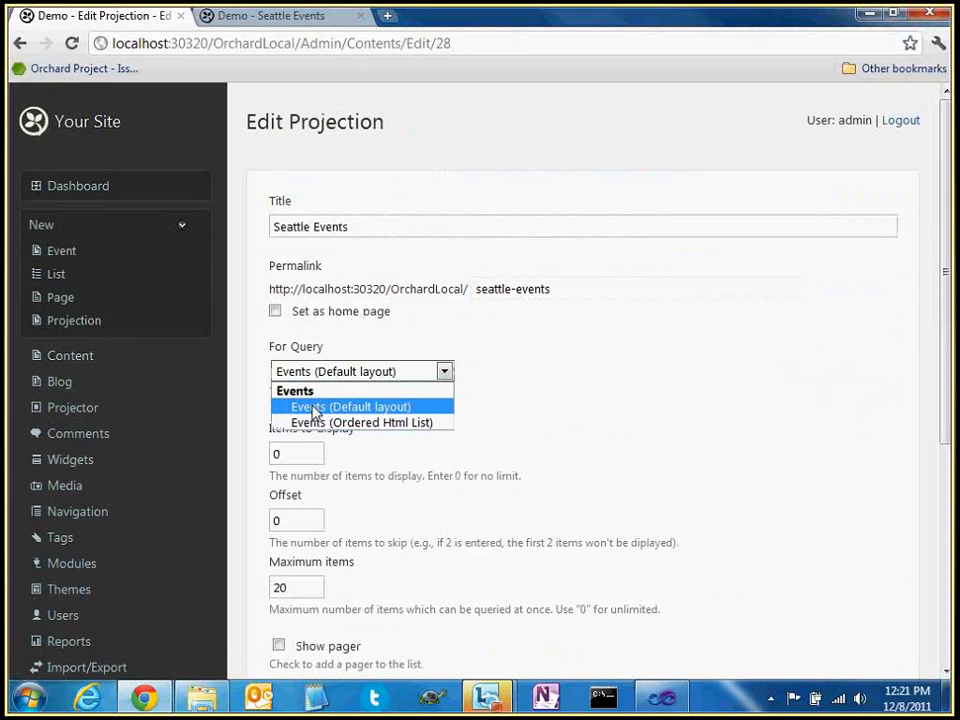
pyautogui.click(419, 430)
pyautogui.scroll(-2, 572, 399)
pyautogui.scroll(-1, 572, 399)
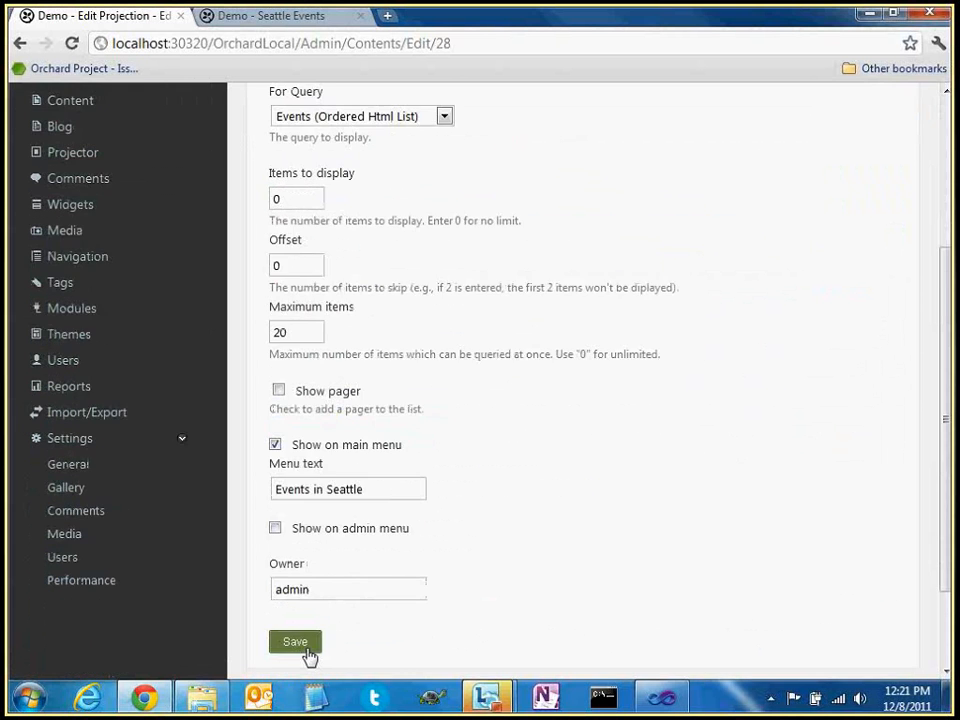
pyautogui.click(295, 642)
pyautogui.hotkey('ctrl', 'Tab')
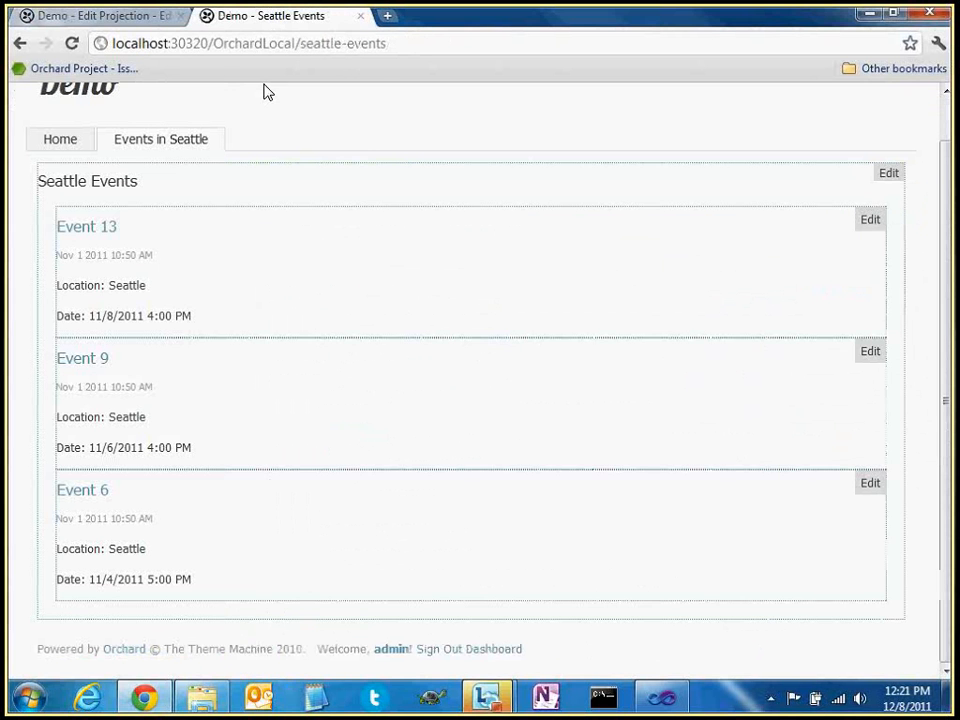
pyautogui.click(72, 44)
# Inspect Event 13 and select the ol element wrapping the events in DevTools
pyautogui.rightClick(166, 226)
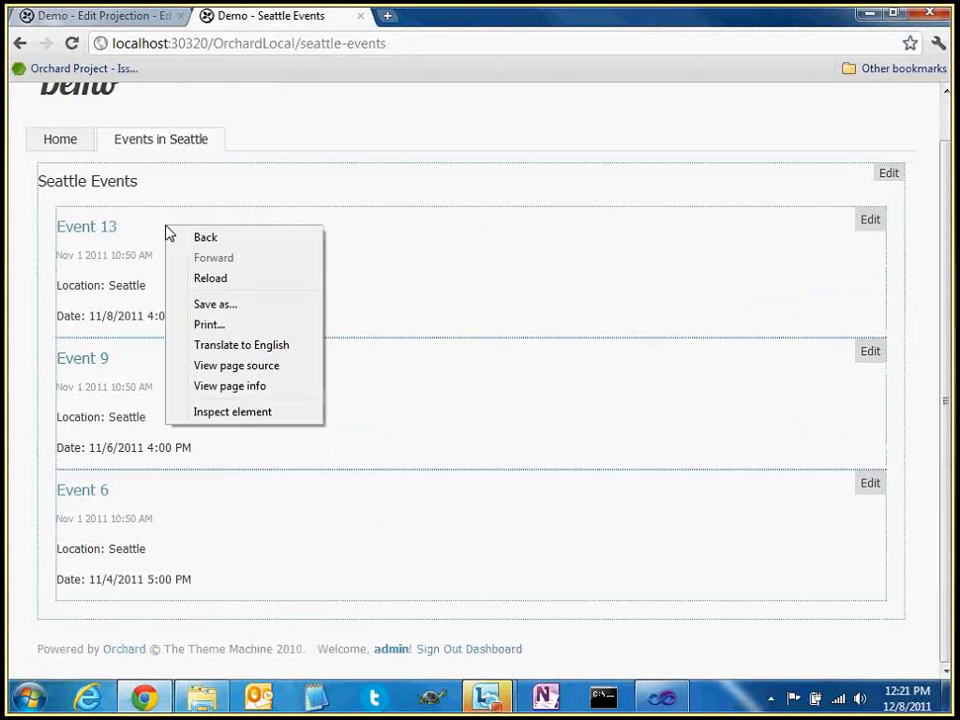
pyautogui.click(247, 412)
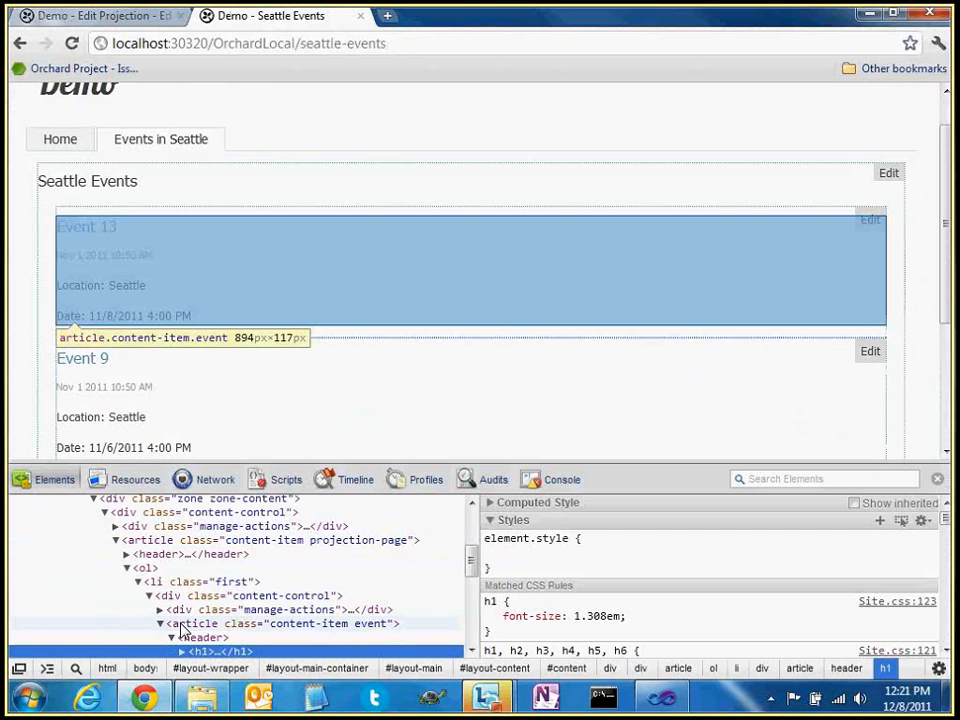
pyautogui.click(148, 569)
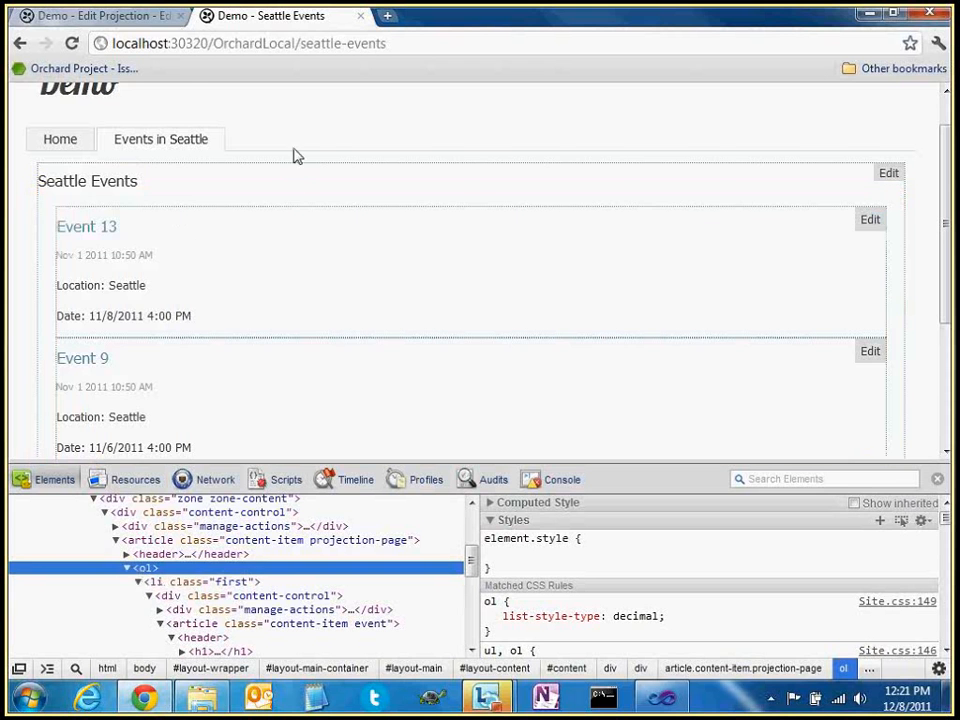
pyautogui.click(294, 156)
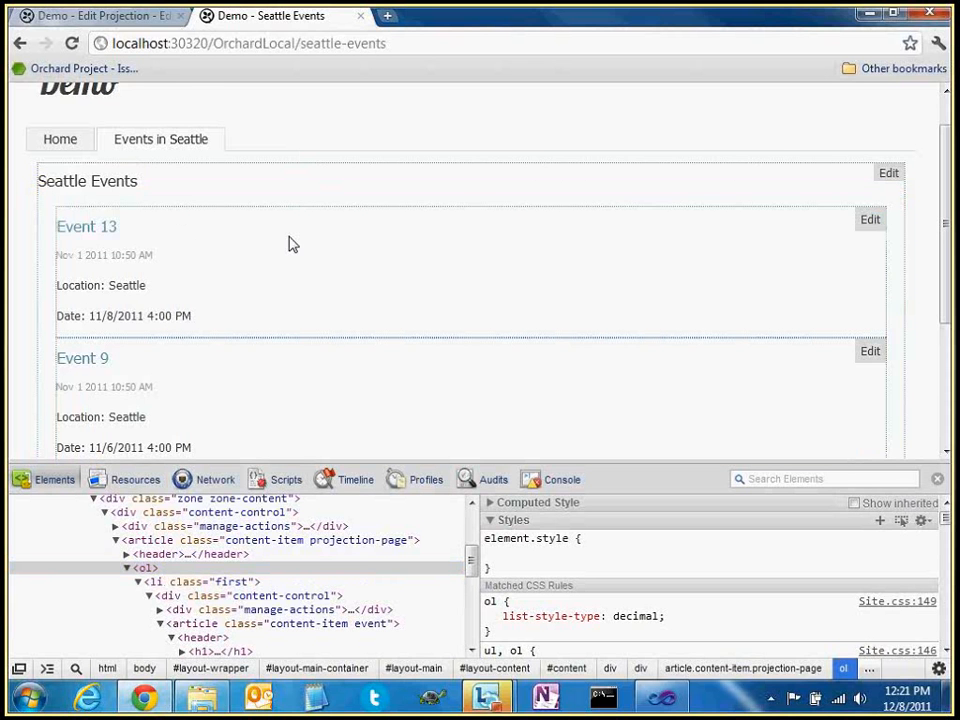
# Sign out of the site and scroll through the events, now numbered 1–3
pyautogui.scroll(-5, 288, 244)
pyautogui.click(437, 439)
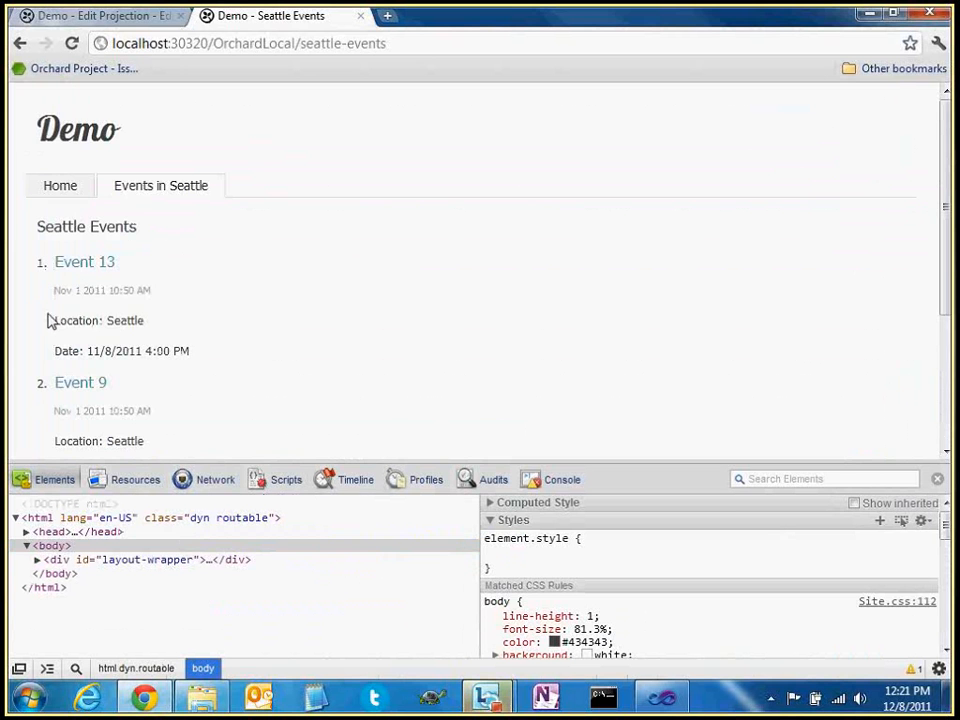
pyautogui.scroll(-1, 226, 353)
pyautogui.scroll(-1, 226, 353)
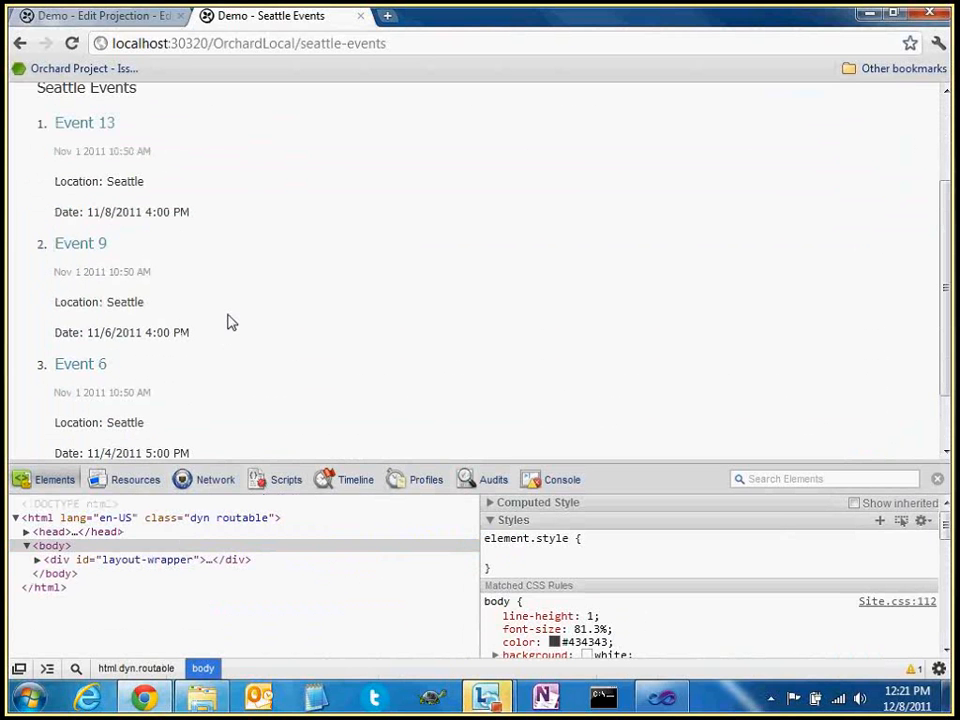
pyautogui.scroll(1, 43, 253)
pyautogui.scroll(-2, 47, 274)
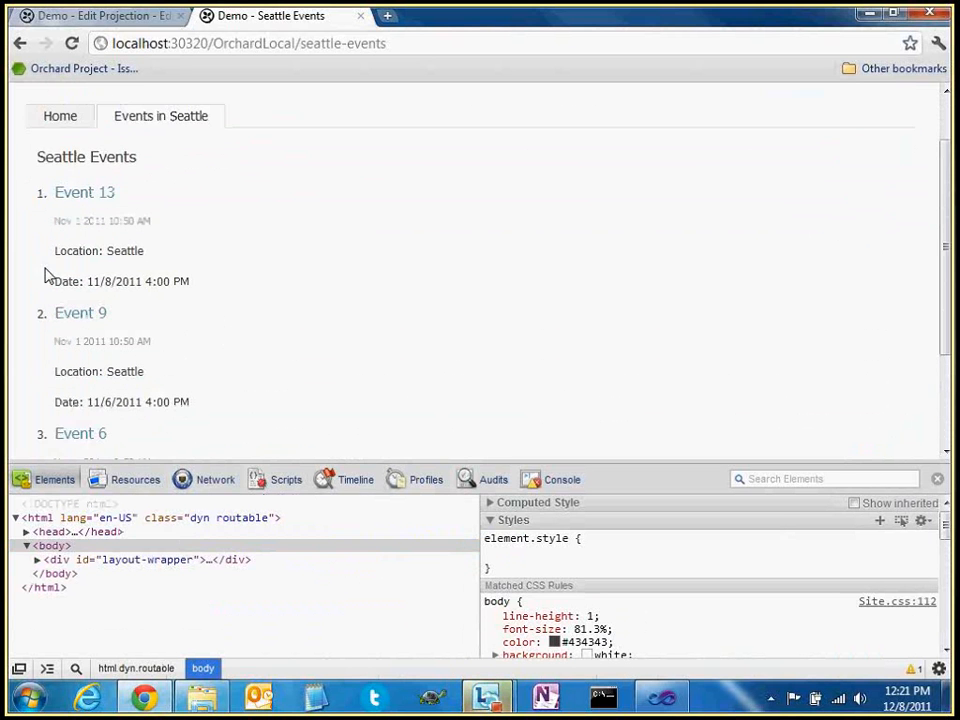
pyautogui.scroll(2, 39, 196)
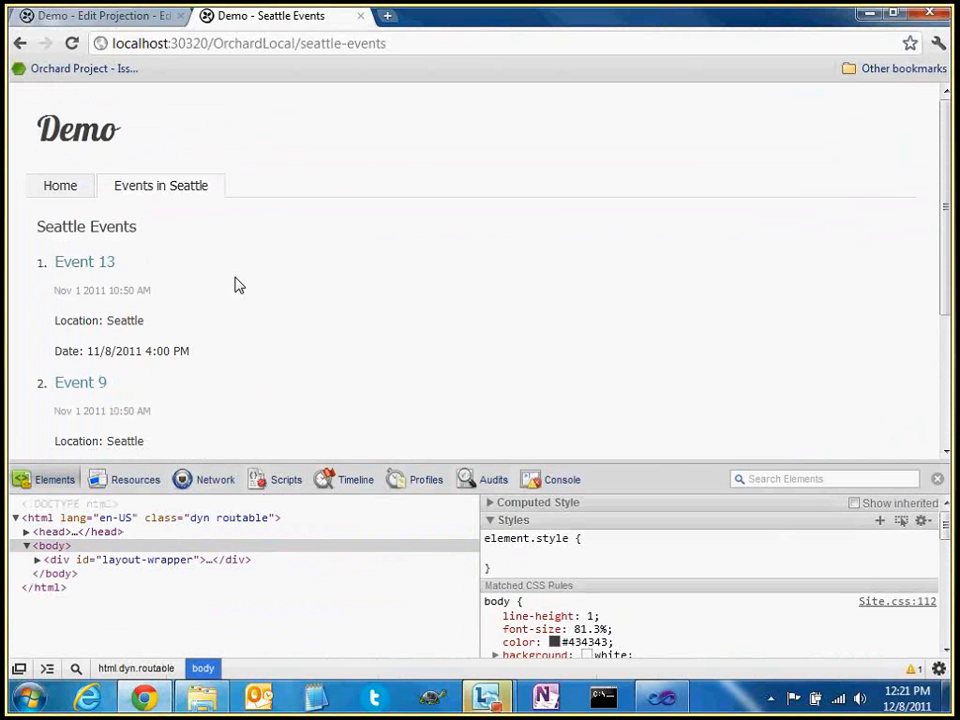
pyautogui.scroll(-3, 238, 285)
# Open the Projector admin area and sign in as admin
pyautogui.click(85, 22)
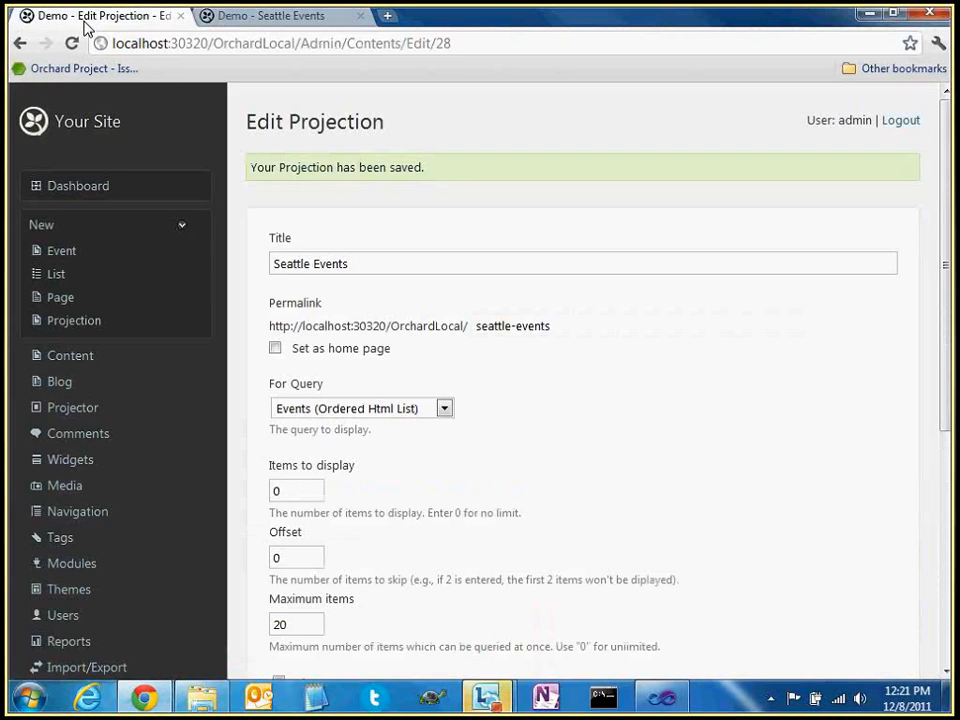
pyautogui.click(62, 410)
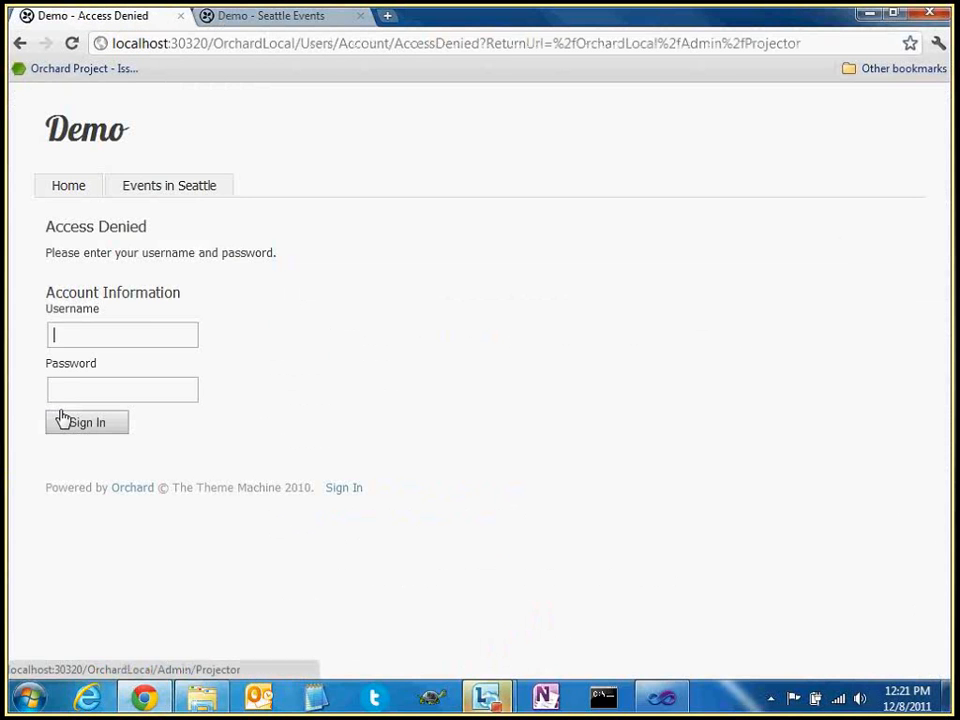
pyautogui.click(137, 334)
pyautogui.write('admi')
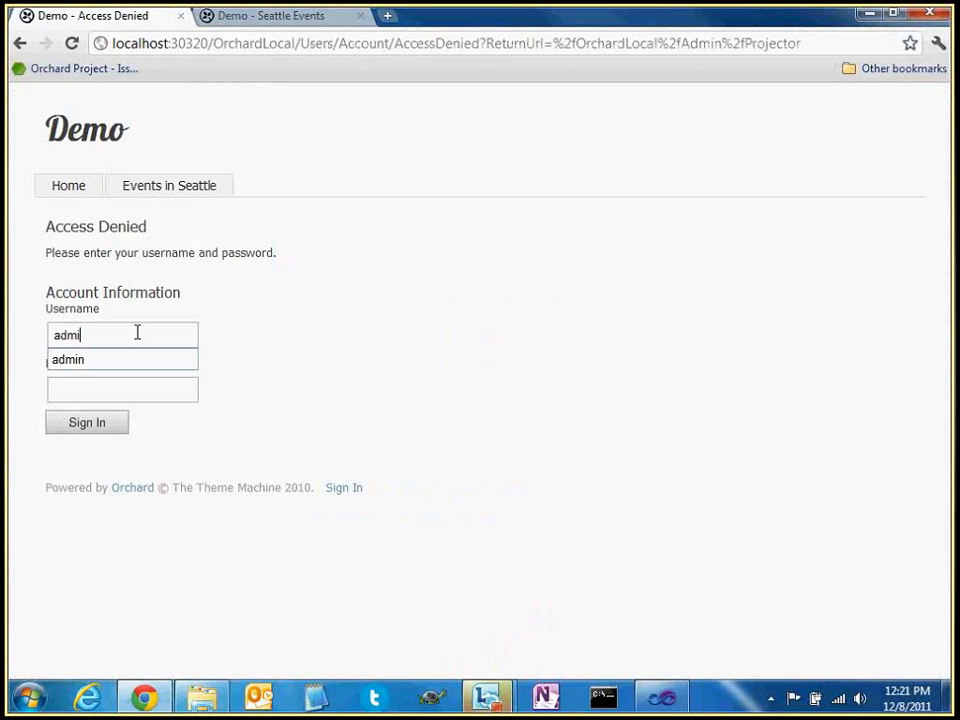
pyautogui.write('n')
pyautogui.press('Return')
pyautogui.click(282, 18)
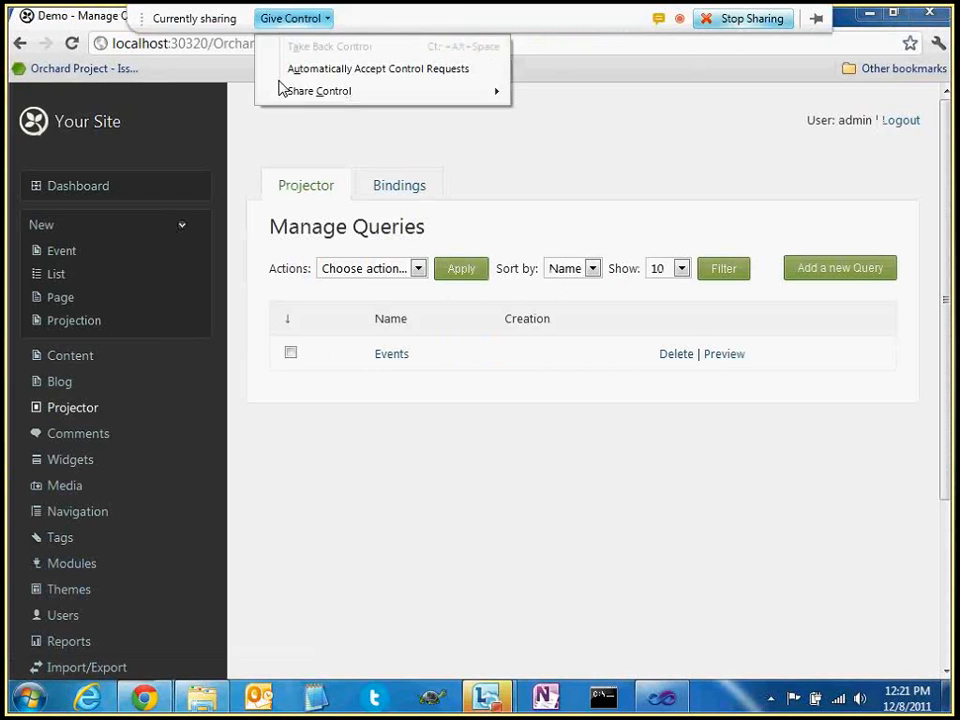
pyautogui.click(273, 148)
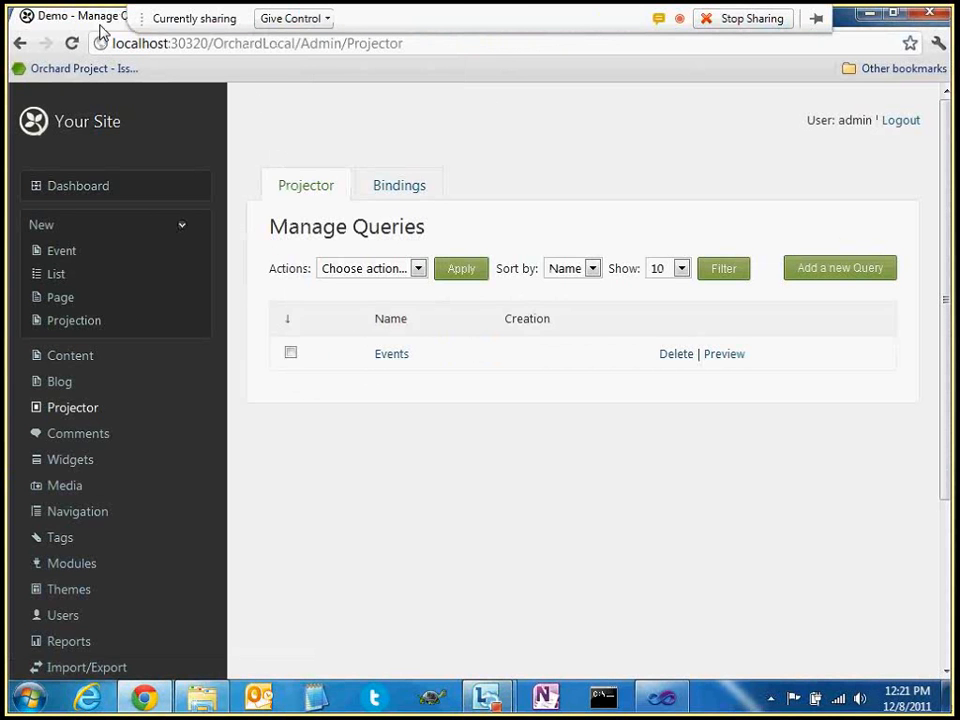
pyautogui.click(318, 18)
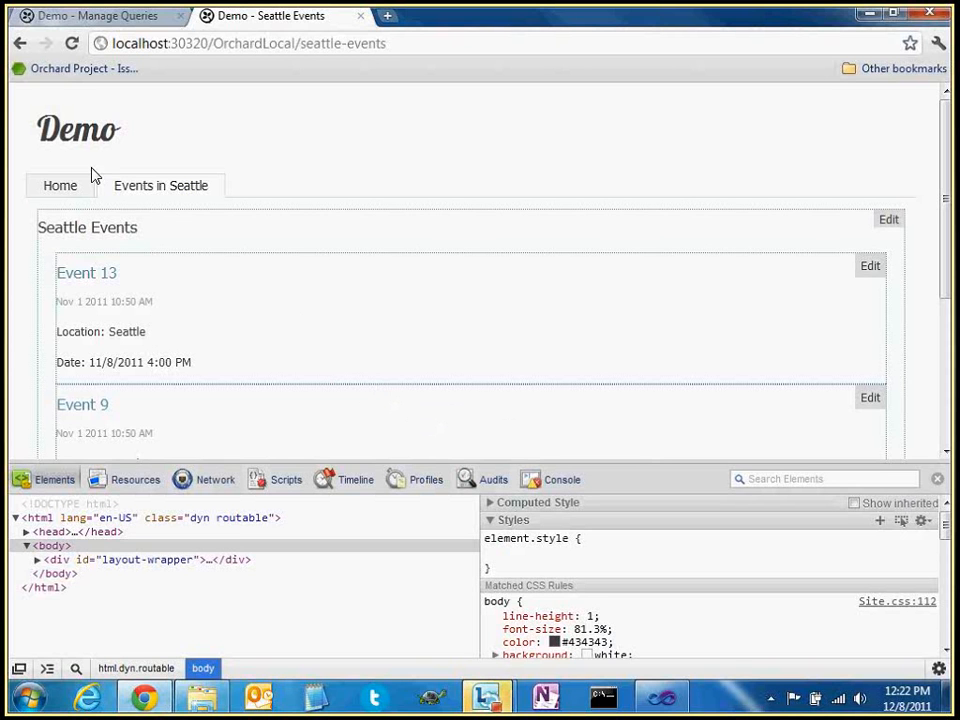
# Return to the 'Demo - Manage Queries' tab showing the Events query
pyautogui.hotkey('ctrl', 'shift', 'Tab')
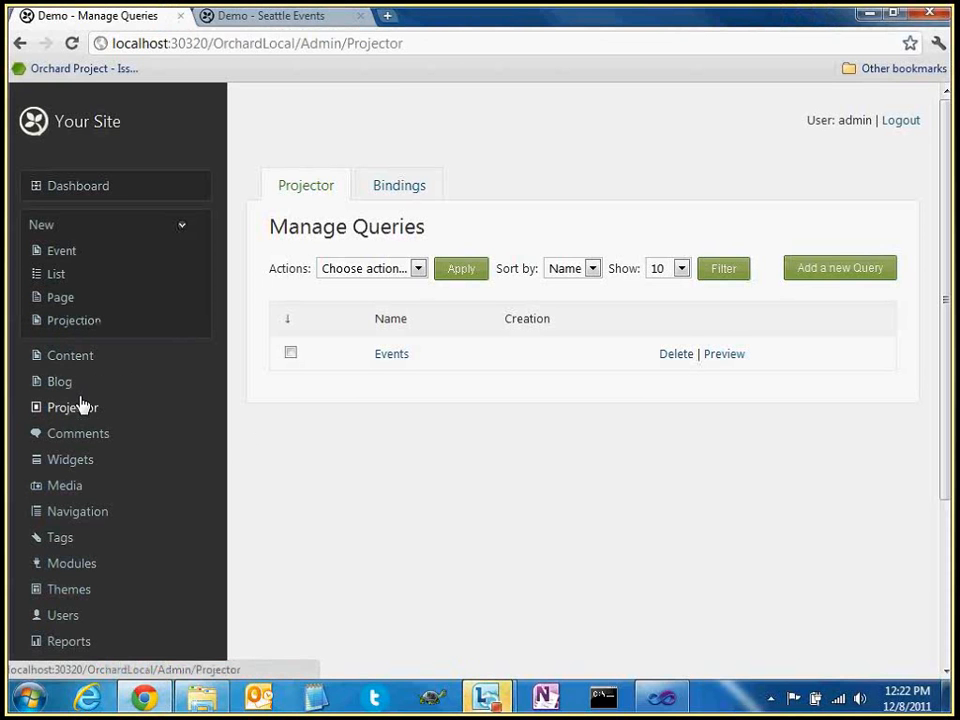
# Edit the Events query's Ordered Html List layout and expand its Html properties
pyautogui.click(390, 358)
pyautogui.scroll(-3, 478, 426)
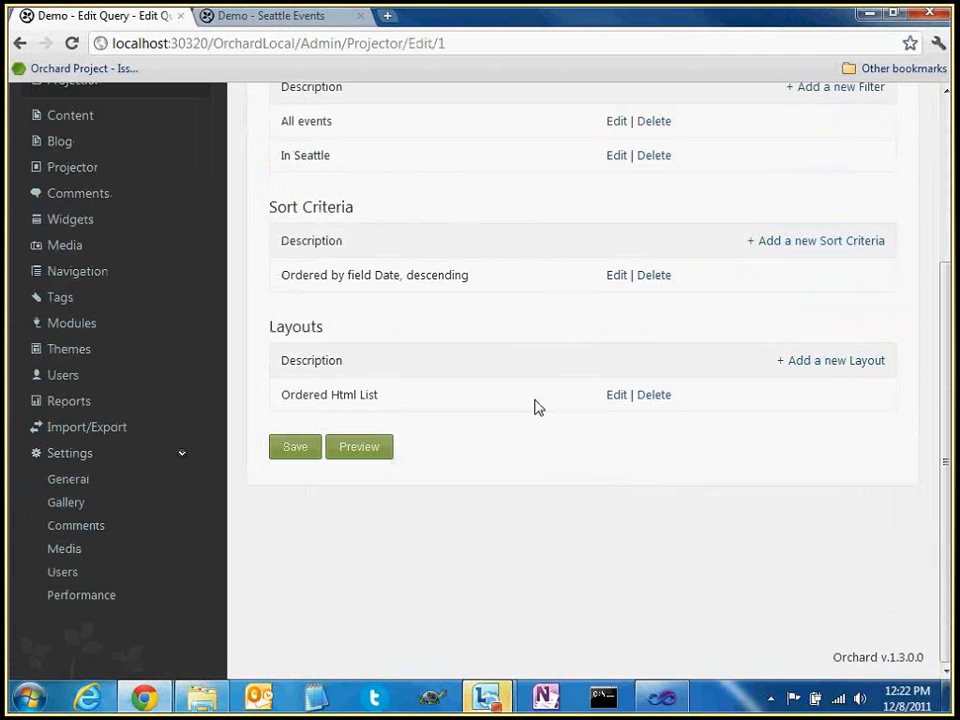
pyautogui.click(616, 395)
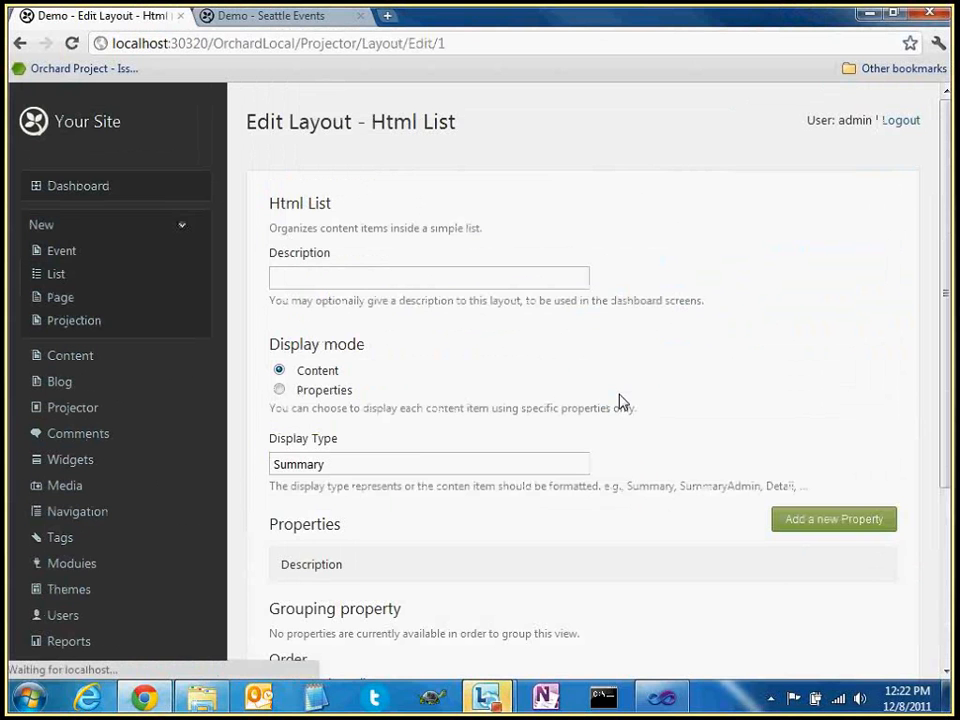
pyautogui.scroll(-3, 360, 390)
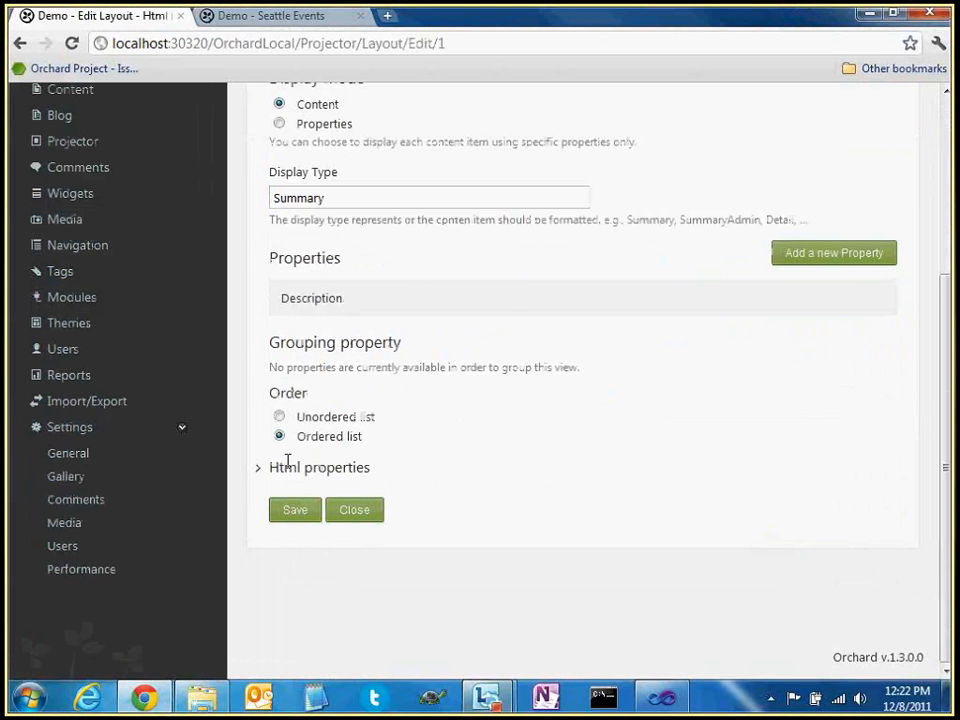
pyautogui.click(287, 461)
pyautogui.scroll(-3, 418, 424)
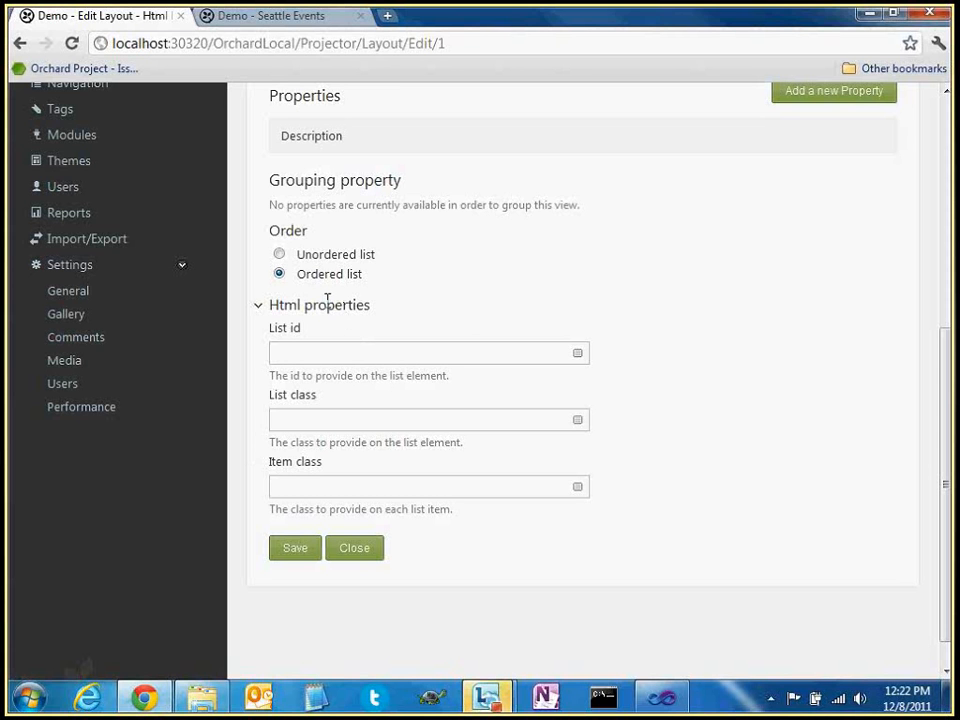
pyautogui.moveTo(269, 305); pyautogui.dragTo(392, 313)
pyautogui.click(358, 272)
# Enter 'seattleEvents' as the List id and save the layout
pyautogui.click(297, 352)
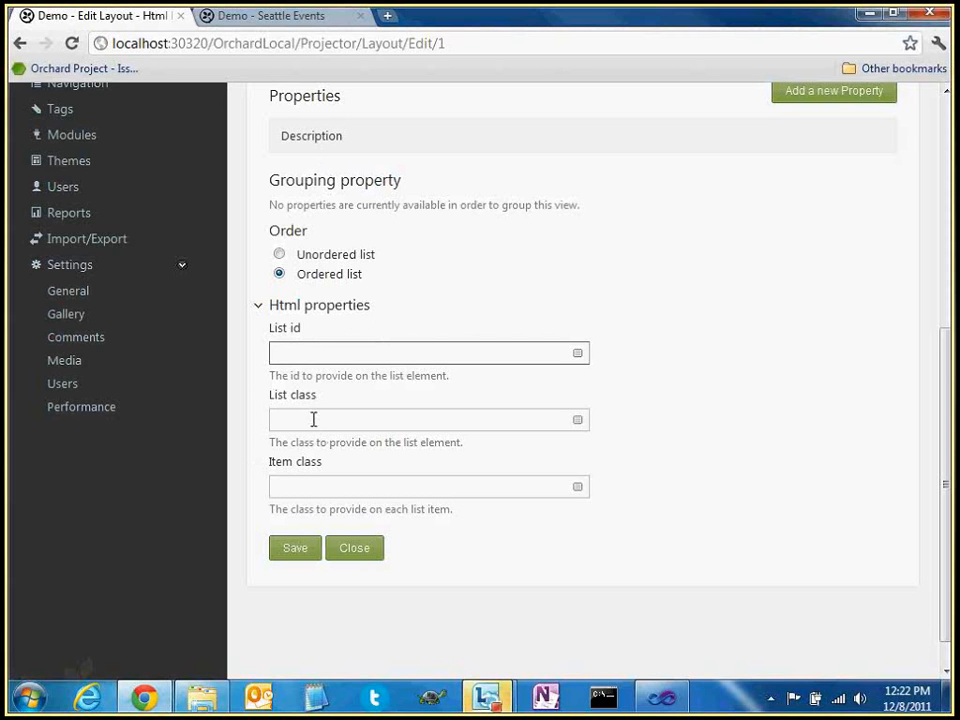
pyautogui.click(306, 356)
pyautogui.write('seattle-e')
pyautogui.press('BackSpace')
pyautogui.press('BackSpace')
pyautogui.press('BackSpace')
pyautogui.write('e')
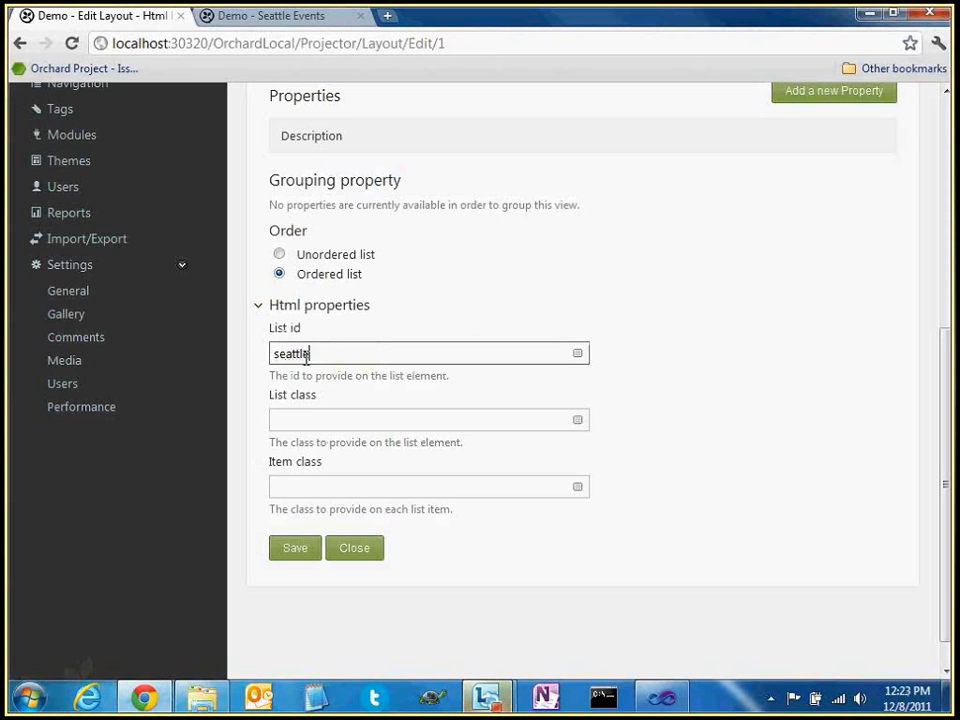
pyautogui.write('Events')
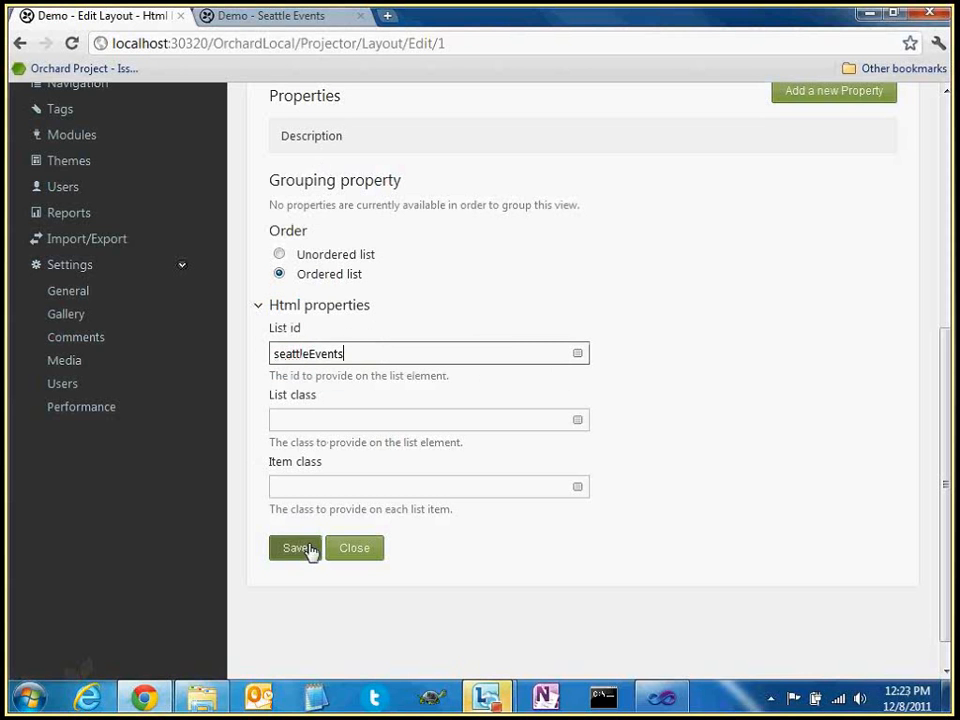
pyautogui.click(311, 552)
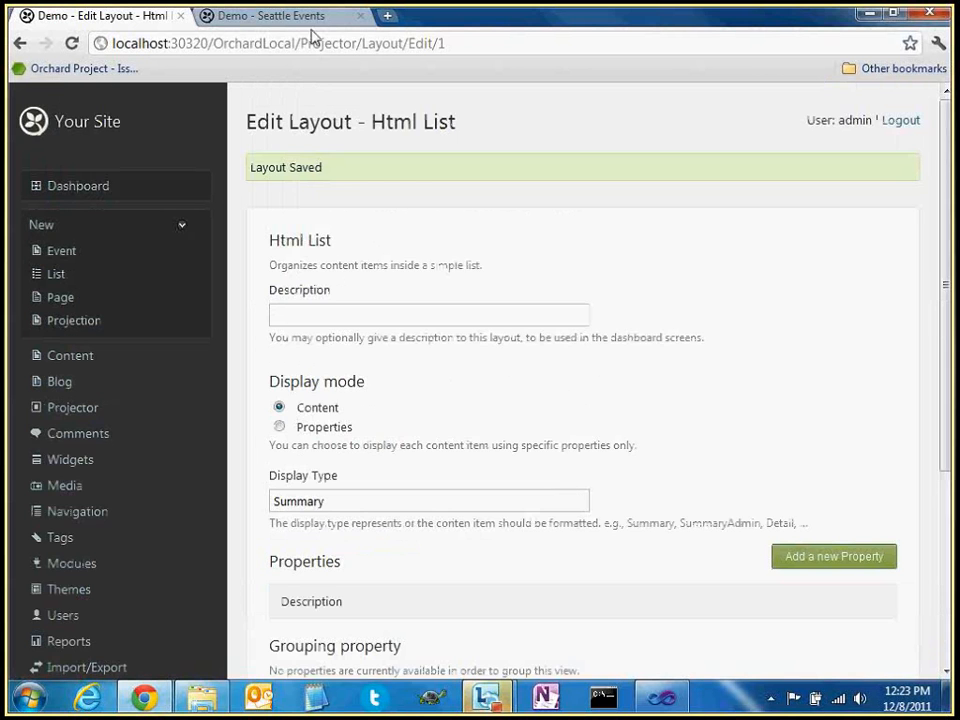
# Inspect Event 13's markup and the seattleEvents list element in DevTools
pyautogui.click(311, 22)
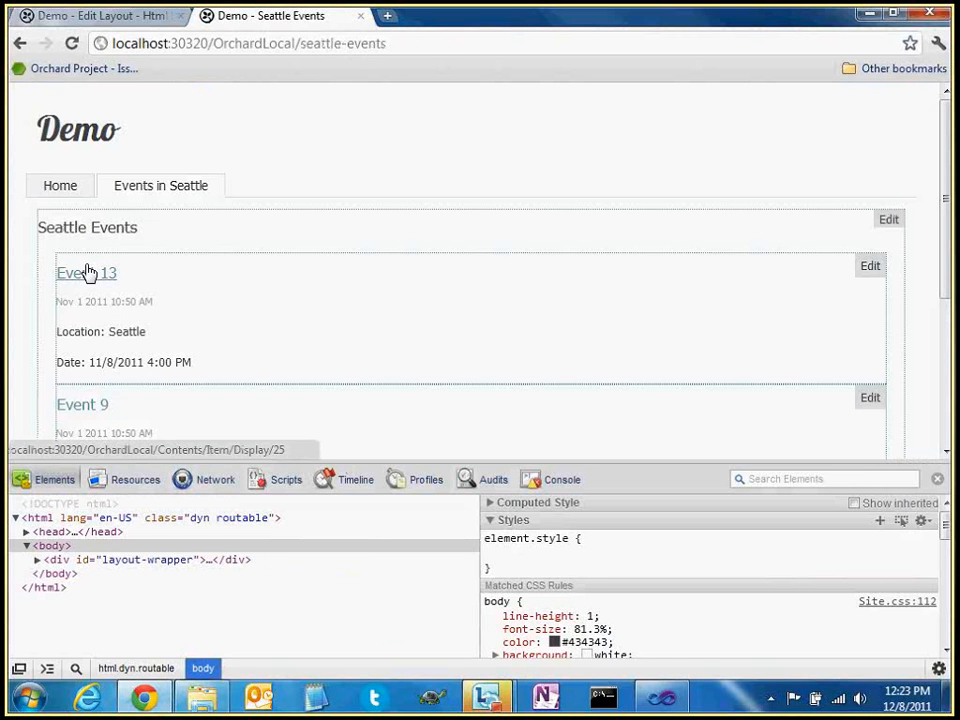
pyautogui.rightClick(88, 272)
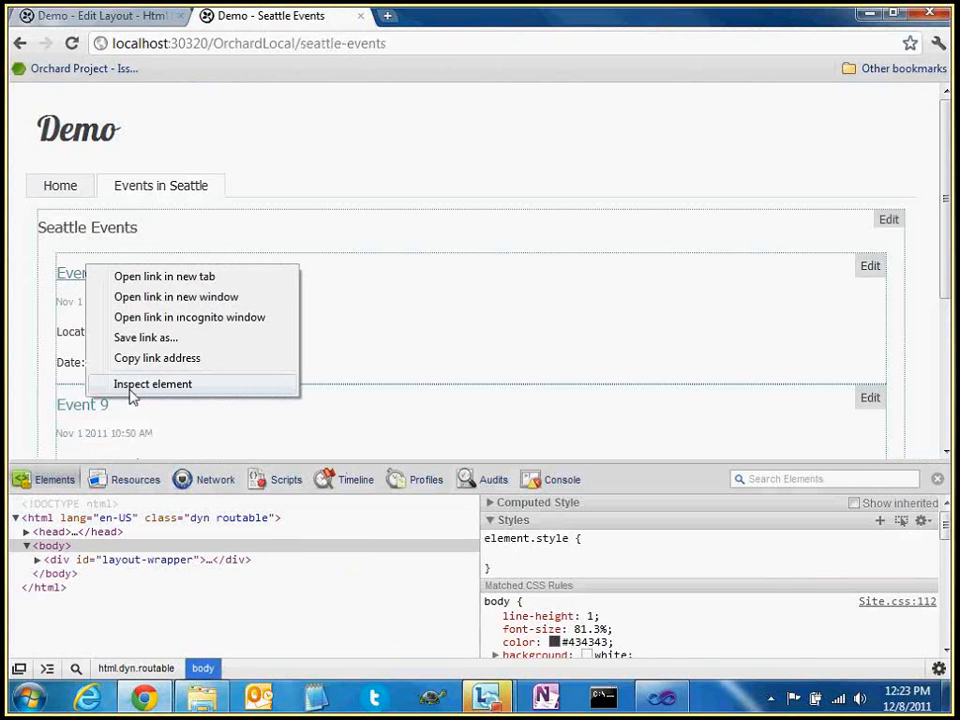
pyautogui.click(133, 385)
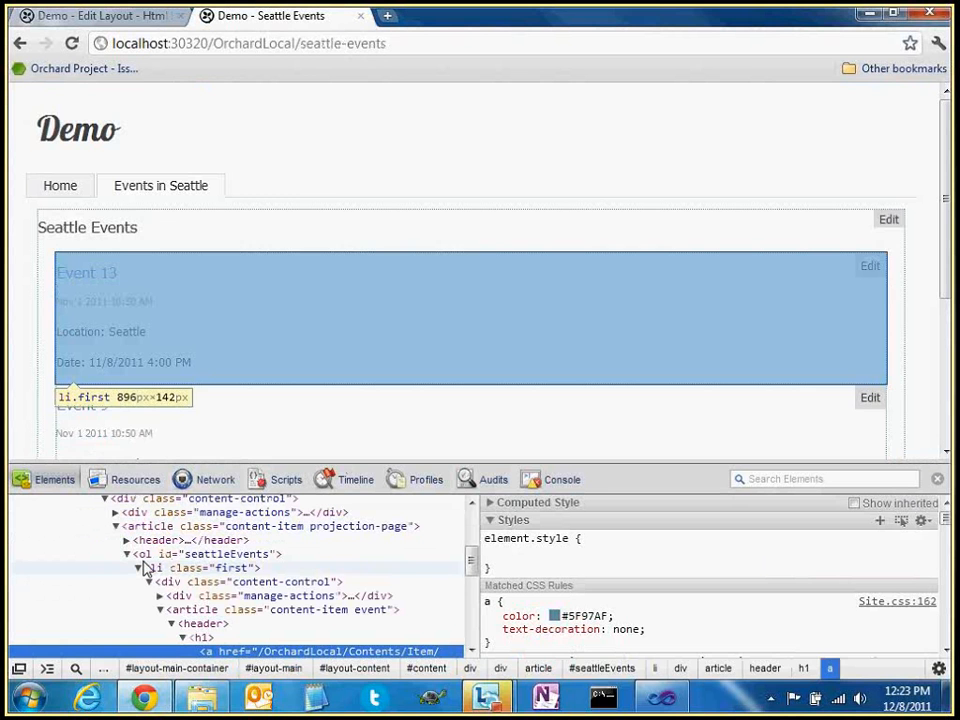
pyautogui.click(205, 556)
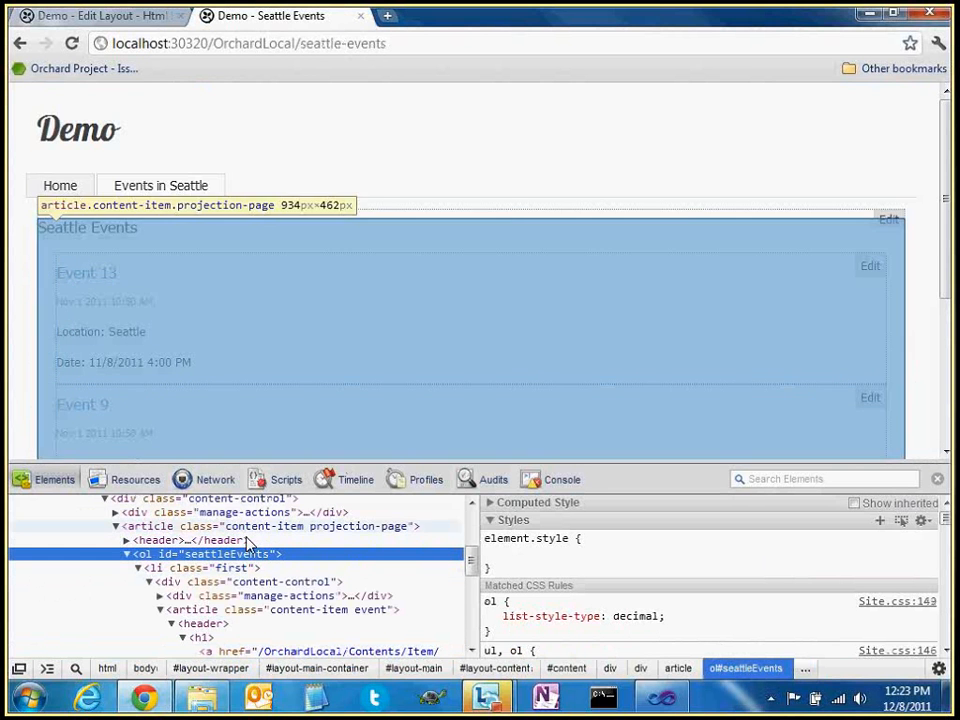
# Set the Html List layout's Item class to seattleEvent and save the layout
pyautogui.click(138, 18)
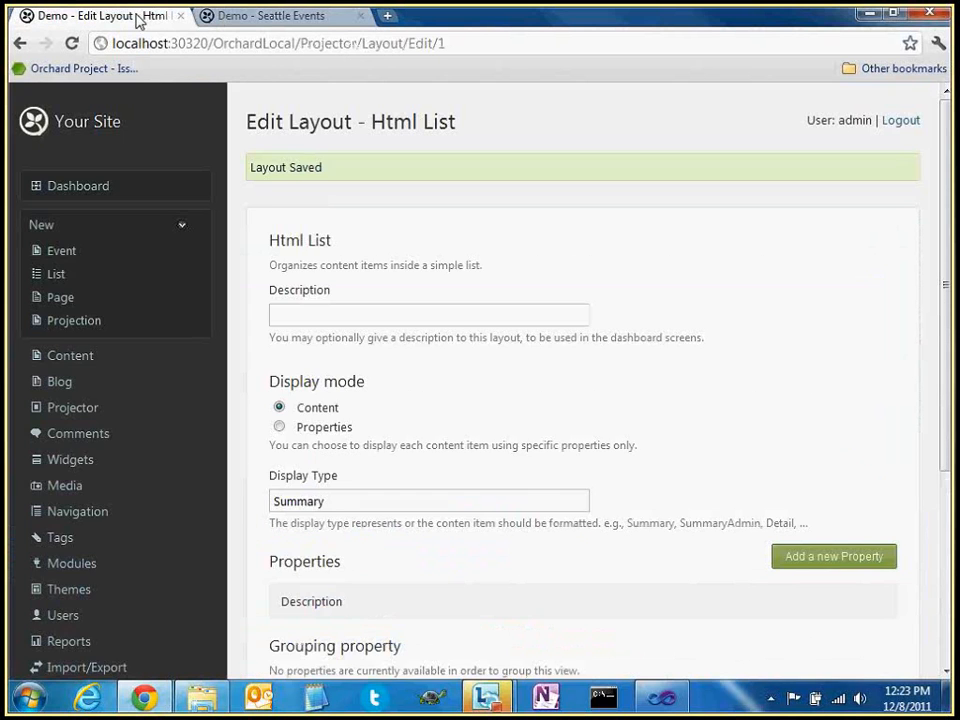
pyautogui.scroll(-5, 507, 521)
pyautogui.click(258, 520)
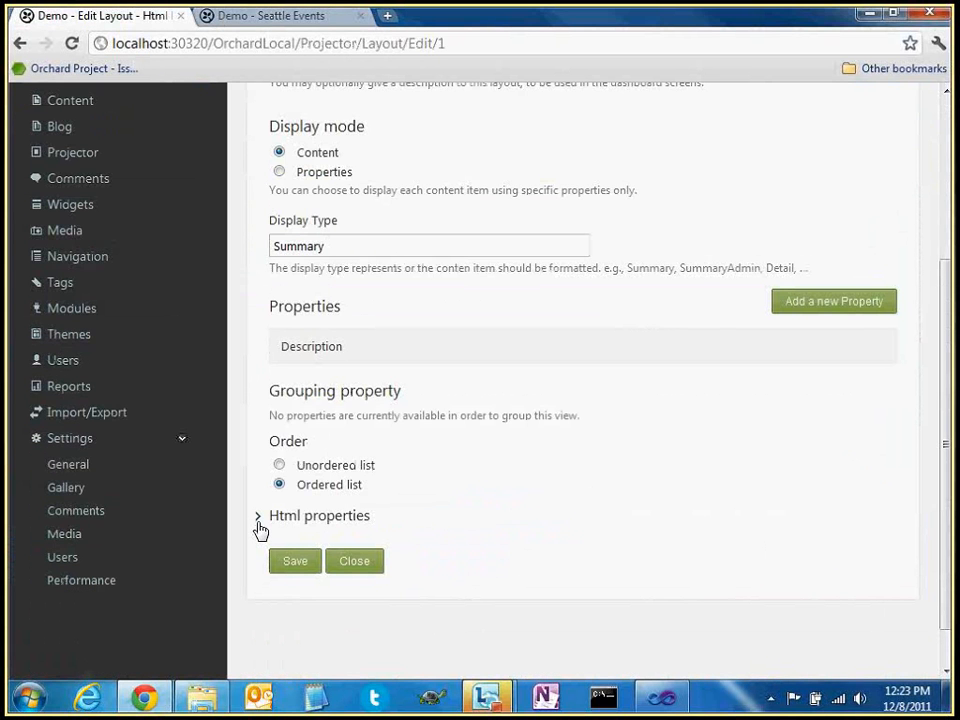
pyautogui.scroll(-4, 260, 530)
pyautogui.click(300, 418)
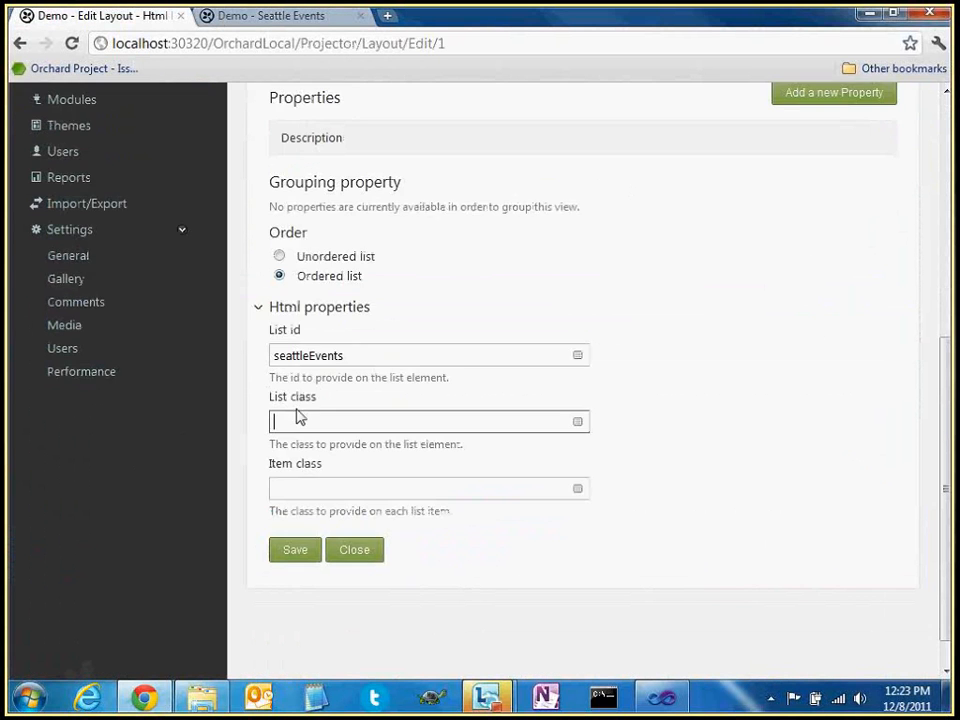
pyautogui.click(300, 488)
pyautogui.write('seattleEvent')
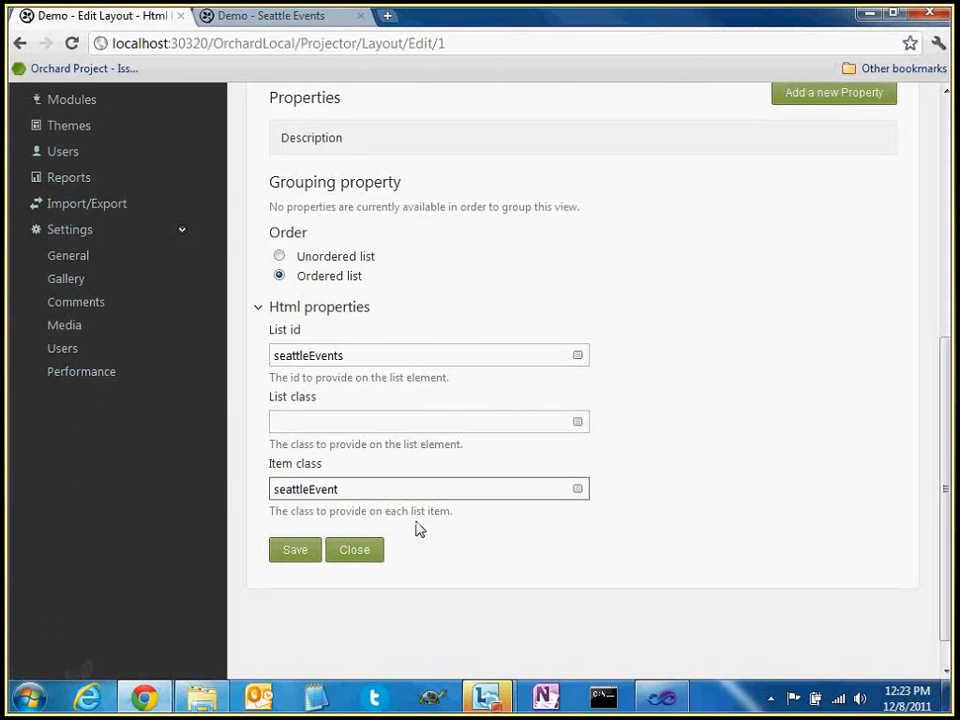
pyautogui.press('Return')
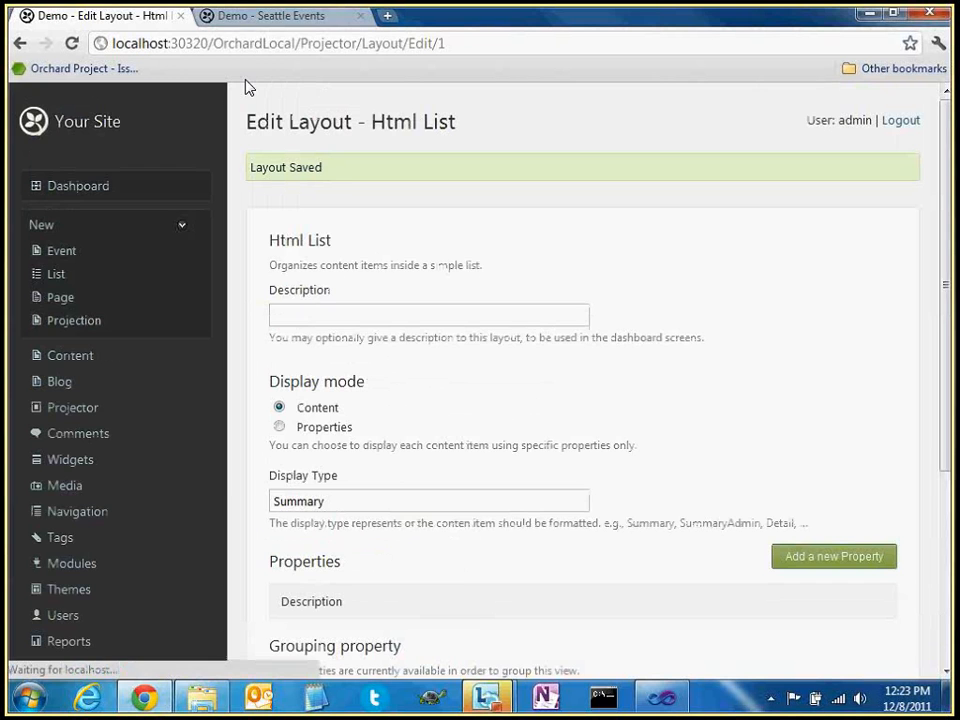
pyautogui.click(268, 20)
# Check that all three event list items carry the seattleEvent class, then shrink the DevTools panel
pyautogui.scroll(2, 190, 606)
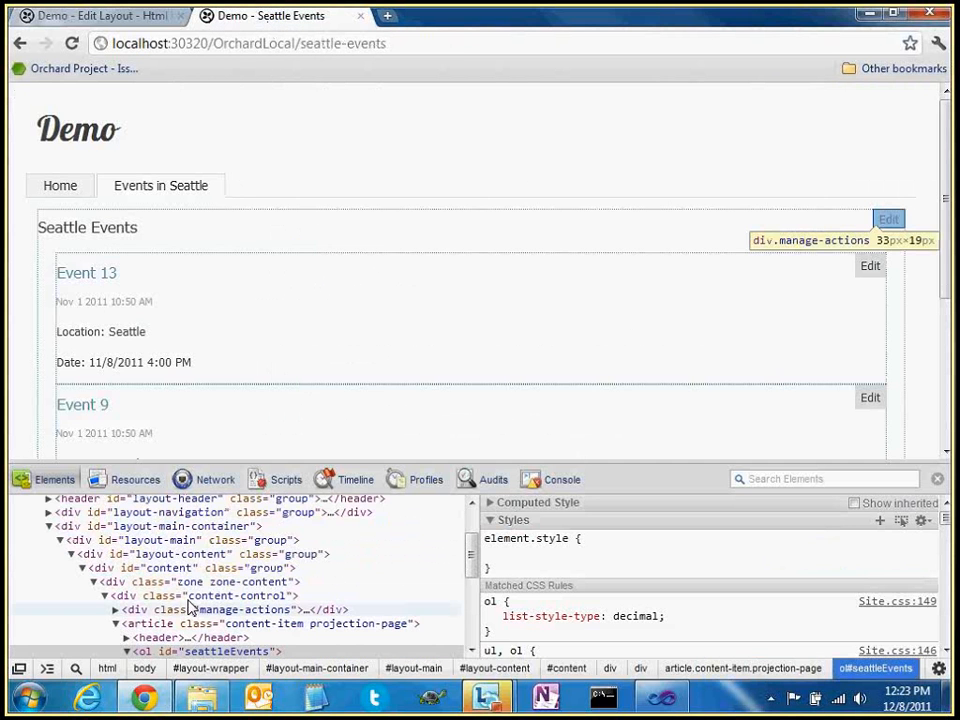
pyautogui.scroll(-3, 190, 606)
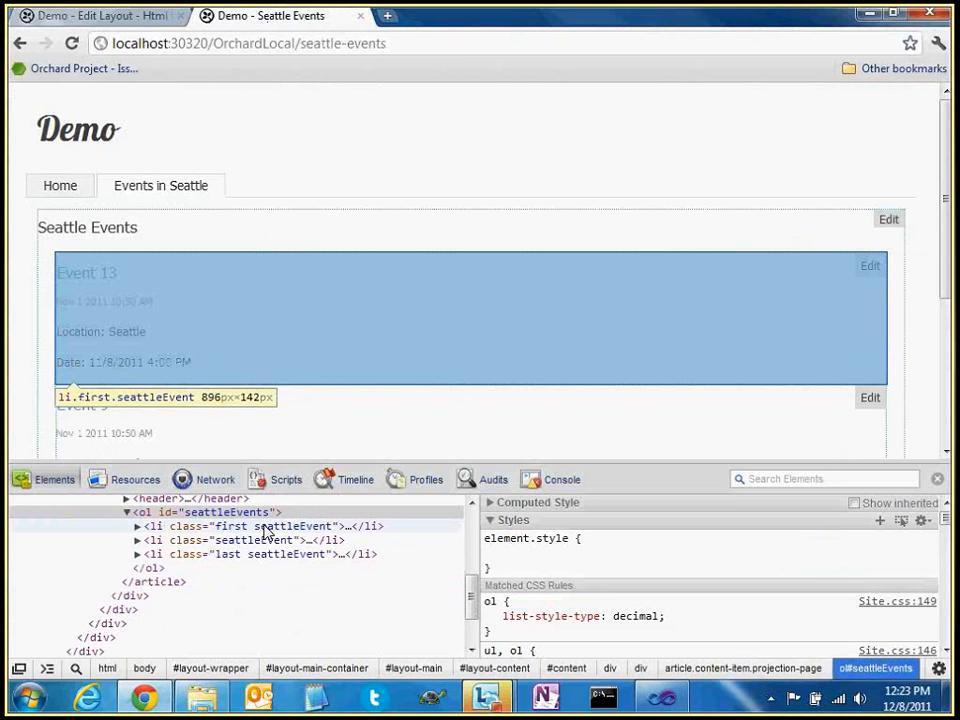
pyautogui.click(272, 527)
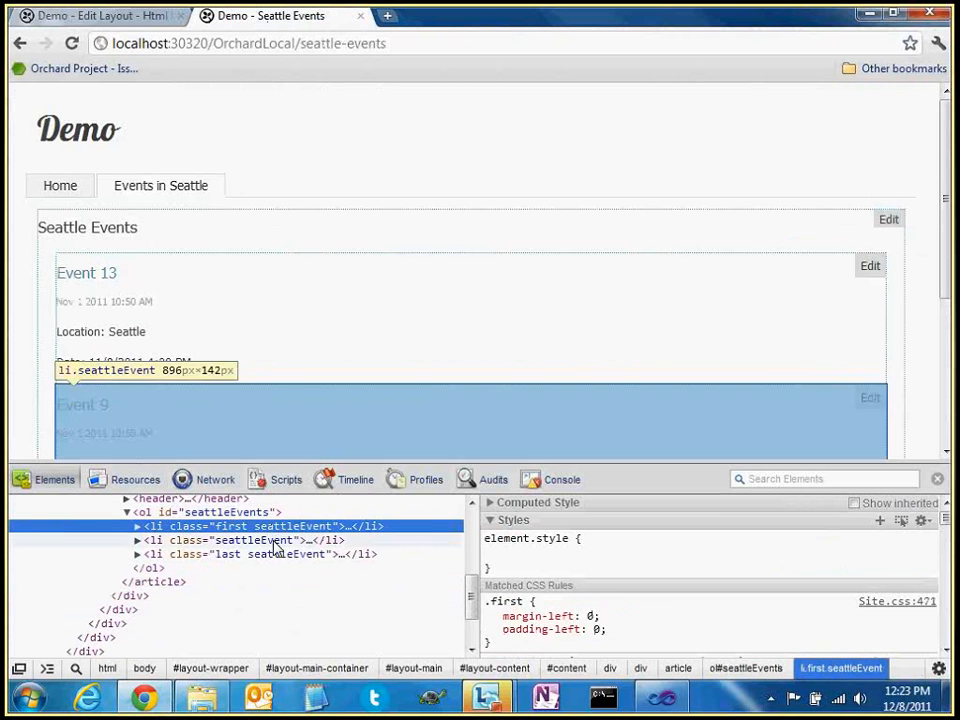
pyautogui.click(278, 541)
pyautogui.click(278, 557)
pyautogui.click(278, 542)
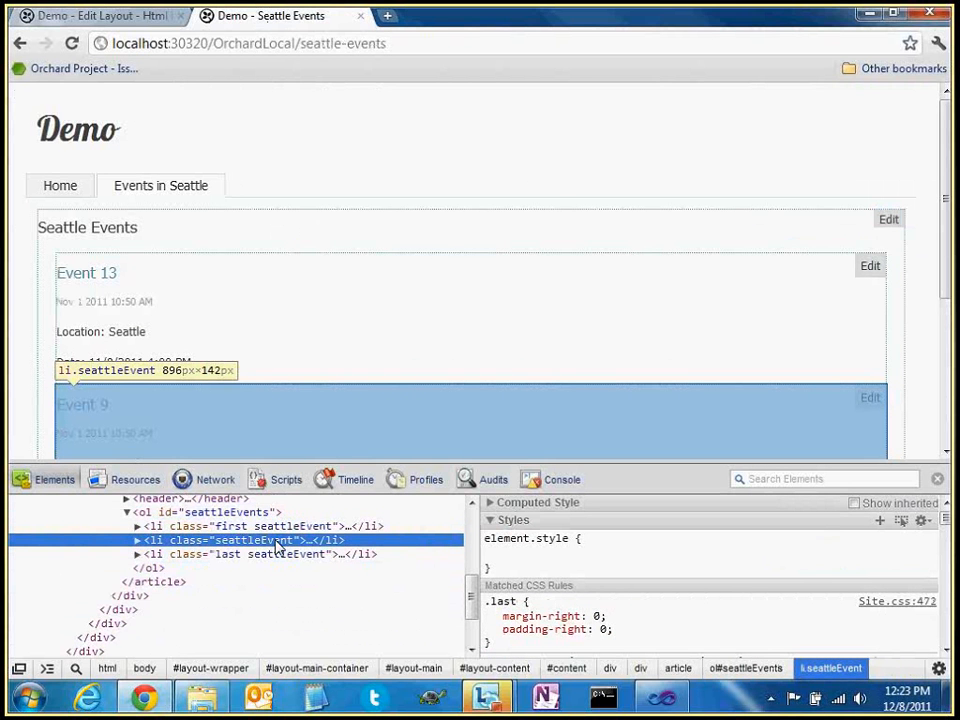
pyautogui.click(280, 528)
pyautogui.click(281, 541)
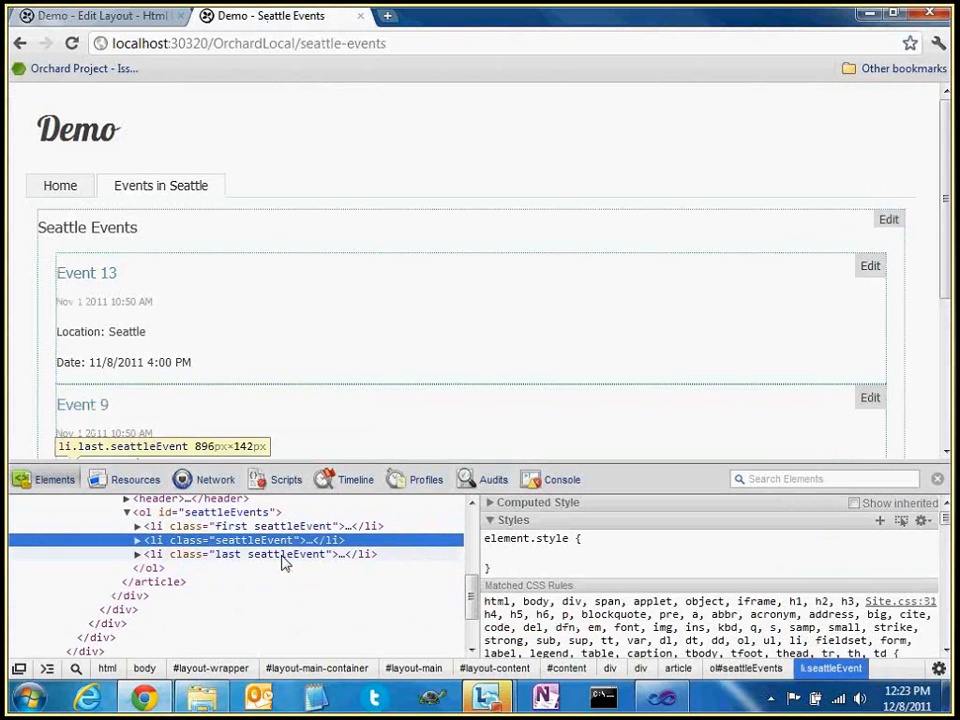
pyautogui.click(274, 555)
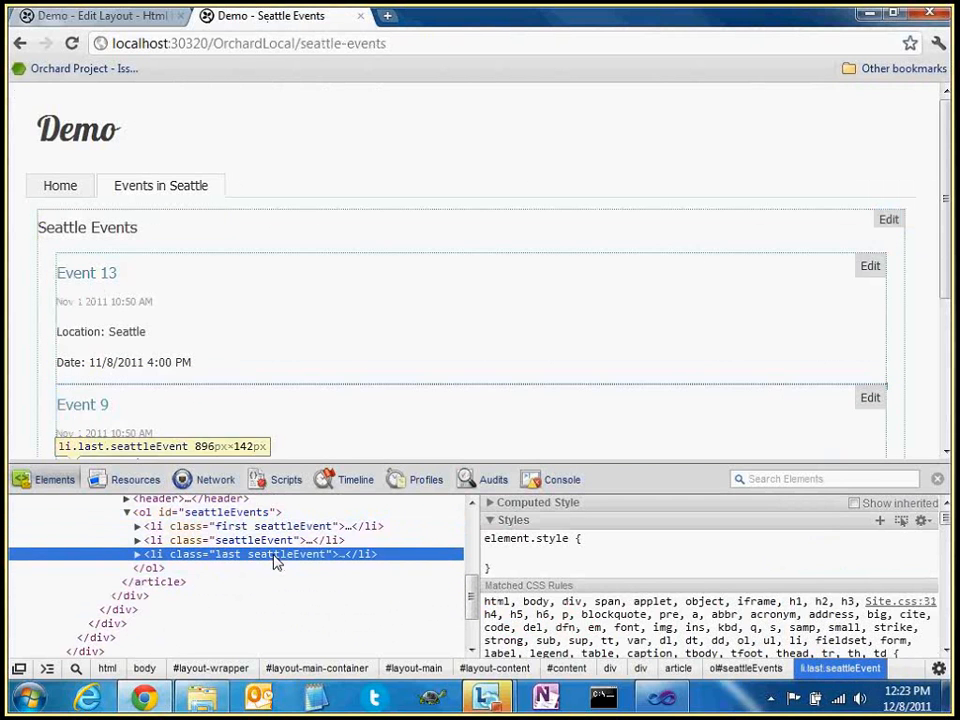
pyautogui.click(277, 526)
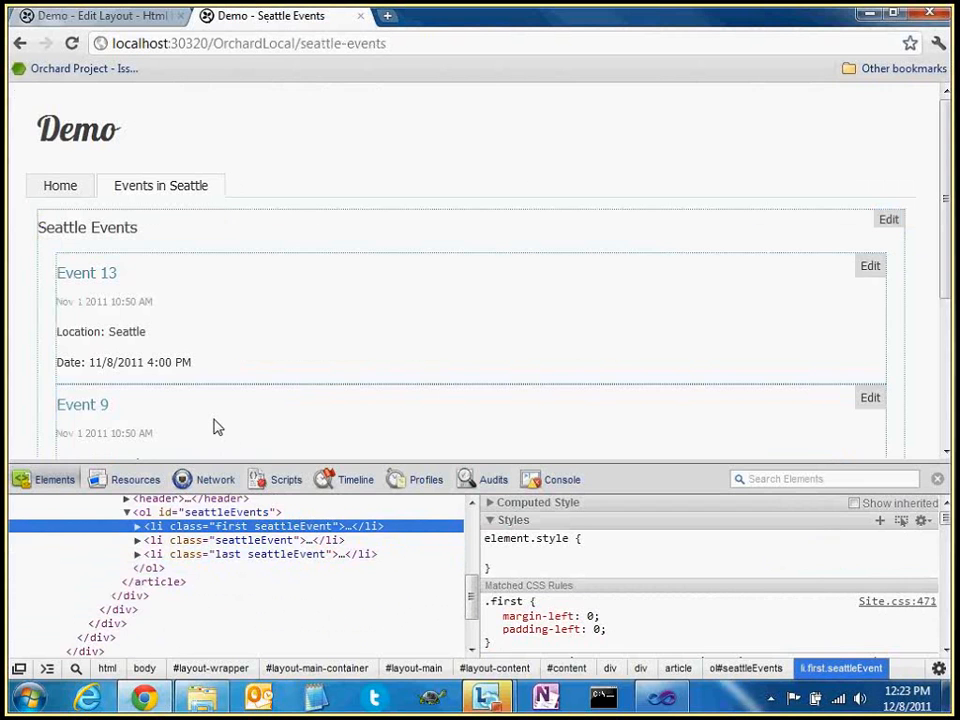
pyautogui.moveTo(240, 463); pyautogui.dragTo(285, 513)
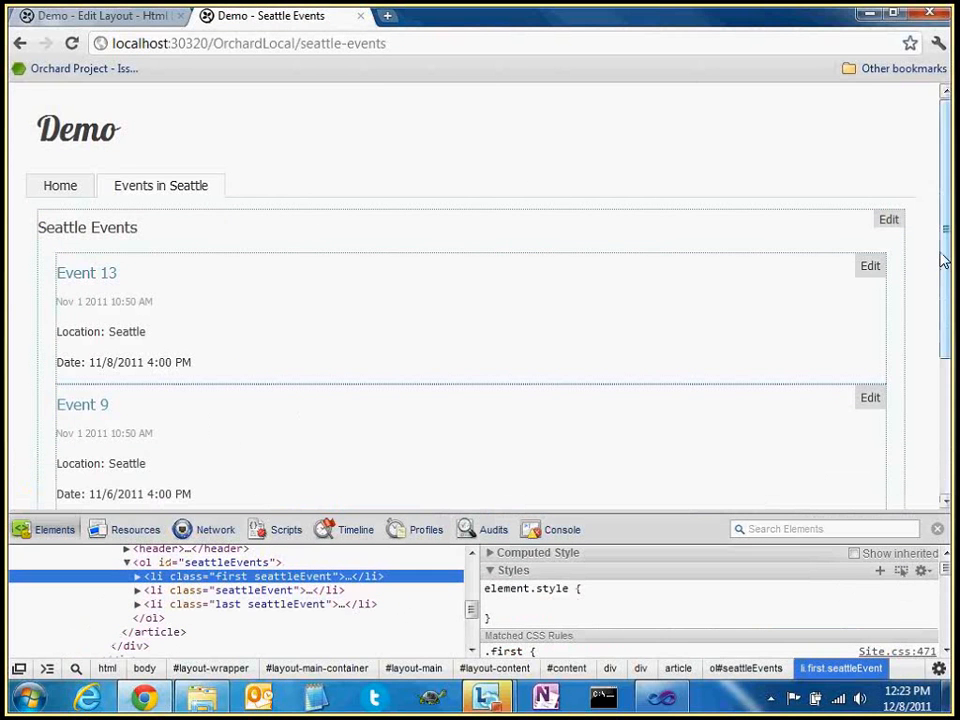
pyautogui.moveTo(945, 259); pyautogui.dragTo(66, 86)
# Leave the list layout and add a new Grid layout to the Events query
pyautogui.click(118, 25)
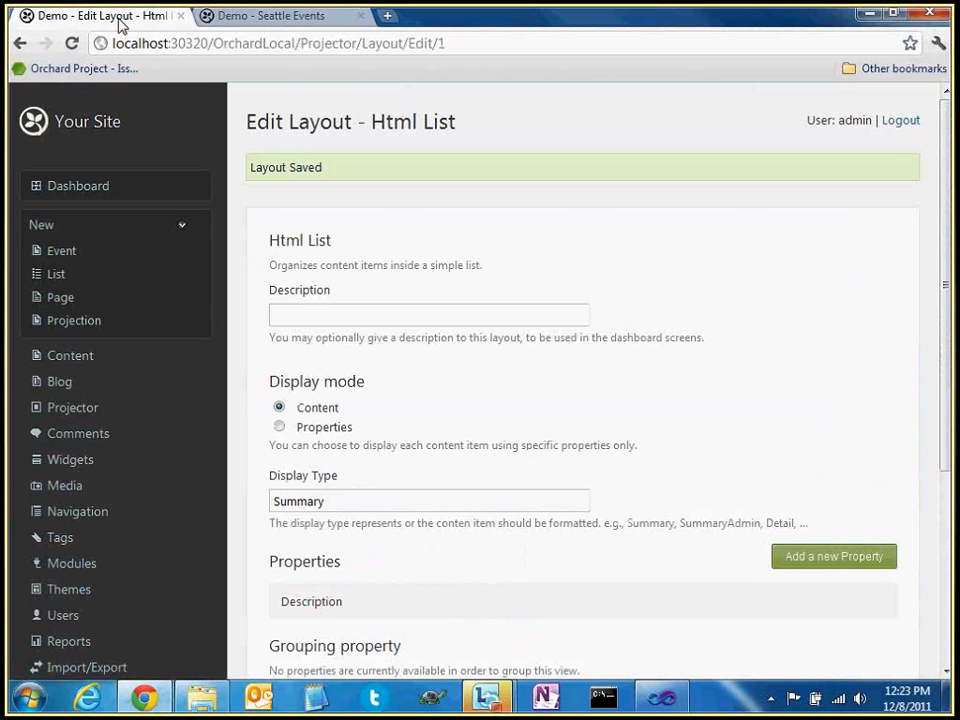
pyautogui.scroll(-3, 506, 416)
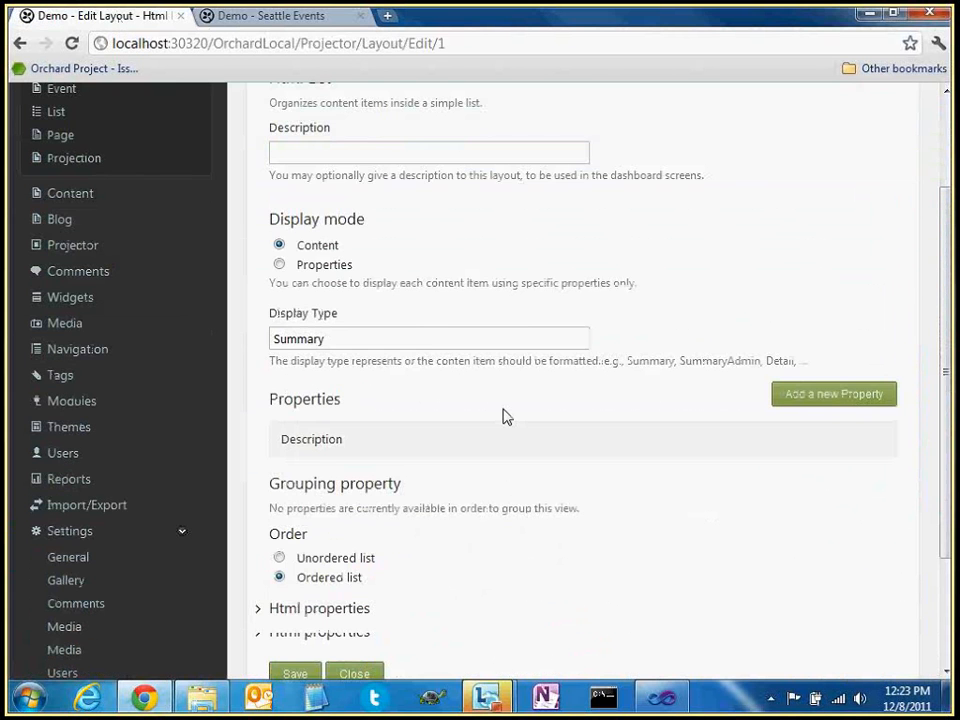
pyautogui.scroll(-1, 326, 463)
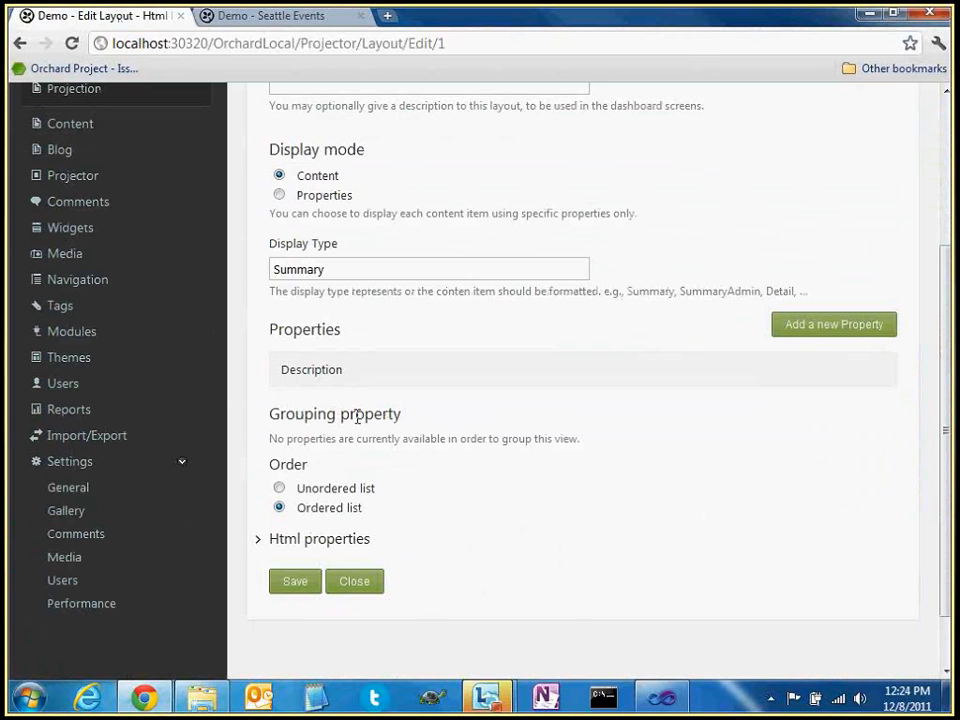
pyautogui.click(355, 578)
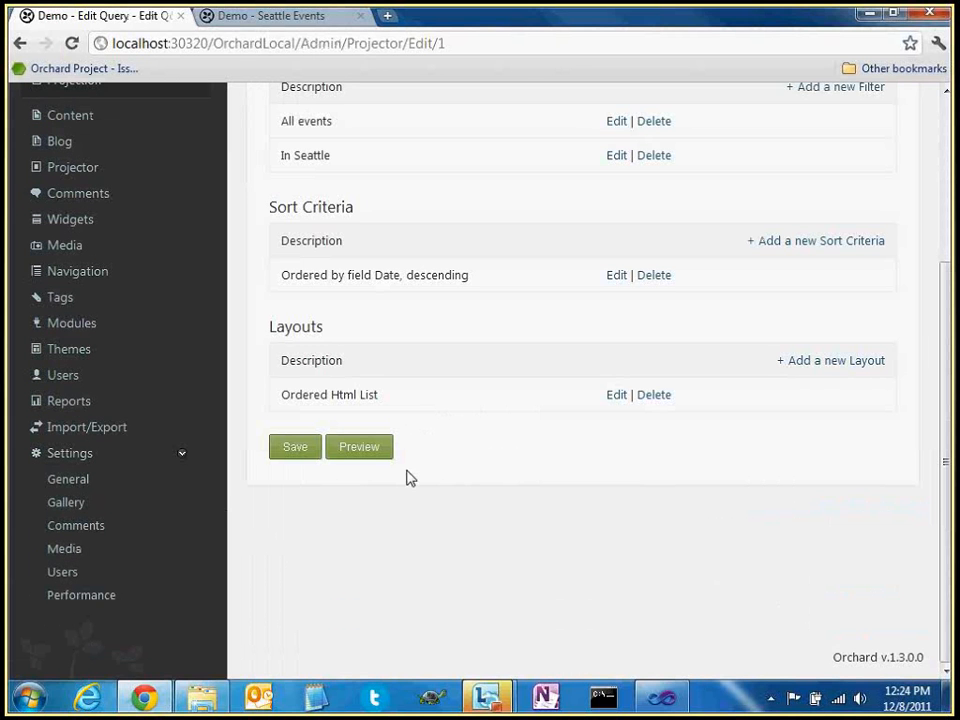
pyautogui.click(802, 366)
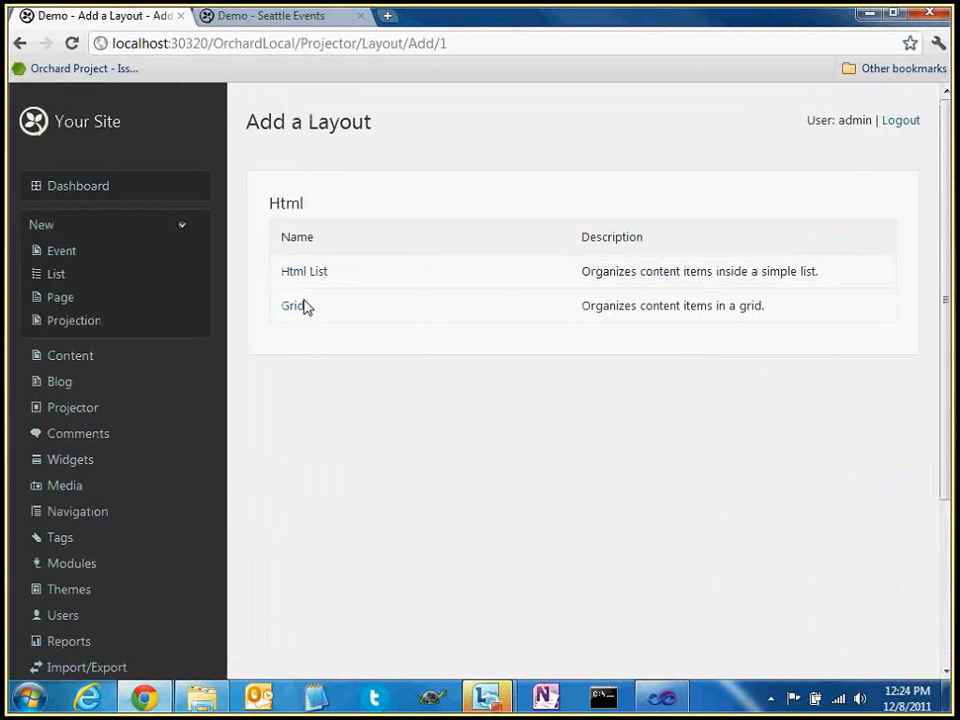
pyautogui.click(294, 308)
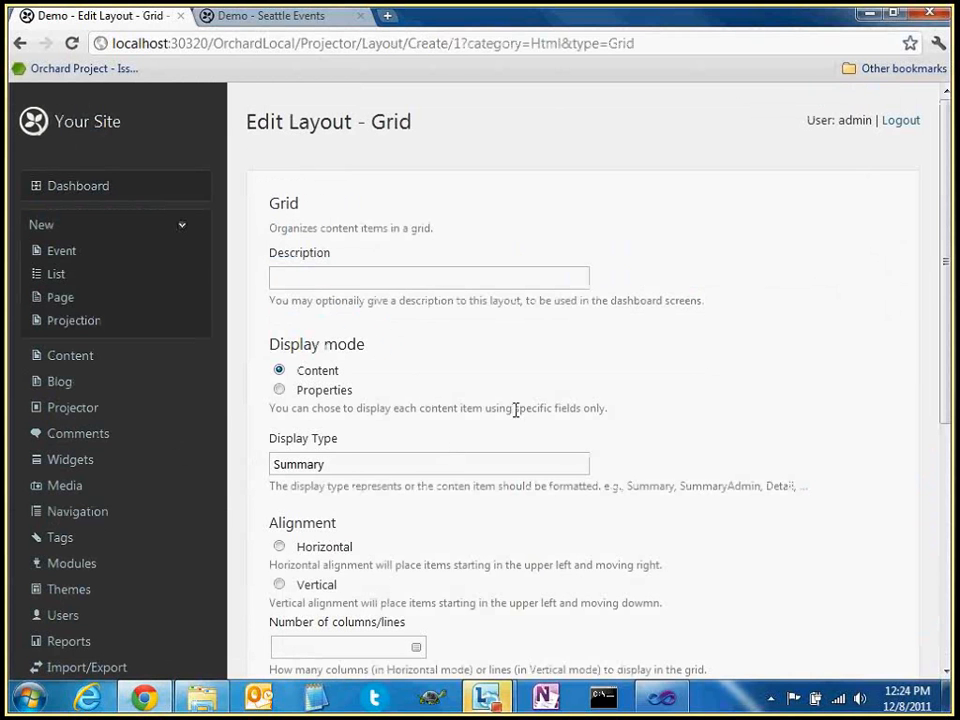
# Set the grid to Horizontal alignment with 2 columns and save it
pyautogui.scroll(-1, 420, 426)
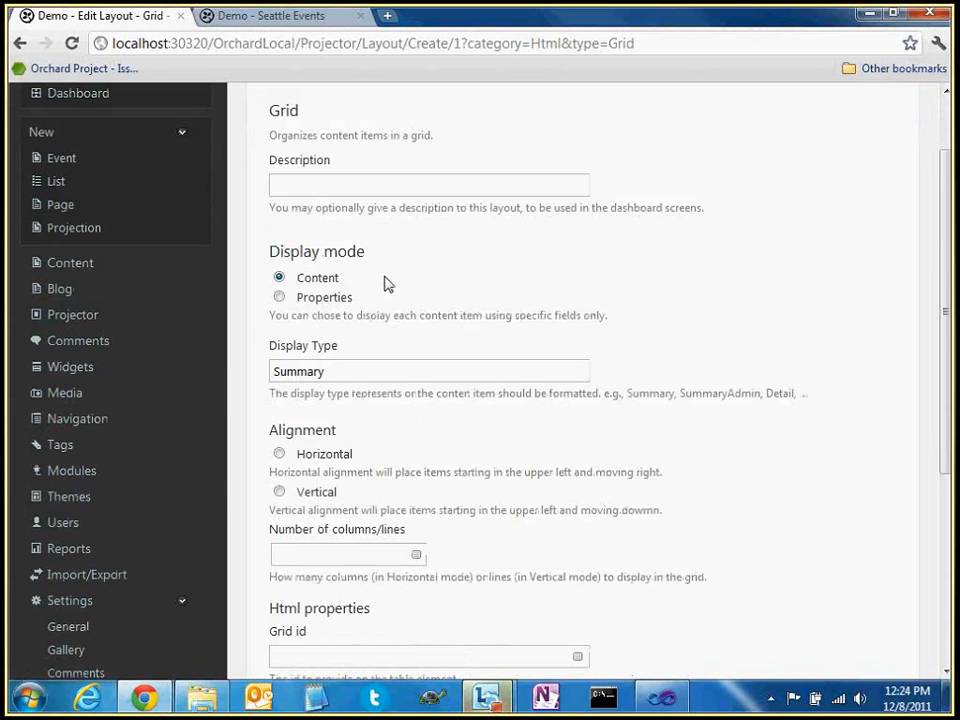
pyautogui.scroll(-1, 420, 290)
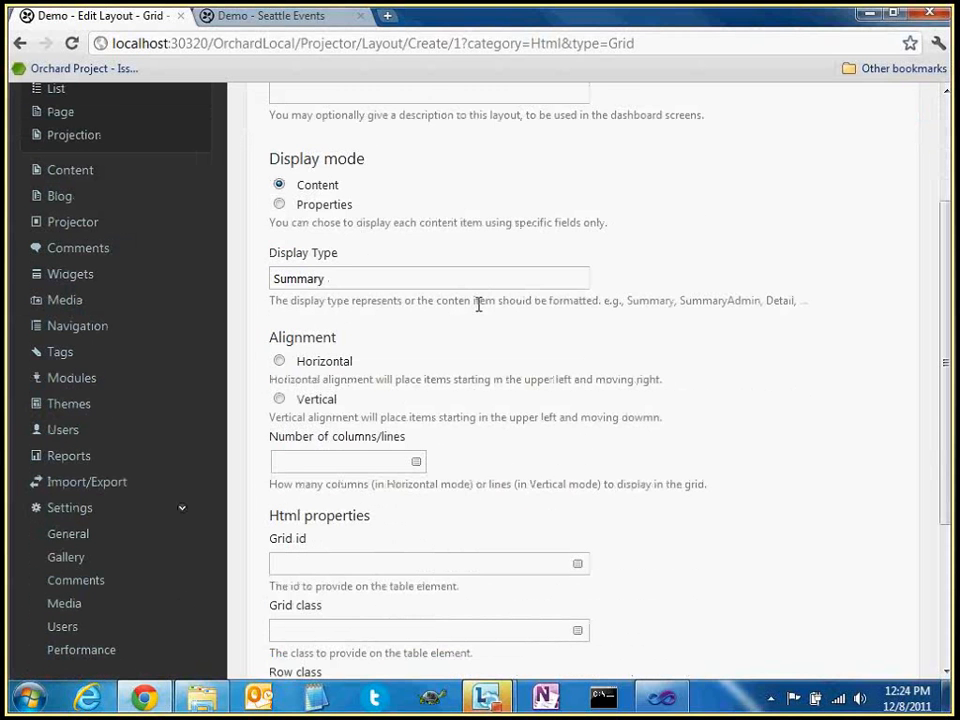
pyautogui.click(314, 278)
pyautogui.scroll(-1, 350, 315)
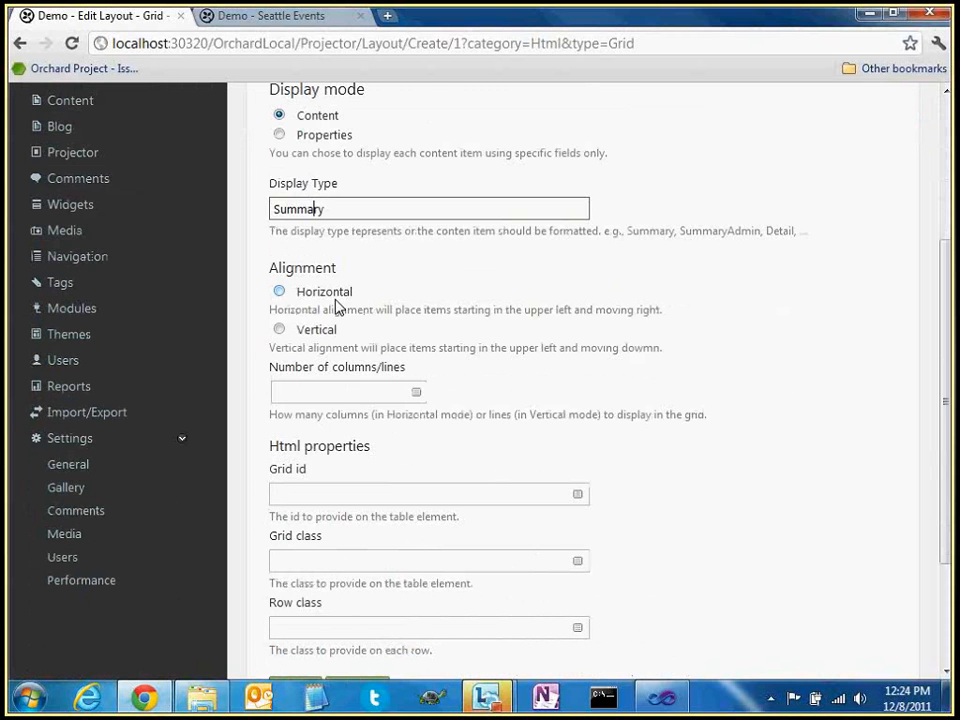
pyautogui.click(330, 294)
pyautogui.click(356, 390)
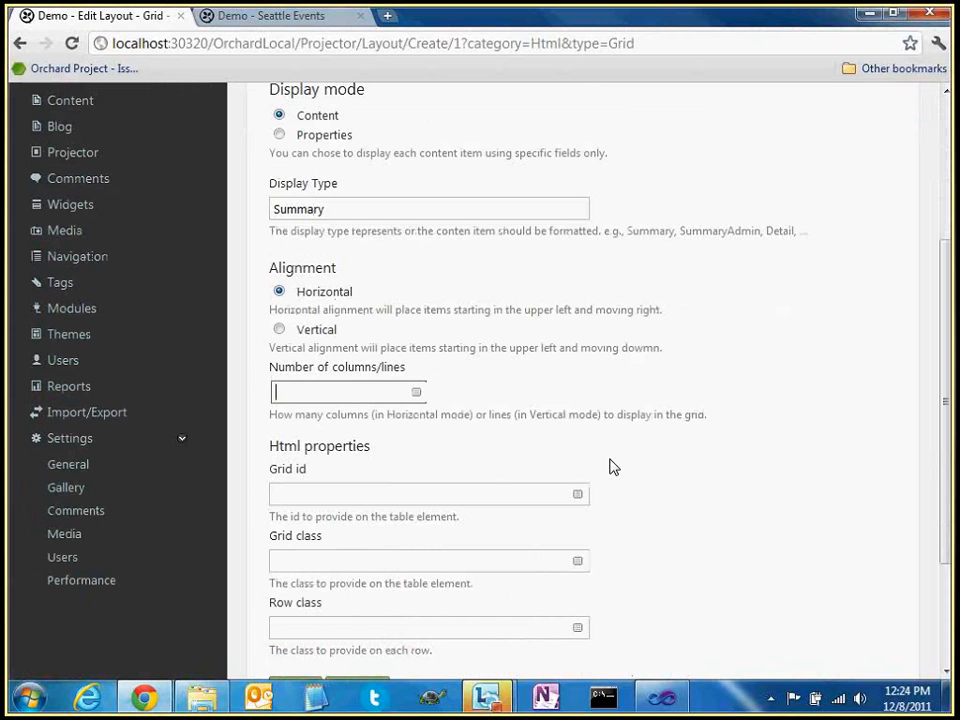
pyautogui.write('2')
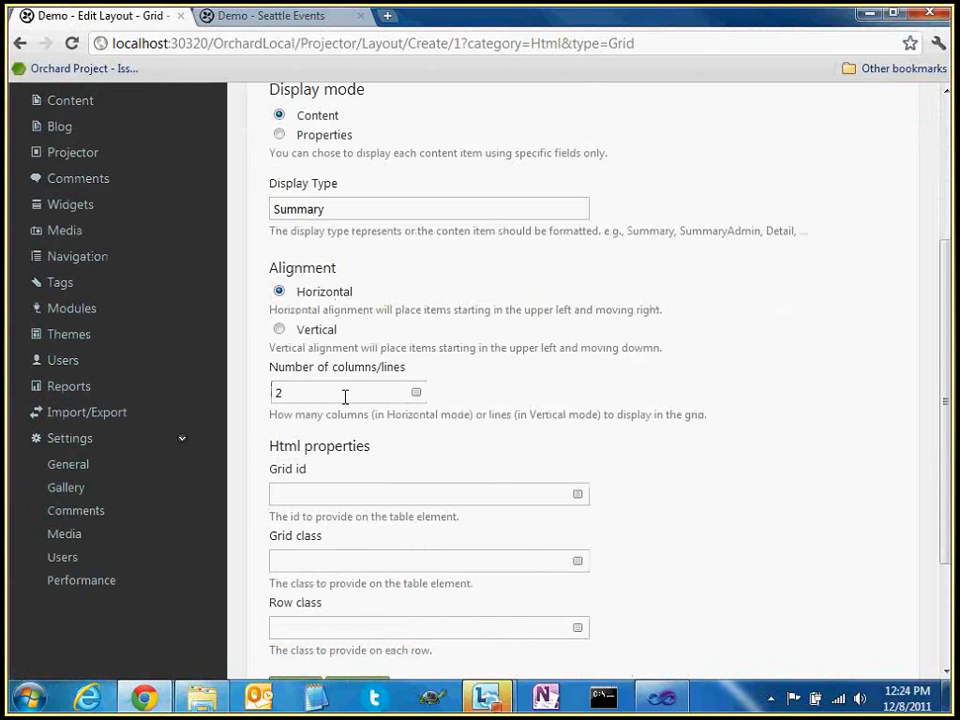
pyautogui.scroll(-2, 563, 343)
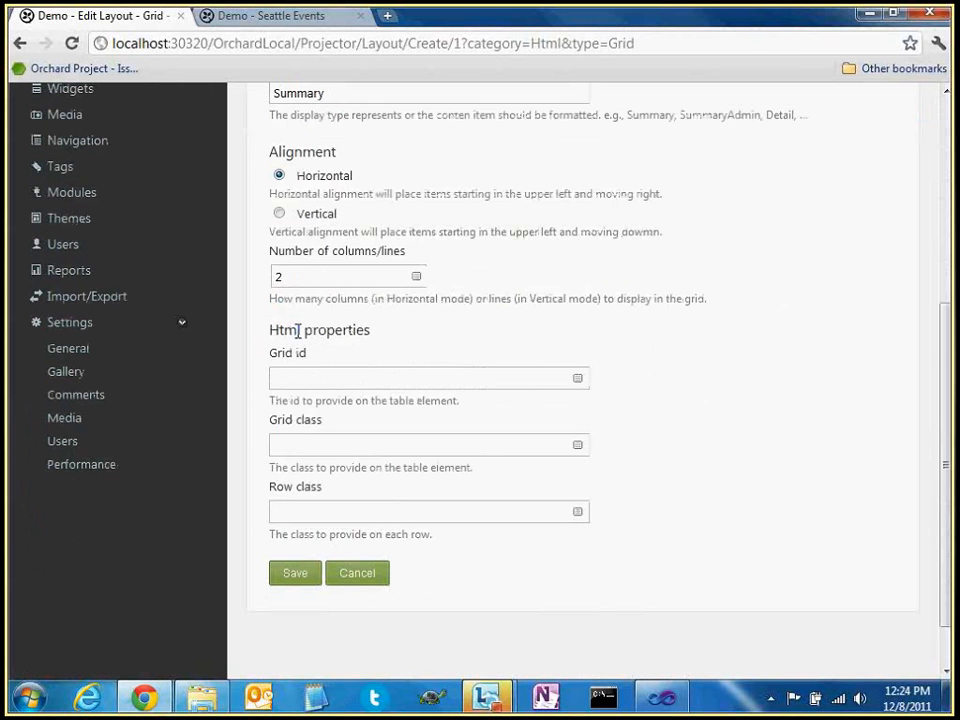
pyautogui.click(305, 444)
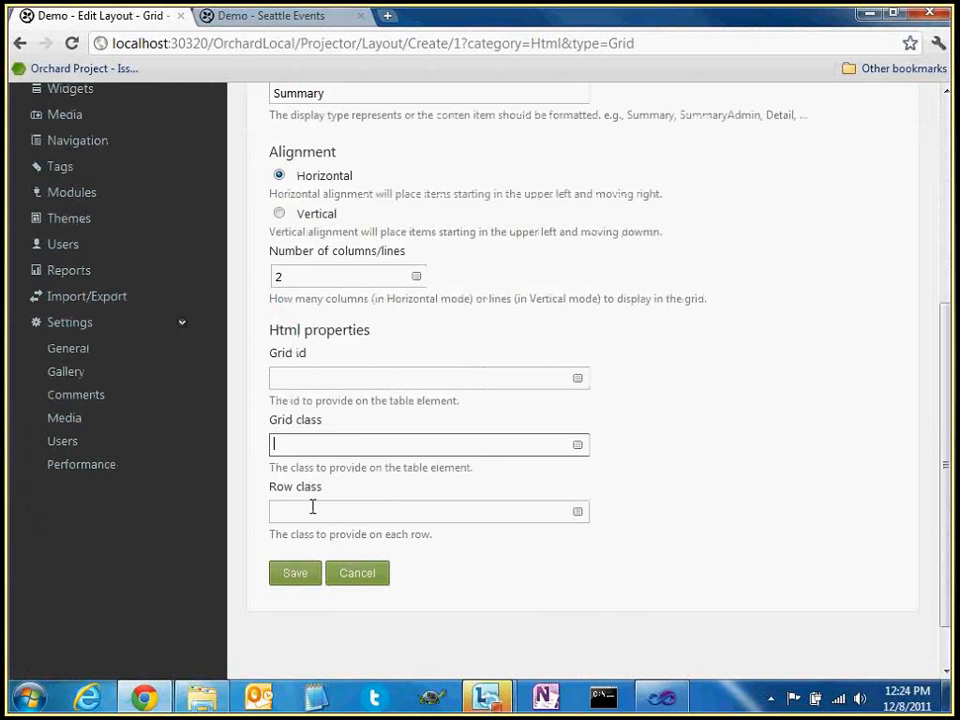
pyautogui.click(313, 510)
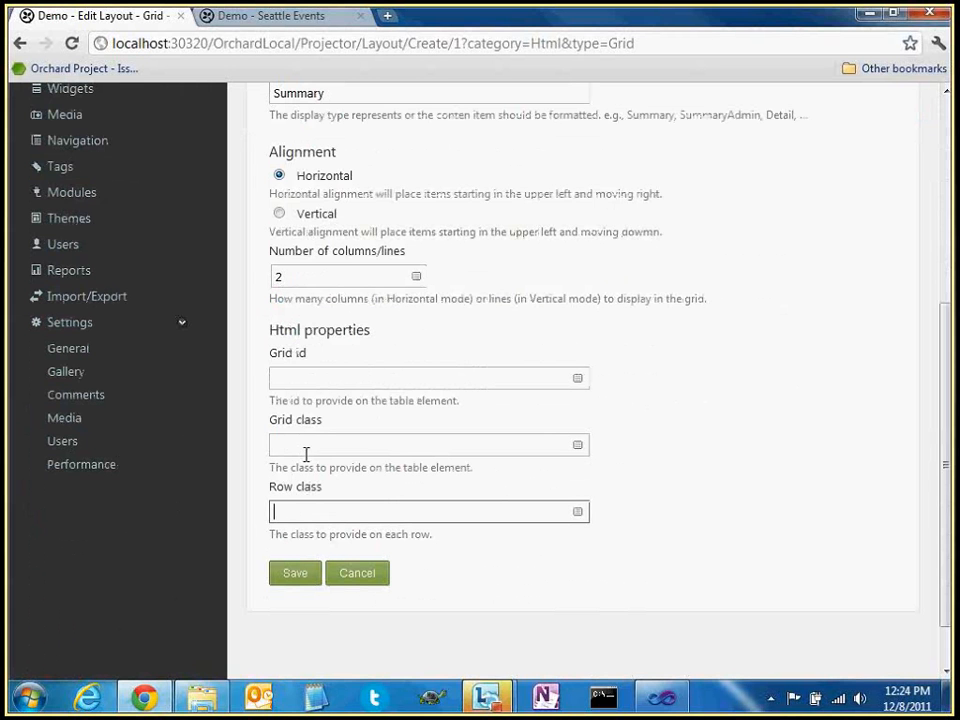
pyautogui.click(348, 578)
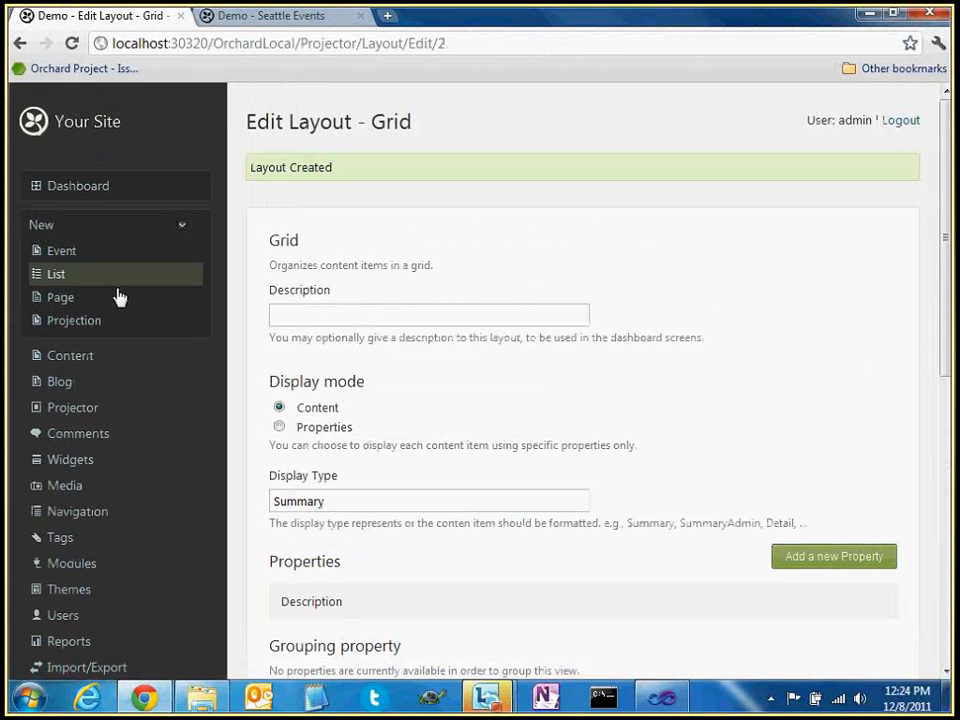
pyautogui.click(72, 357)
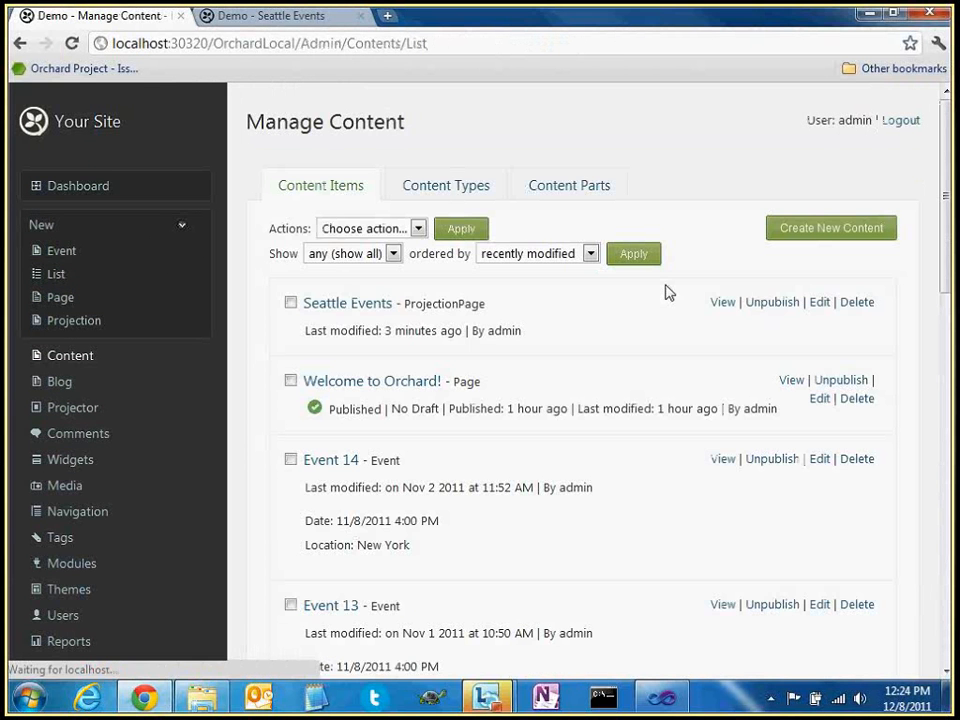
# Set the Seattle Events projection's query to Events (2 columns grid) and save it
pyautogui.click(364, 303)
pyautogui.click(381, 372)
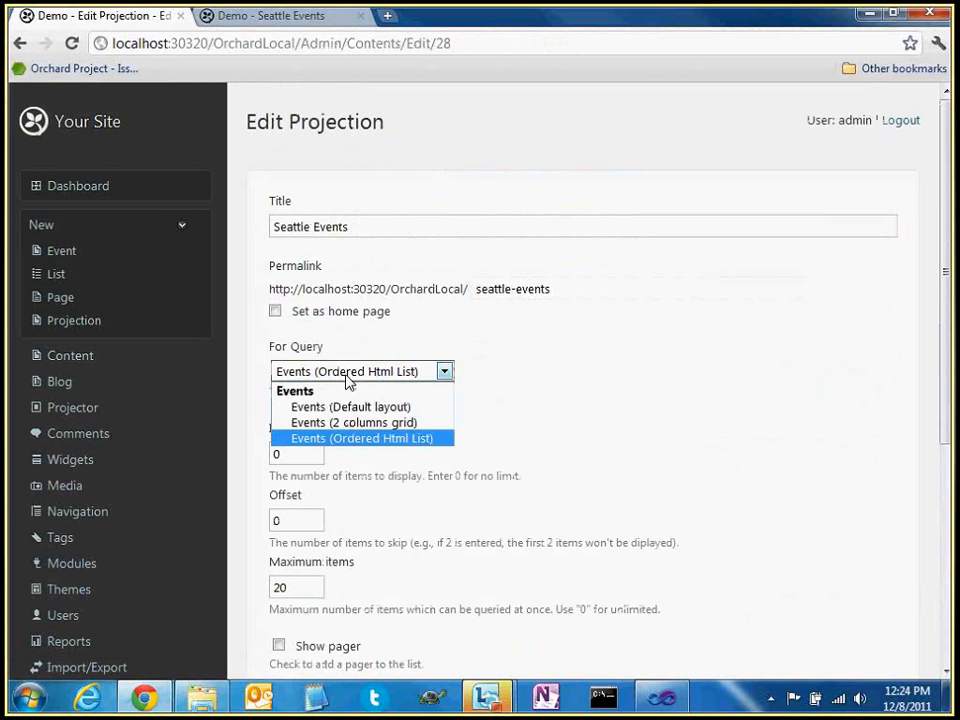
pyautogui.click(385, 430)
pyautogui.scroll(-5, 439, 452)
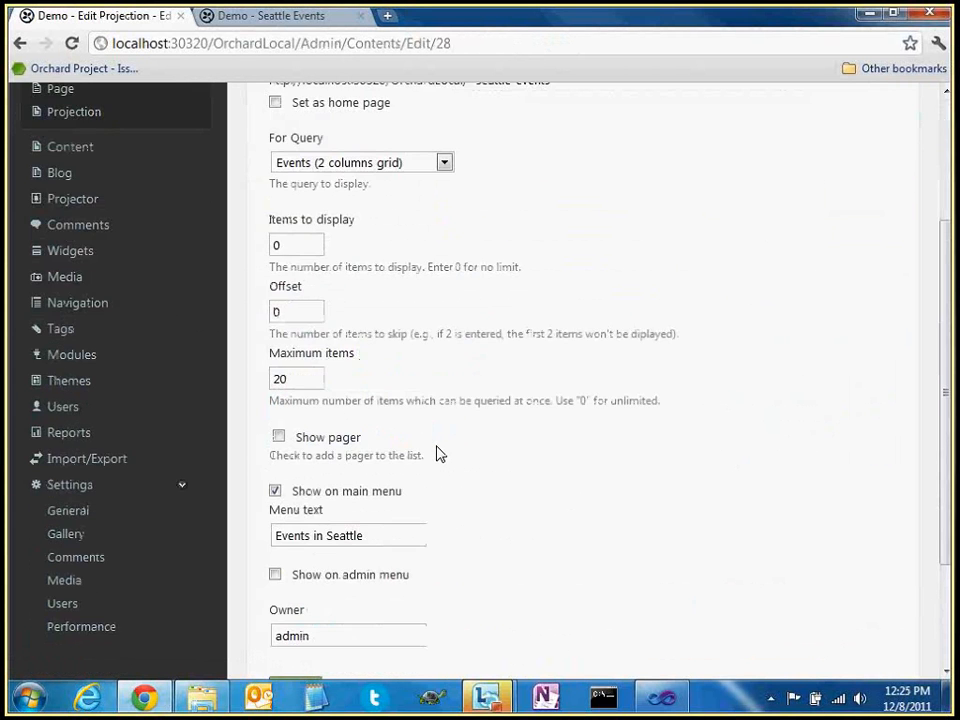
pyautogui.click(296, 550)
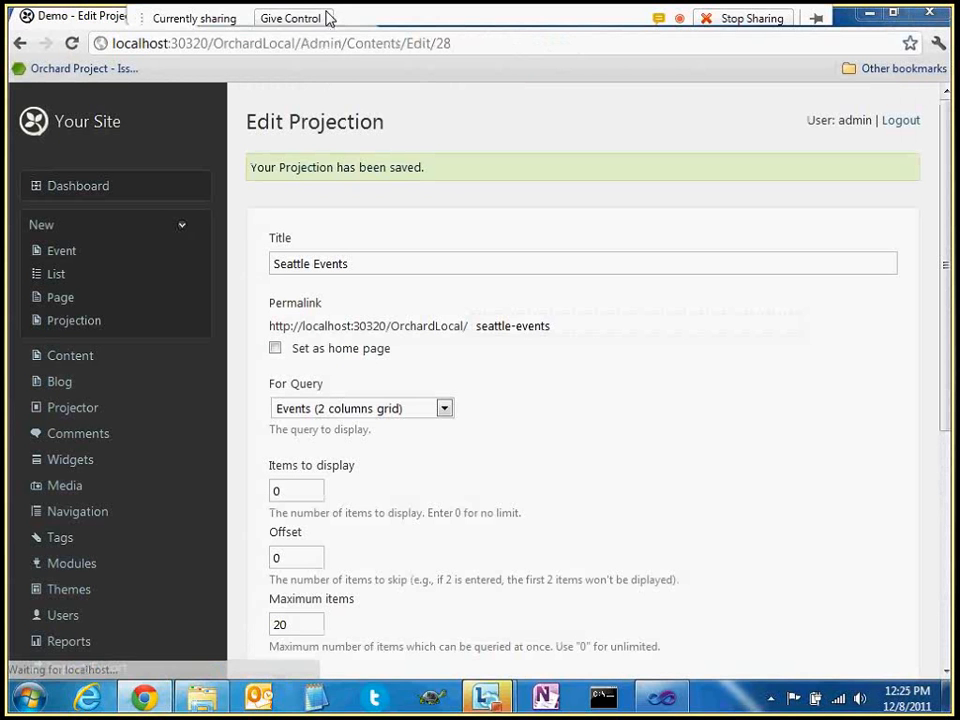
# Rearrange the browser tabs and return to the public Seattle Events page
pyautogui.click(326, 18)
pyautogui.click(103, 30)
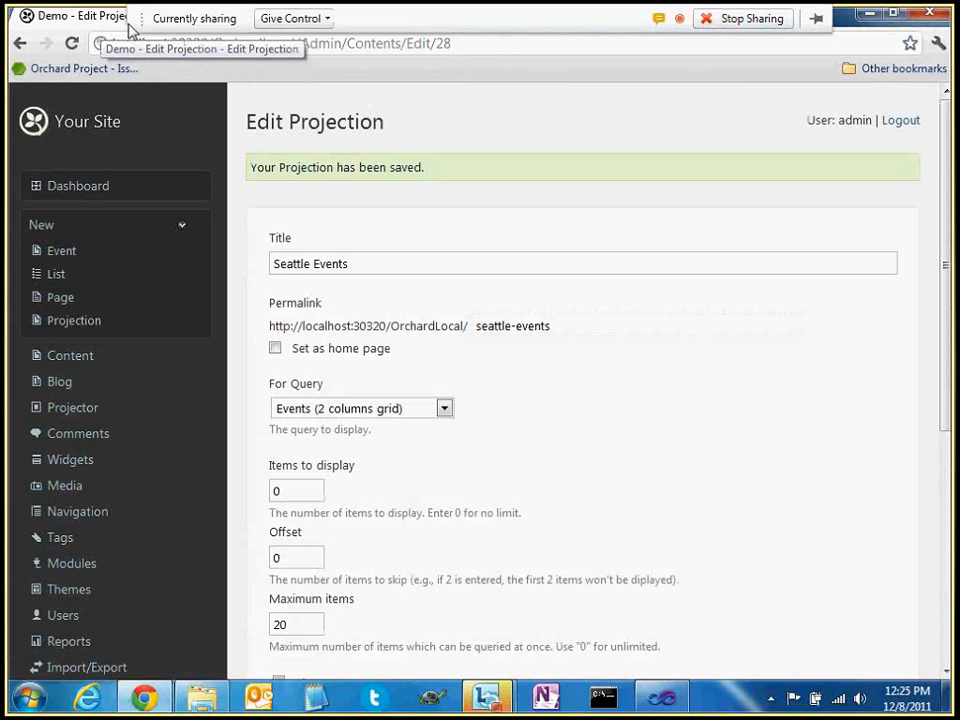
pyautogui.moveTo(138, 20); pyautogui.dragTo(252, 20)
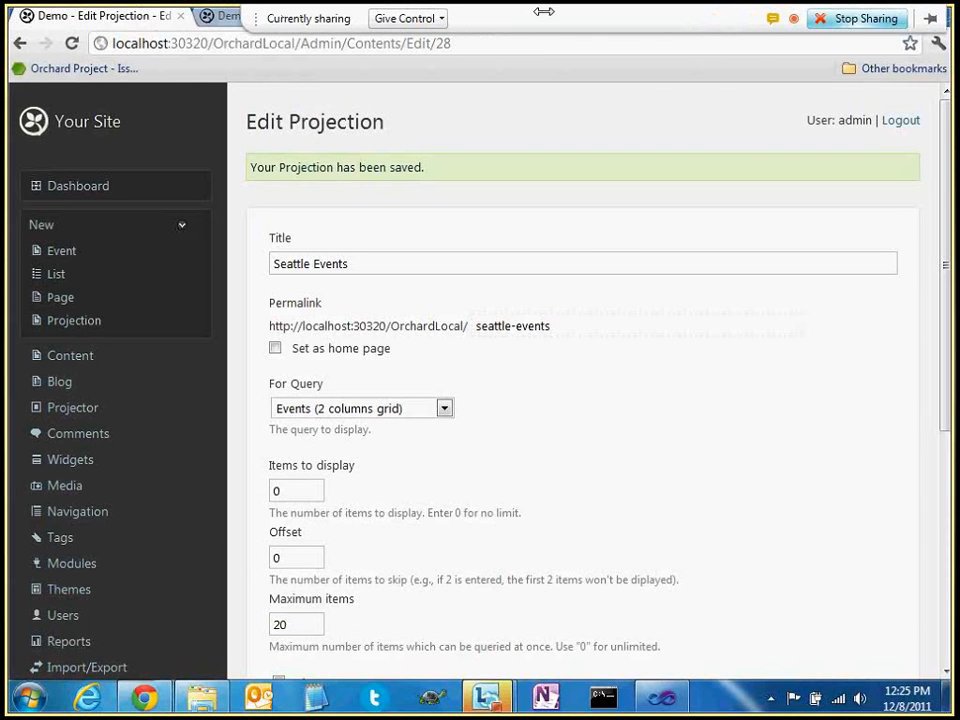
pyautogui.click(225, 18)
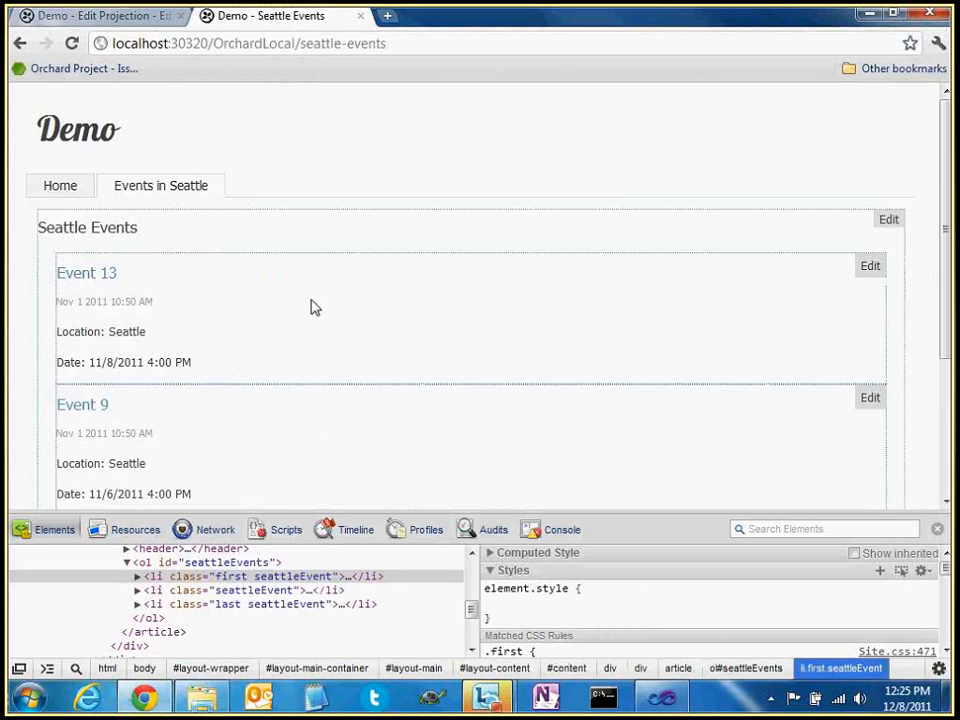
# Reload the Seattle Events page to see the events in the new grid
pyautogui.press('F5')
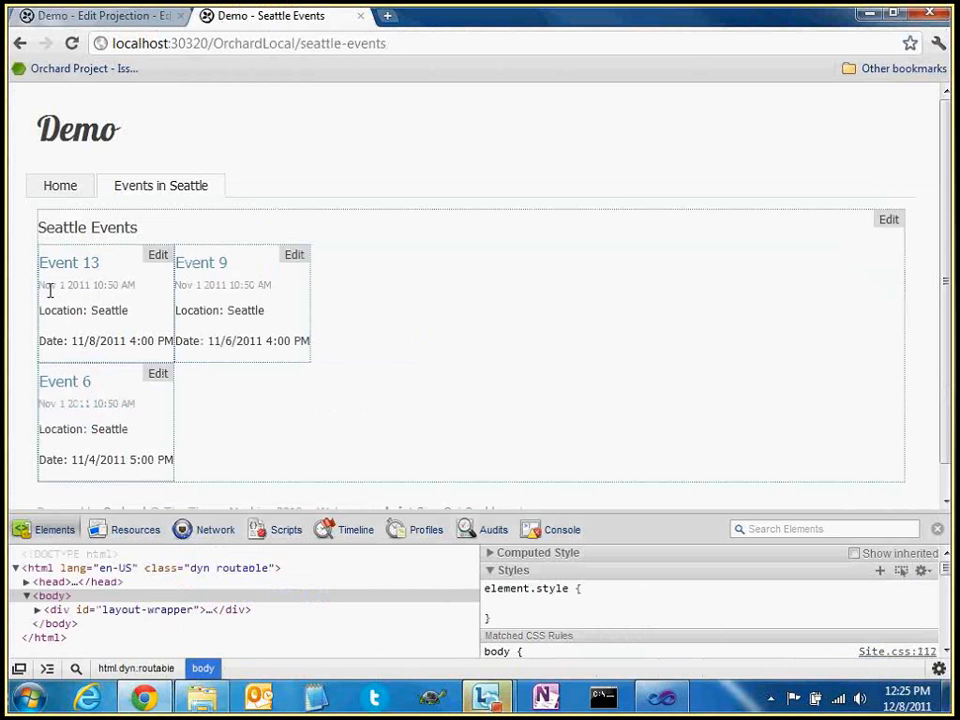
pyautogui.moveTo(291, 341); pyautogui.dragTo(255, 298)
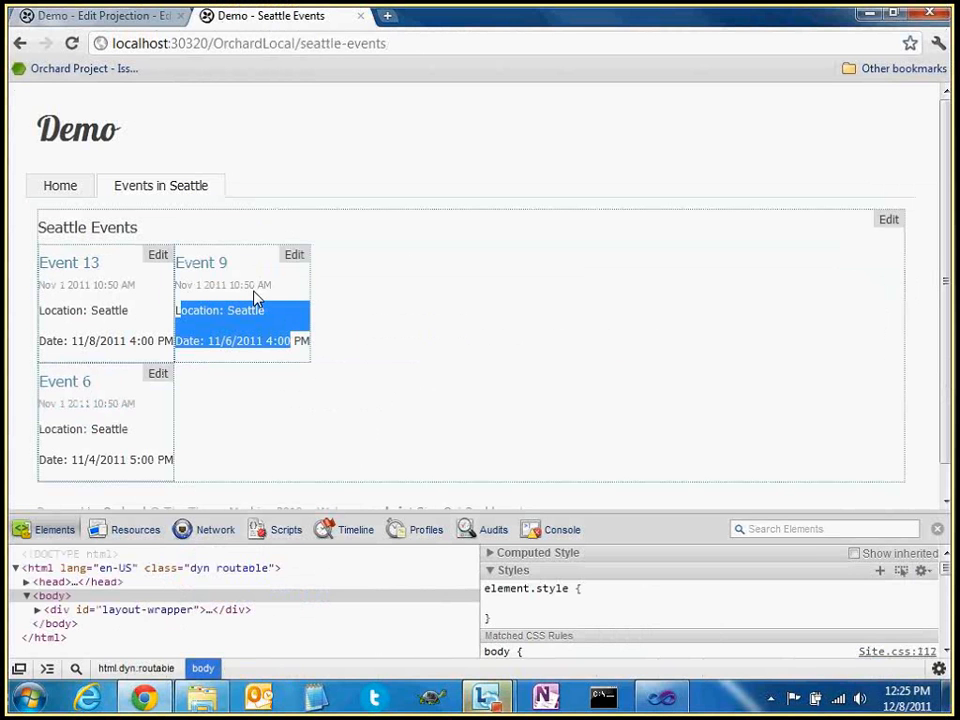
pyautogui.click(48, 430)
# Inspect the grid markup, expanding the table and its first row's two cells
pyautogui.rightClick(242, 355)
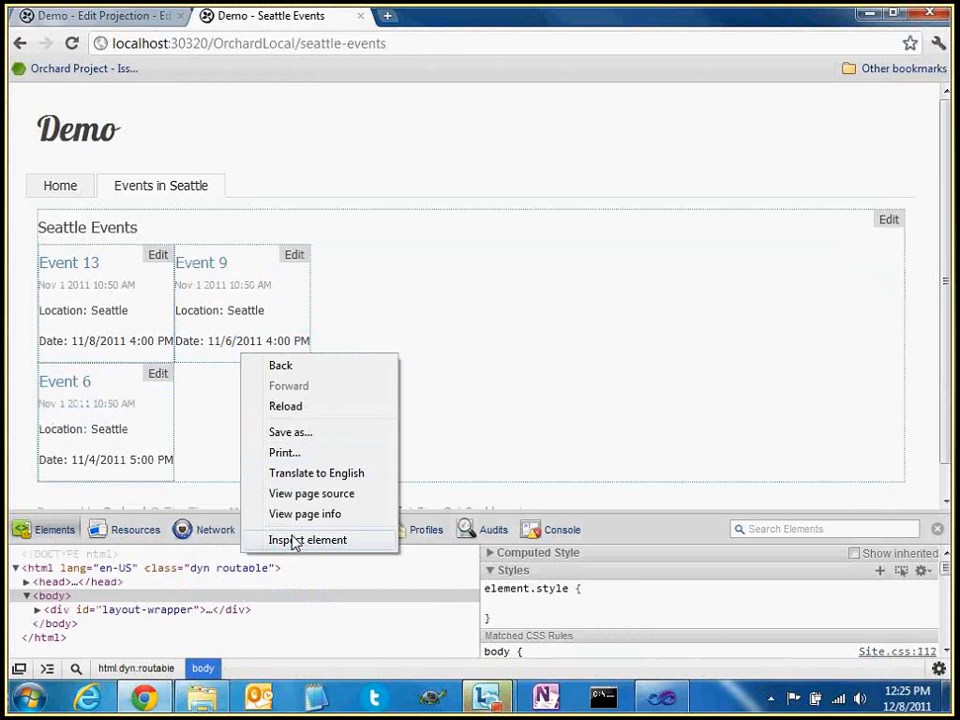
pyautogui.click(295, 540)
pyautogui.click(160, 581)
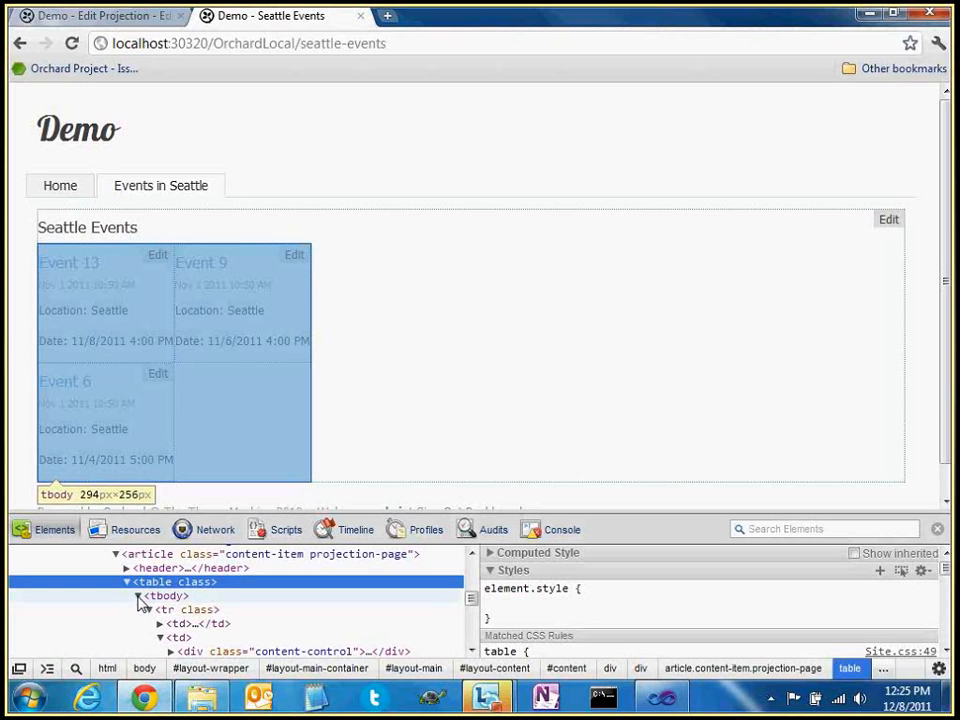
pyautogui.click(160, 609)
pyautogui.click(148, 609)
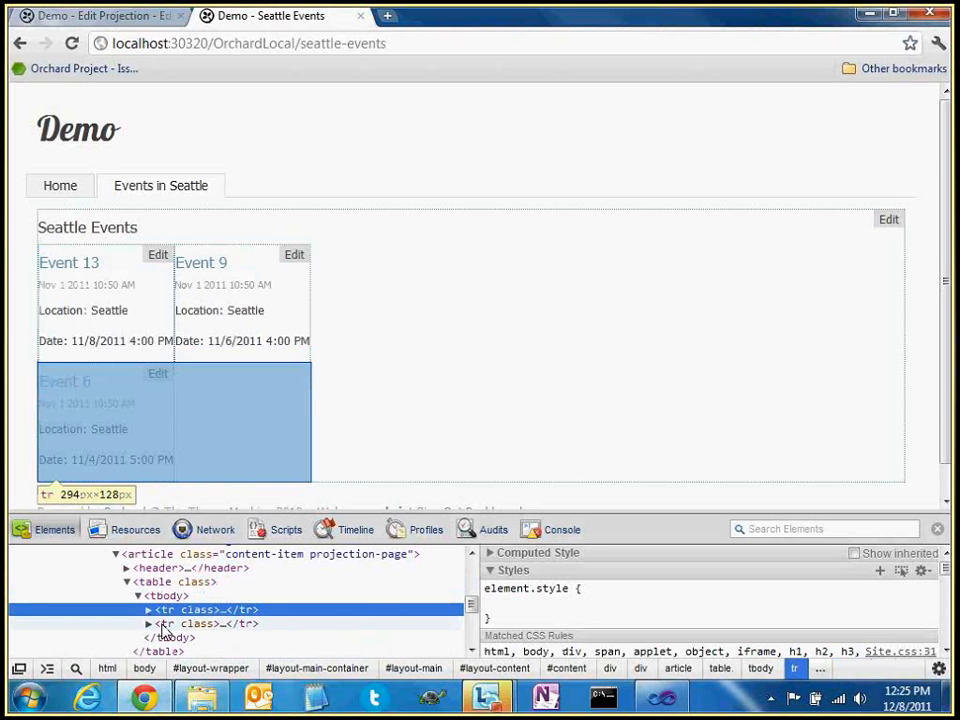
pyautogui.click(148, 609)
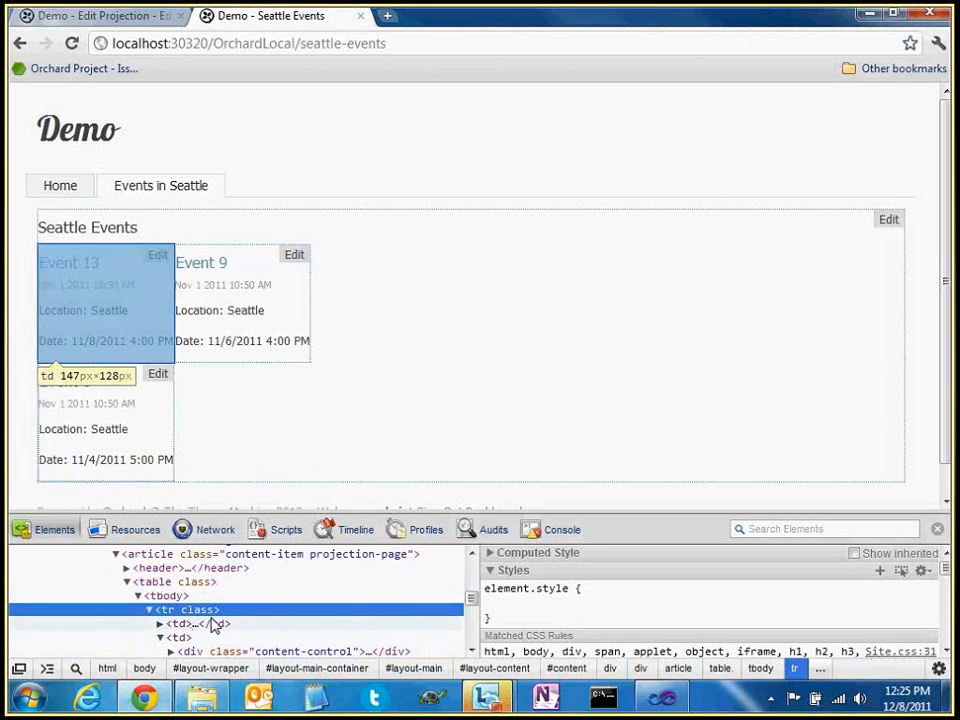
pyautogui.click(148, 15)
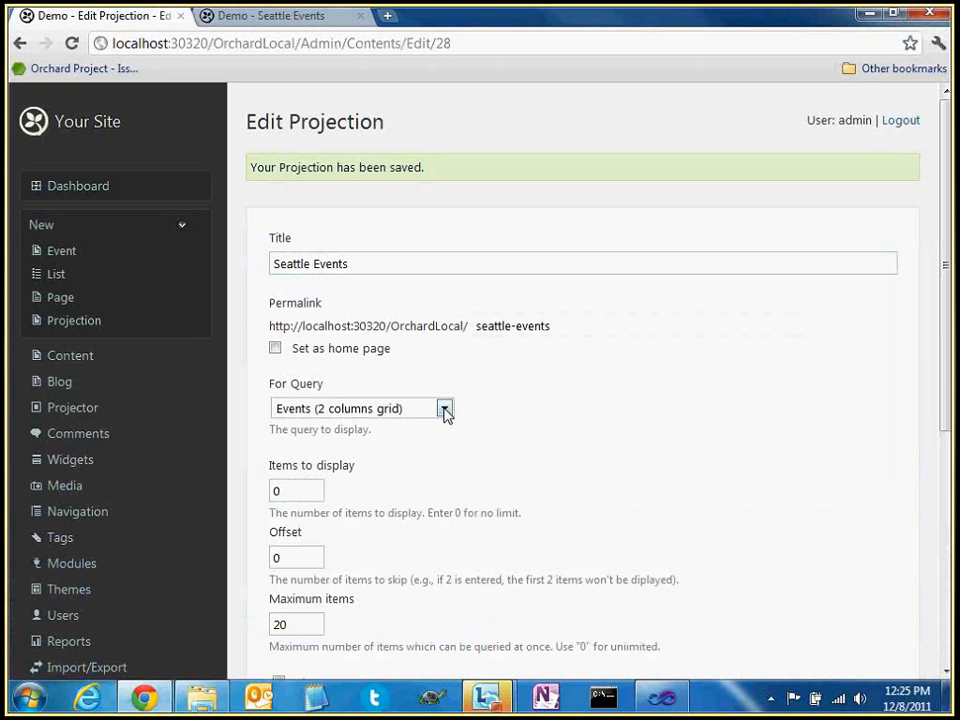
# Re-save the projection and open the Events query's 2 columns grid layout for editing
pyautogui.scroll(-3, 543, 470)
pyautogui.scroll(-1, 543, 470)
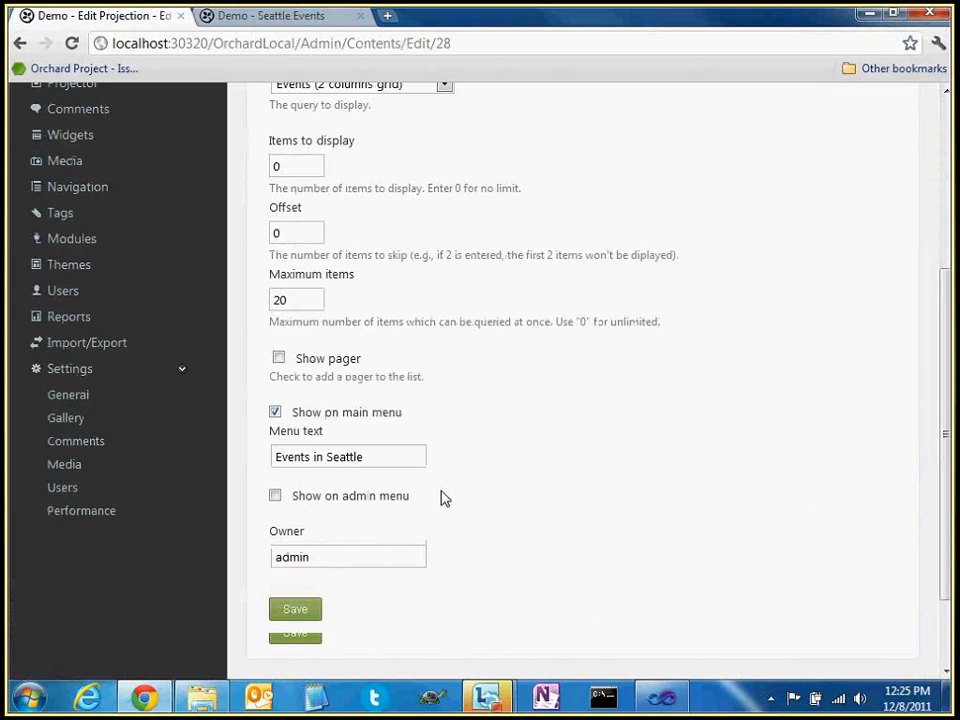
pyautogui.click(296, 609)
pyautogui.click(200, 362)
pyautogui.click(391, 353)
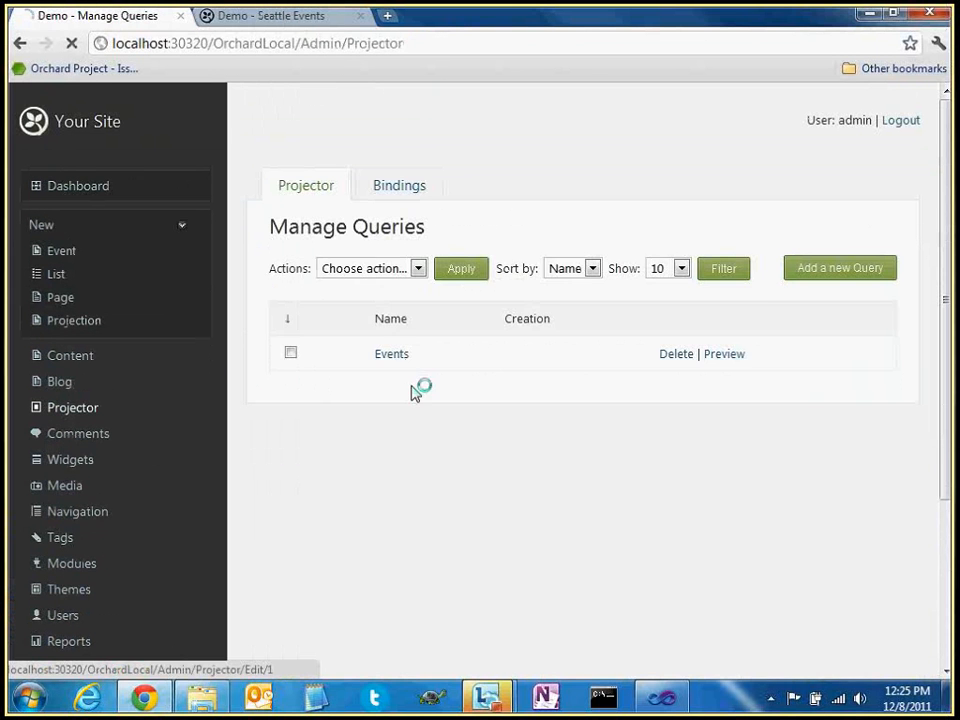
pyautogui.scroll(-2, 484, 460)
pyautogui.moveTo(281, 484); pyautogui.dragTo(363, 491)
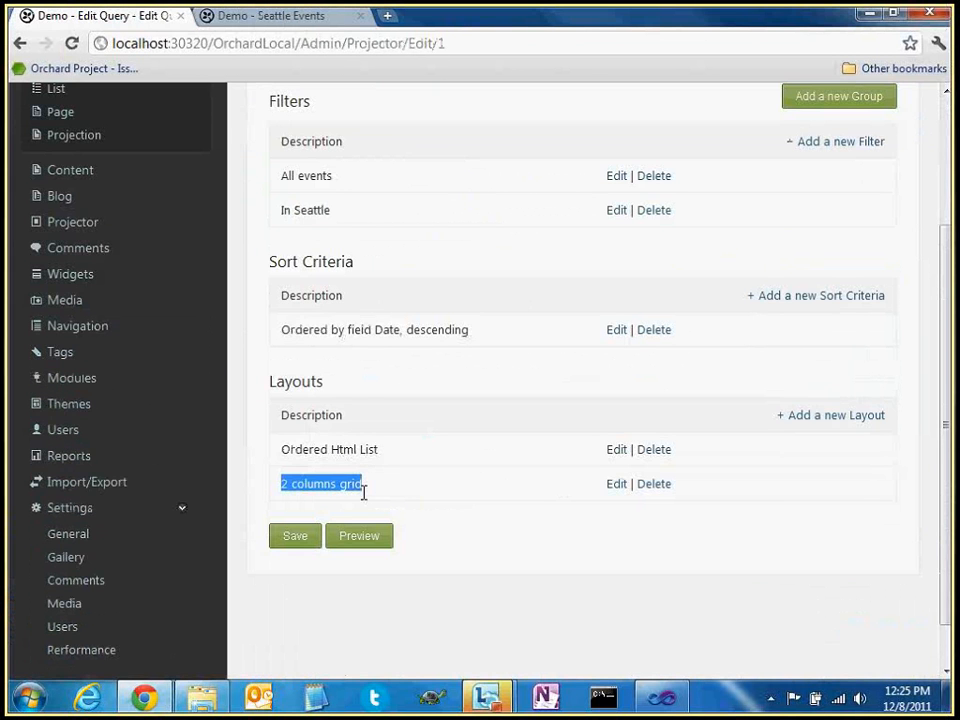
pyautogui.click(619, 489)
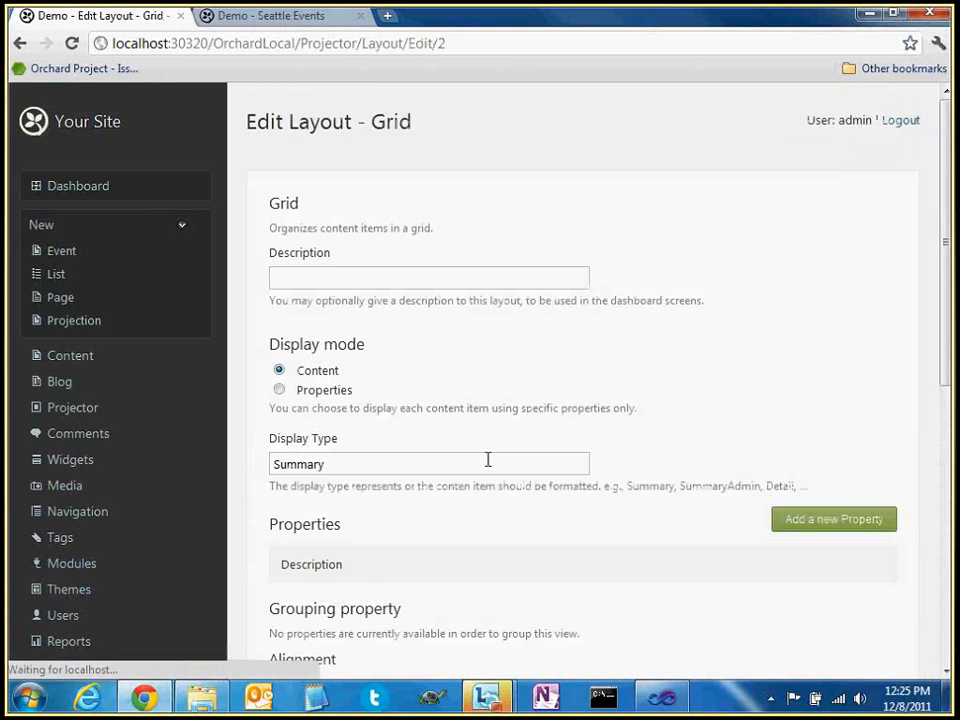
# Locate and select the Summary display type value in the grid layout editor
pyautogui.scroll(-3, 428, 477)
pyautogui.scroll(-2, 428, 477)
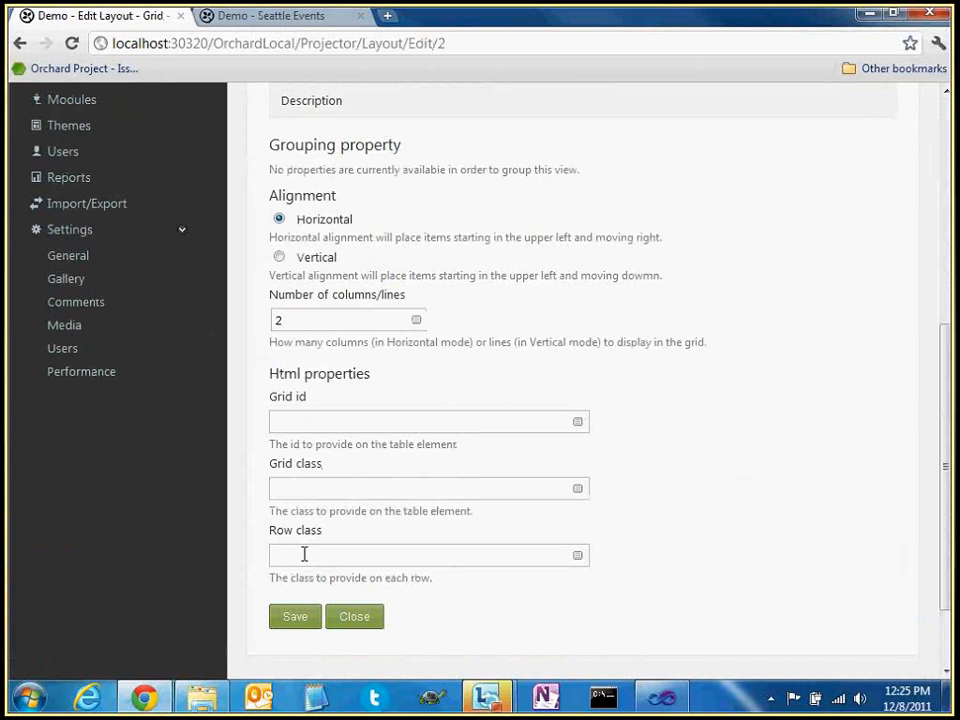
pyautogui.click(296, 420)
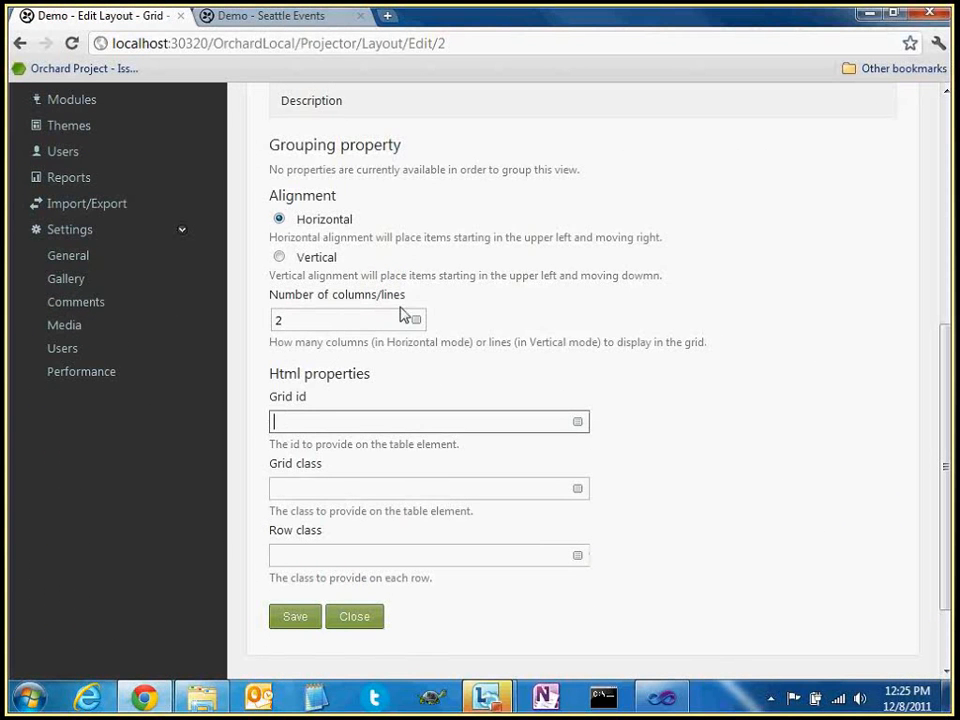
pyautogui.scroll(3, 480, 412)
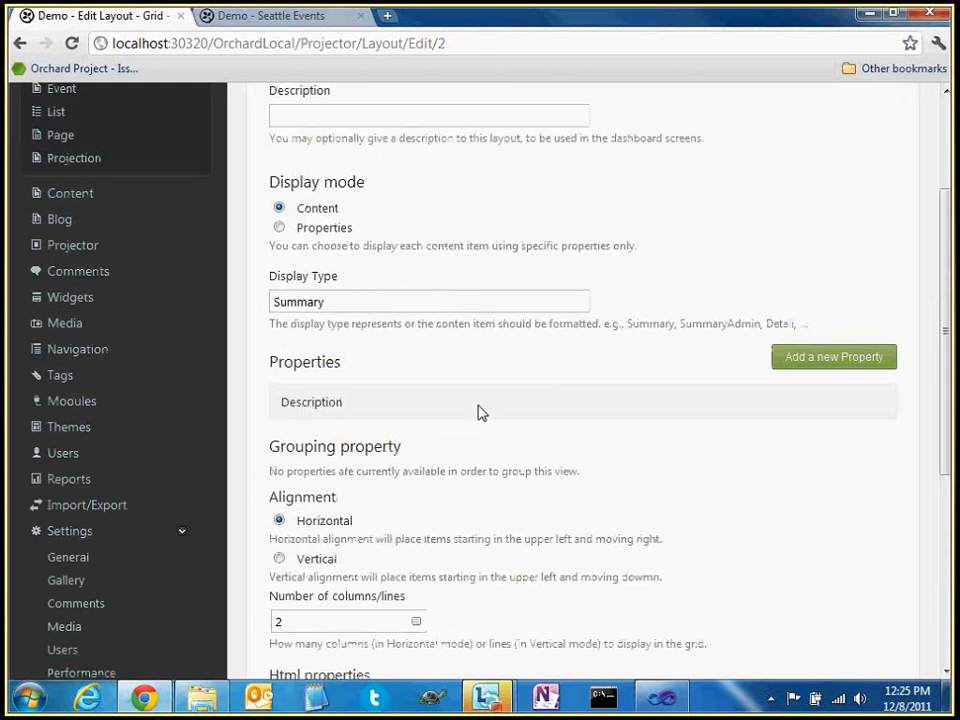
pyautogui.scroll(2, 478, 412)
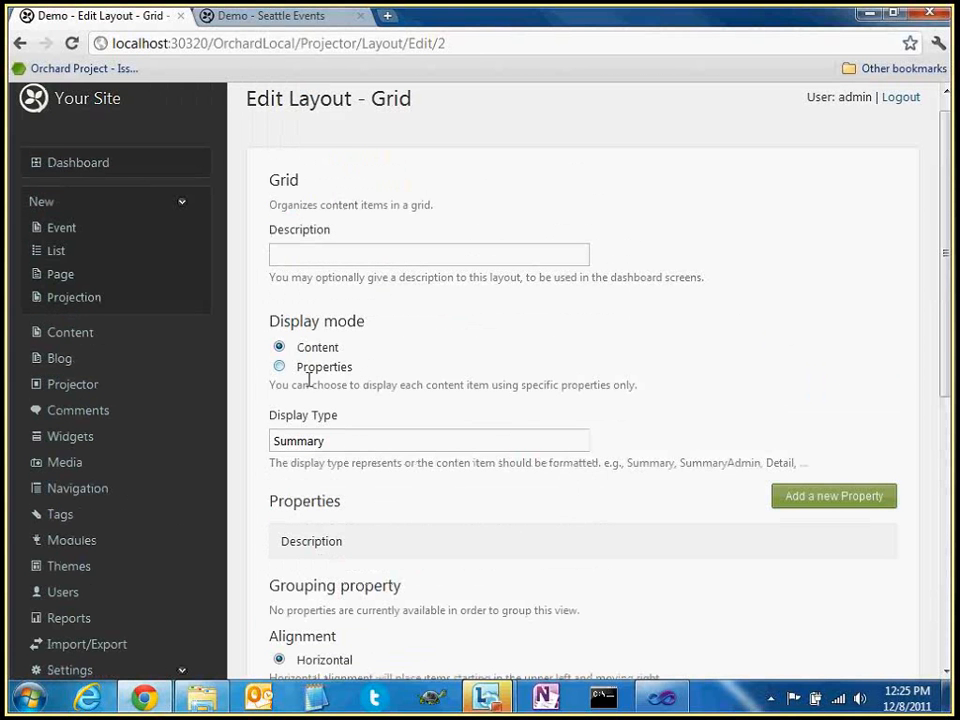
pyautogui.doubleClick(280, 441)
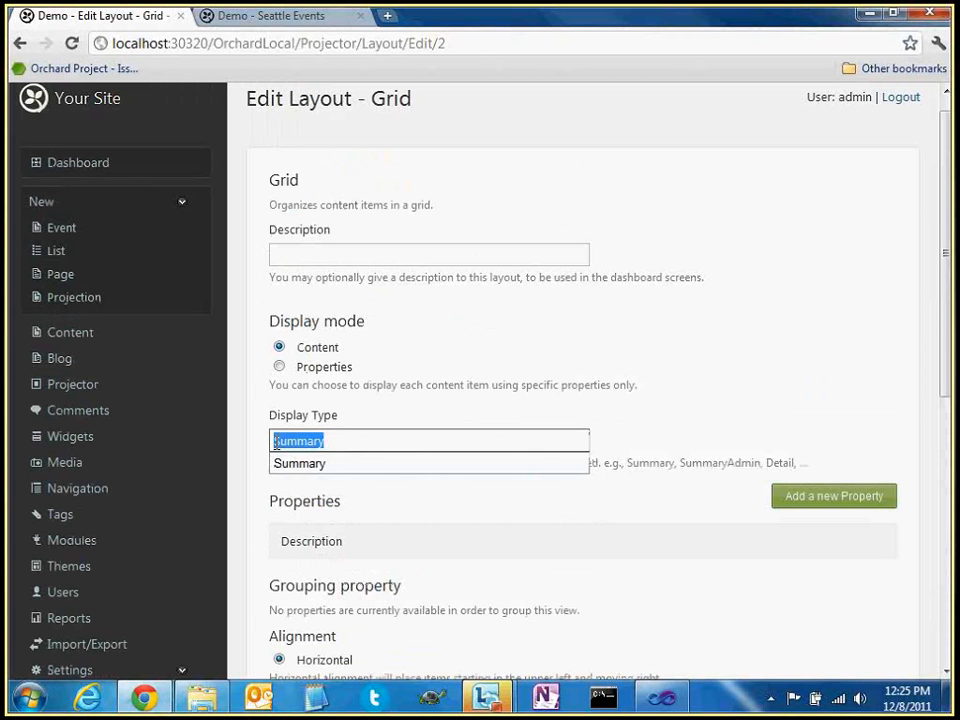
pyautogui.doubleClick(329, 441)
pyautogui.click(321, 22)
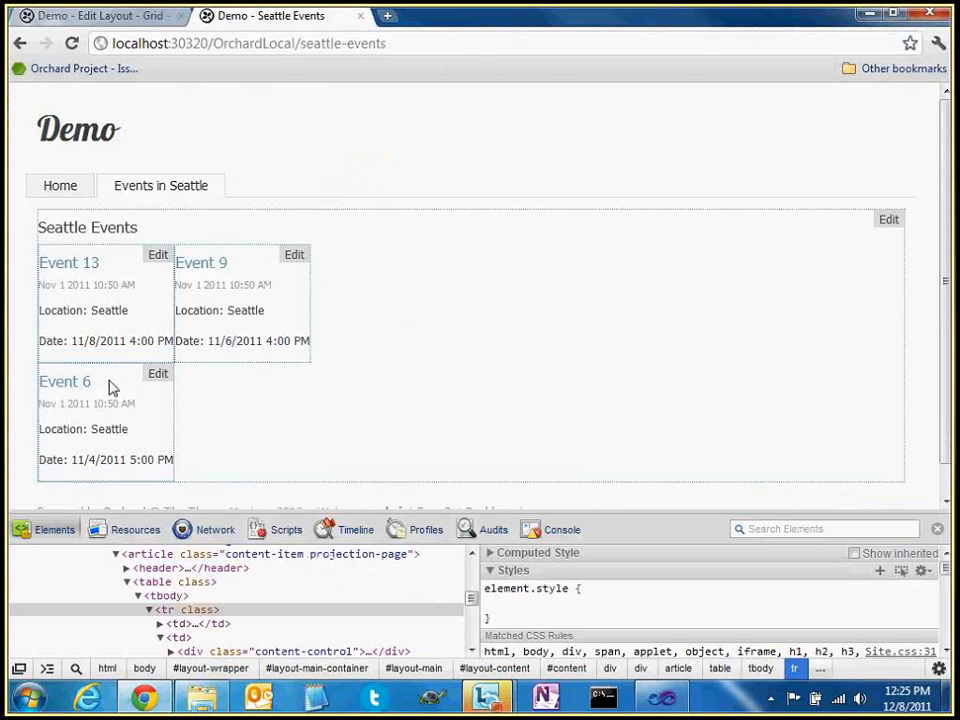
pyautogui.click(124, 22)
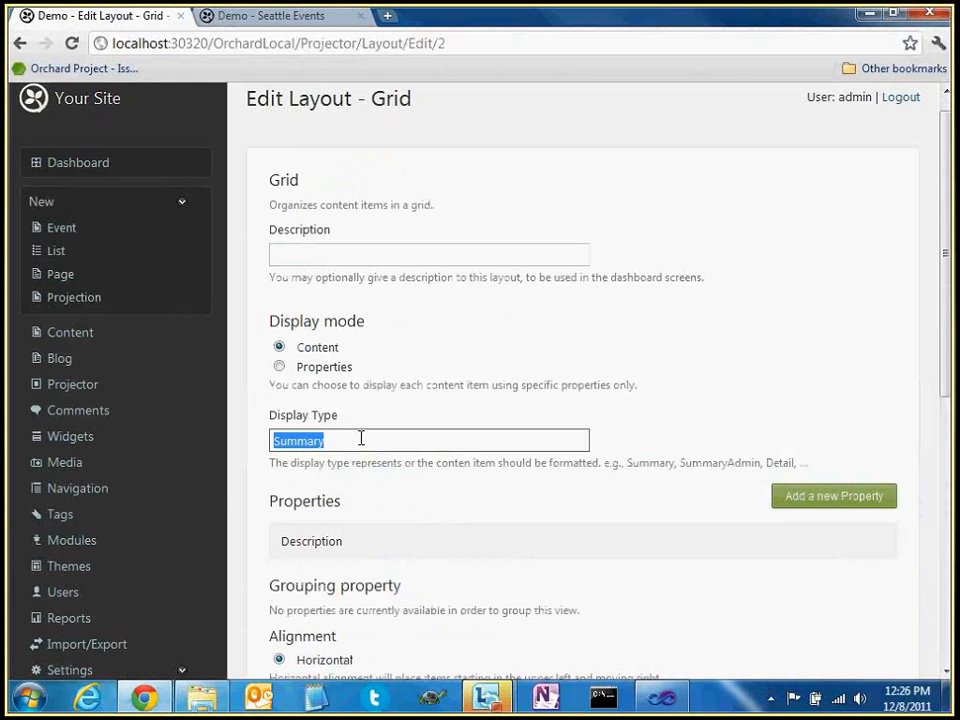
# Replace Display Type Summary with Detail and save the grid layout
pyautogui.doubleClick(300, 441)
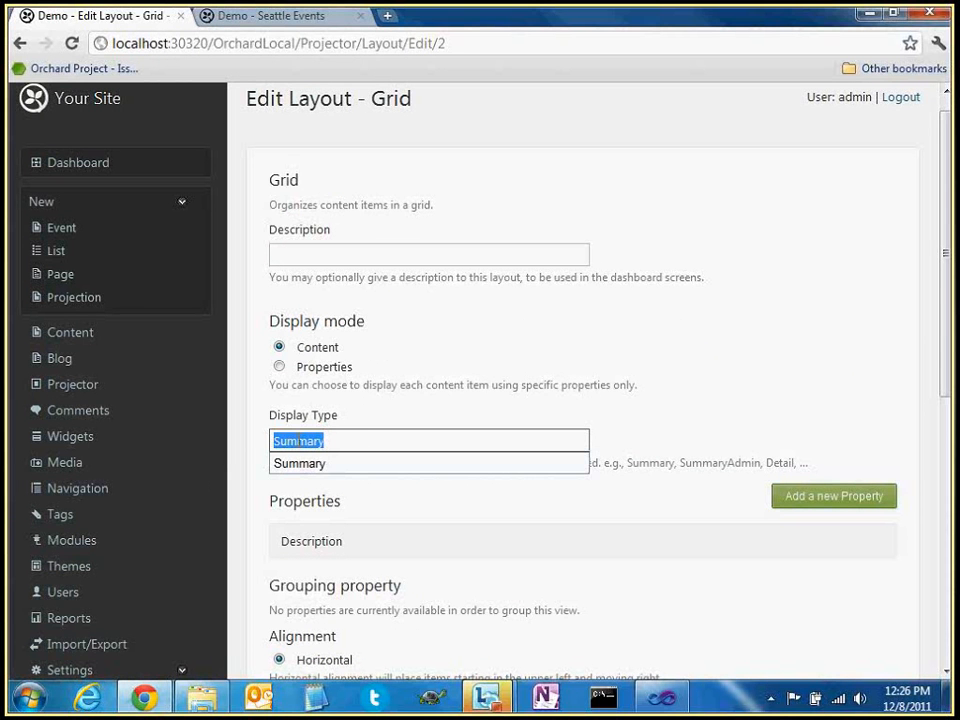
pyautogui.write('Detail')
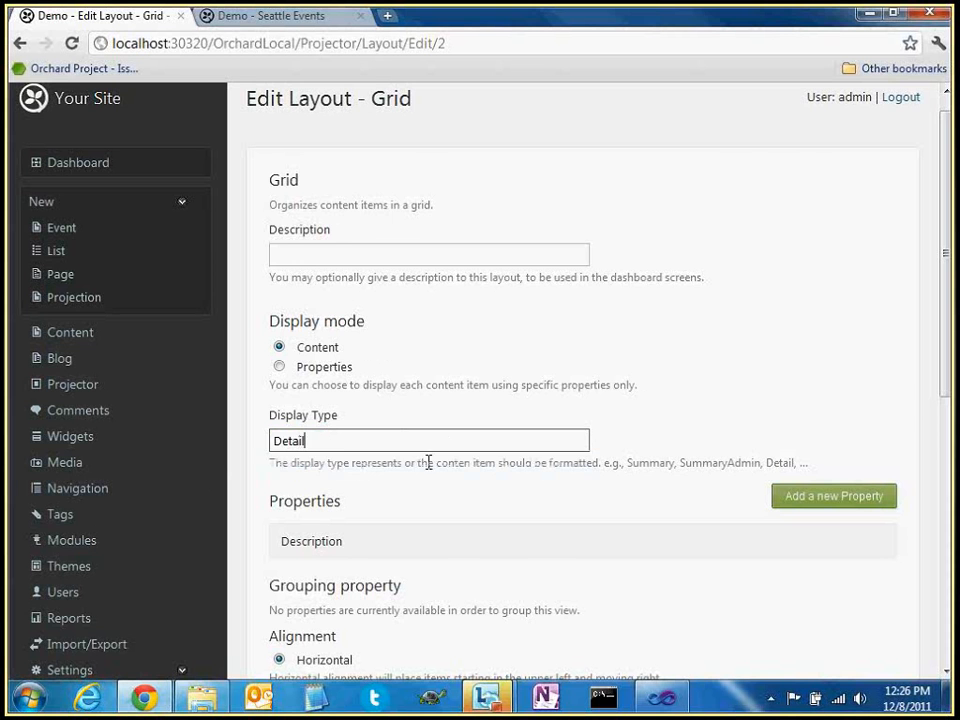
pyautogui.scroll(-1, 425, 475)
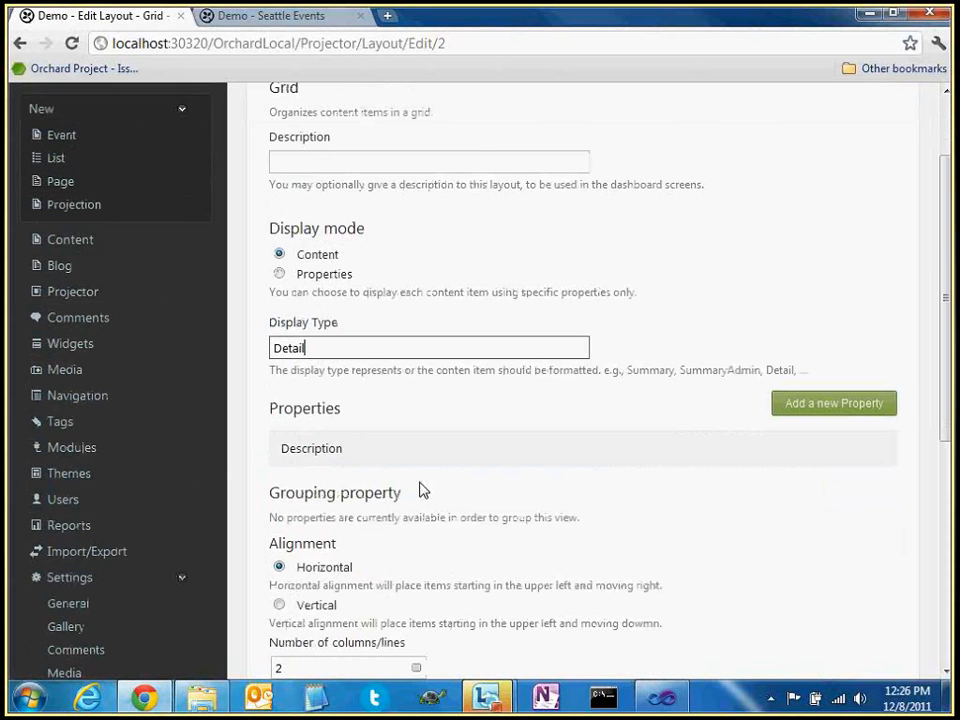
pyautogui.scroll(-5, 421, 489)
pyautogui.click(308, 518)
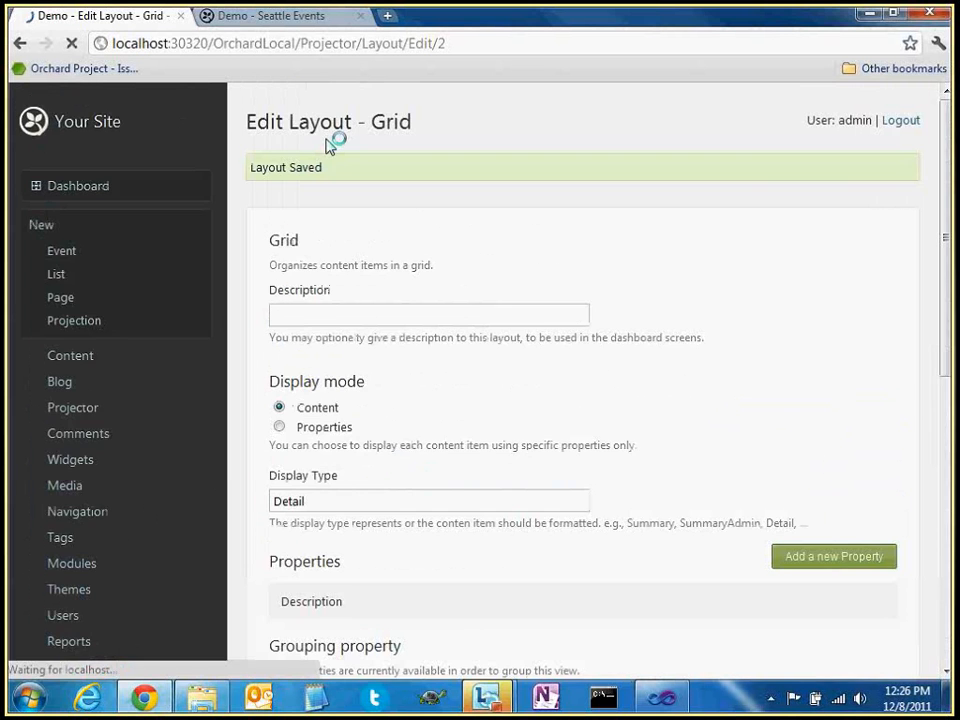
pyautogui.click(298, 16)
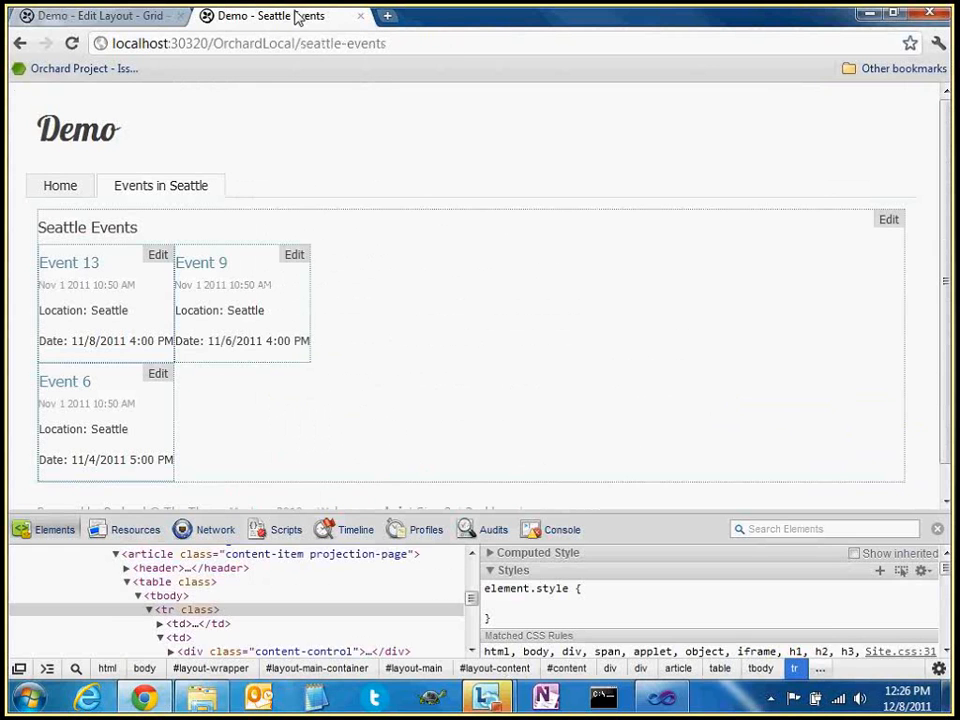
# Reload the Seattle Events page and select the Event 13 and Event 9 cell texts
pyautogui.press('F5')
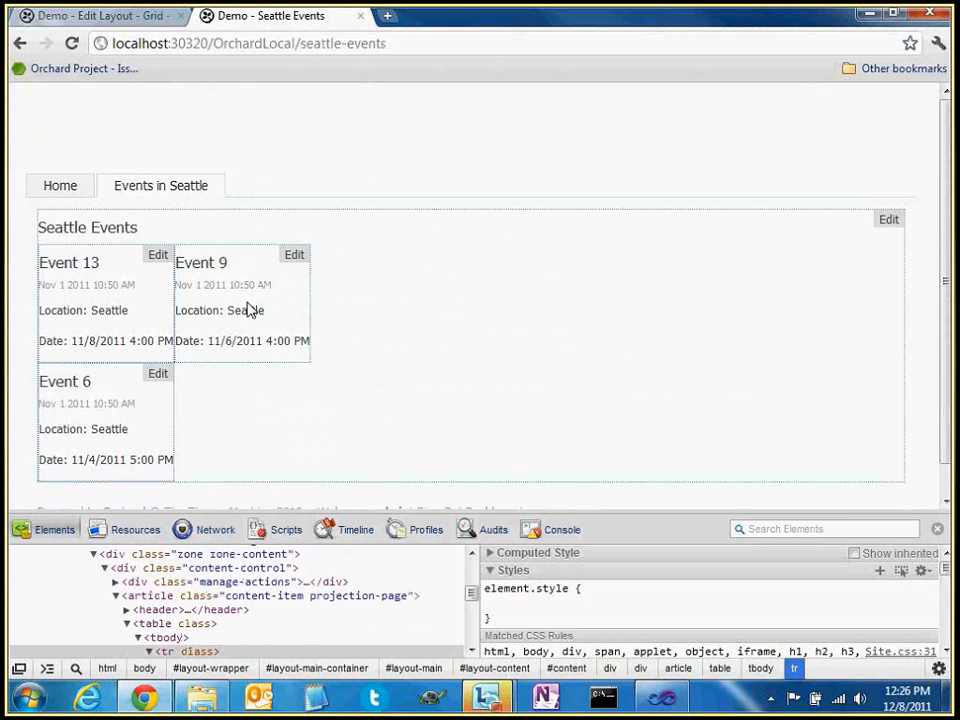
pyautogui.moveTo(40, 260); pyautogui.dragTo(170, 344)
pyautogui.click(179, 259)
pyautogui.moveTo(179, 259); pyautogui.dragTo(308, 341)
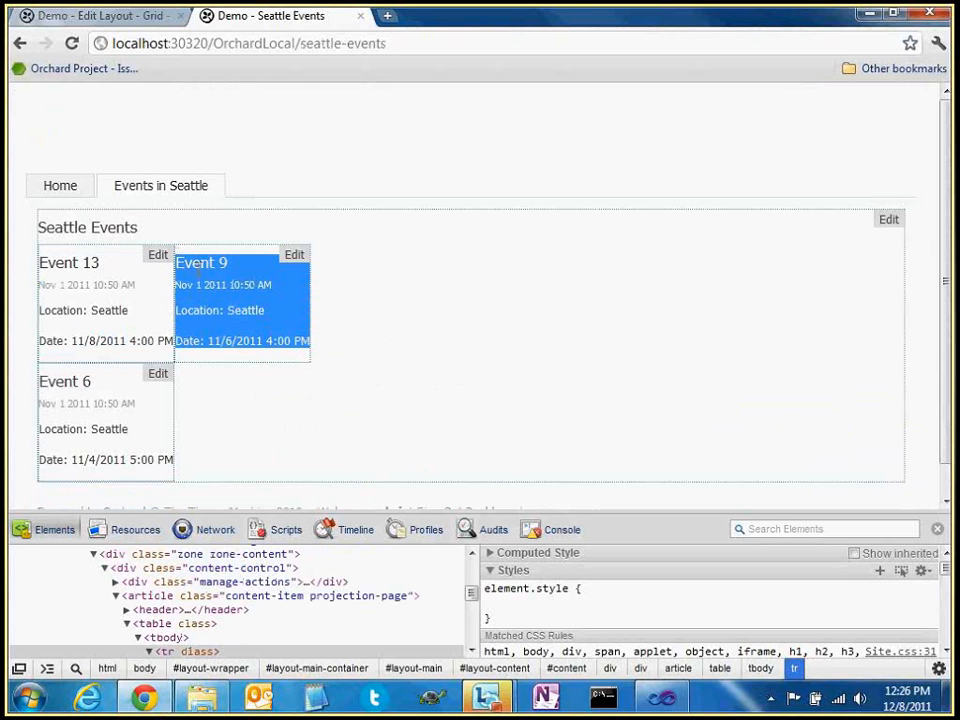
pyautogui.click(184, 280)
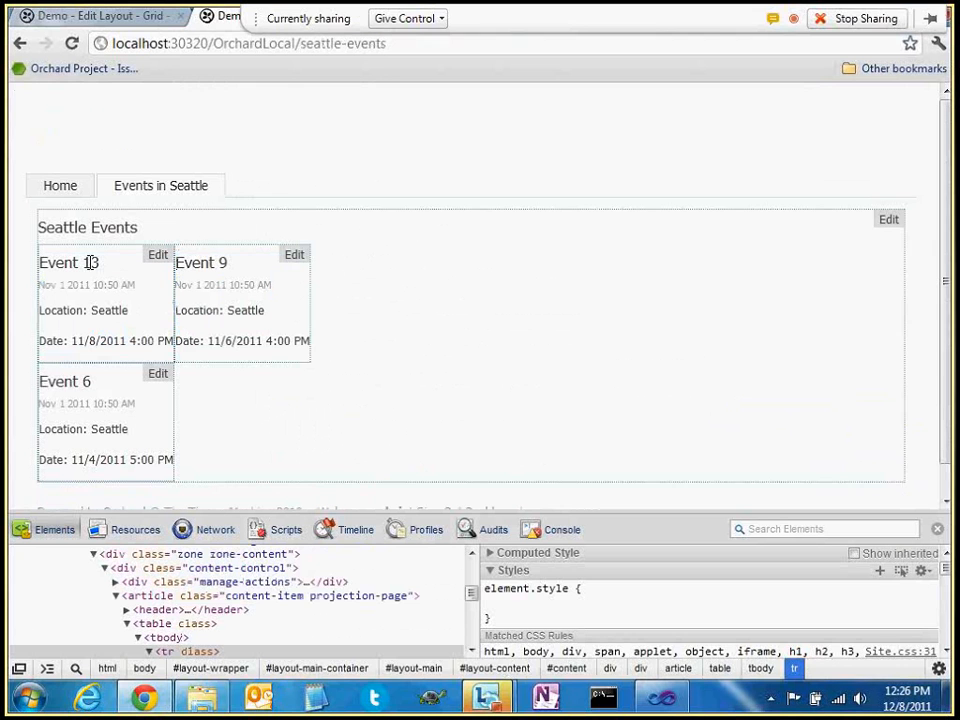
pyautogui.moveTo(39, 262); pyautogui.dragTo(100, 267)
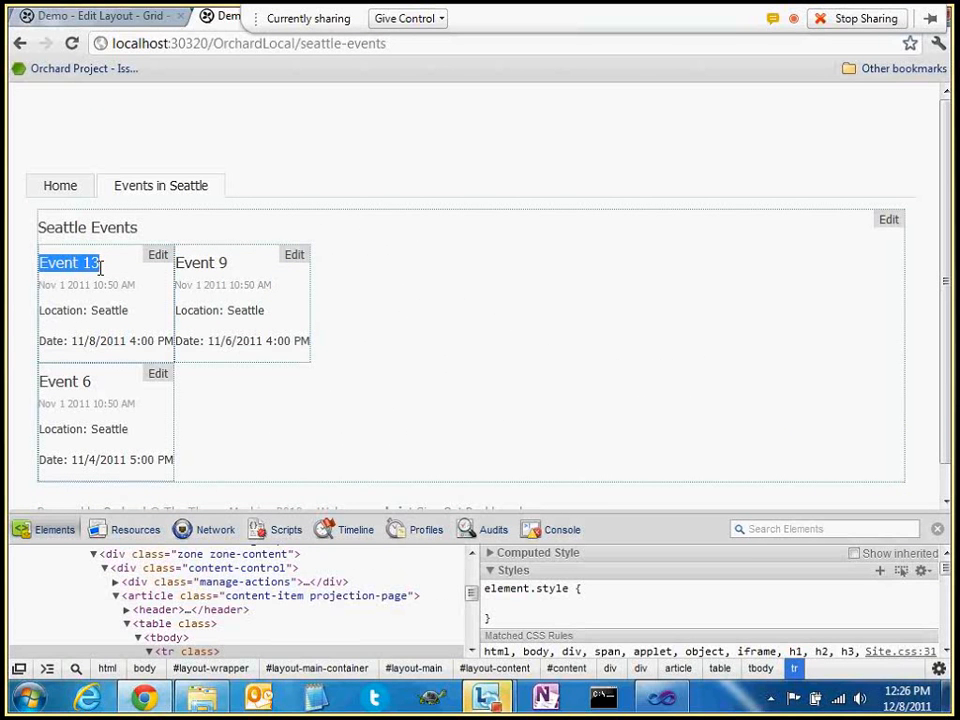
pyautogui.moveTo(178, 264); pyautogui.dragTo(256, 269)
pyautogui.click(273, 325)
pyautogui.moveTo(306, 341); pyautogui.dragTo(177, 264)
pyautogui.click(202, 286)
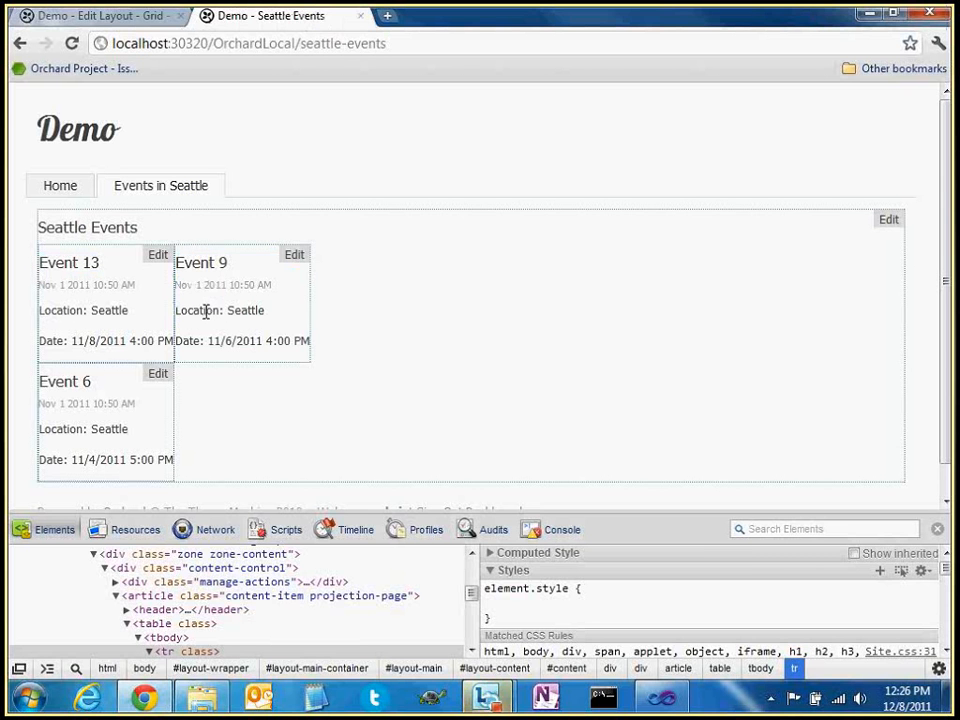
# Change the grid layout's Display Type from Detail to SeattleEvent
pyautogui.hotkey('ctrl', 'Tab')
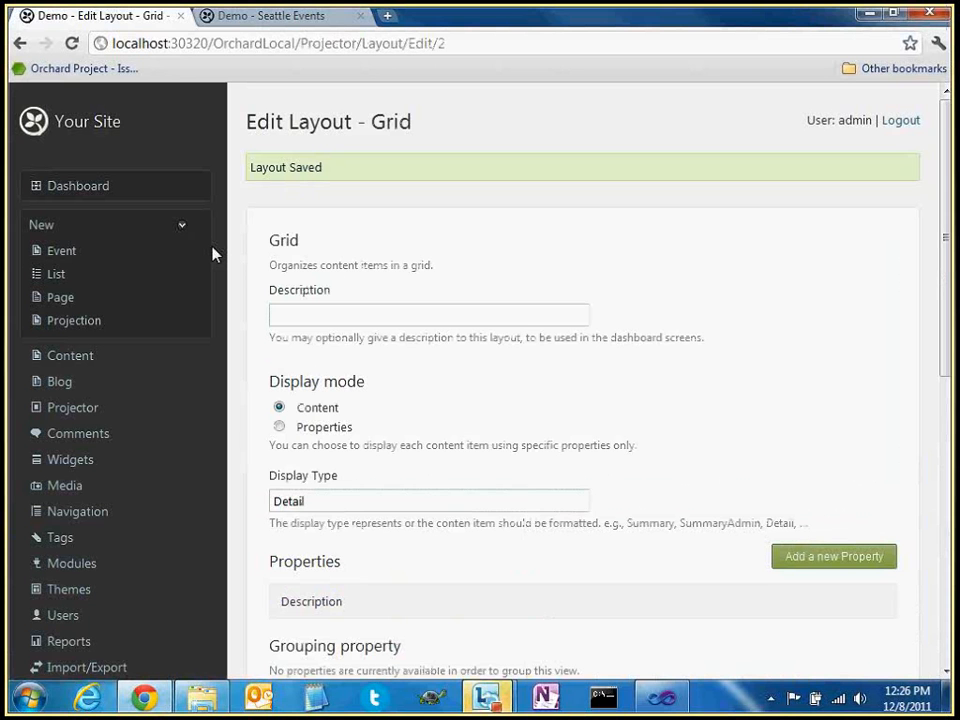
pyautogui.doubleClick(316, 504)
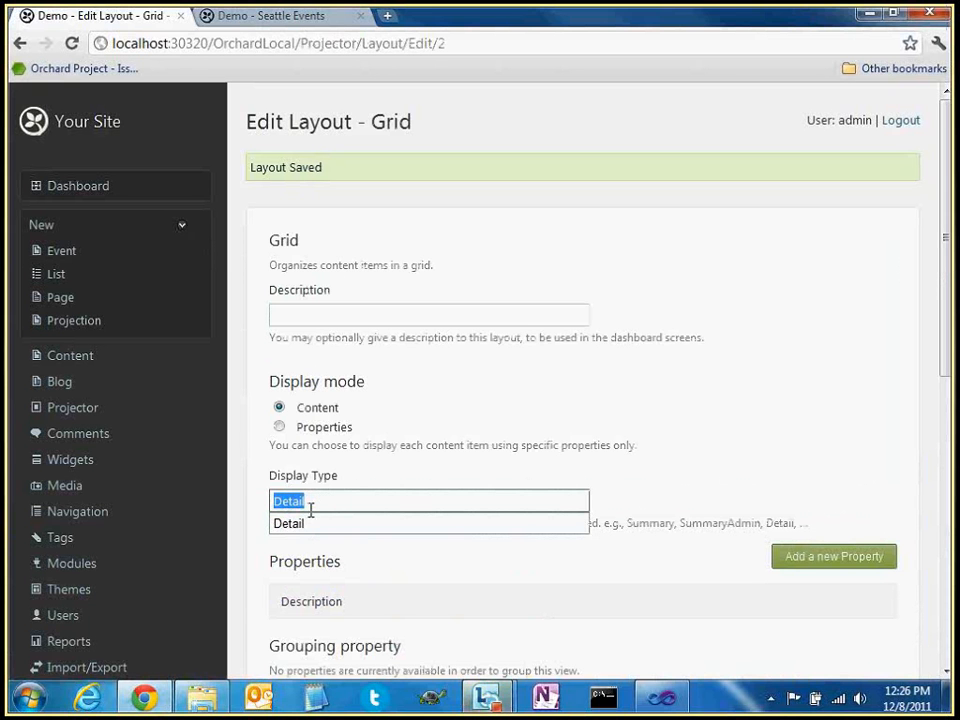
pyautogui.write('S')
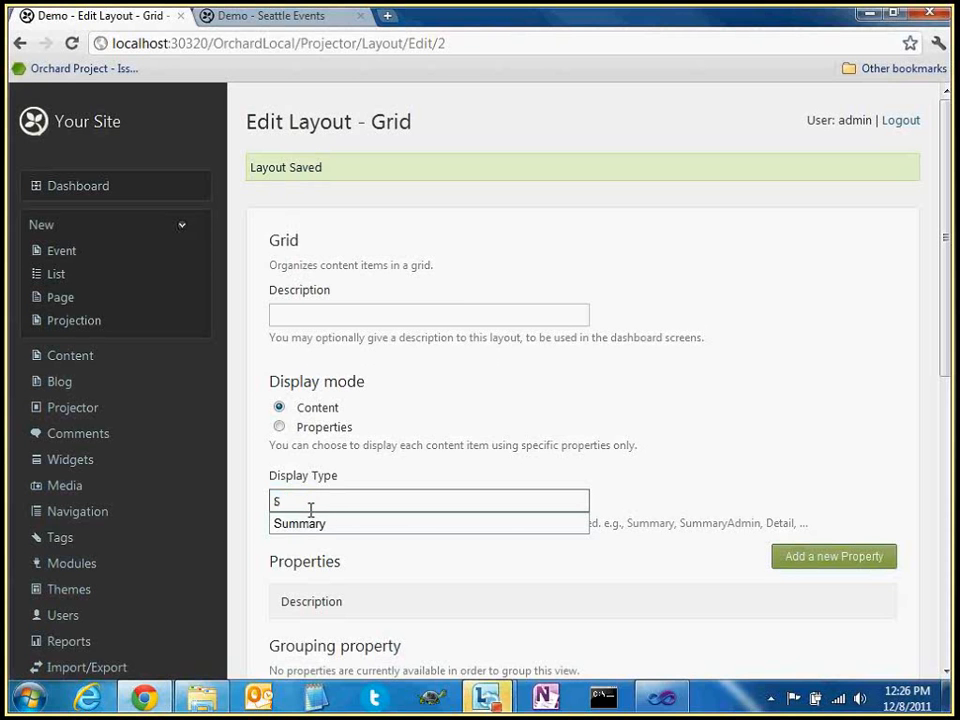
pyautogui.write('eattleEvent')
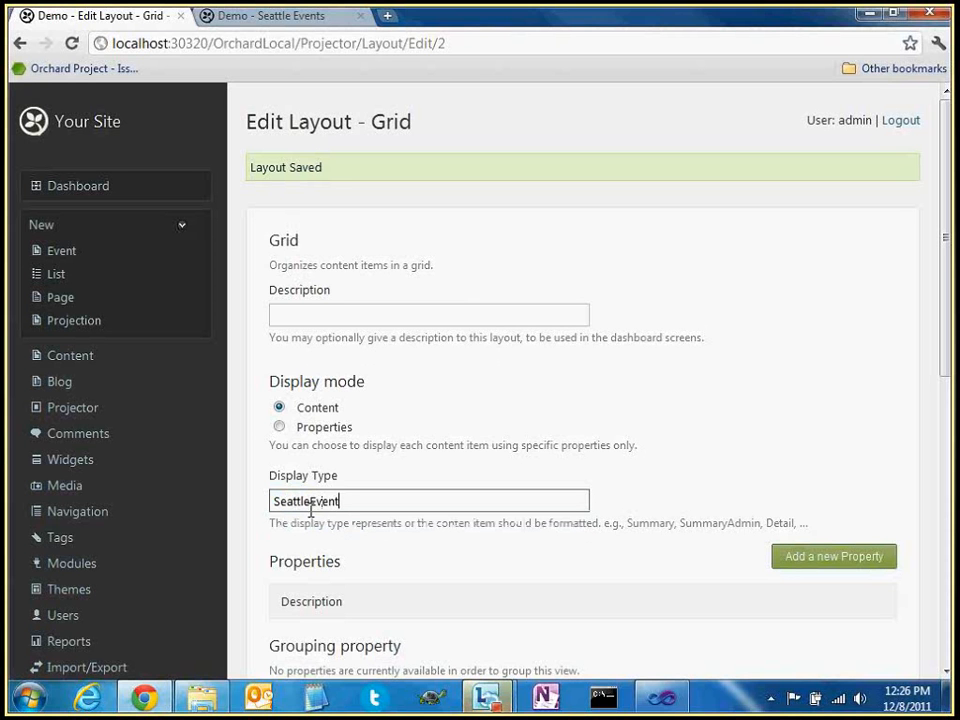
pyautogui.doubleClick(311, 508)
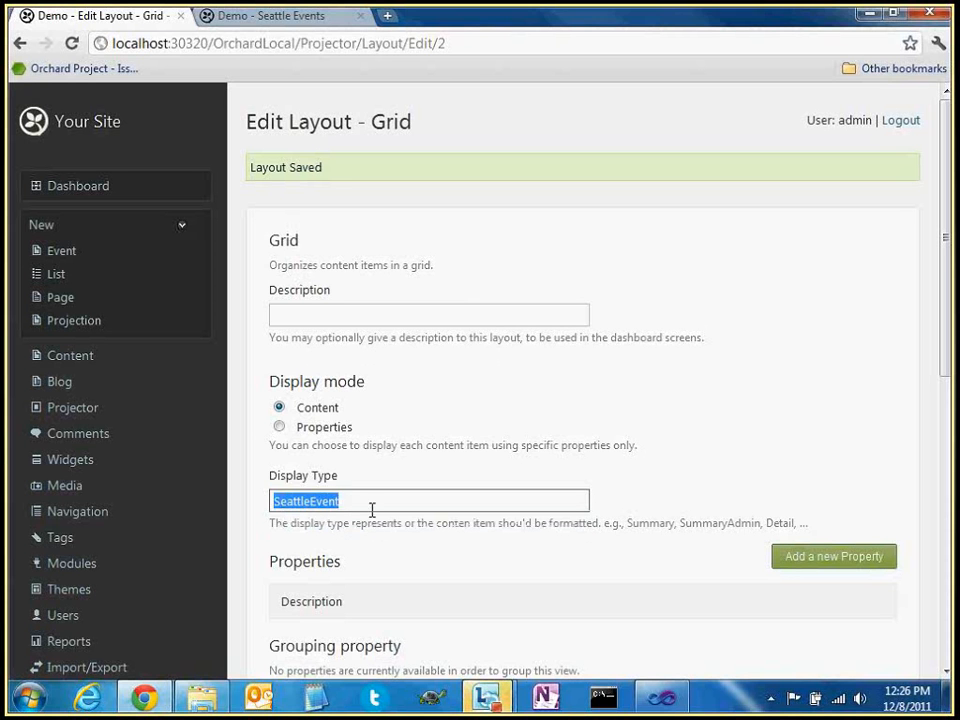
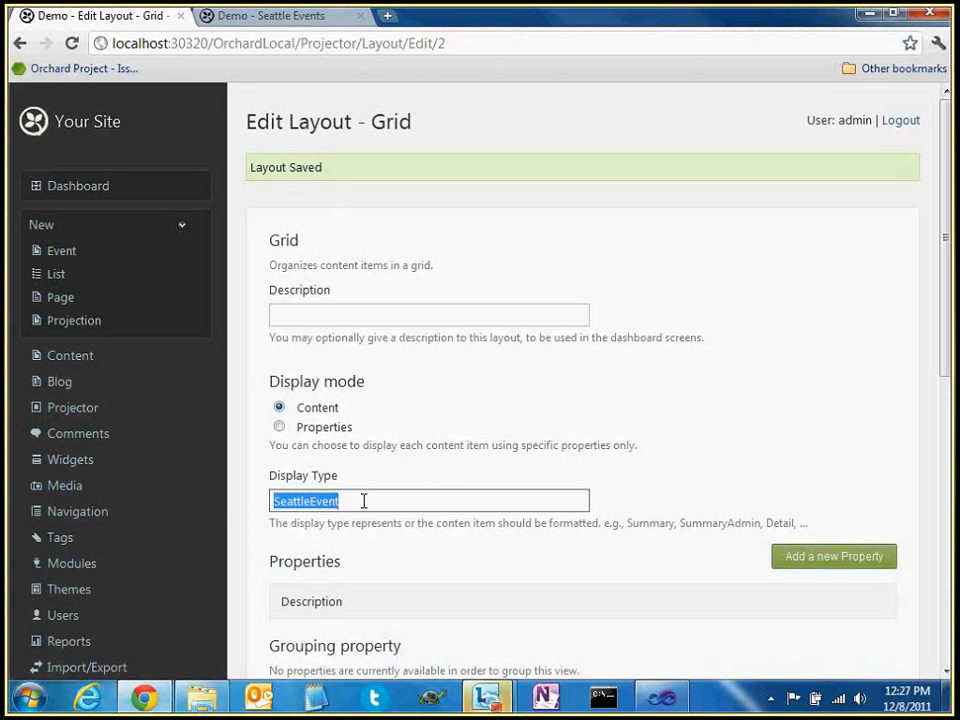
# Replace the grid layout's SeattleEvent display type with the Summary suggestion and save the layout
pyautogui.click(363, 501)
pyautogui.doubleClick(311, 495)
pyautogui.click(369, 496)
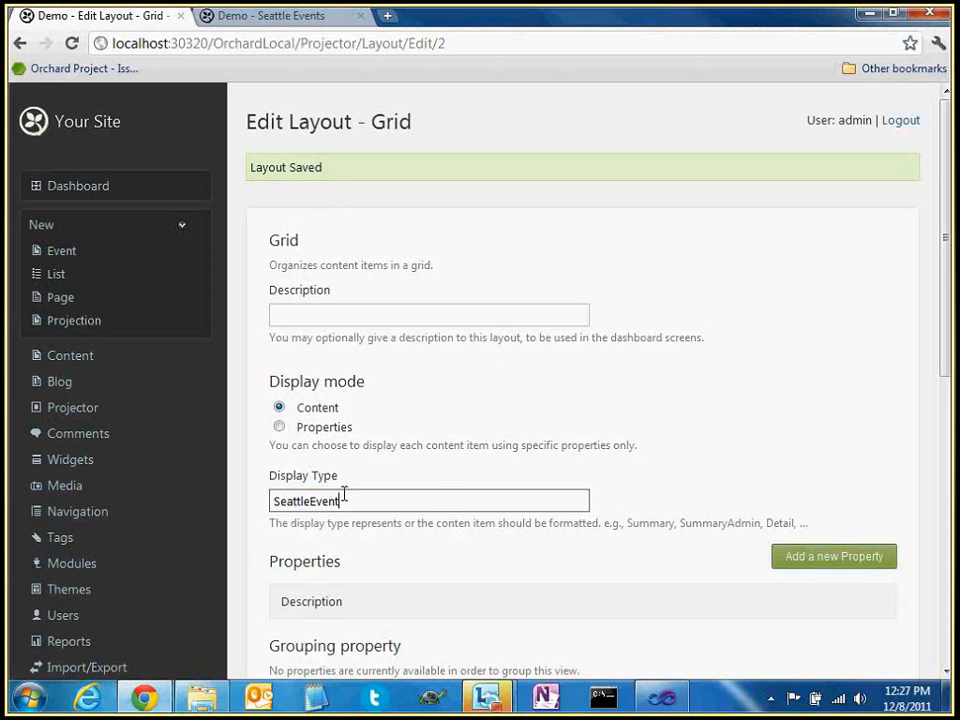
pyautogui.scroll(-2, 427, 438)
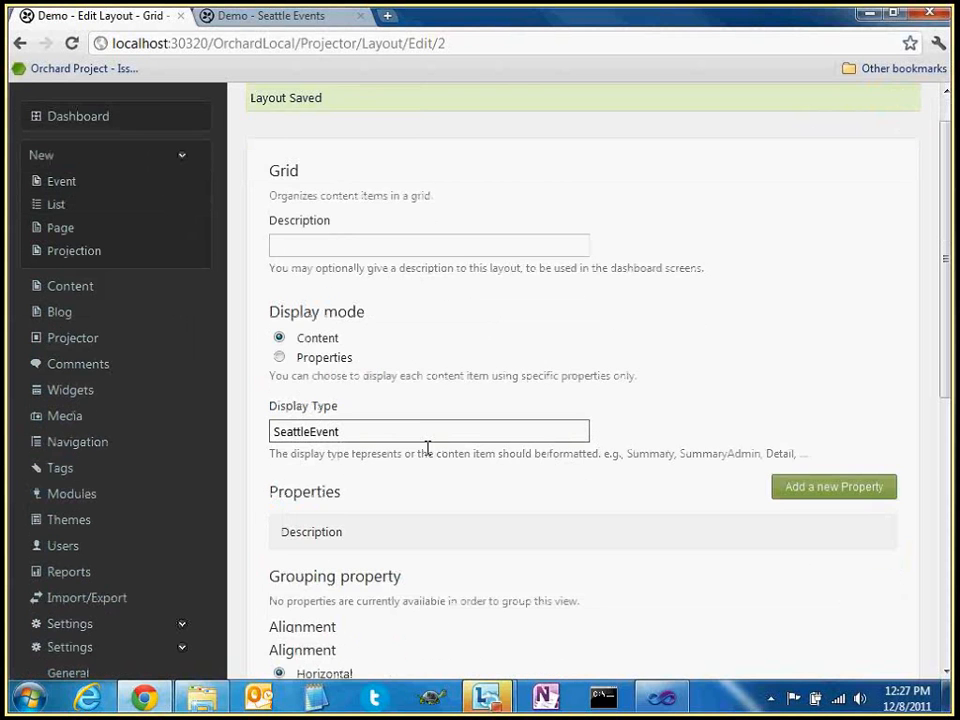
pyautogui.doubleClick(336, 311)
pyautogui.write('S')
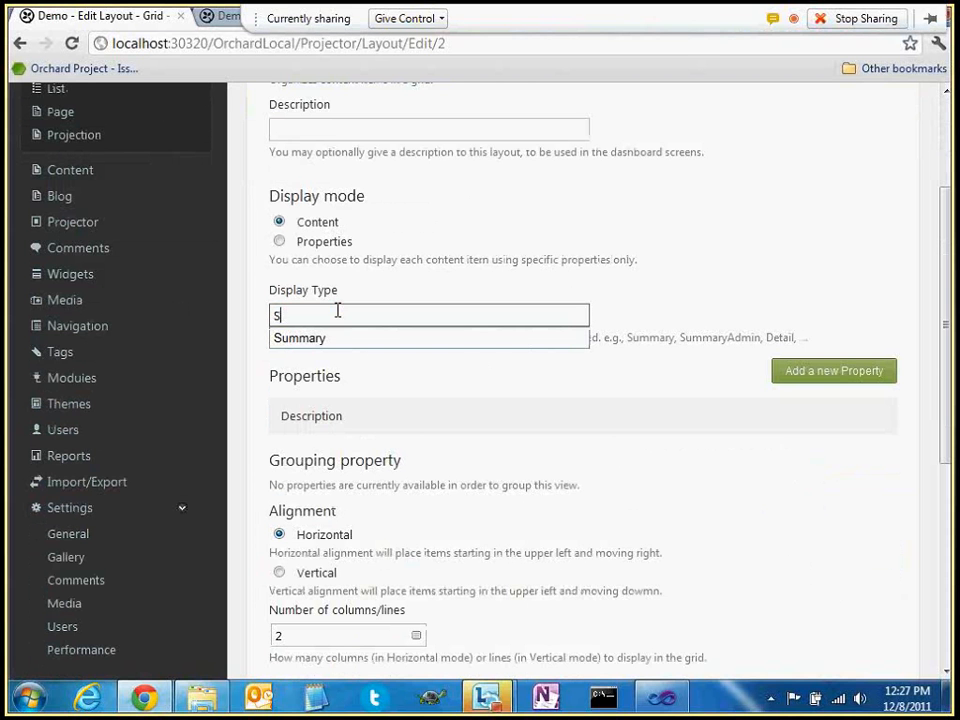
pyautogui.write('ummary')
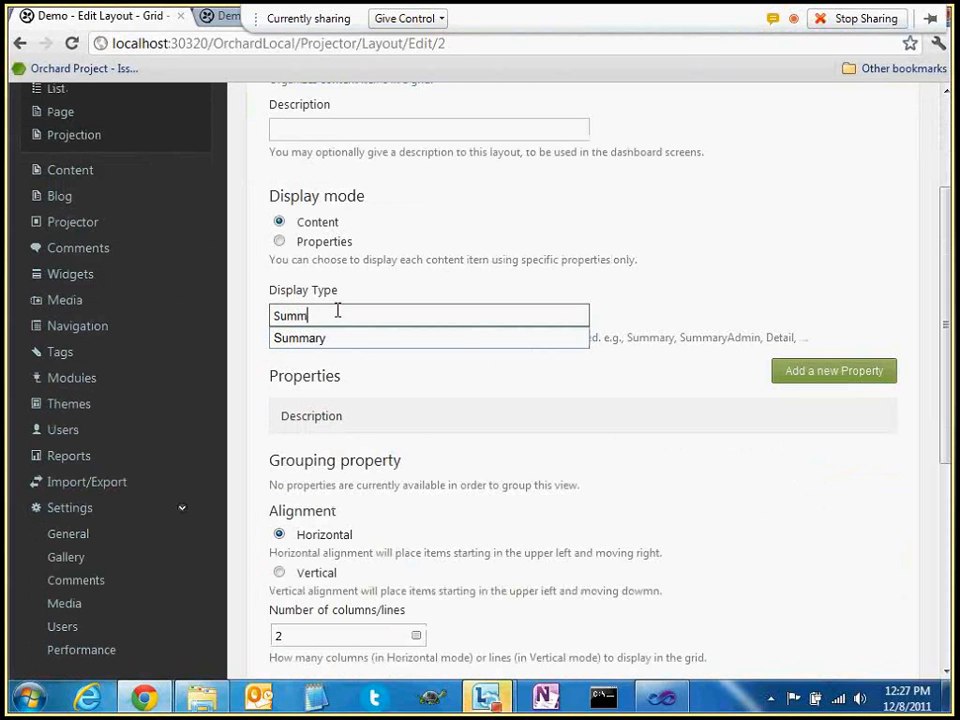
pyautogui.click(407, 339)
pyautogui.scroll(-1, 422, 401)
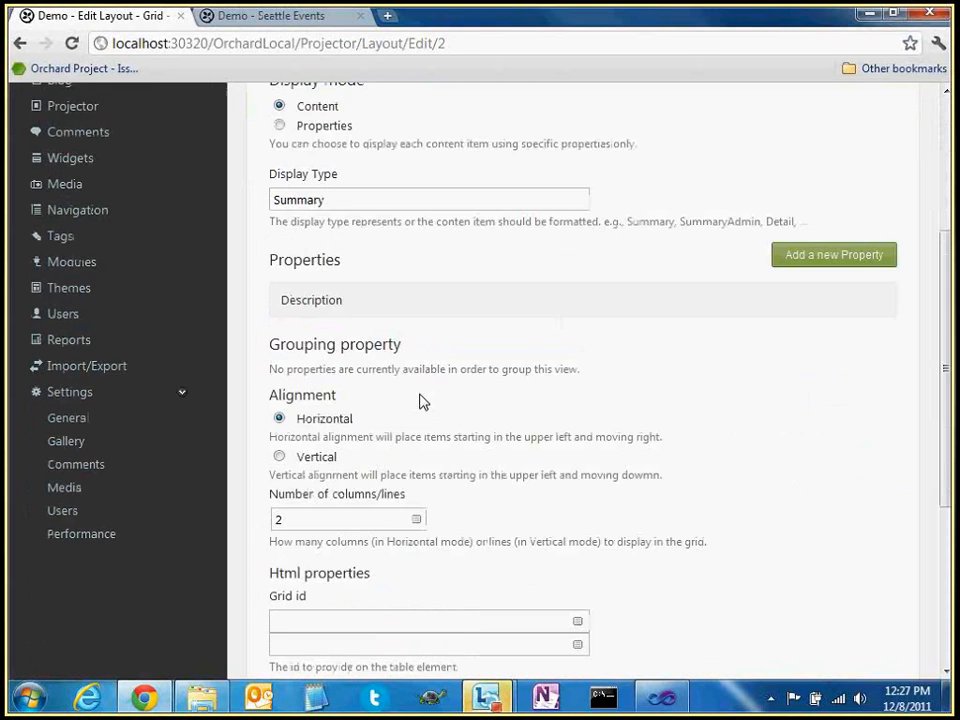
pyautogui.scroll(-2, 422, 401)
pyautogui.click(298, 608)
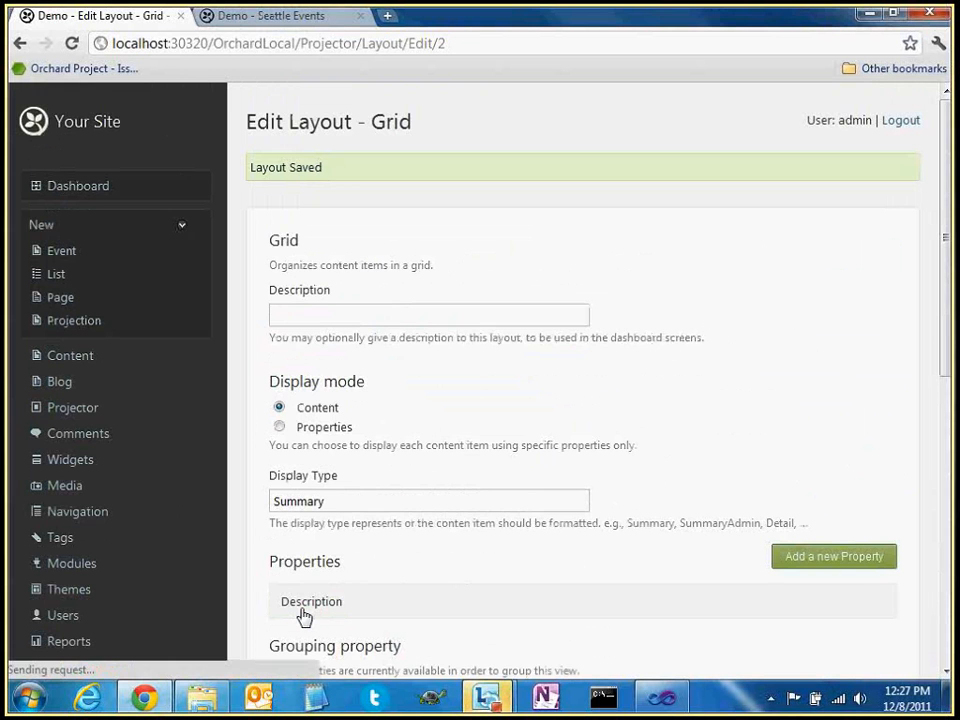
pyautogui.scroll(-2, 167, 367)
pyautogui.scroll(3, 120, 320)
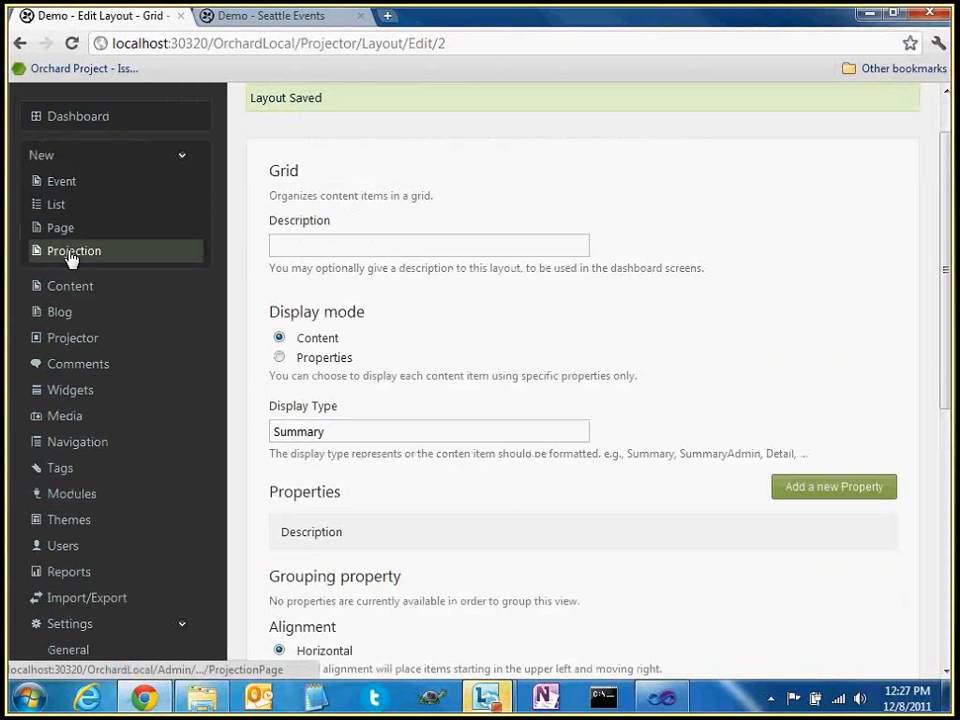
# Set the Seattle Events projection's For Query to Events (Ordered Html List) and save it
pyautogui.click(79, 287)
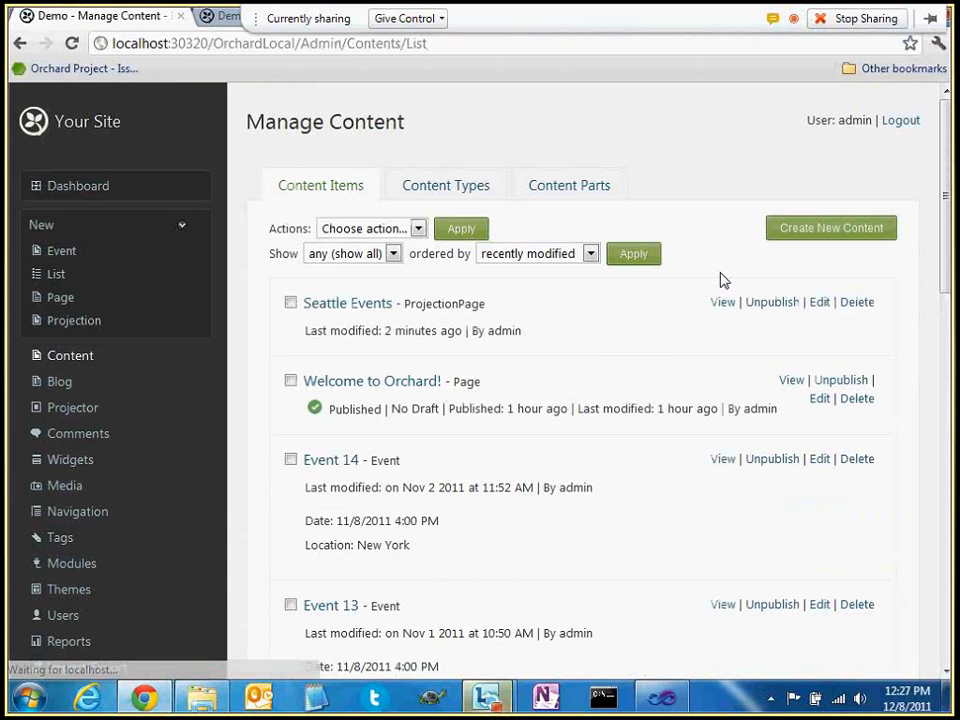
pyautogui.click(823, 303)
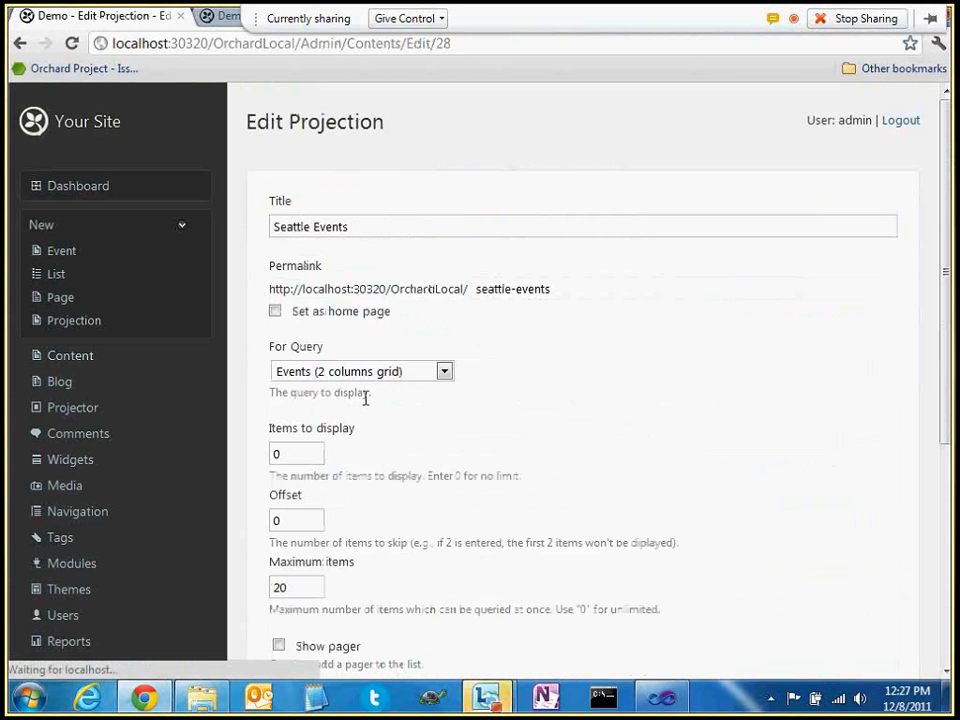
pyautogui.click(360, 371)
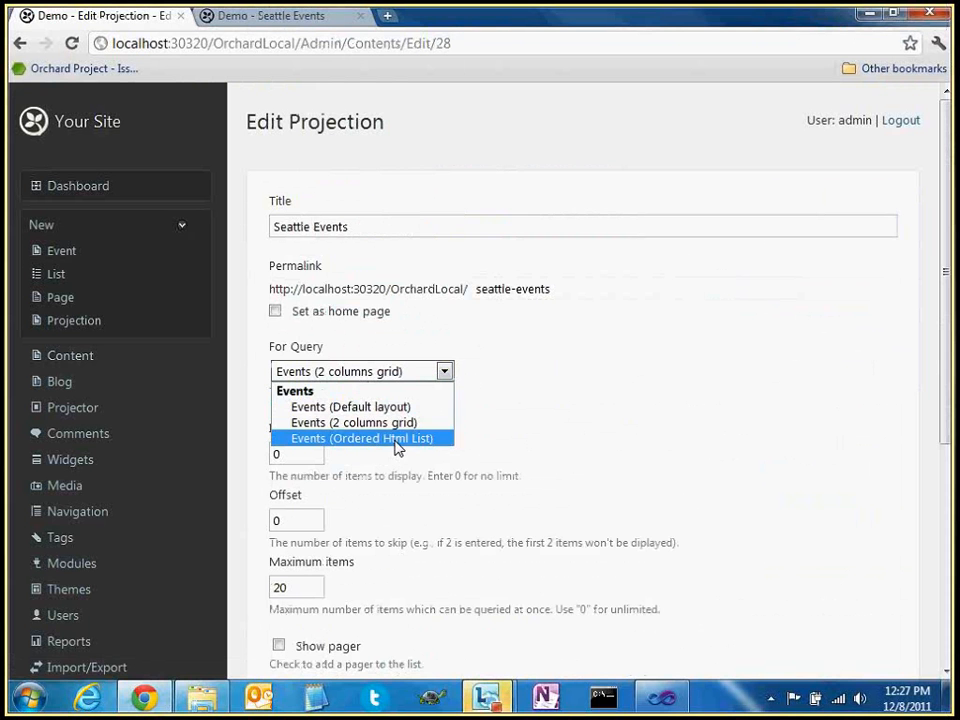
pyautogui.click(372, 438)
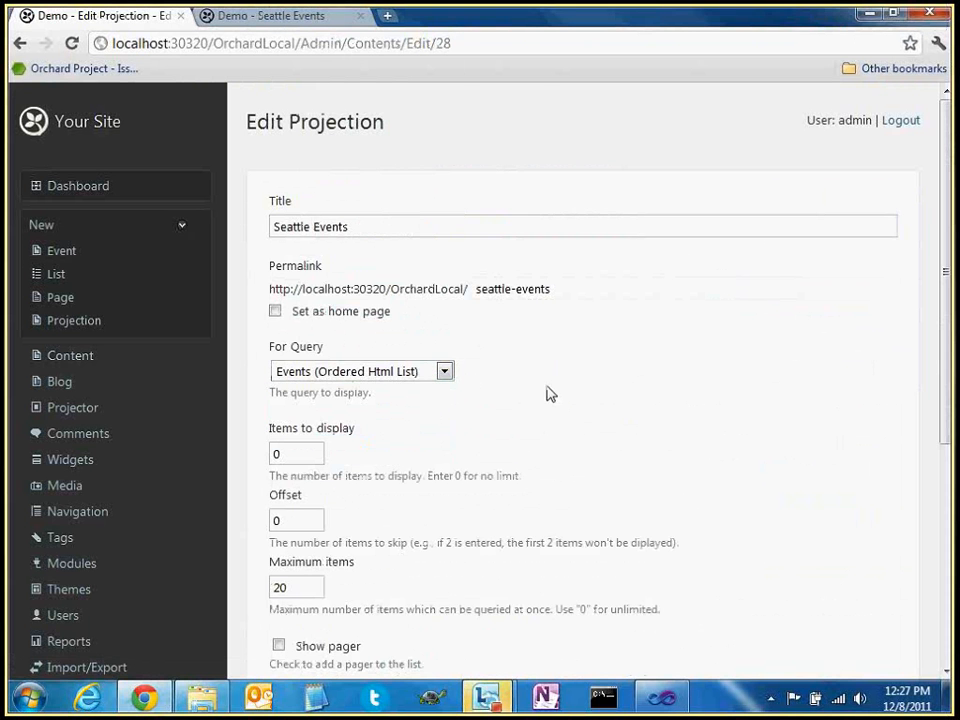
pyautogui.scroll(-4, 550, 394)
pyautogui.click(300, 525)
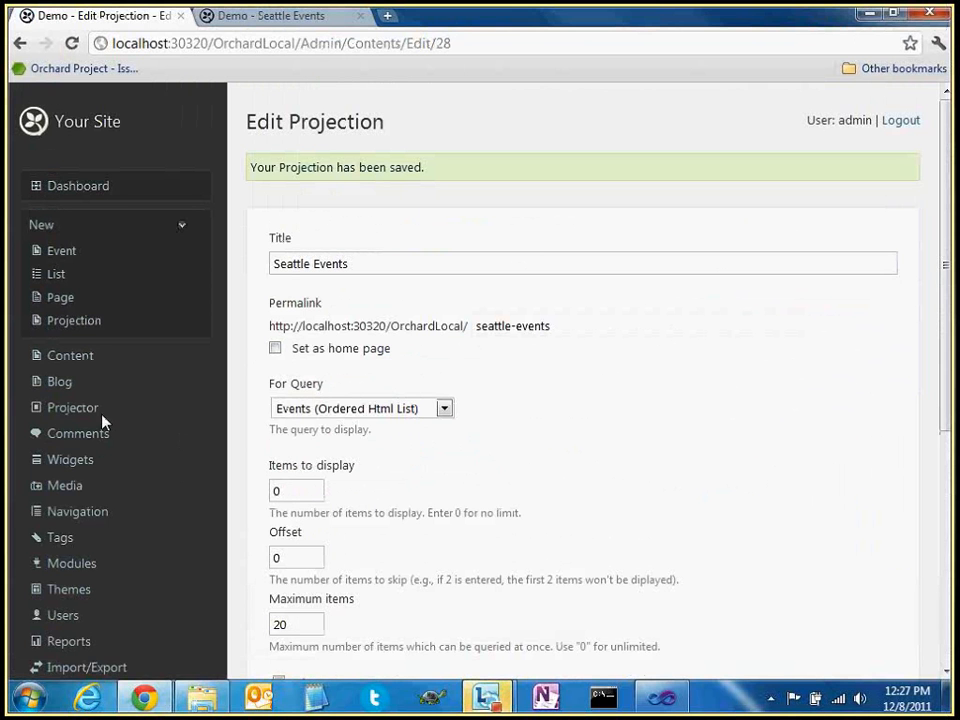
# Open the Events query in Projector, then view the public Seattle Events page
pyautogui.click(70, 417)
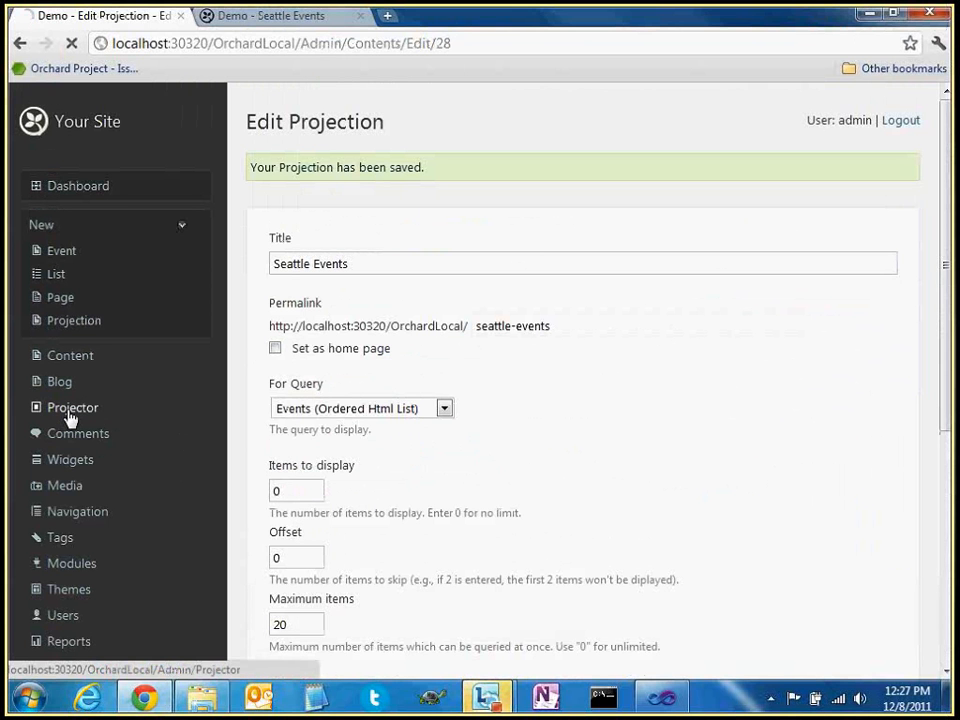
pyautogui.scroll(-3, 490, 410)
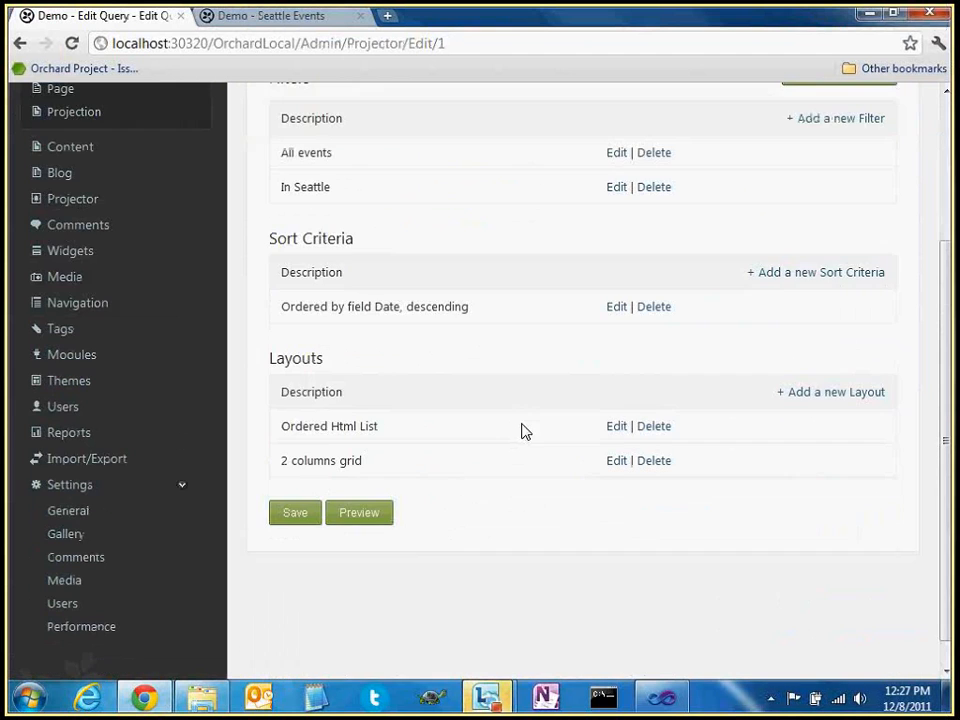
pyautogui.scroll(1, 521, 431)
pyautogui.scroll(1, 522, 425)
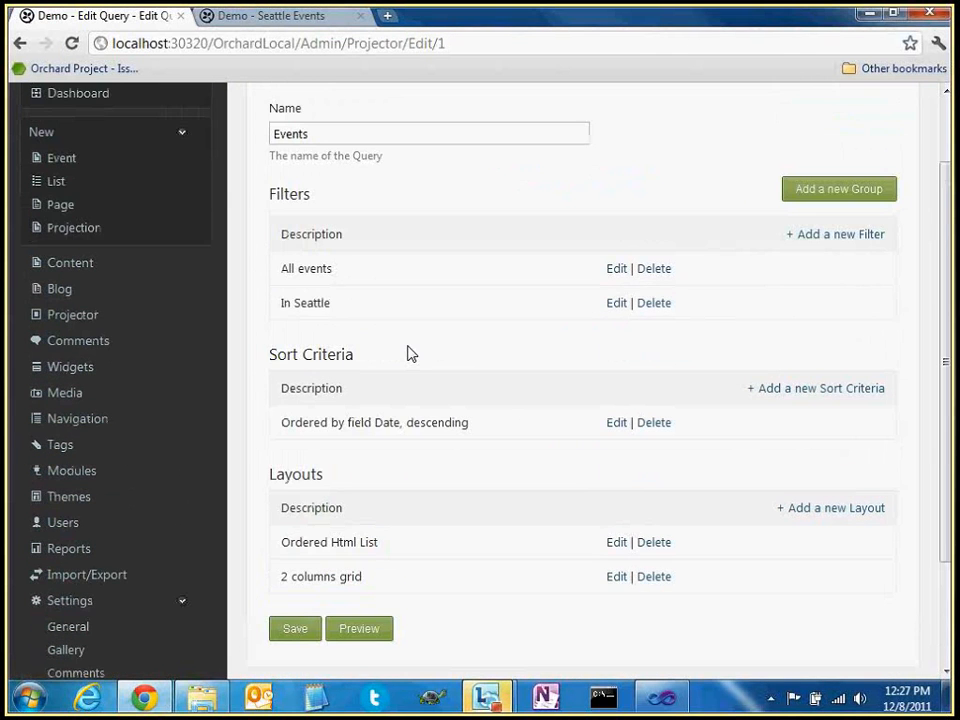
pyautogui.scroll(1, 411, 353)
pyautogui.click(290, 16)
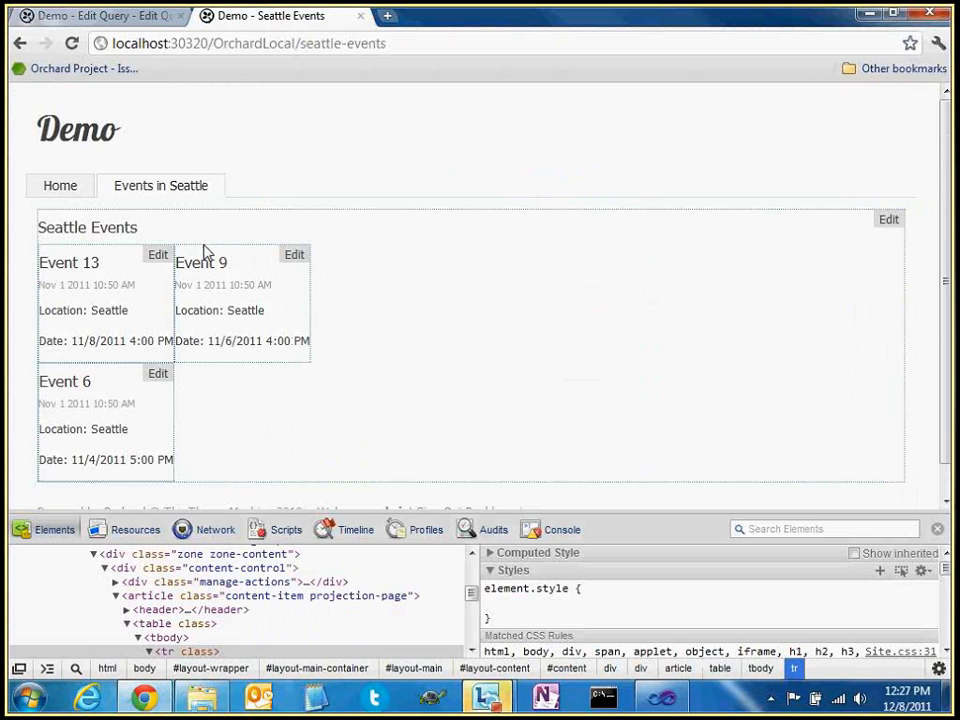
# Reload Seattle Events, select the seattle-events slug, visit the home page, then return to admin
pyautogui.press('F5')
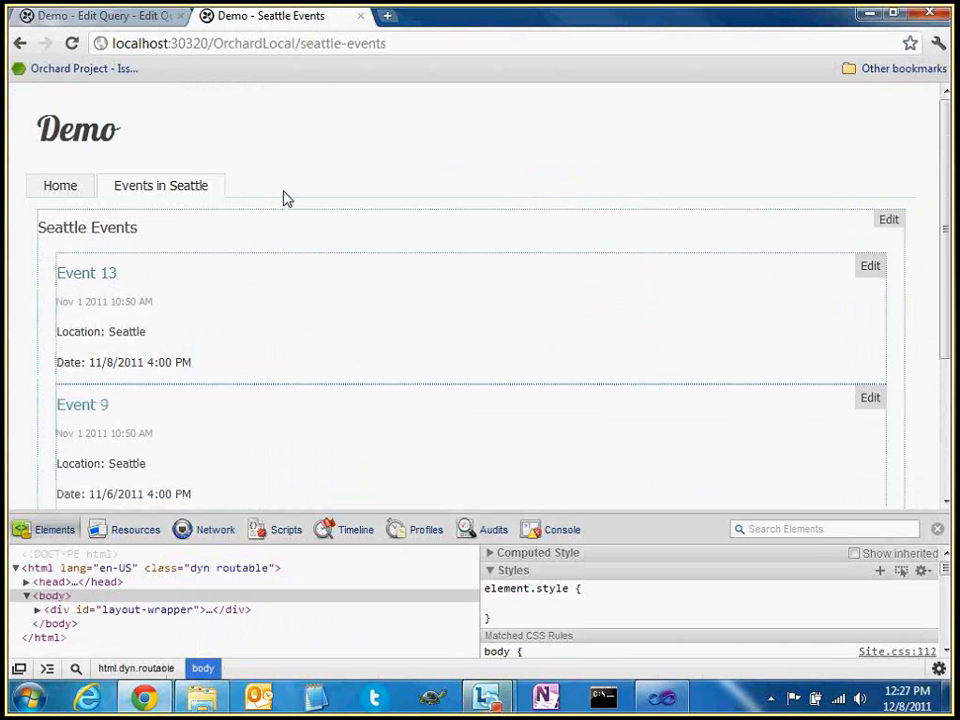
pyautogui.moveTo(384, 45); pyautogui.dragTo(300, 46)
pyautogui.scroll(-1, 255, 310)
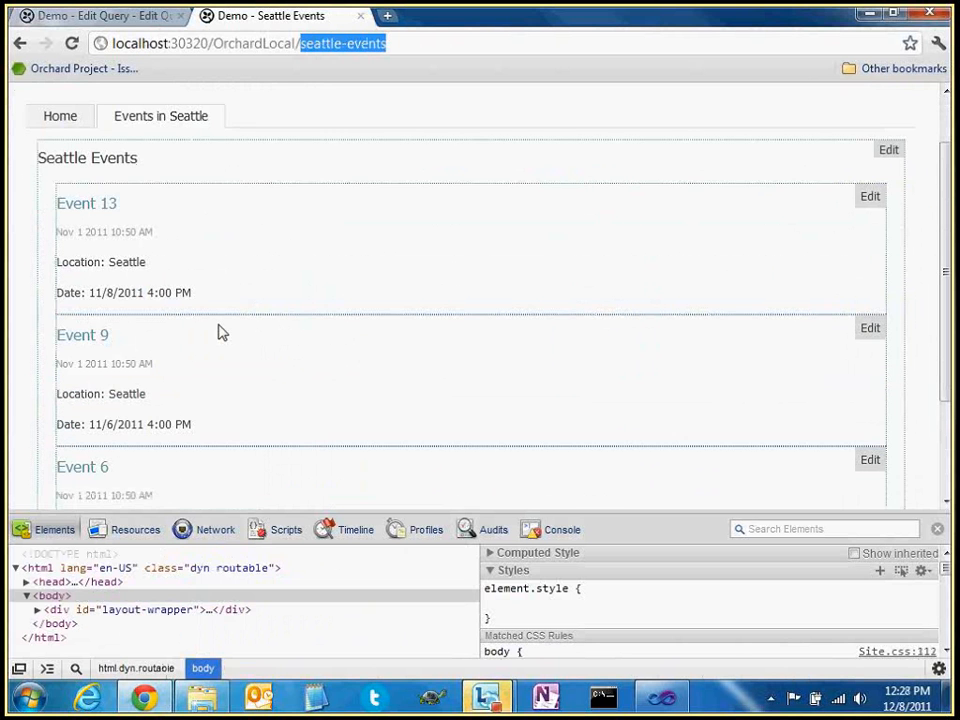
pyautogui.click(60, 118)
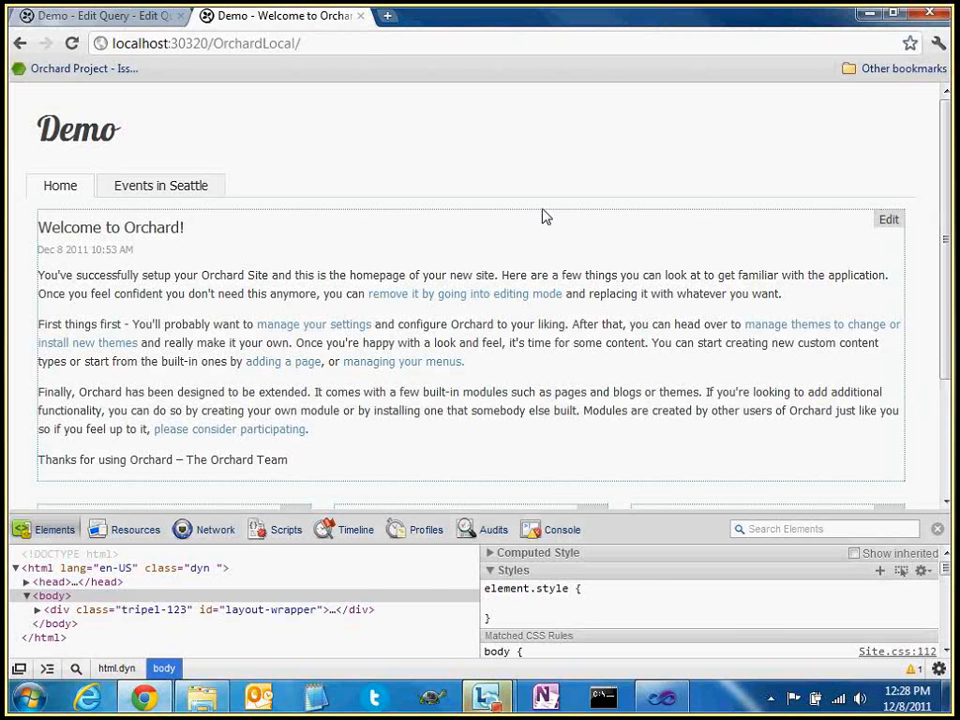
pyautogui.click(104, 16)
# Add a Projection Widget to the AsideSecond zone using the Events (2 columns grid) query and save it
pyautogui.click(70, 460)
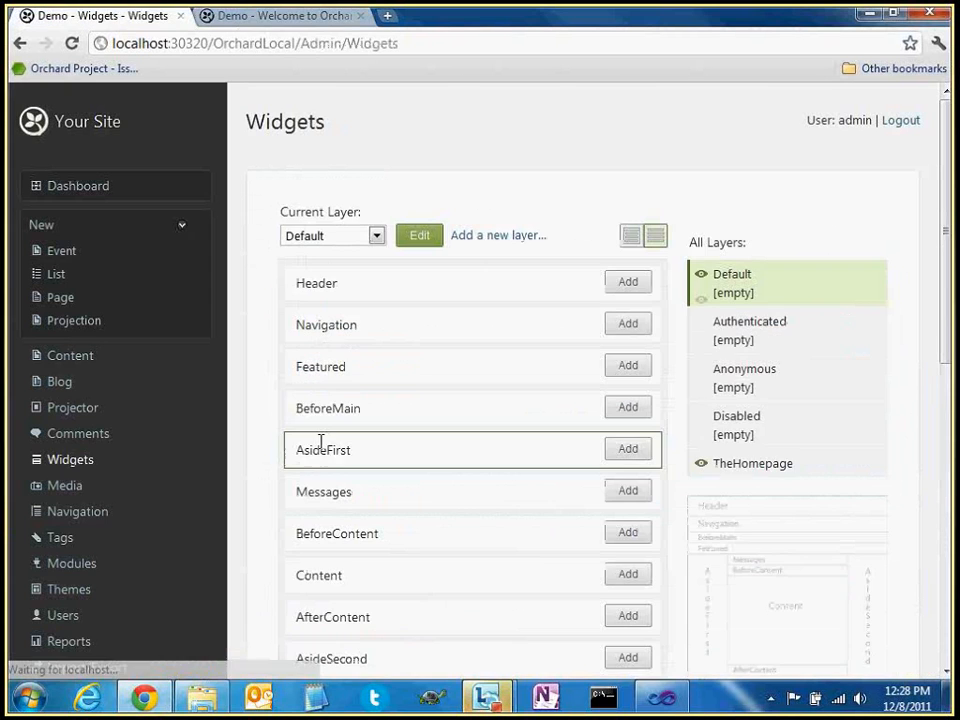
pyautogui.scroll(-1, 585, 422)
pyautogui.scroll(-2, 585, 422)
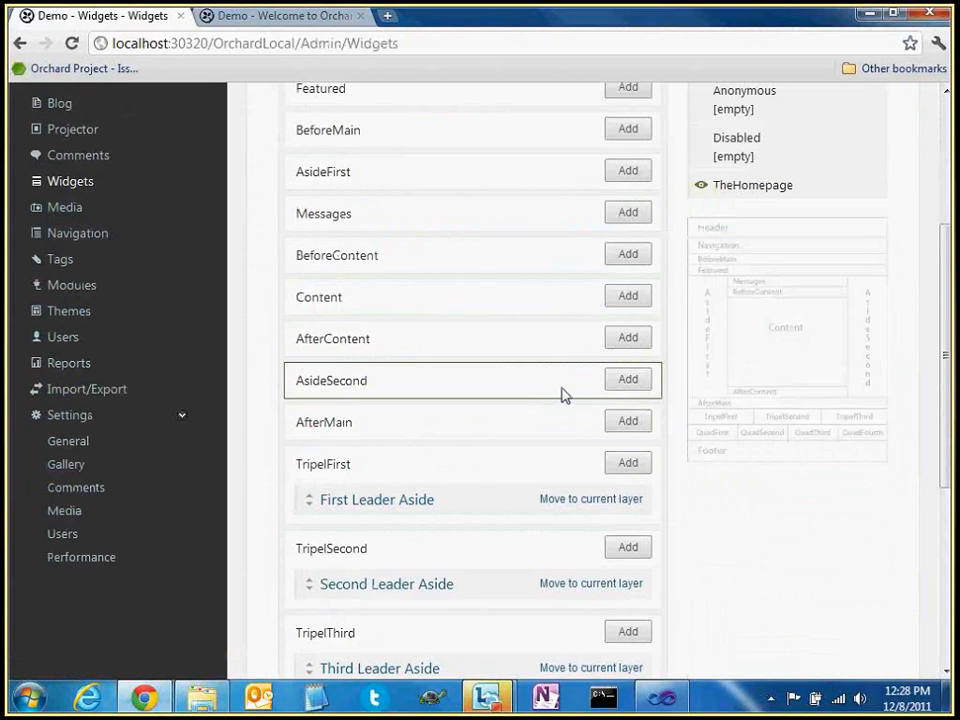
pyautogui.click(624, 380)
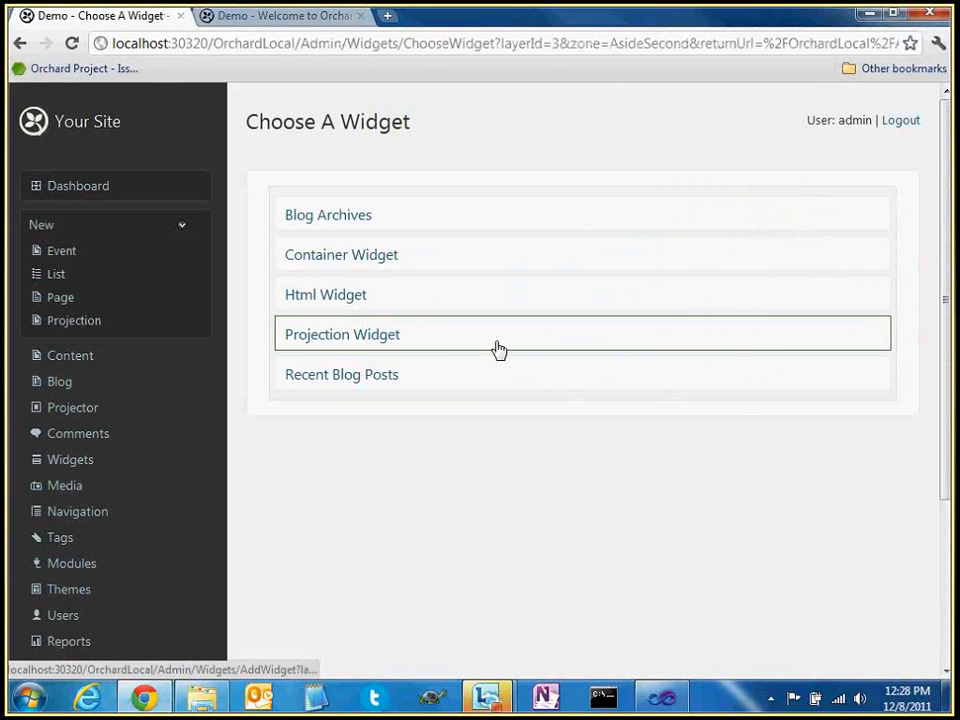
pyautogui.click(339, 340)
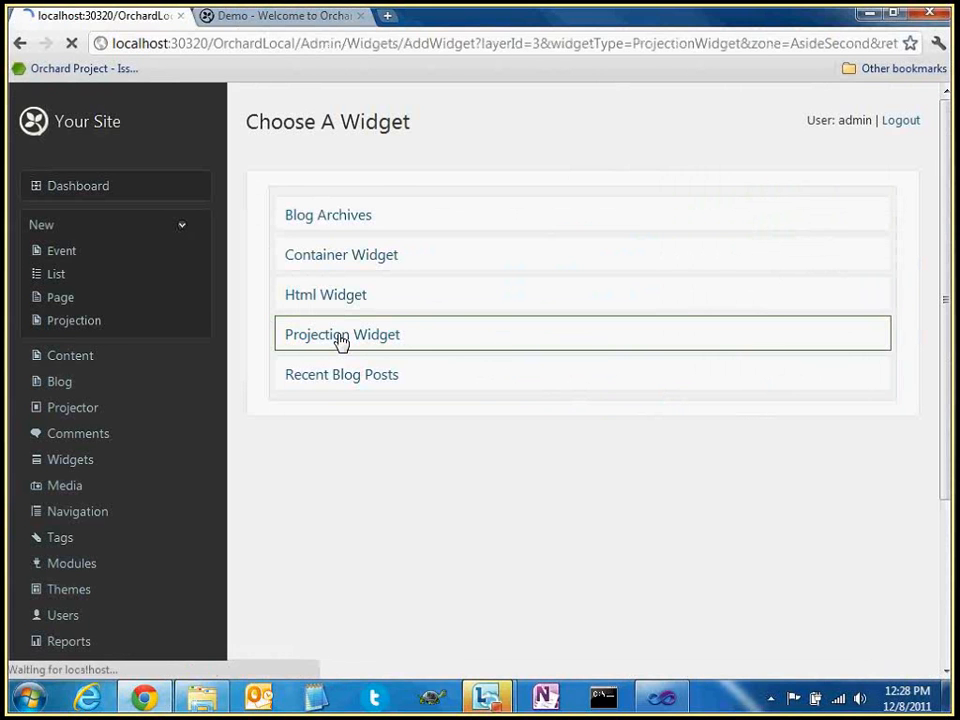
pyautogui.scroll(-3, 446, 357)
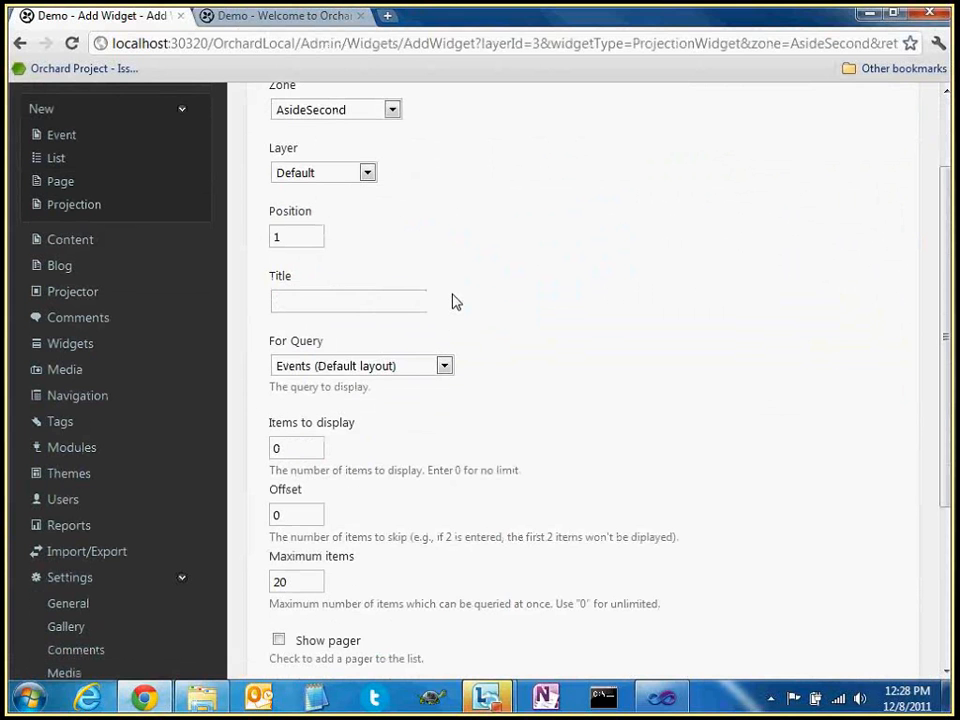
pyautogui.click(438, 367)
pyautogui.click(414, 417)
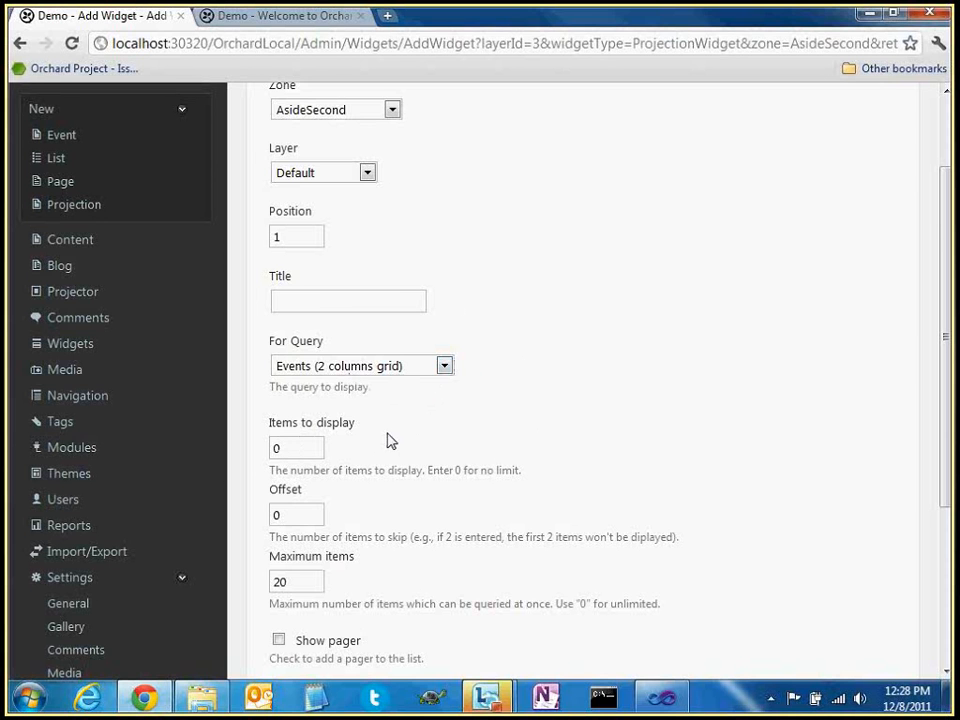
pyautogui.scroll(-1, 390, 440)
pyautogui.doubleClick(305, 353)
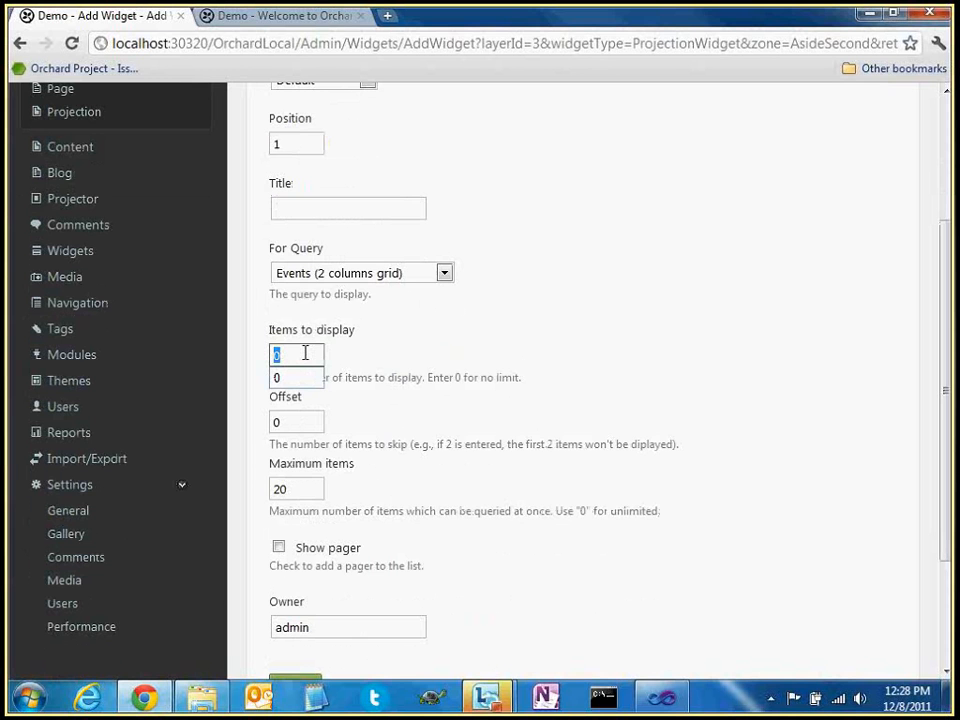
pyautogui.click(493, 325)
pyautogui.click(555, 321)
pyautogui.scroll(-3, 426, 500)
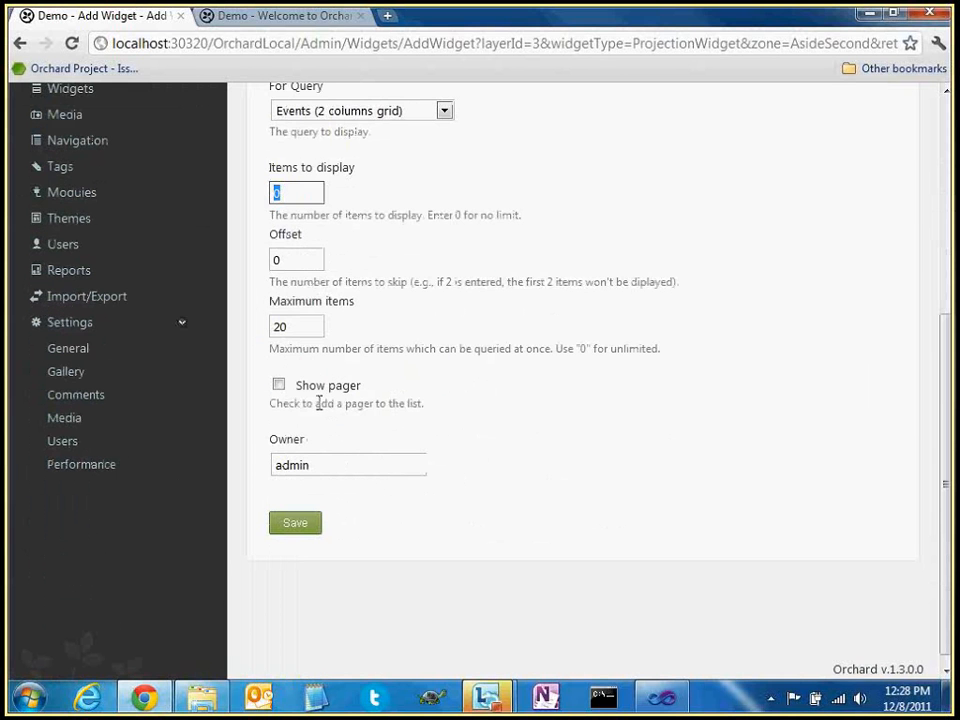
pyautogui.click(298, 524)
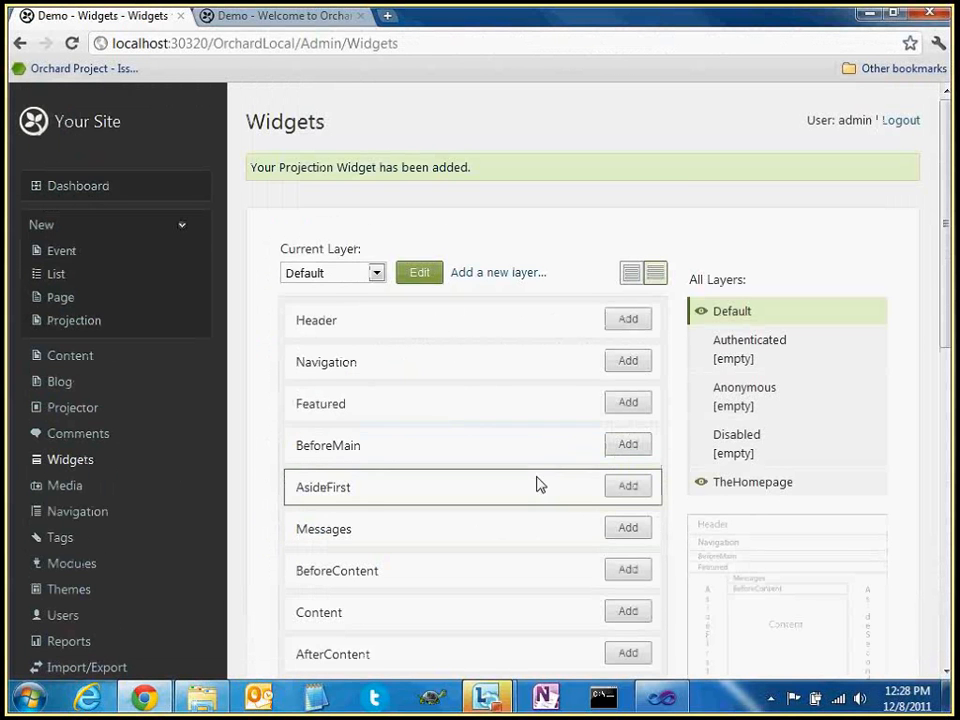
# Move the AsideSecond Projection Widget onto TheHomepage layer and save it
pyautogui.scroll(-2, 538, 486)
pyautogui.scroll(-2, 541, 487)
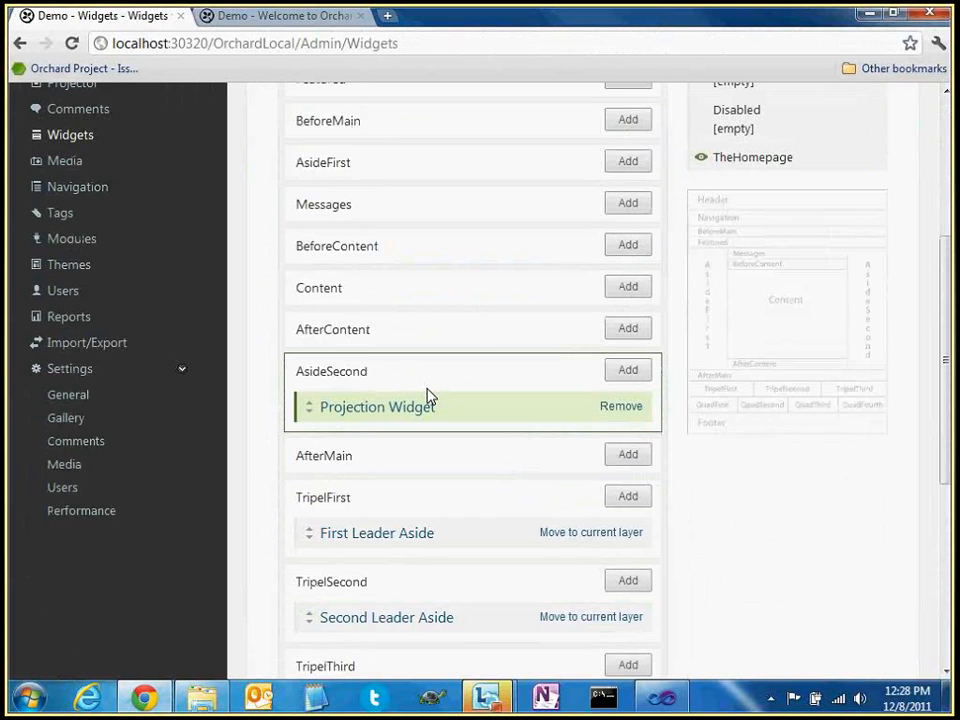
pyautogui.scroll(2, 427, 395)
pyautogui.scroll(-2, 414, 430)
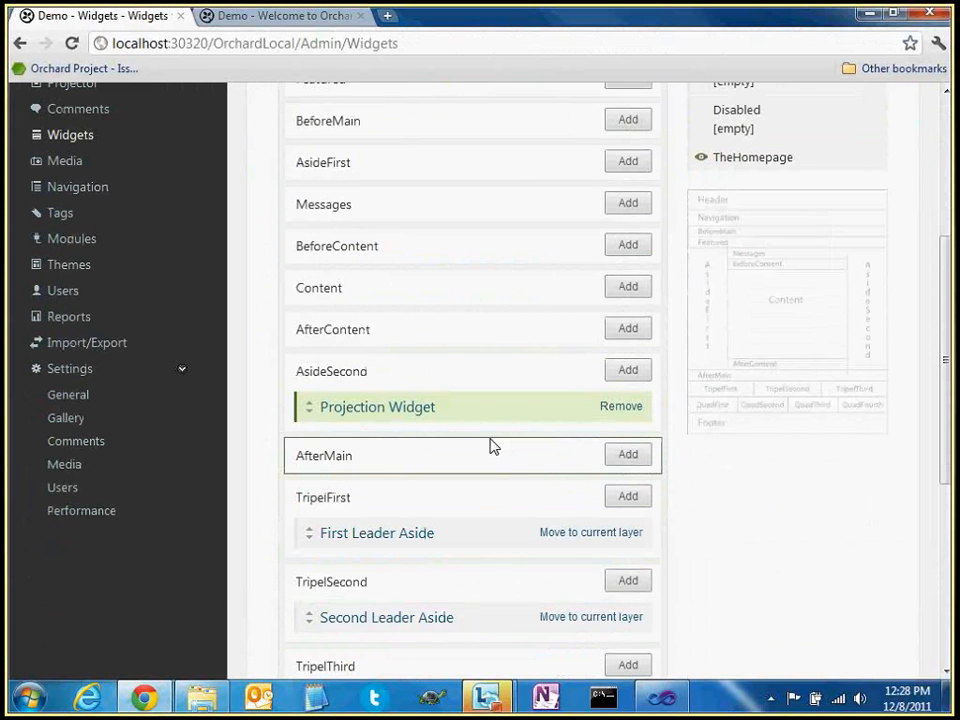
pyautogui.scroll(3, 491, 446)
pyautogui.click(379, 134)
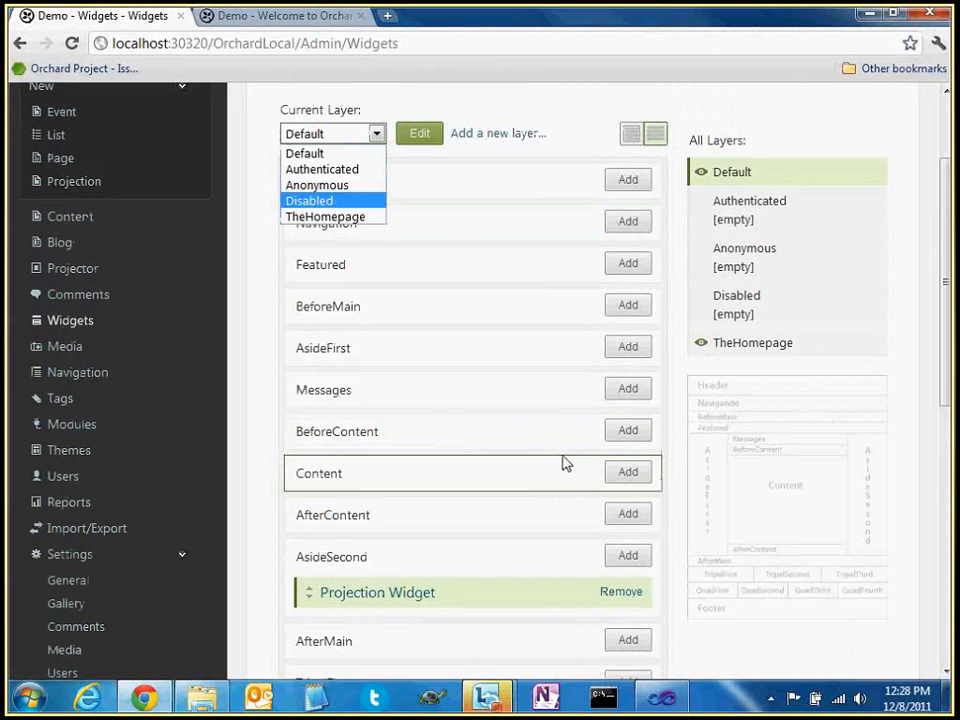
pyautogui.click(378, 593)
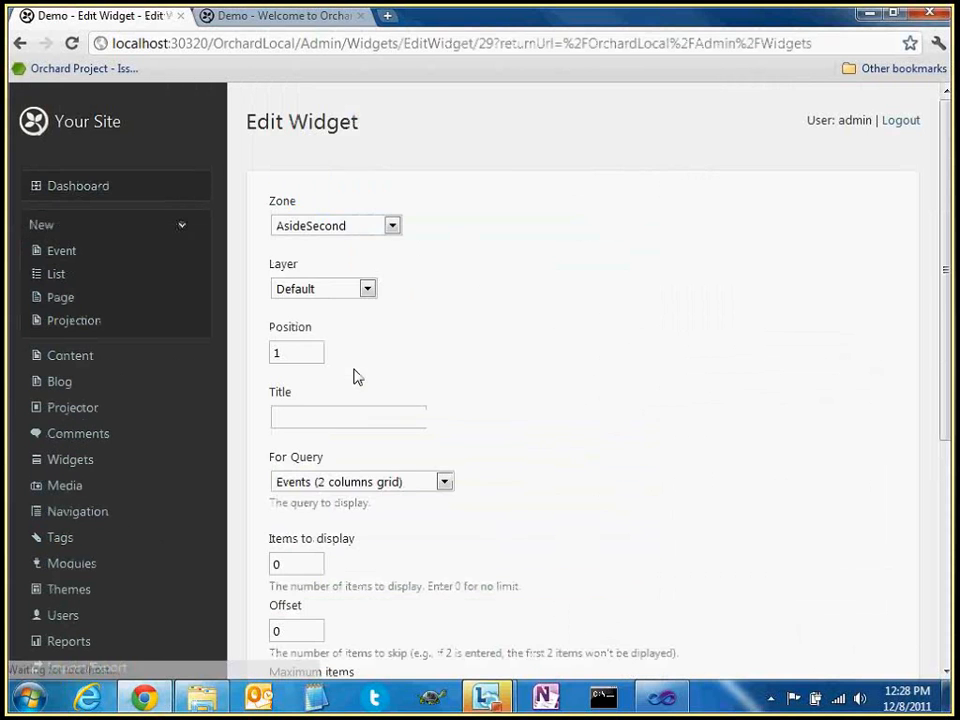
pyautogui.click(352, 227)
pyautogui.click(477, 256)
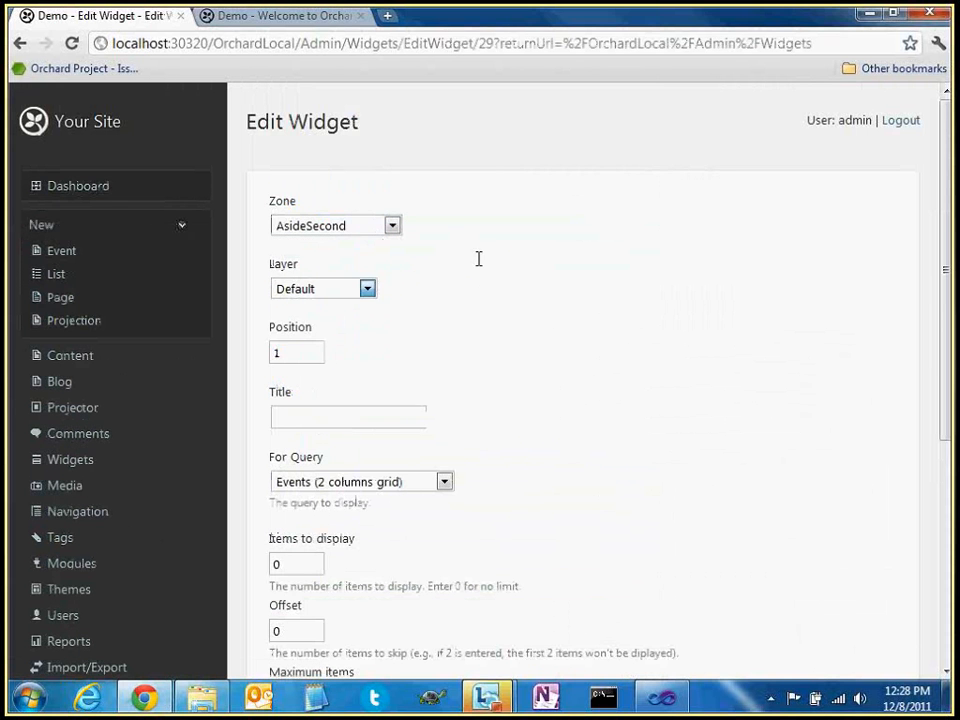
pyautogui.click(333, 290)
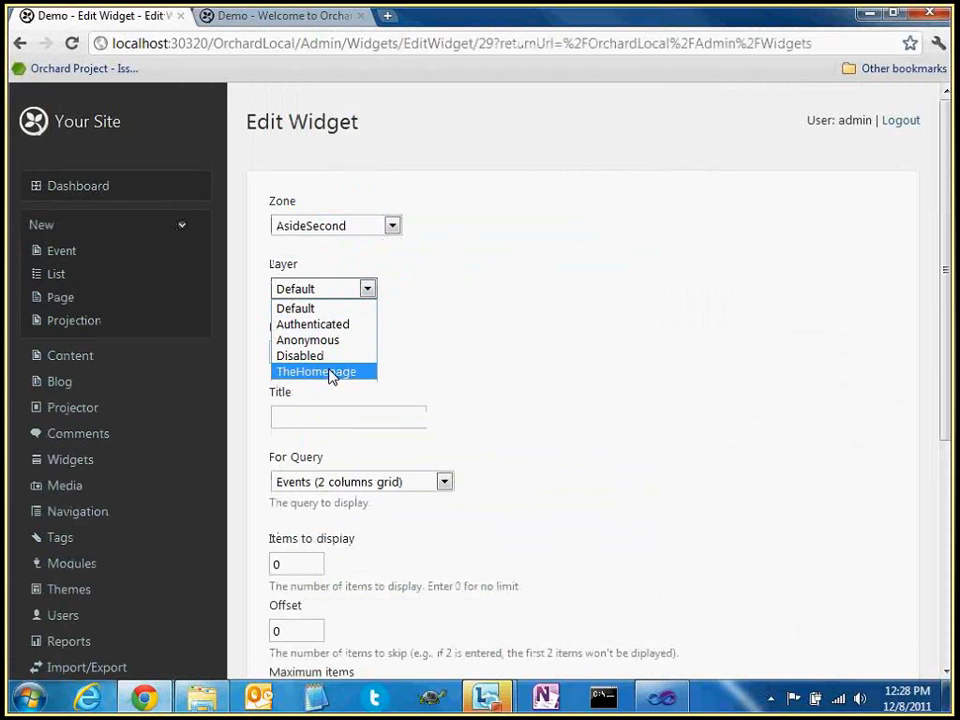
pyautogui.click(331, 371)
pyautogui.scroll(-4, 306, 450)
pyautogui.click(306, 512)
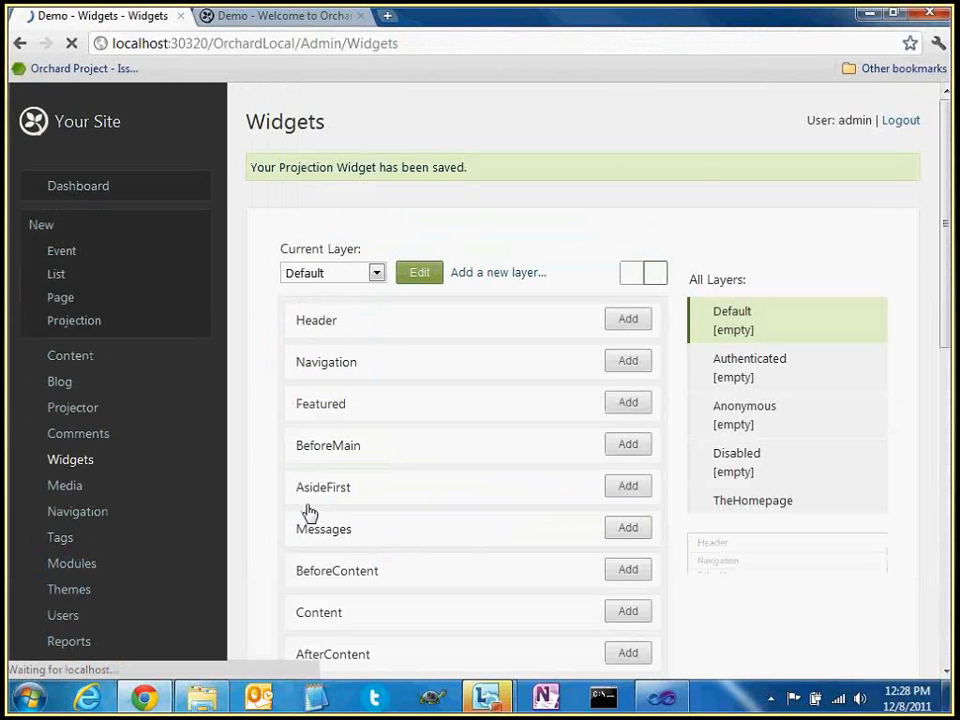
# Reload the public homepage to see the new events widget
pyautogui.click(290, 16)
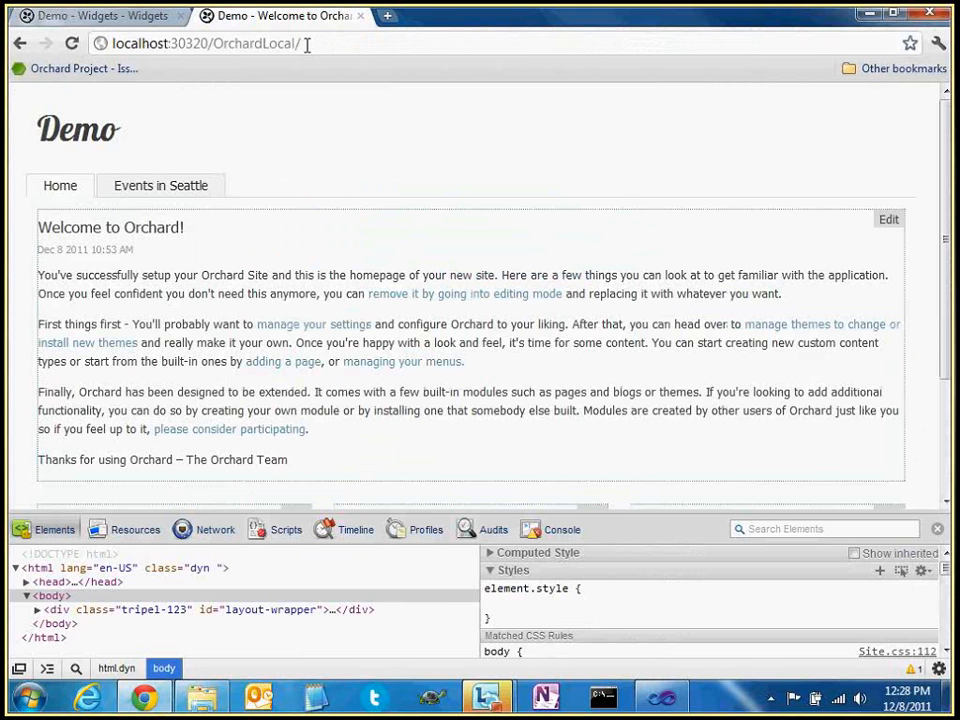
pyautogui.press('F5')
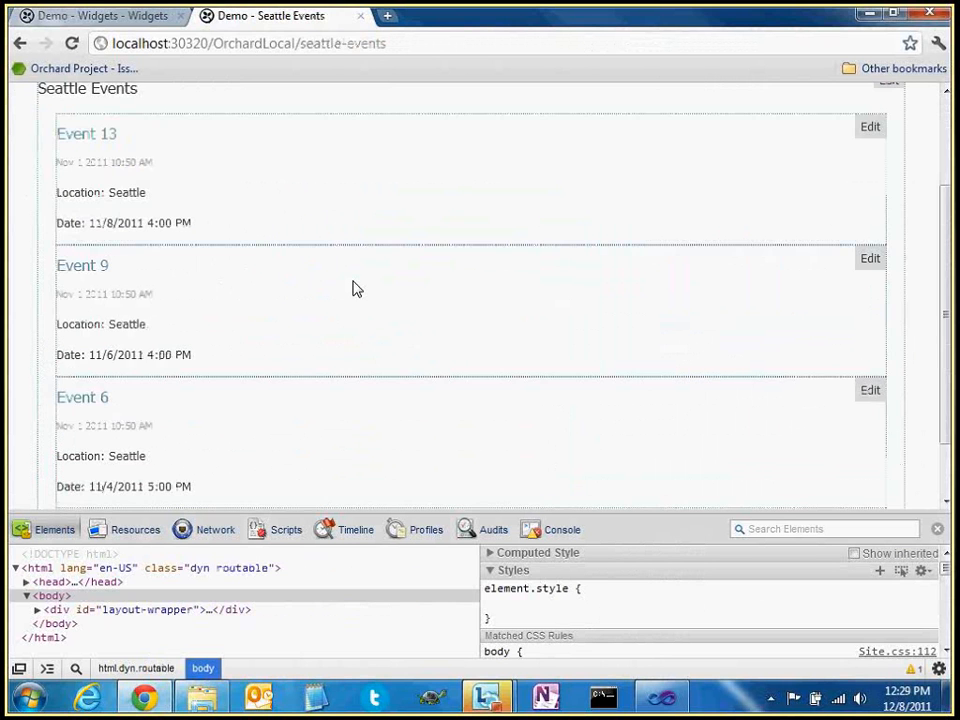
pyautogui.scroll(-1, 354, 288)
pyautogui.scroll(2, 163, 198)
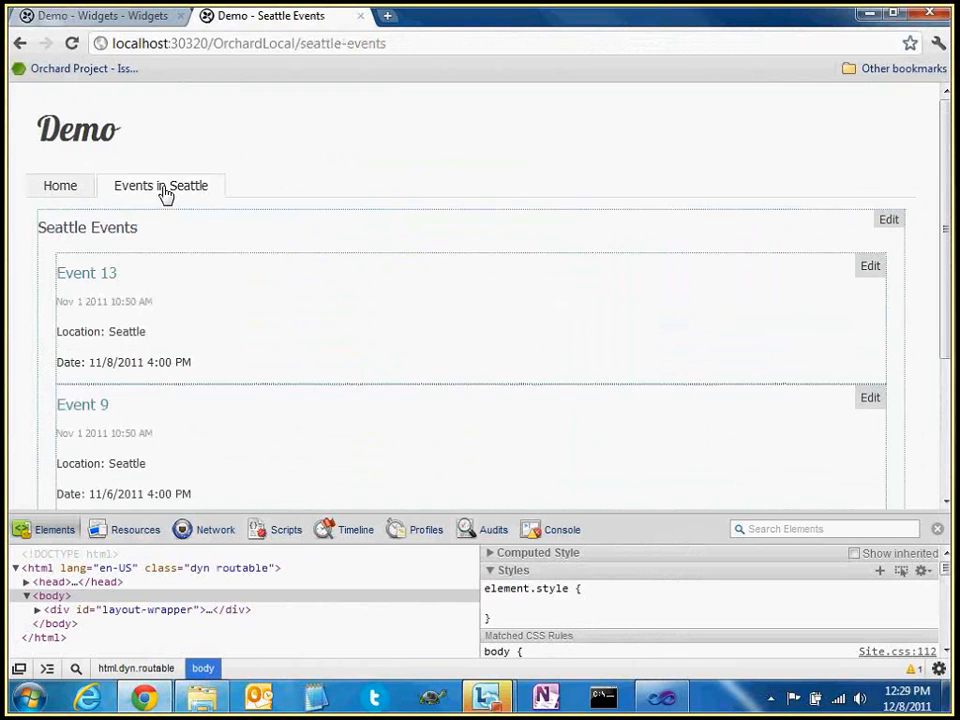
pyautogui.click(64, 188)
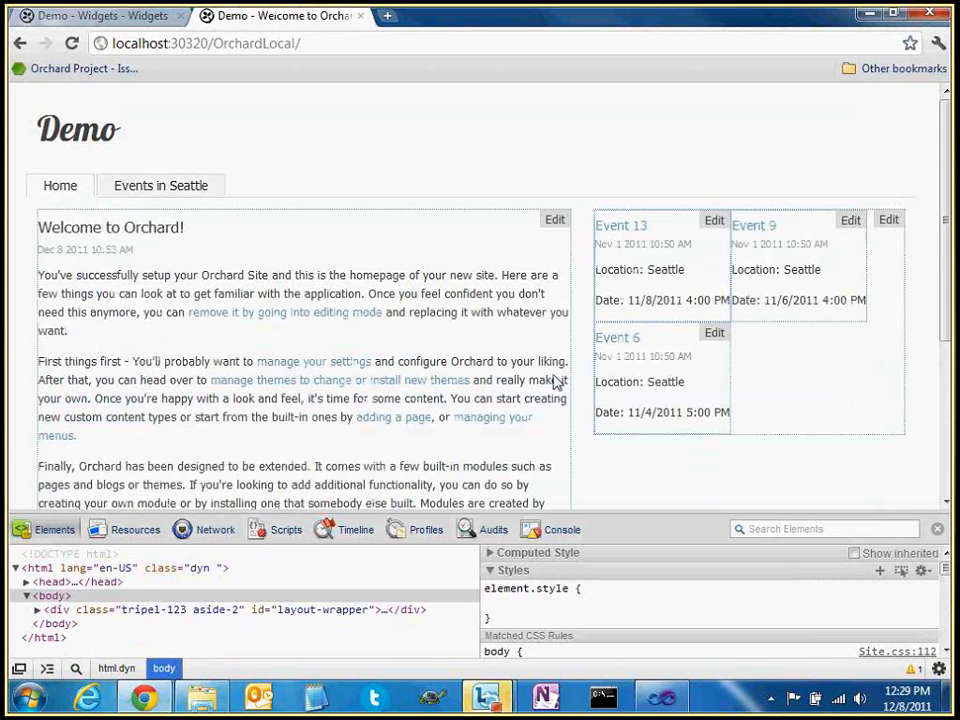
# Compare with the Events in Seattle page, then return home and edit the events widget
pyautogui.click(160, 185)
pyautogui.scroll(-3, 212, 221)
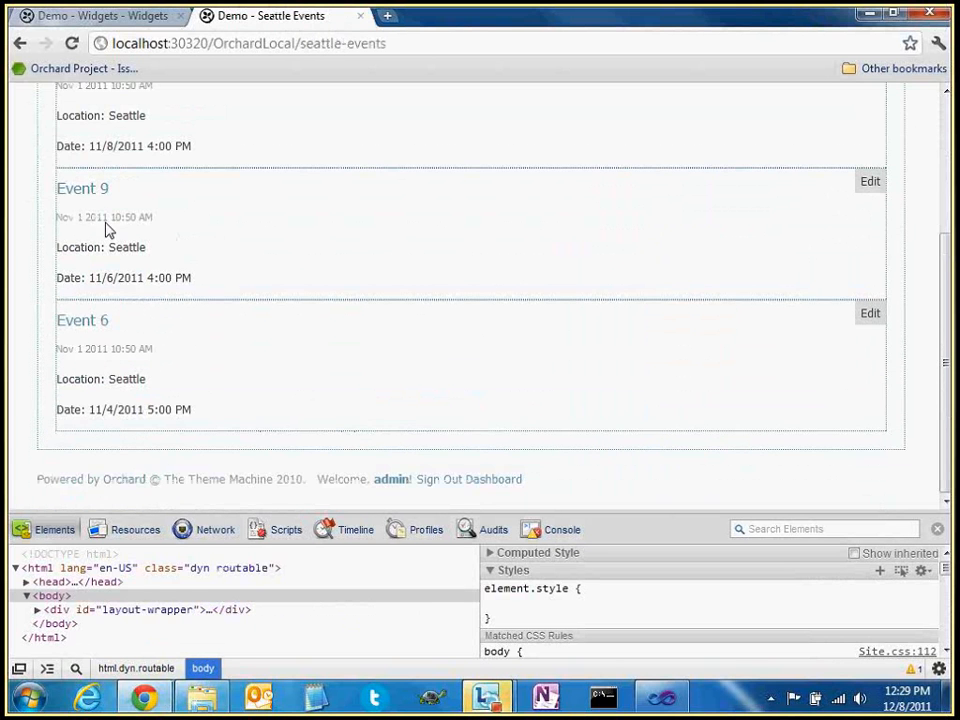
pyautogui.scroll(3, 135, 252)
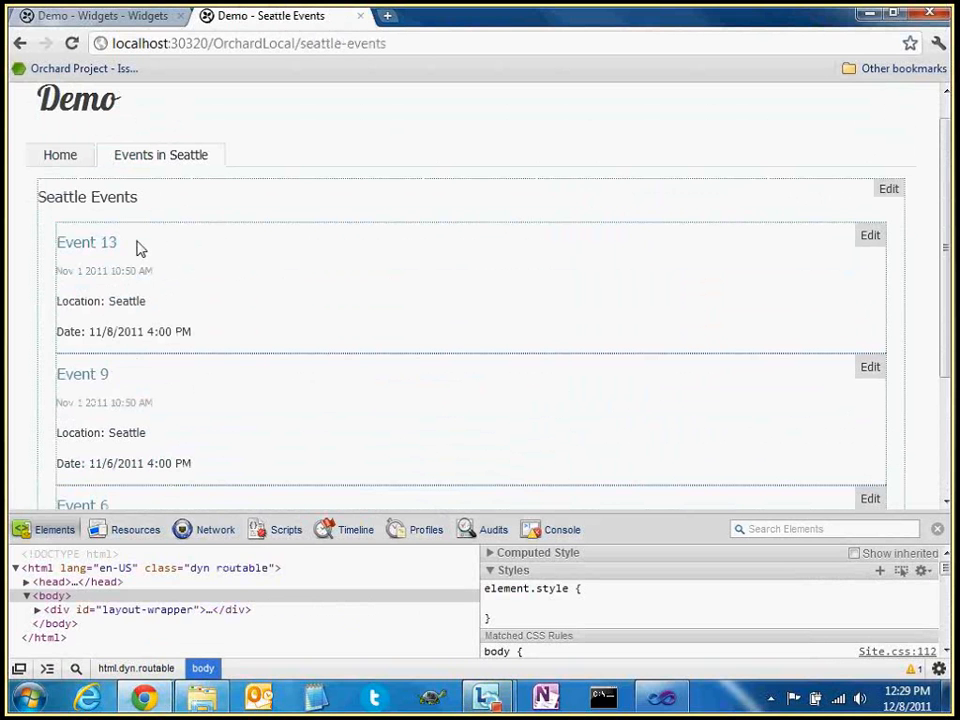
pyautogui.click(60, 154)
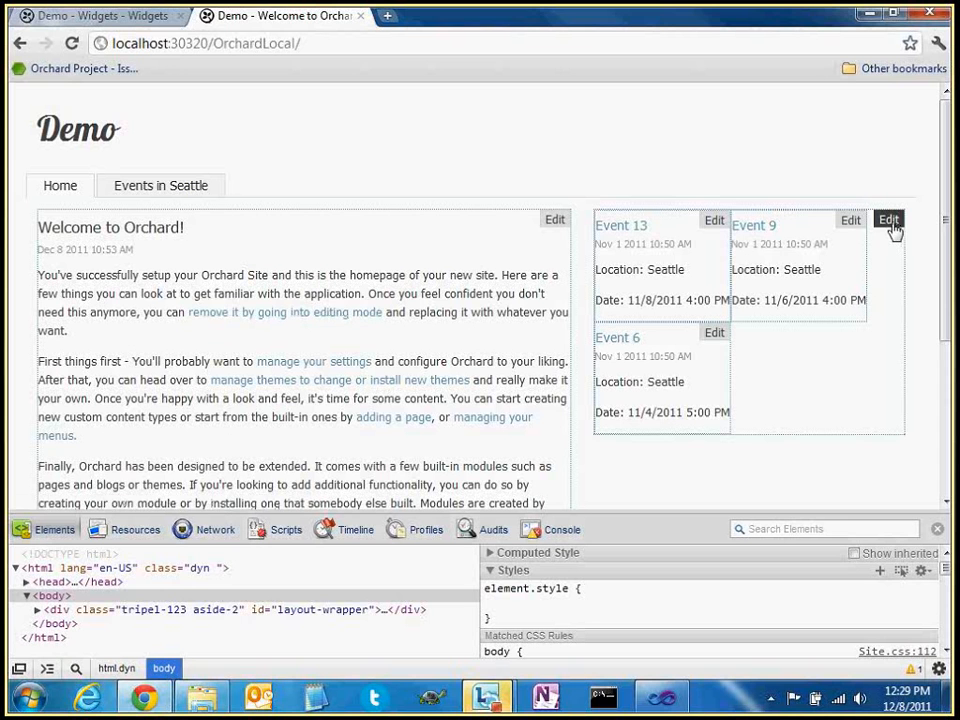
pyautogui.click(889, 220)
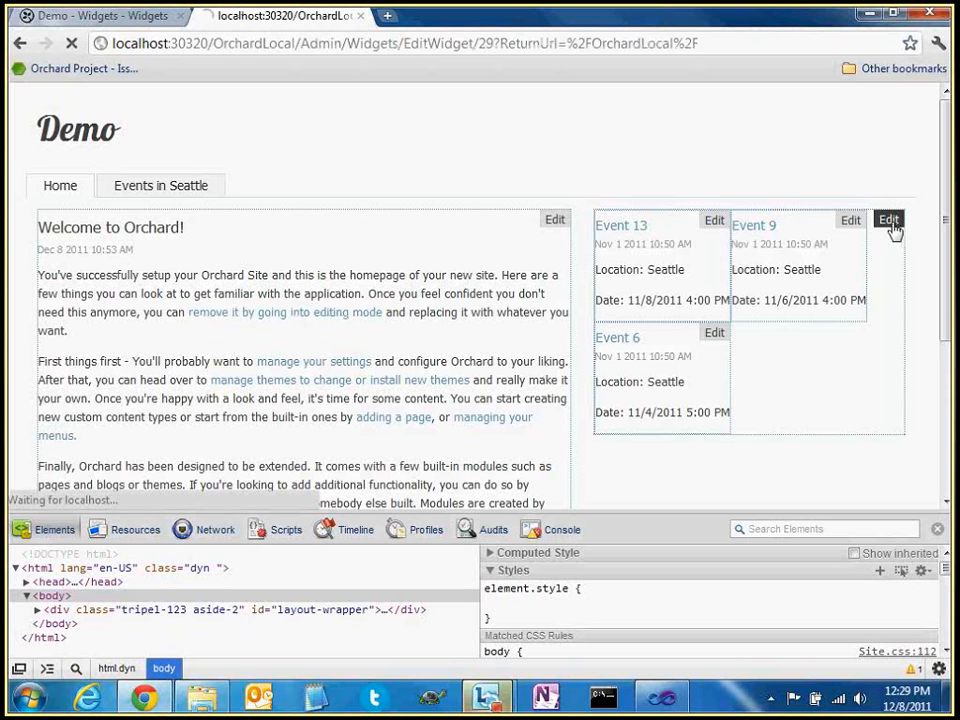
# Switch the homepage widget's query to Events (Ordered Html List), save, and reload the homepage
pyautogui.click(381, 250)
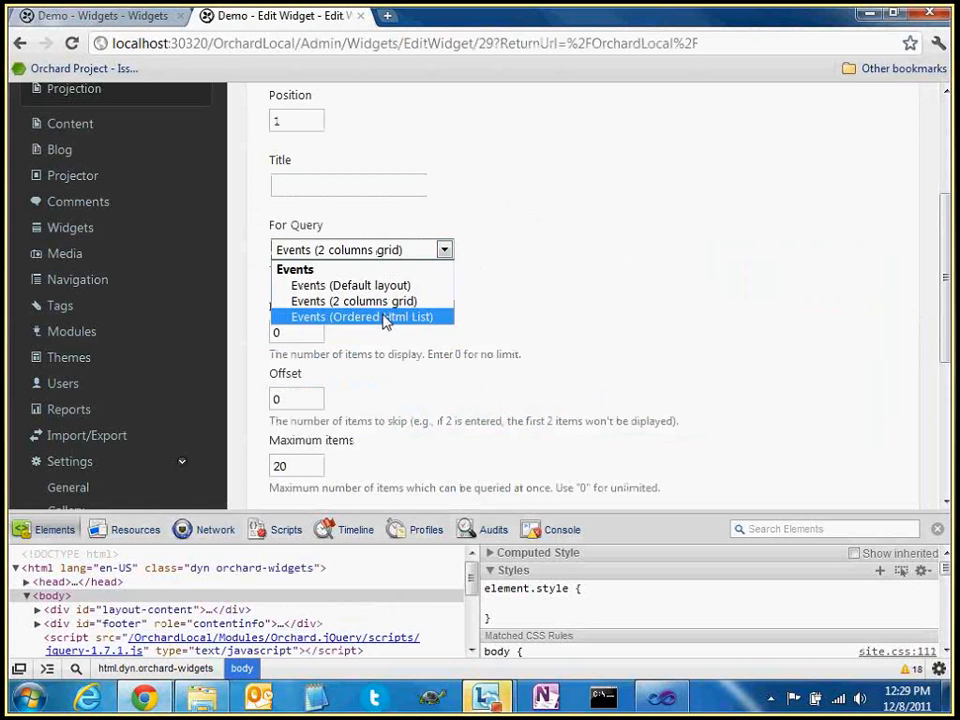
pyautogui.click(386, 317)
pyautogui.scroll(-5, 506, 350)
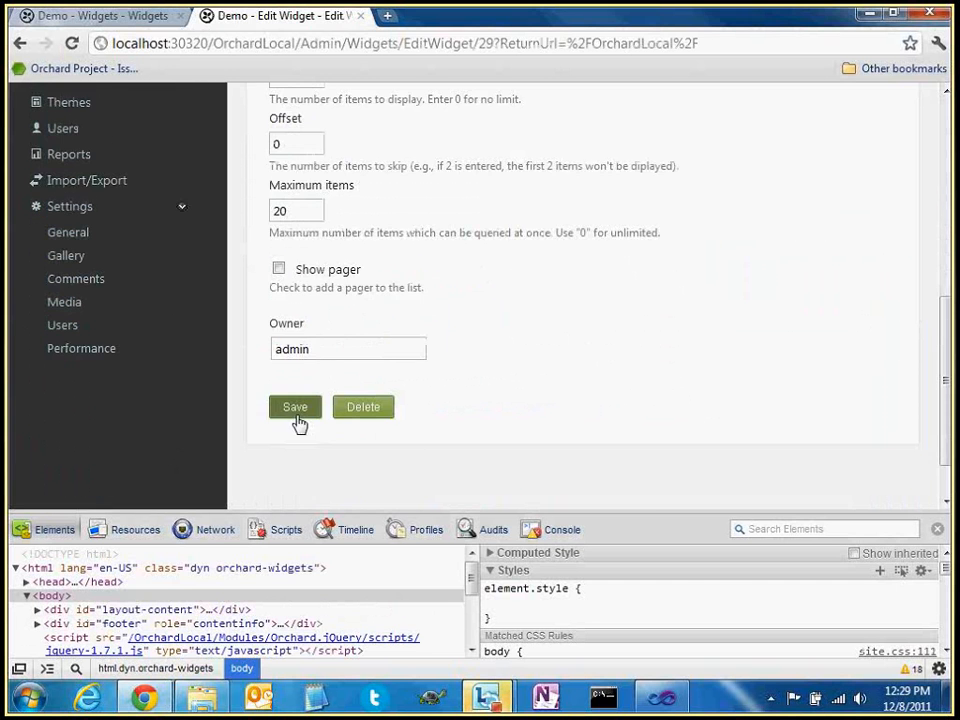
pyautogui.click(296, 408)
pyautogui.click(140, 16)
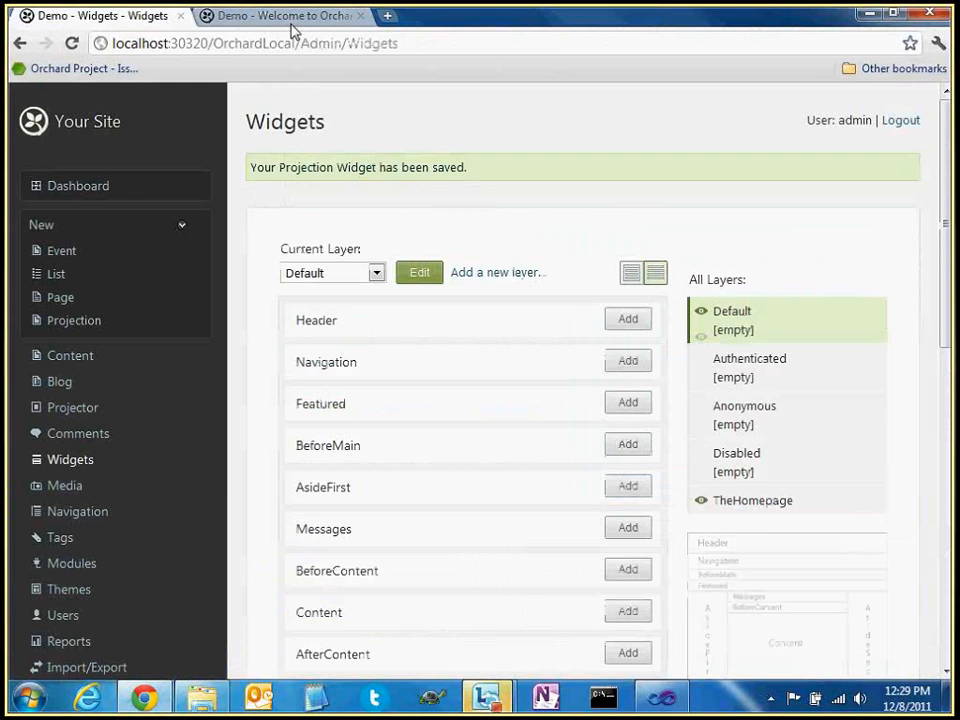
pyautogui.click(290, 16)
pyautogui.press('F5')
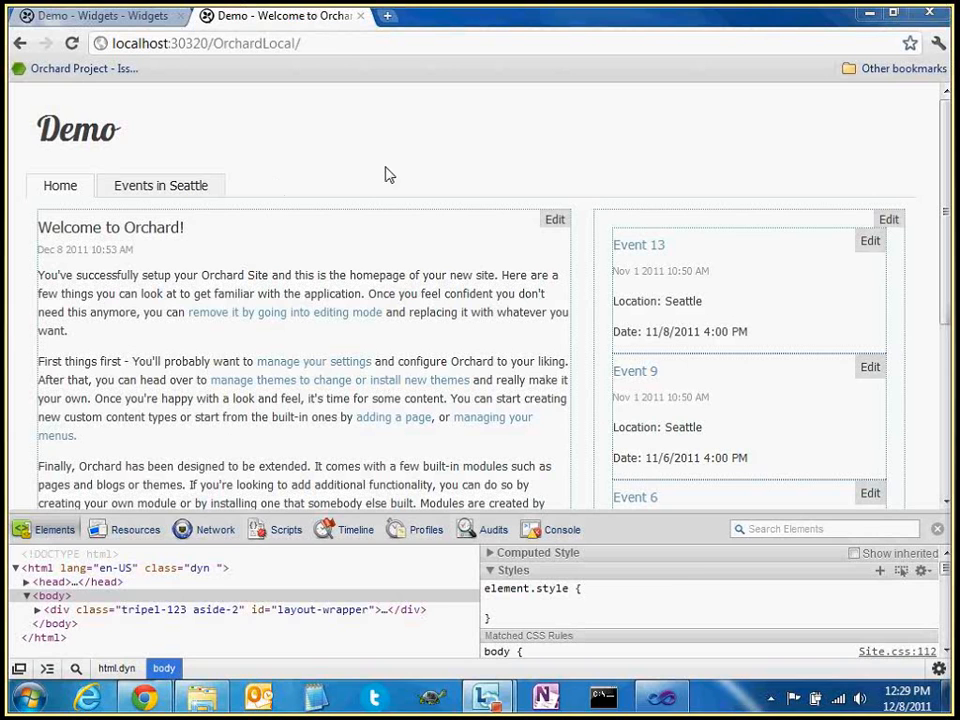
# Return to the admin and open the Events query from Projector for editing
pyautogui.click(110, 18)
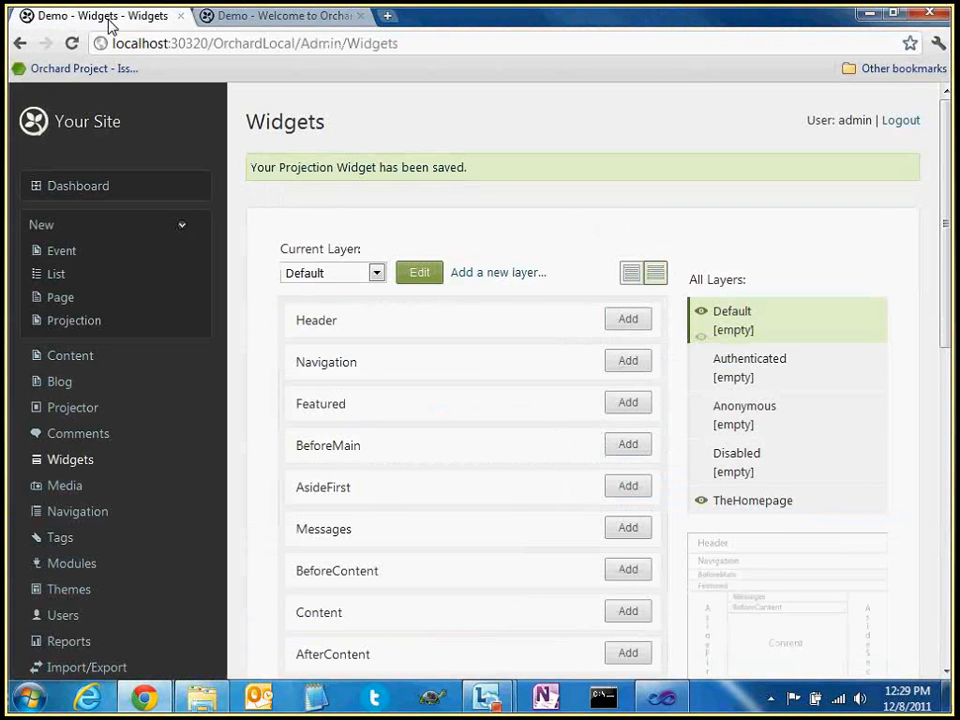
pyautogui.scroll(-2, 492, 385)
pyautogui.scroll(-2, 492, 385)
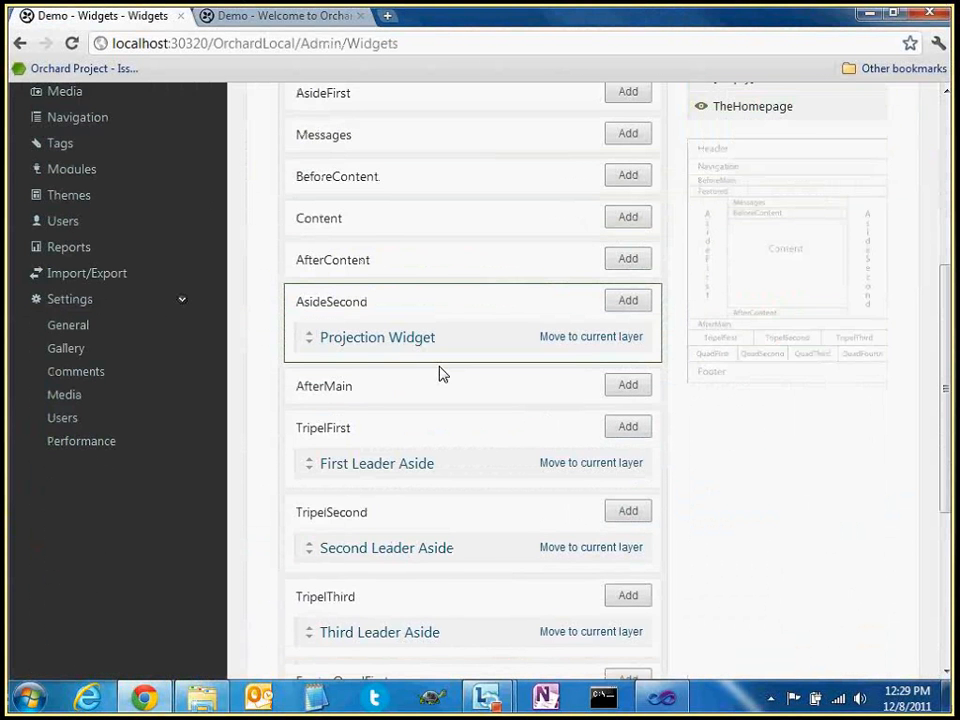
pyautogui.scroll(4, 443, 374)
pyautogui.click(72, 408)
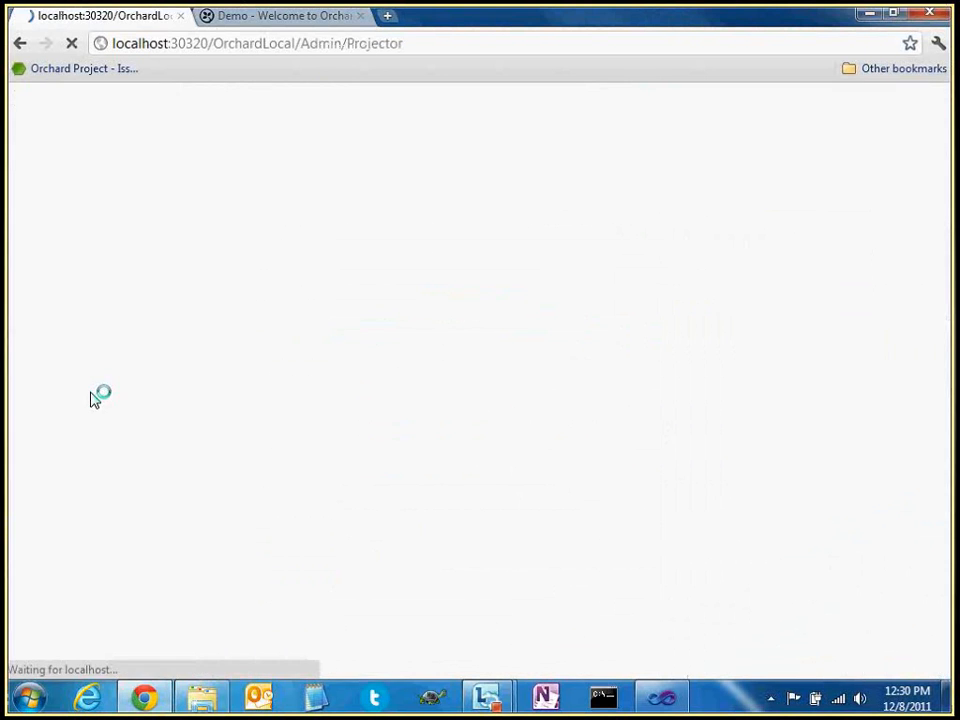
pyautogui.click(392, 392)
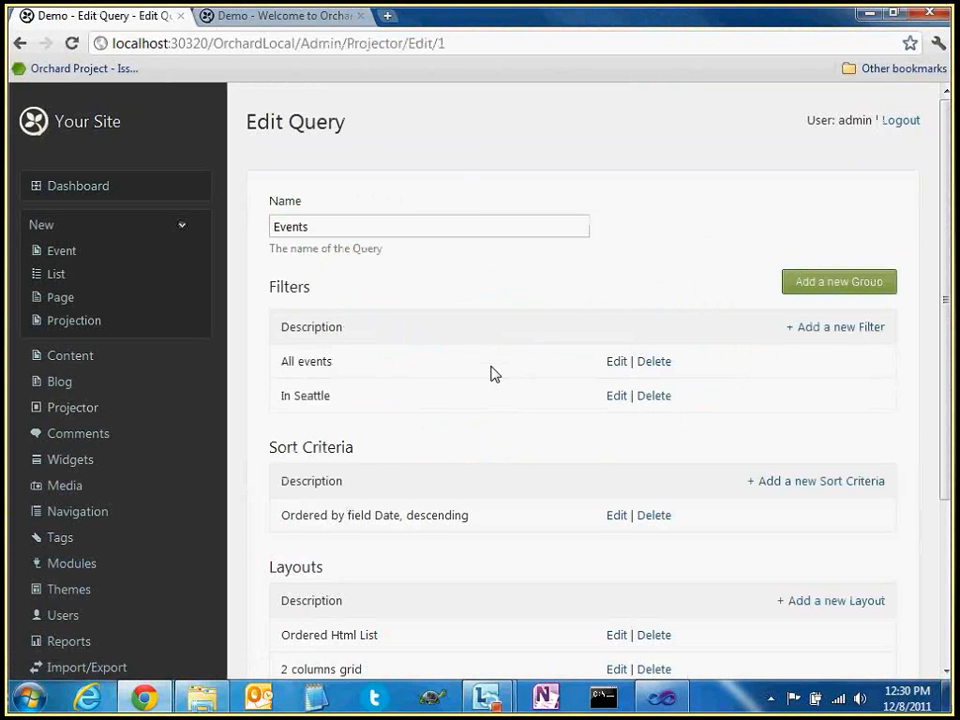
pyautogui.scroll(-3, 491, 373)
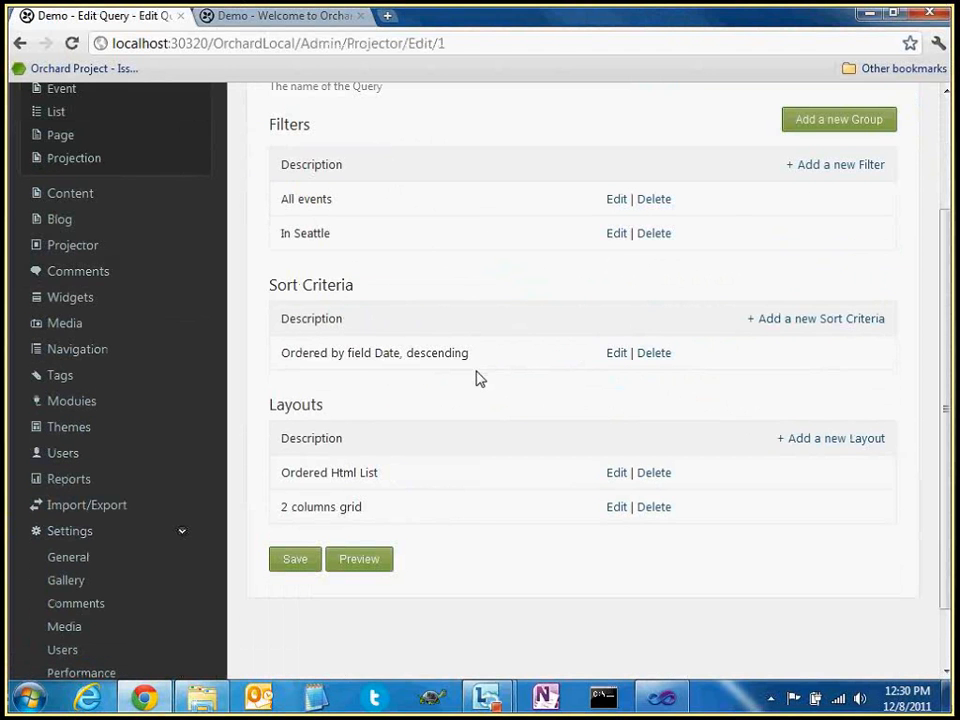
# Save the Ordered Html List layout as an unordered list with Properties display mode, then view the homepage
pyautogui.click(612, 473)
pyautogui.scroll(-3, 445, 492)
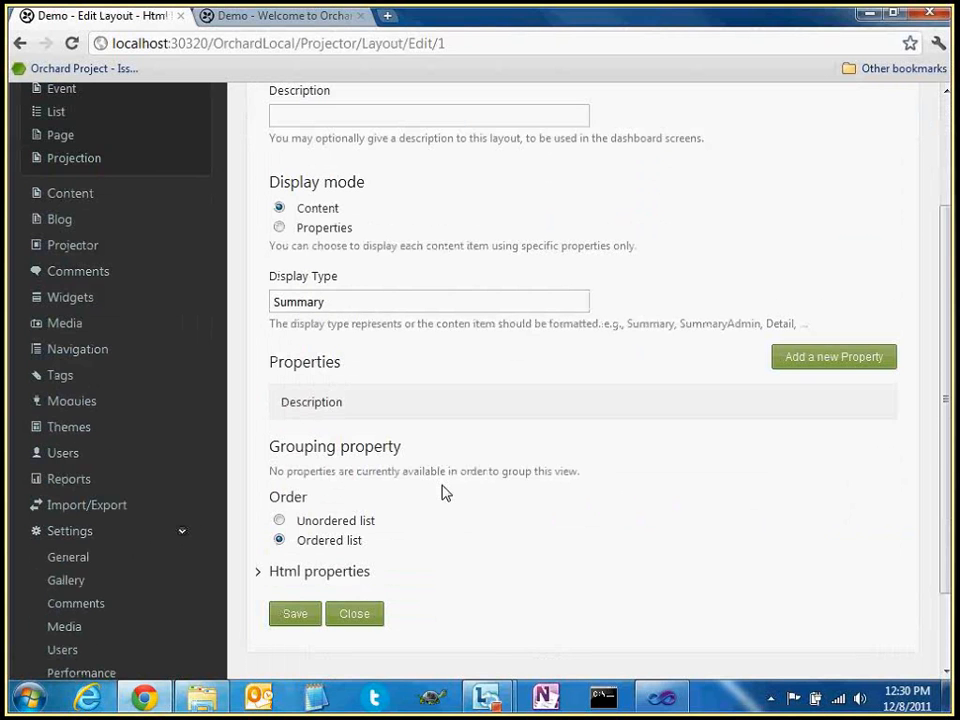
pyautogui.scroll(-2, 430, 505)
pyautogui.click(297, 521)
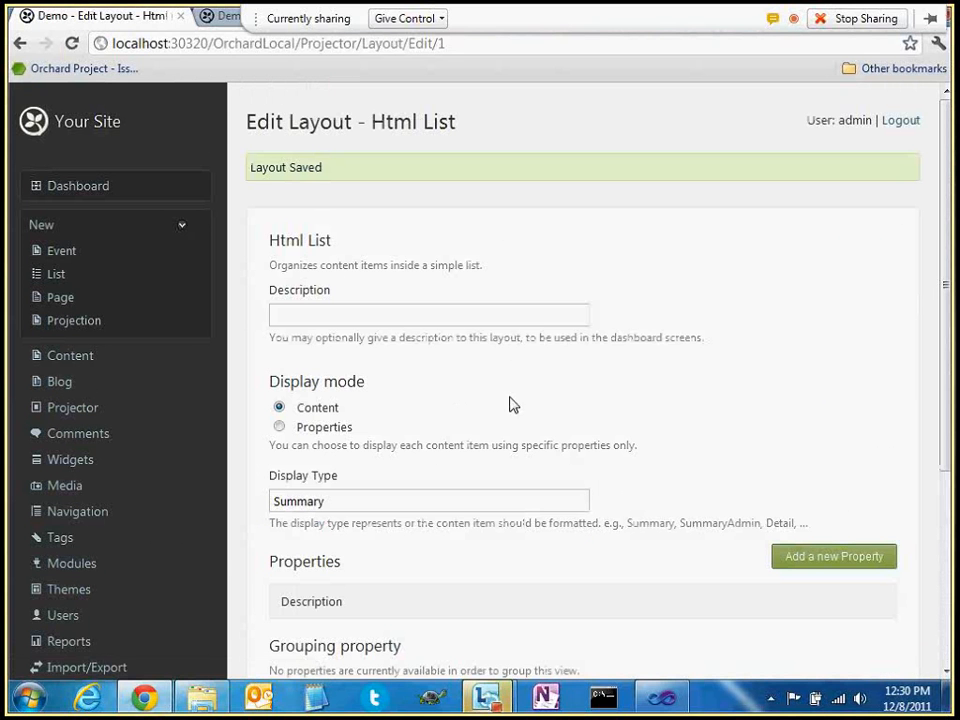
pyautogui.scroll(-1, 543, 404)
pyautogui.scroll(-1, 543, 404)
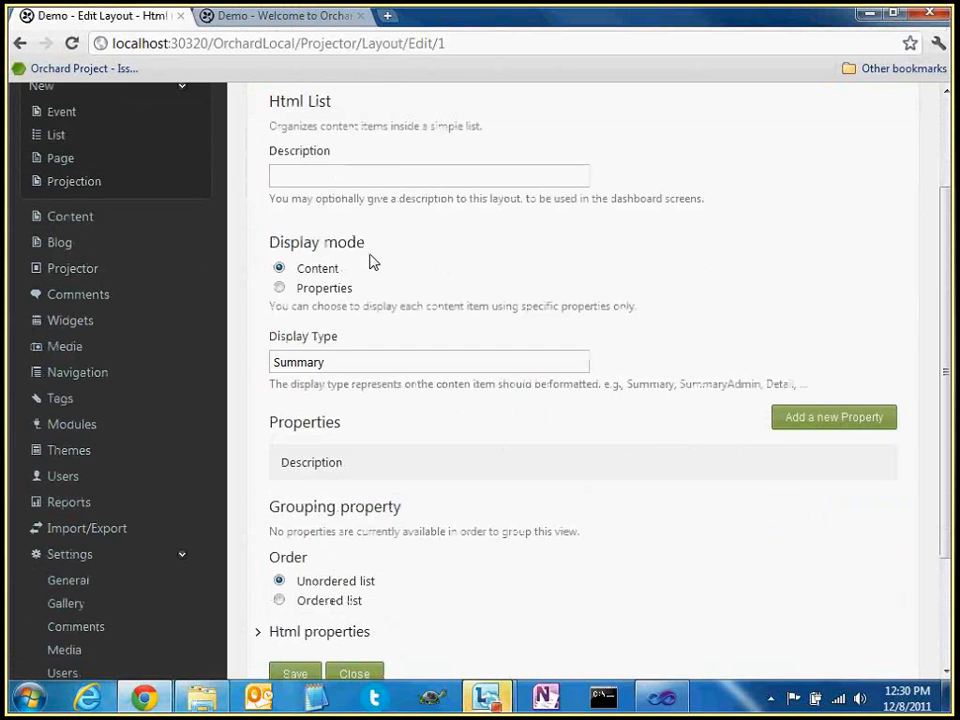
pyautogui.scroll(-2, 372, 262)
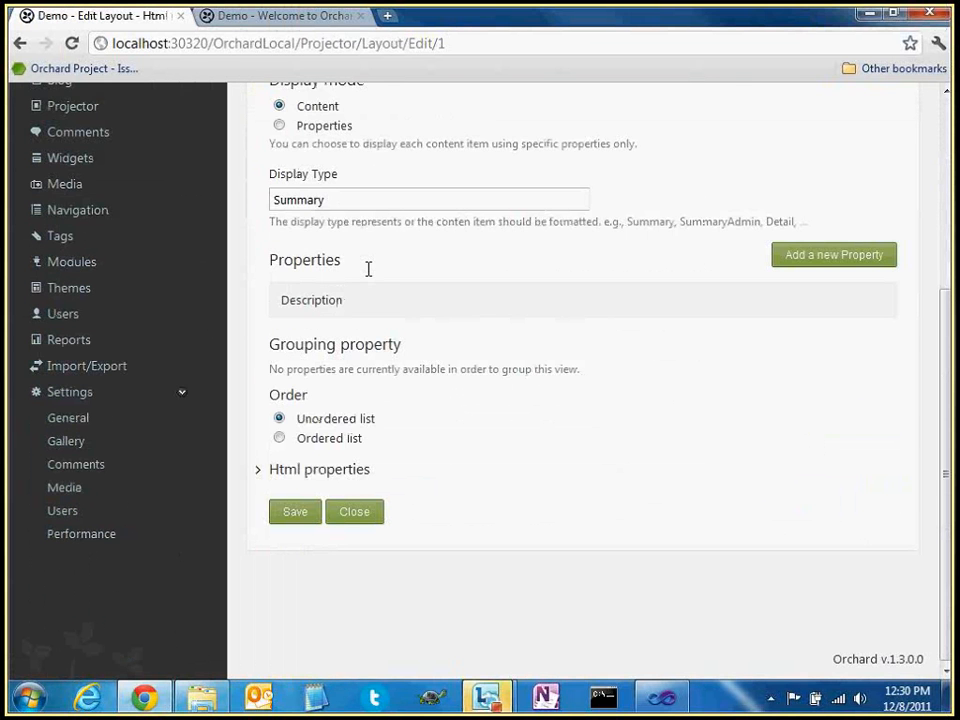
pyautogui.scroll(2, 316, 253)
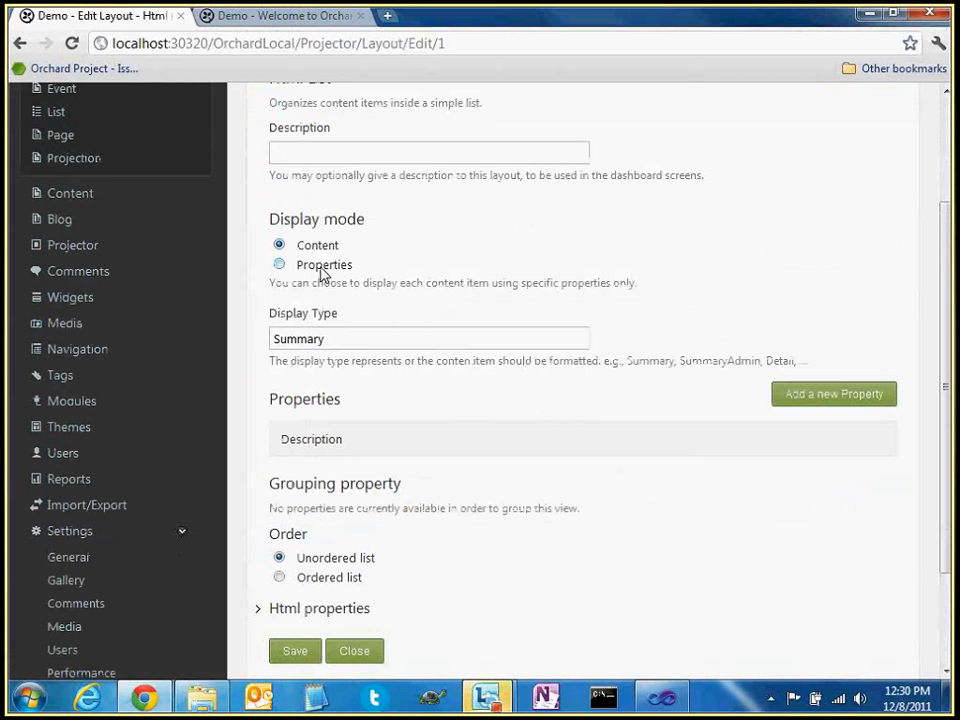
pyautogui.click(320, 268)
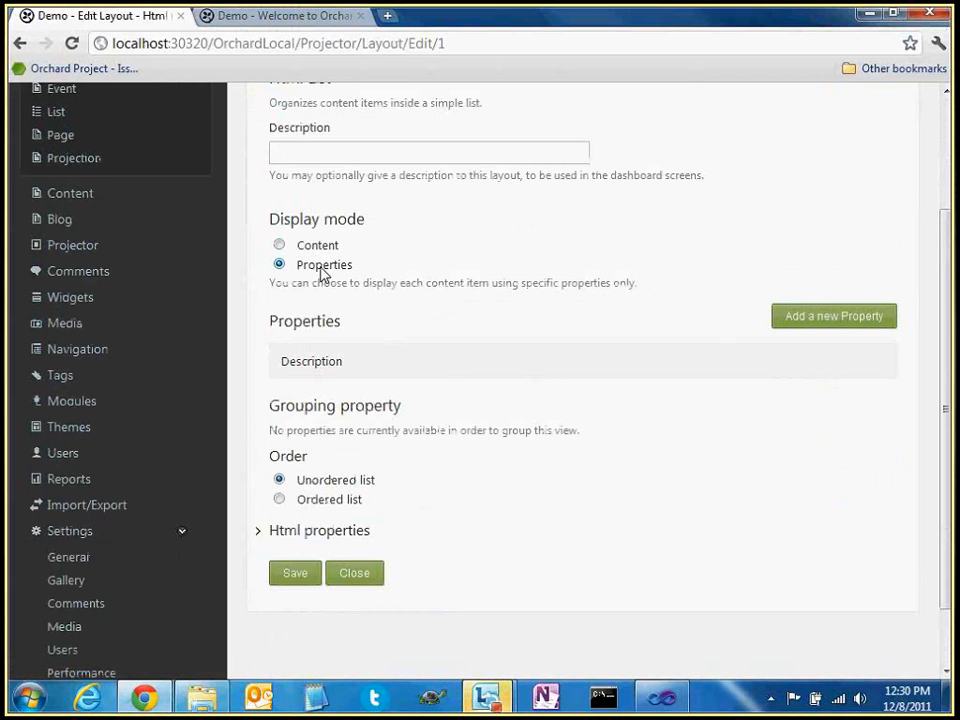
pyautogui.click(316, 20)
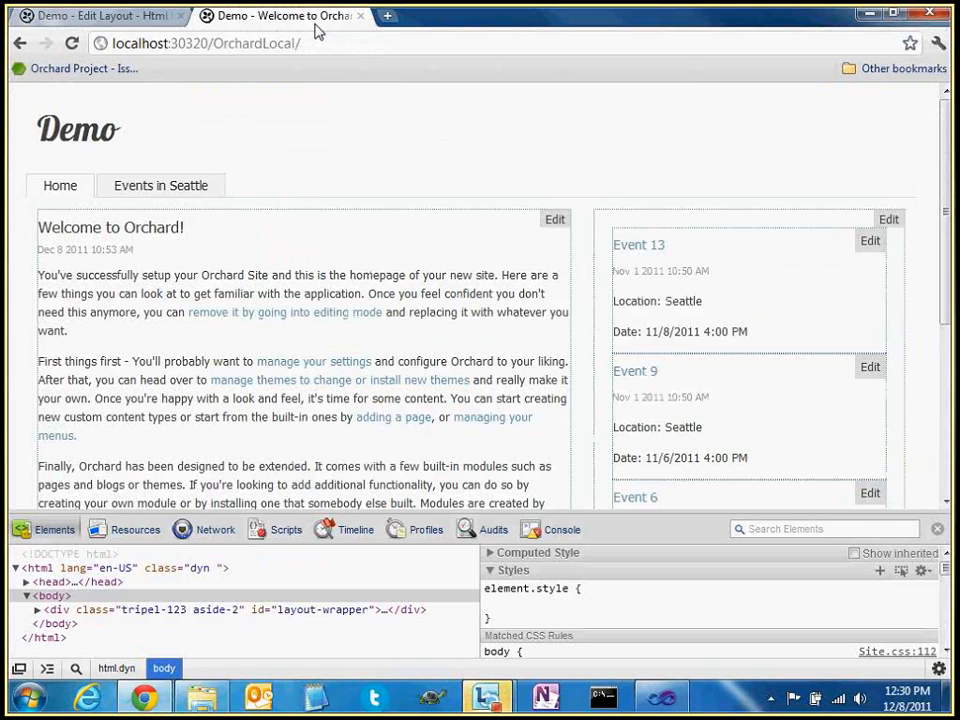
# Browse between the Events in Seattle and home pages, then return to the layout editor
pyautogui.click(161, 185)
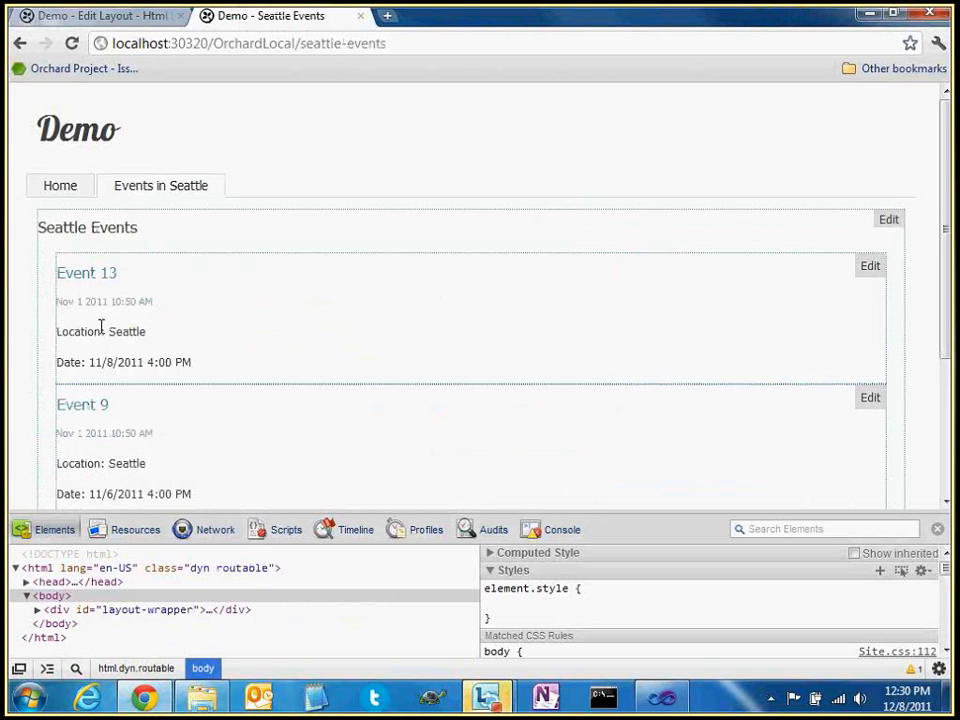
pyautogui.click(75, 186)
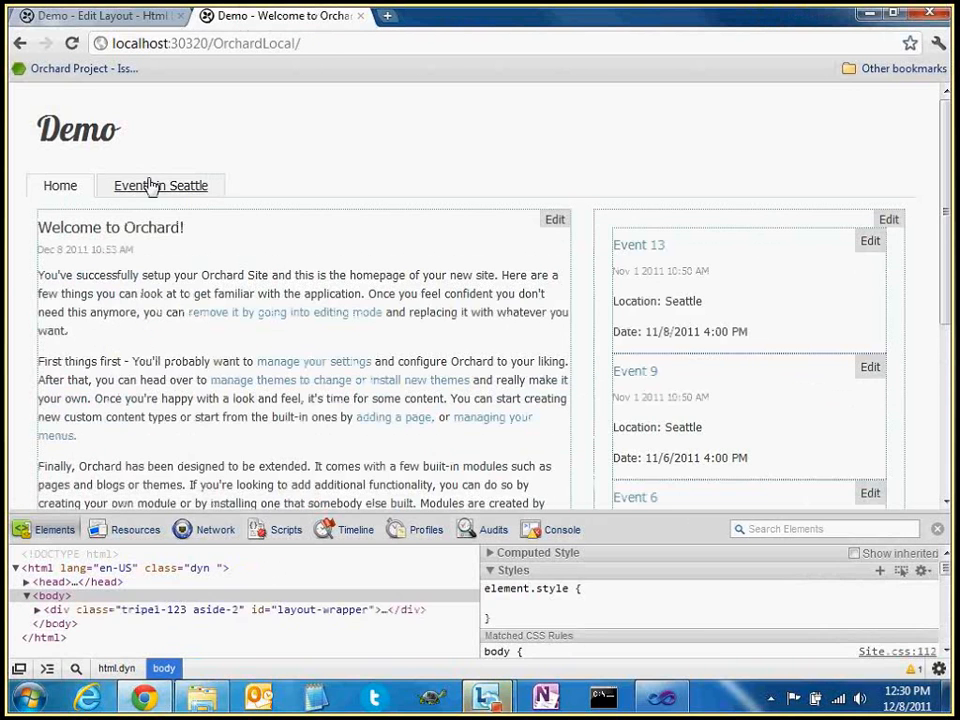
pyautogui.click(150, 186)
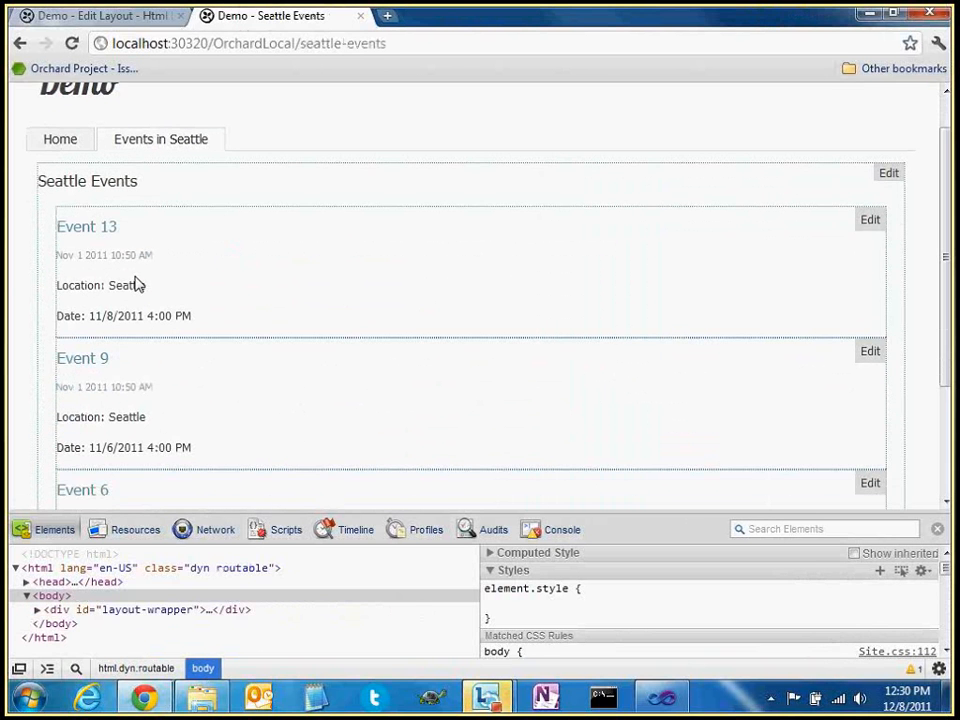
pyautogui.click(62, 140)
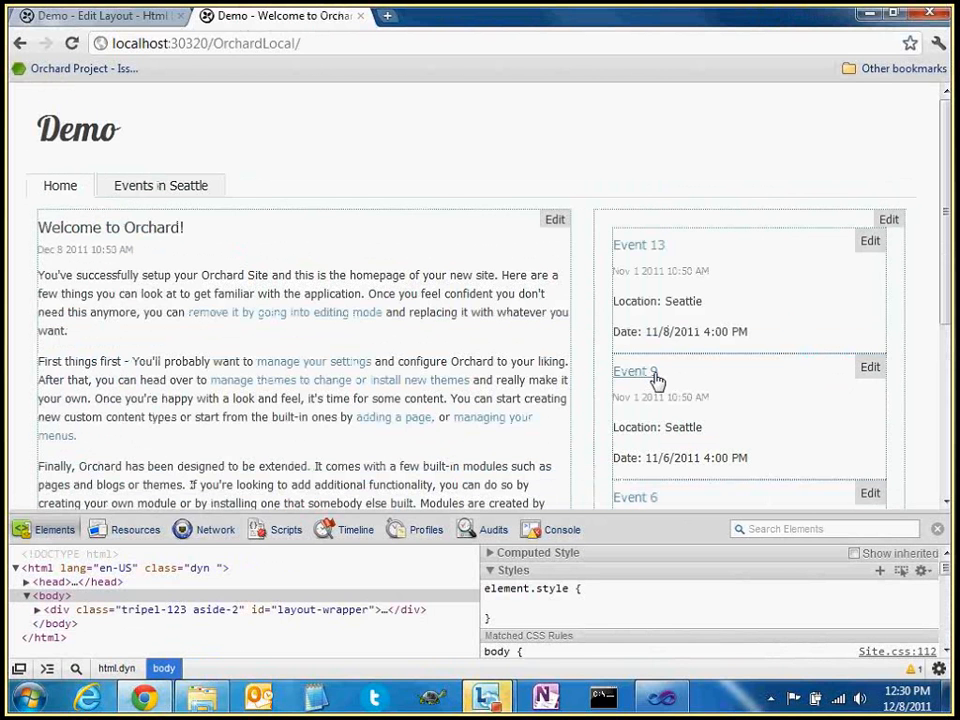
pyautogui.click(156, 21)
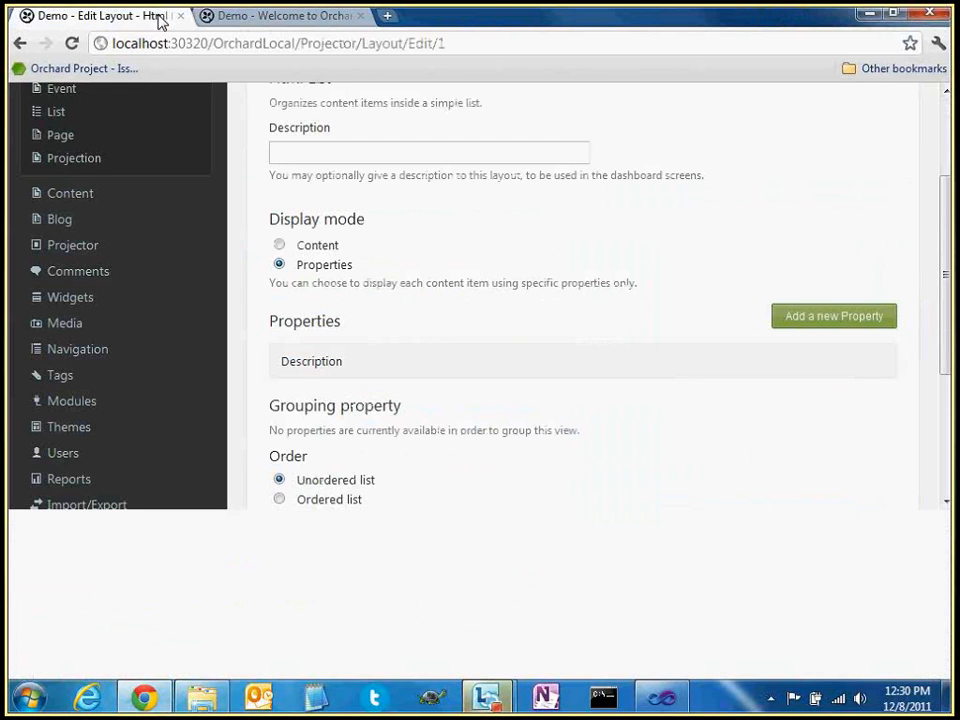
# Leave the current layout and create an Html List layout described as 'Simple list'
pyautogui.click(378, 566)
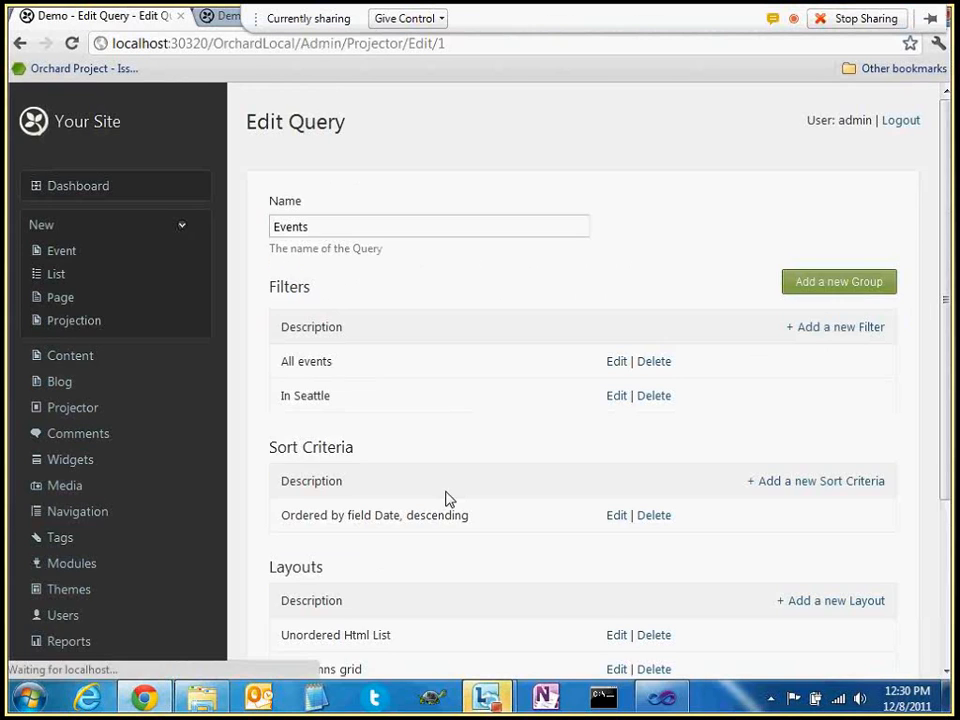
pyautogui.scroll(-3, 447, 498)
pyautogui.click(812, 369)
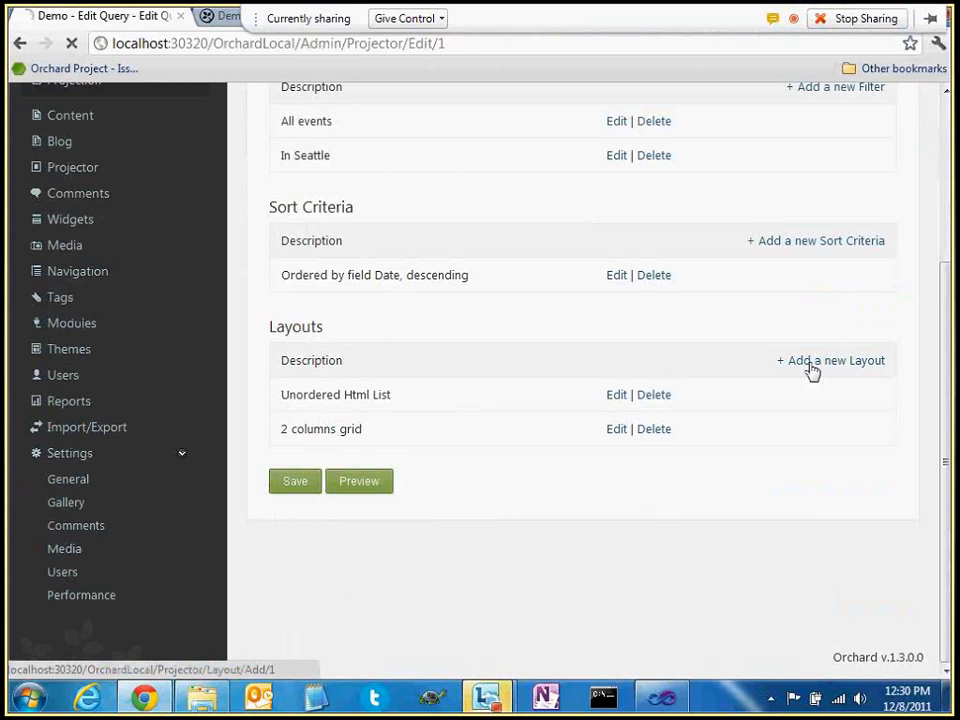
pyautogui.click(325, 274)
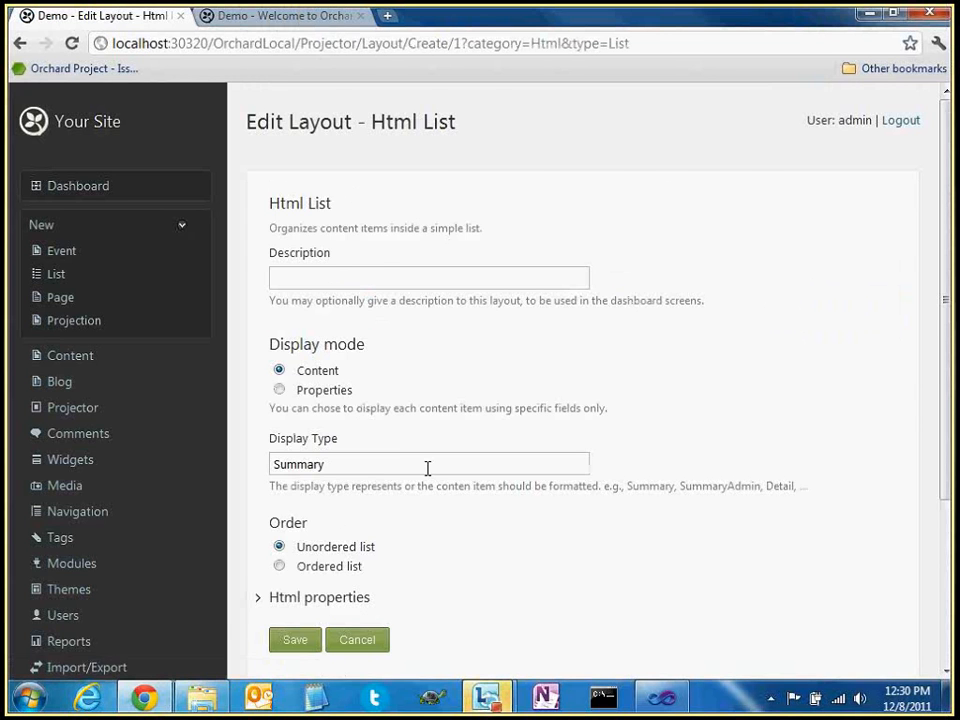
pyautogui.scroll(-2, 408, 490)
pyautogui.scroll(1, 435, 287)
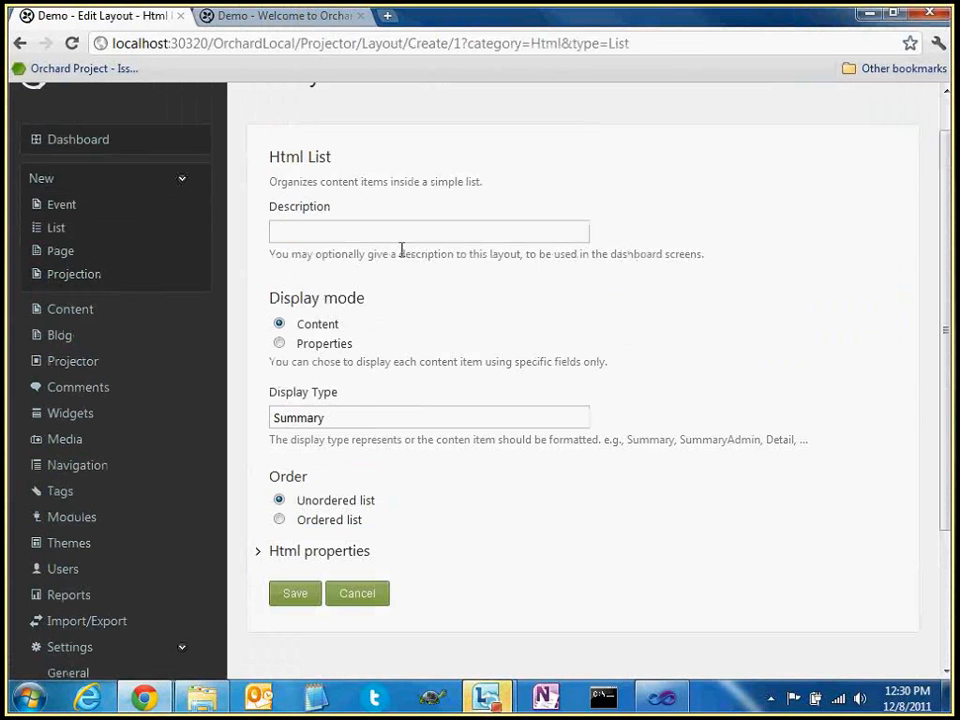
pyautogui.click(403, 236)
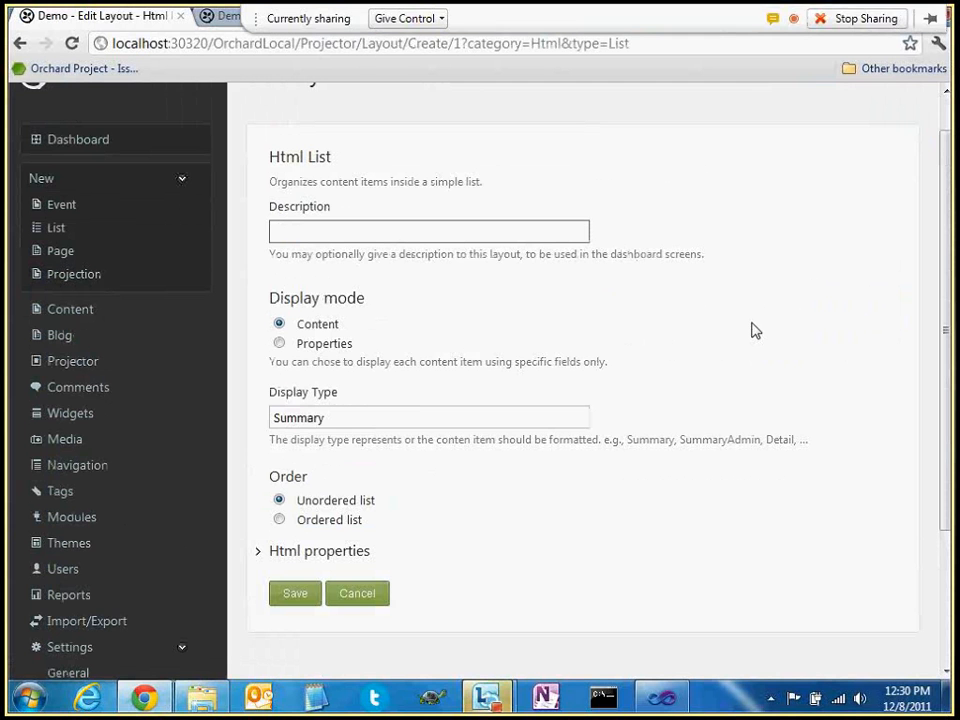
pyautogui.write('Simple')
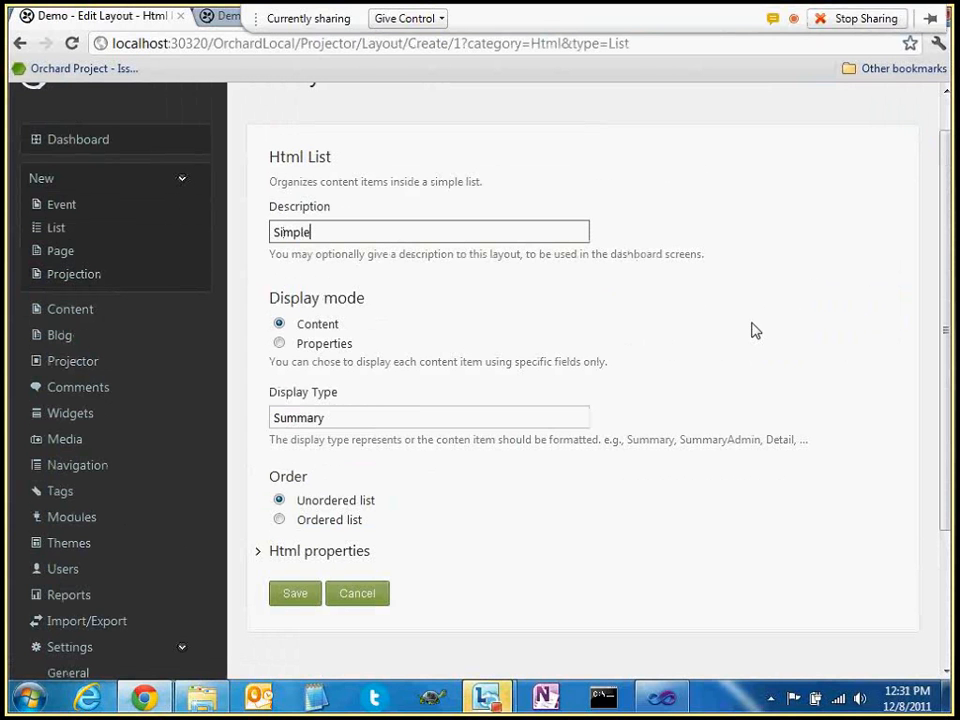
pyautogui.write(' list')
pyautogui.click(308, 600)
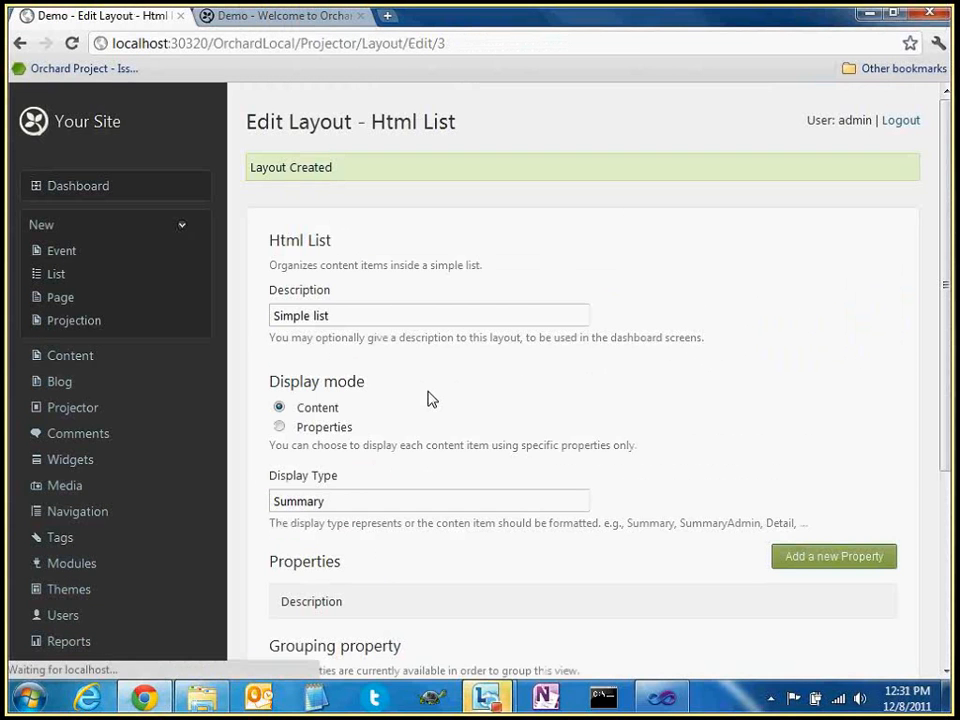
# Switch the Simple list layout to Properties display mode, save, and start adding a property
pyautogui.scroll(-3, 371, 484)
pyautogui.scroll(-2, 371, 484)
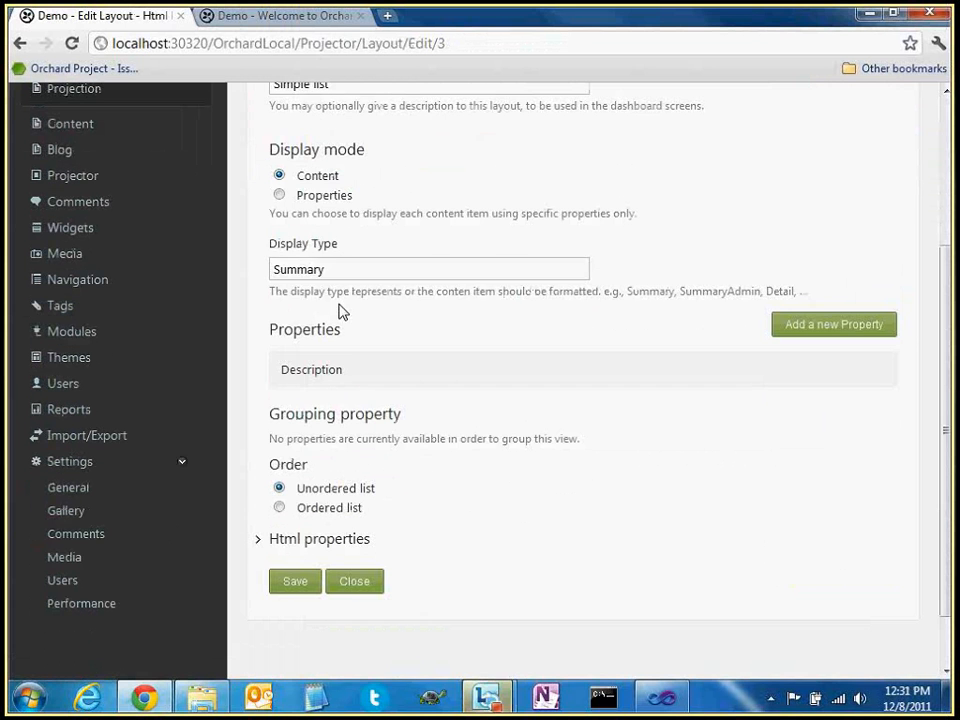
pyautogui.click(330, 196)
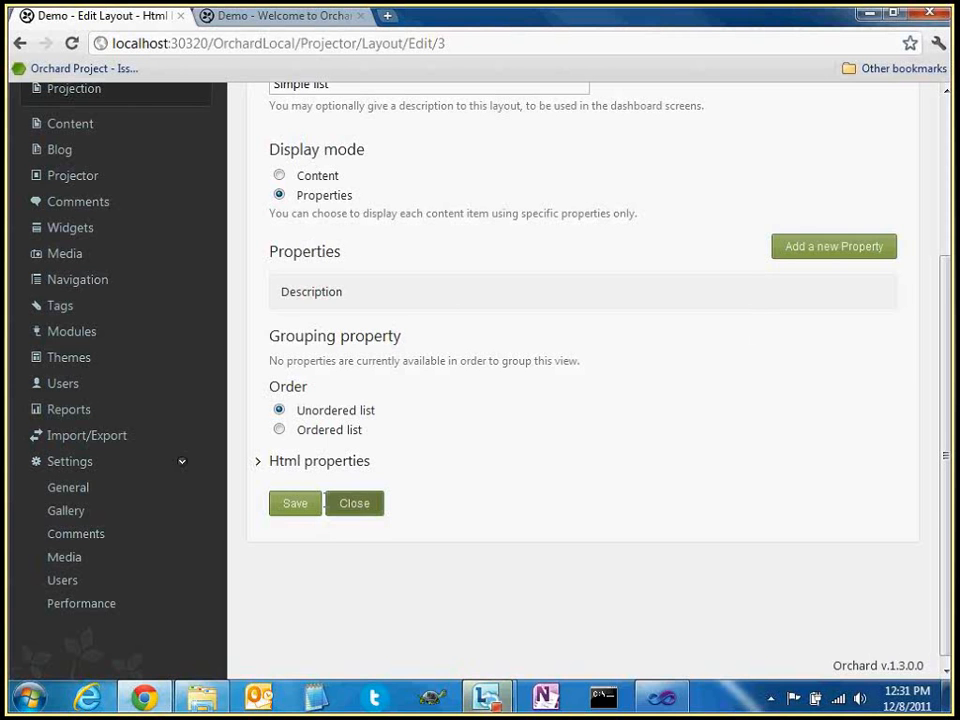
pyautogui.click(298, 511)
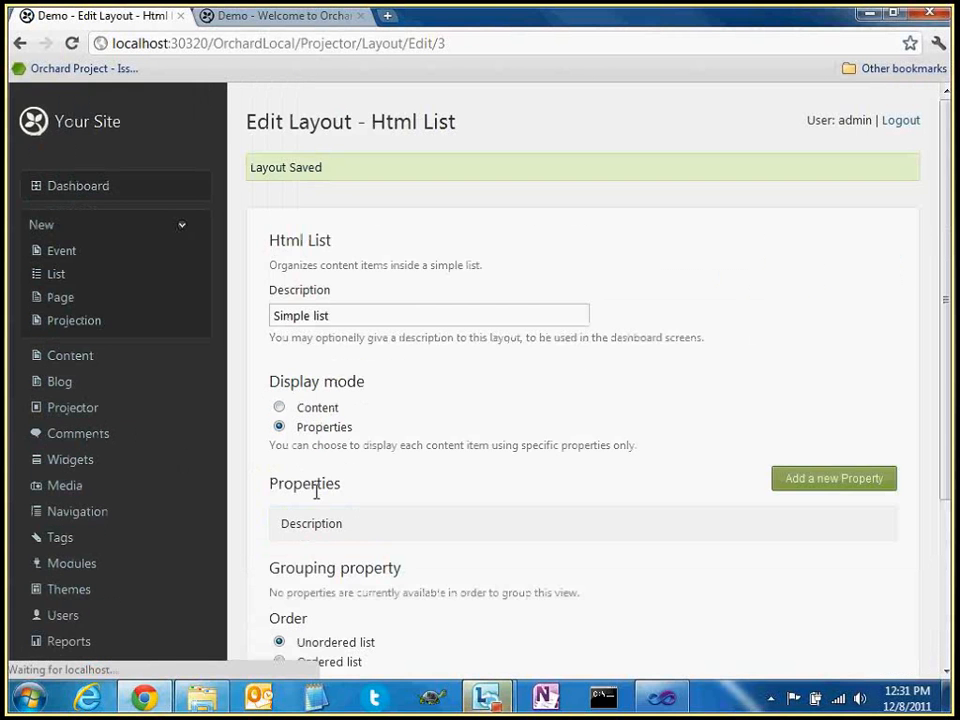
pyautogui.scroll(-3, 317, 430)
pyautogui.click(836, 366)
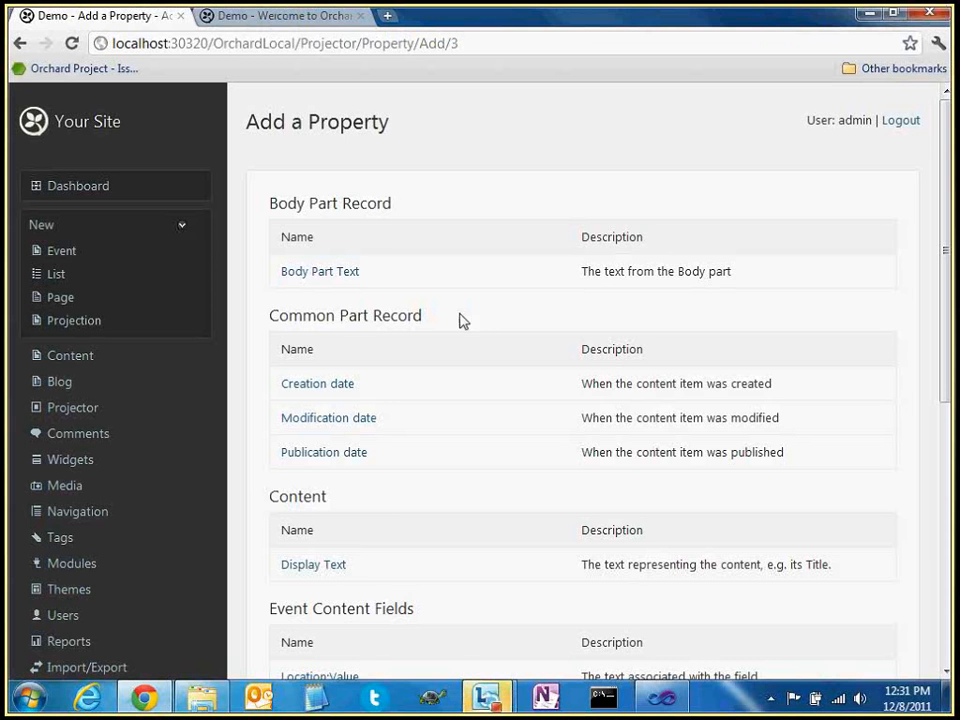
# Add the Content: Display Text property to the layout, leaving its editor without changes
pyautogui.scroll(-3, 463, 320)
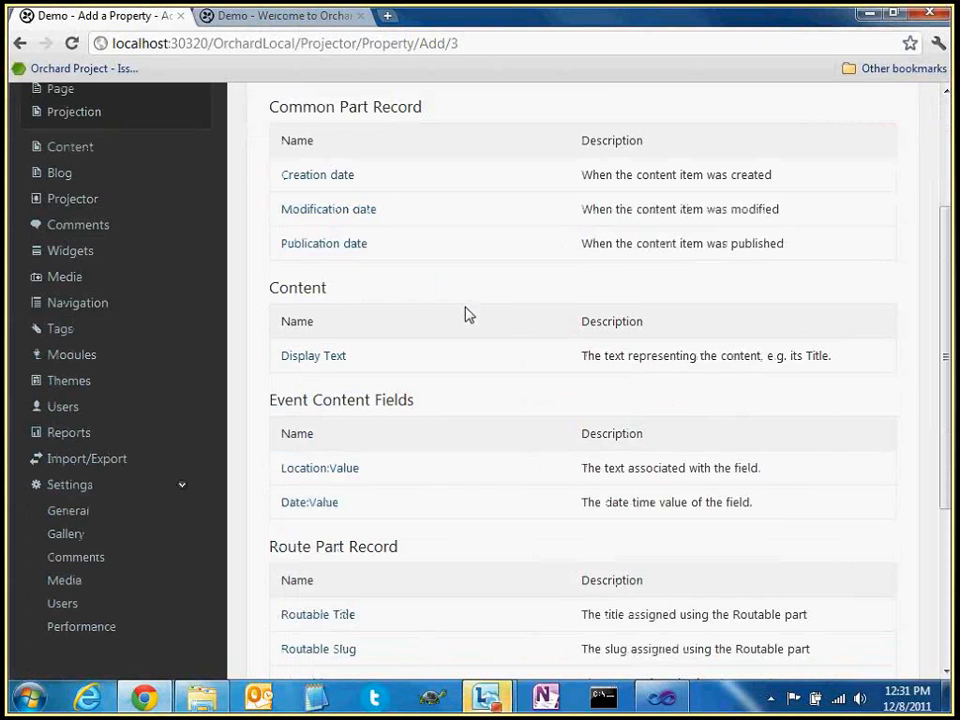
pyautogui.scroll(-1, 465, 315)
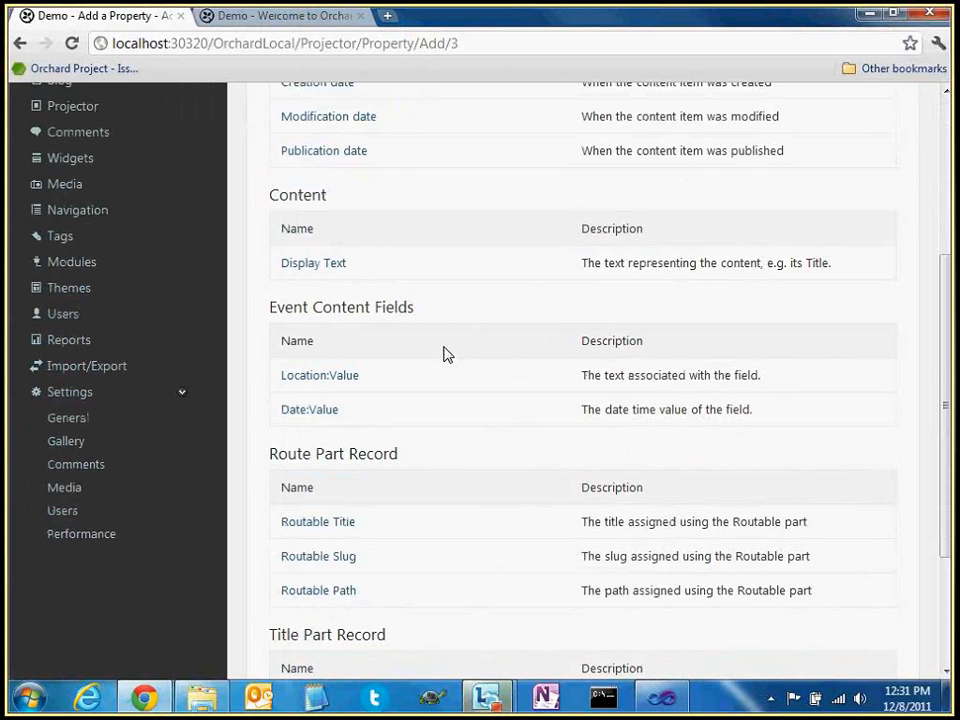
pyautogui.click(314, 270)
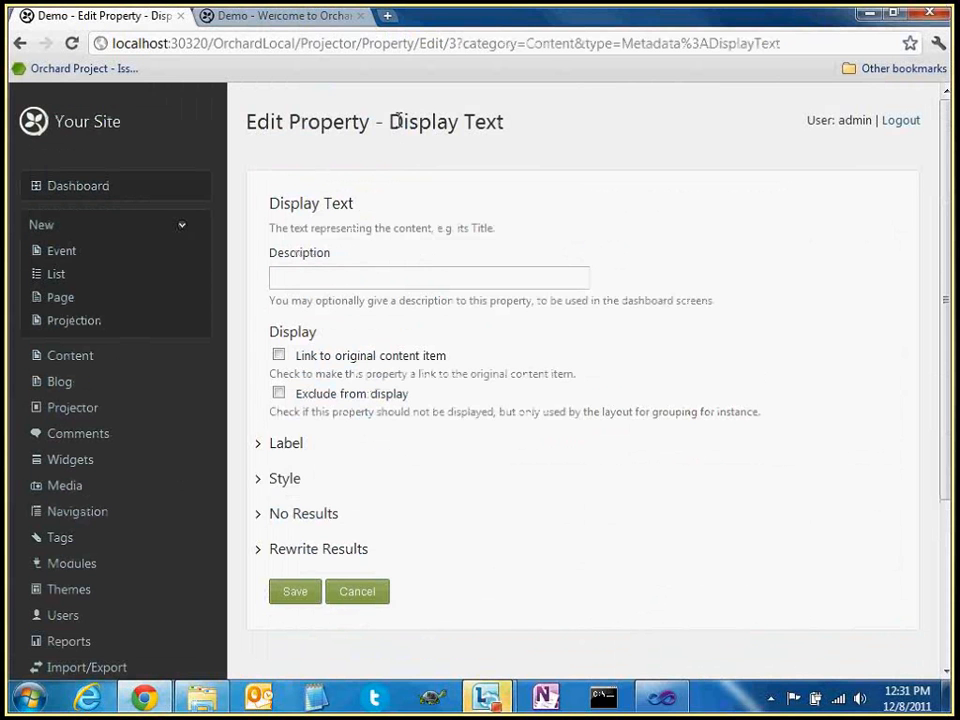
pyautogui.moveTo(390, 121); pyautogui.dragTo(504, 122)
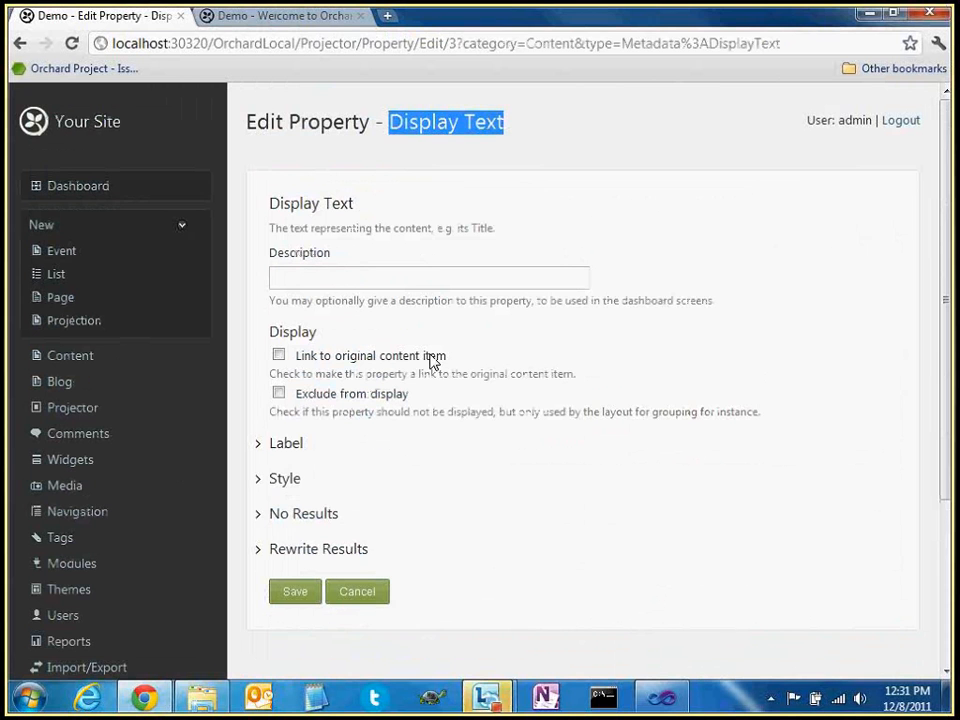
pyautogui.click(484, 489)
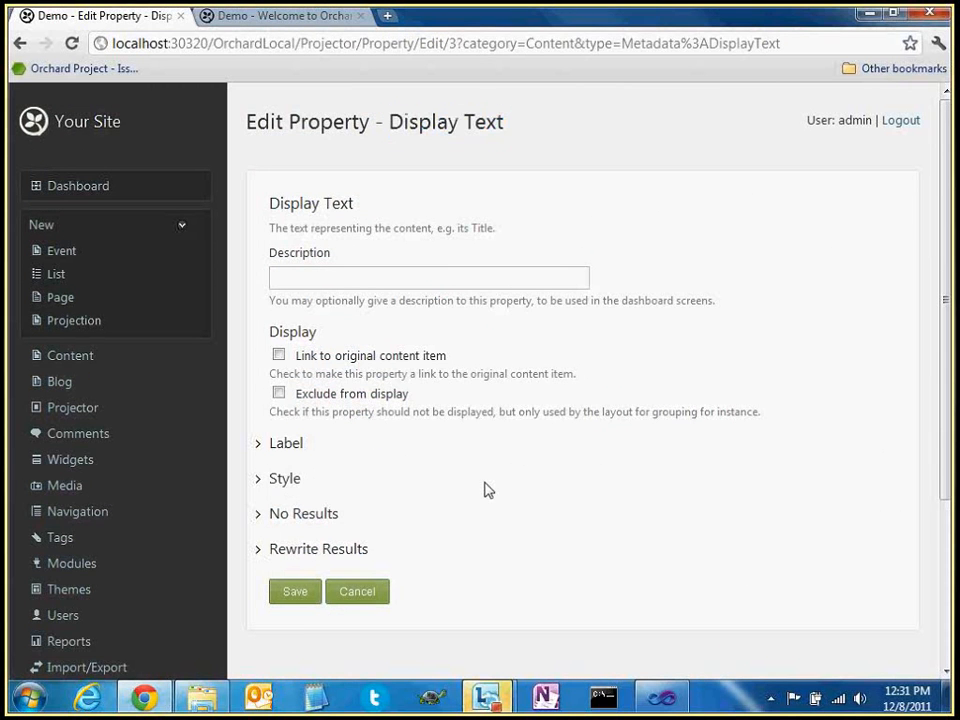
pyautogui.click(342, 589)
pyautogui.scroll(-2, 478, 428)
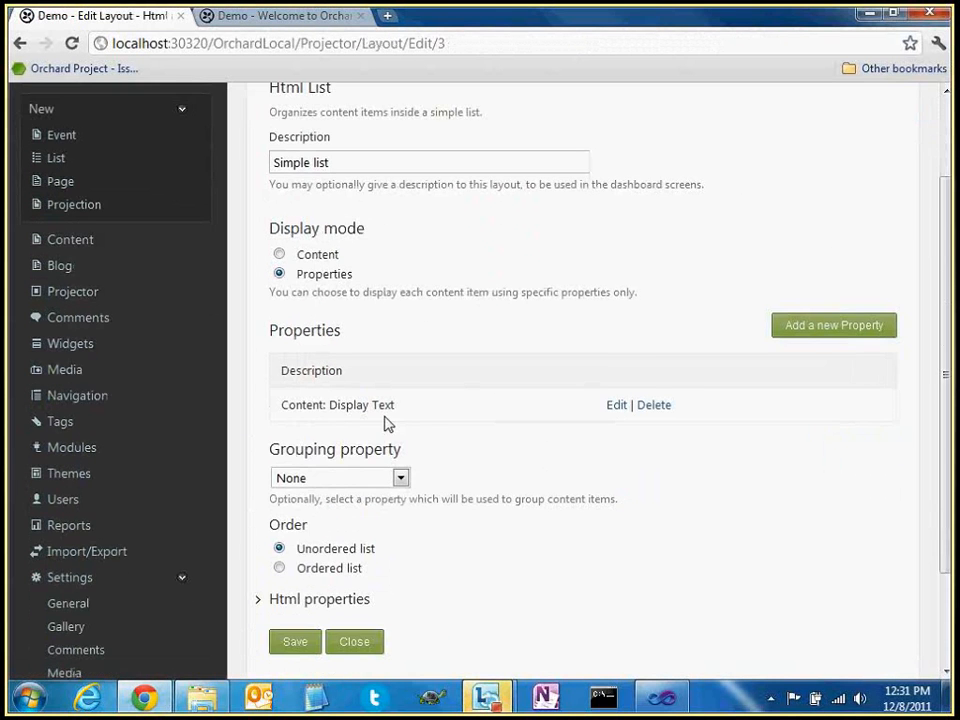
# Give the Display Text property the description 'Title of the Event' and save it
pyautogui.doubleClick(271, 330)
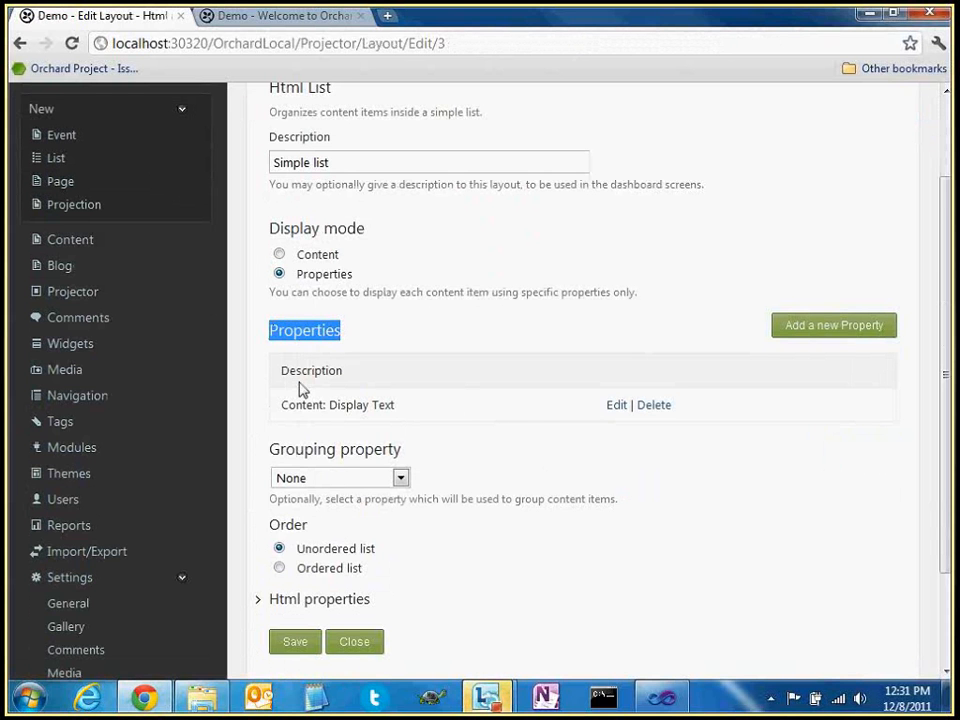
pyautogui.scroll(-1, 303, 390)
pyautogui.moveTo(329, 358); pyautogui.dragTo(306, 368)
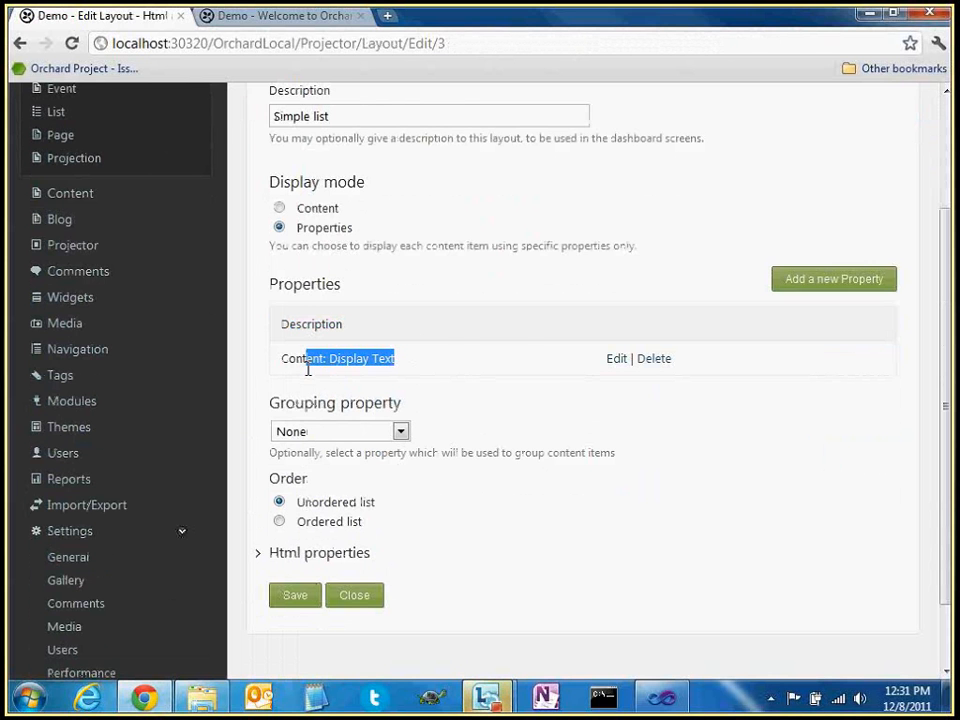
pyautogui.click(618, 362)
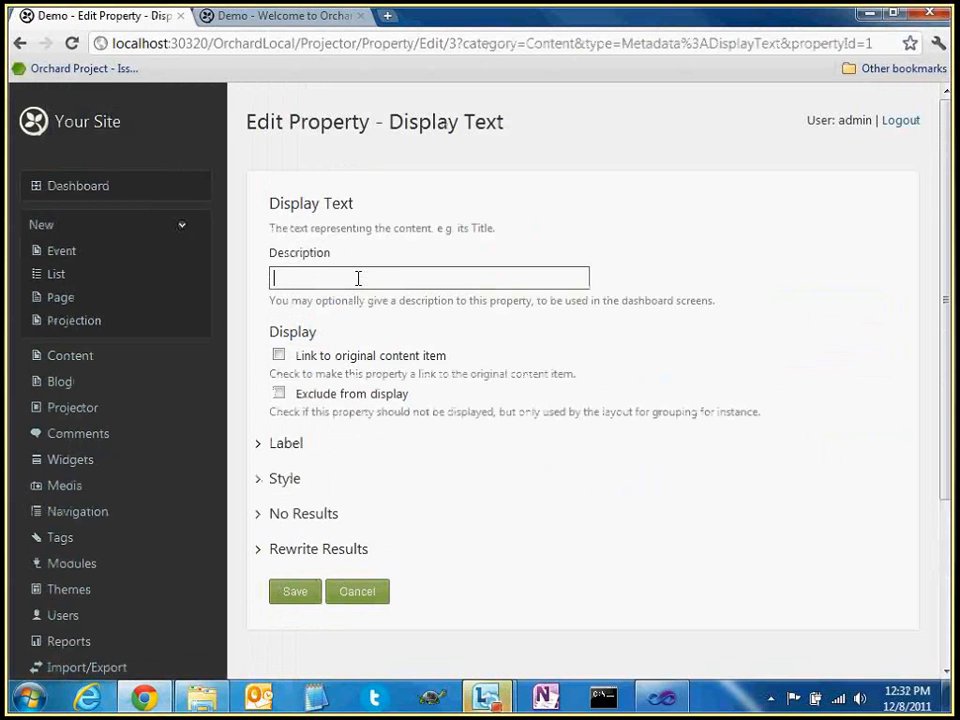
pyautogui.write('Title of the ve')
pyautogui.press('BackSpace')
pyautogui.press('BackSpace')
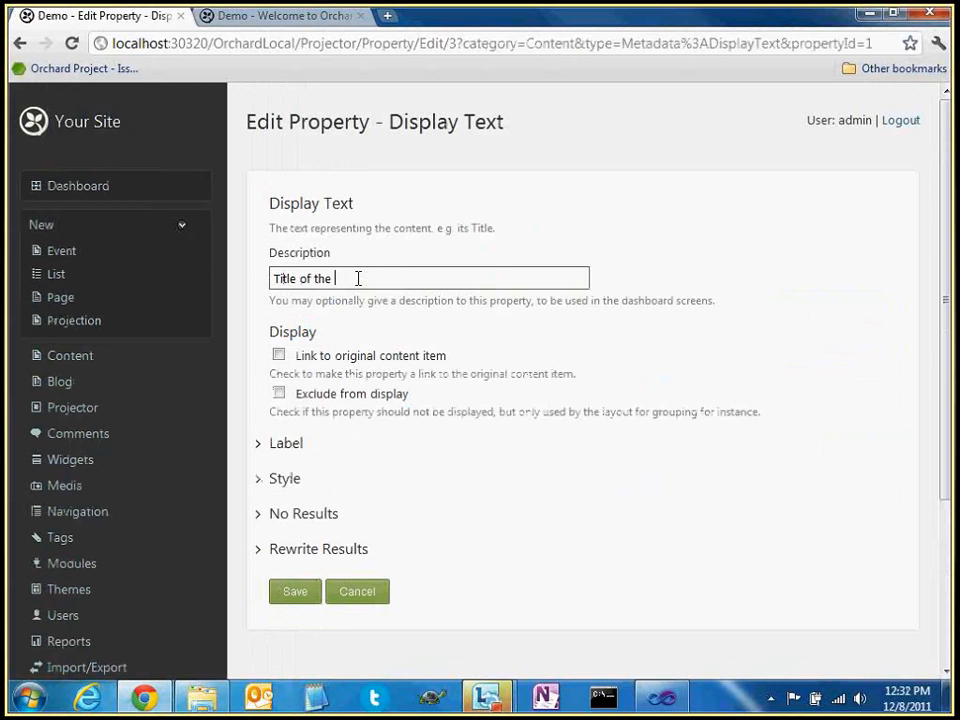
pyautogui.write('Event')
pyautogui.scroll(-1, 389, 404)
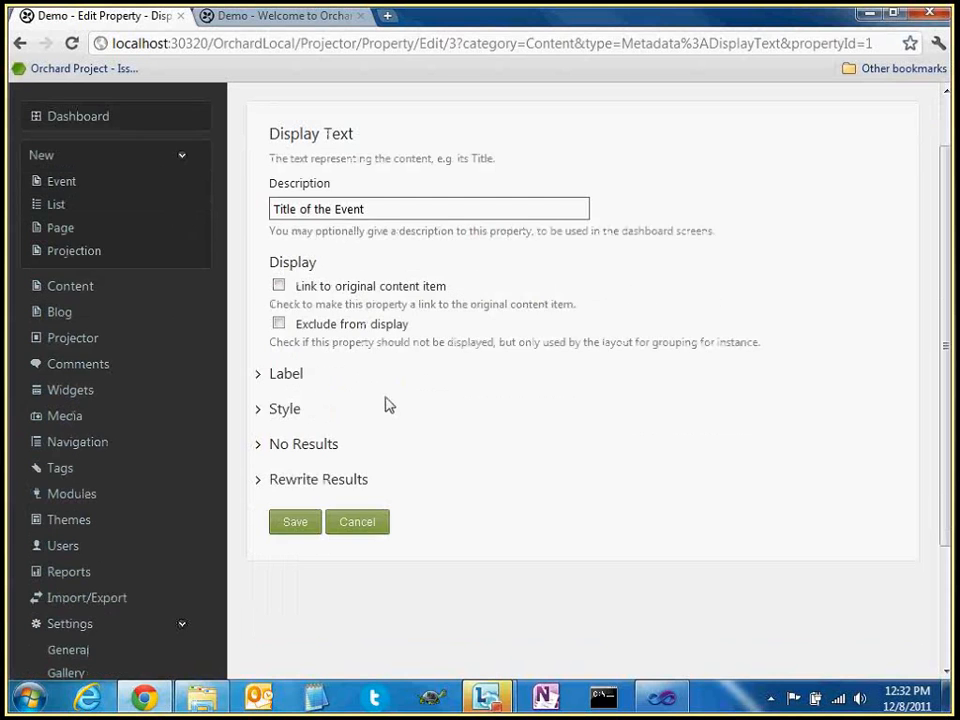
pyautogui.click(312, 519)
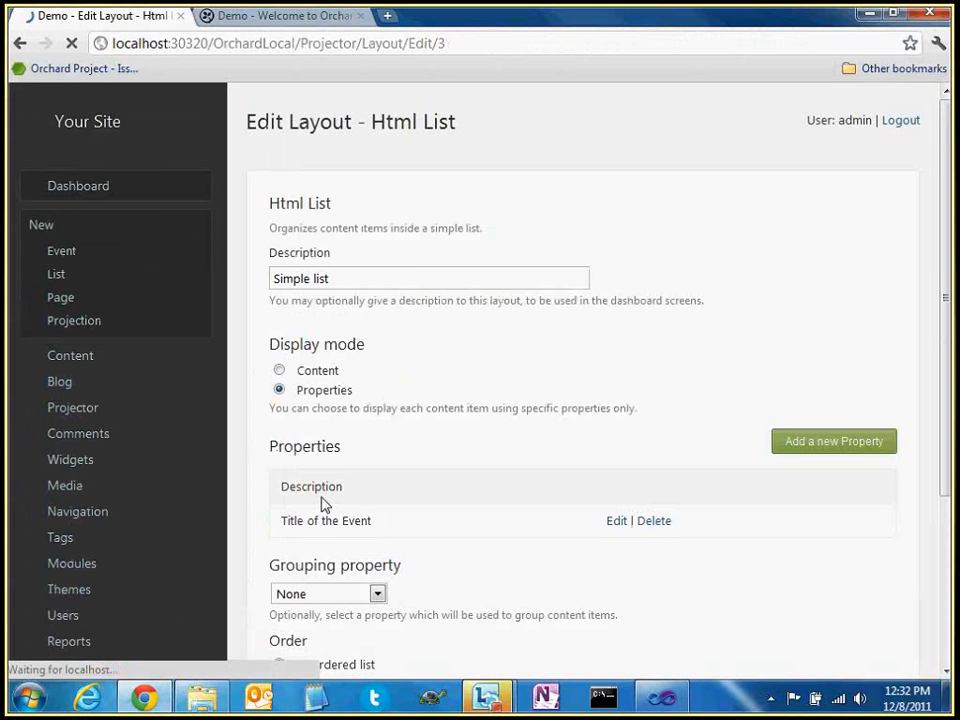
# Point out the Title of the Event entry in the layout's Properties list
pyautogui.moveTo(281, 521); pyautogui.dragTo(334, 523)
pyautogui.doubleClick(326, 444)
pyautogui.click(396, 498)
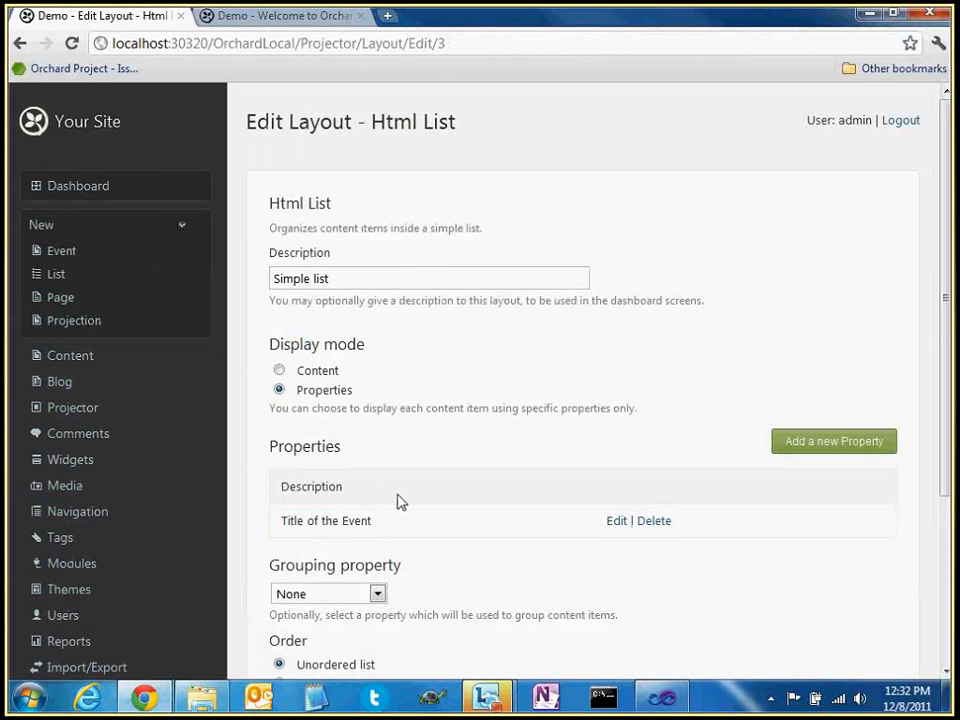
pyautogui.doubleClick(283, 521)
pyautogui.click(437, 527)
pyautogui.scroll(-3, 455, 518)
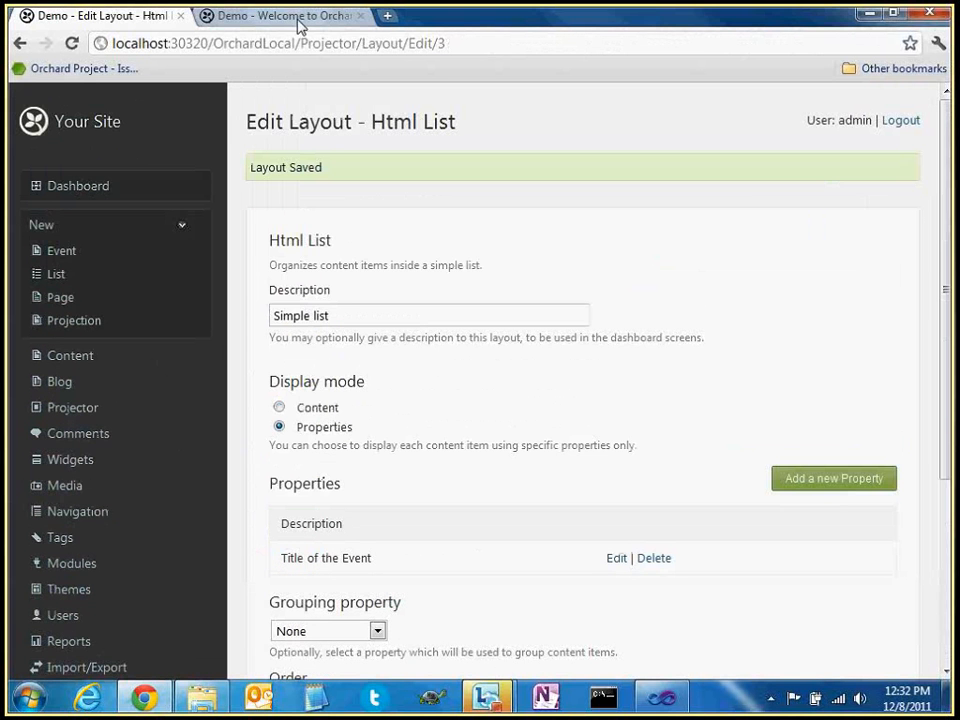
# Set the homepage Projection widget to the Events (Simple list) query and save it
pyautogui.click(72, 460)
pyautogui.scroll(-2, 531, 490)
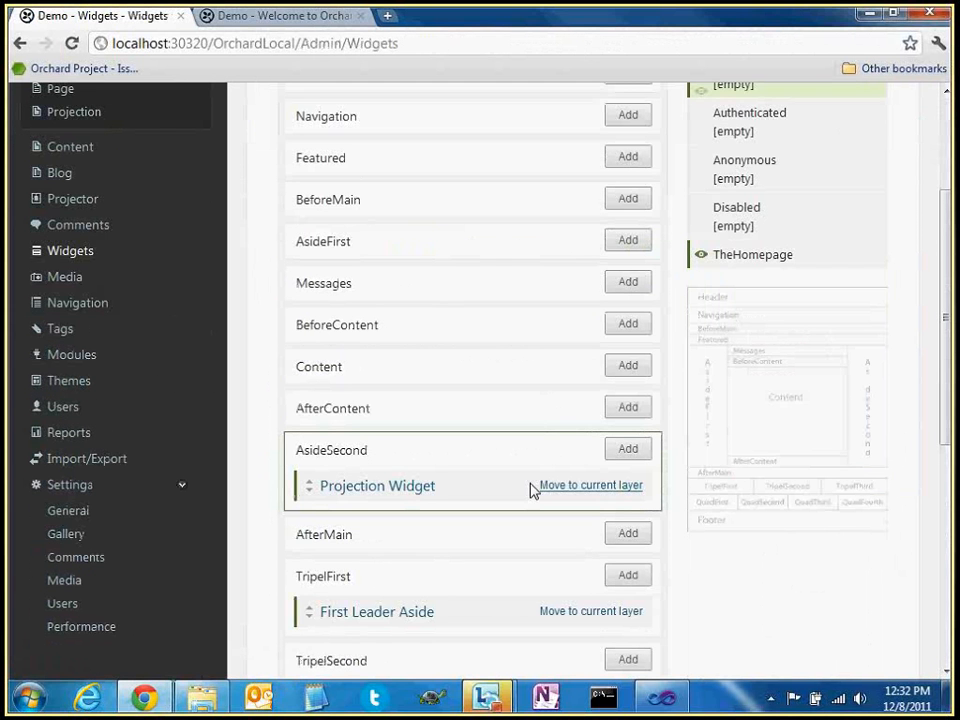
pyautogui.click(435, 488)
pyautogui.click(399, 482)
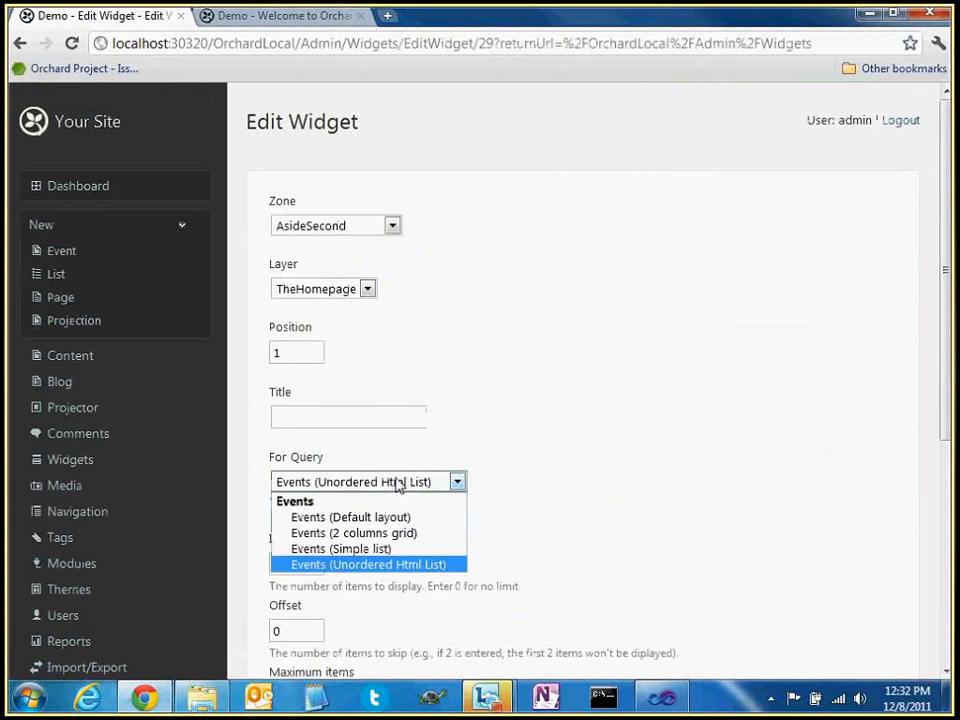
pyautogui.click(366, 549)
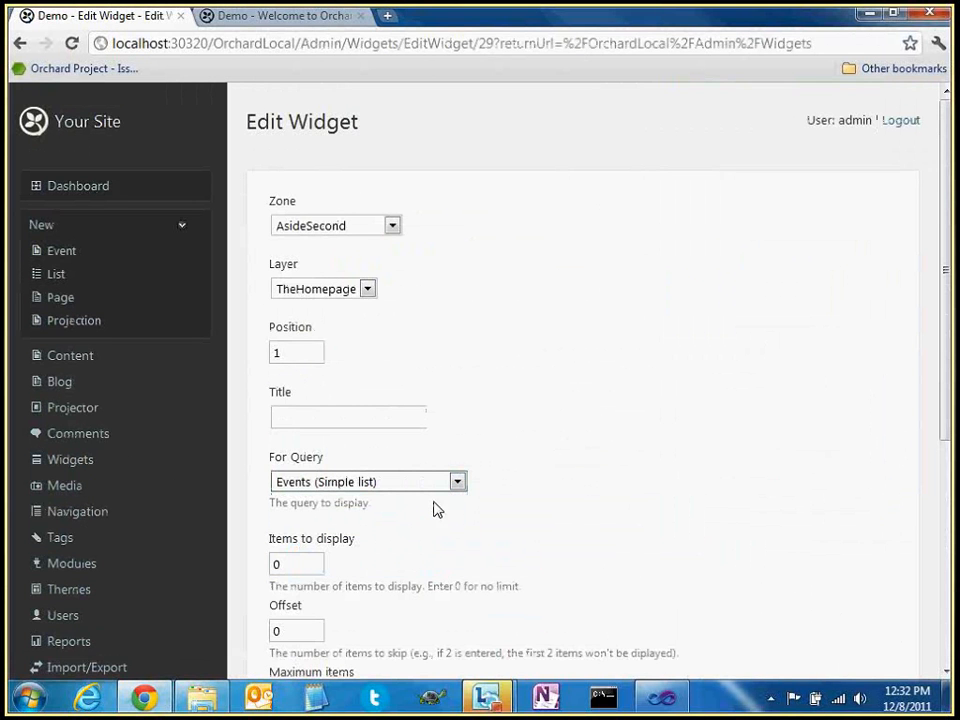
pyautogui.scroll(-5, 450, 480)
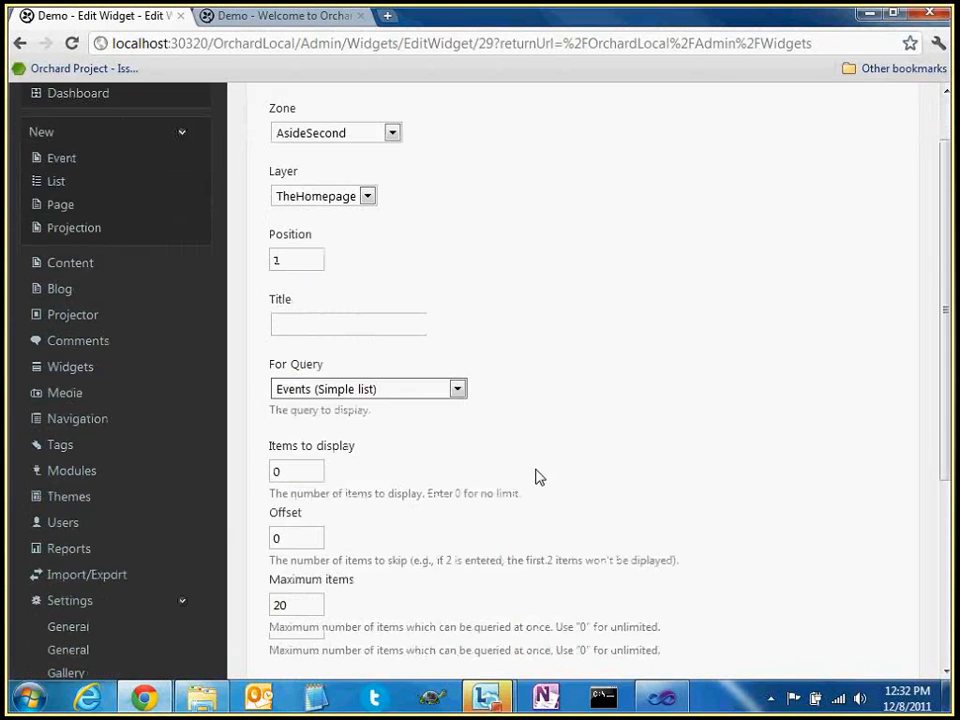
pyautogui.click(302, 634)
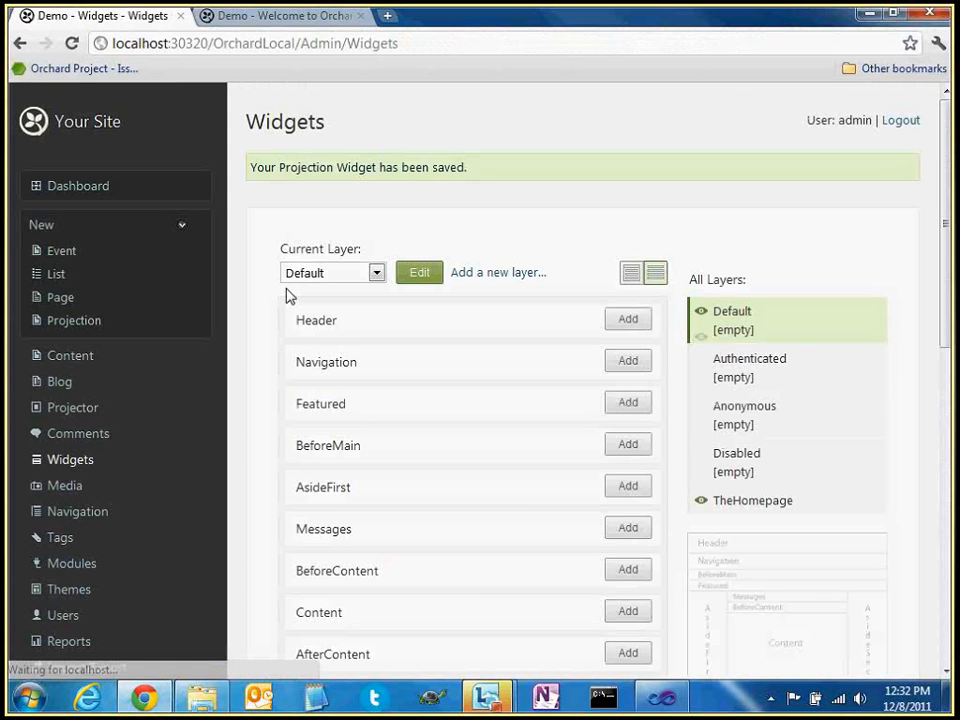
pyautogui.hotkey('ctrl', 'Tab')
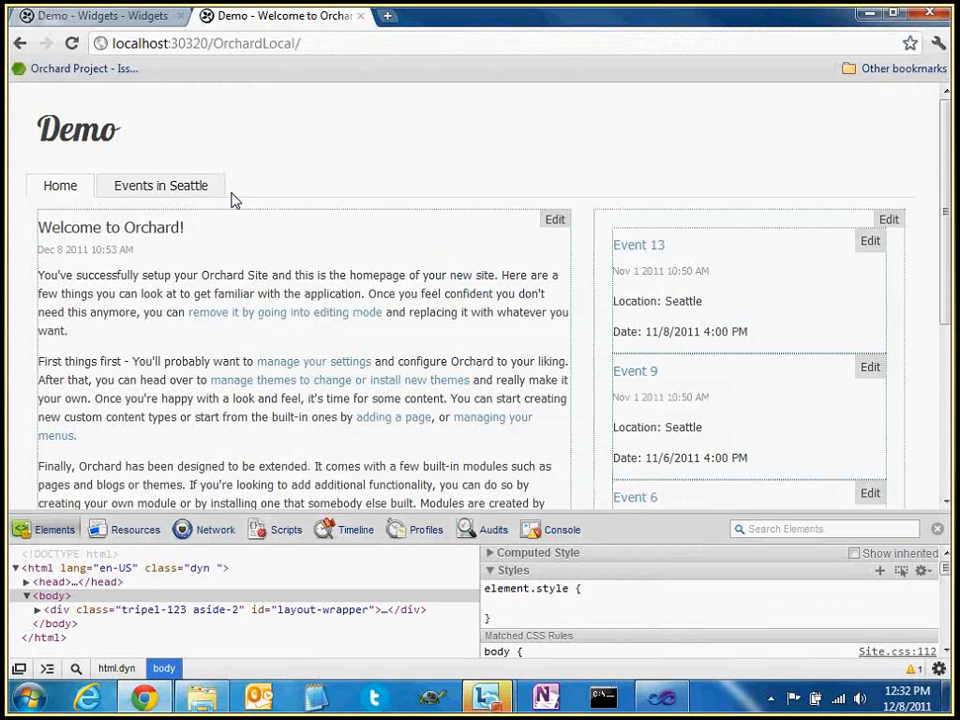
# Reload the homepage and check the sidebar's new event list and the Events in Seattle page
pyautogui.press('F5')
pyautogui.moveTo(611, 240); pyautogui.dragTo(656, 237)
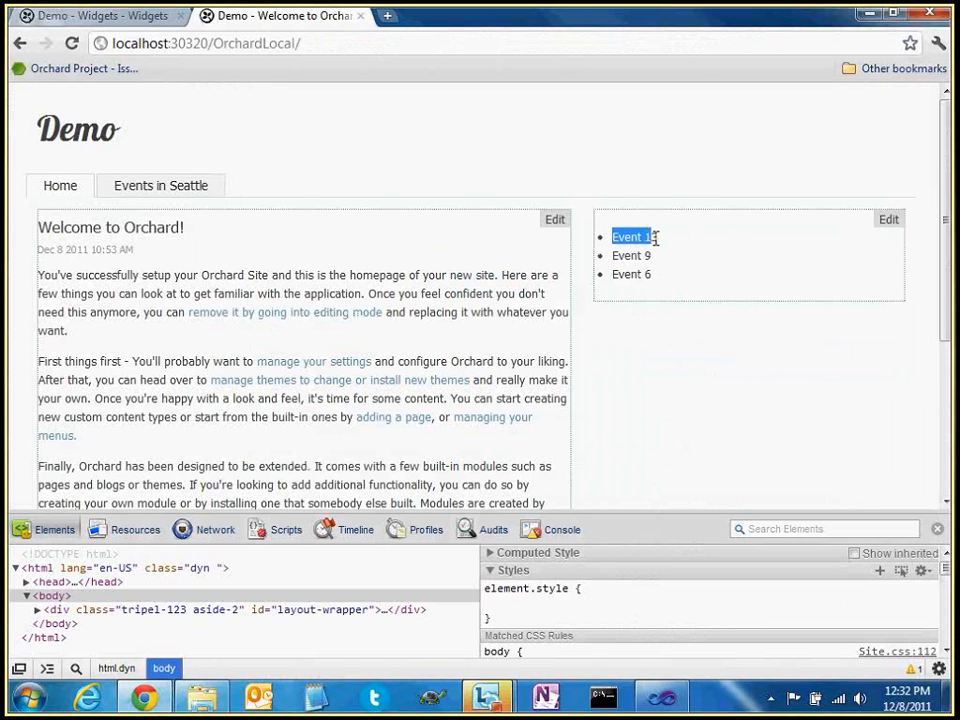
pyautogui.click(650, 253)
pyautogui.click(185, 190)
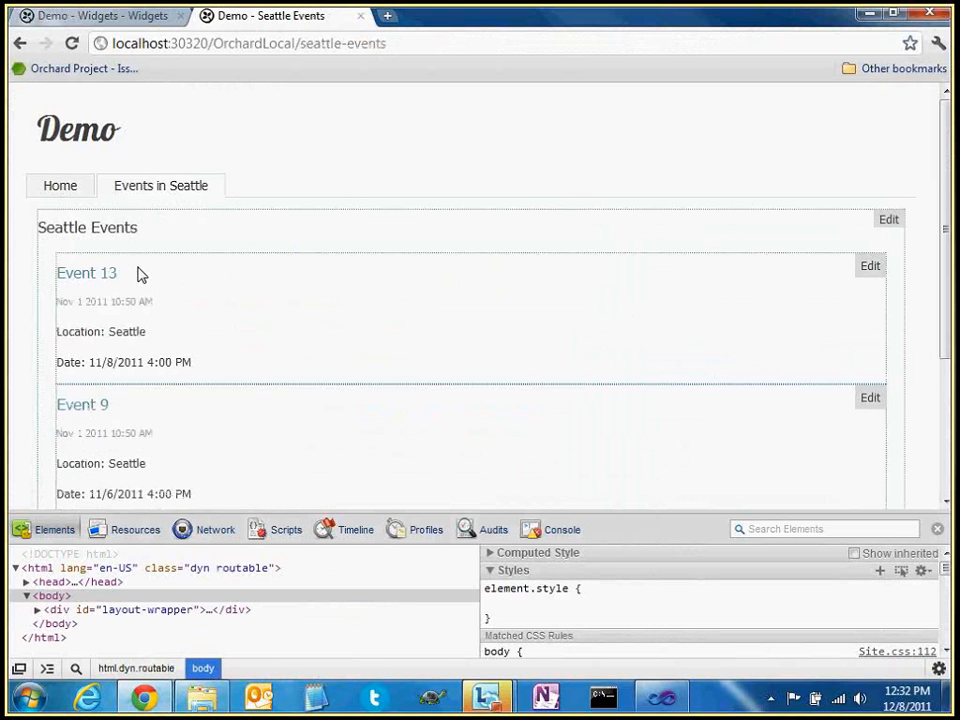
pyautogui.click(138, 16)
pyautogui.click(249, 20)
pyautogui.click(84, 194)
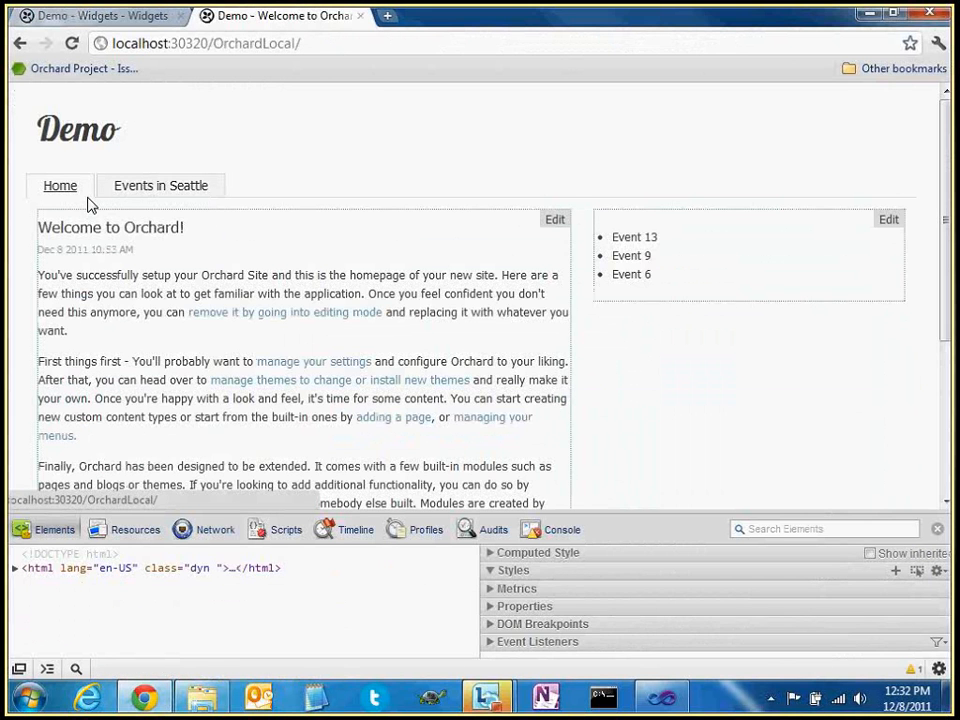
# Inspect Event 13's markup, browsing the ul, li, div and span nodes in developer tools
pyautogui.rightClick(621, 240)
pyautogui.click(667, 424)
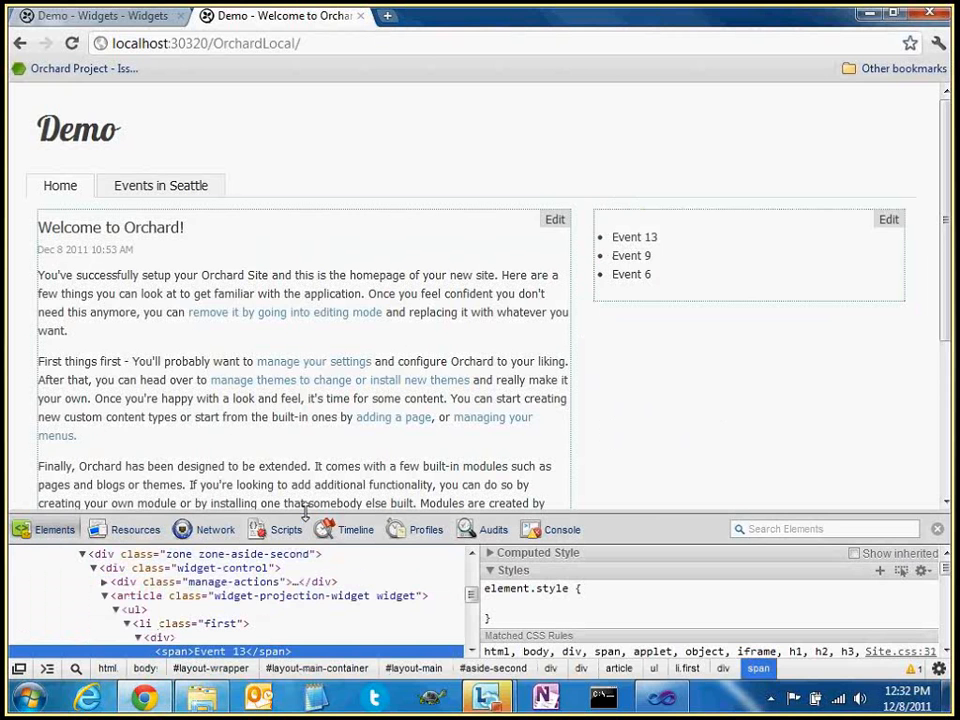
pyautogui.moveTo(305, 513); pyautogui.dragTo(305, 420)
pyautogui.click(135, 517)
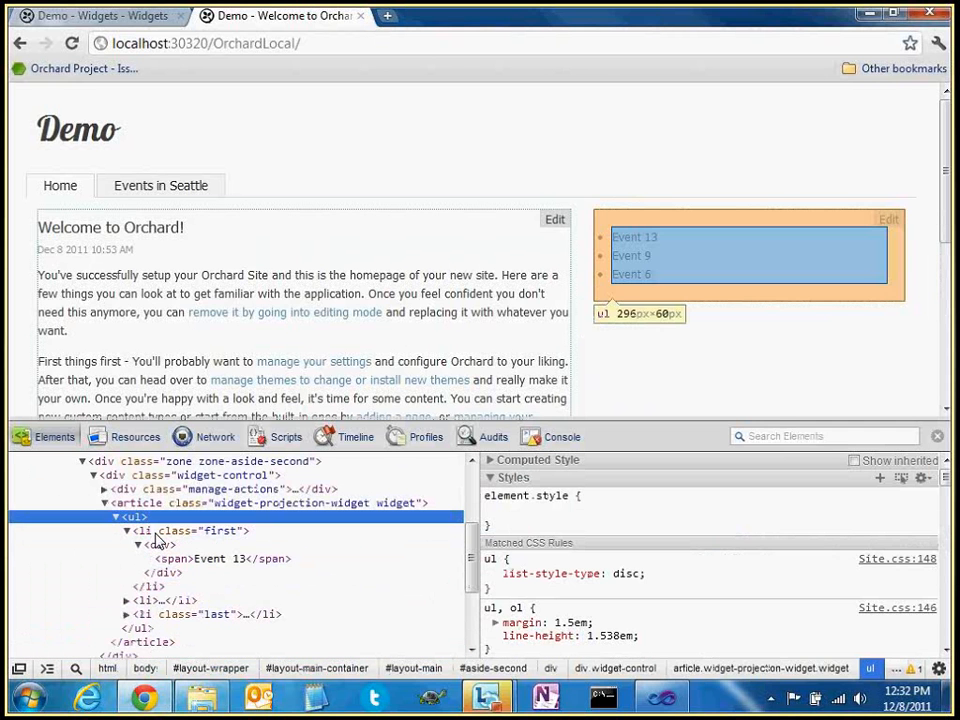
pyautogui.click(157, 533)
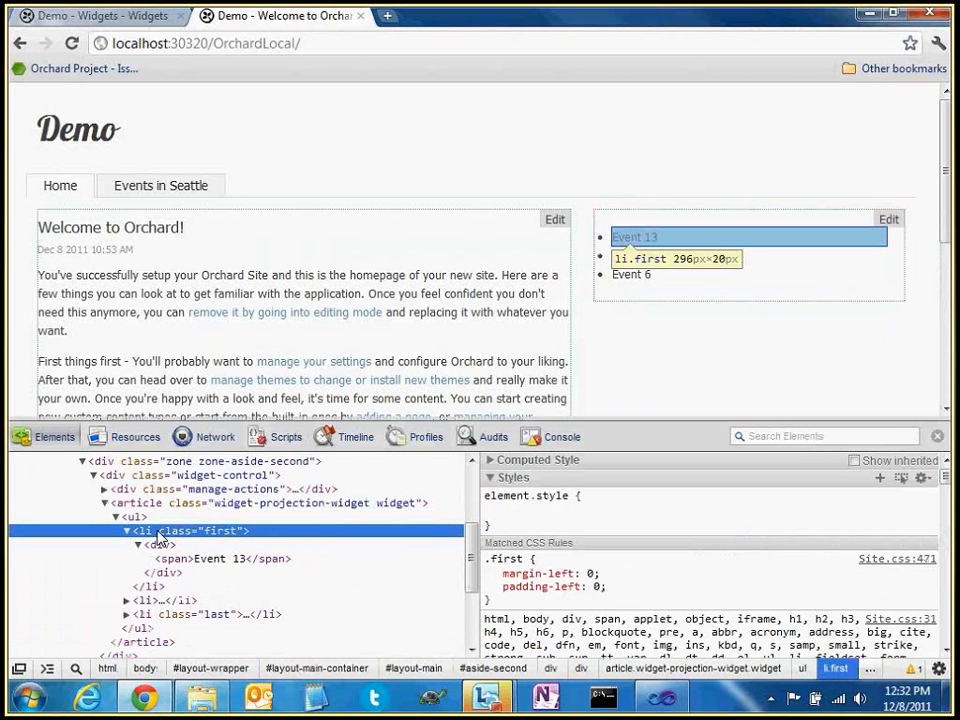
pyautogui.click(161, 545)
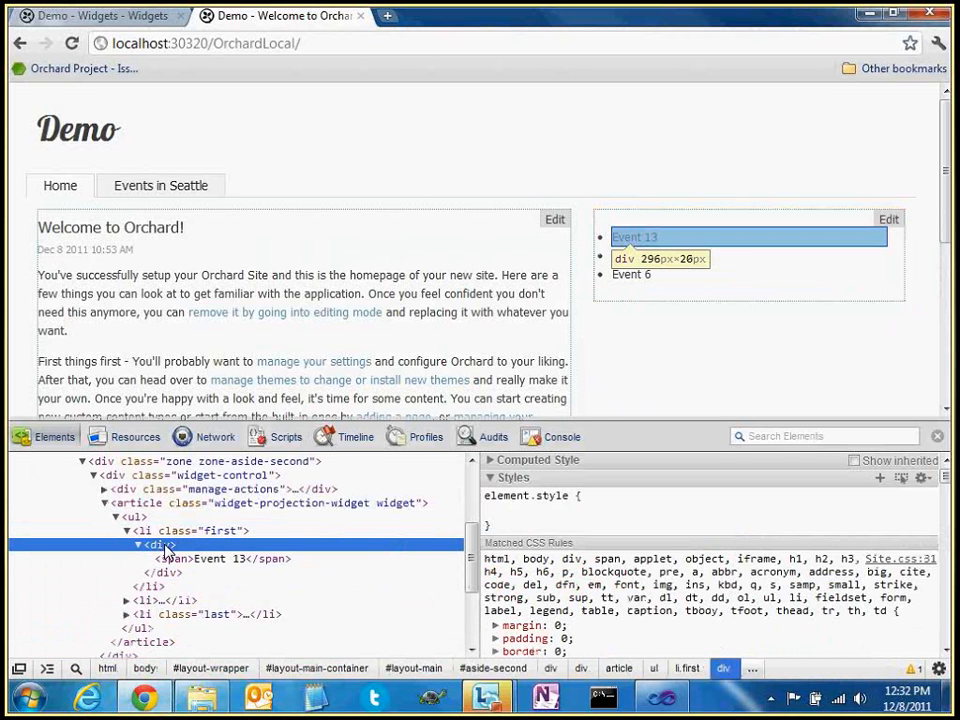
pyautogui.click(173, 559)
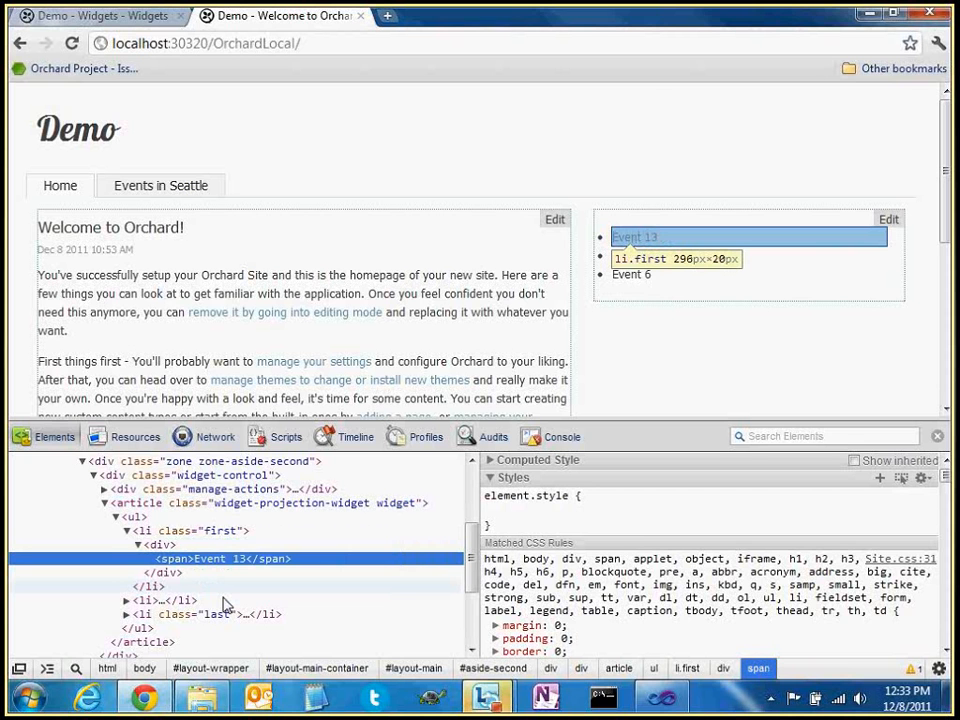
pyautogui.click(190, 601)
pyautogui.click(167, 615)
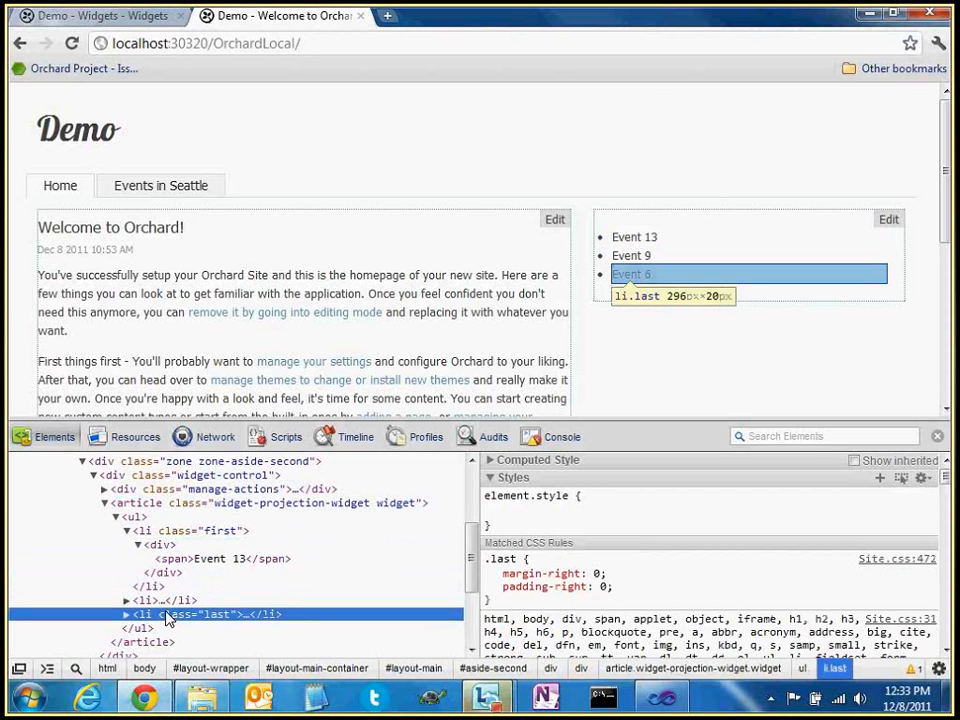
pyautogui.click(168, 602)
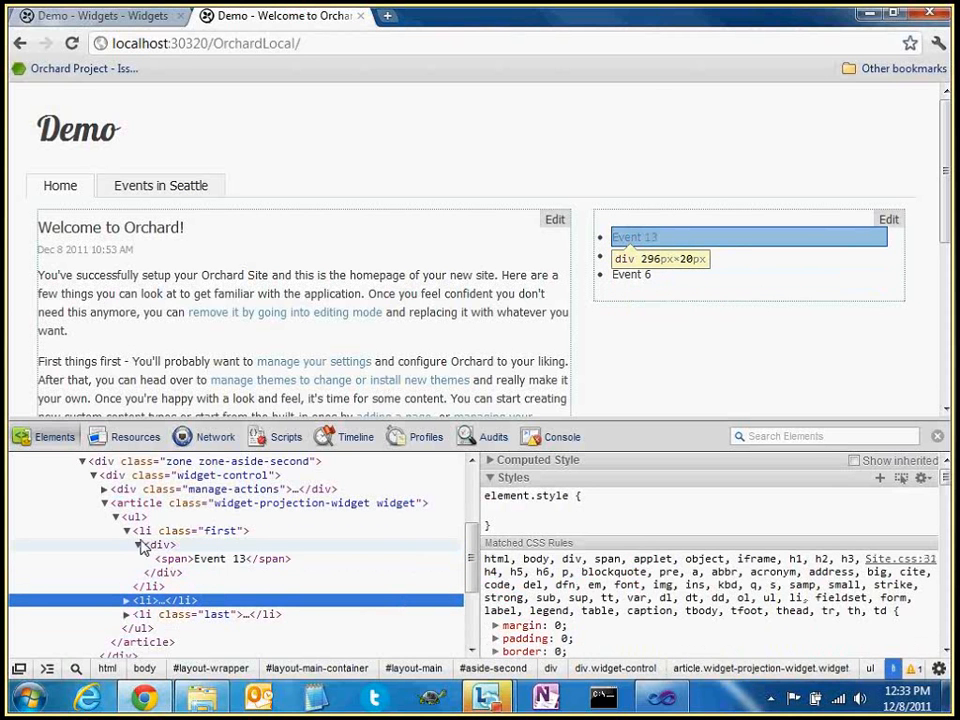
pyautogui.click(139, 547)
pyautogui.click(140, 546)
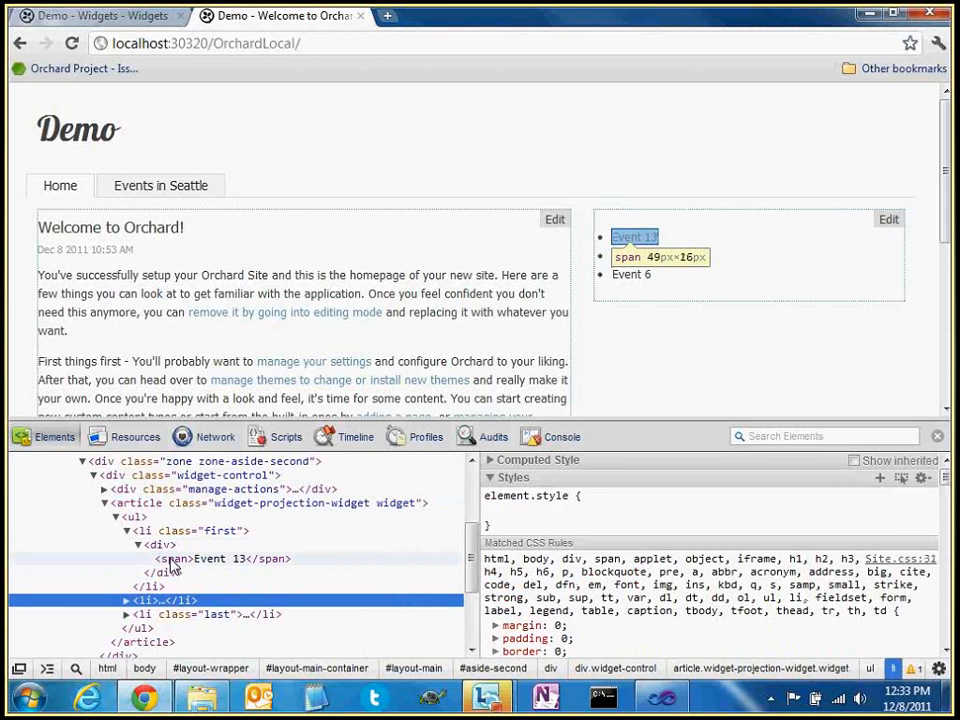
pyautogui.click(106, 17)
# Open the Events query's Simple list layout for editing and compare it with the Events in Seattle page
pyautogui.click(75, 407)
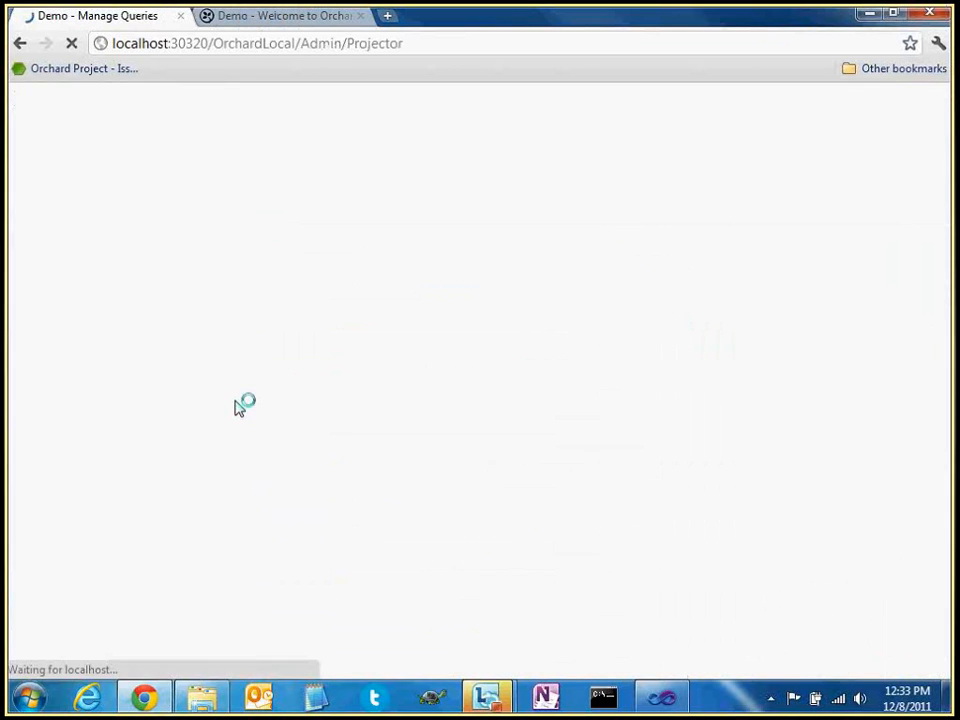
pyautogui.click(390, 355)
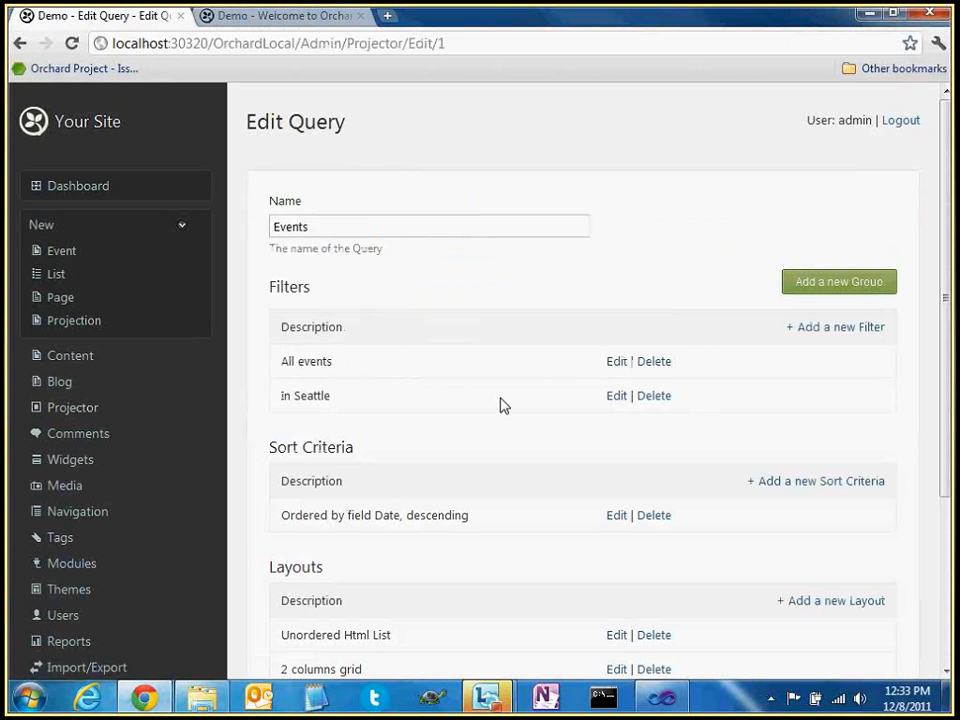
pyautogui.scroll(-2, 540, 440)
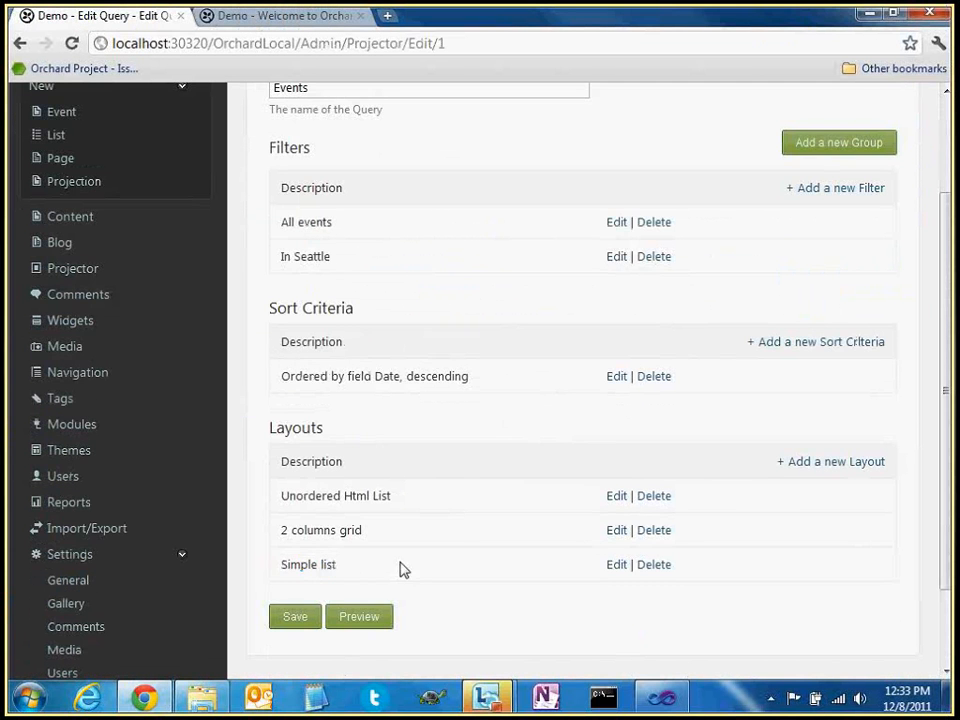
pyautogui.click(617, 565)
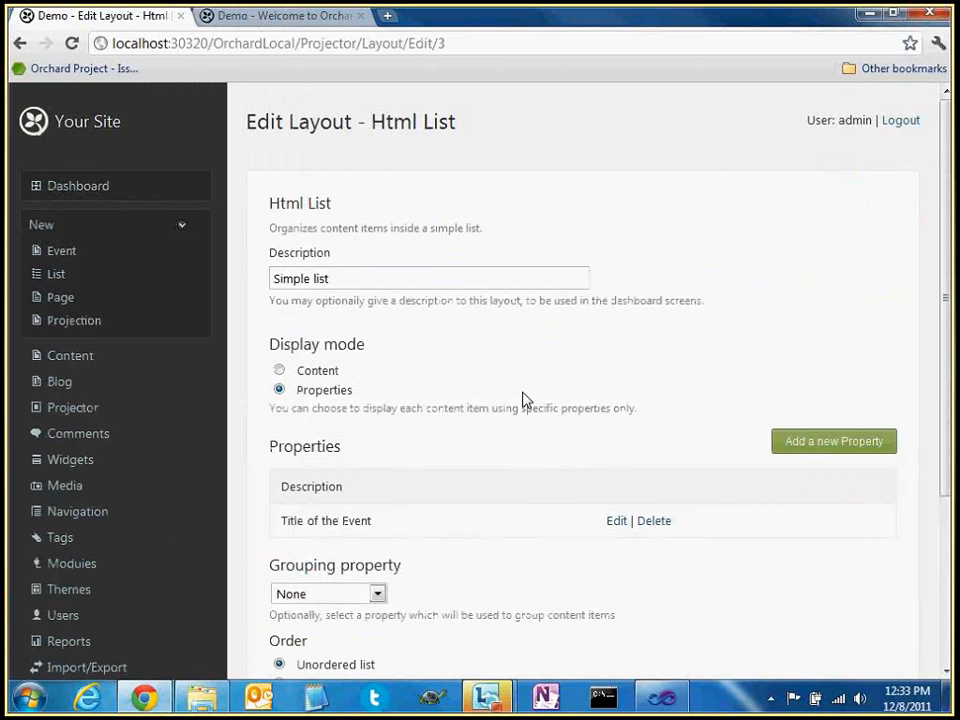
pyautogui.scroll(-2, 297, 444)
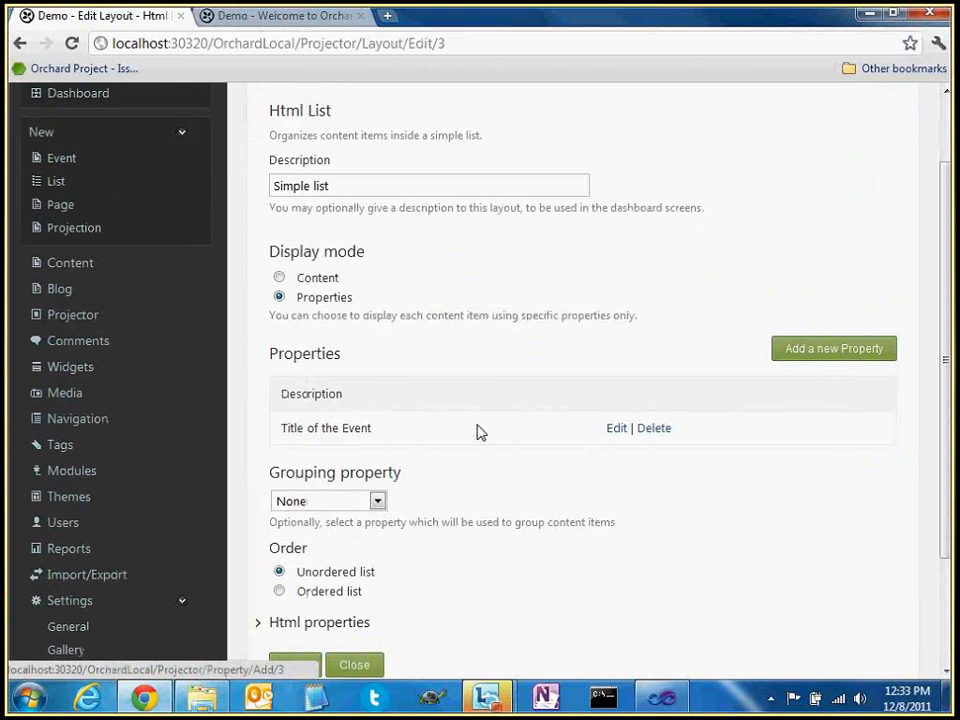
pyautogui.tripleClick(477, 432)
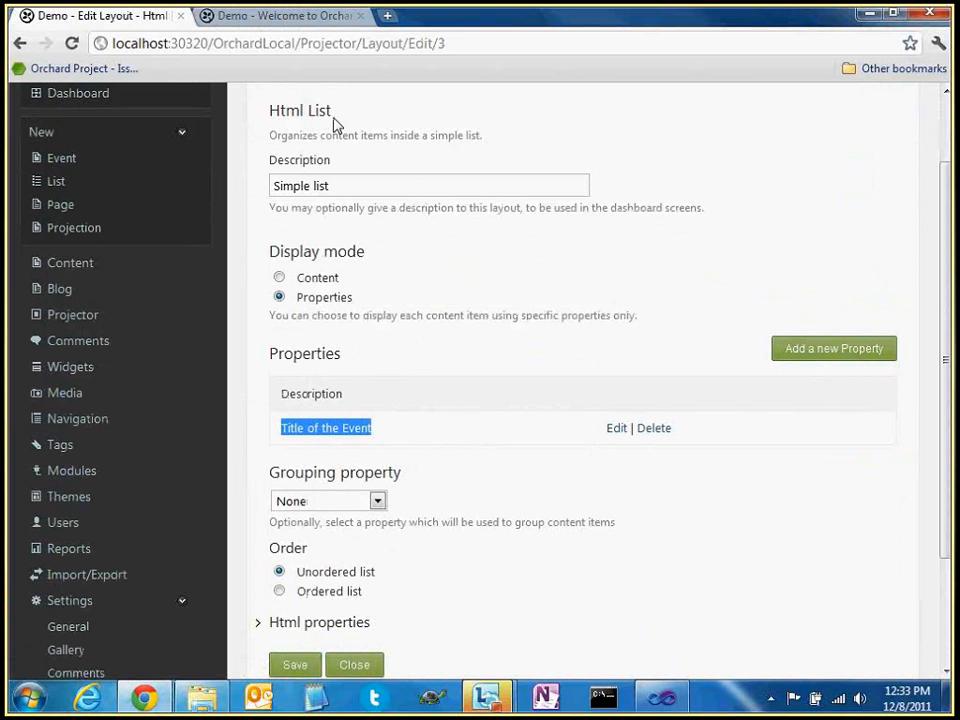
pyautogui.click(321, 22)
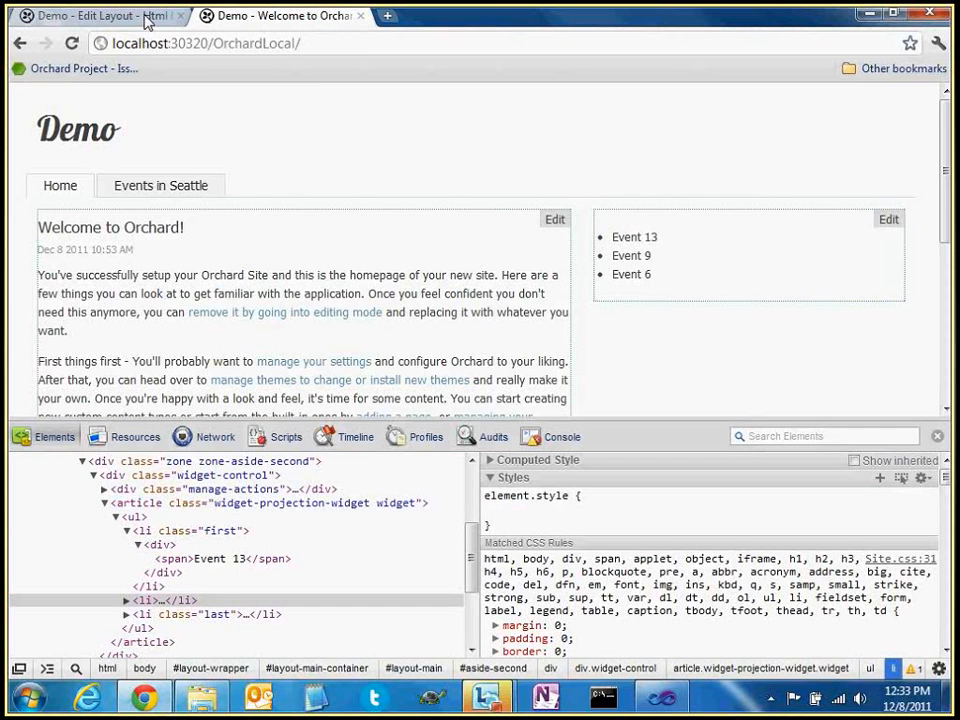
pyautogui.click(161, 185)
pyautogui.click(155, 18)
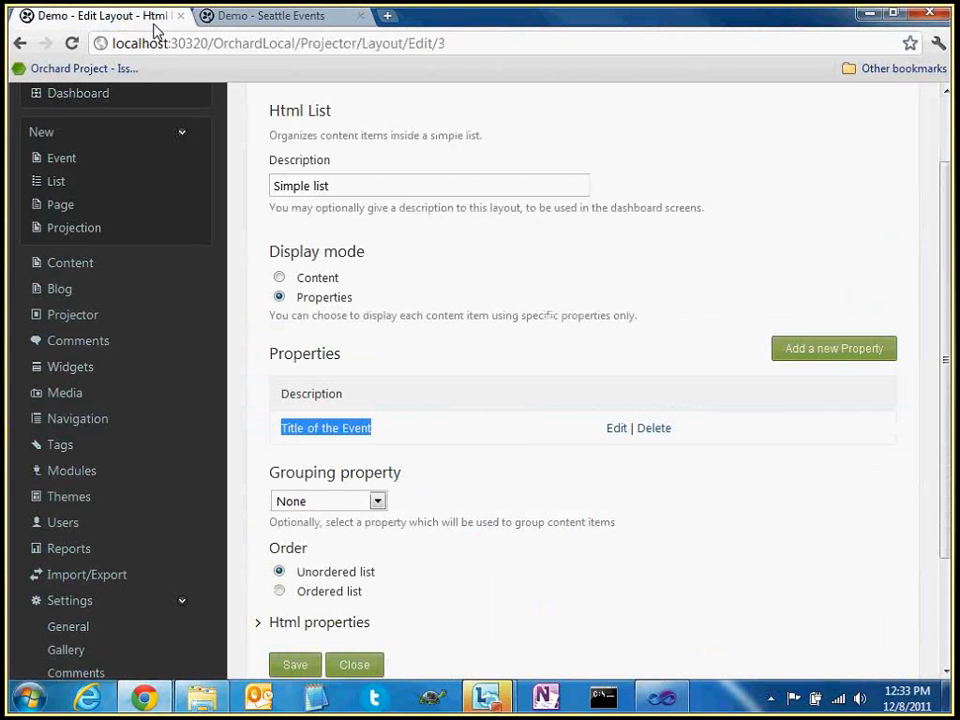
# Make the Title of the Event property link to the original content item and save
pyautogui.click(619, 430)
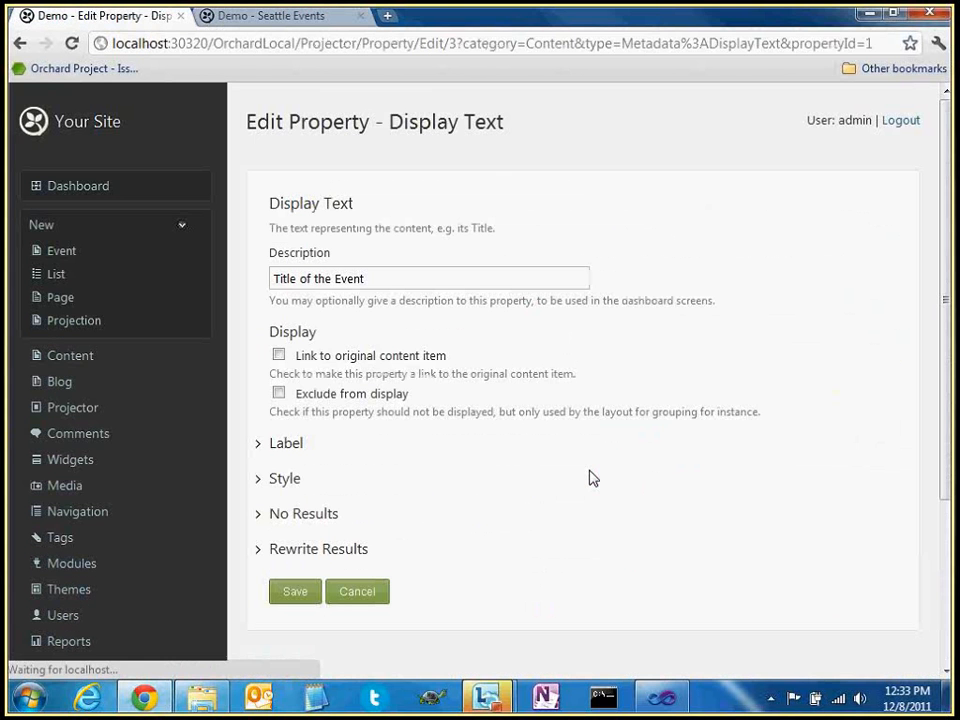
pyautogui.doubleClick(281, 332)
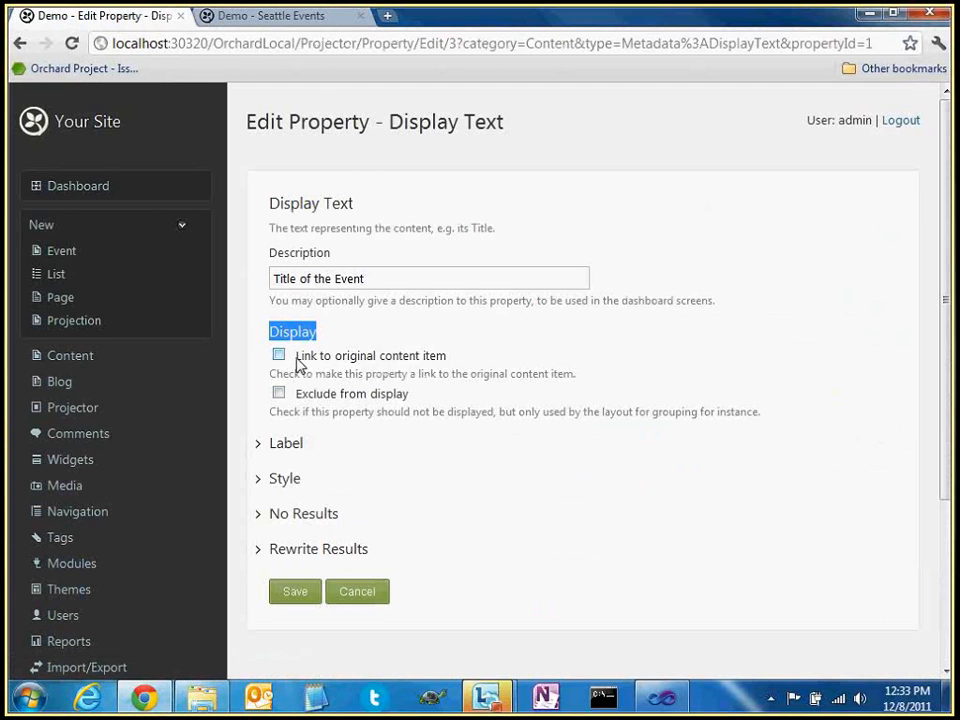
pyautogui.click(297, 358)
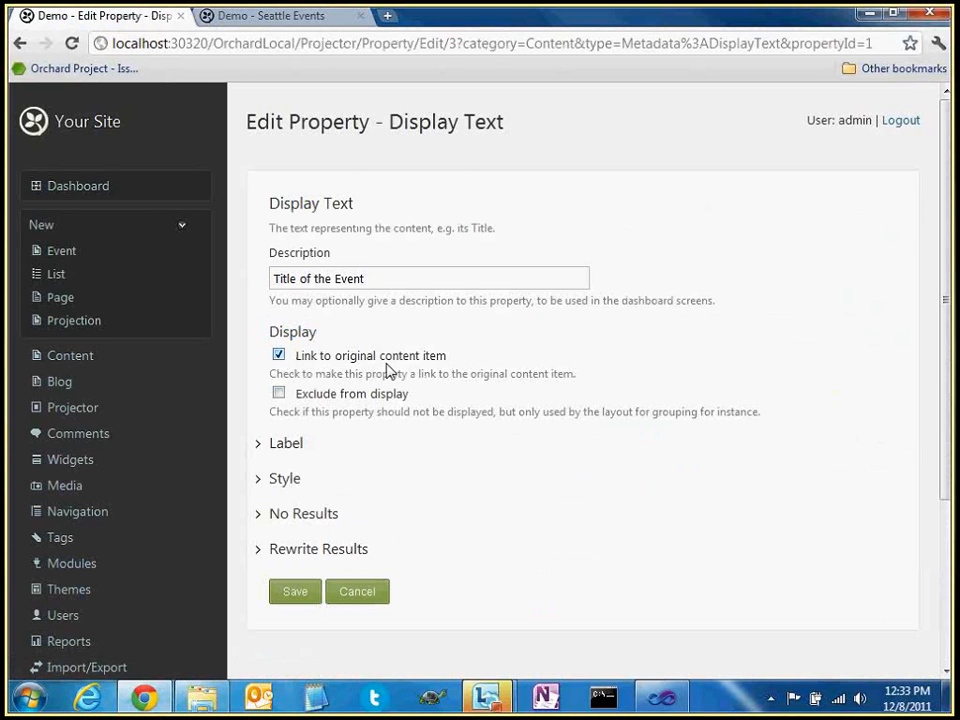
pyautogui.scroll(-1, 448, 376)
pyautogui.click(302, 501)
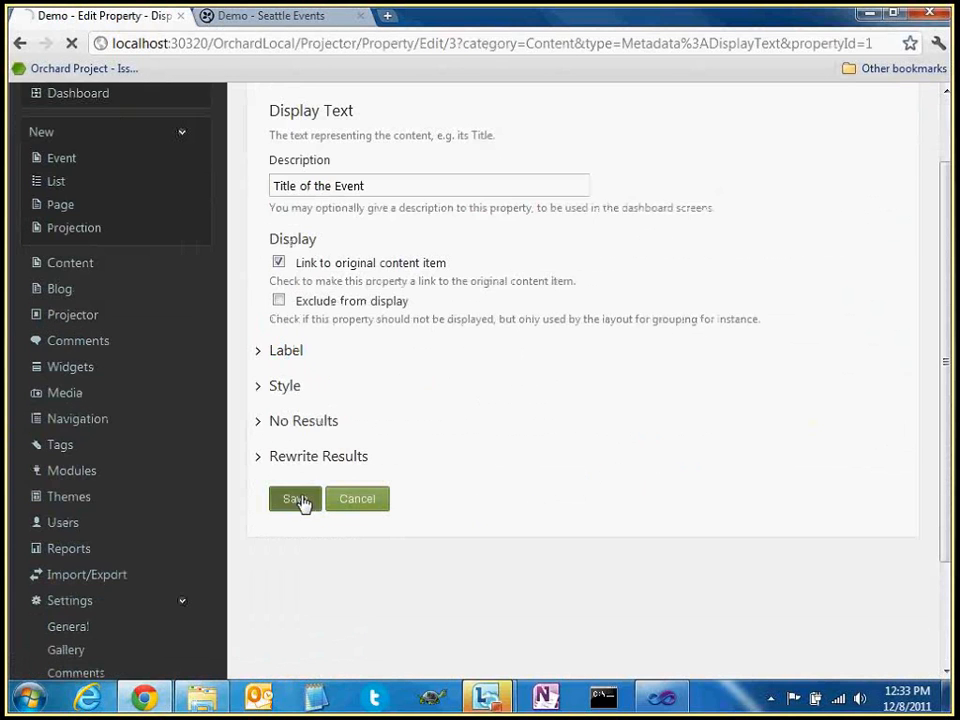
pyautogui.hotkey('ctrl', 'Tab')
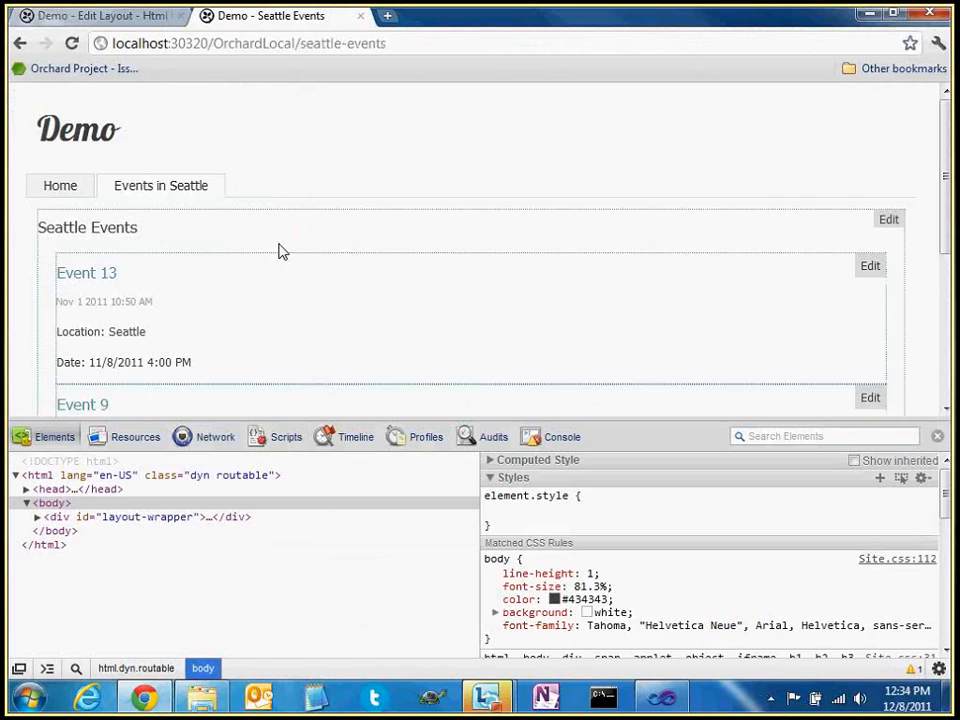
# Open Event 13's detail page from the homepage and examine its item display address
pyautogui.click(60, 188)
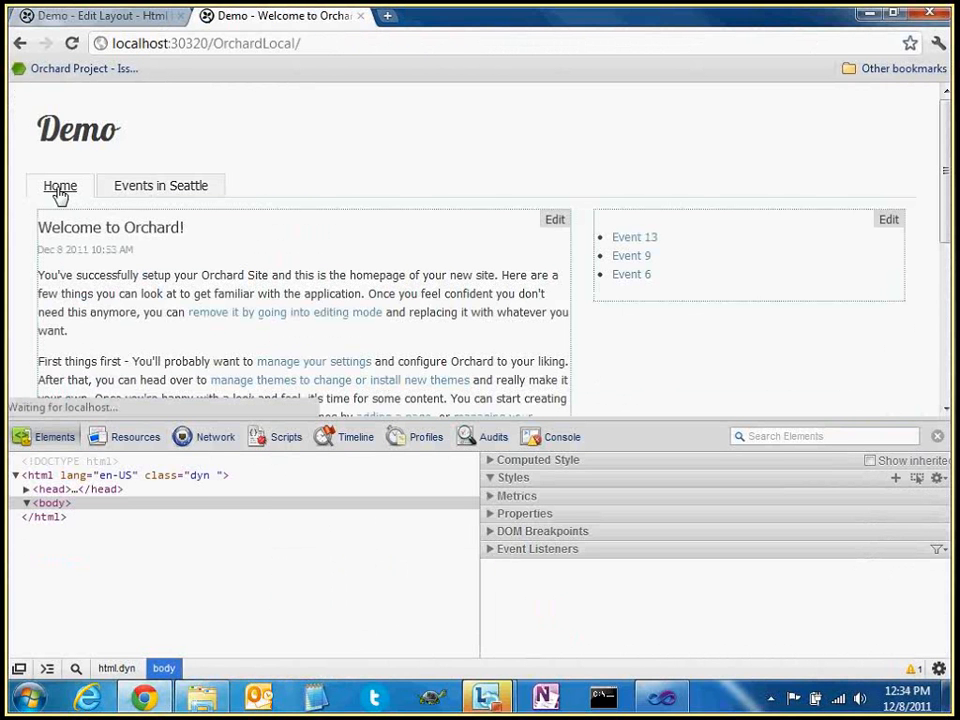
pyautogui.click(630, 242)
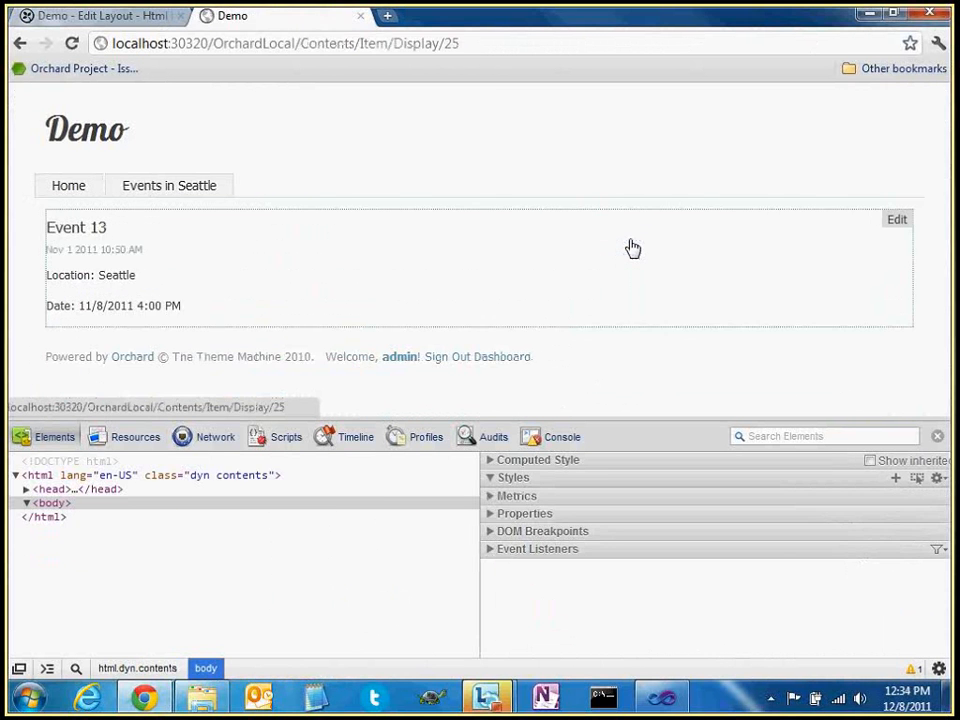
pyautogui.moveTo(52, 218); pyautogui.dragTo(261, 306)
pyautogui.click(261, 306)
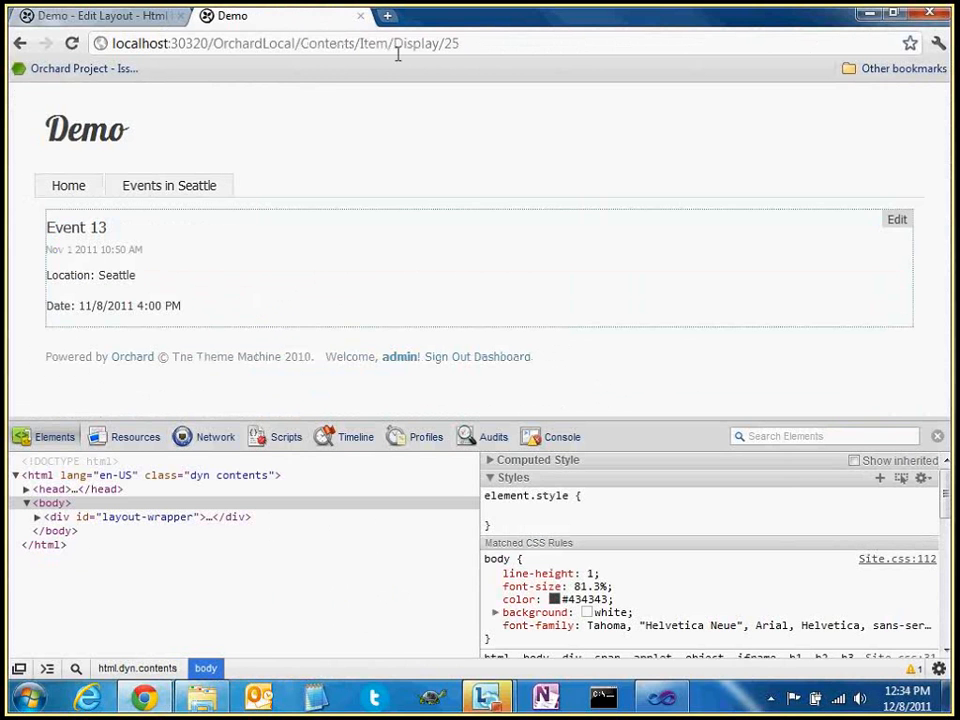
pyautogui.click(487, 48)
pyautogui.moveTo(487, 48); pyautogui.dragTo(336, 50)
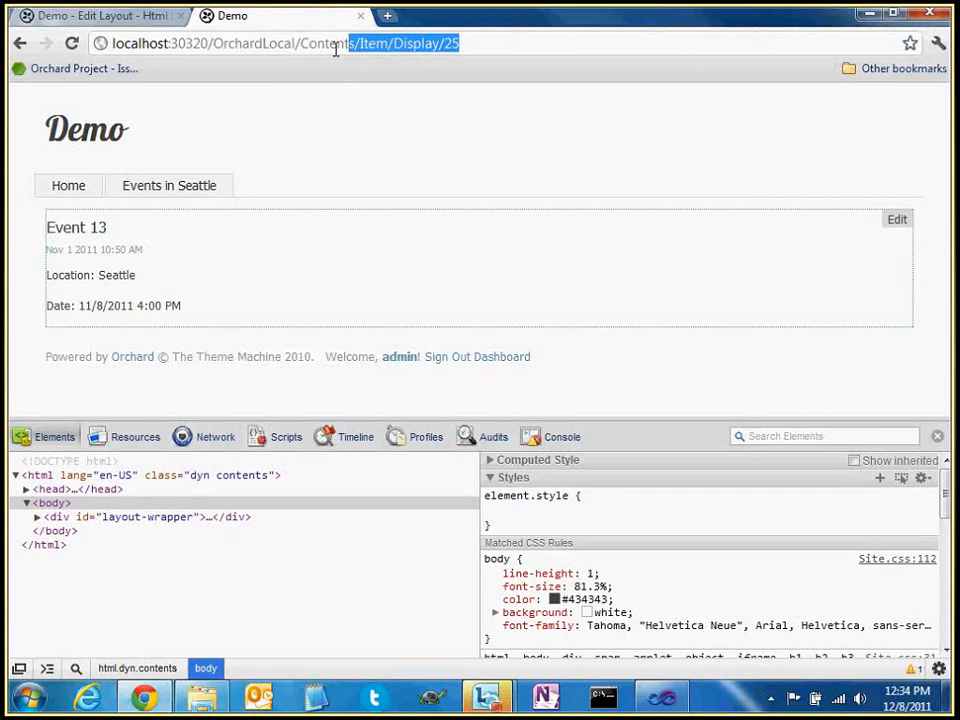
pyautogui.click(300, 43)
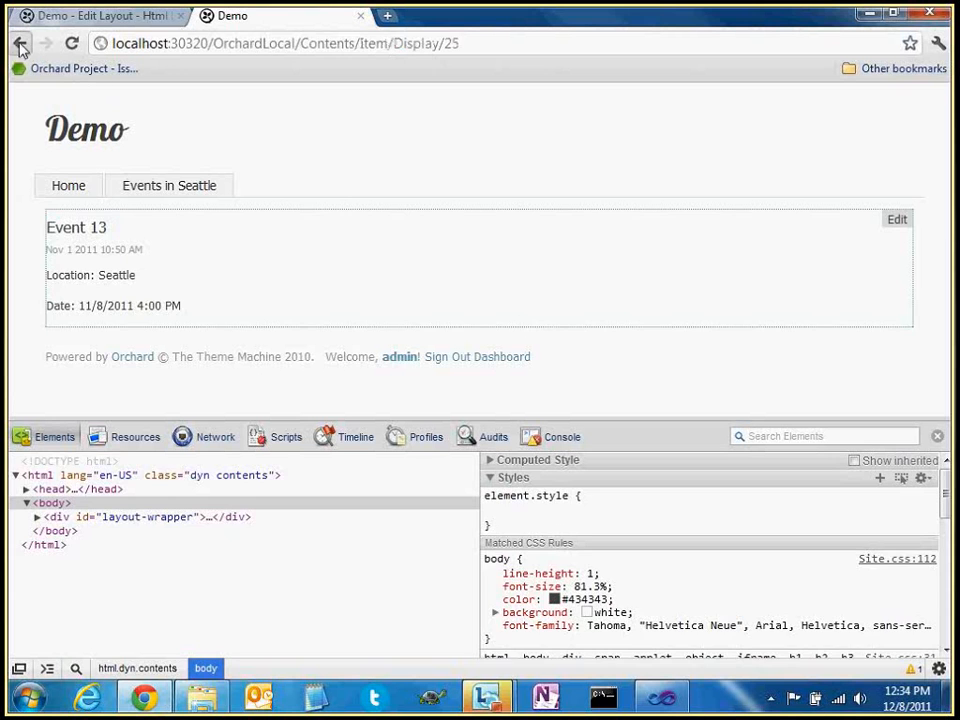
pyautogui.click(20, 43)
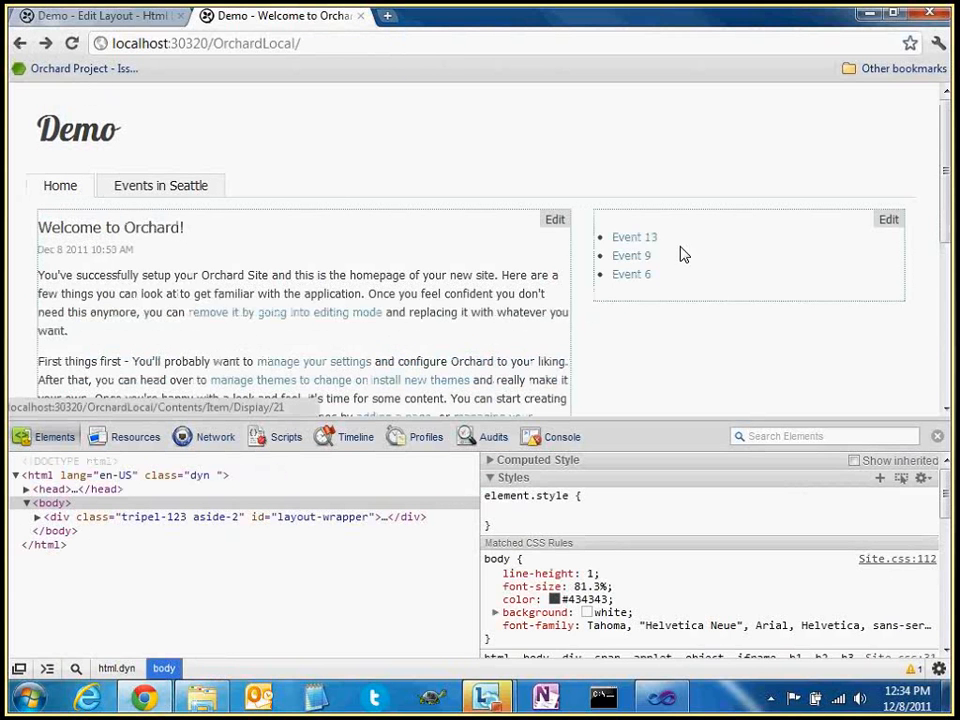
# Inspect the span wrapping the Event 13 link, then reopen the Title of the Event property editor
pyautogui.rightClick(641, 238)
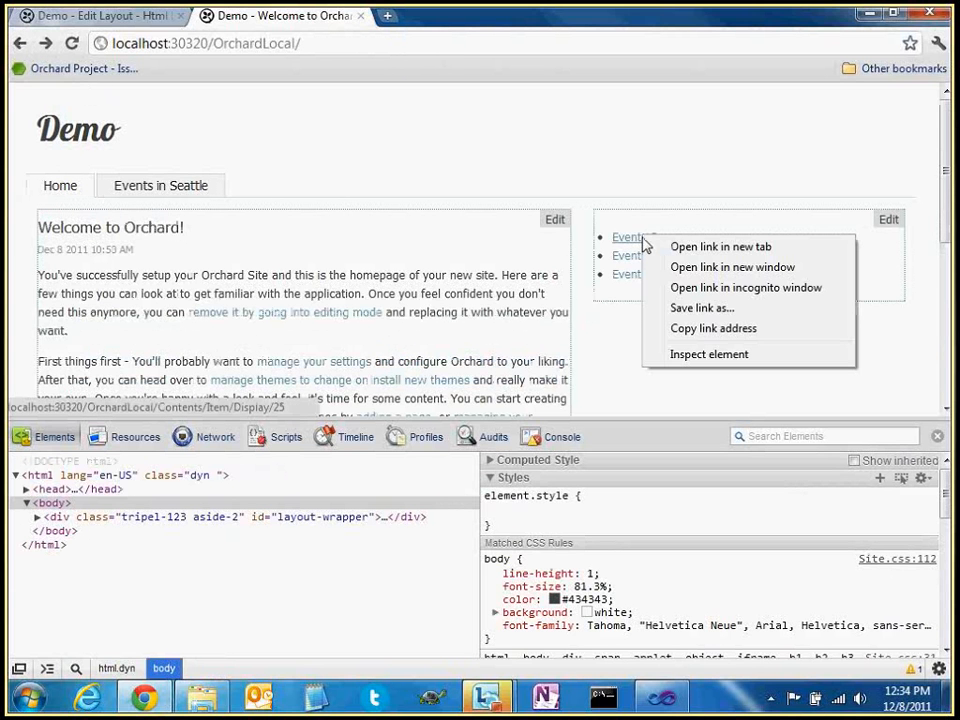
pyautogui.click(660, 354)
pyautogui.click(172, 569)
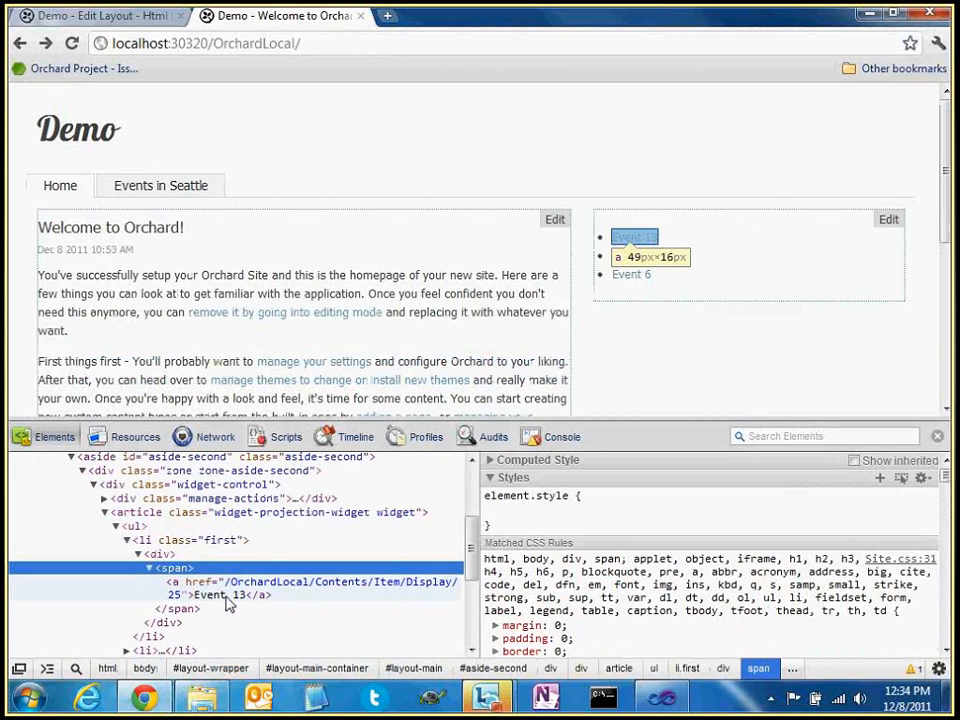
pyautogui.hotkey('ctrl', 'shift', 'Tab')
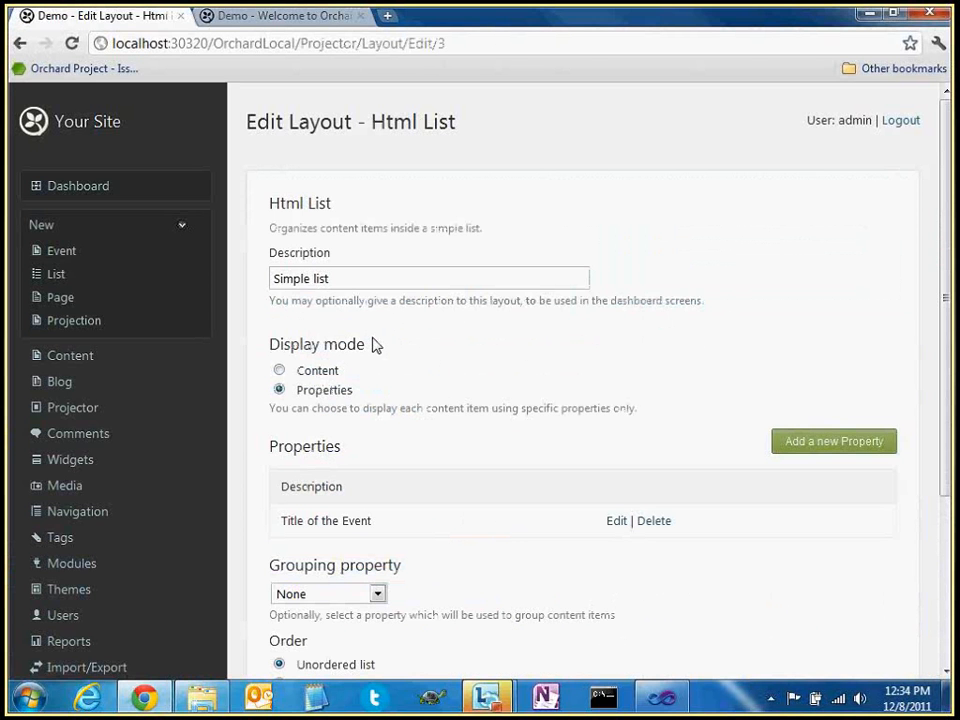
pyautogui.click(619, 525)
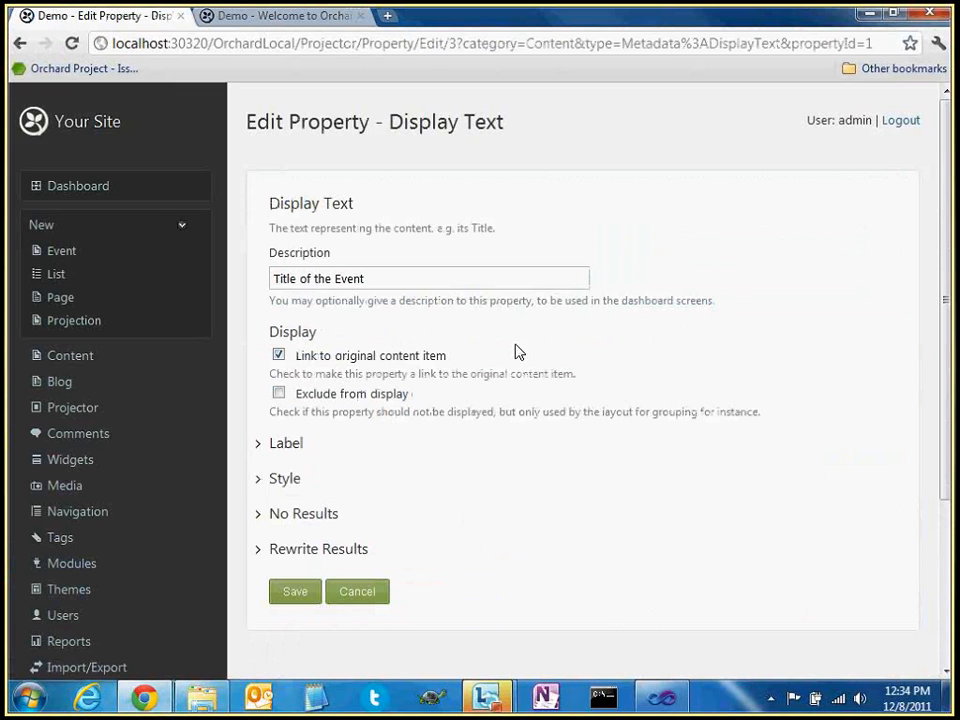
# Turn on a 'Title:' label for the Title of the Event property and save
pyautogui.scroll(-3, 529, 343)
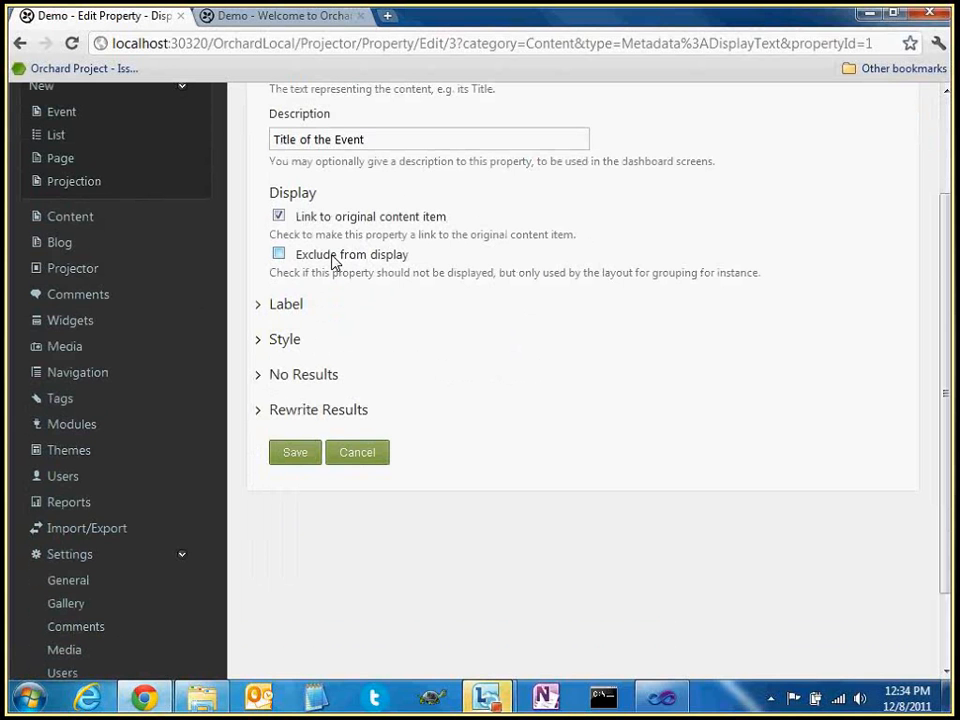
pyautogui.click(264, 306)
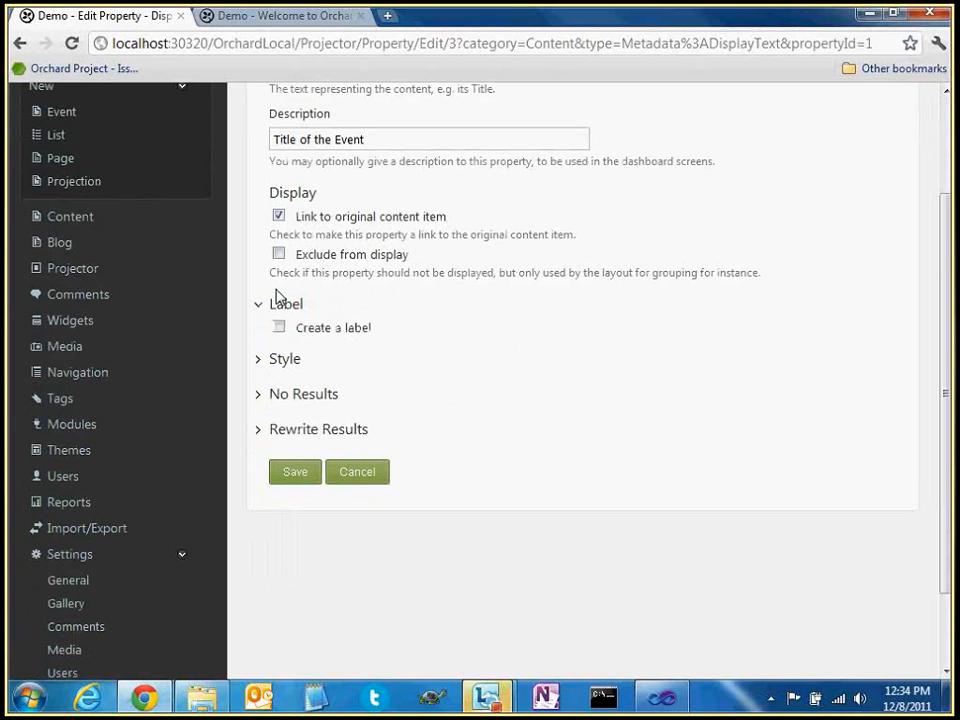
pyautogui.click(325, 335)
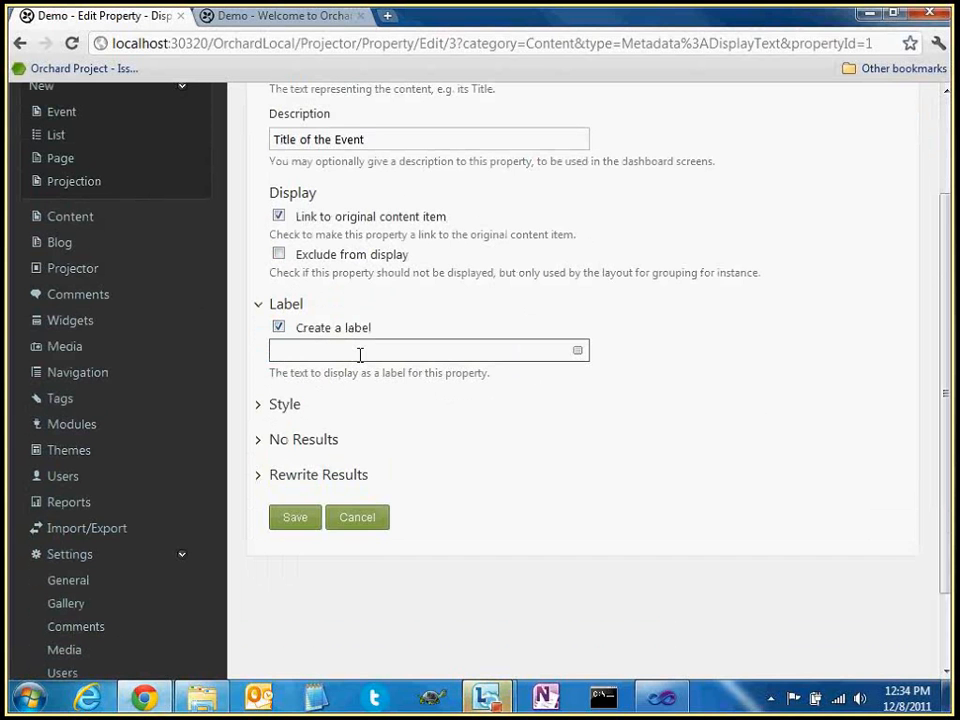
pyautogui.write('Title:')
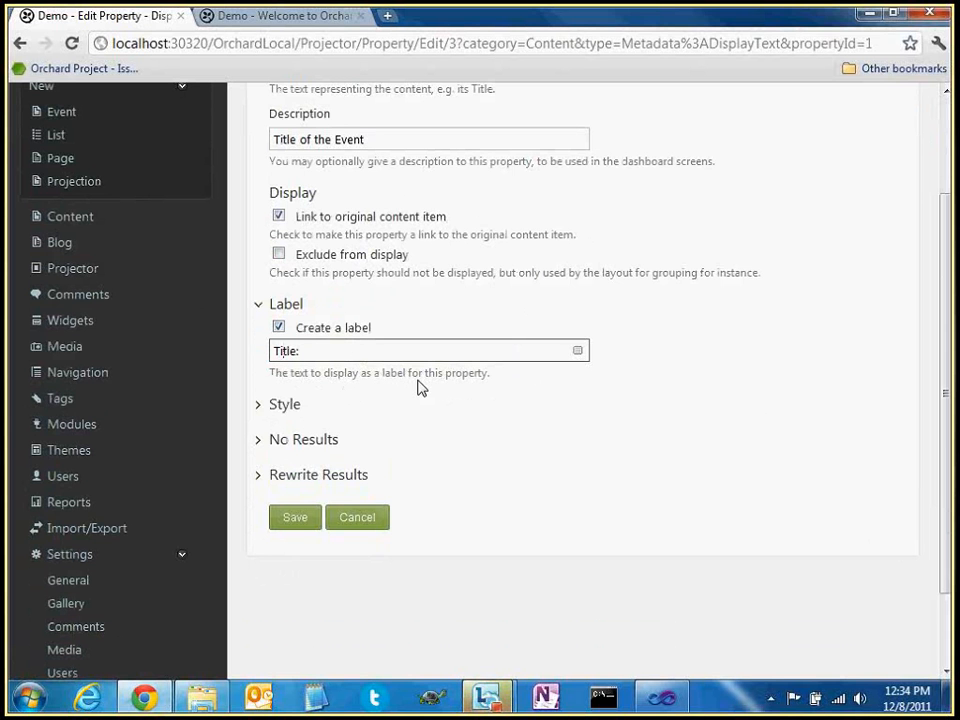
pyautogui.click(295, 519)
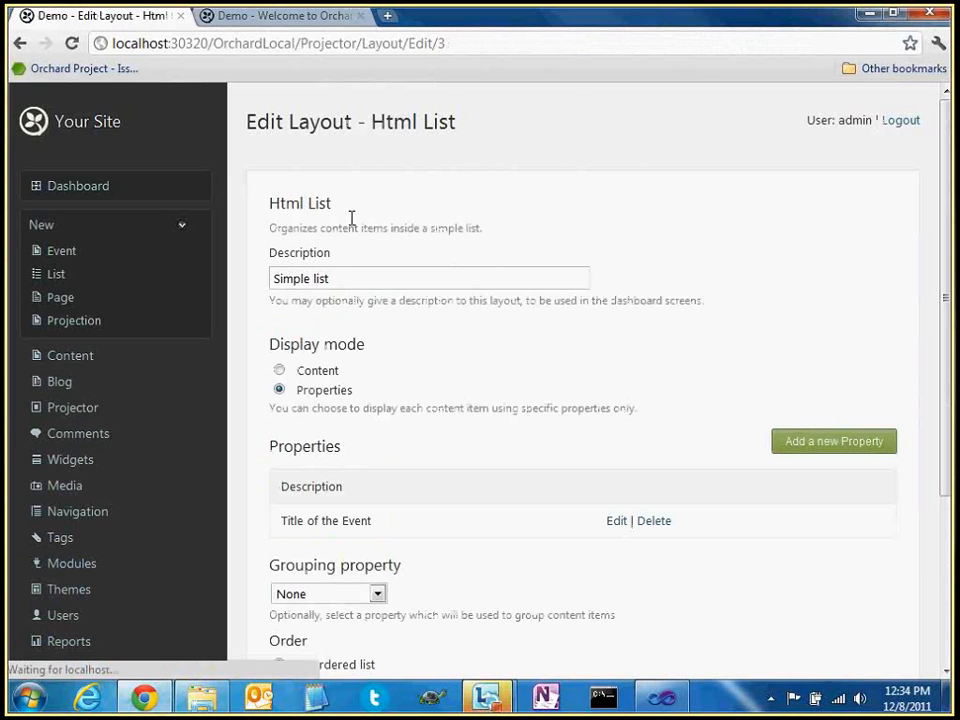
# Reload the home page and inspect the markup of Event 13's new 'Title:' label
pyautogui.click(323, 18)
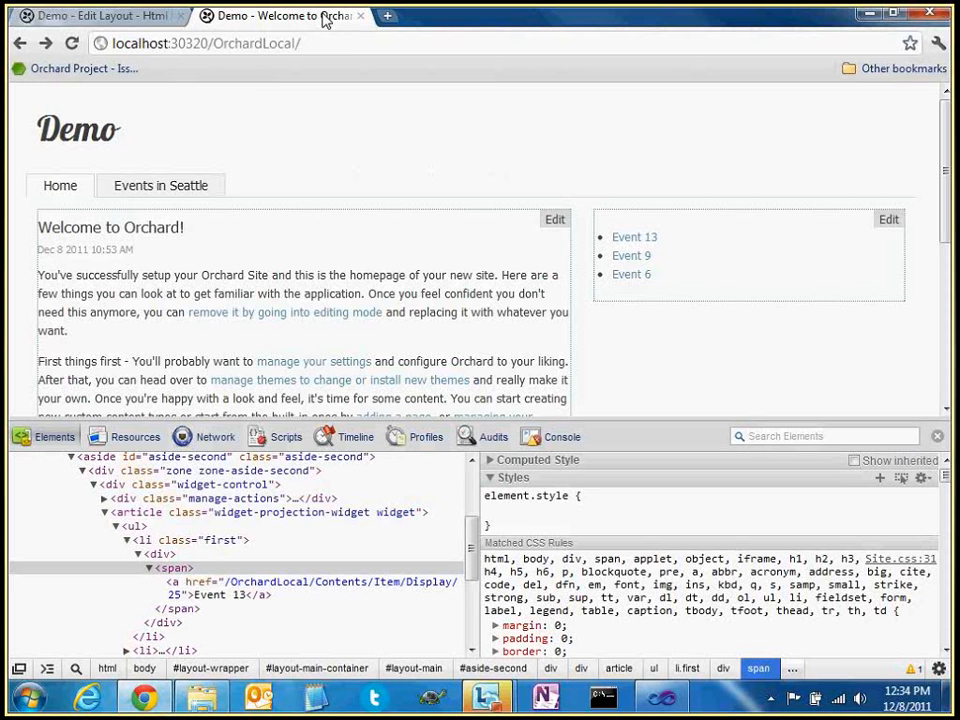
pyautogui.press('F5')
pyautogui.moveTo(610, 237); pyautogui.dragTo(645, 240)
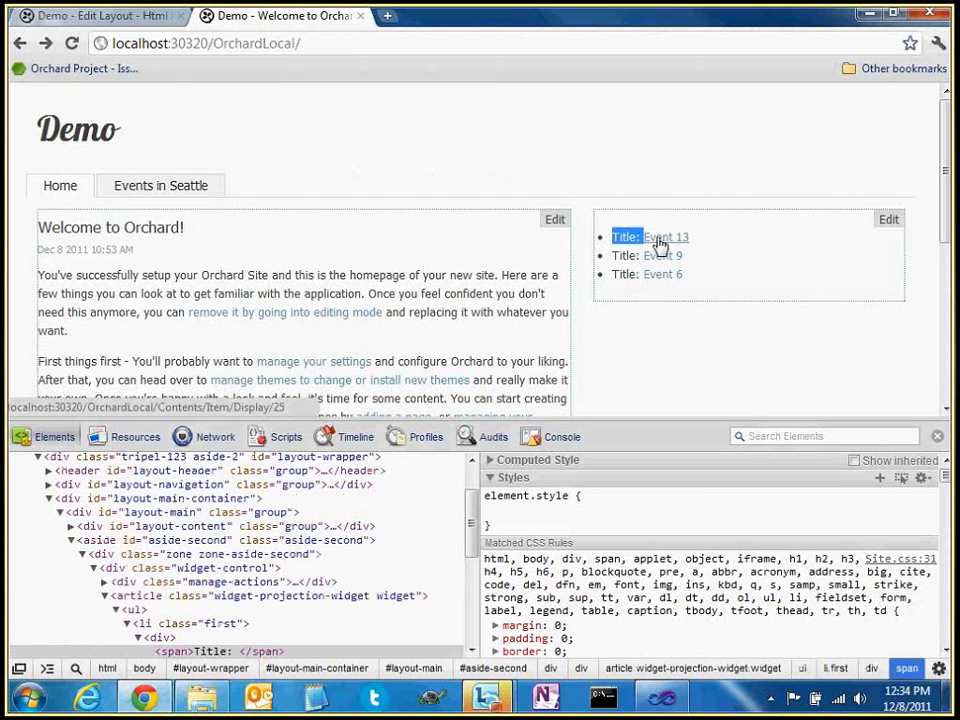
pyautogui.rightClick(660, 245)
pyautogui.click(700, 356)
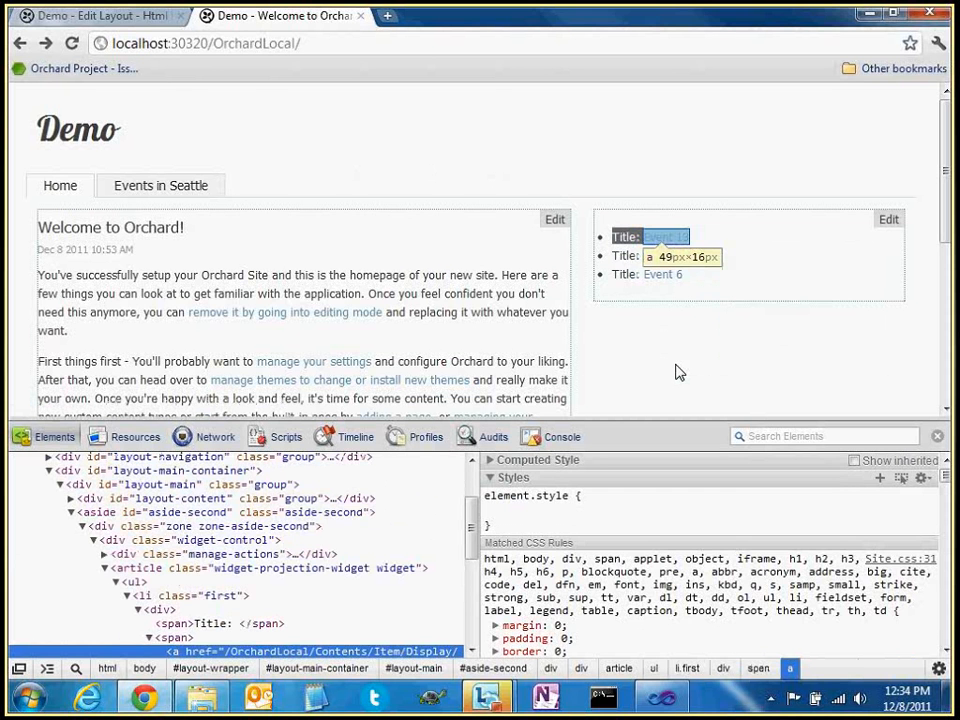
pyautogui.scroll(-2, 210, 555)
pyautogui.click(210, 562)
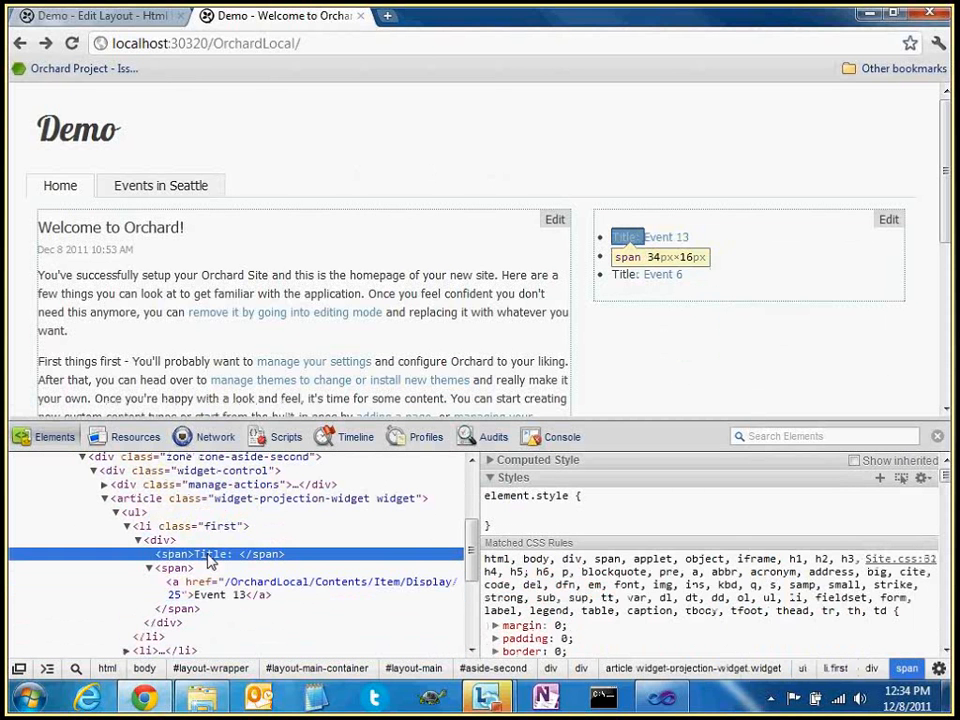
pyautogui.click(185, 568)
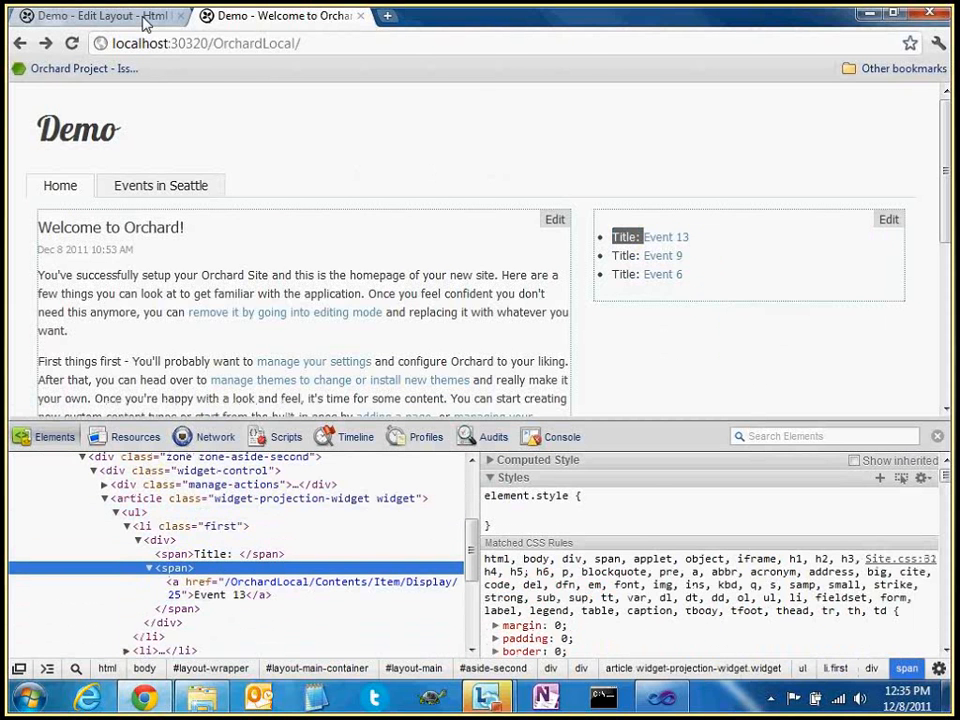
# In the property editor, collapse the Label options and expand the Style options
pyautogui.click(145, 20)
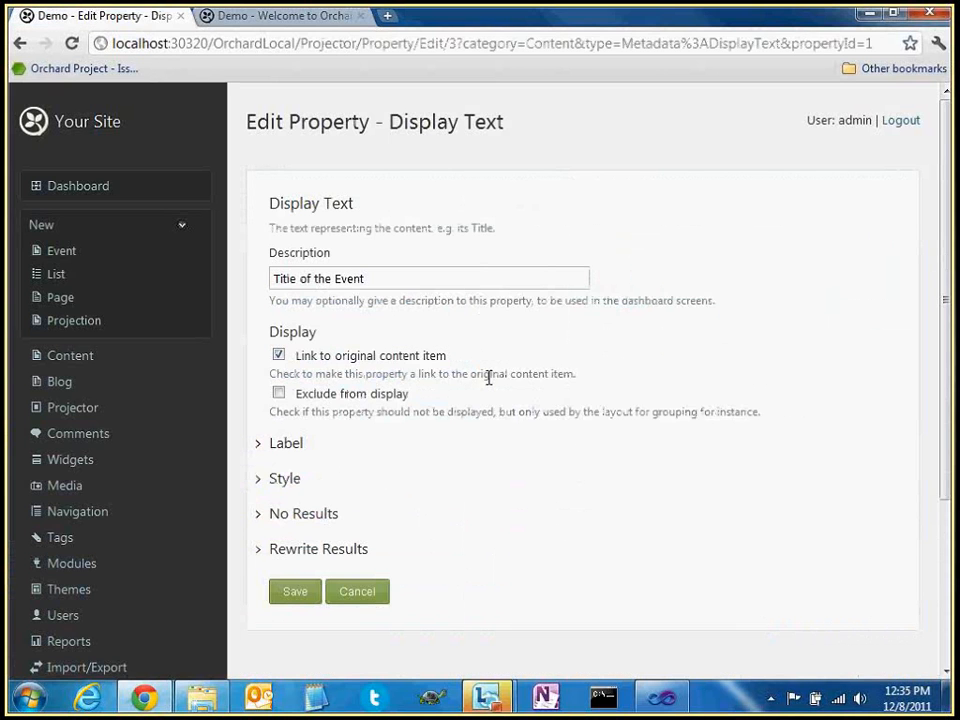
pyautogui.scroll(-1, 489, 377)
pyautogui.click(257, 400)
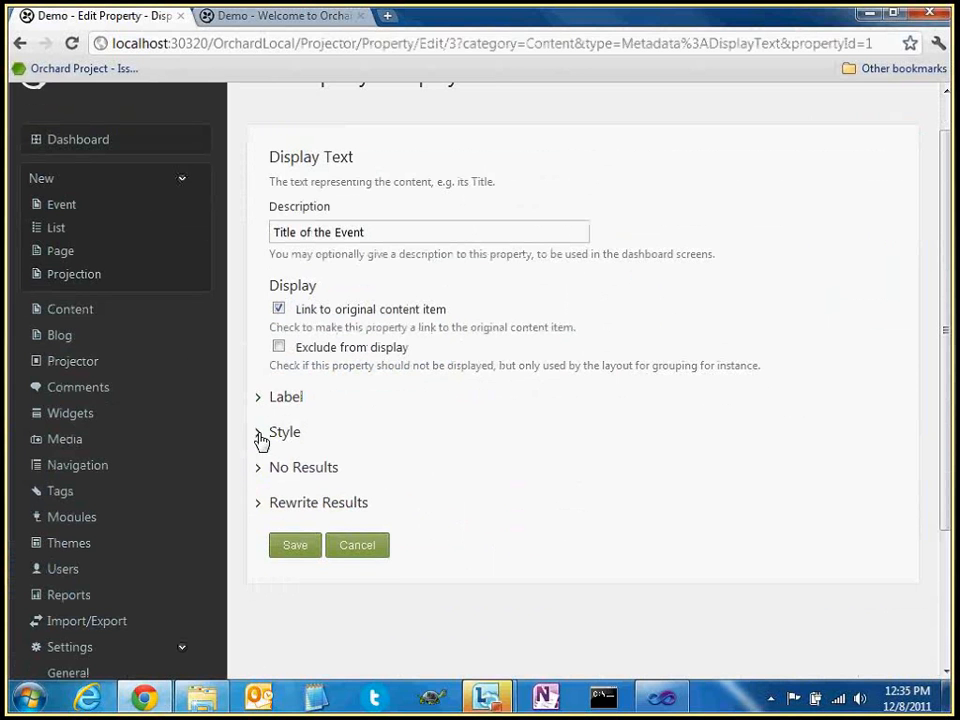
pyautogui.click(262, 440)
pyautogui.scroll(-1, 354, 409)
pyautogui.scroll(-1, 352, 410)
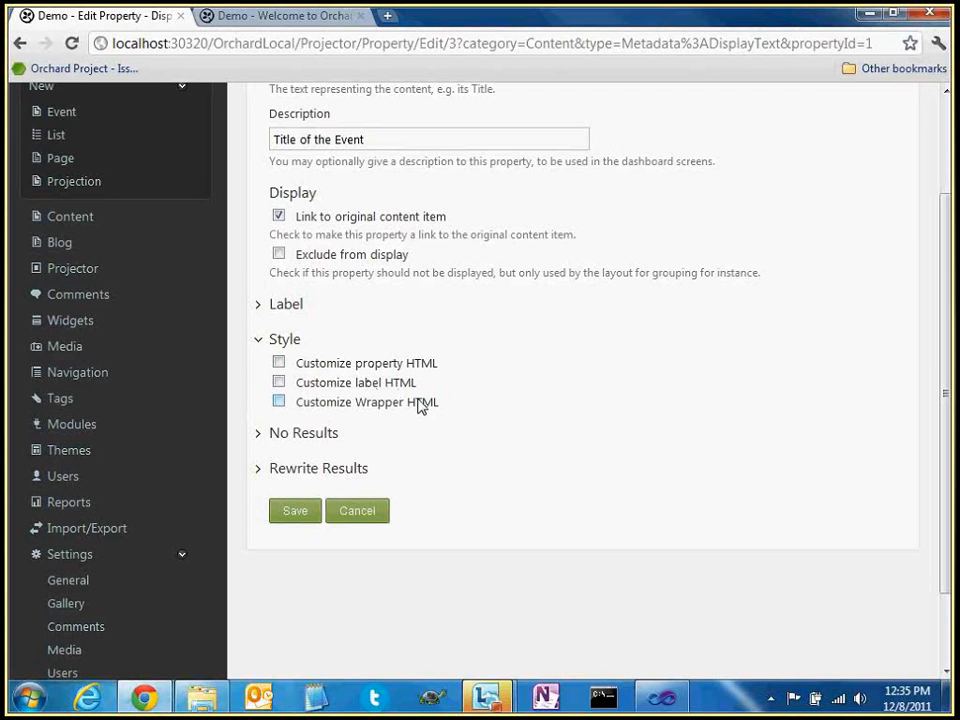
# Re-examine the markup of the 'Title:' label and event link span on the home page
pyautogui.click(317, 26)
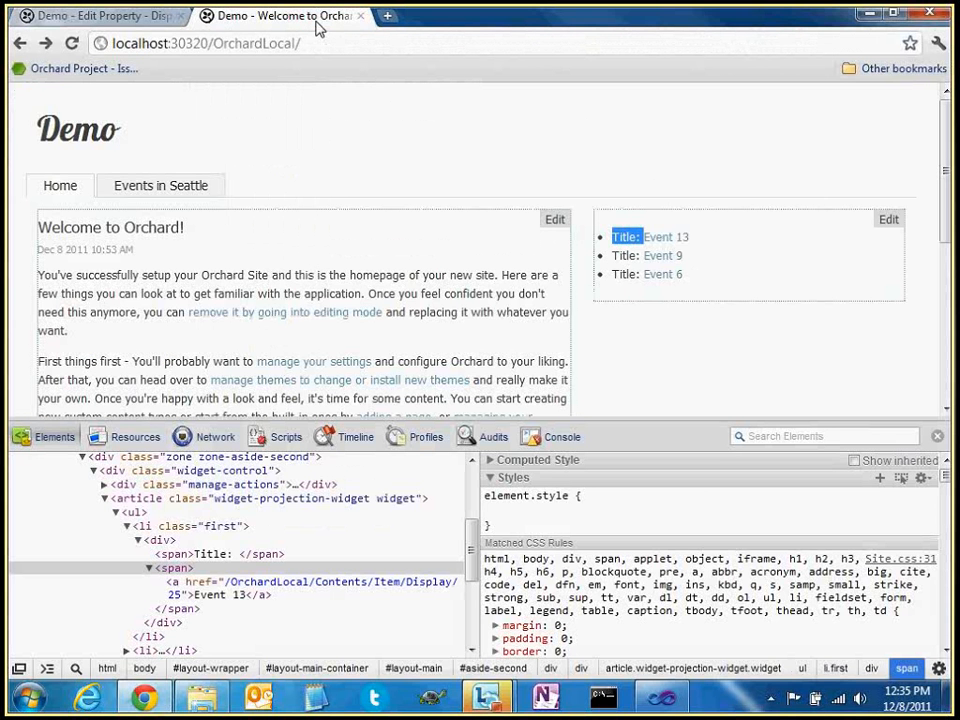
pyautogui.scroll(-1, 280, 250)
pyautogui.click(172, 569)
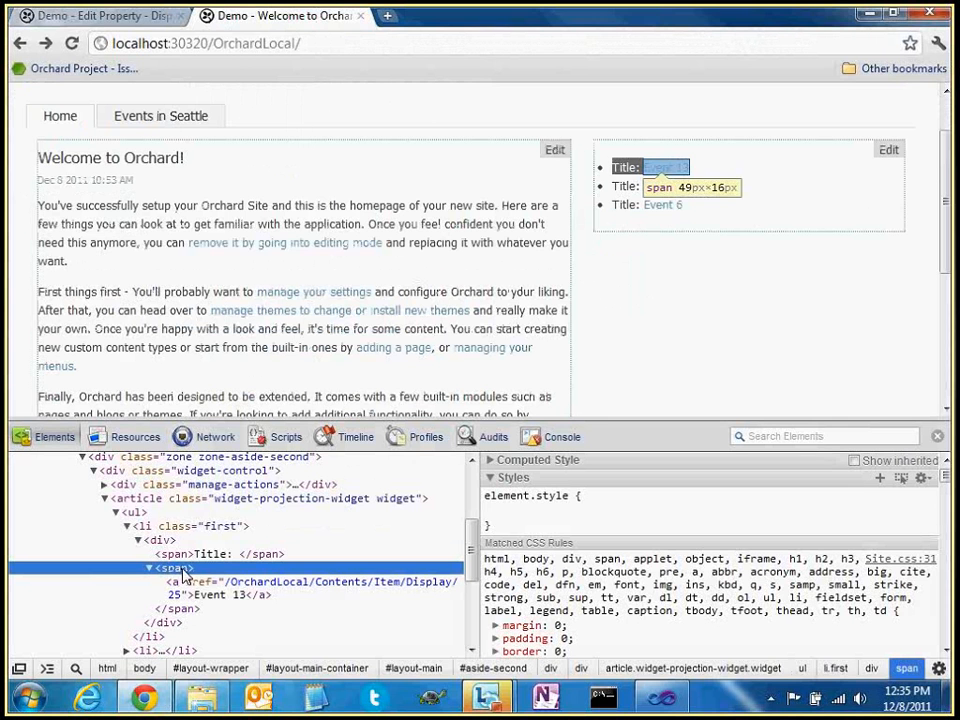
pyautogui.click(196, 556)
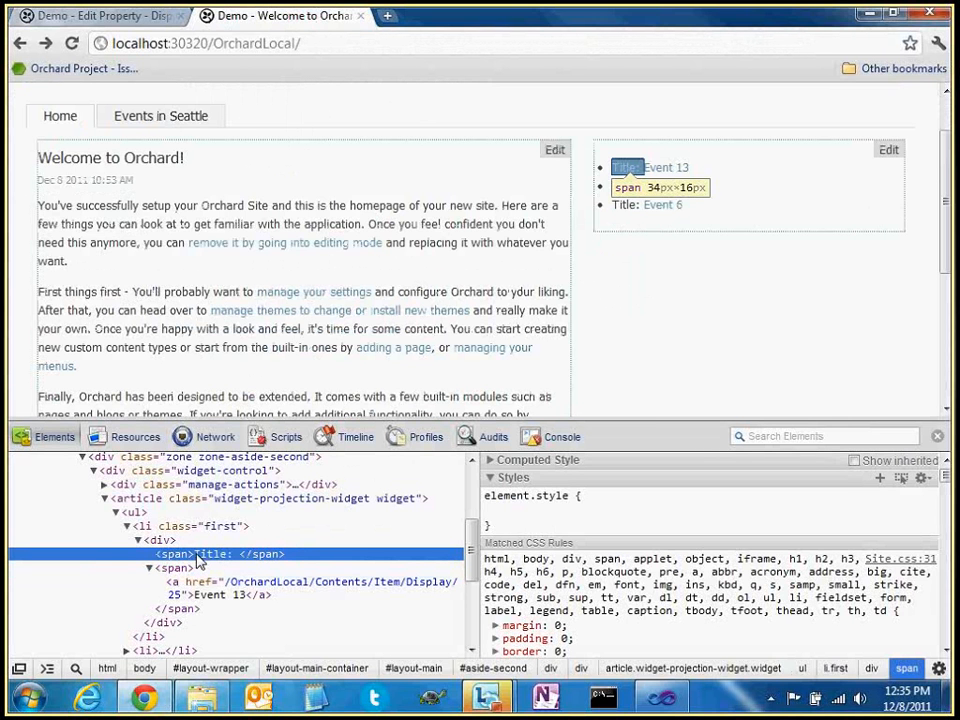
pyautogui.press('Up')
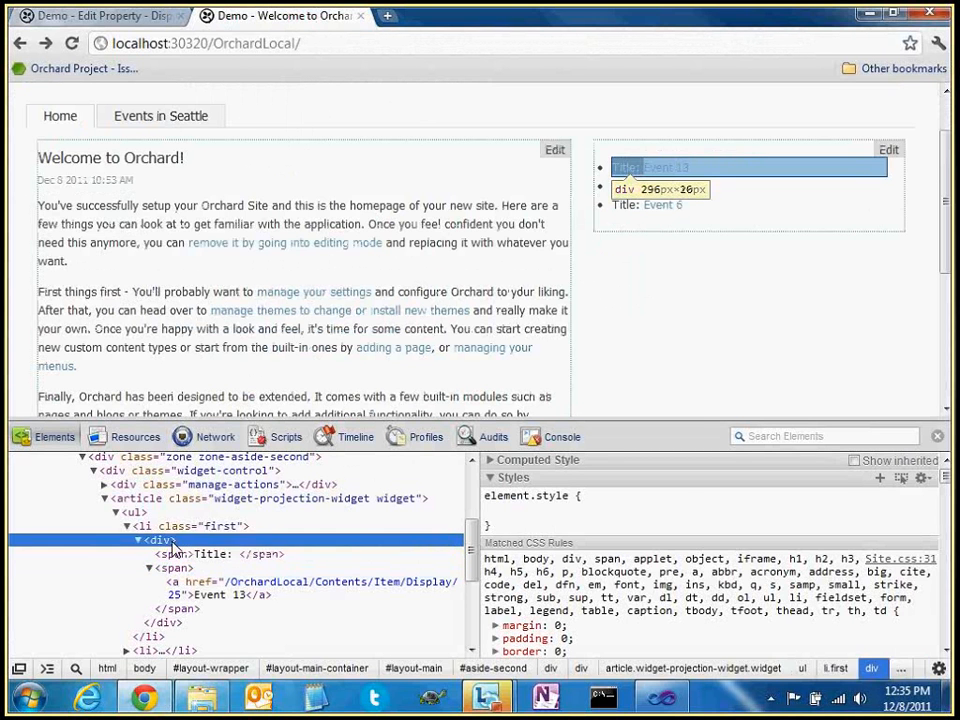
pyautogui.press('Down')
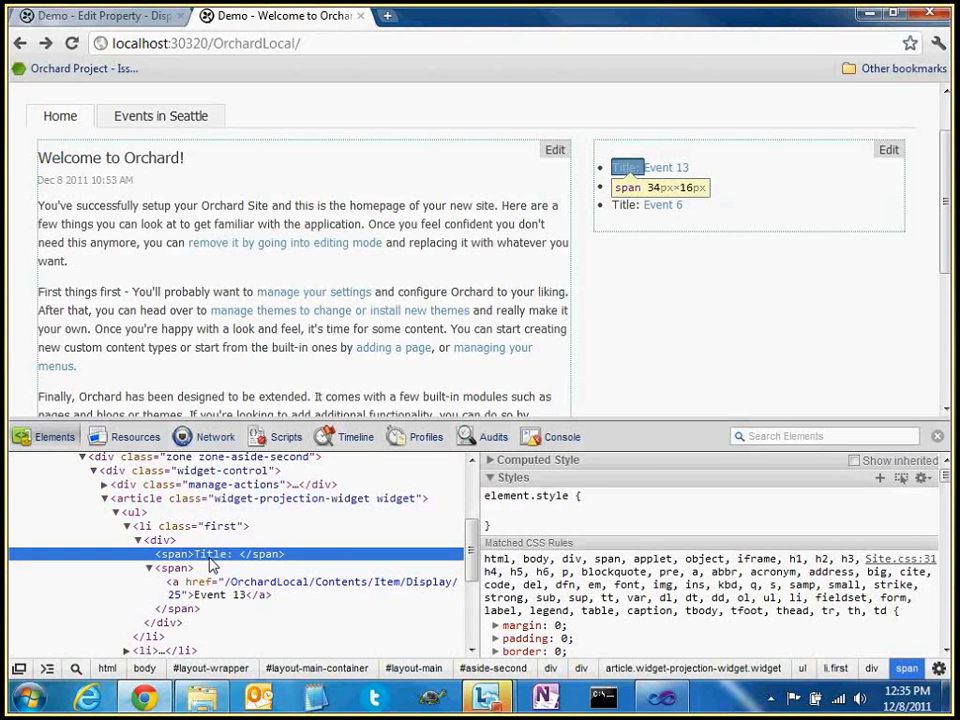
# Customize the label HTML with CSS class 'event-label' and save
pyautogui.hotkey('ctrl', 'Tab')
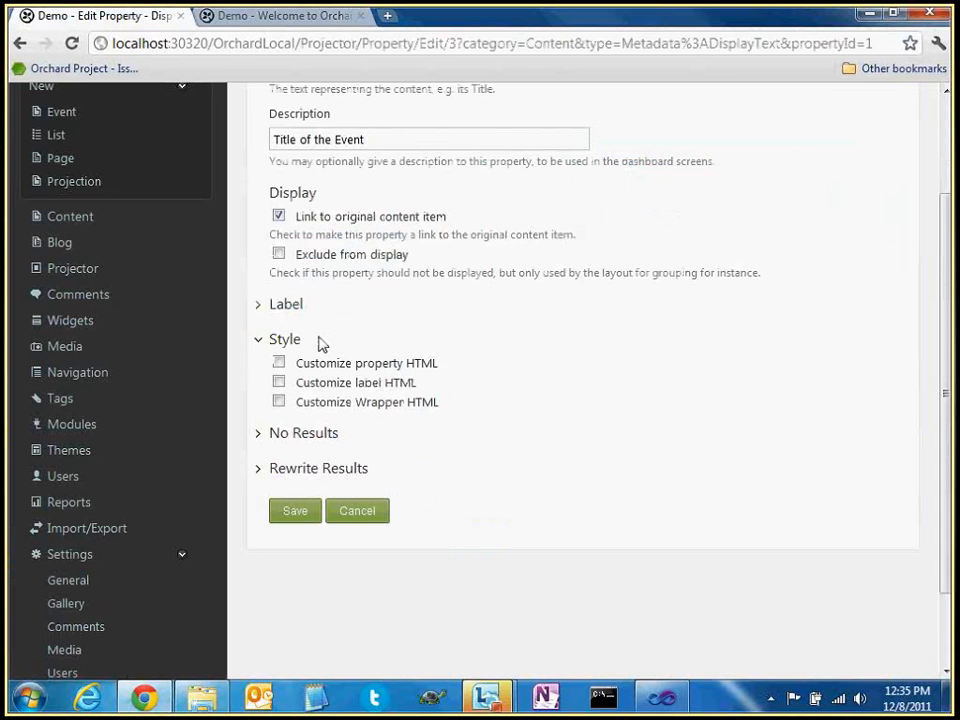
pyautogui.click(279, 382)
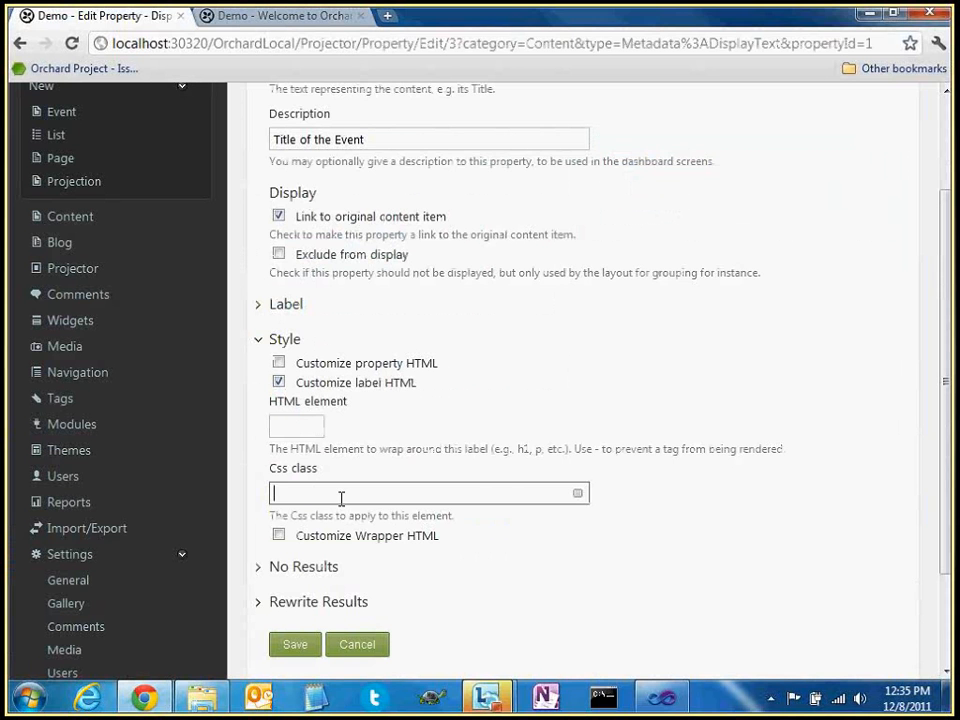
pyautogui.write('event-label')
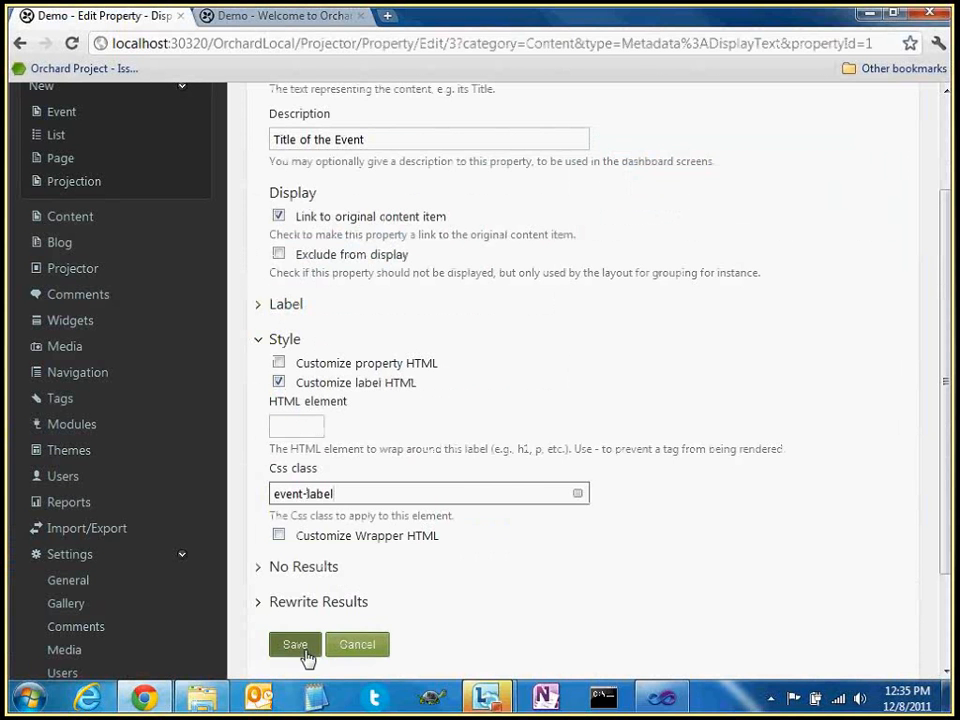
pyautogui.click(308, 646)
pyautogui.click(305, 17)
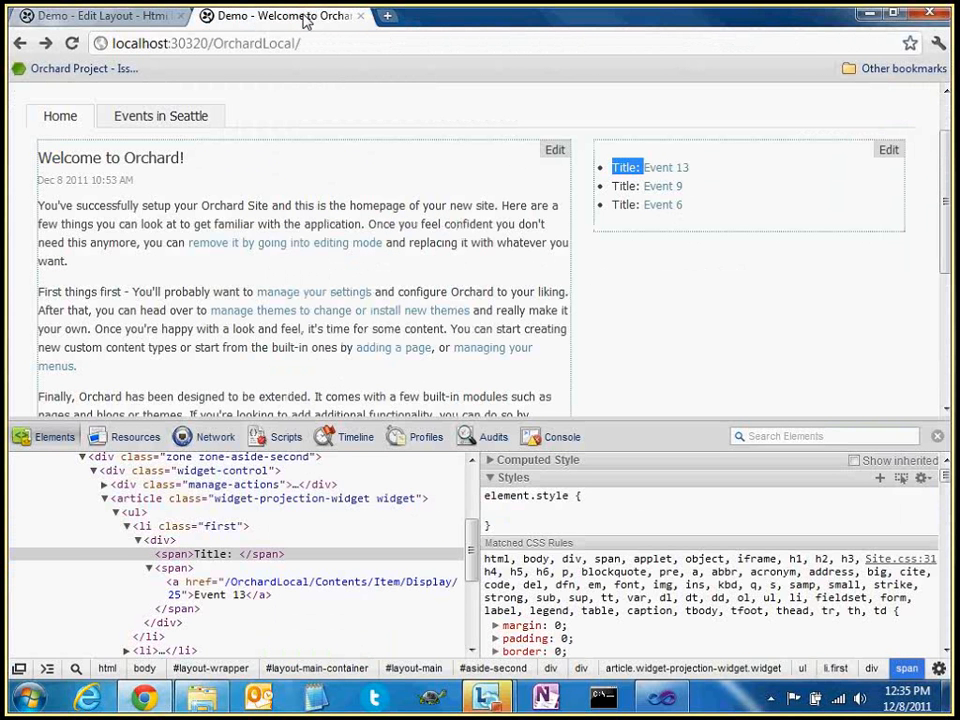
# Inspect the Event 13 link in DevTools to confirm the label now carries its class
pyautogui.rightClick(668, 168)
pyautogui.click(729, 287)
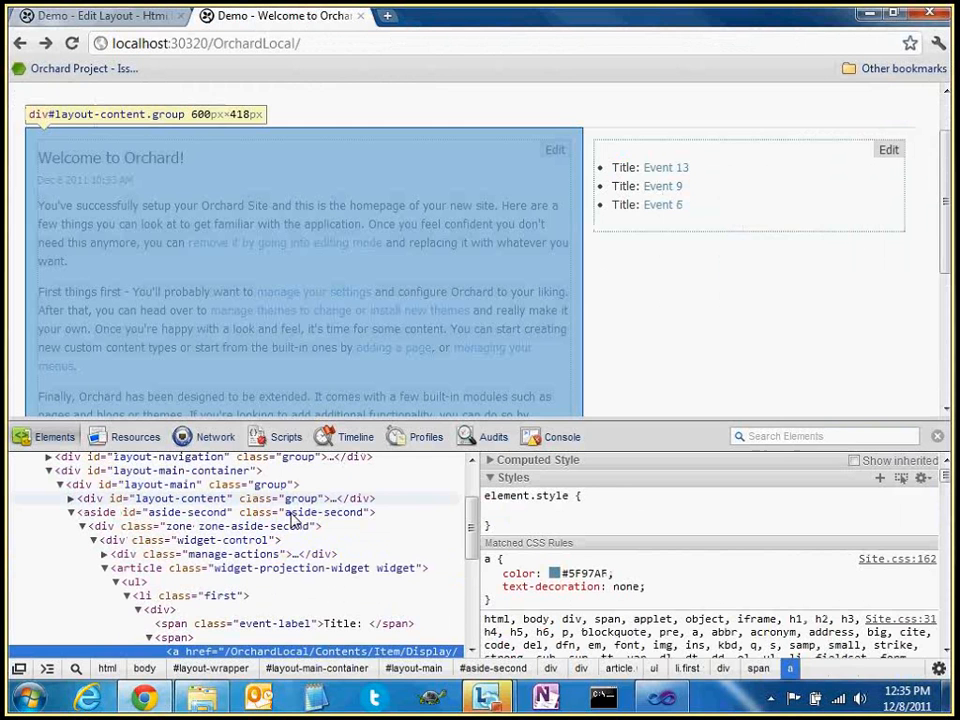
pyautogui.click(240, 624)
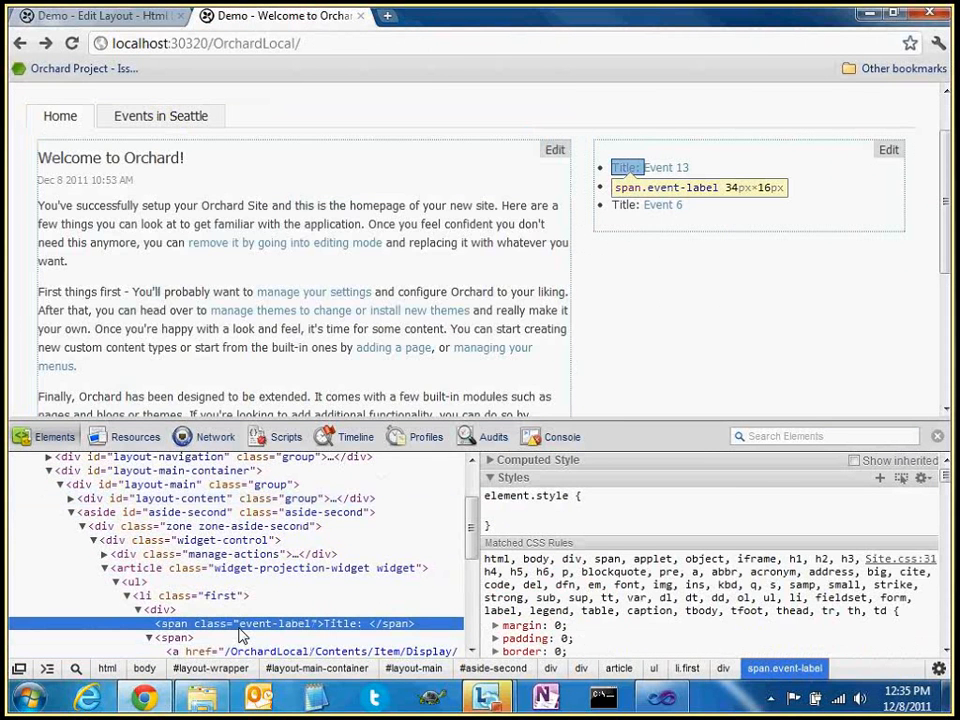
pyautogui.click(146, 18)
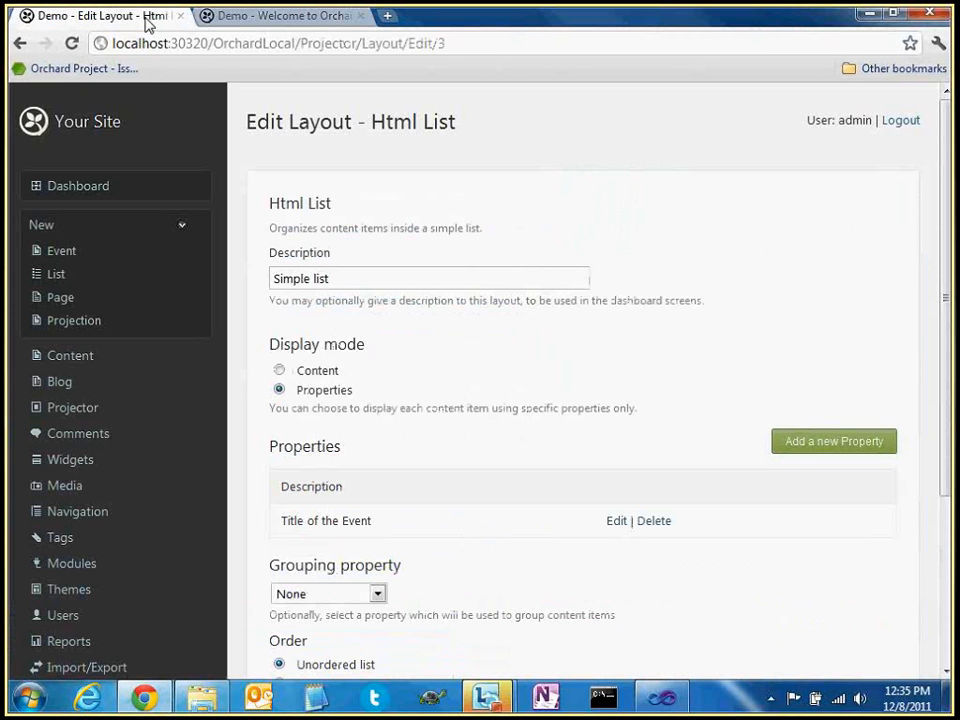
# In Title of the Event's Style options, set the label HTML element to div
pyautogui.scroll(-1, 480, 538)
pyautogui.click(613, 475)
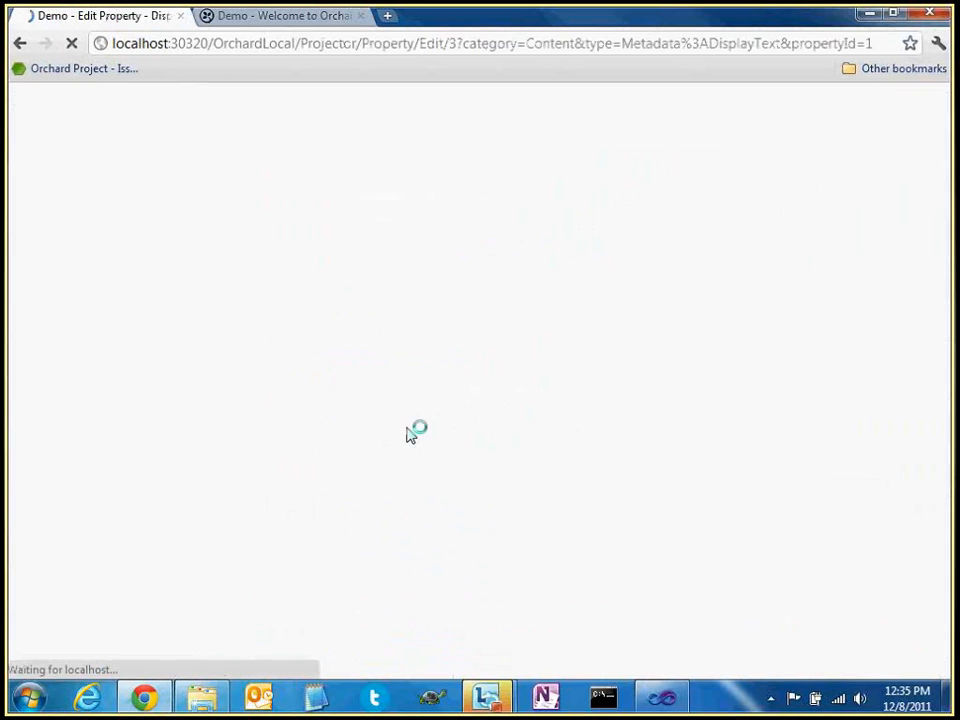
pyautogui.click(261, 444)
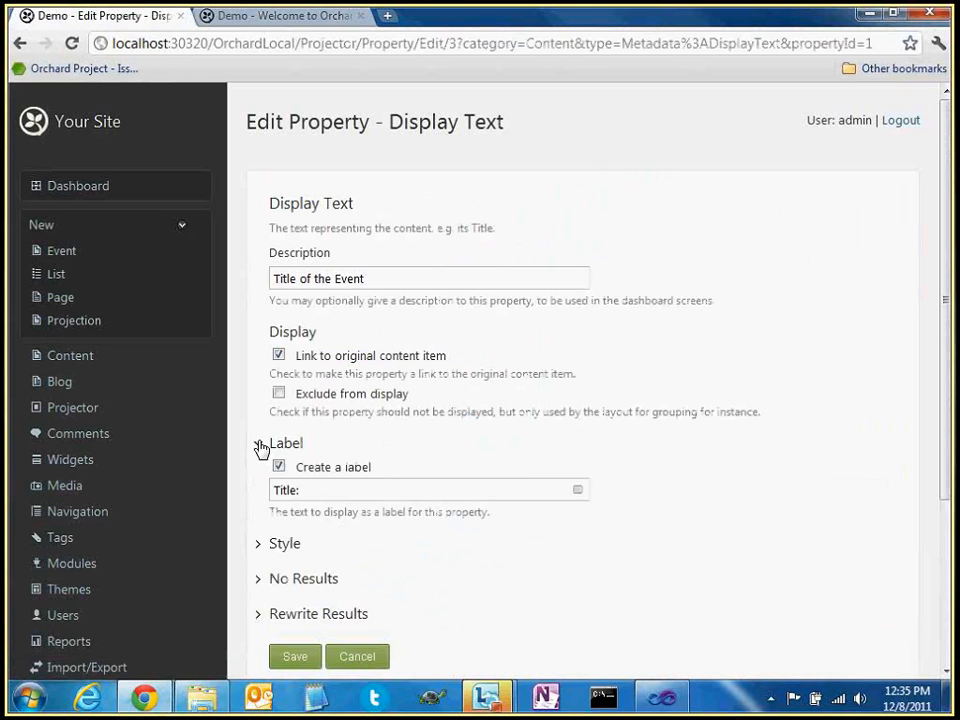
pyautogui.click(261, 444)
pyautogui.click(261, 479)
pyautogui.scroll(-1, 345, 455)
pyautogui.scroll(-1, 352, 452)
pyautogui.click(292, 425)
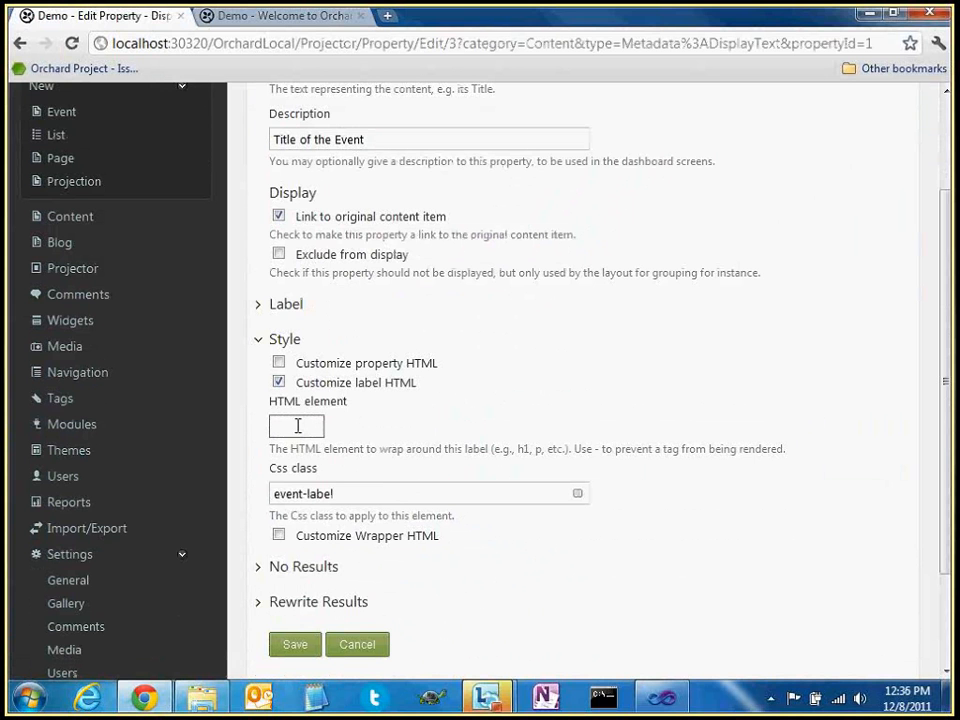
pyautogui.write('div')
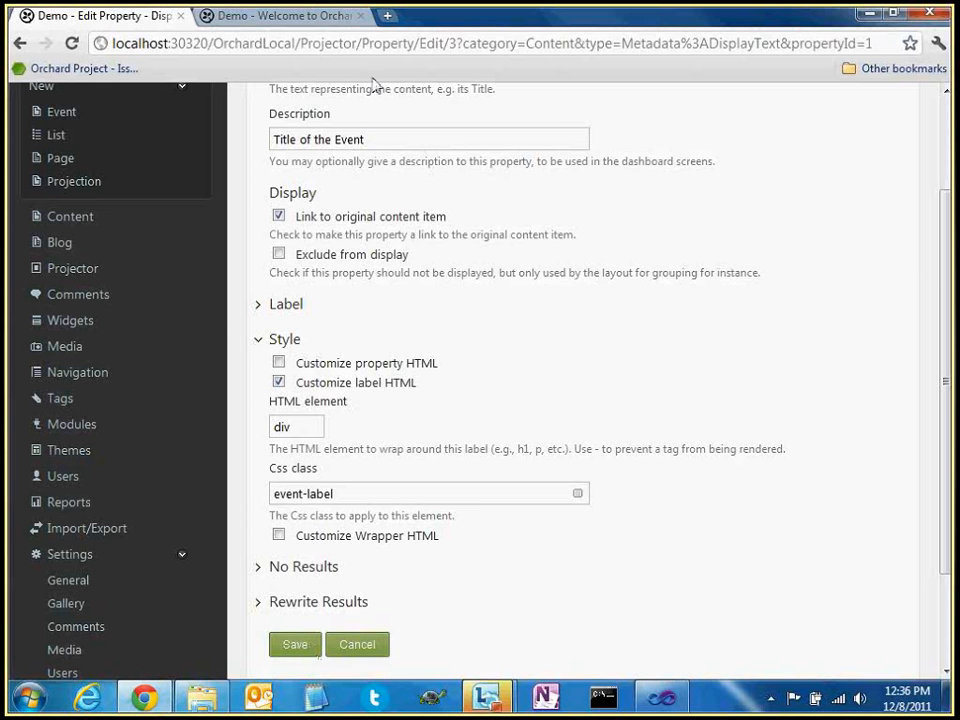
# Check the event-label markup on the home page, then change the HTML element to '-' and save
pyautogui.click(341, 20)
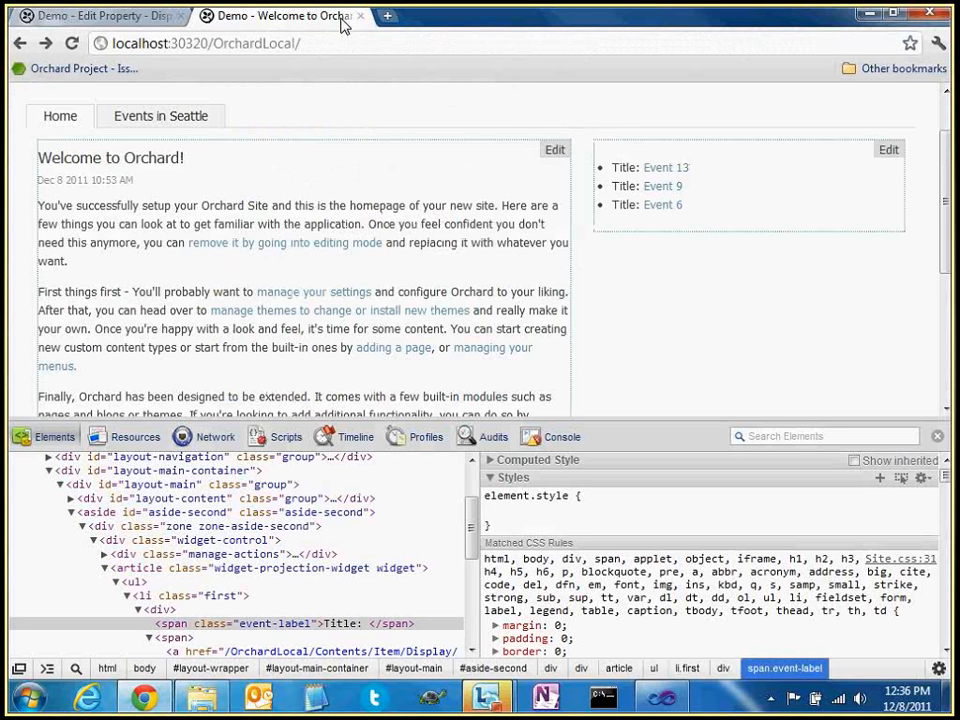
pyautogui.click(300, 624)
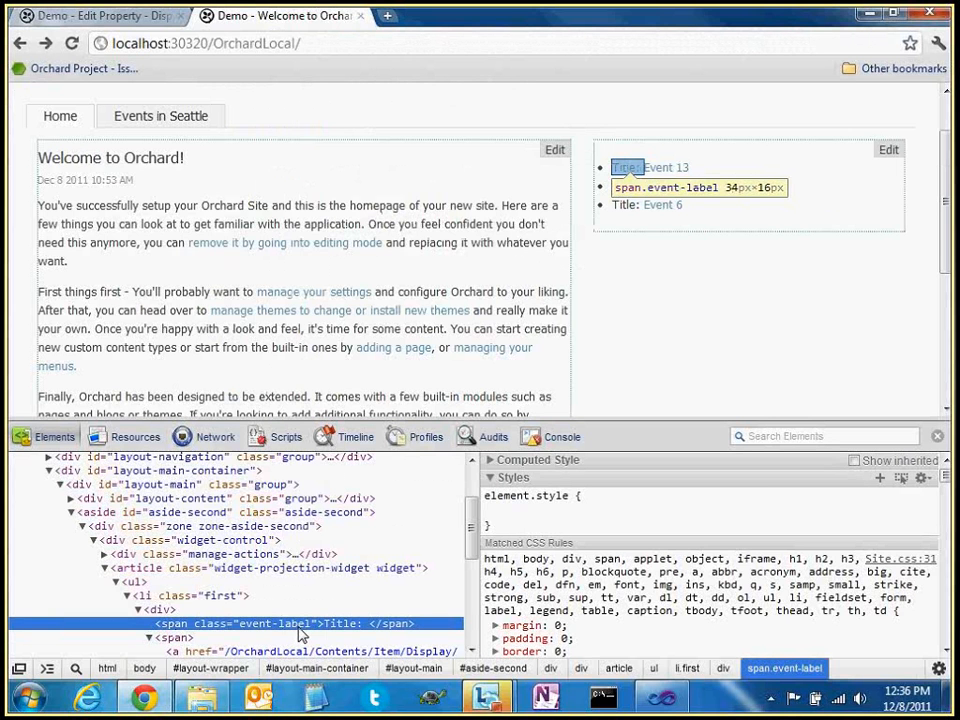
pyautogui.hotkey('ctrl', 'Tab')
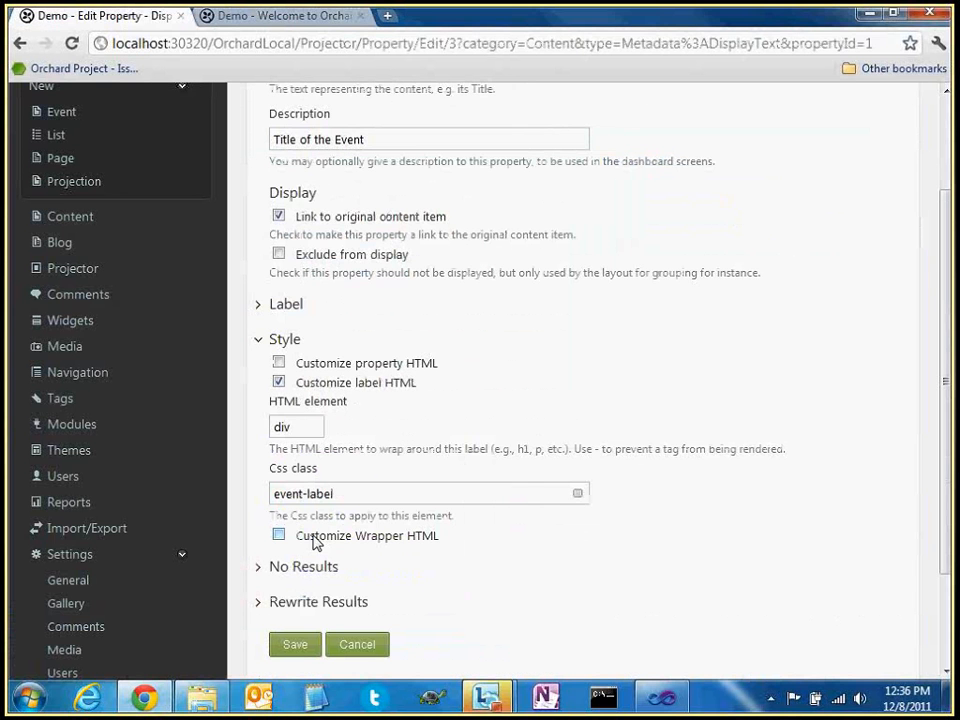
pyautogui.doubleClick(598, 449)
pyautogui.doubleClick(313, 426)
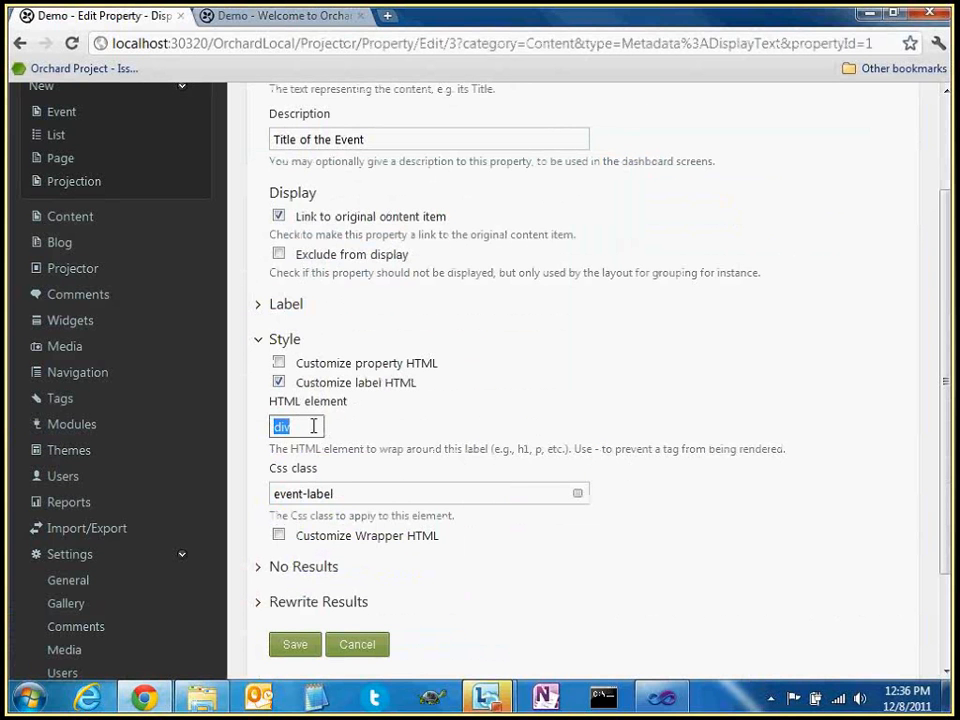
pyautogui.write('-')
pyautogui.click(312, 643)
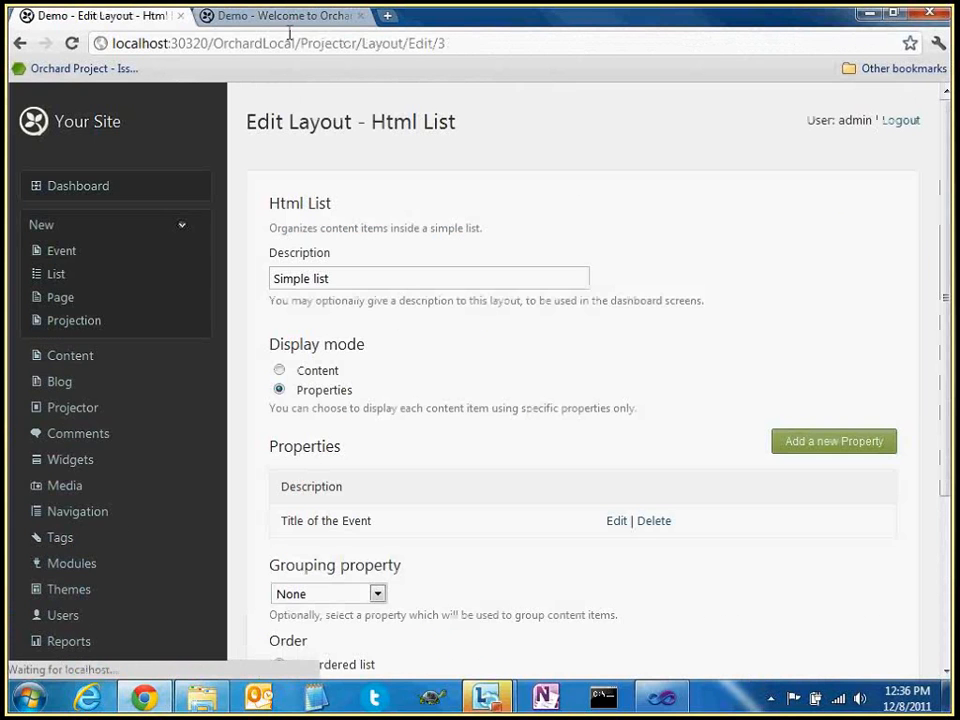
pyautogui.click(289, 16)
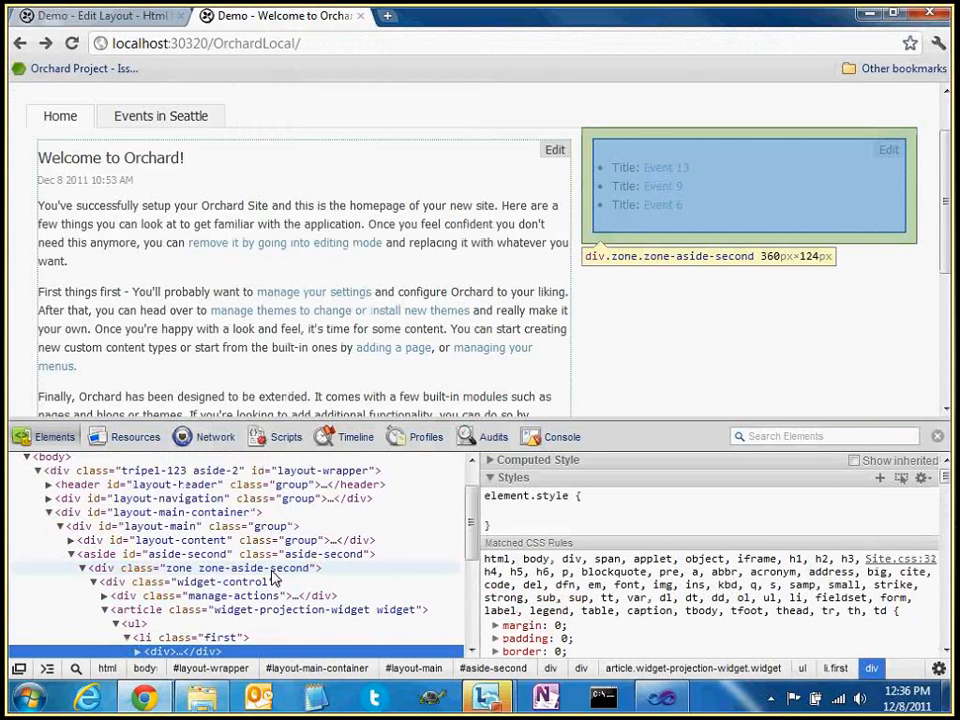
pyautogui.scroll(-1, 274, 577)
pyautogui.press('Right')
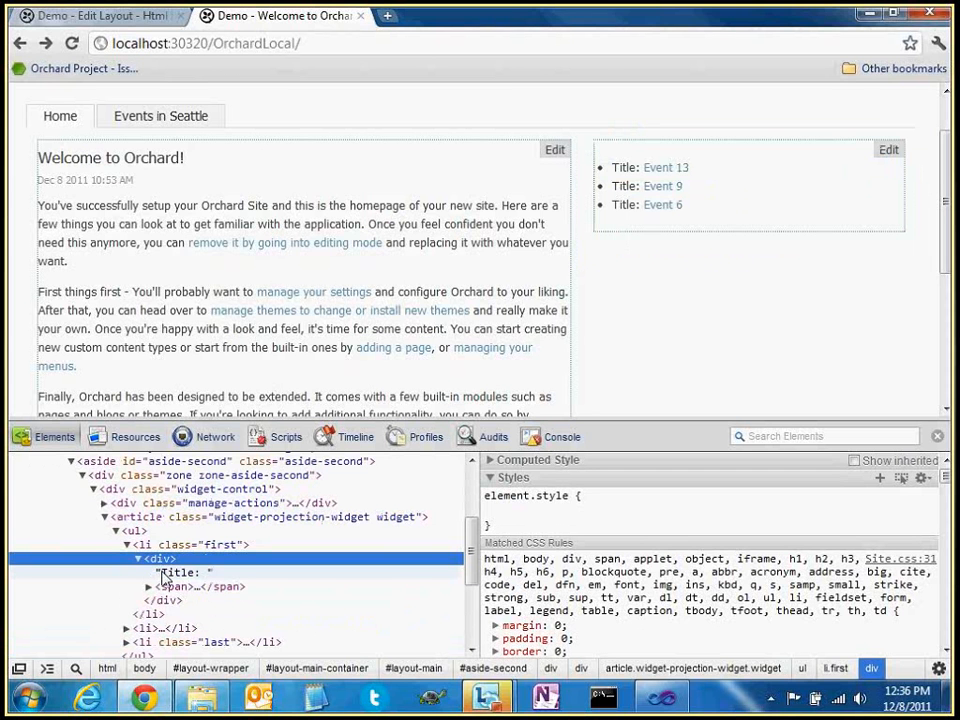
pyautogui.click(163, 574)
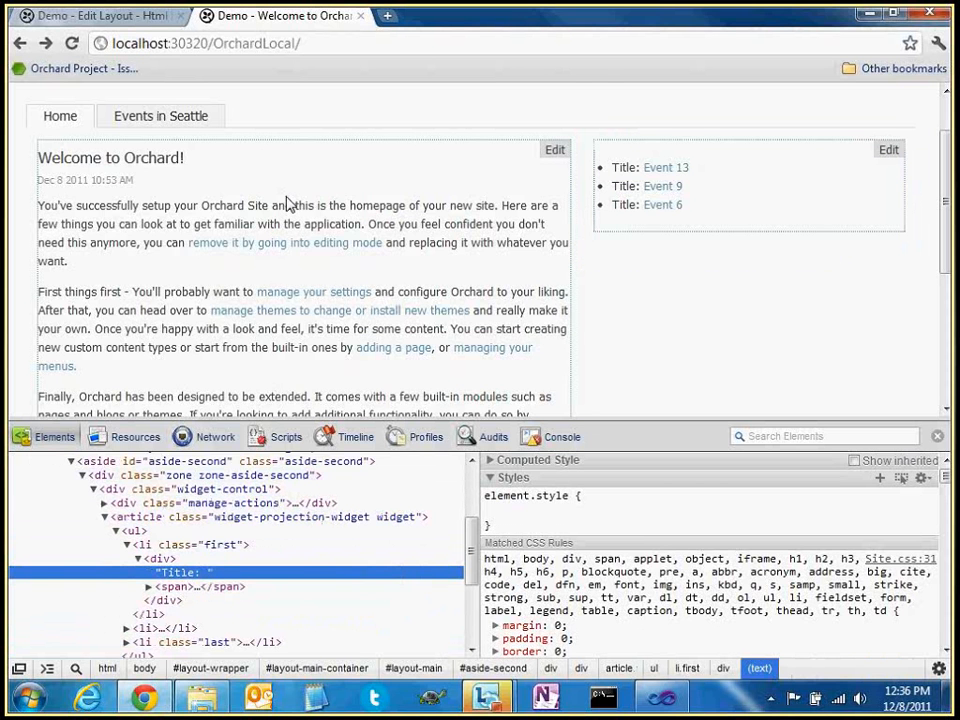
pyautogui.hotkey('ctrl', 'pageup')
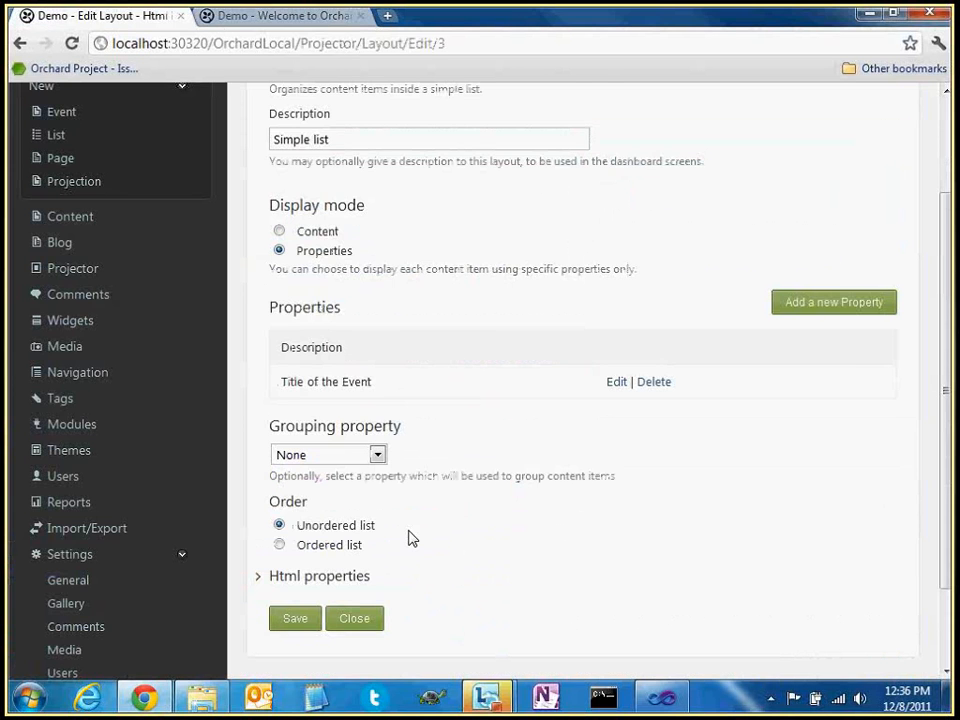
pyautogui.scroll(-1, 530, 416)
# Under Style, turn off label and property HTML customization for Title of the Event, then expand No Results
pyautogui.click(616, 335)
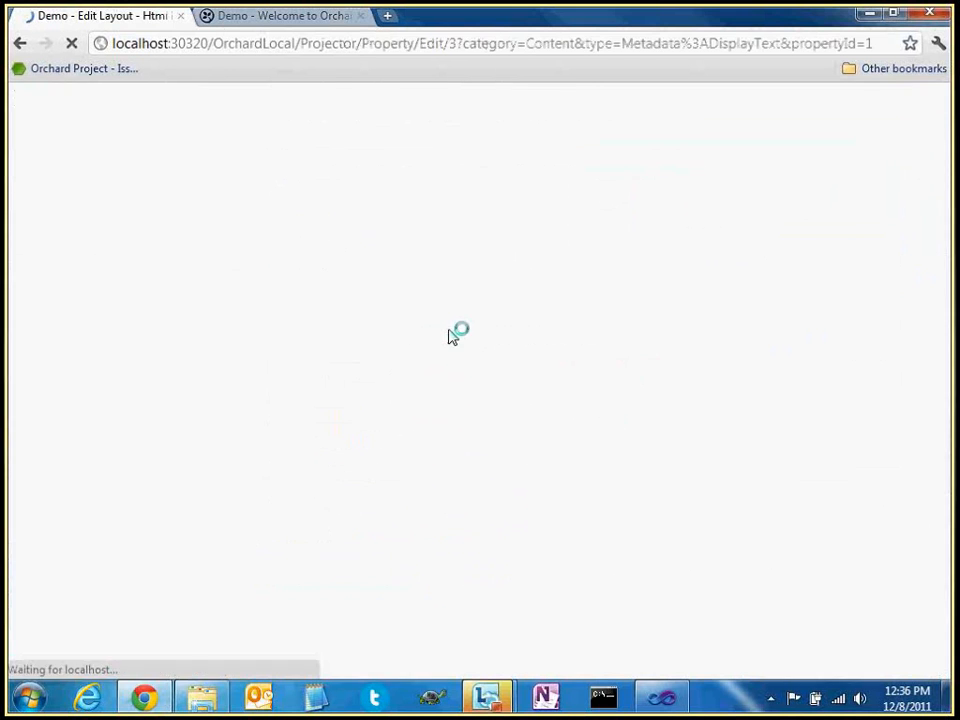
pyautogui.click(263, 295)
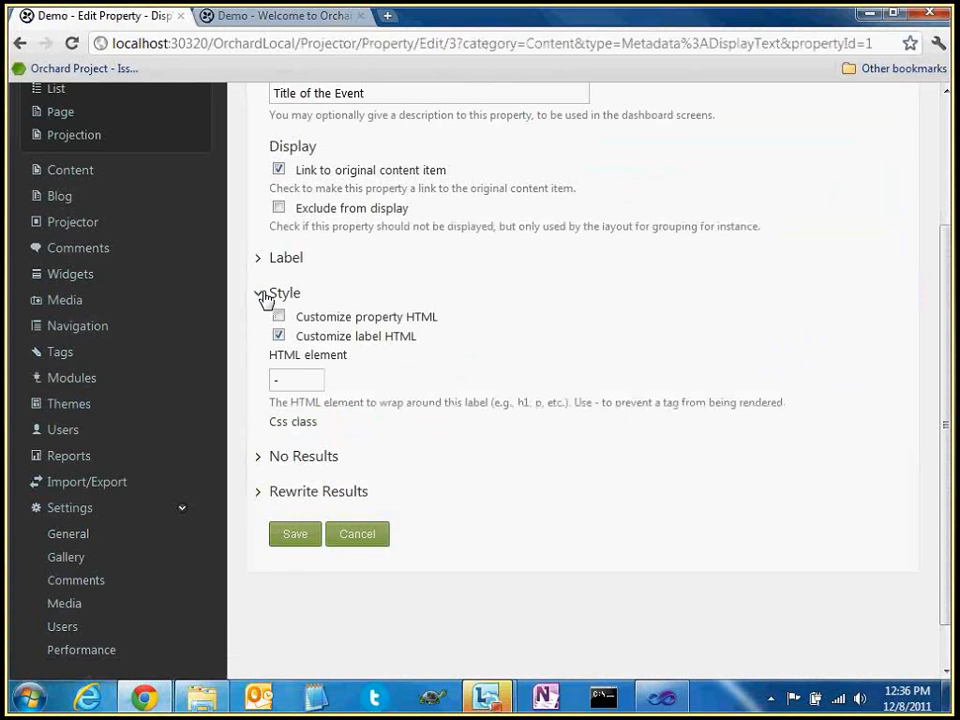
pyautogui.click(280, 337)
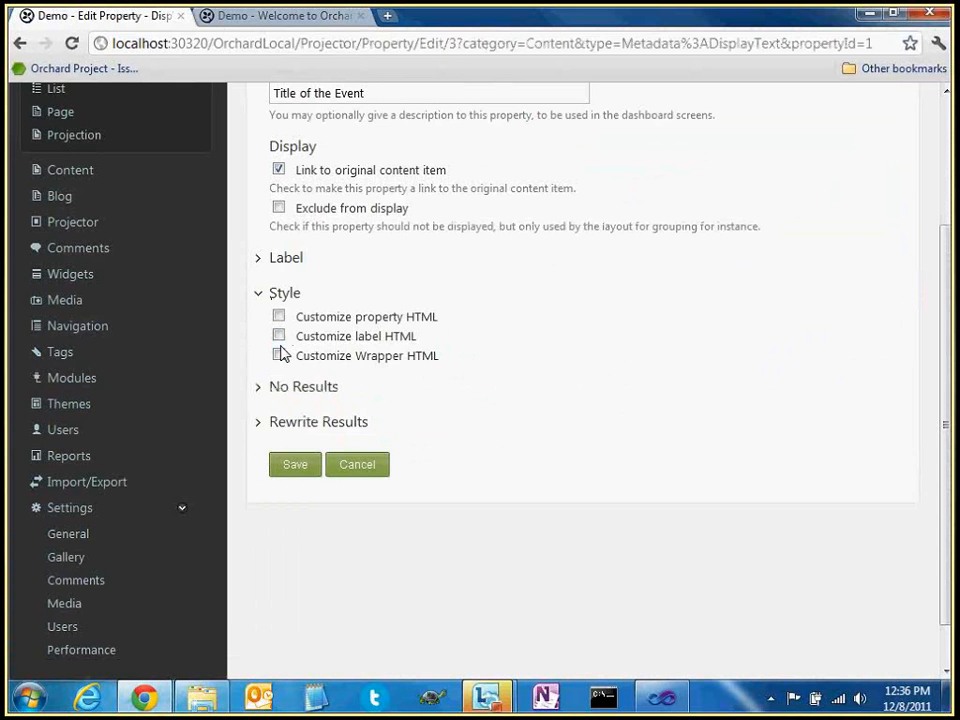
pyautogui.click(279, 336)
pyautogui.click(279, 336)
pyautogui.click(279, 316)
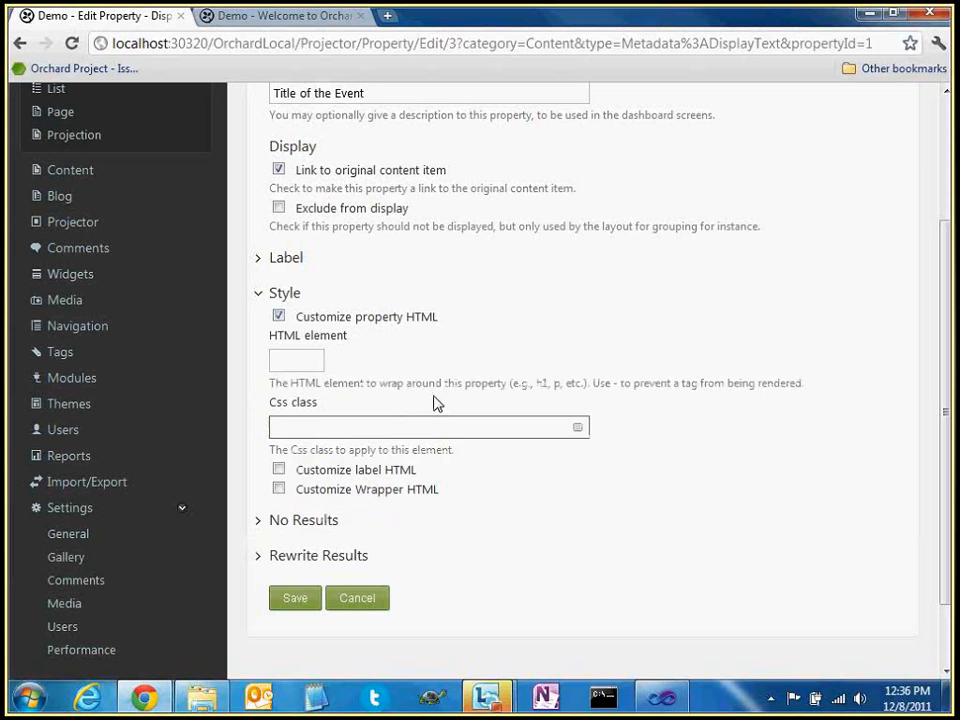
pyautogui.click(317, 428)
pyautogui.click(302, 362)
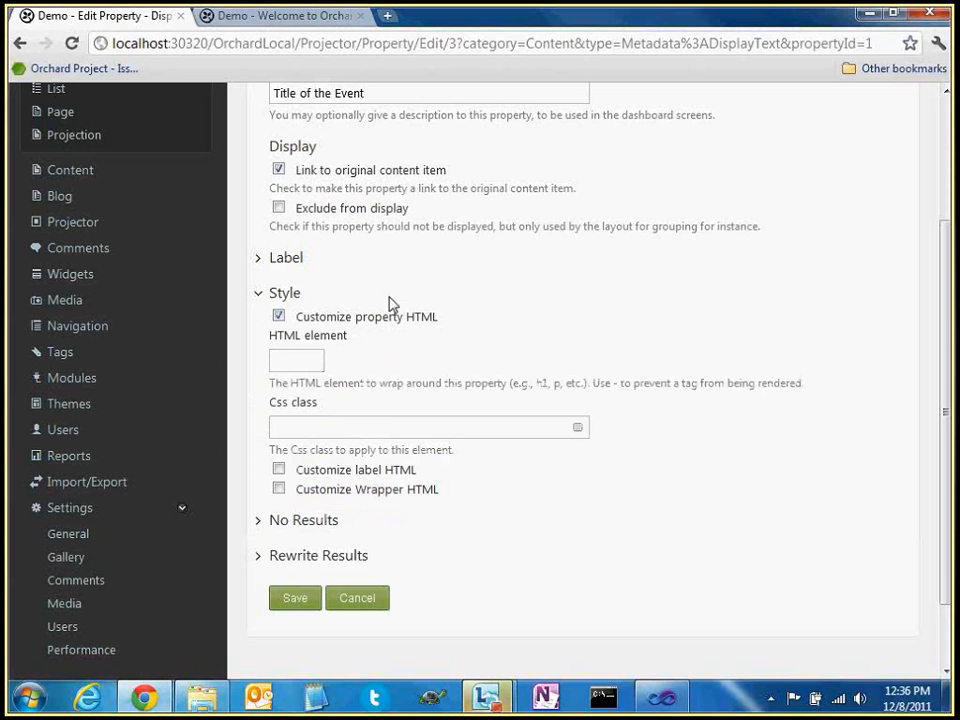
pyautogui.click(279, 316)
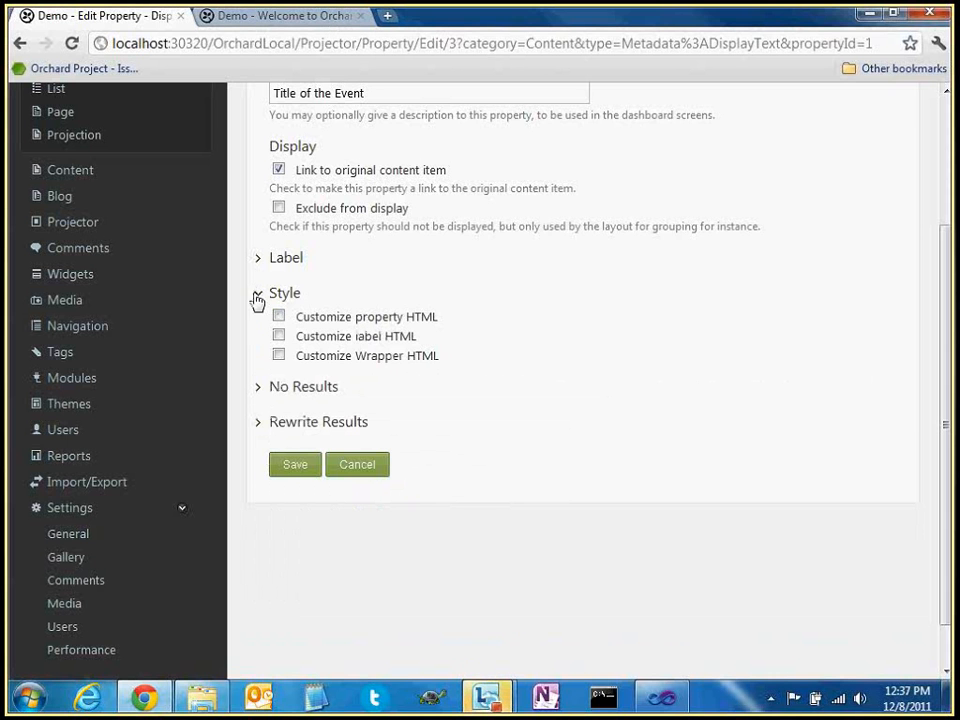
pyautogui.click(259, 296)
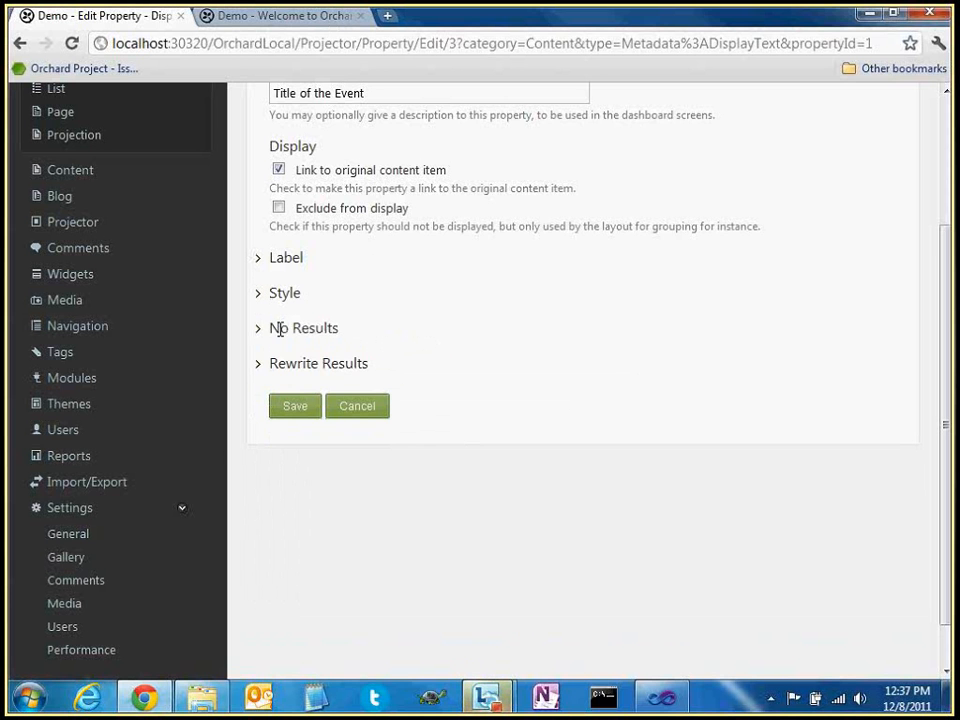
pyautogui.click(258, 329)
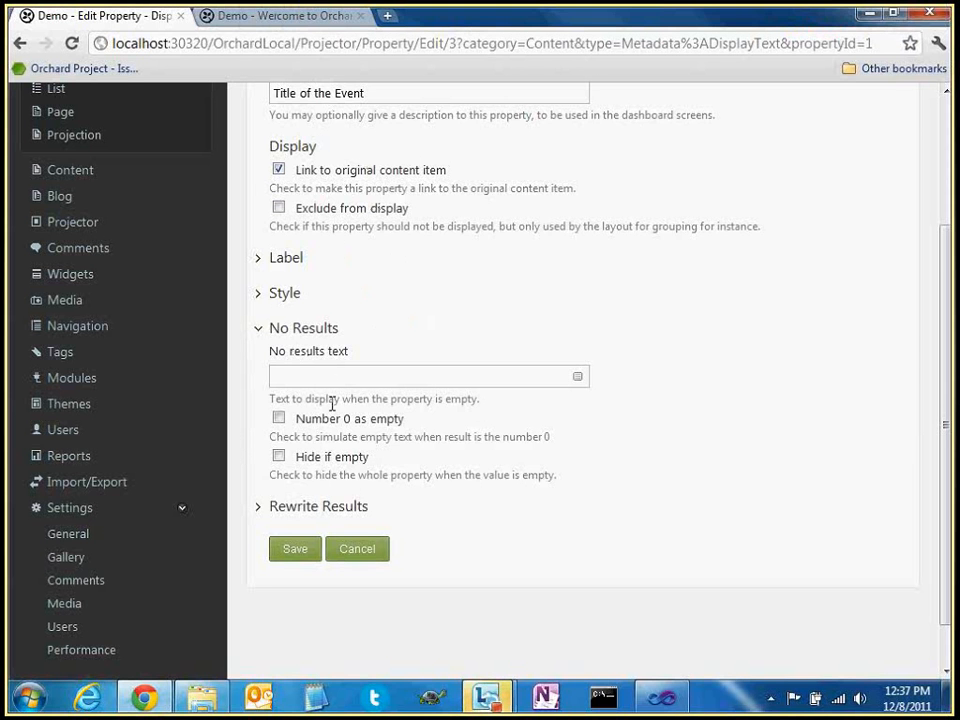
pyautogui.click(302, 379)
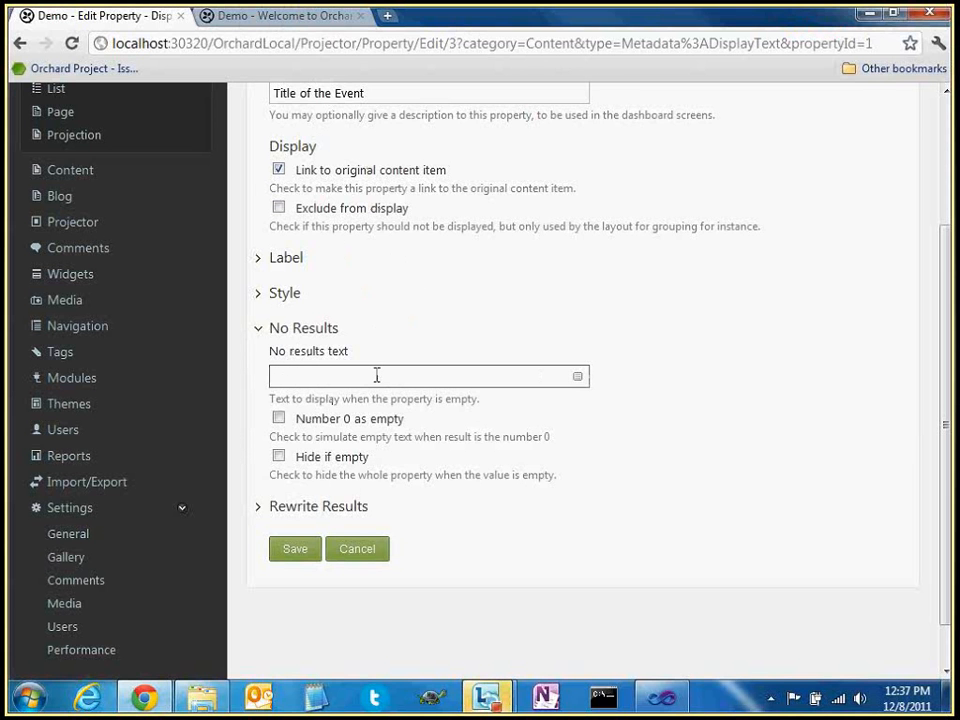
pyautogui.write('No title')
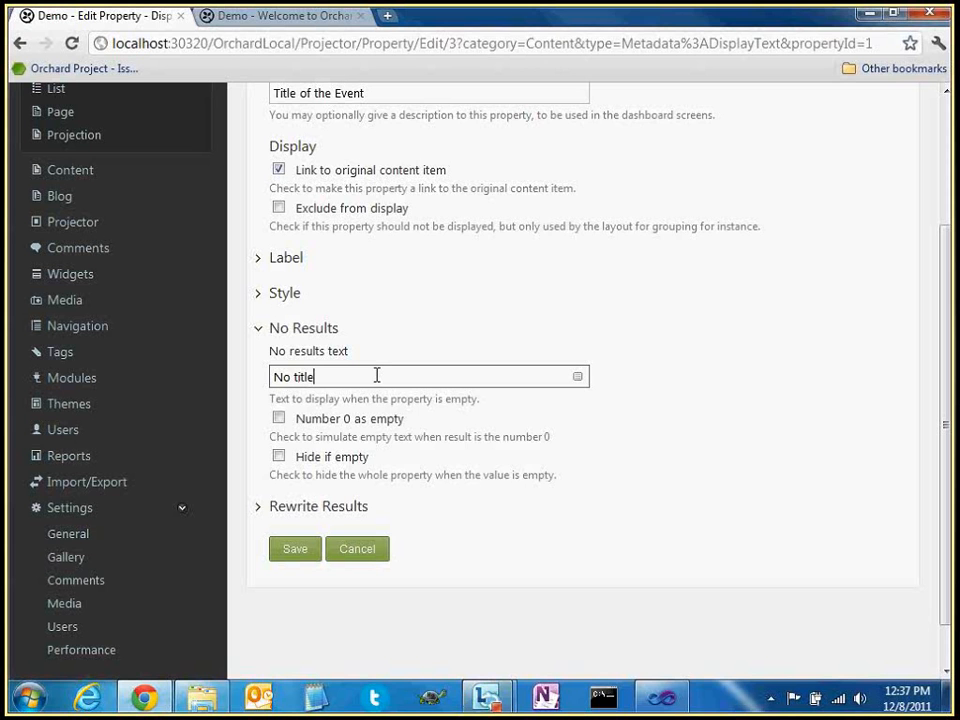
pyautogui.tripleClick(328, 381)
pyautogui.press('BackSpace')
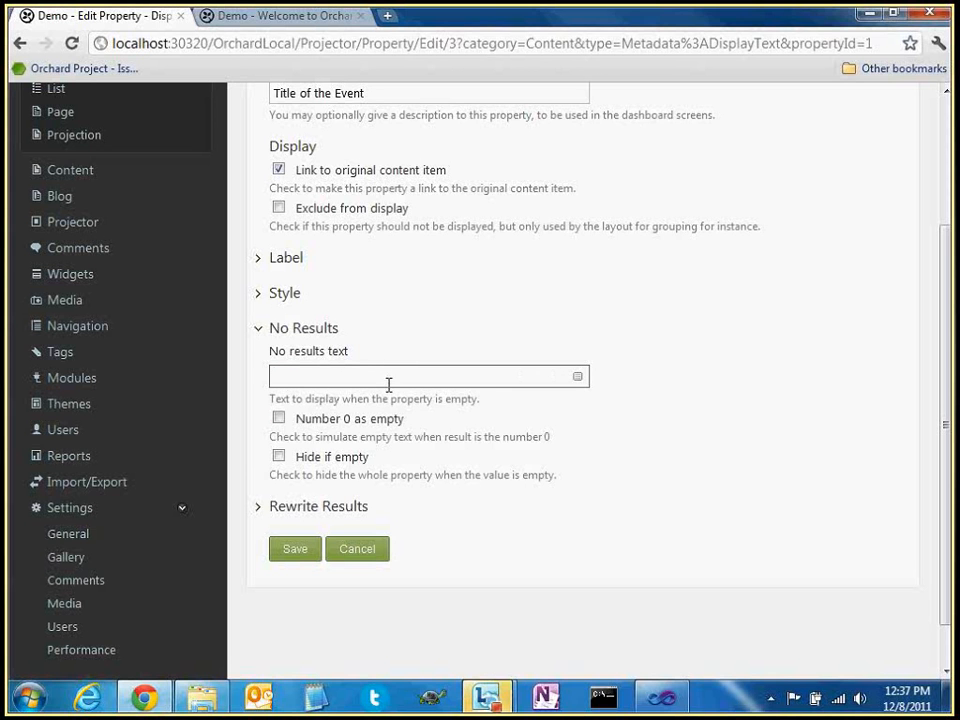
pyautogui.click(313, 420)
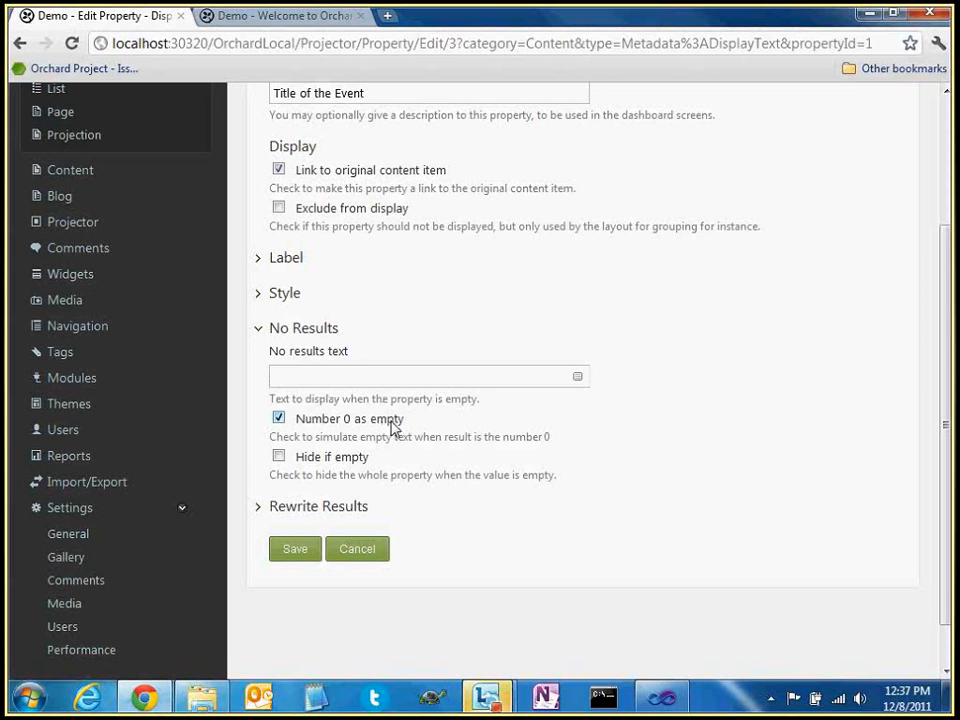
pyautogui.click(381, 376)
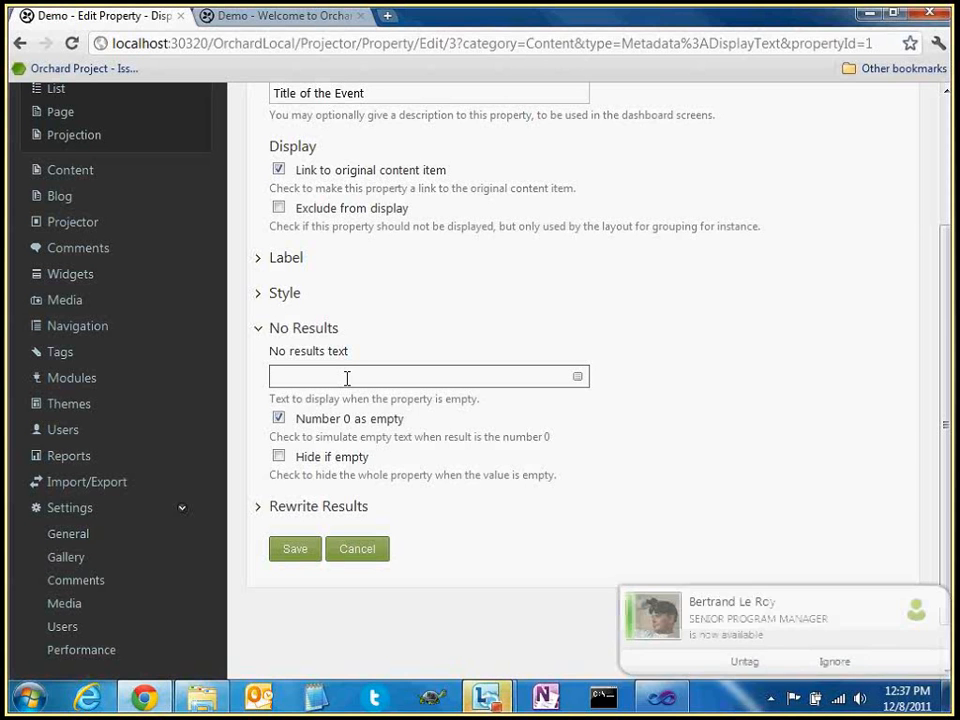
pyautogui.click(343, 423)
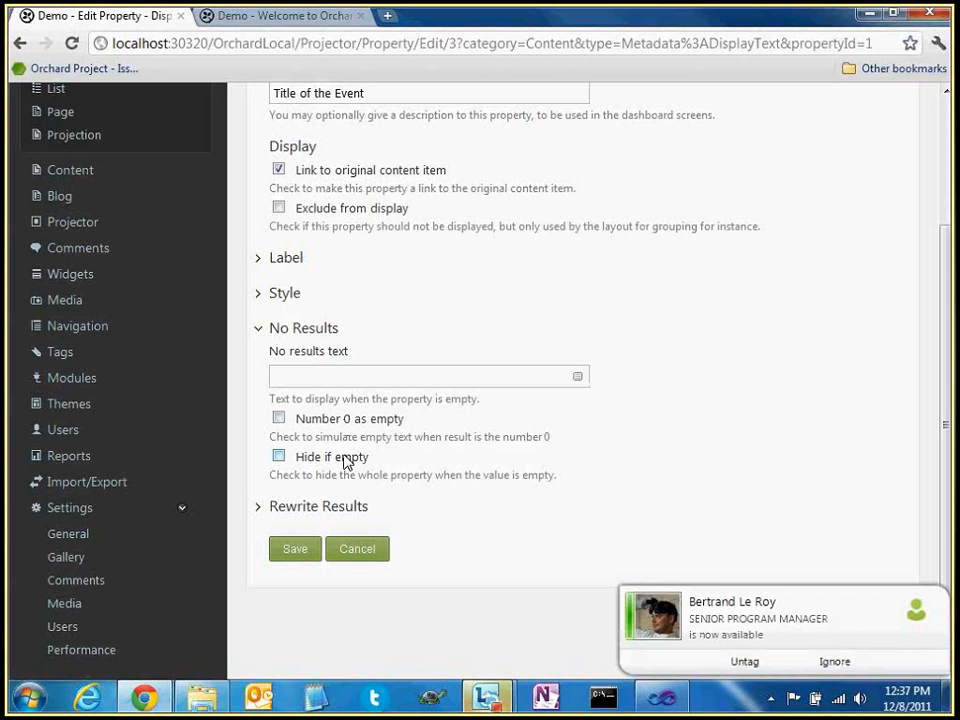
pyautogui.click(347, 459)
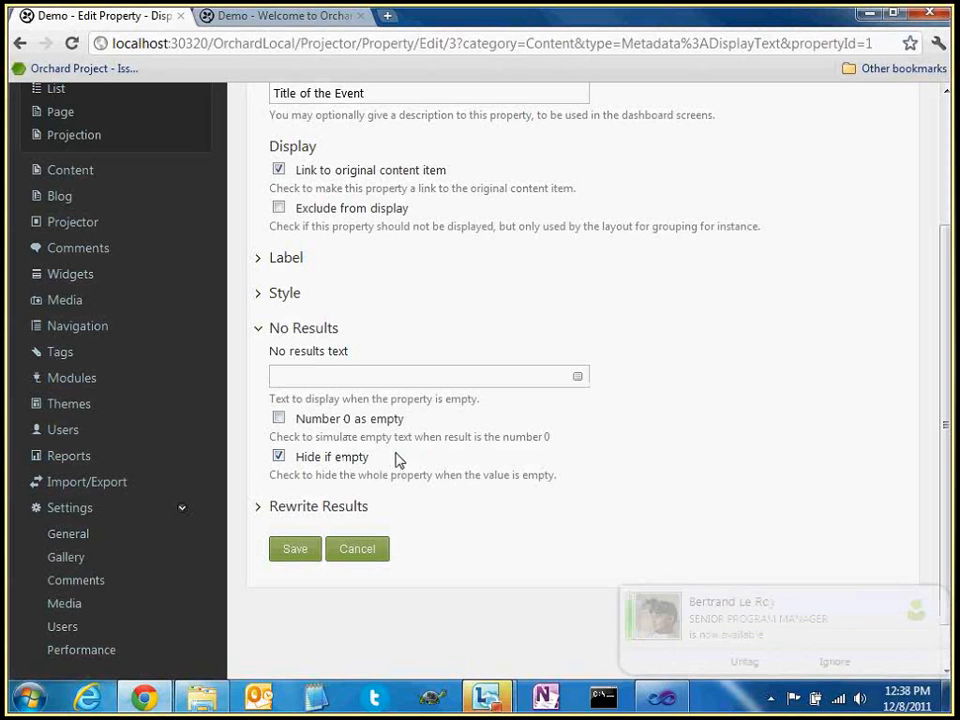
pyautogui.click(368, 457)
pyautogui.scroll(-1, 245, 273)
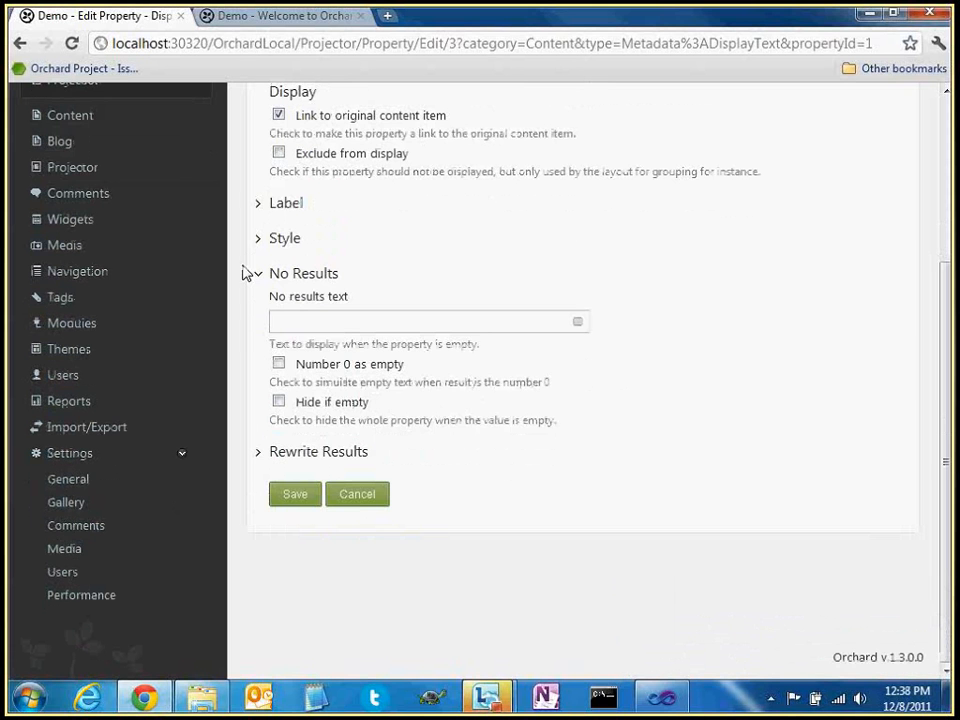
# Expand Rewrite Results and try output rewriting, then leave it turned off
pyautogui.click(245, 273)
pyautogui.click(300, 308)
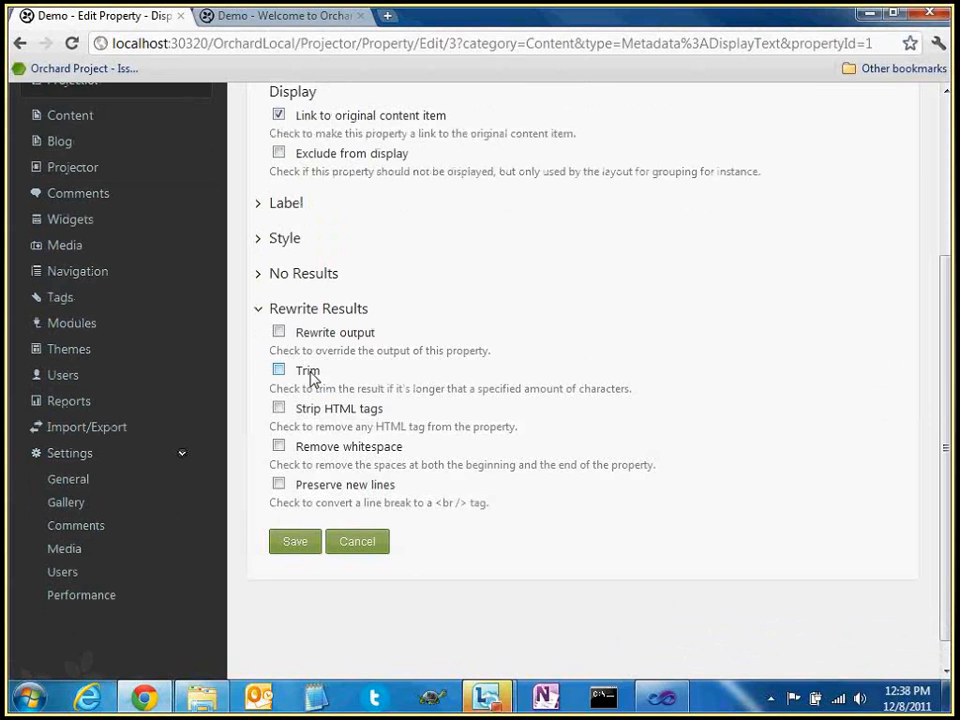
pyautogui.click(277, 332)
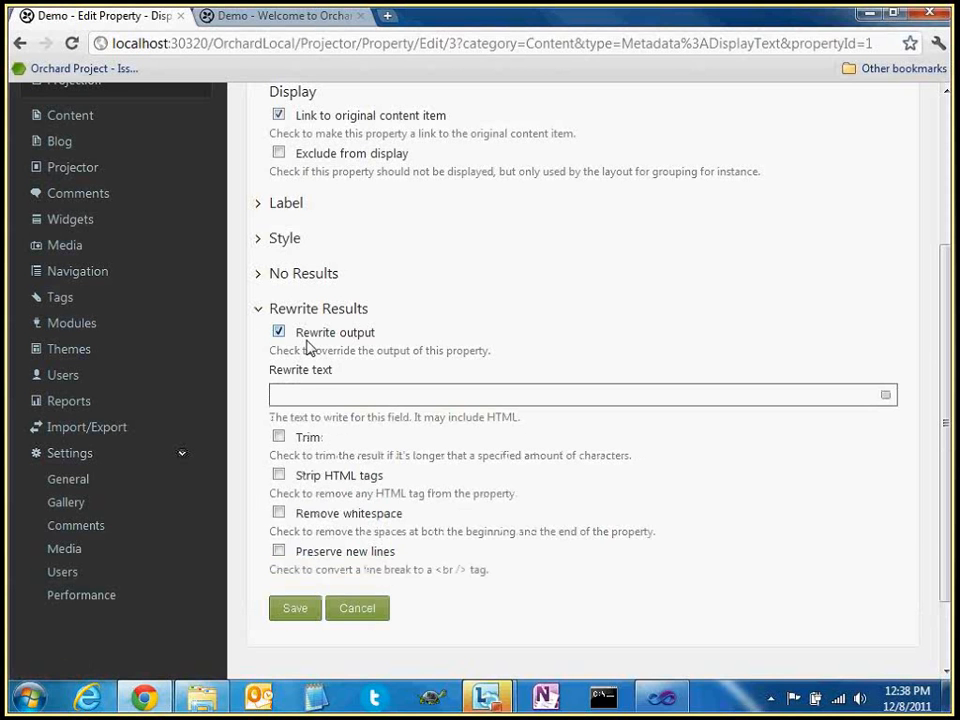
pyautogui.click(320, 395)
pyautogui.click(278, 332)
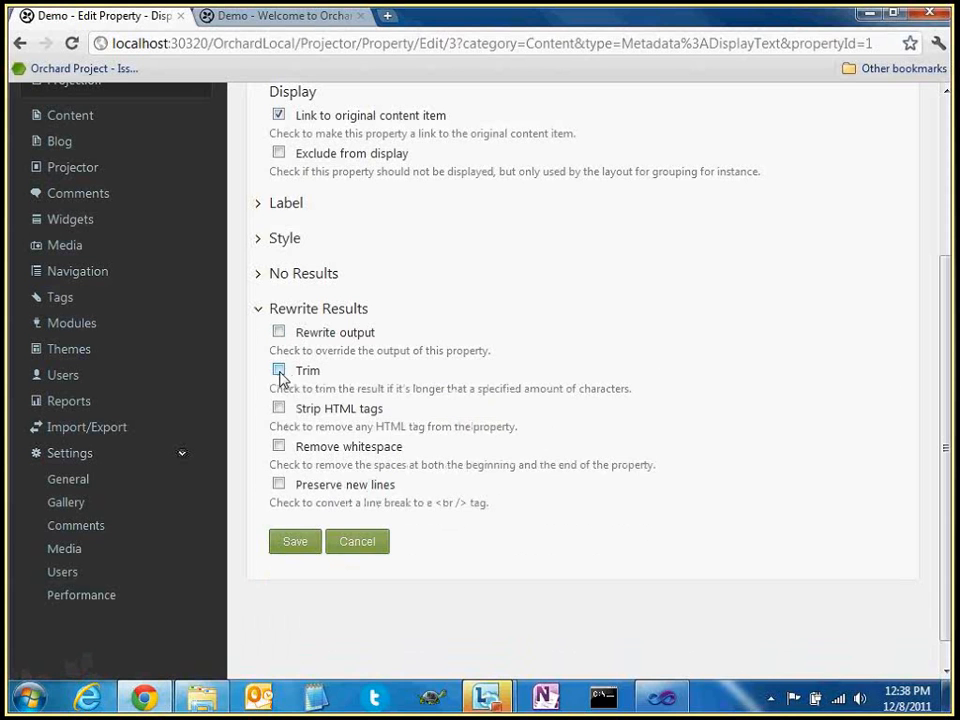
# Enable Trim with a maximum length of 3 for the event title and save
pyautogui.click(278, 370)
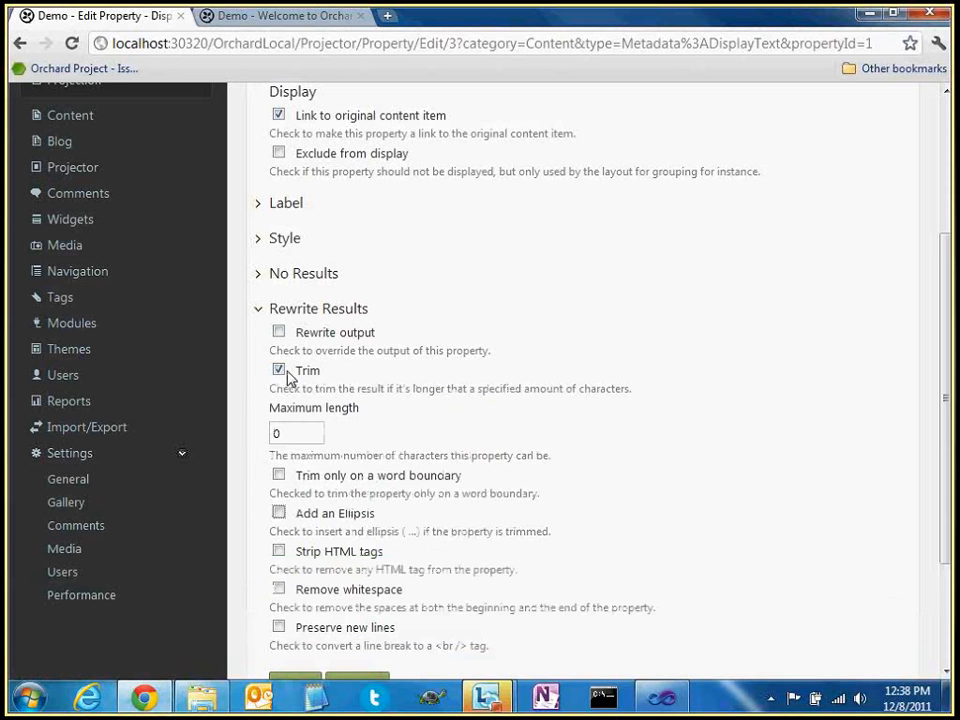
pyautogui.doubleClick(311, 431)
pyautogui.write('3')
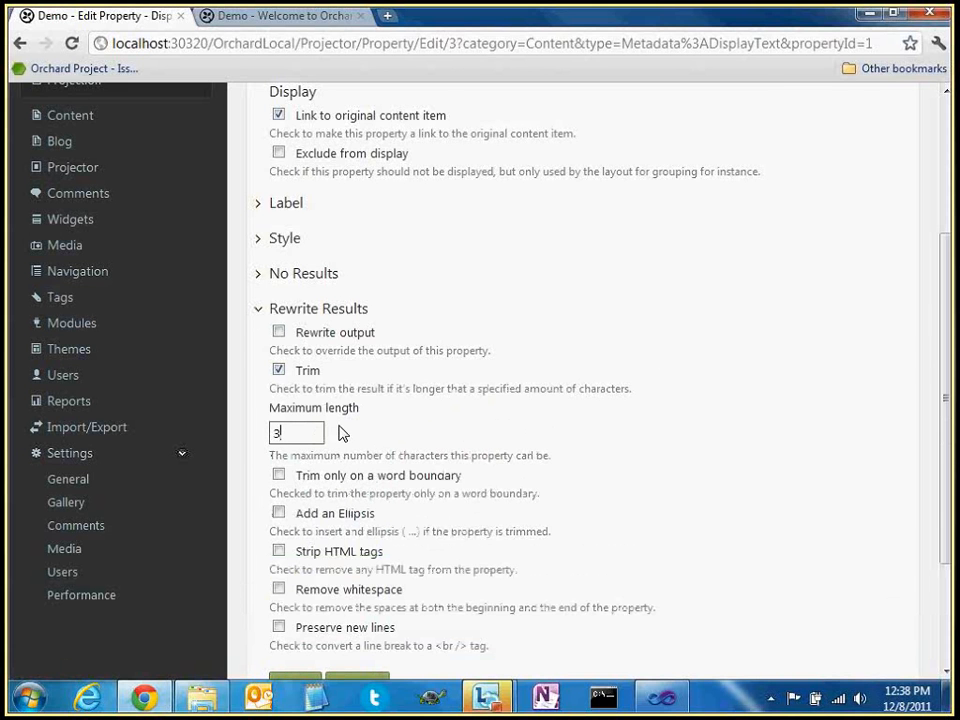
pyautogui.scroll(-1, 342, 432)
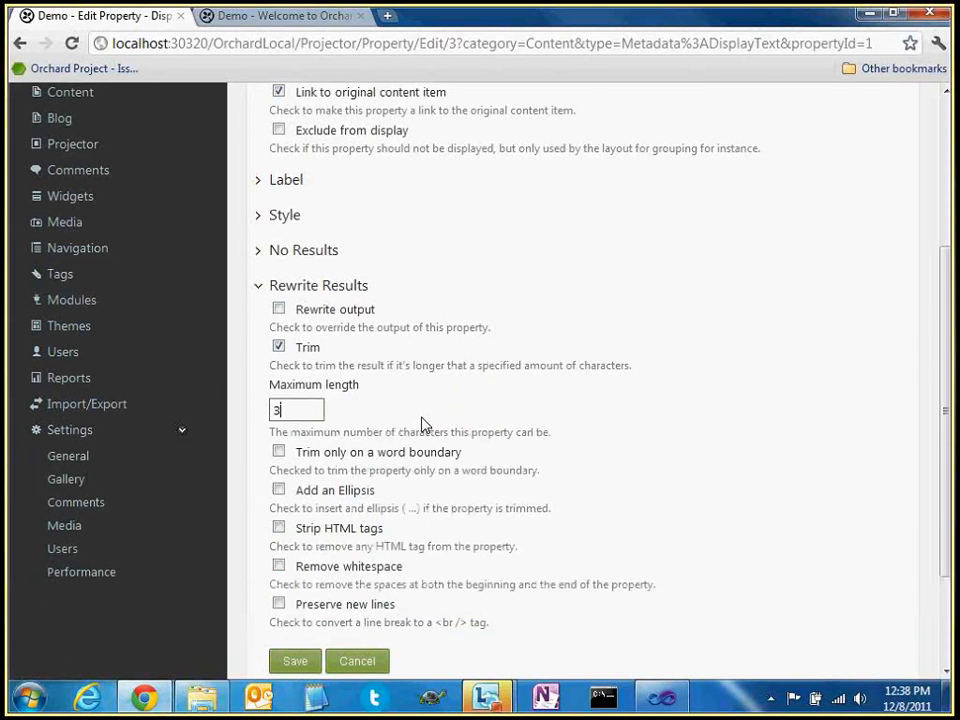
pyautogui.scroll(-2, 352, 513)
pyautogui.click(300, 569)
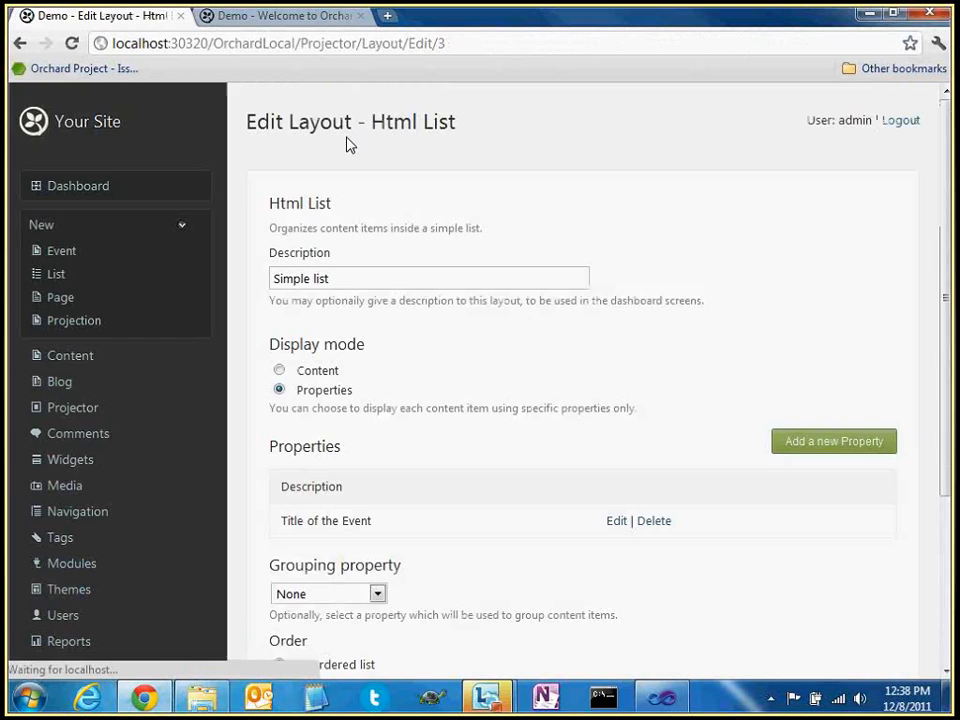
# Reload the homepage to view the trimmed event titles, then go back to the layout admin
pyautogui.click(304, 19)
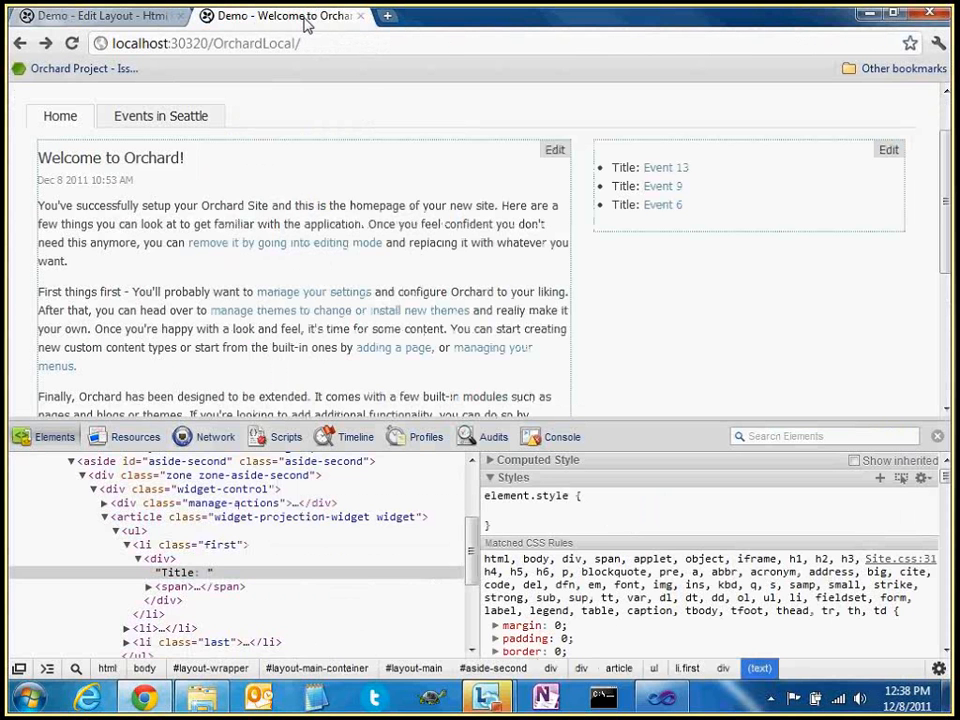
pyautogui.press('F5')
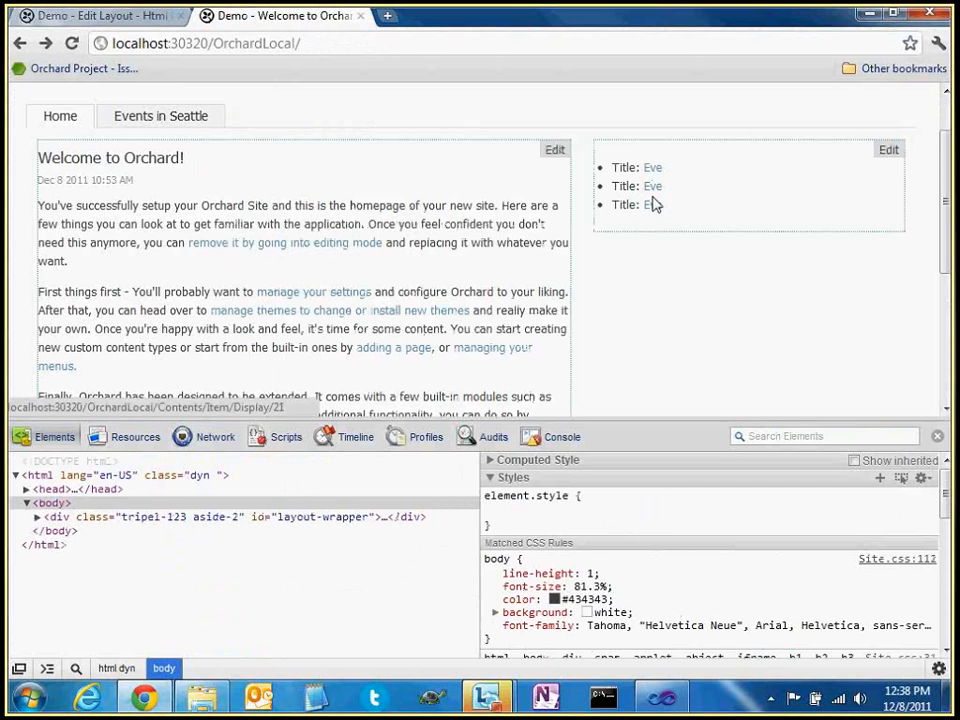
pyautogui.click(137, 20)
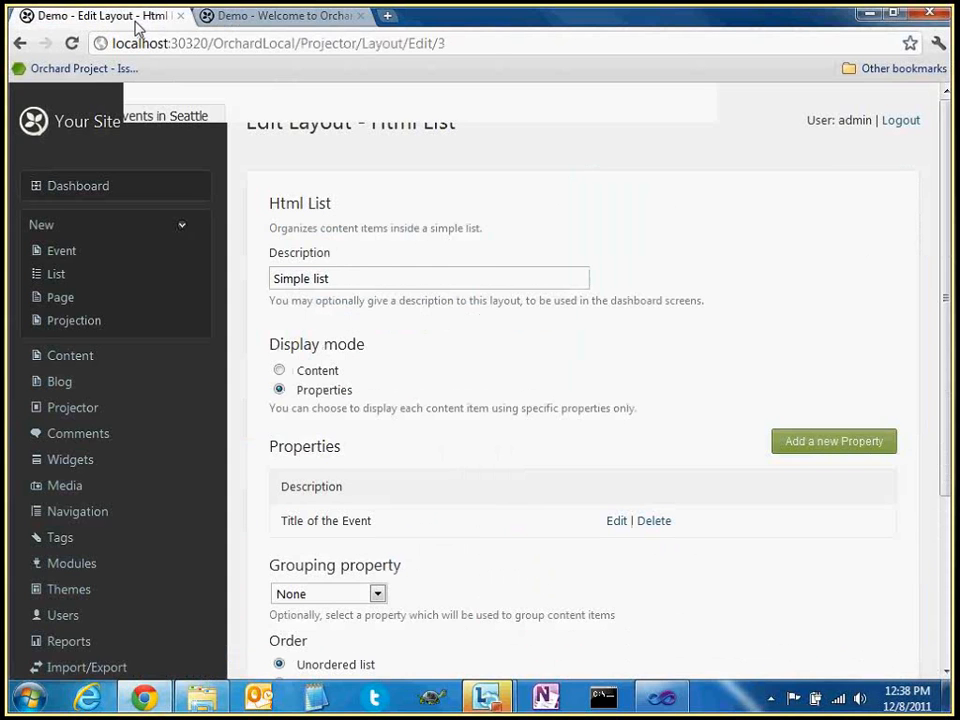
# Turn on Add an Ellipsis in Title of the Event's Rewrite Results and save
pyautogui.scroll(-1, 617, 407)
pyautogui.click(616, 405)
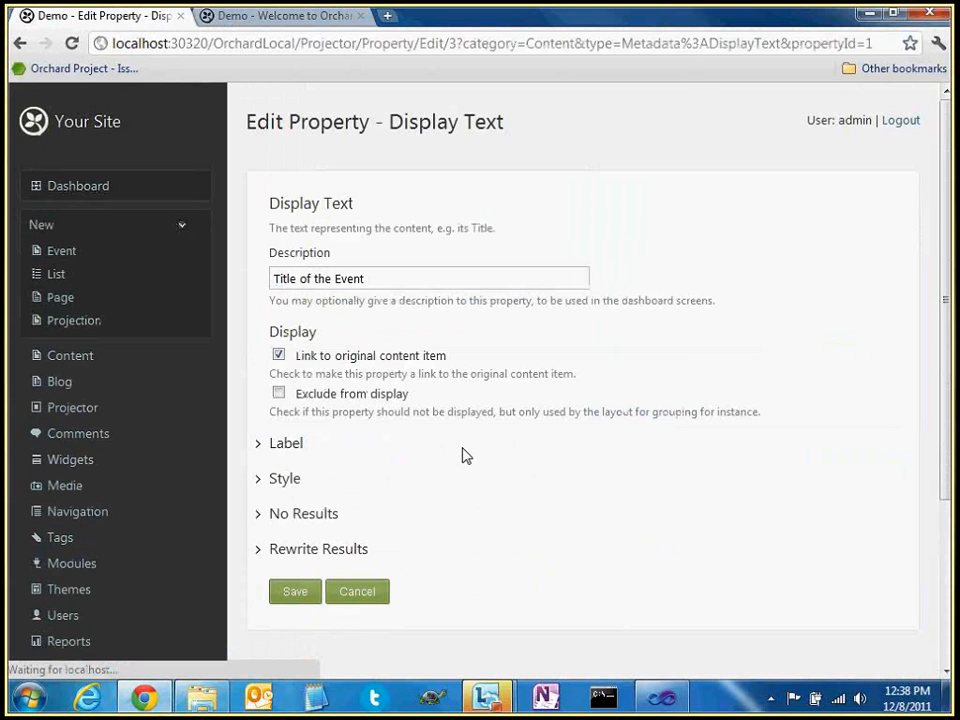
pyautogui.scroll(-1, 463, 456)
pyautogui.click(261, 460)
pyautogui.scroll(-1, 305, 452)
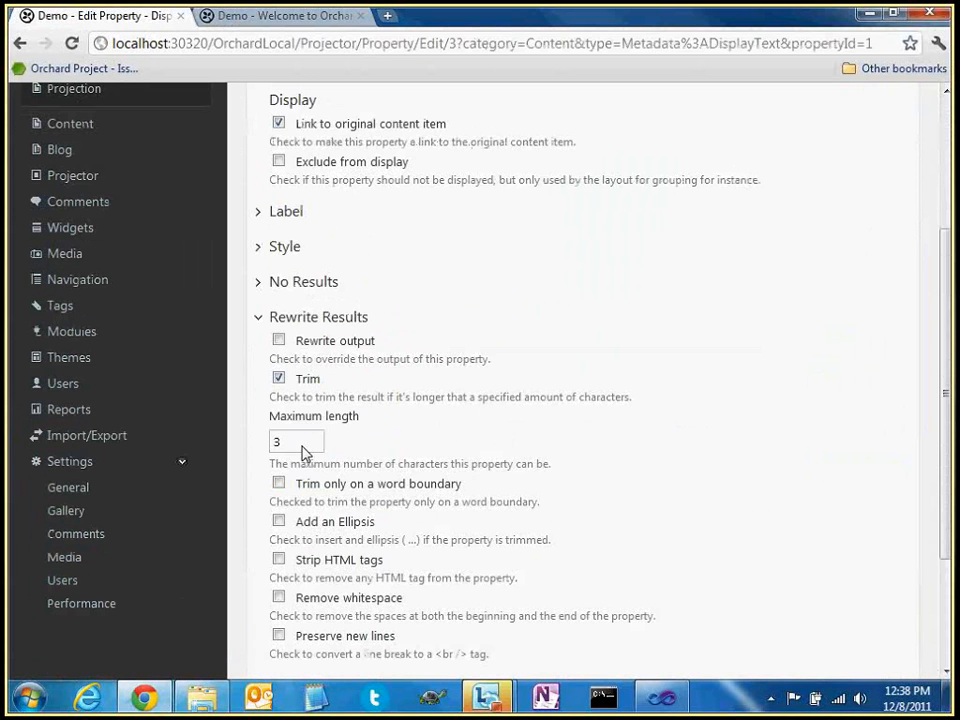
pyautogui.click(278, 521)
pyautogui.scroll(-1, 375, 500)
pyautogui.scroll(-1, 375, 500)
pyautogui.click(310, 558)
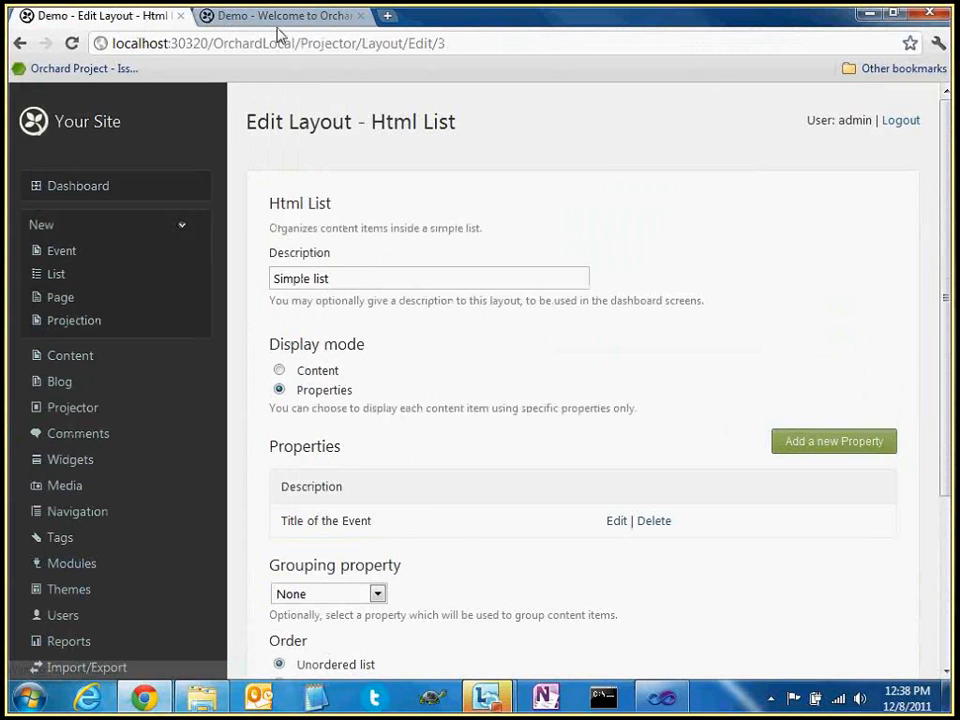
# Reload the homepage to confirm titles read "Eve ...", then go back to the layout admin
pyautogui.click(280, 16)
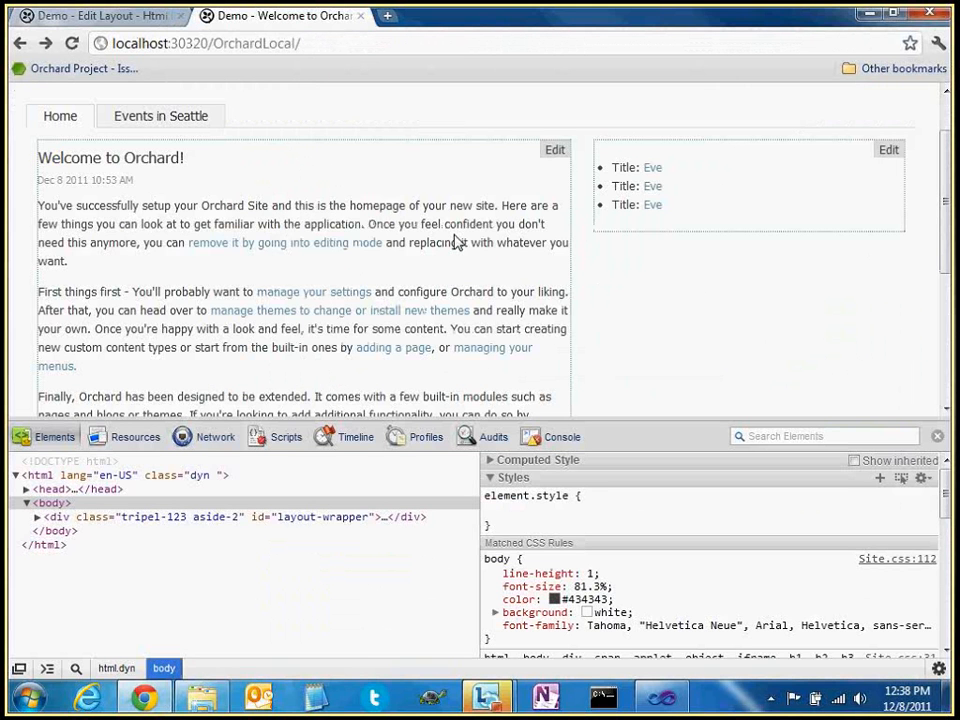
pyautogui.press('F5')
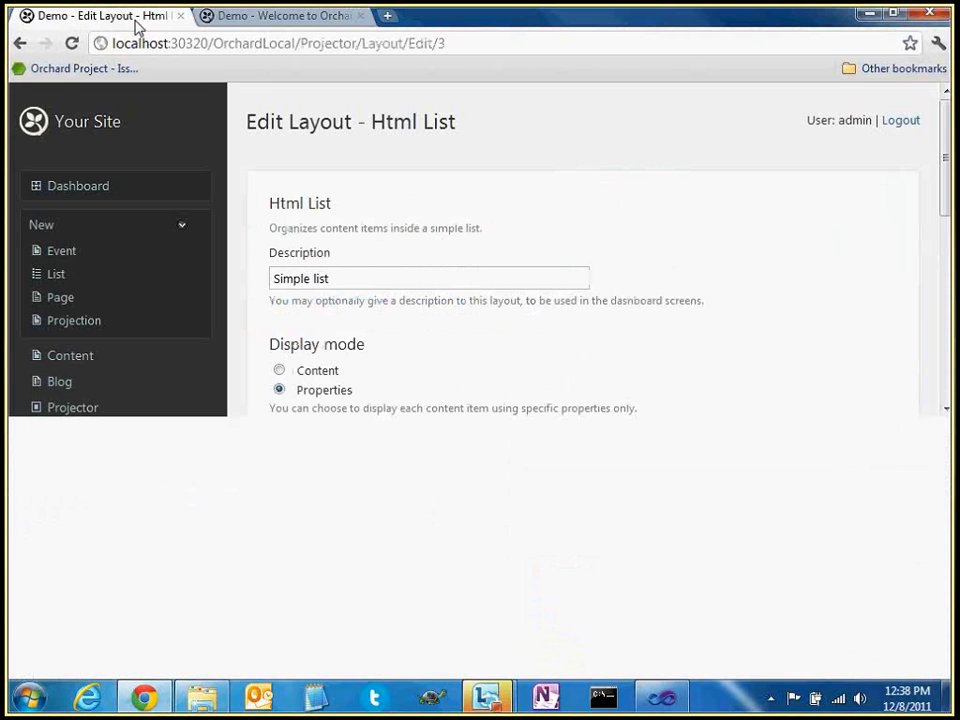
pyautogui.click(136, 22)
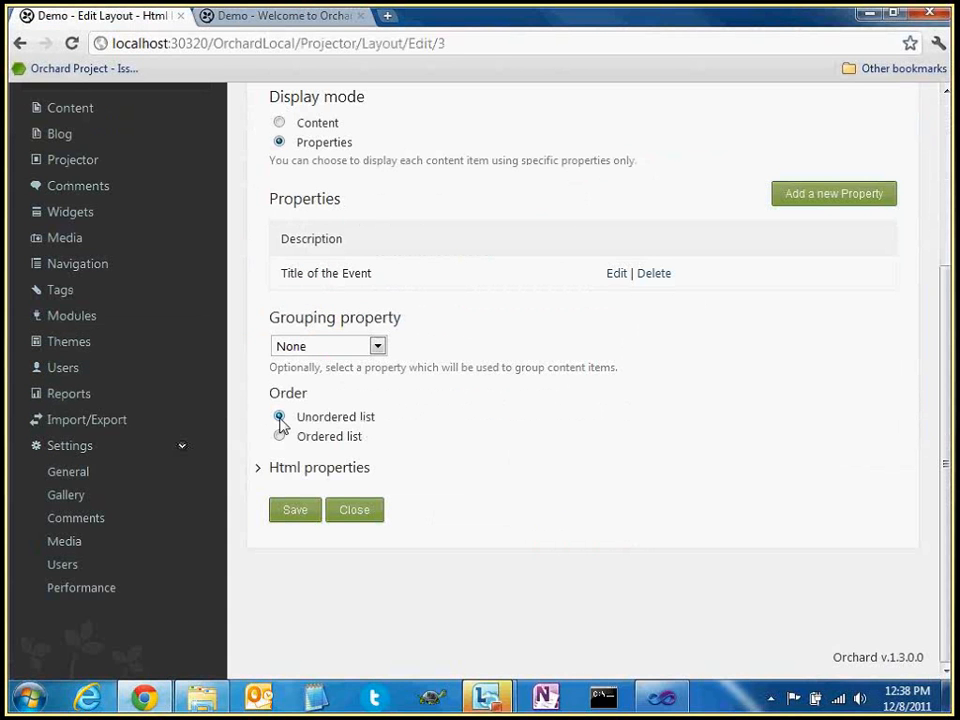
# In Title of the Event's Rewrite Results, enable trimming on a word boundary and Strip HTML tags
pyautogui.click(616, 273)
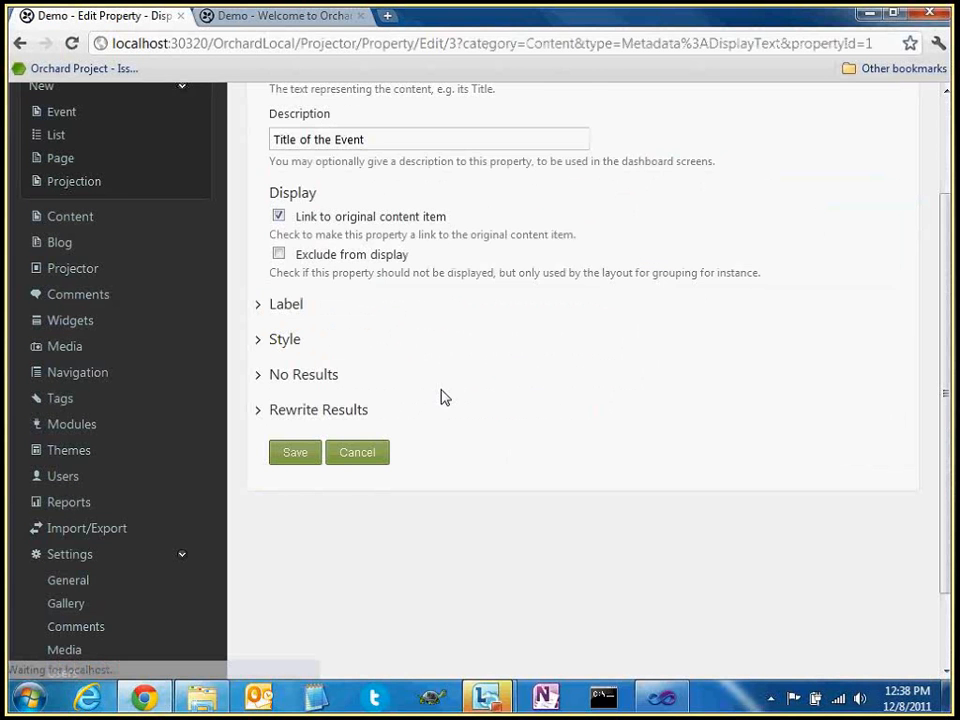
pyautogui.click(311, 409)
pyautogui.scroll(-1, 311, 373)
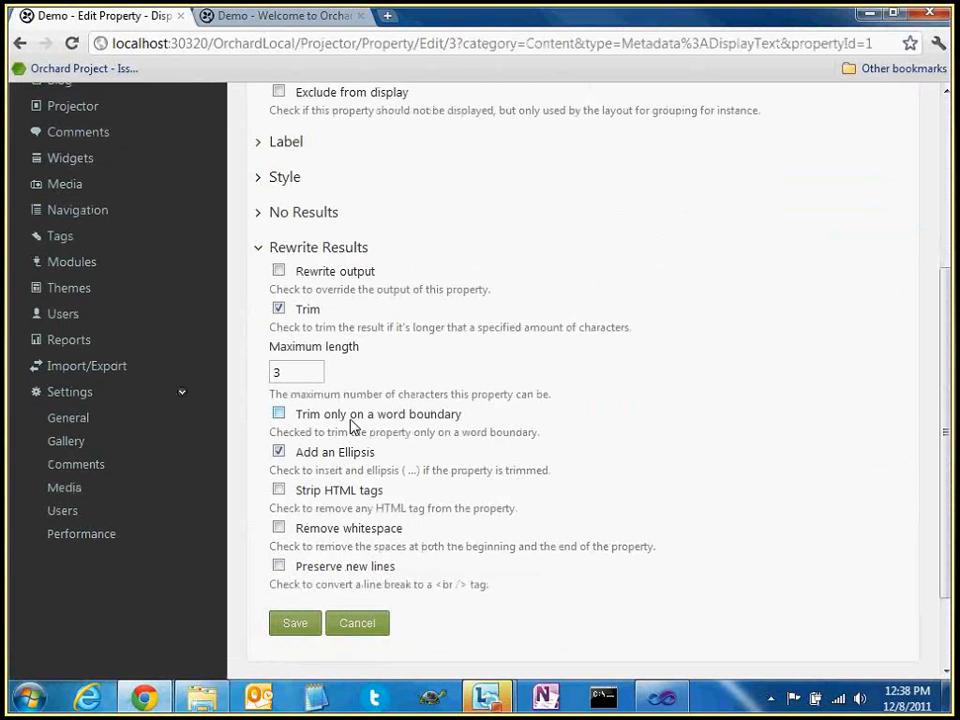
pyautogui.click(425, 418)
pyautogui.click(322, 490)
pyautogui.scroll(-1, 417, 474)
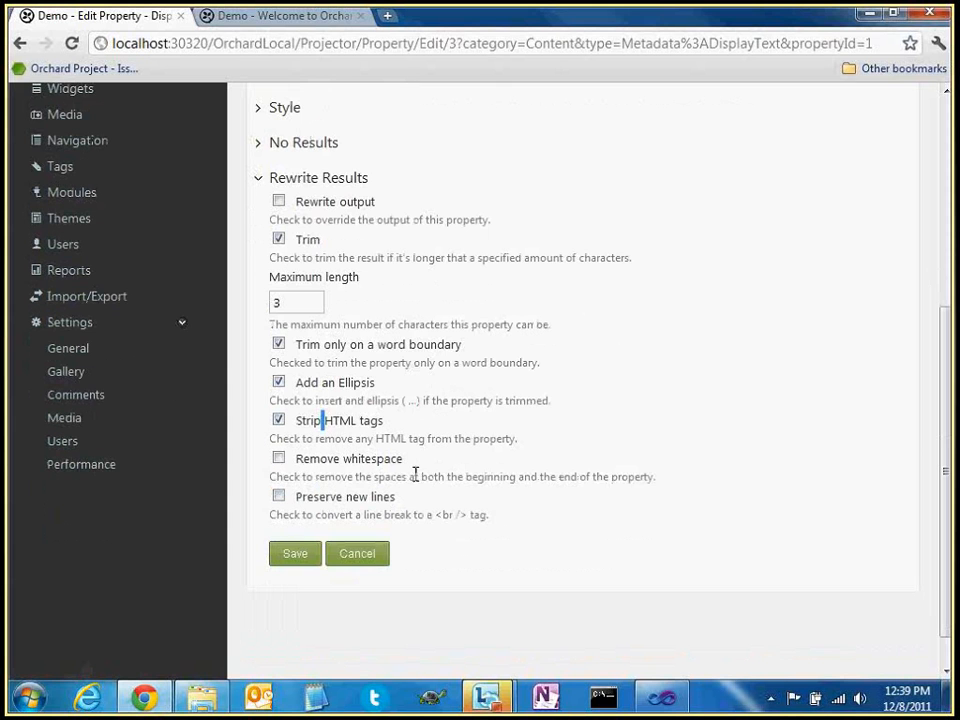
pyautogui.moveTo(399, 422); pyautogui.dragTo(338, 422)
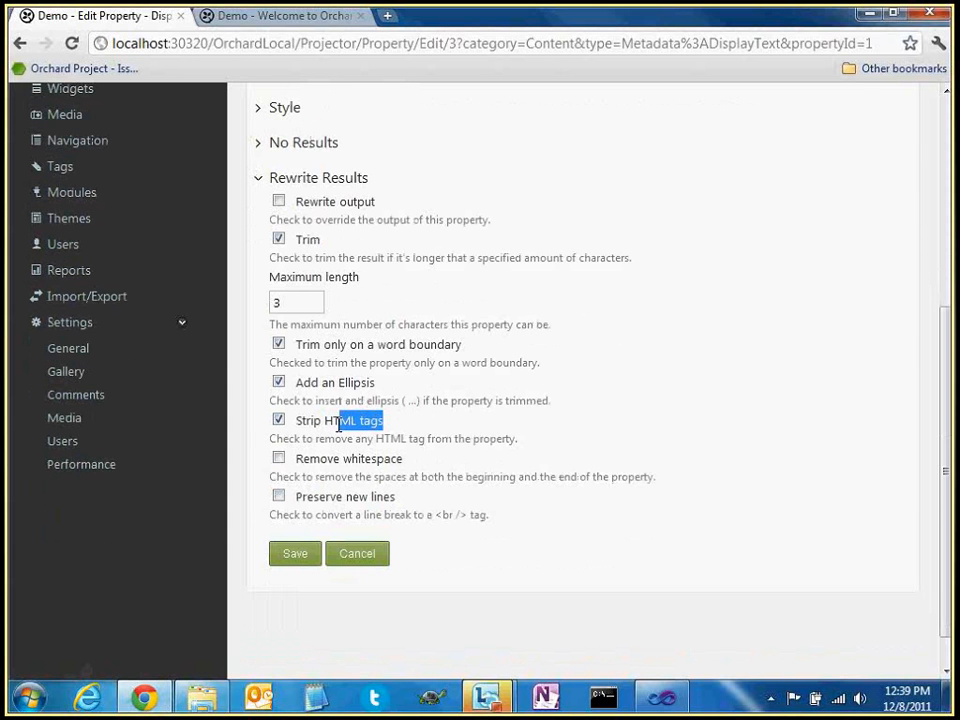
pyautogui.click(372, 365)
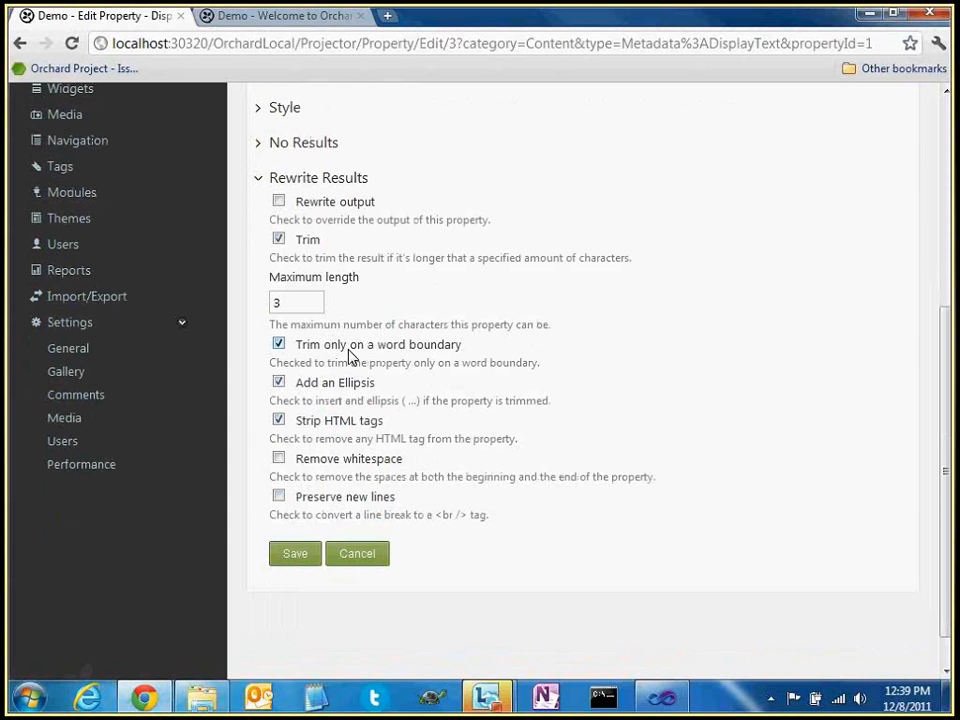
# Turn on Remove whitespace and Preserve new lines, then uncheck Trim and Strip HTML tags
pyautogui.click(349, 462)
pyautogui.click(322, 500)
pyautogui.moveTo(435, 514); pyautogui.dragTo(468, 515)
pyautogui.scroll(1, 365, 393)
pyautogui.scroll(-1, 365, 393)
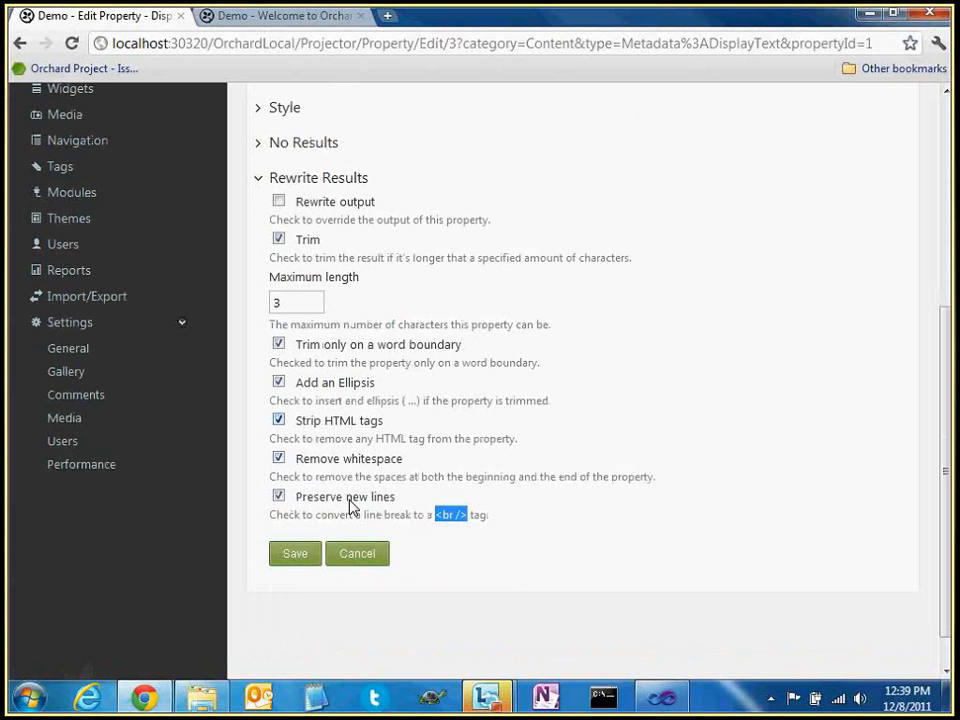
pyautogui.click(279, 240)
pyautogui.click(279, 376)
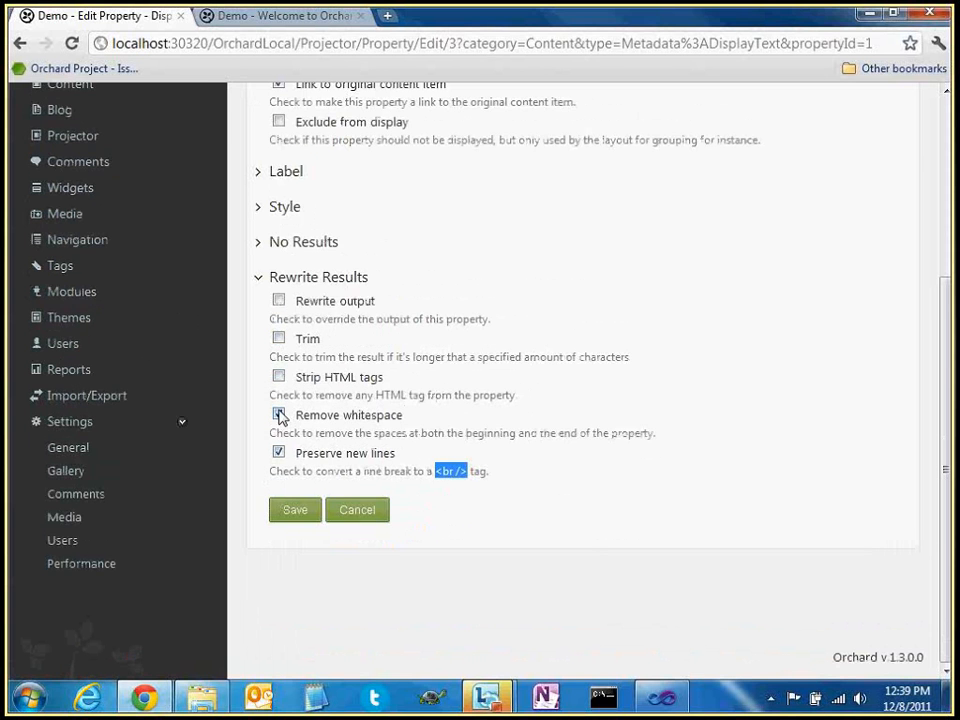
# Uncheck Remove whitespace and Preserve new lines, leaving the property description unchanged
pyautogui.click(279, 414)
pyautogui.click(279, 452)
pyautogui.scroll(2, 333, 414)
pyautogui.scroll(2, 333, 414)
pyautogui.click(397, 275)
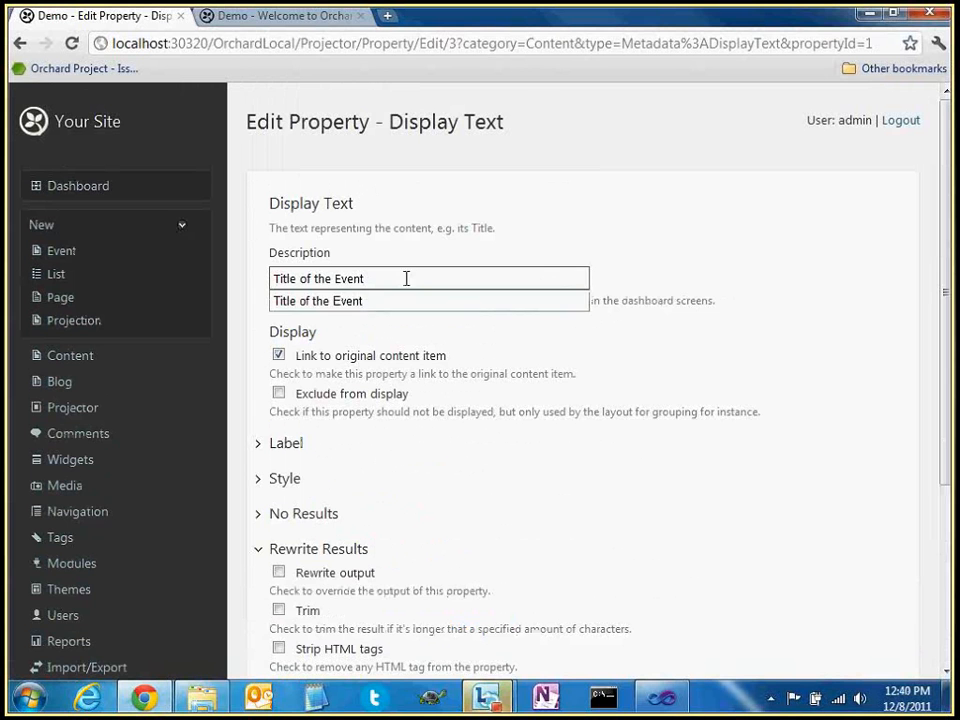
pyautogui.scroll(-1, 456, 295)
pyautogui.click(584, 281)
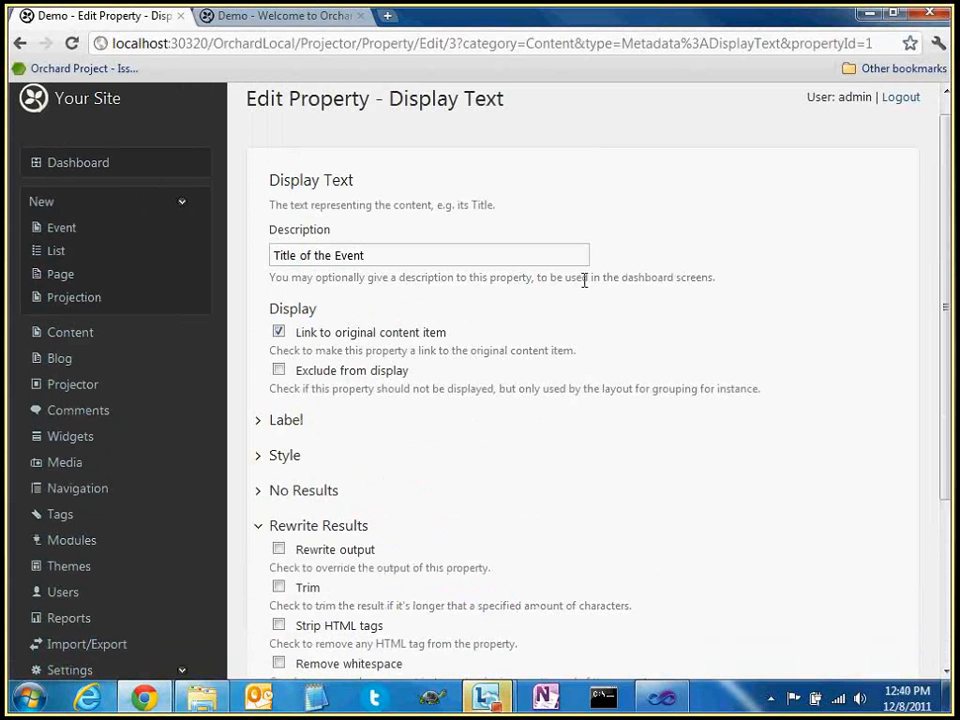
# Leave Create a label switched off under Label options and save the title property
pyautogui.scroll(-3, 373, 568)
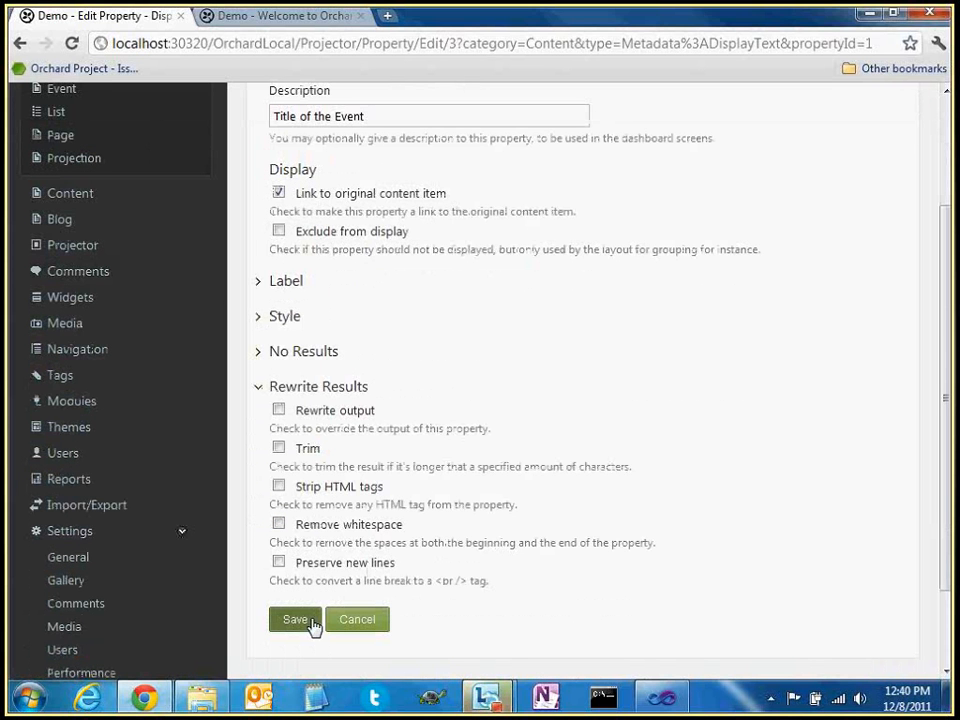
pyautogui.click(286, 280)
pyautogui.click(279, 304)
pyautogui.click(279, 304)
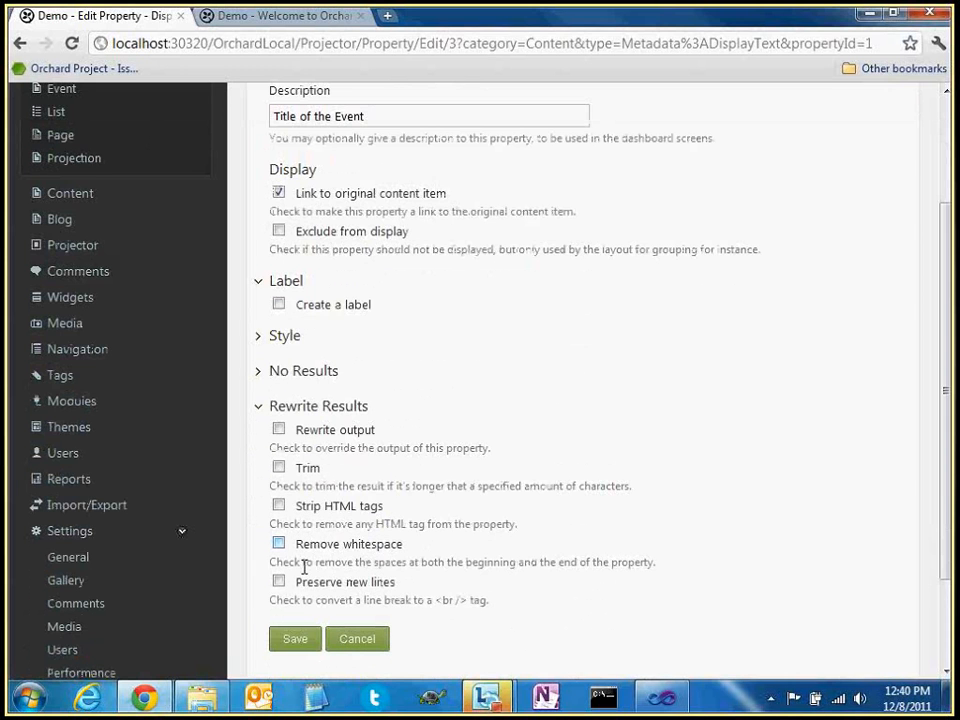
pyautogui.click(313, 645)
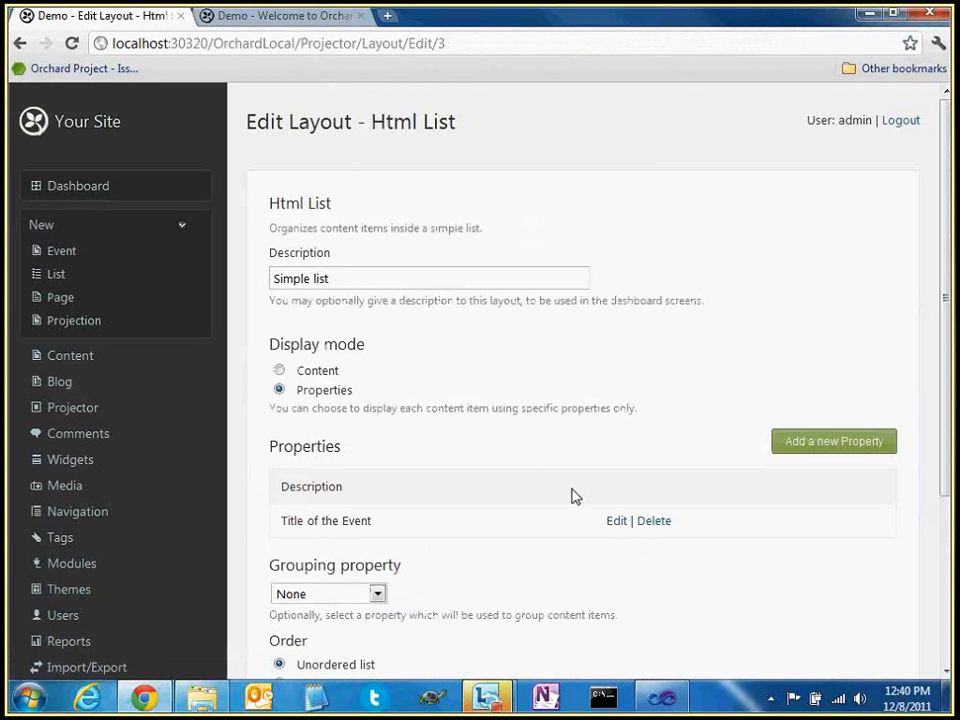
# Add a Date:Value property from Event Content Fields and open its date format list
pyautogui.click(806, 451)
pyautogui.scroll(-3, 443, 315)
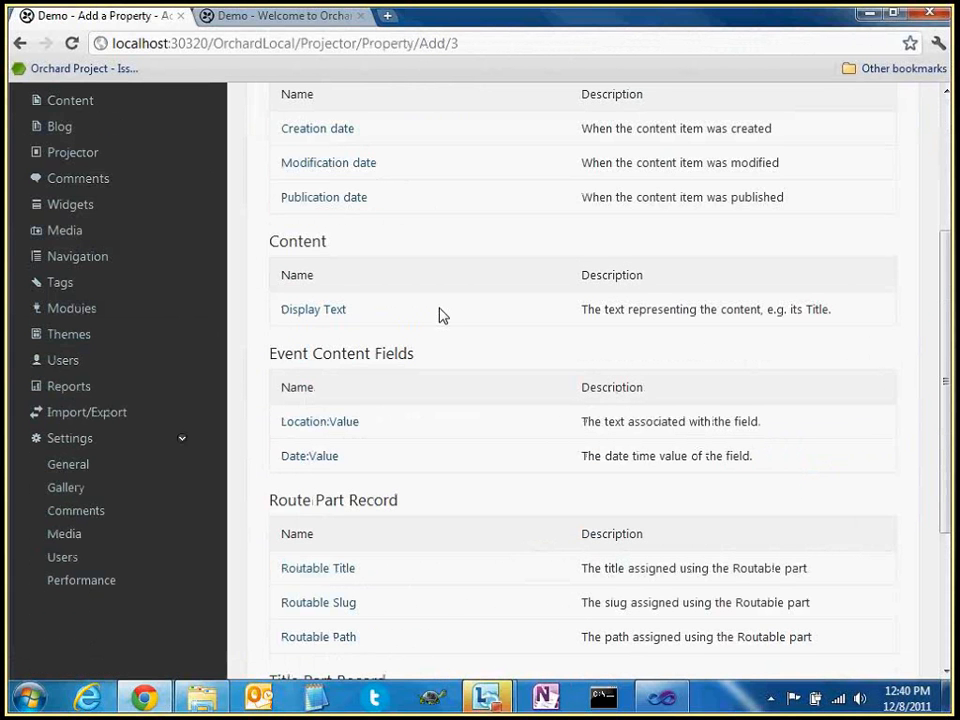
pyautogui.click(290, 459)
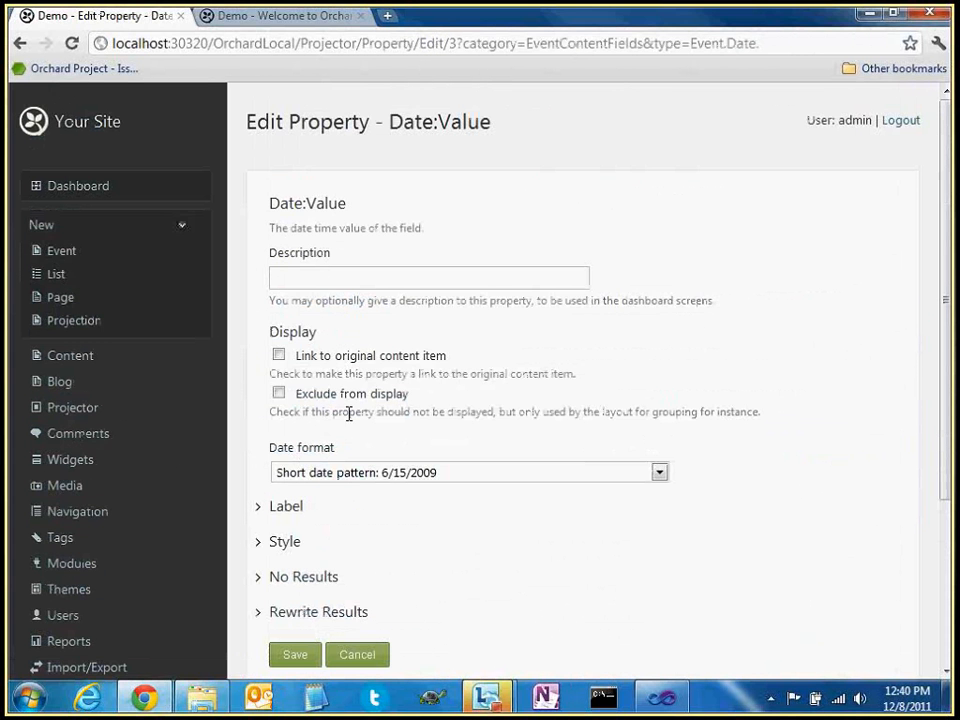
pyautogui.scroll(-1, 447, 365)
pyautogui.scroll(-2, 340, 383)
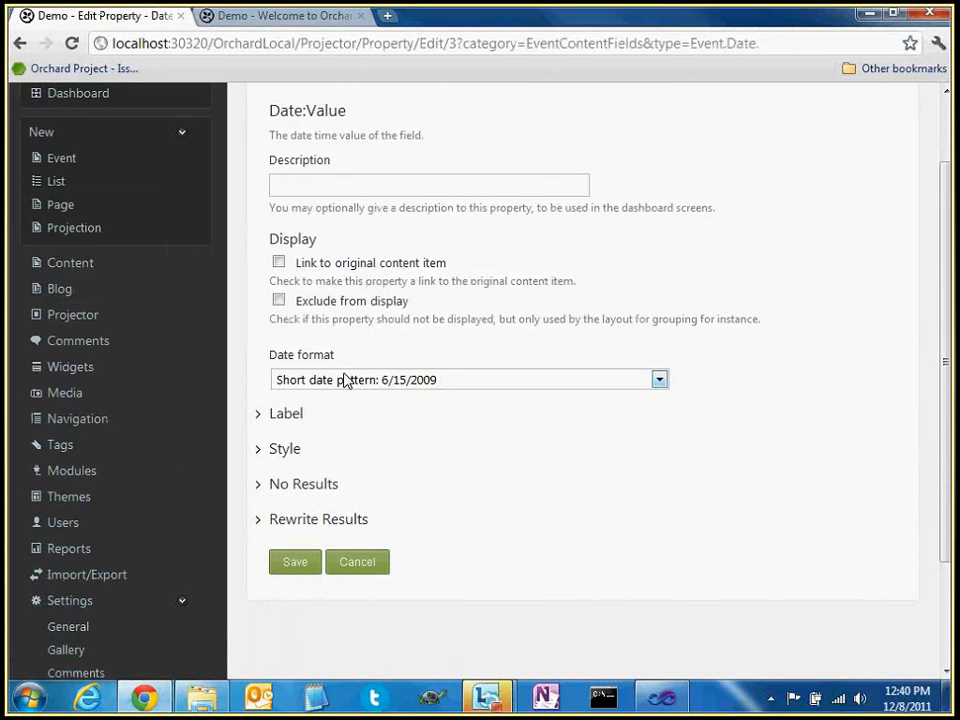
pyautogui.click(343, 379)
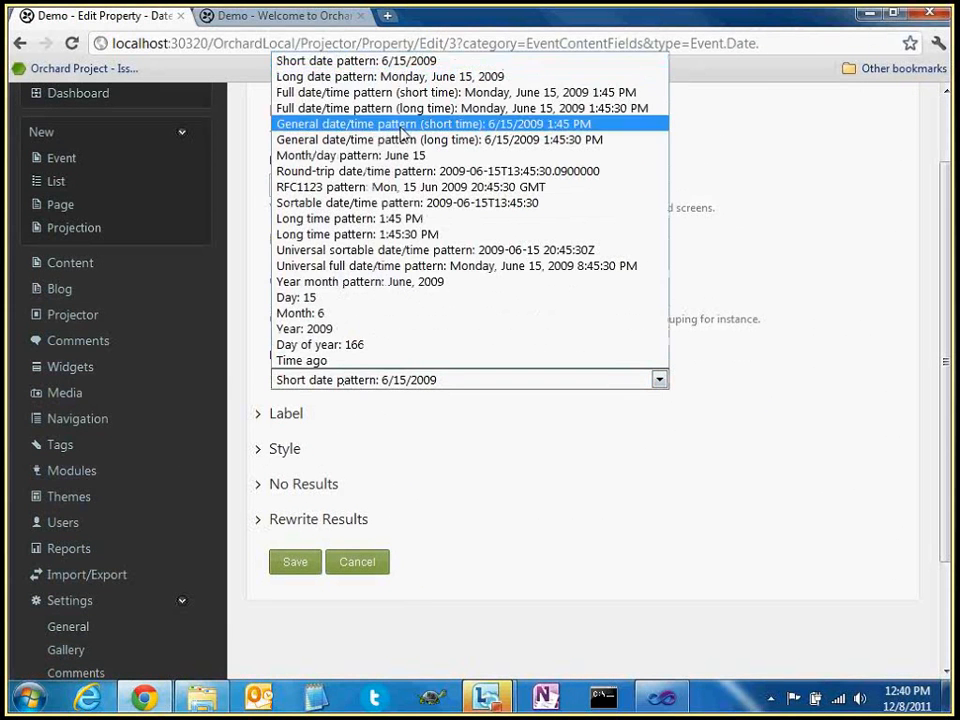
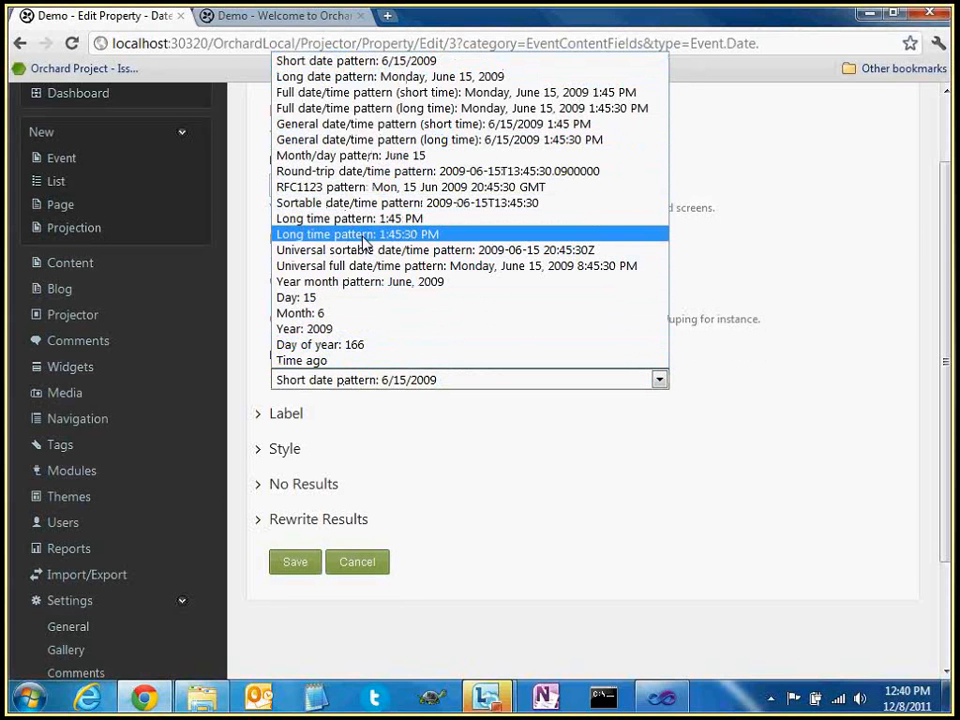
# Set the event Date:Value property to Long date pattern and save it
pyautogui.click(428, 77)
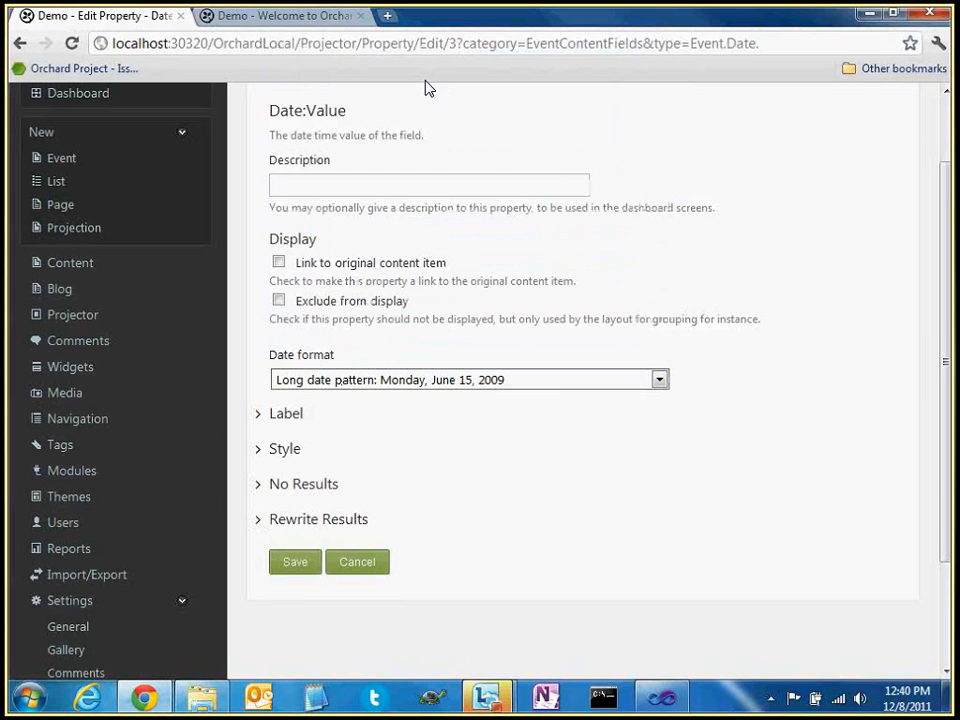
pyautogui.click(292, 565)
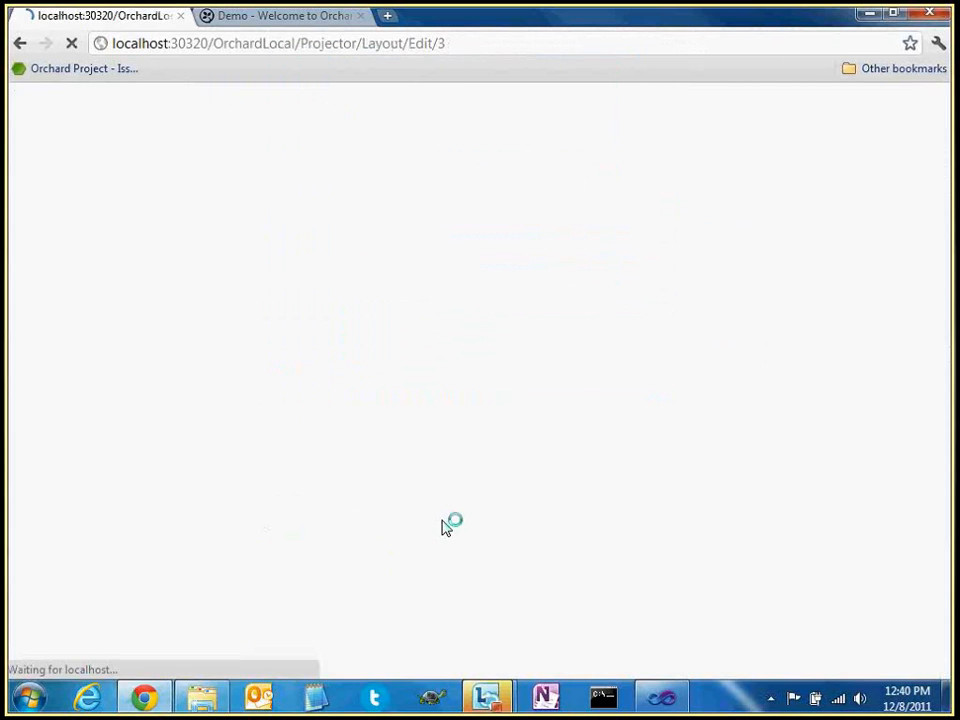
# Reload the home page to show Events 13, 9 and 6 with long dates
pyautogui.scroll(-2, 453, 495)
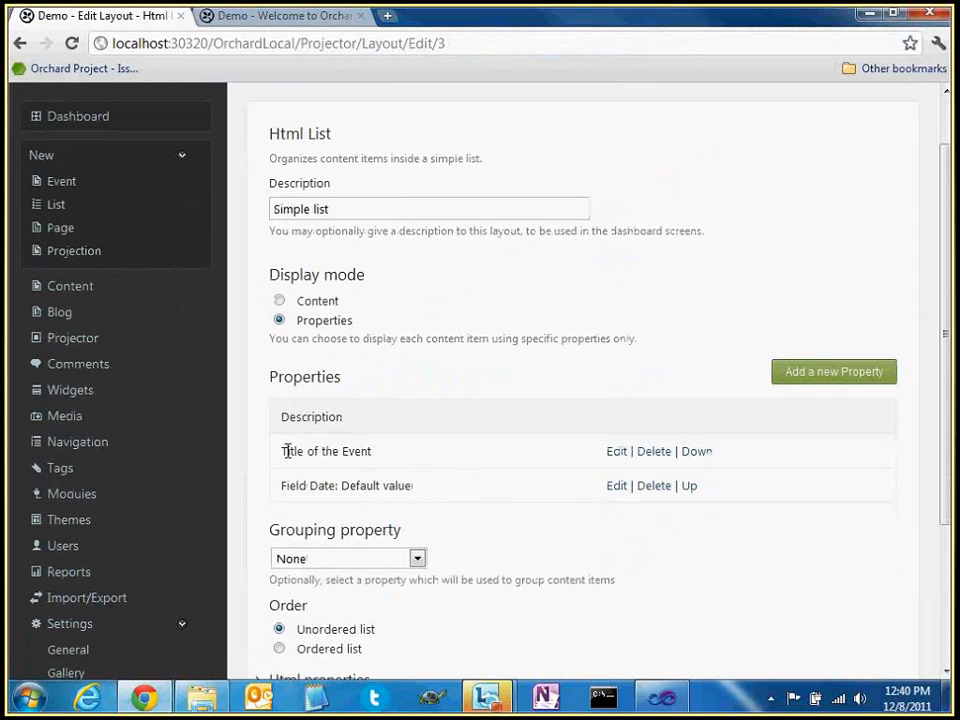
pyautogui.moveTo(284, 451); pyautogui.dragTo(387, 447)
pyautogui.click(400, 458)
pyautogui.click(303, 22)
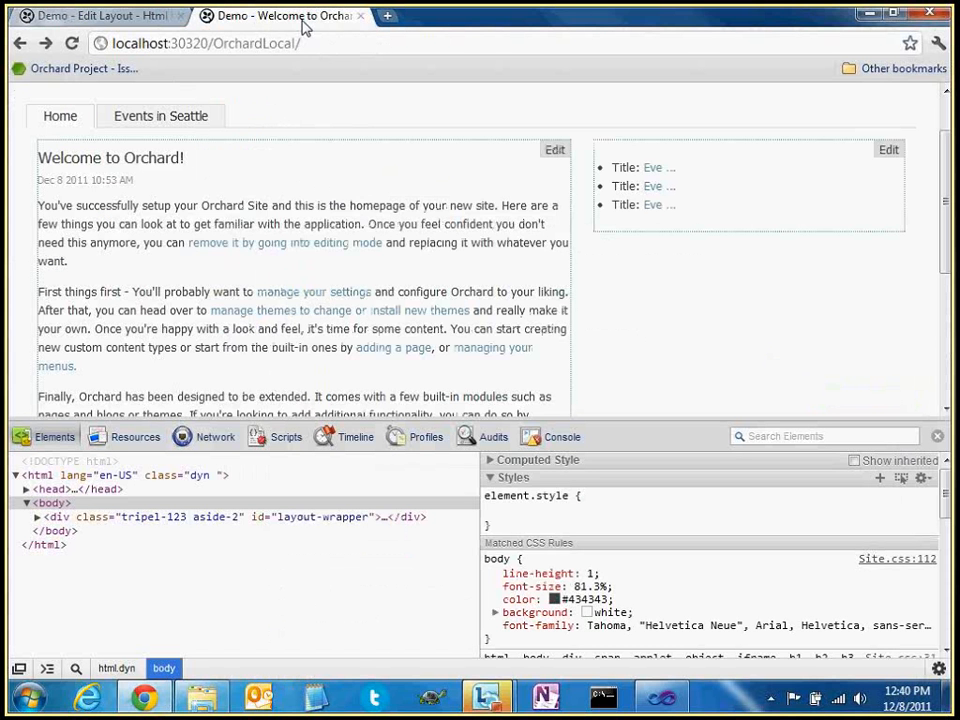
pyautogui.press('F5')
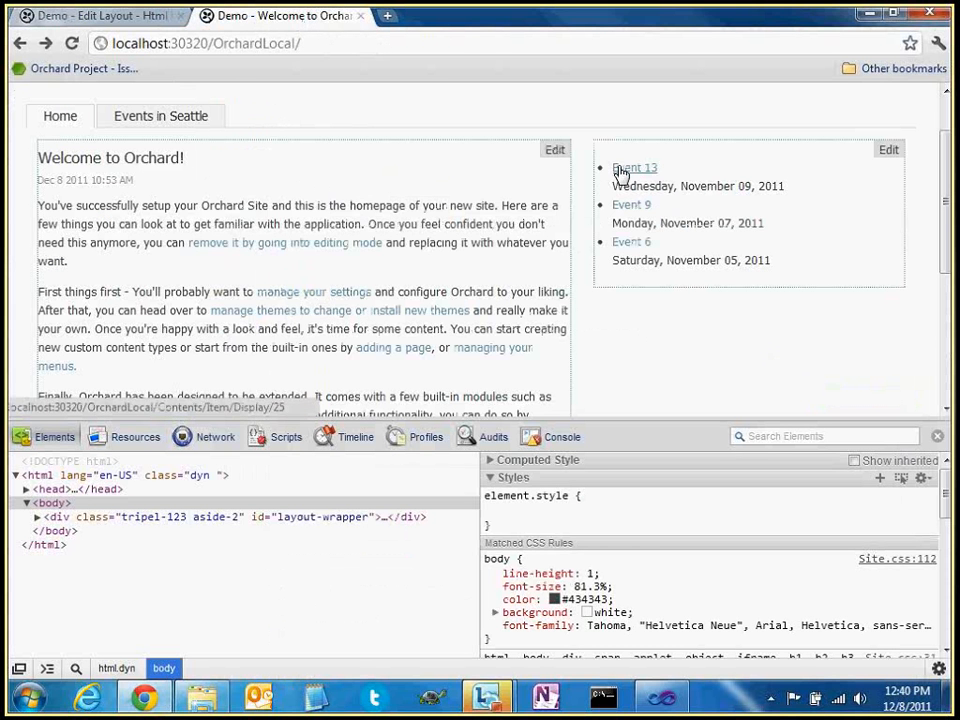
# Inspect the first event's long date in the browser's element inspector
pyautogui.moveTo(614, 183); pyautogui.dragTo(774, 188)
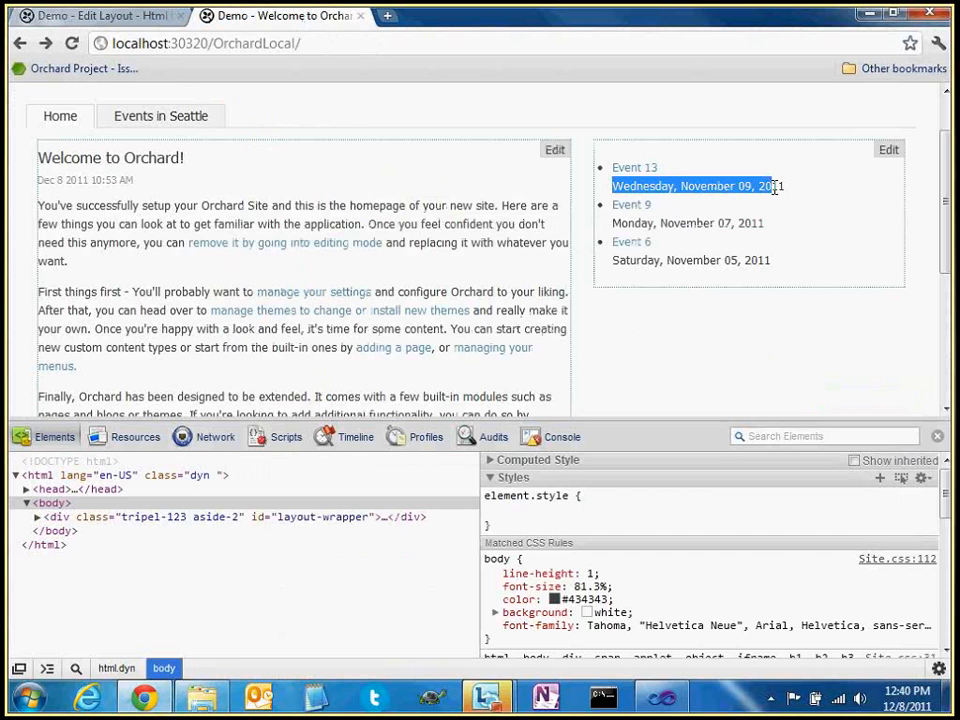
pyautogui.moveTo(614, 265); pyautogui.dragTo(757, 267)
pyautogui.click(365, 147)
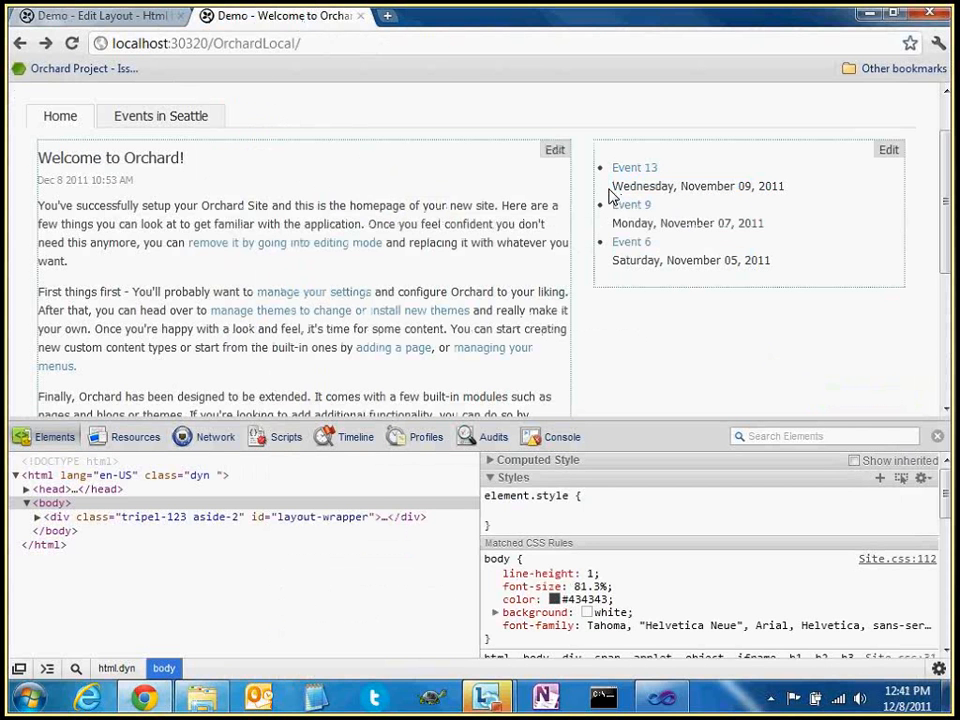
pyautogui.rightClick(669, 185)
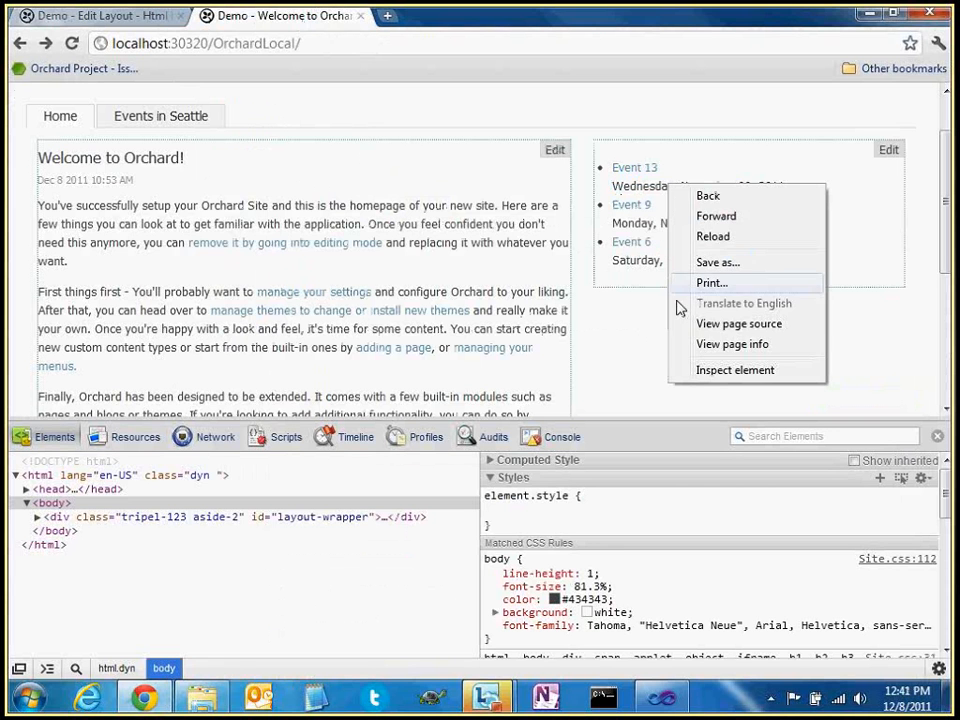
pyautogui.click(706, 369)
# Examine the event title and date span elements in the markup, then go back to the layout editor
pyautogui.scroll(-2, 172, 588)
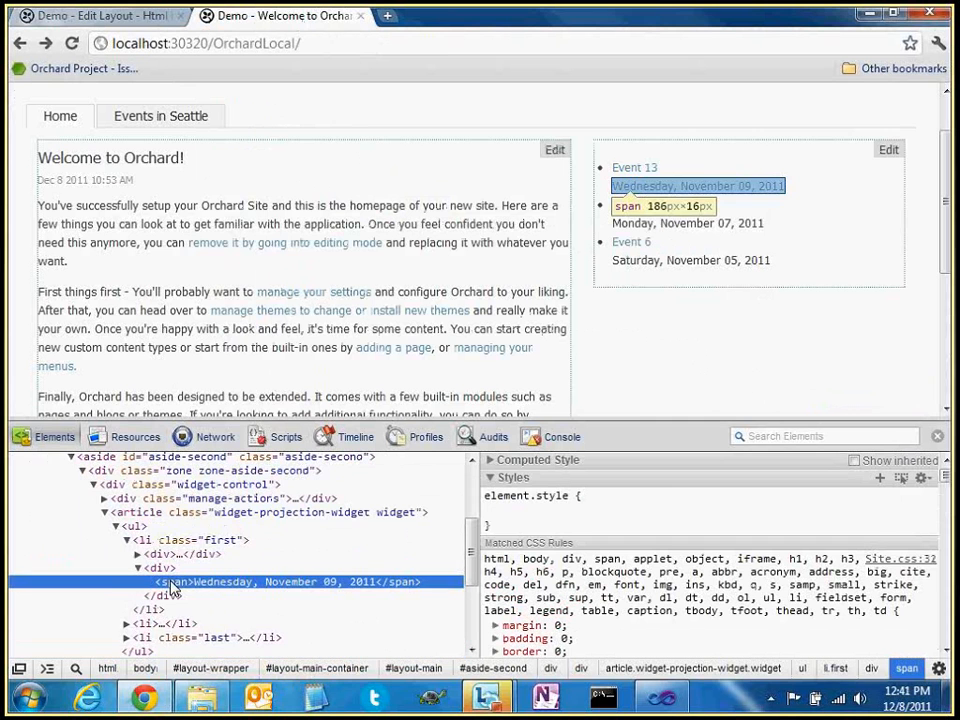
pyautogui.click(136, 554)
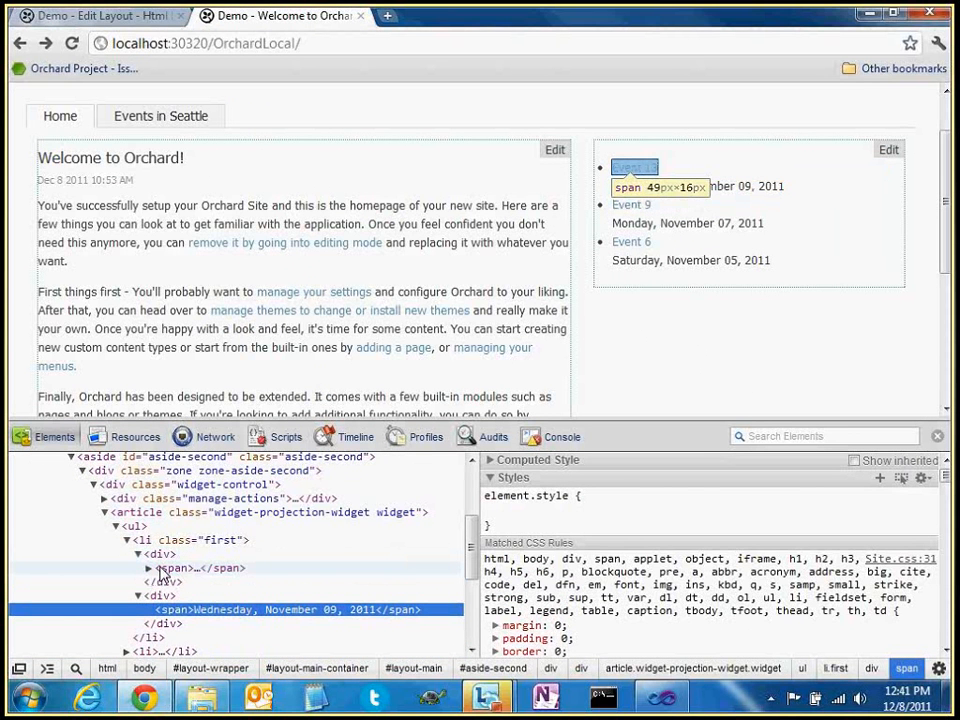
pyautogui.click(149, 568)
pyautogui.click(143, 555)
pyautogui.click(137, 554)
pyautogui.click(159, 569)
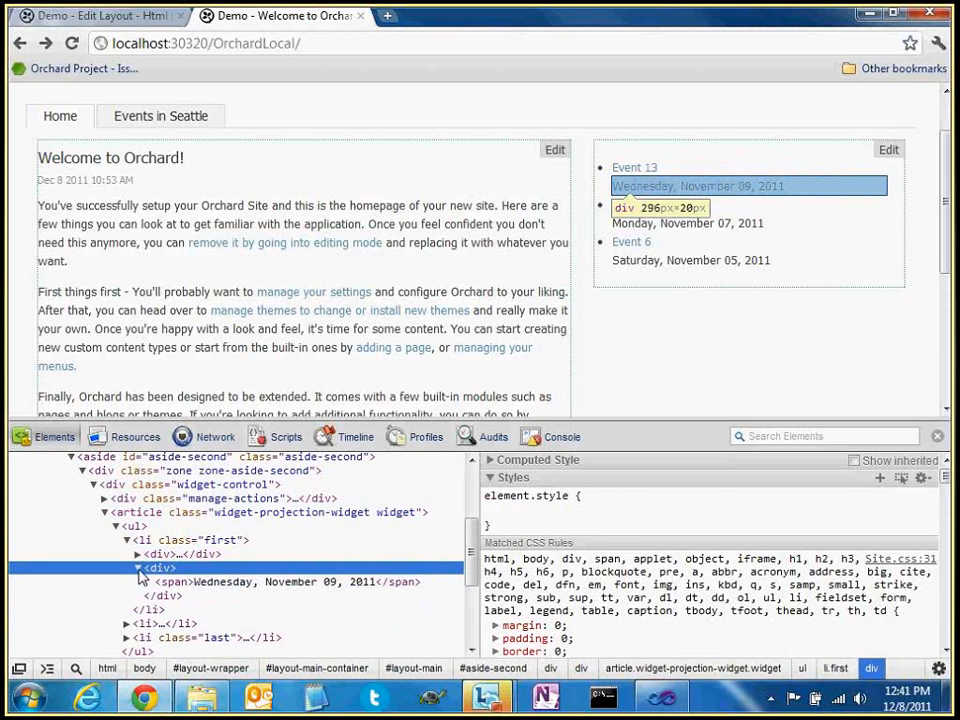
pyautogui.click(180, 582)
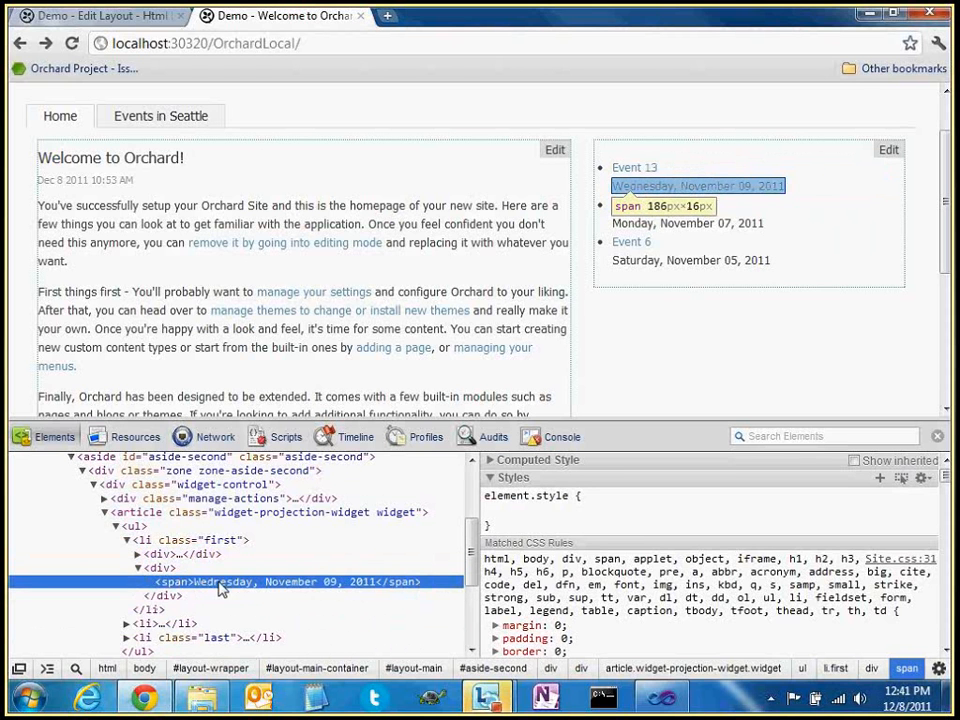
pyautogui.click(139, 568)
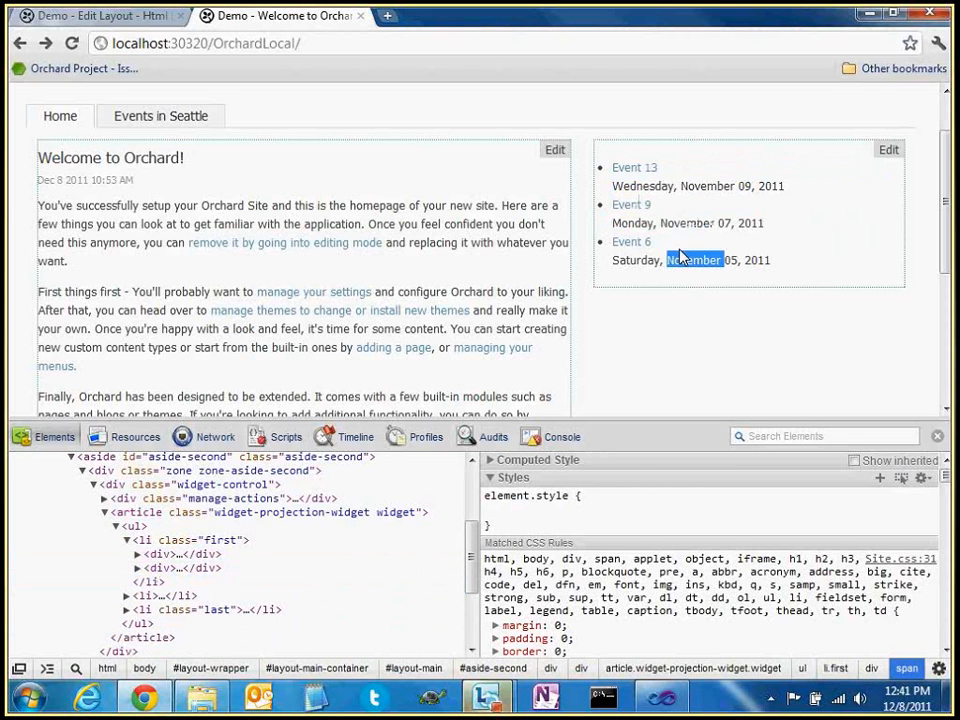
pyautogui.click(135, 24)
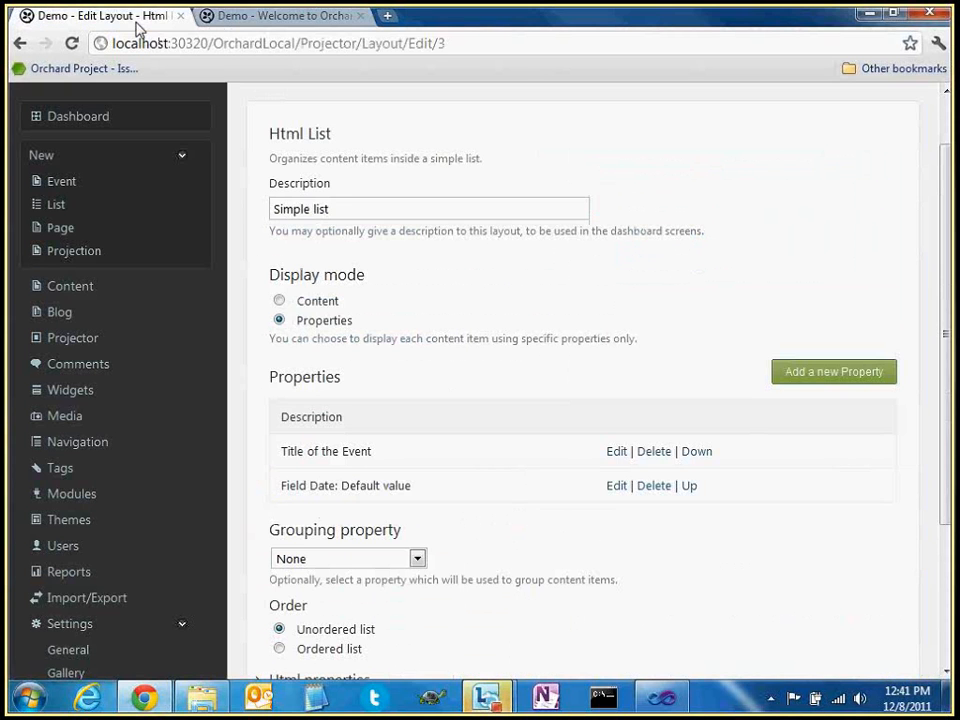
# Close the layout editor and delete the In Seattle filter, leaving only All events
pyautogui.doubleClick(505, 338)
pyautogui.scroll(-1, 460, 380)
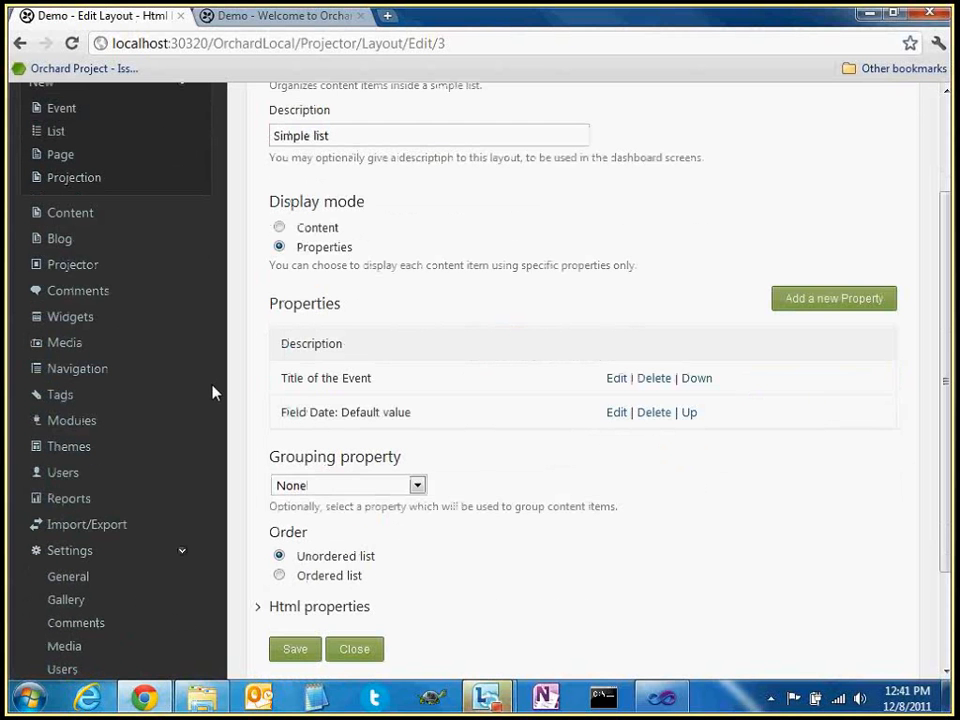
pyautogui.click(366, 651)
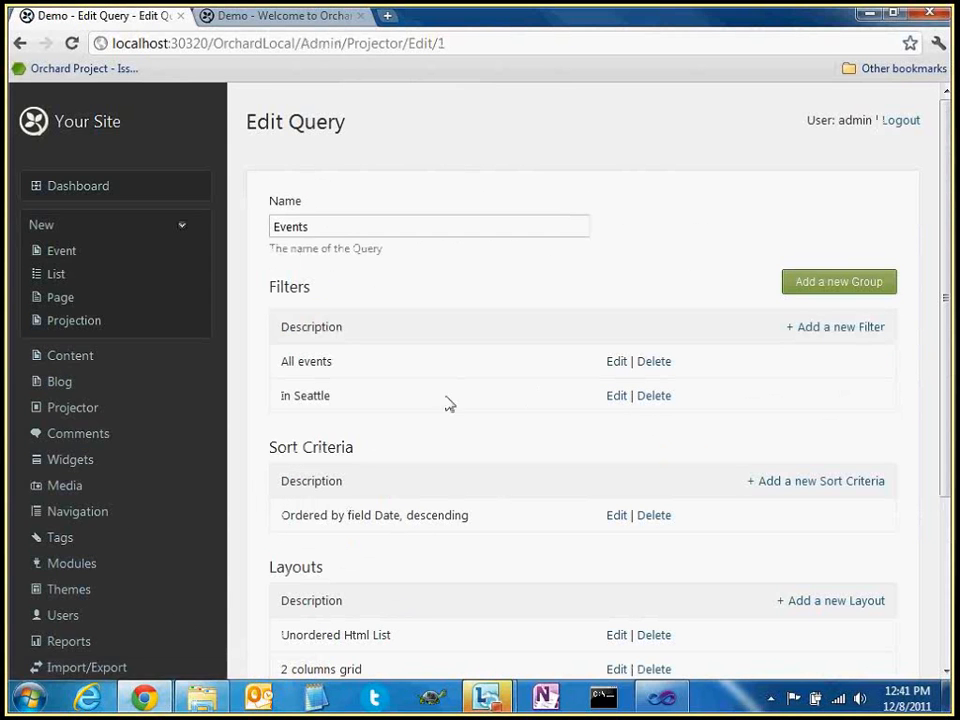
pyautogui.tripleClick(284, 400)
pyautogui.click(654, 396)
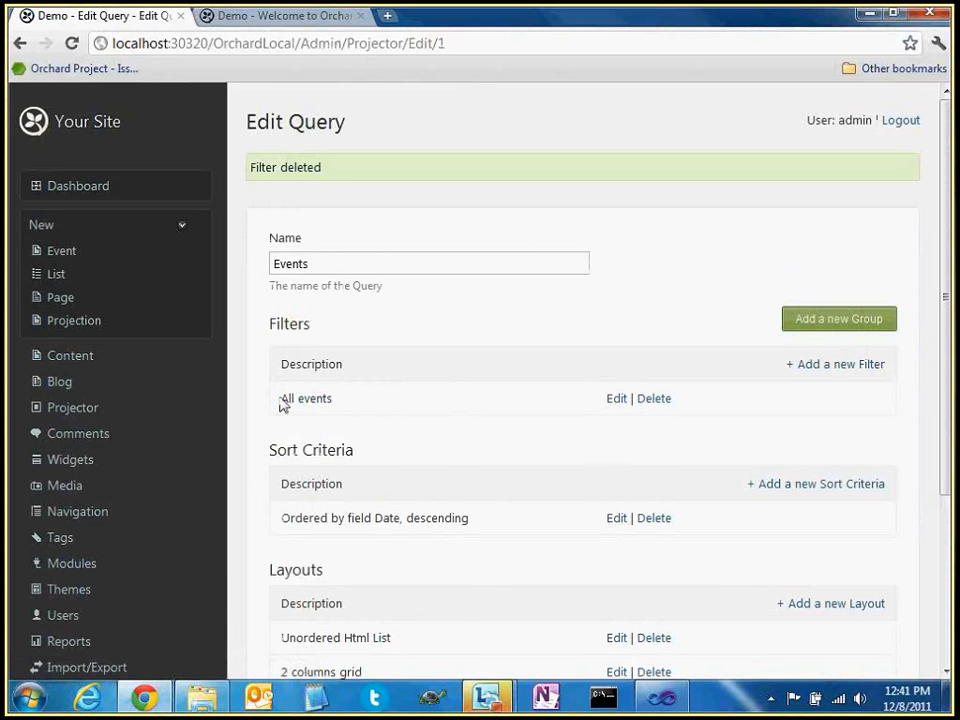
pyautogui.moveTo(280, 398); pyautogui.dragTo(339, 401)
pyautogui.click(344, 402)
pyautogui.click(316, 17)
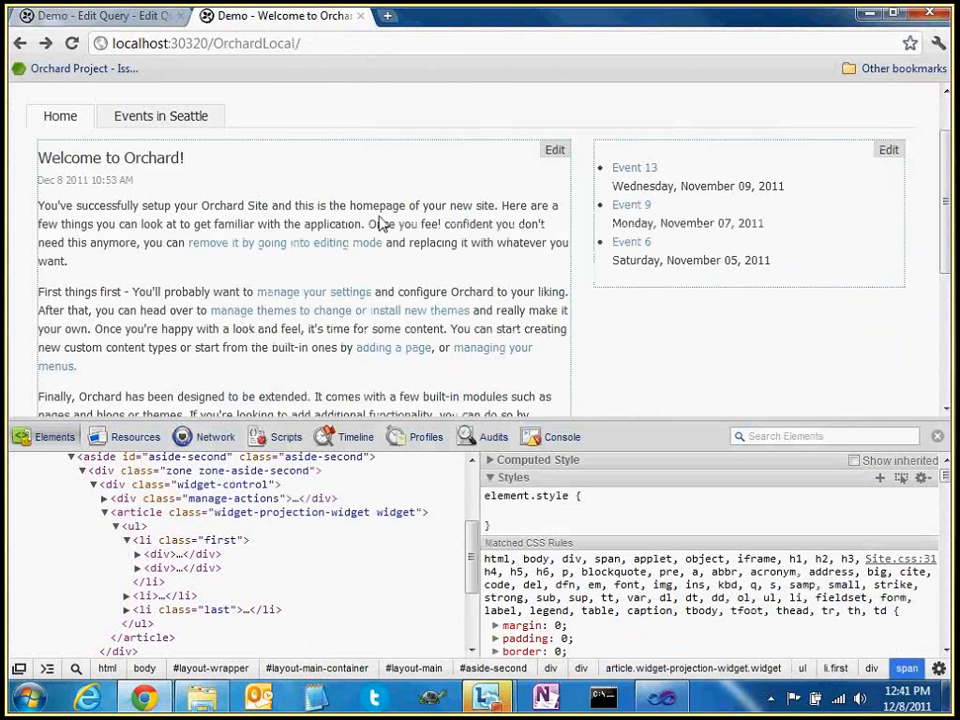
# Reload the home page and scroll through the unfiltered events, Event 13 down to Event 2
pyautogui.press('F5')
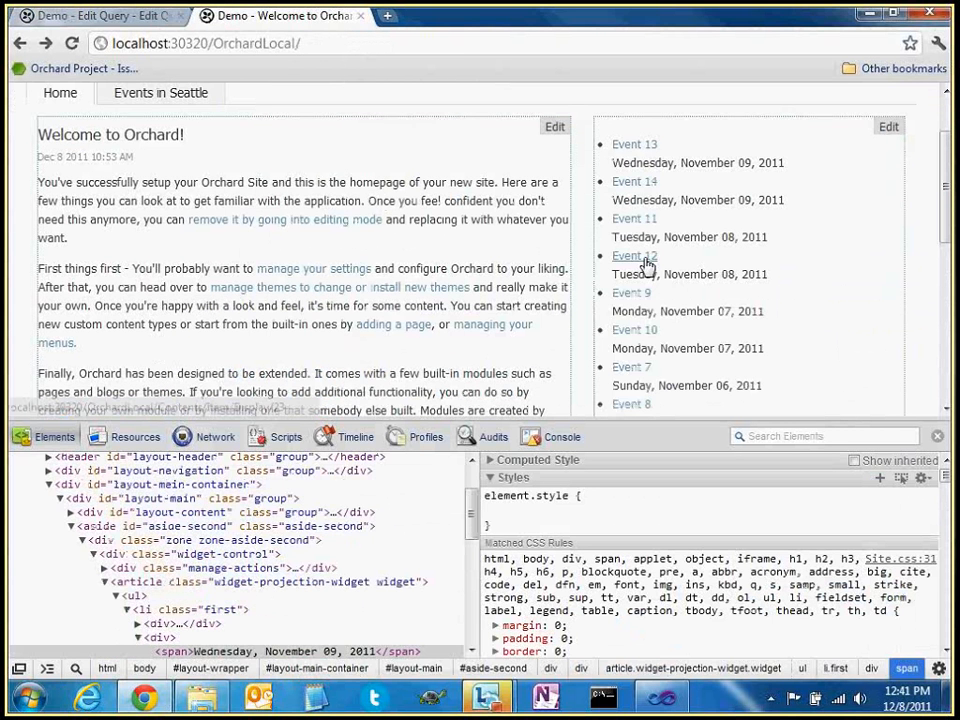
pyautogui.scroll(-3, 645, 265)
pyautogui.scroll(3, 727, 283)
pyautogui.moveTo(681, 234); pyautogui.dragTo(715, 238)
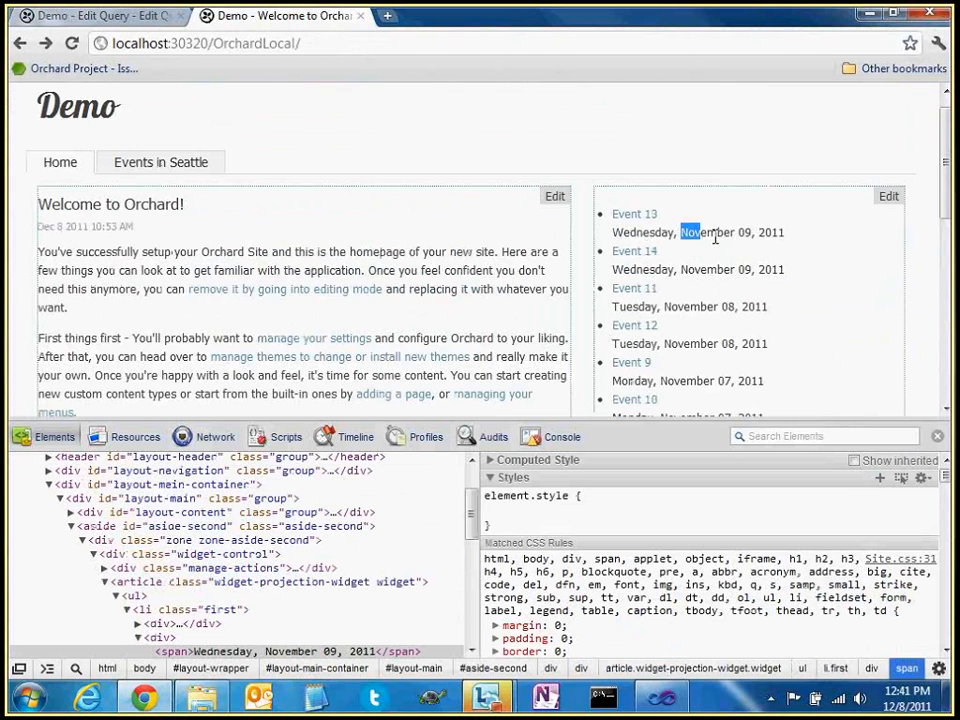
pyautogui.click(724, 268)
pyautogui.scroll(-1, 725, 282)
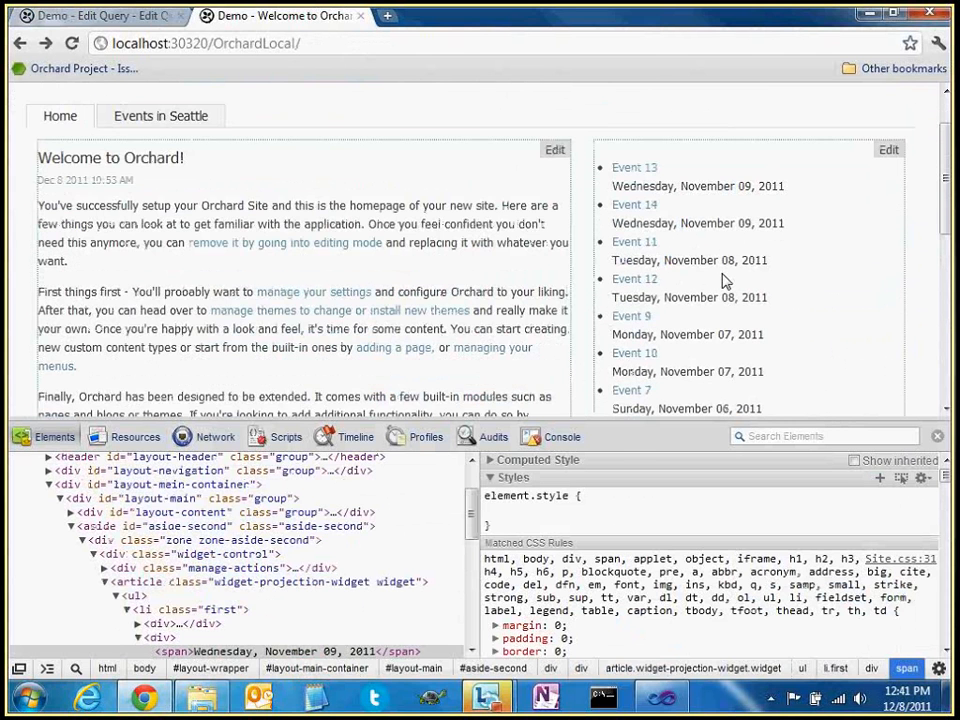
pyautogui.scroll(-5, 722, 300)
pyautogui.scroll(4, 718, 335)
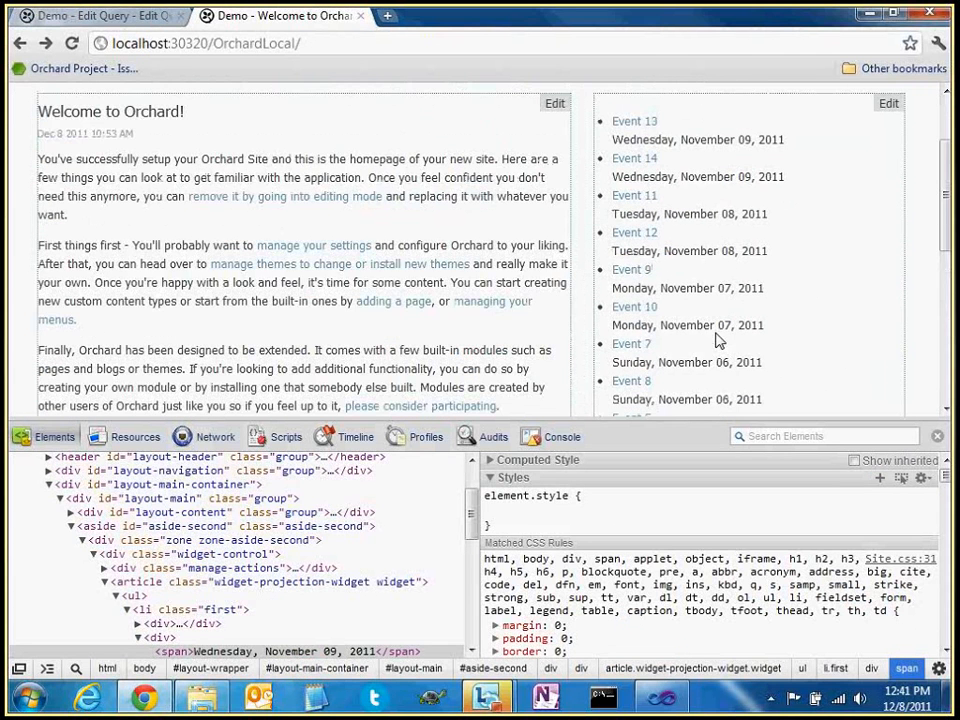
pyautogui.scroll(2, 716, 341)
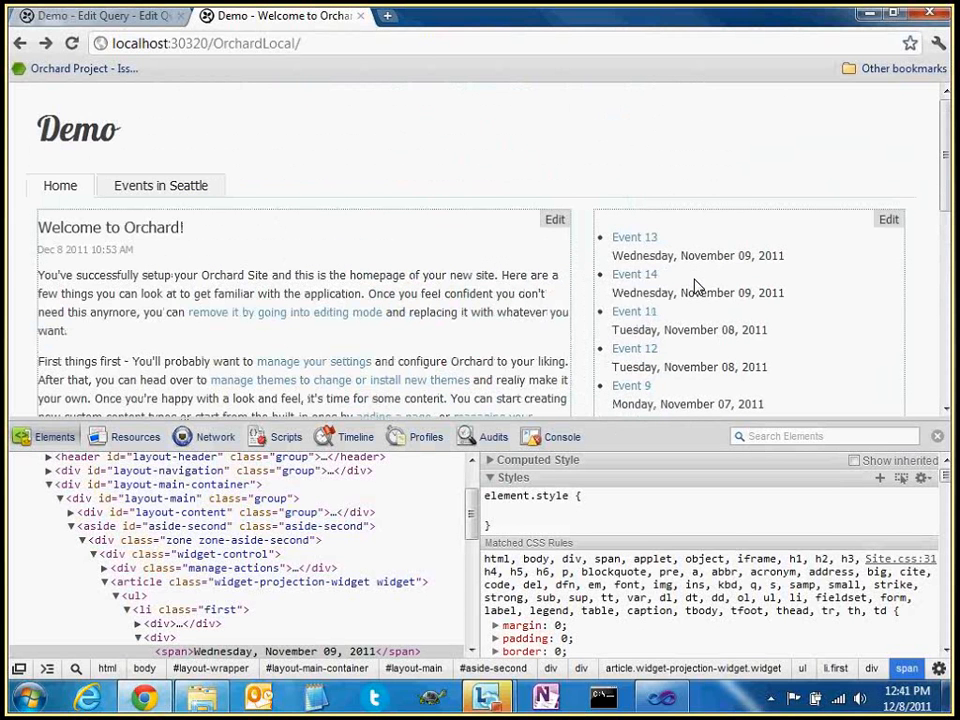
pyautogui.scroll(-2, 697, 287)
pyautogui.scroll(-2, 740, 292)
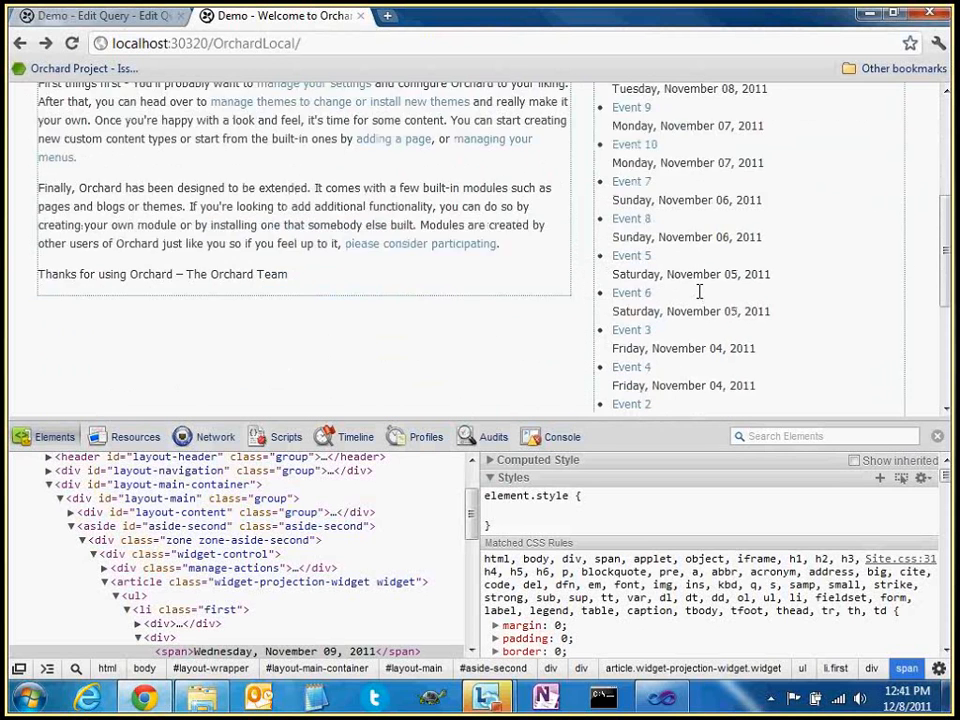
pyautogui.scroll(3, 703, 293)
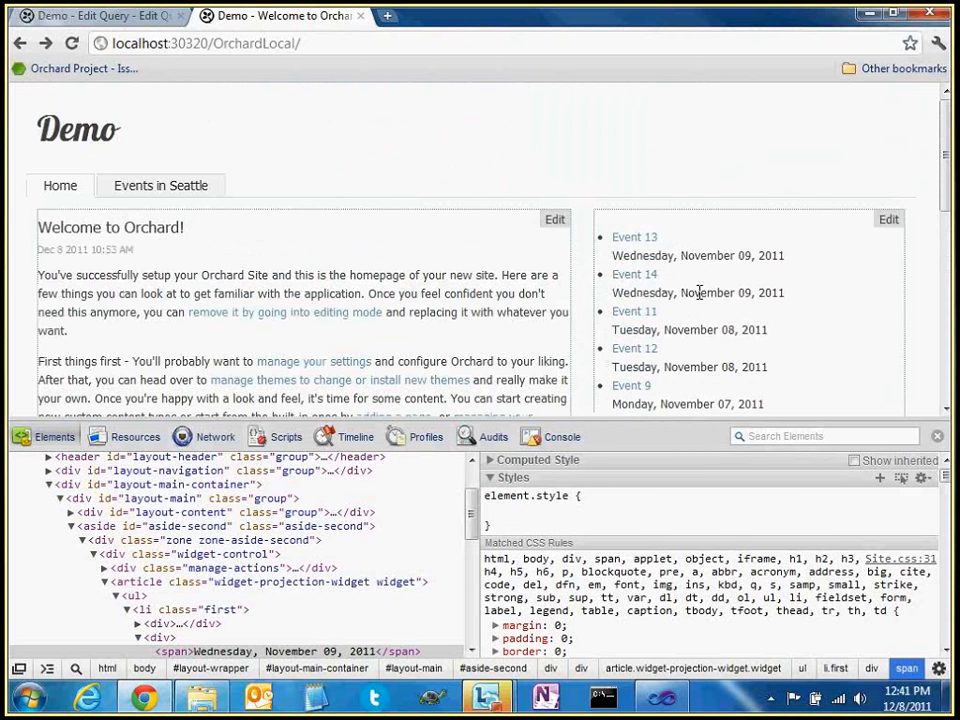
pyautogui.click(133, 18)
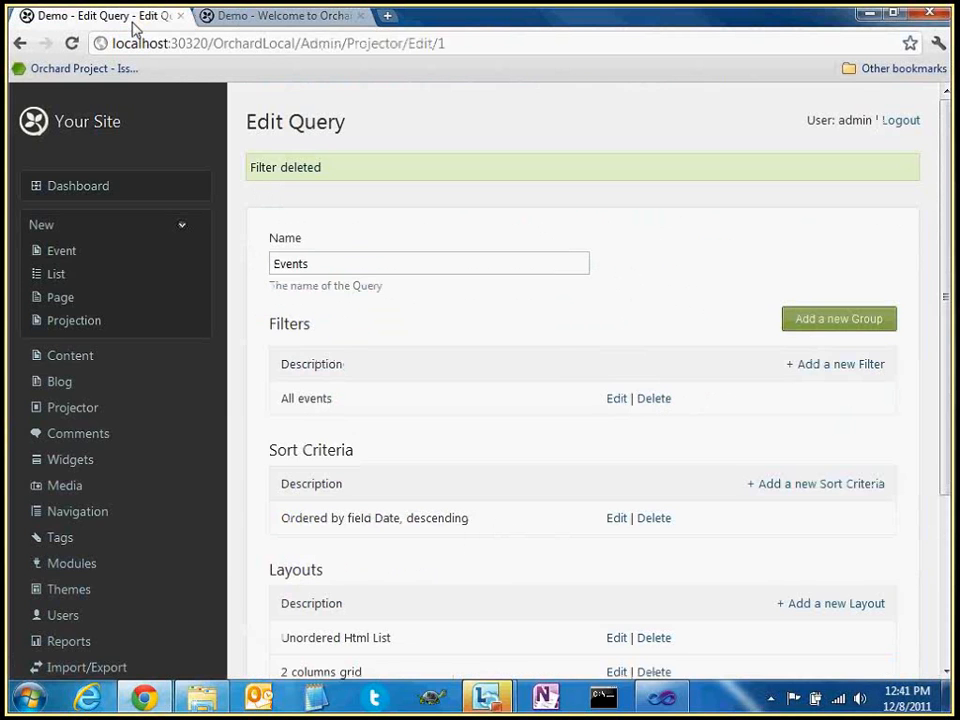
# Open the Simple list layout and add a Date:Value property from Event Content Fields
pyautogui.scroll(-3, 484, 388)
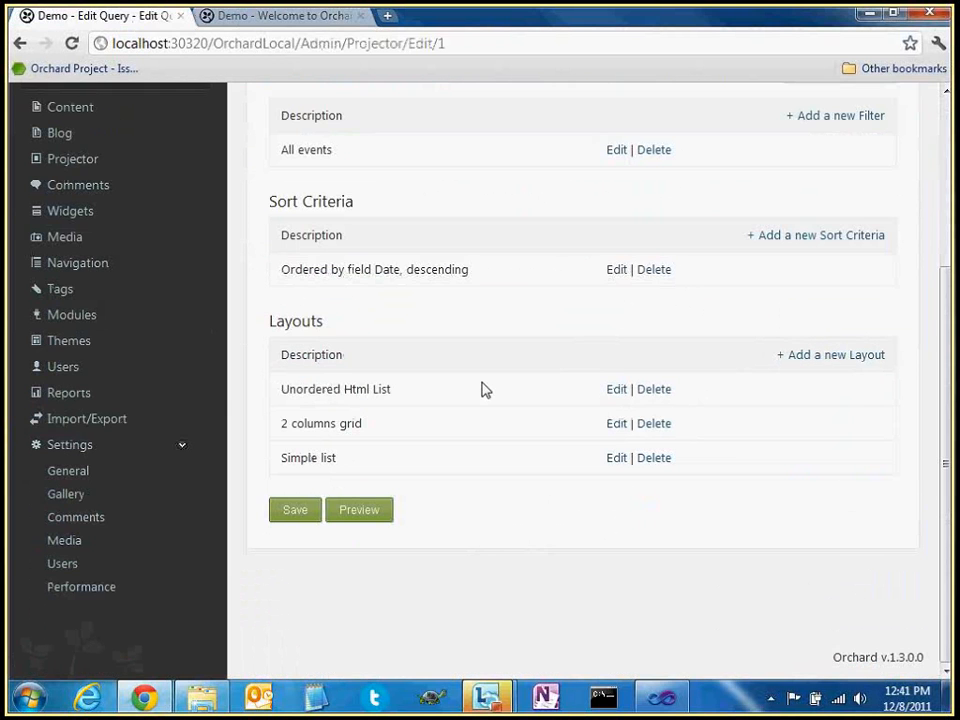
pyautogui.click(616, 458)
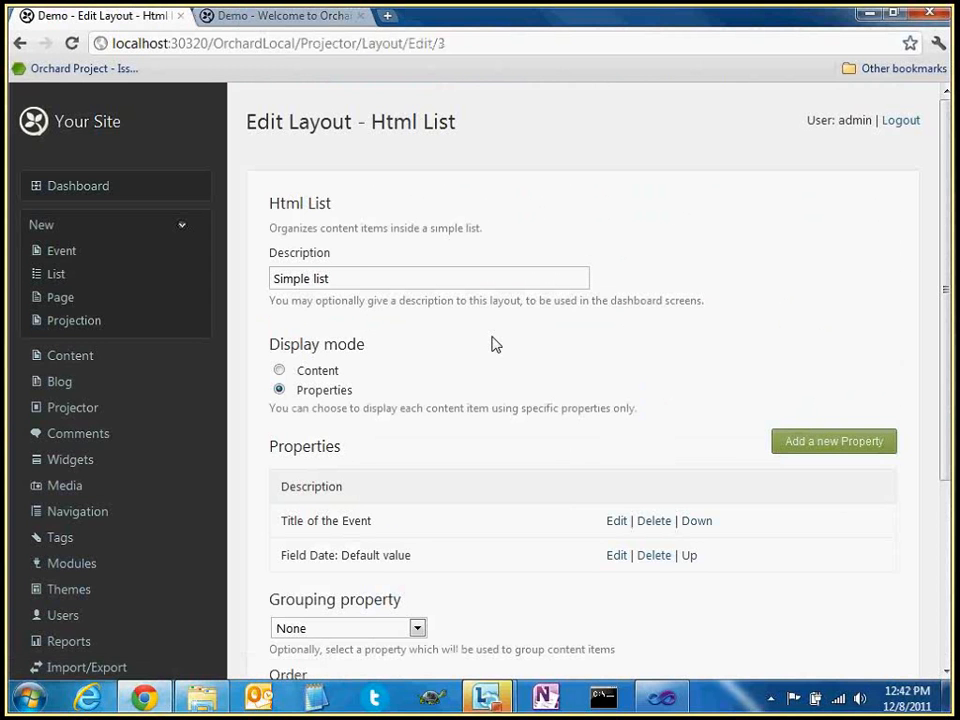
pyautogui.scroll(-1, 499, 354)
pyautogui.scroll(-1, 502, 364)
pyautogui.moveTo(287, 405); pyautogui.dragTo(310, 406)
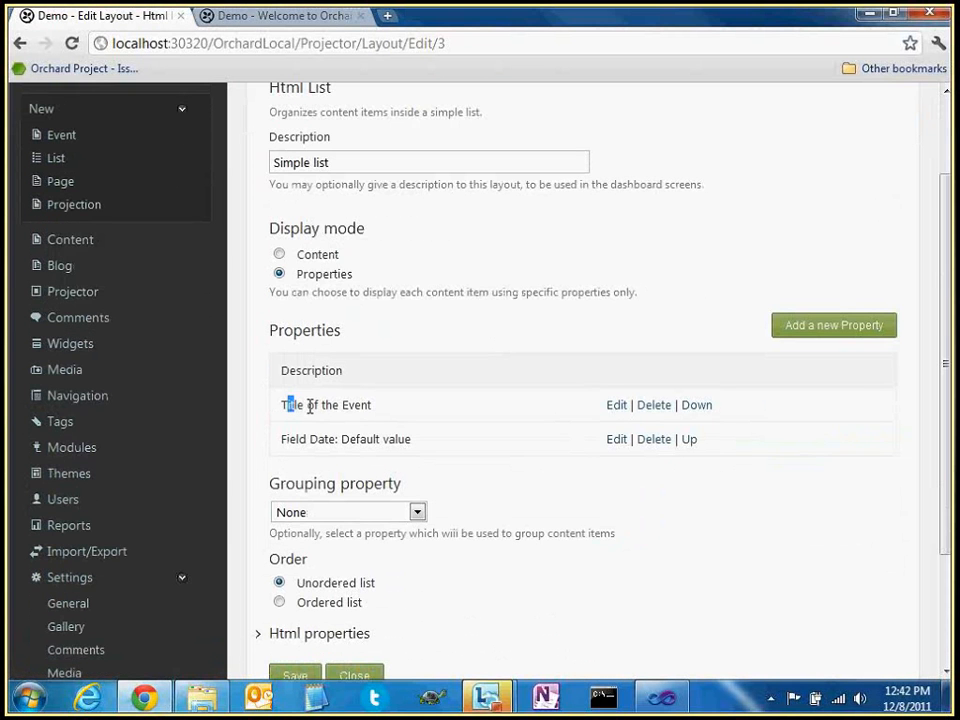
pyautogui.click(736, 358)
pyautogui.click(834, 325)
pyautogui.scroll(-3, 485, 385)
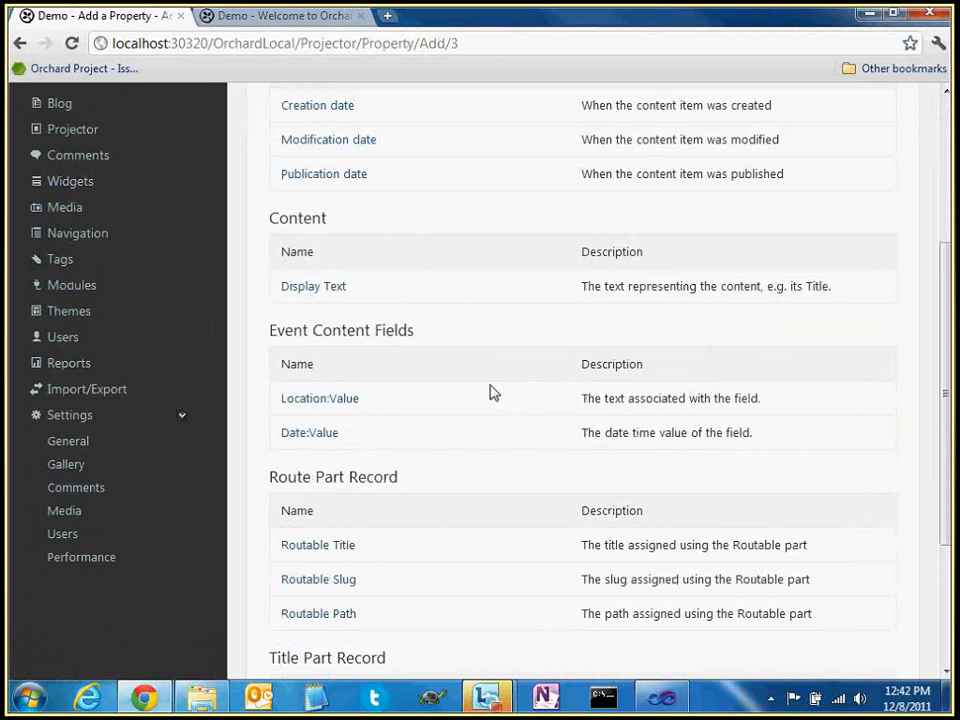
pyautogui.click(305, 434)
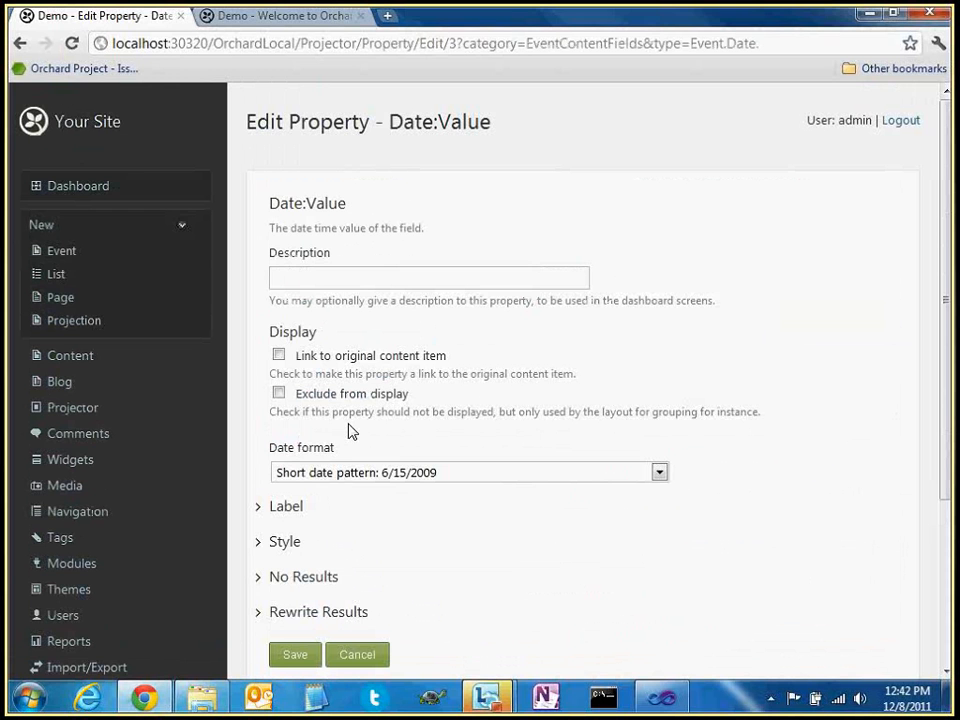
# Enter 'Day of the Event' as the property description
pyautogui.click(349, 277)
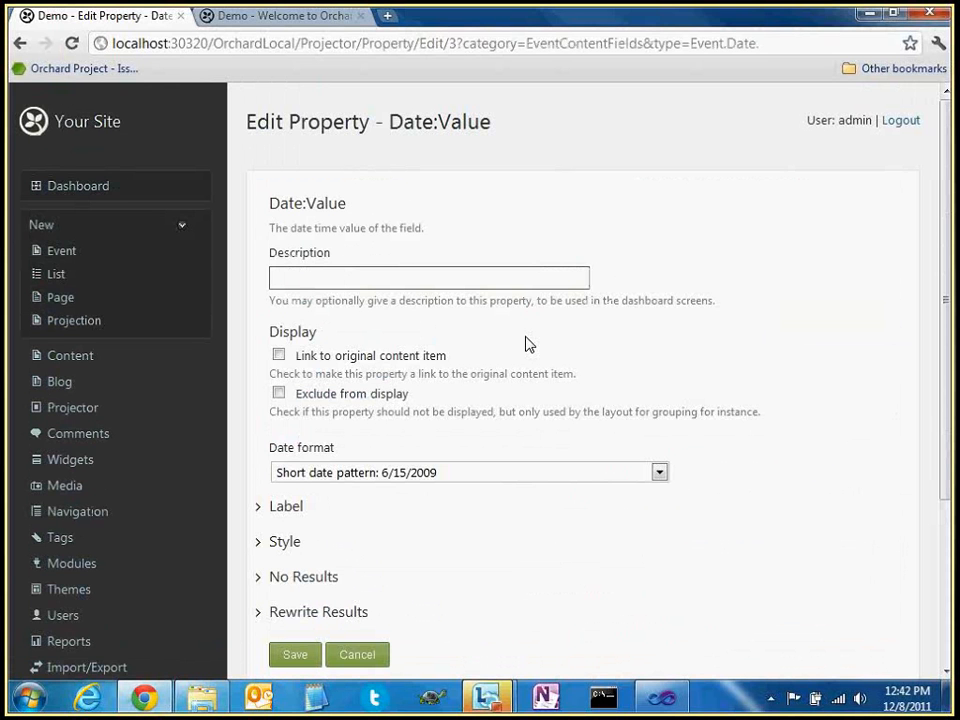
pyautogui.write('Day of the e')
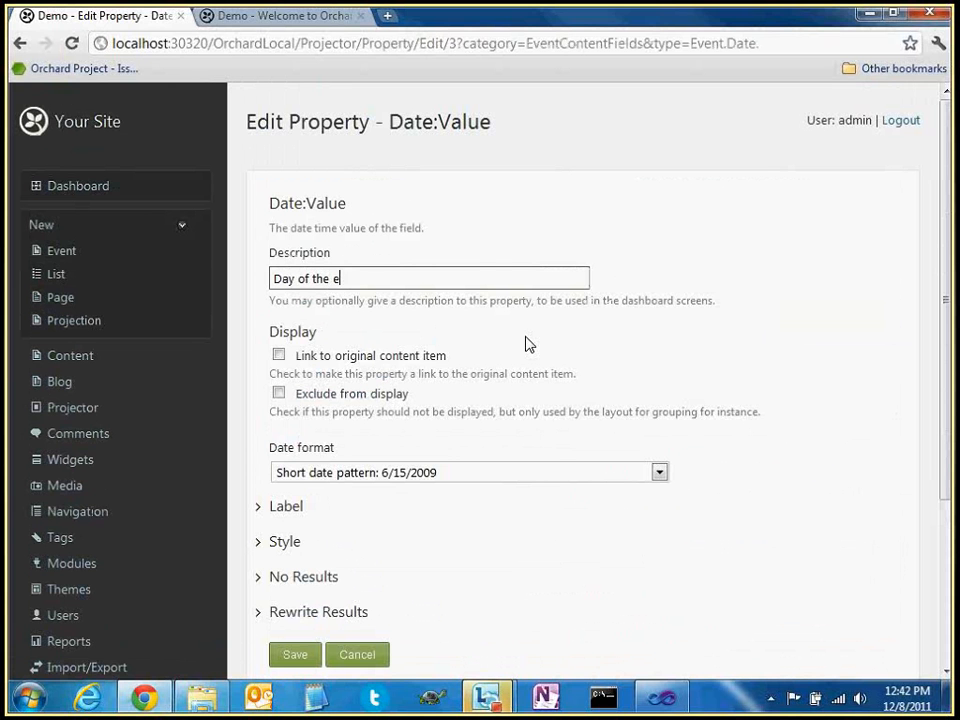
pyautogui.write('ve')
pyautogui.press('BackSpace')
pyautogui.press('BackSpace')
pyautogui.press('BackSpace')
pyautogui.write('Event')
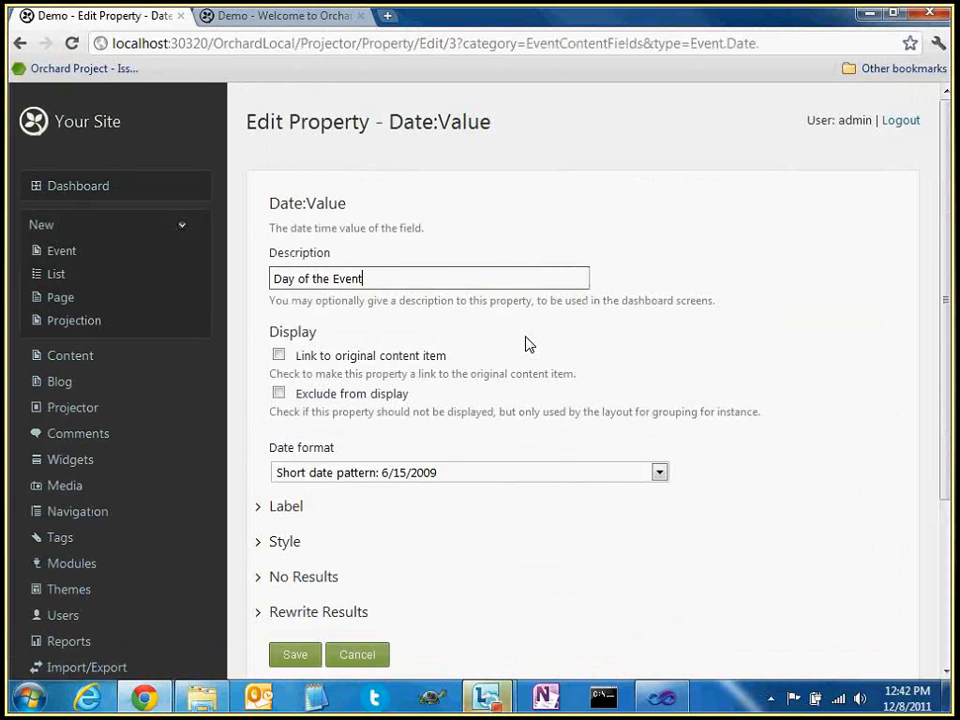
# Choose Long date pattern, exclude the property from display, and save it
pyautogui.click(456, 476)
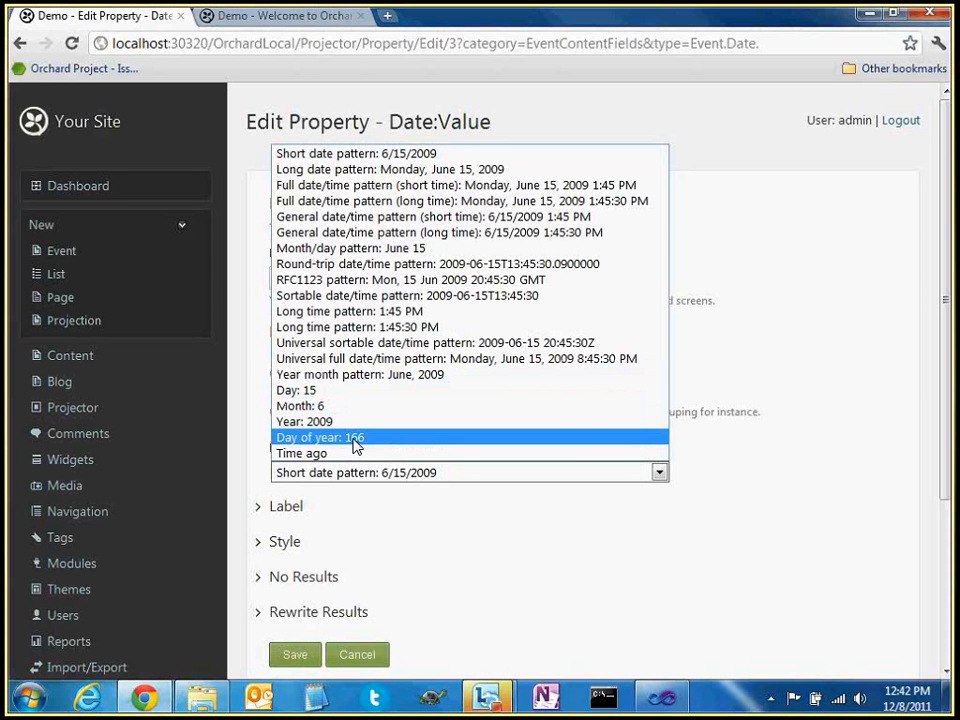
pyautogui.click(355, 440)
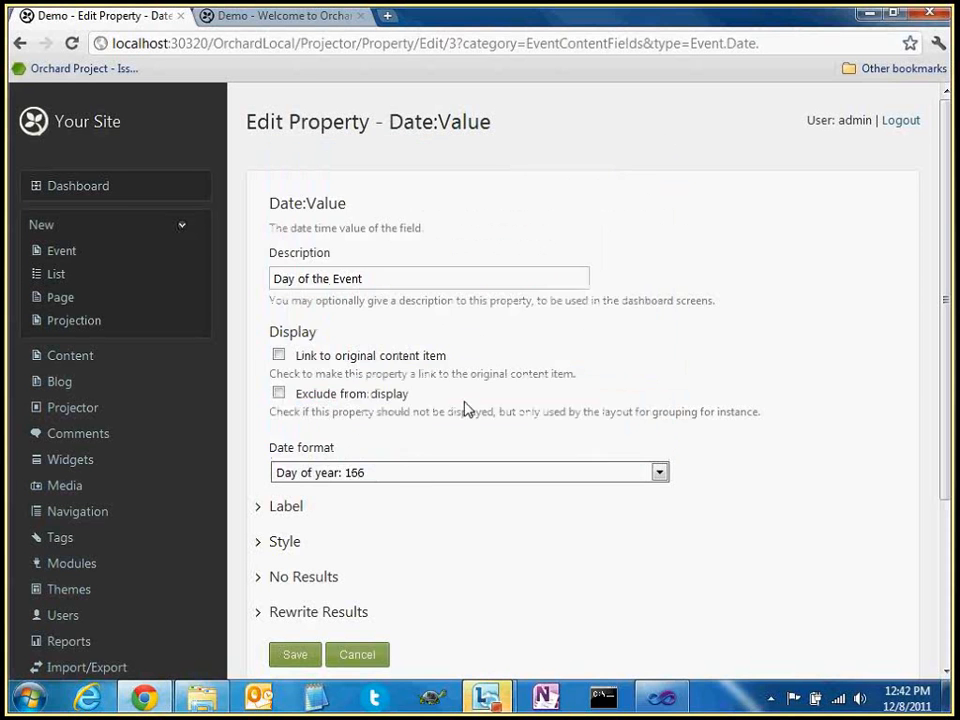
pyautogui.click(432, 472)
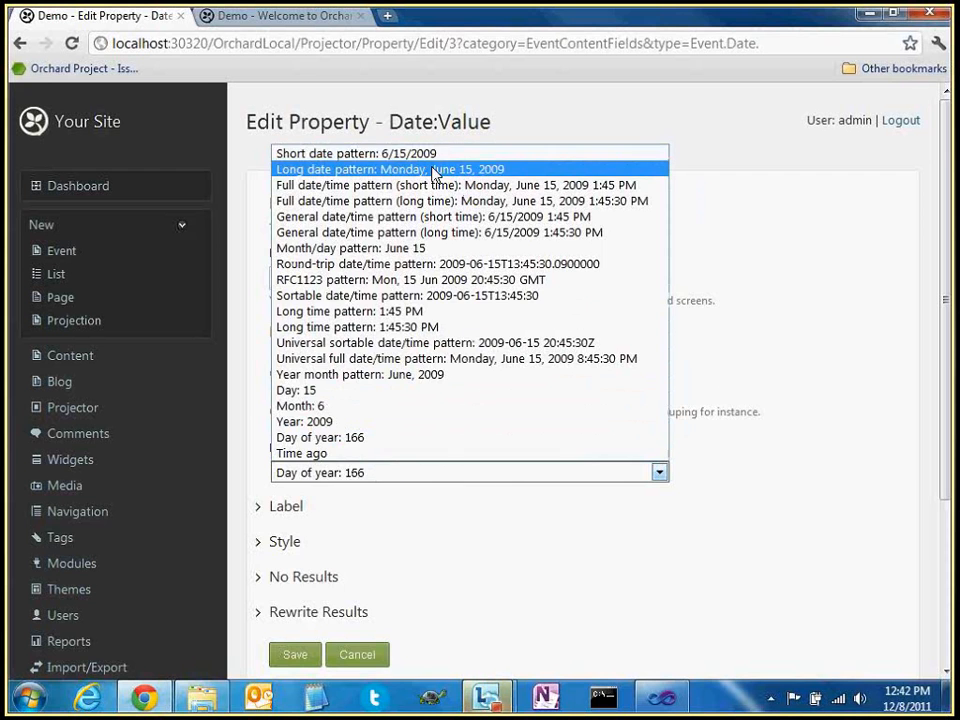
pyautogui.click(437, 169)
pyautogui.scroll(-2, 502, 511)
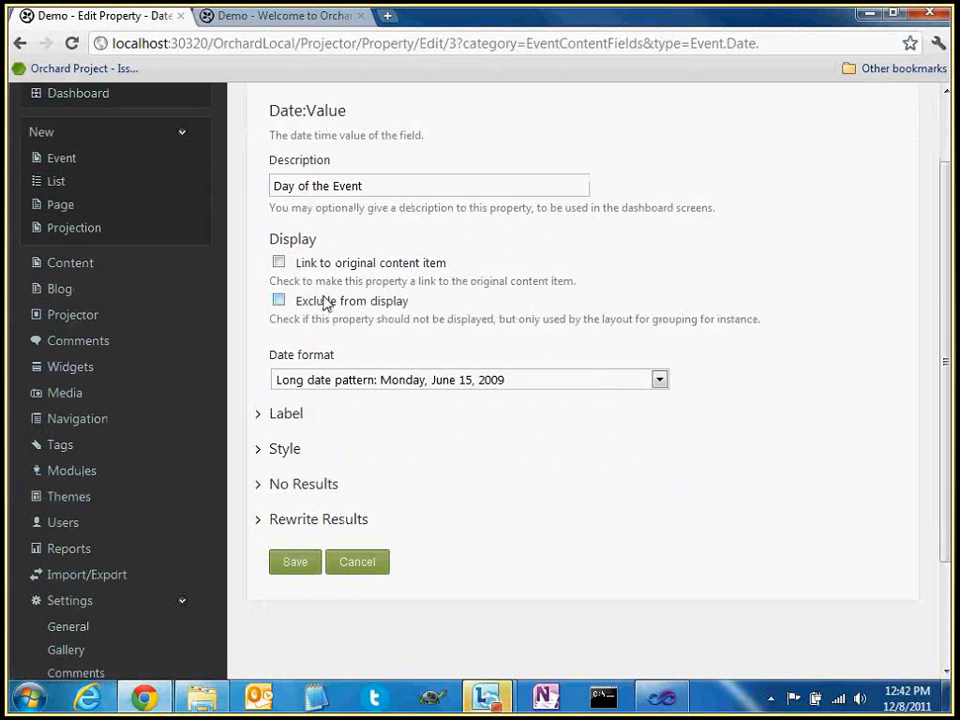
pyautogui.click(366, 301)
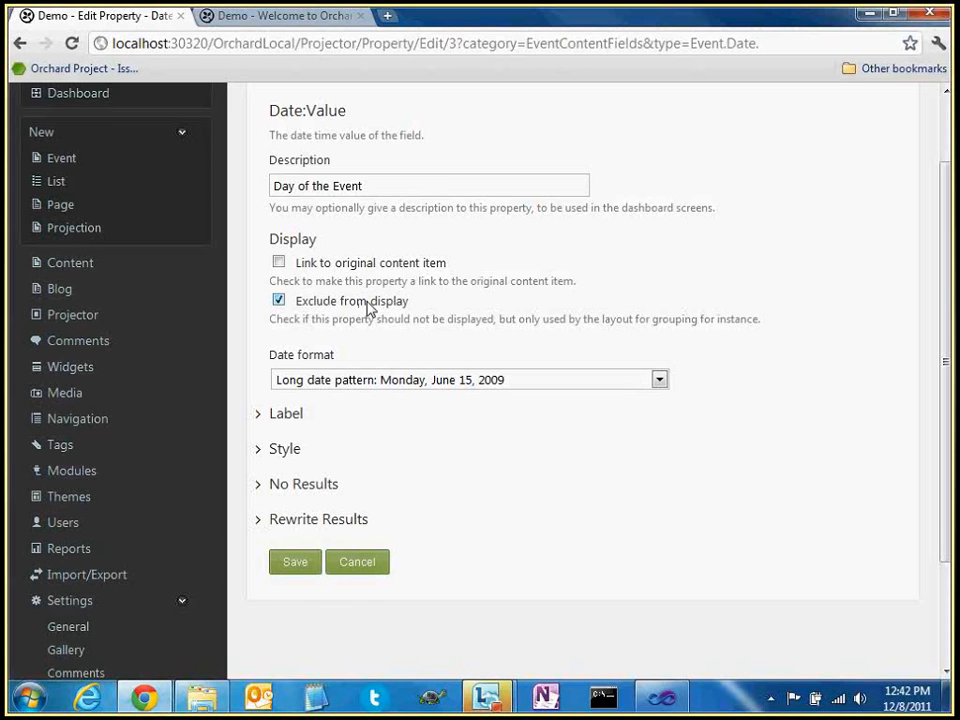
pyautogui.click(304, 566)
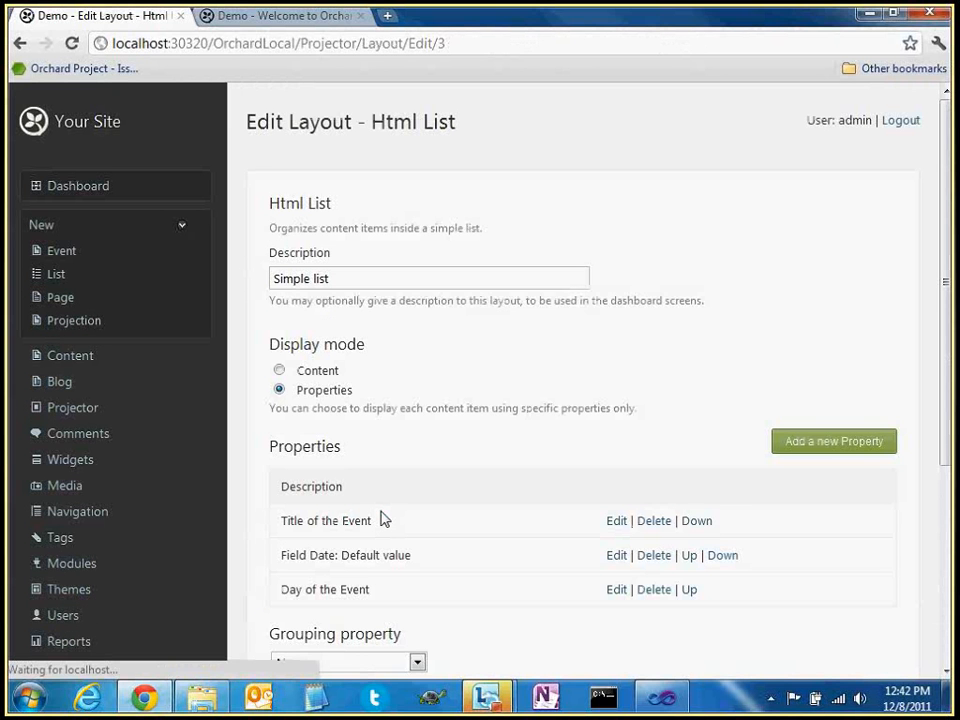
# Set the Html List layout's Grouping property to Day of the Event and save the layout
pyautogui.scroll(-1, 383, 519)
pyautogui.moveTo(281, 497); pyautogui.dragTo(378, 497)
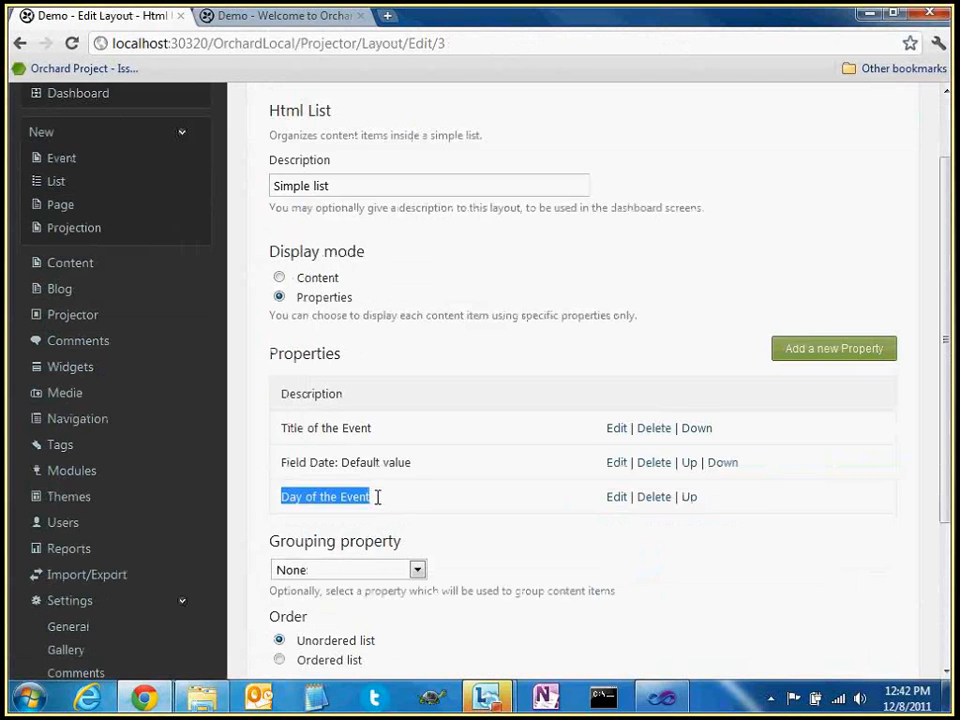
pyautogui.click(443, 493)
pyautogui.click(322, 24)
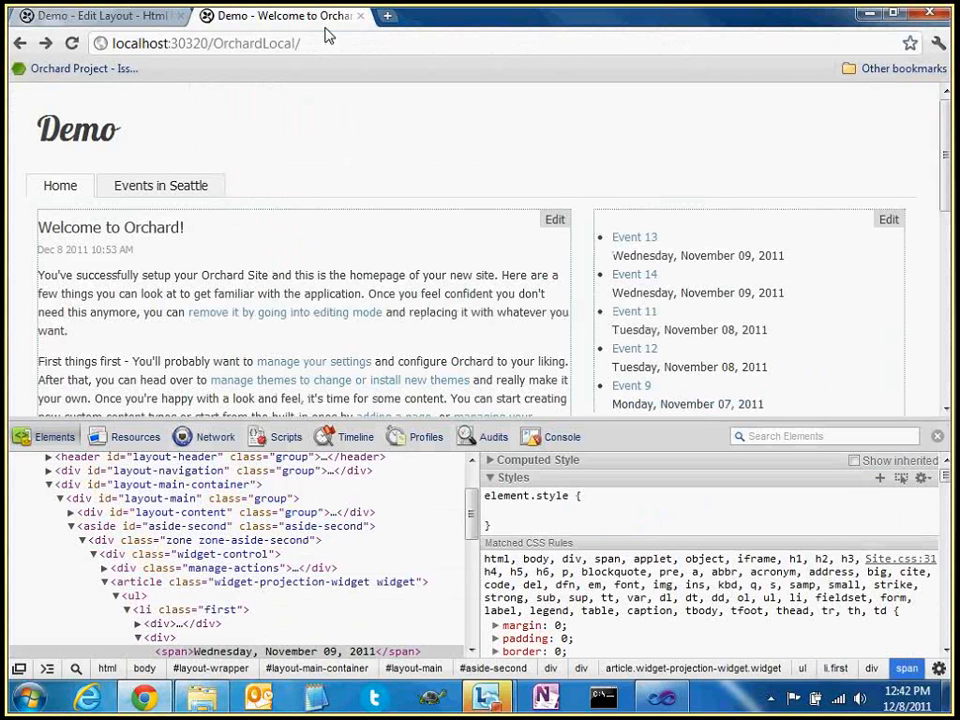
pyautogui.scroll(-1, 643, 277)
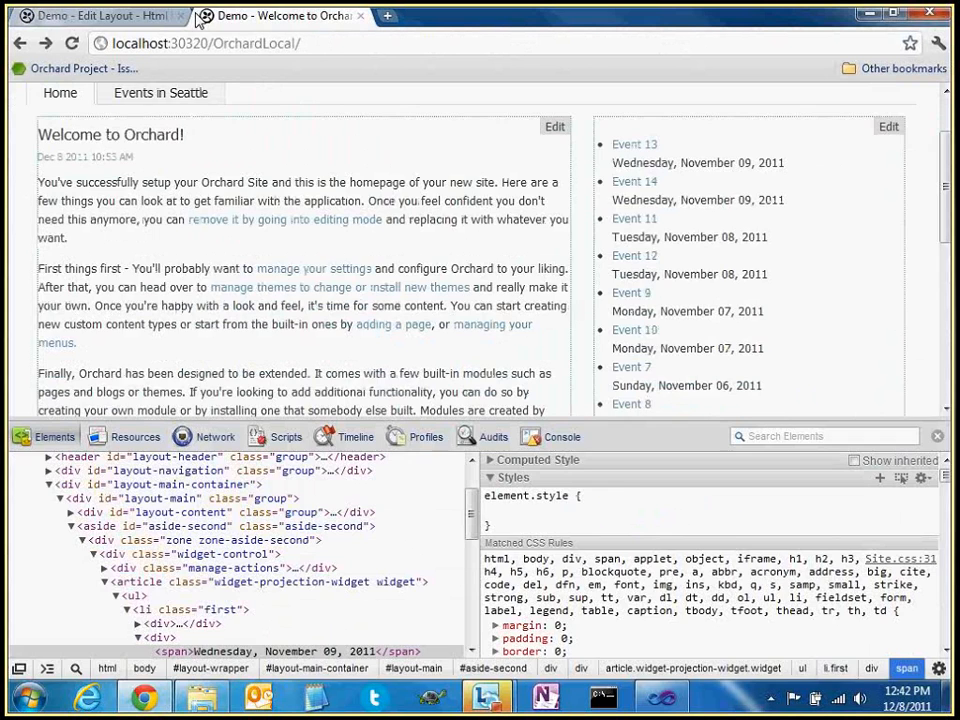
pyautogui.click(188, 17)
pyautogui.scroll(-1, 508, 505)
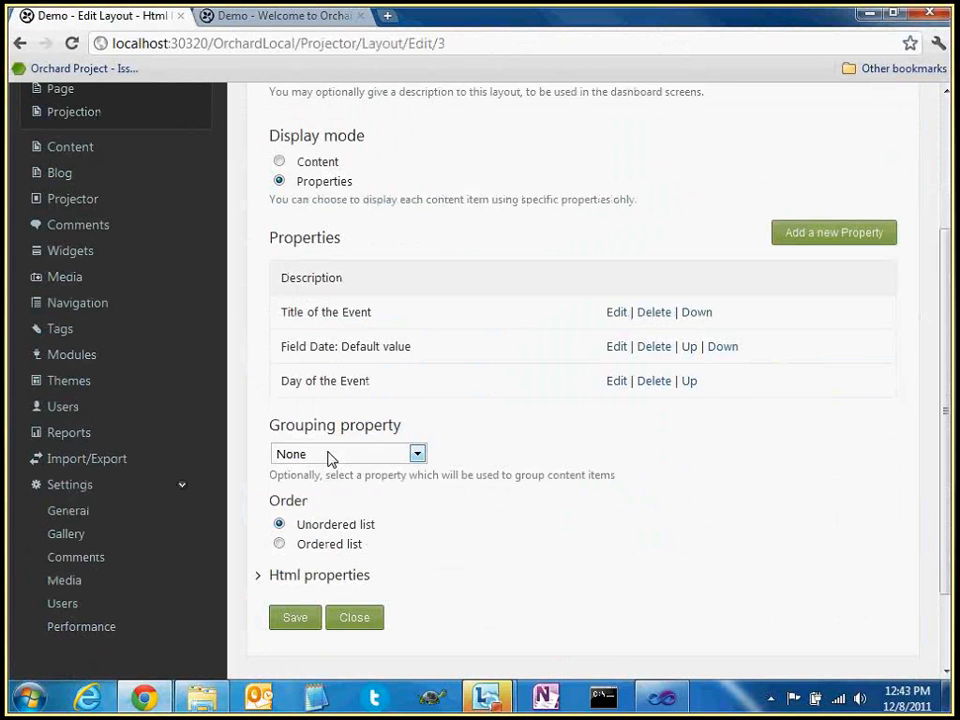
pyautogui.click(413, 455)
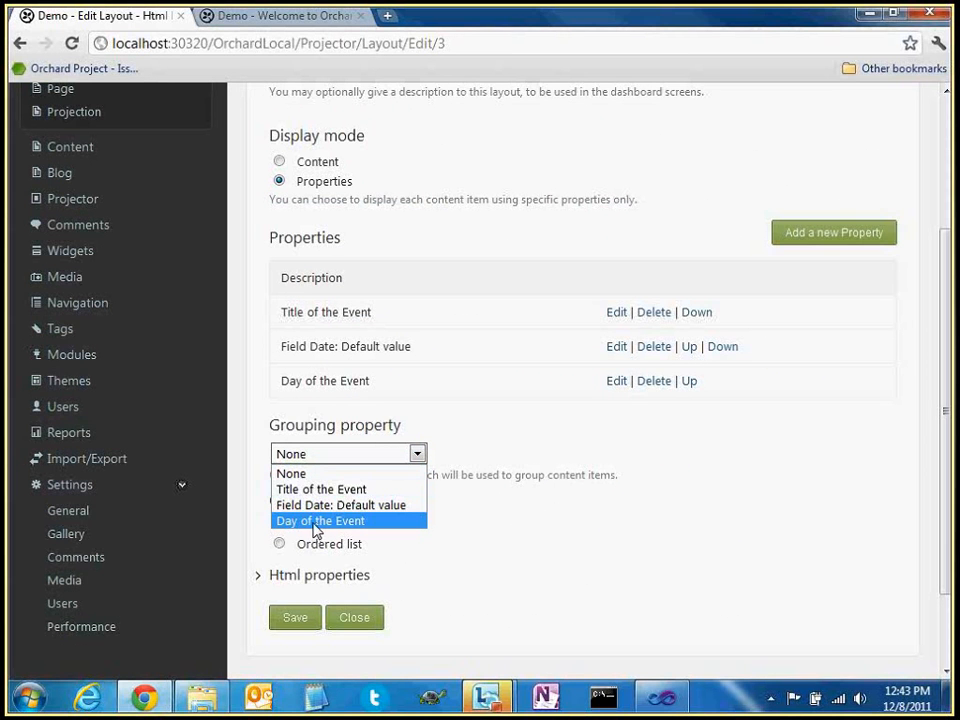
pyautogui.click(316, 521)
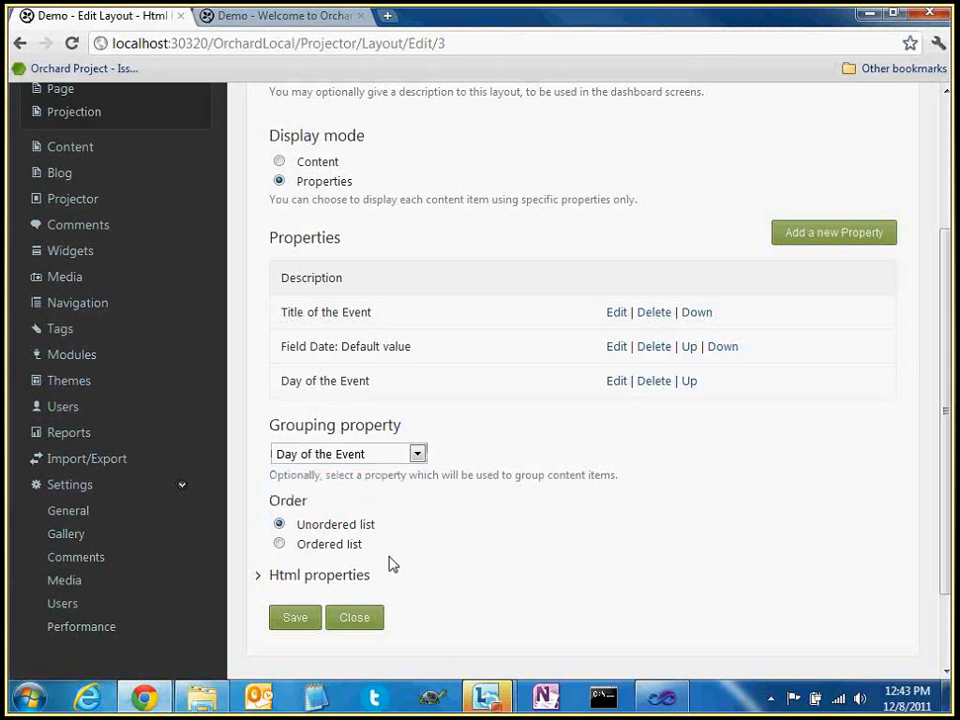
pyautogui.click(296, 620)
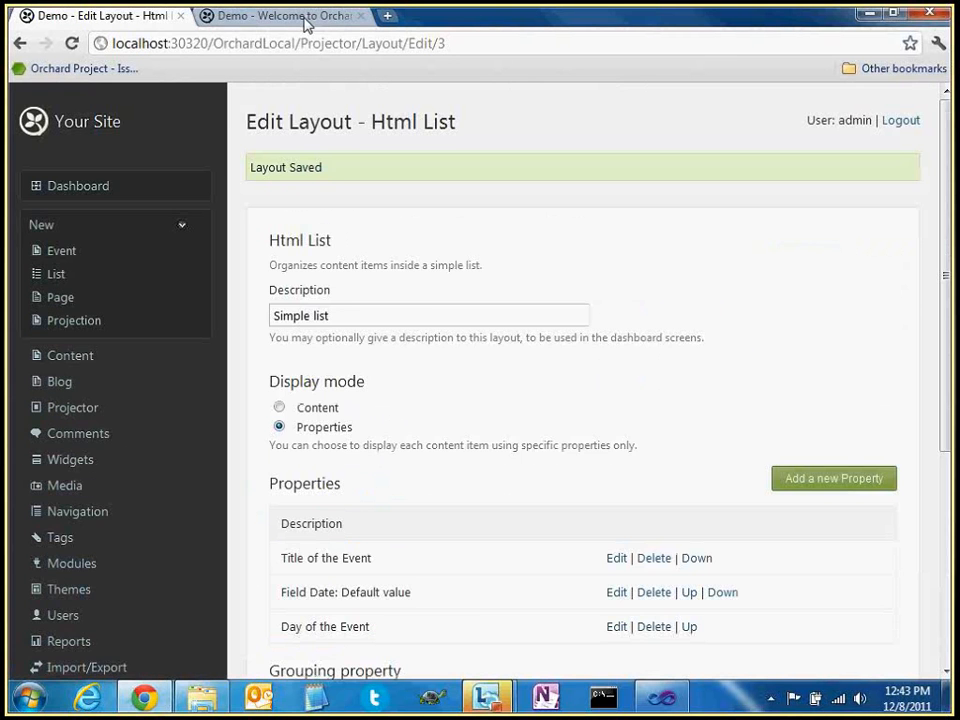
pyautogui.click(290, 16)
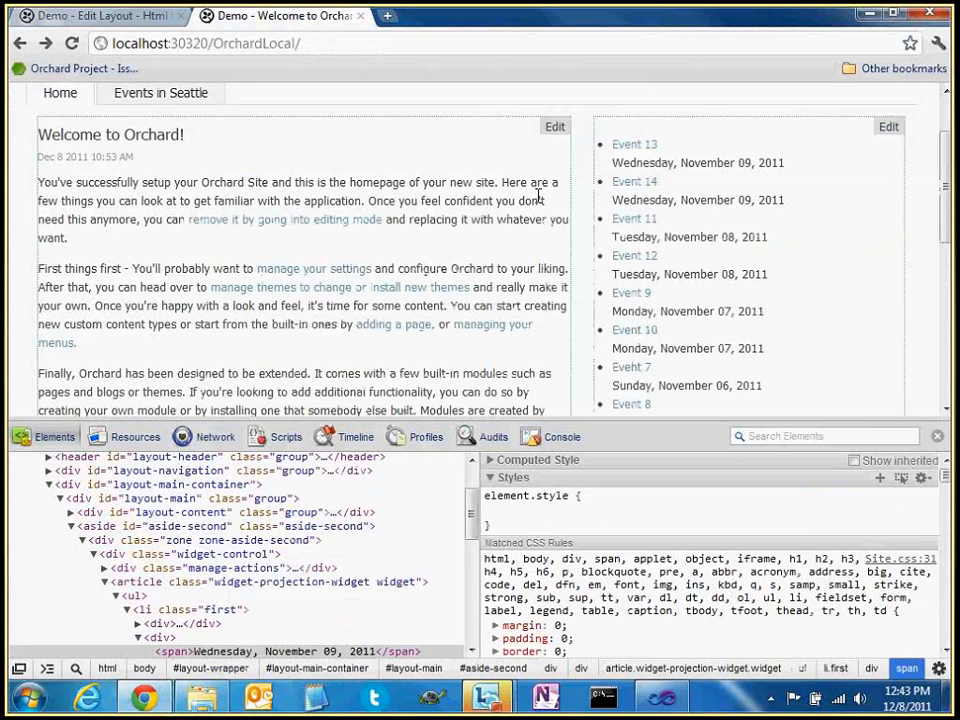
# Reload the home page and inspect a sidebar date in the newly grouped events list
pyautogui.press('F5')
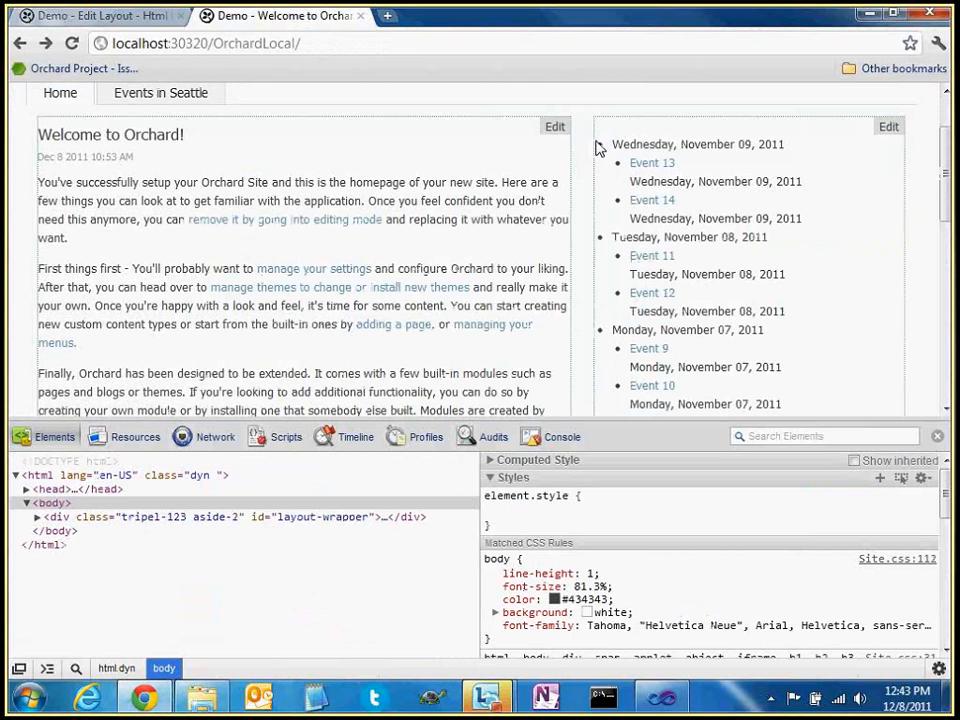
pyautogui.scroll(-3, 652, 228)
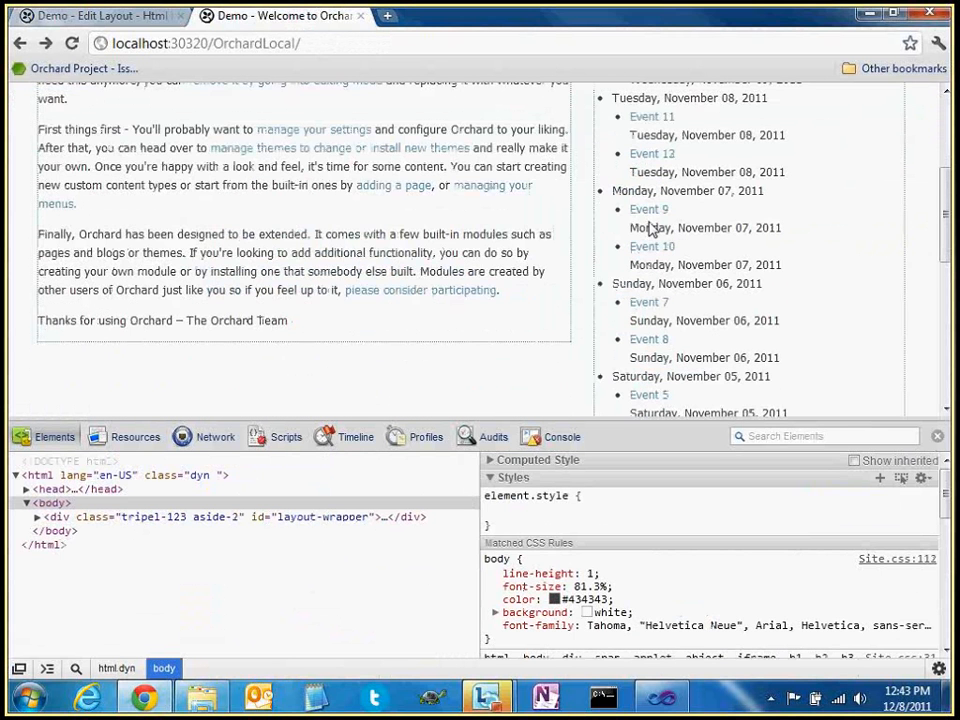
pyautogui.scroll(4, 652, 228)
pyautogui.rightClick(640, 193)
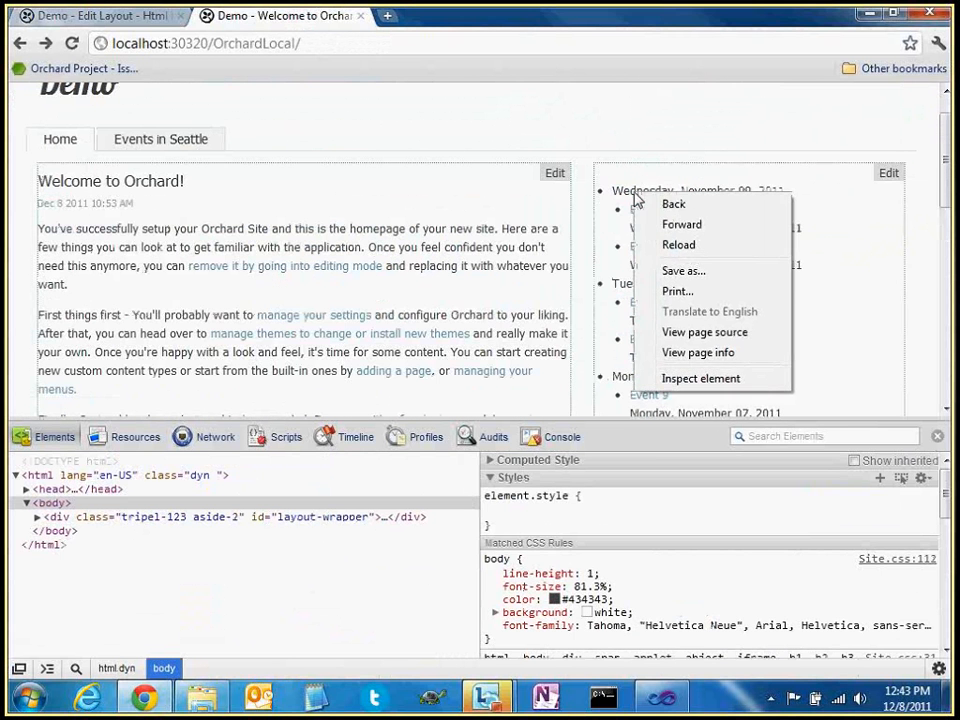
pyautogui.click(678, 378)
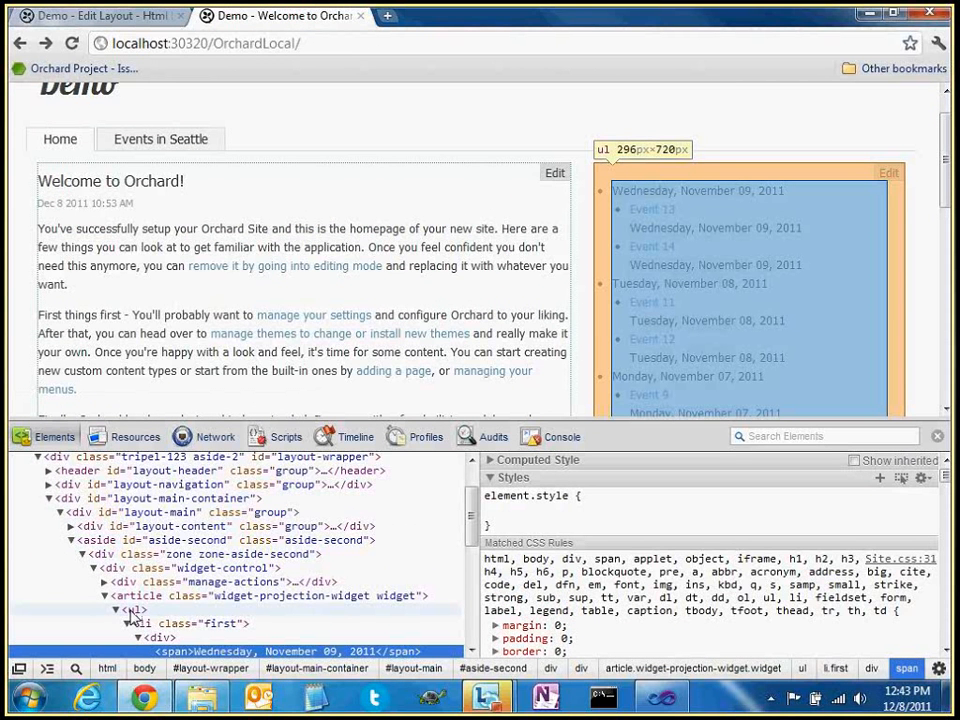
# Expand the Monday date group's heading and nested event list in the markup
pyautogui.click(128, 623)
pyautogui.click(150, 637)
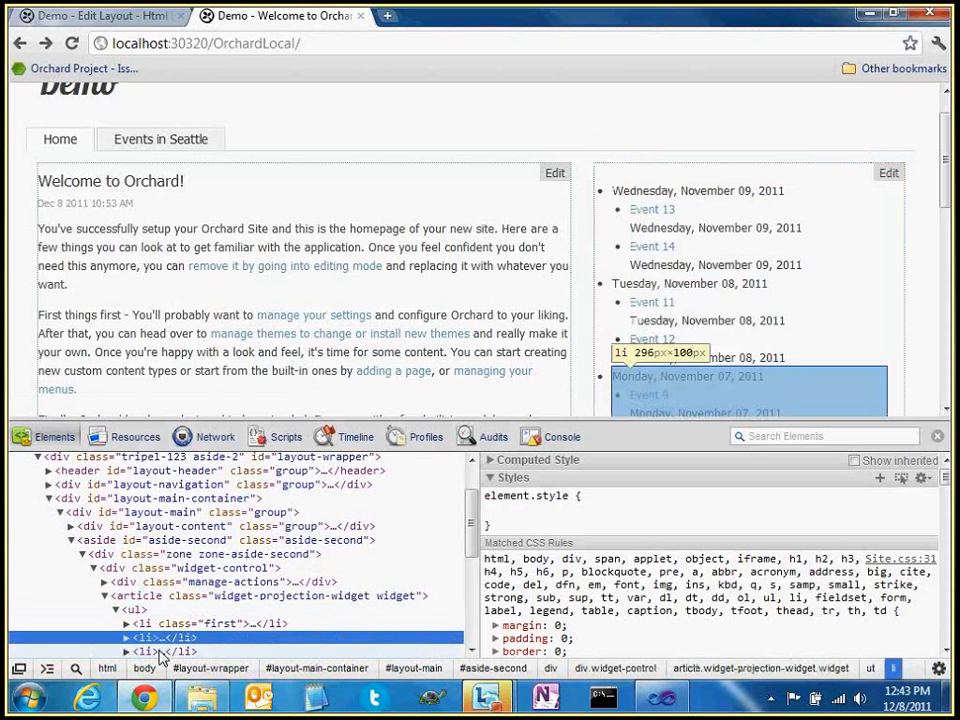
pyautogui.click(160, 651)
pyautogui.click(174, 573)
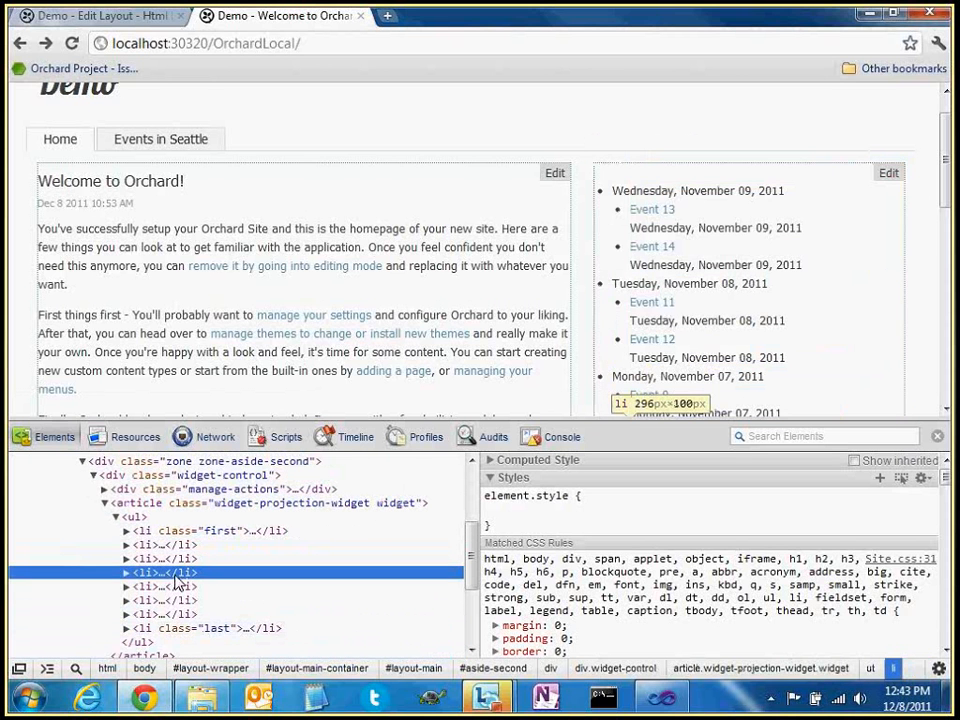
pyautogui.click(178, 600)
pyautogui.click(127, 559)
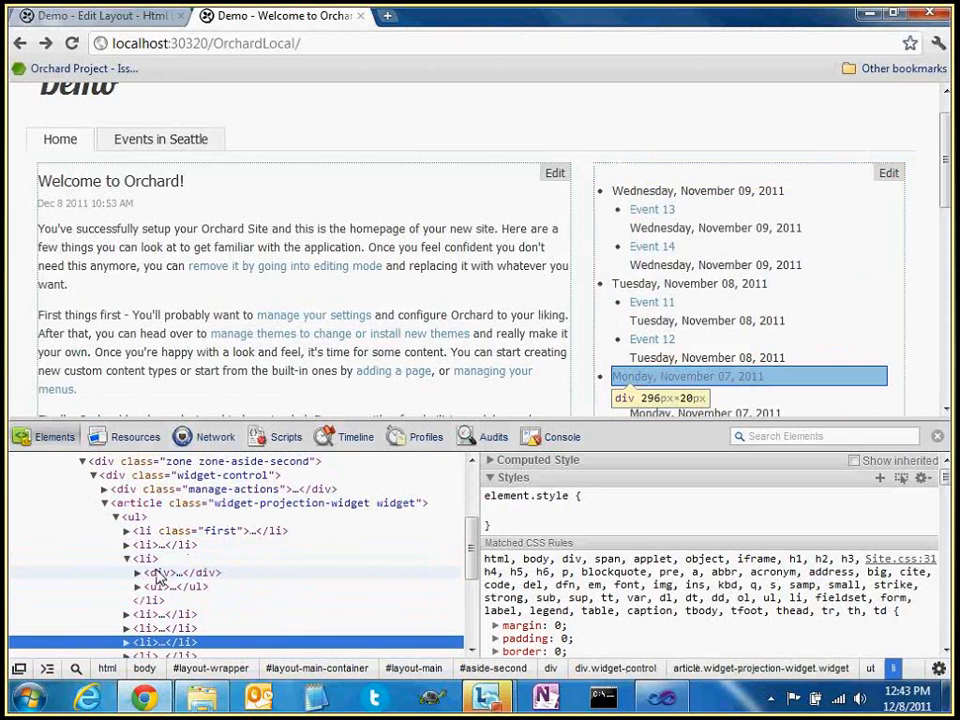
pyautogui.click(158, 575)
pyautogui.click(137, 587)
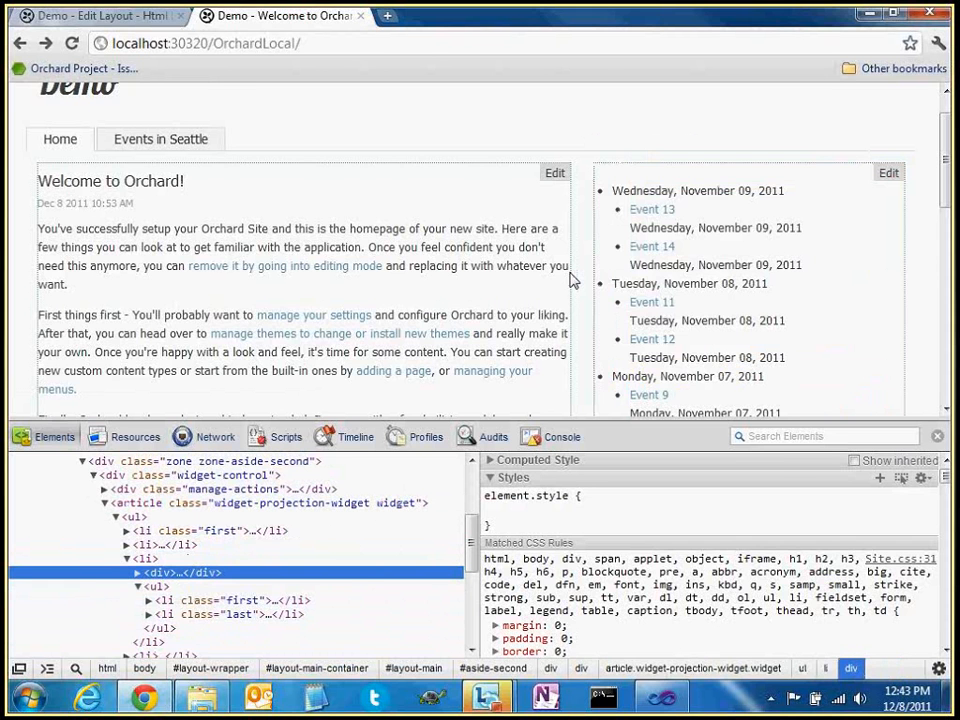
pyautogui.hotkey('ctrl', 'Tab')
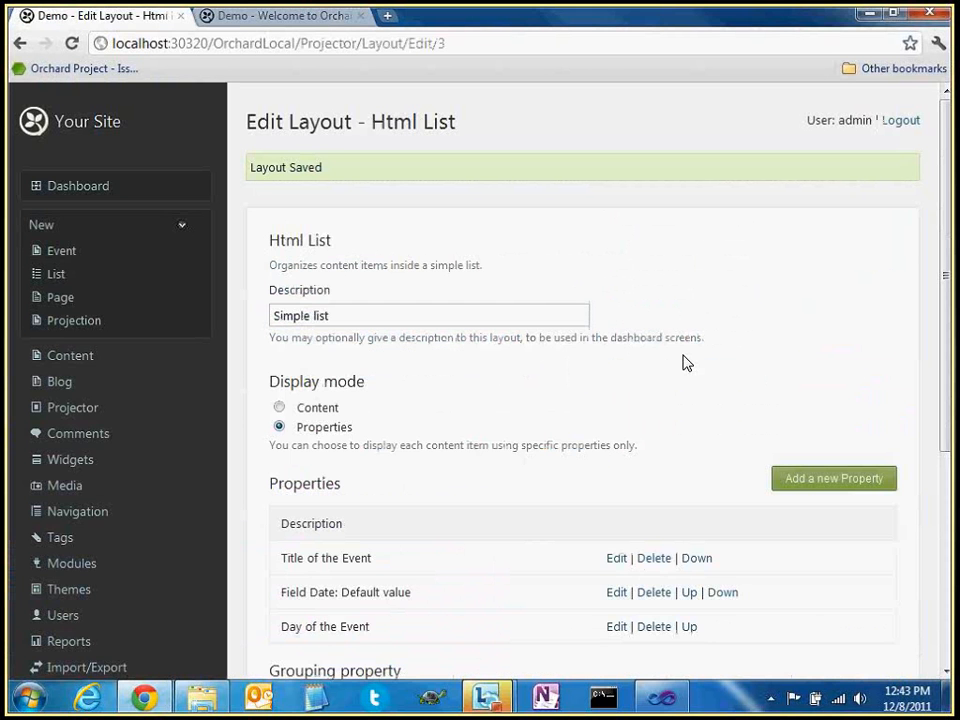
# Scroll down the Html List layout page and start adding a new property
pyautogui.scroll(-3, 687, 362)
pyautogui.scroll(-1, 552, 330)
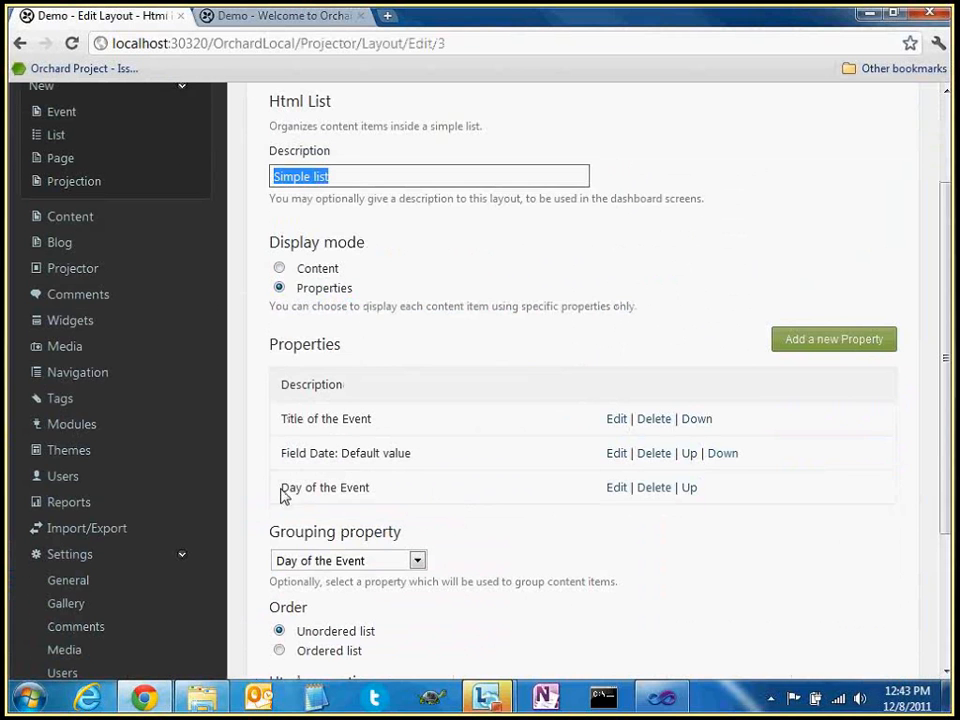
pyautogui.moveTo(281, 489); pyautogui.dragTo(380, 500)
pyautogui.click(420, 488)
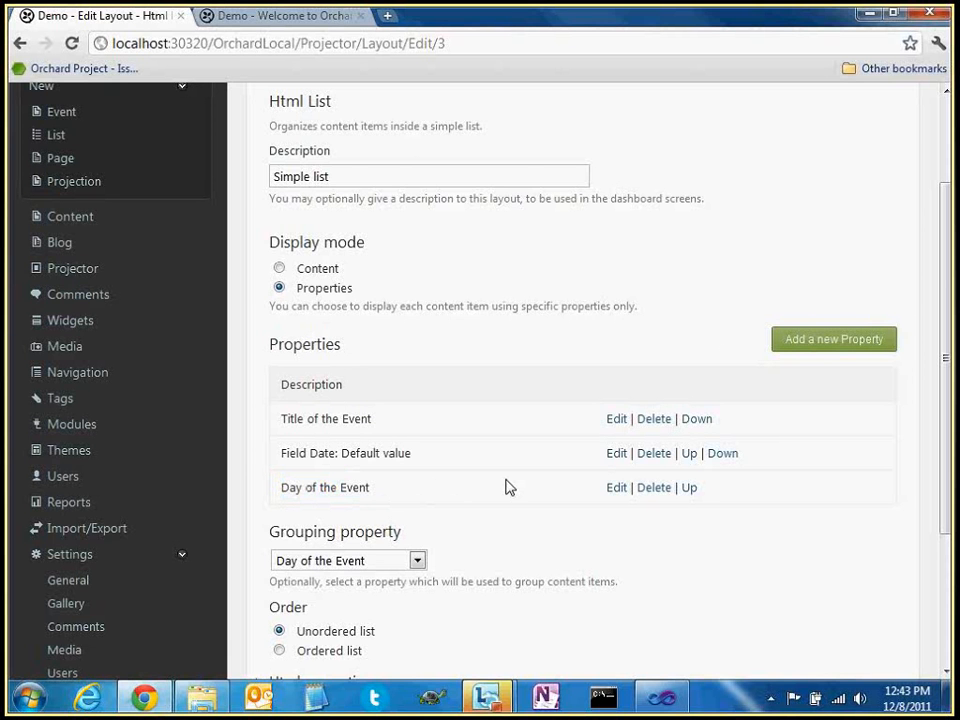
pyautogui.scroll(-3, 507, 487)
pyautogui.click(824, 203)
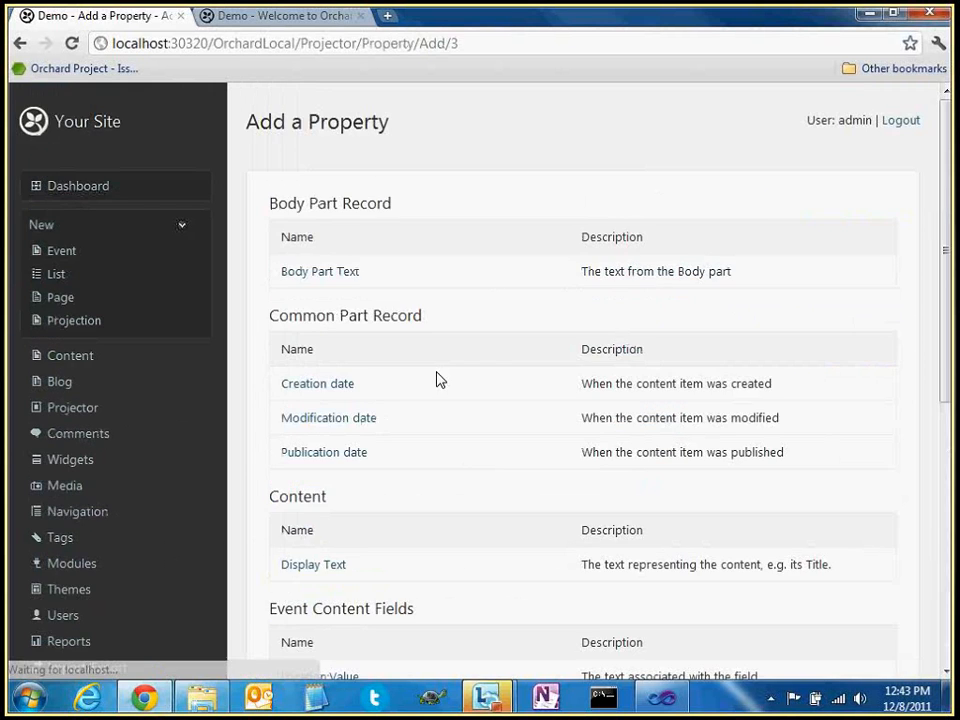
# Add a hidden Location:Value property described as 'First letter of the location'
pyautogui.scroll(-3, 358, 427)
pyautogui.click(359, 425)
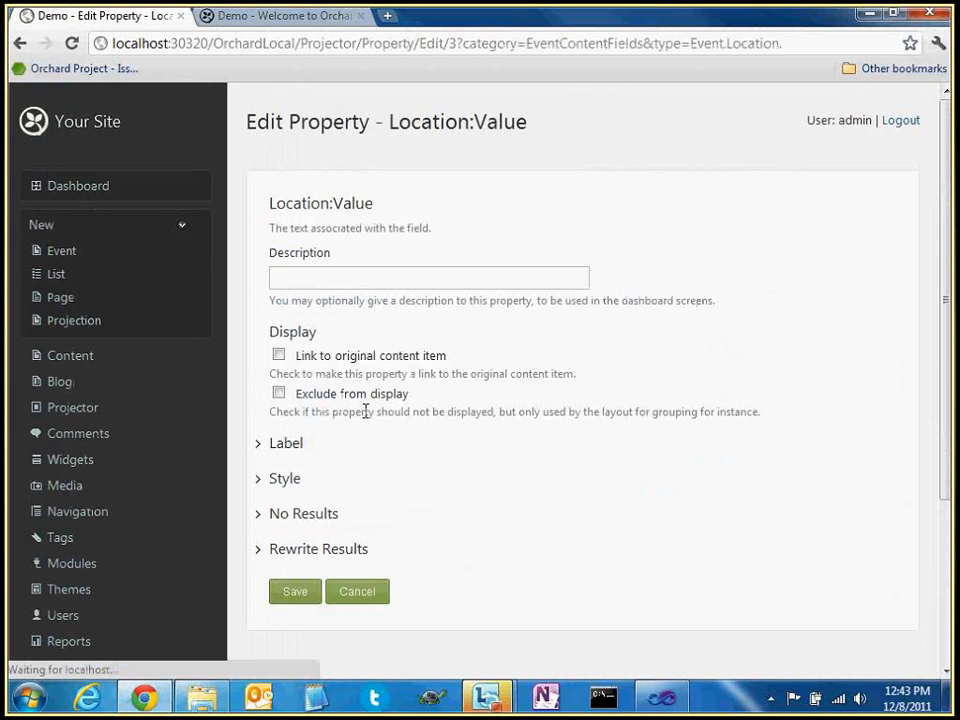
pyautogui.scroll(-2, 338, 252)
pyautogui.click(337, 252)
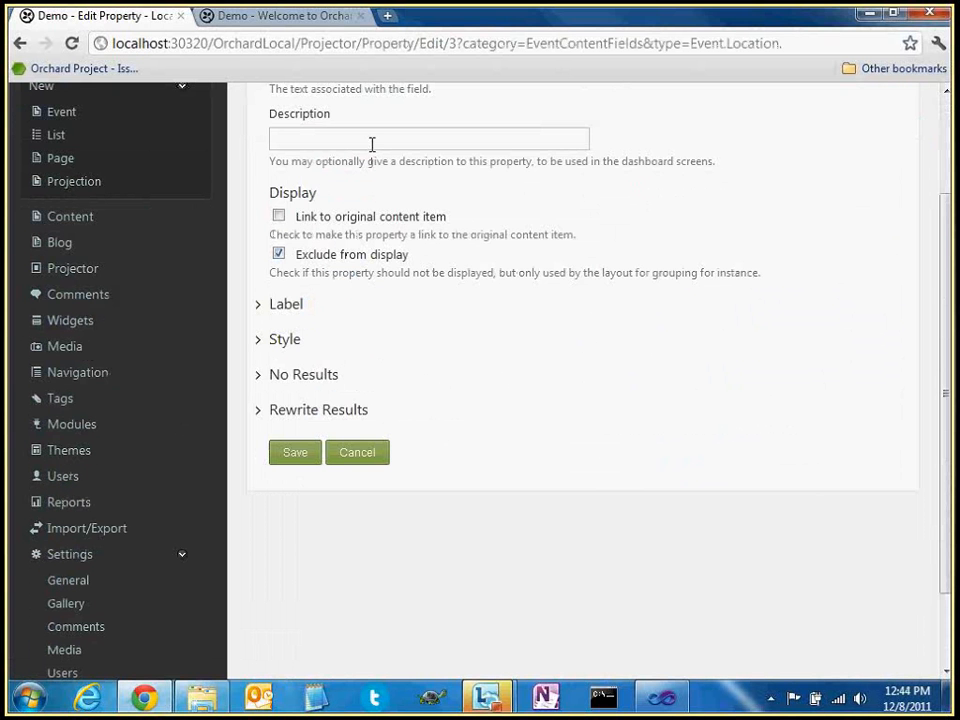
pyautogui.click(371, 144)
pyautogui.write('Fir')
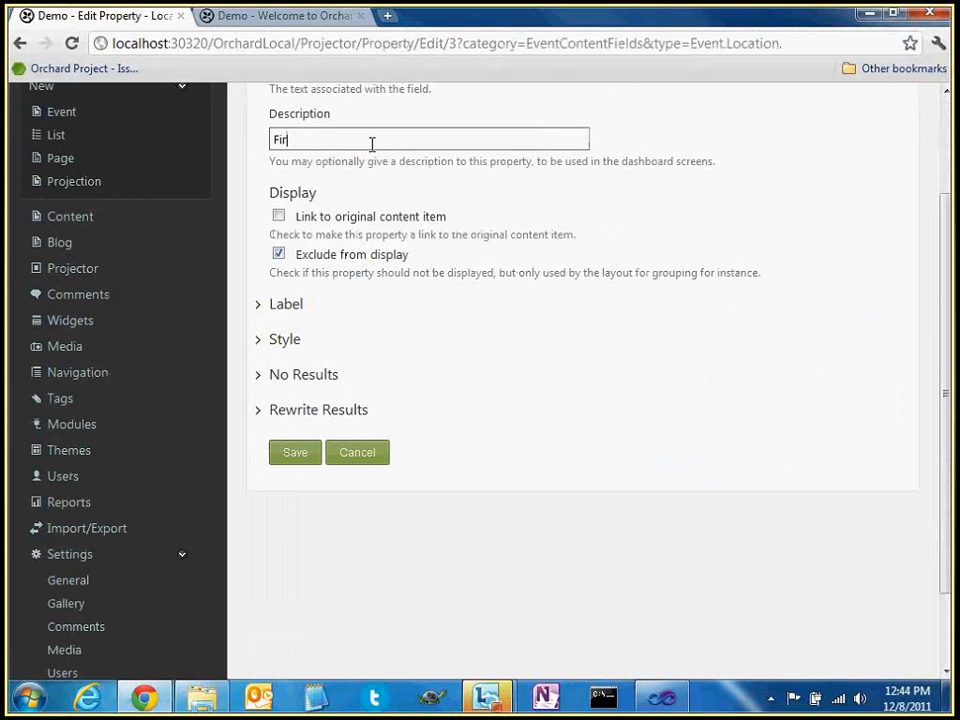
pyautogui.write('st letter of the location')
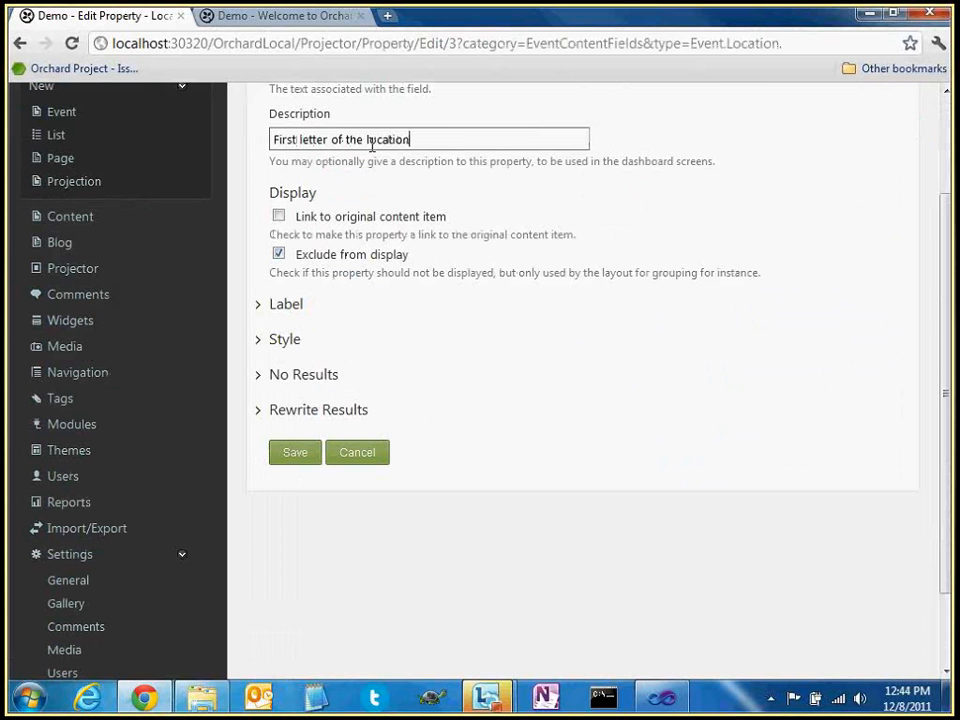
# Trim the location value to a maximum length of 1 and save the property
pyautogui.click(259, 413)
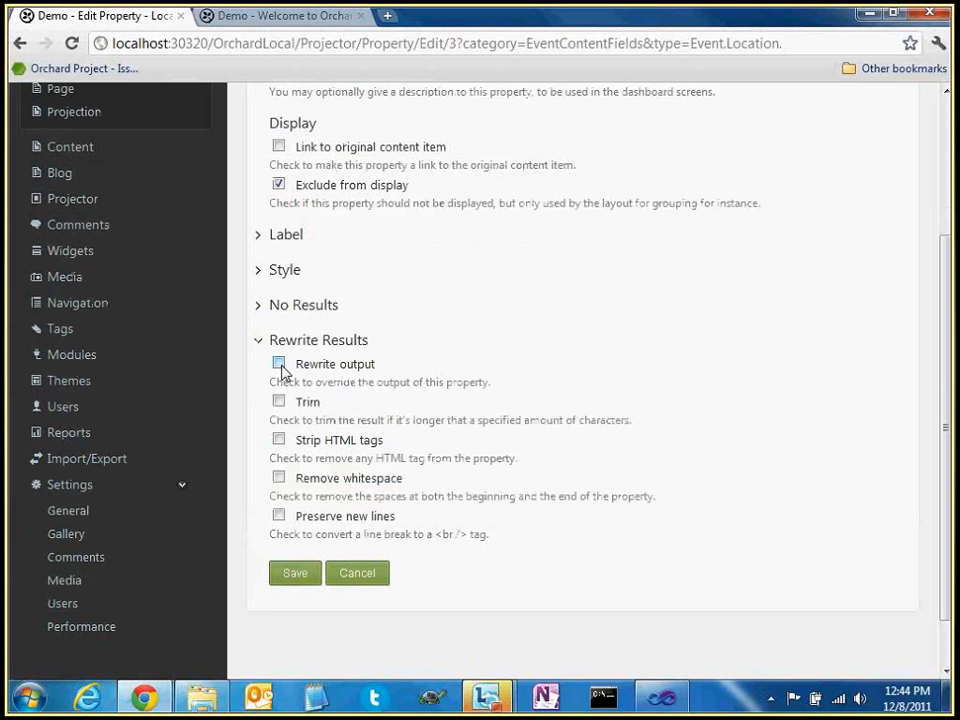
pyautogui.click(278, 401)
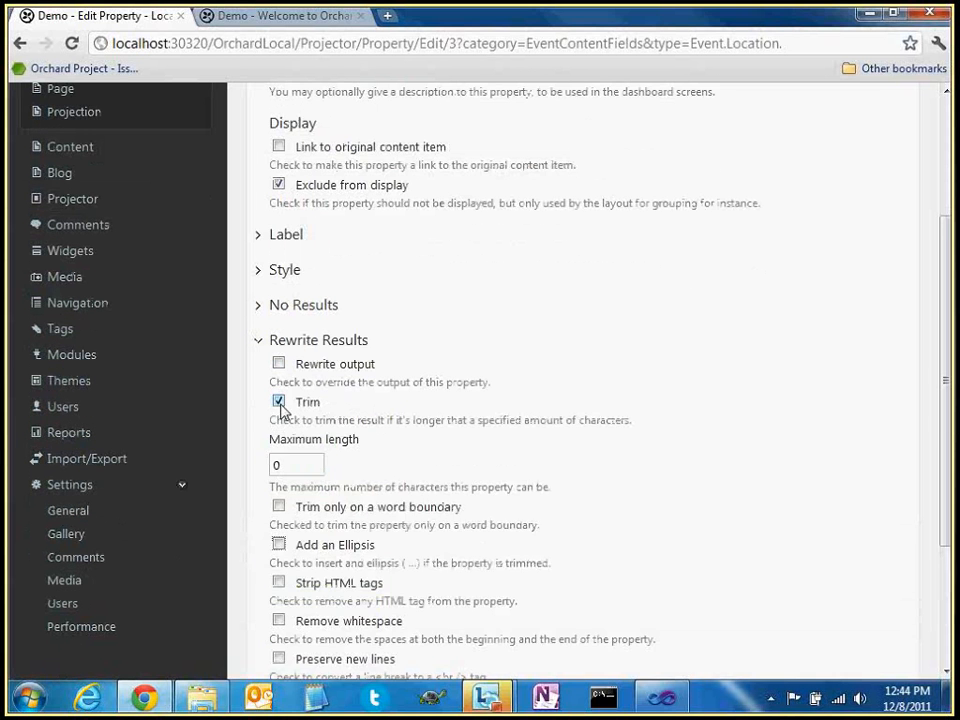
pyautogui.doubleClick(305, 466)
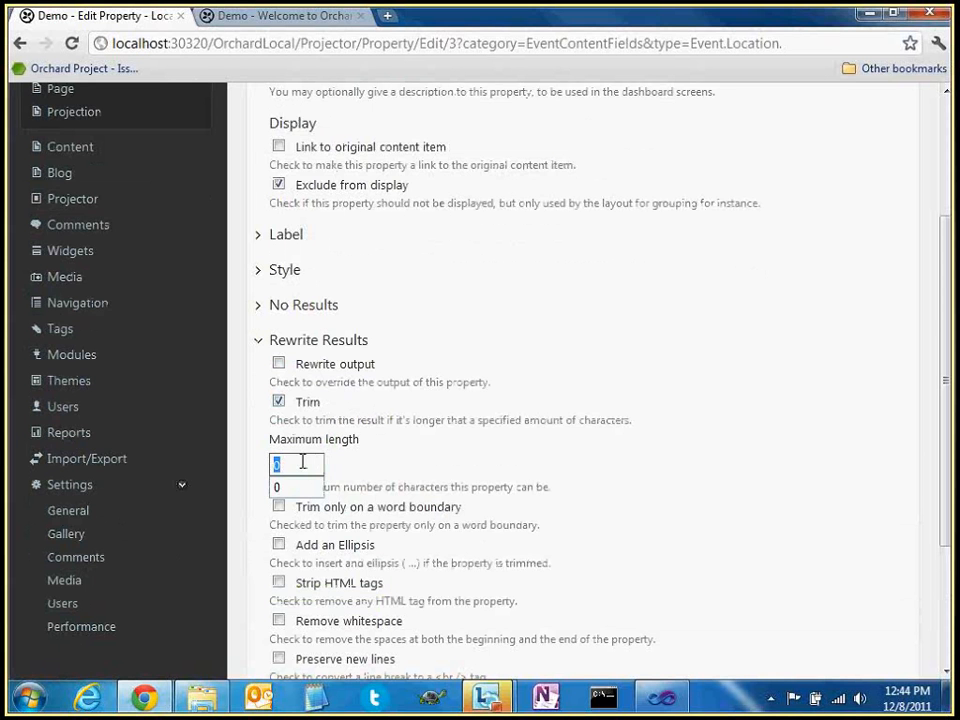
pyautogui.write('1')
pyautogui.scroll(1, 440, 205)
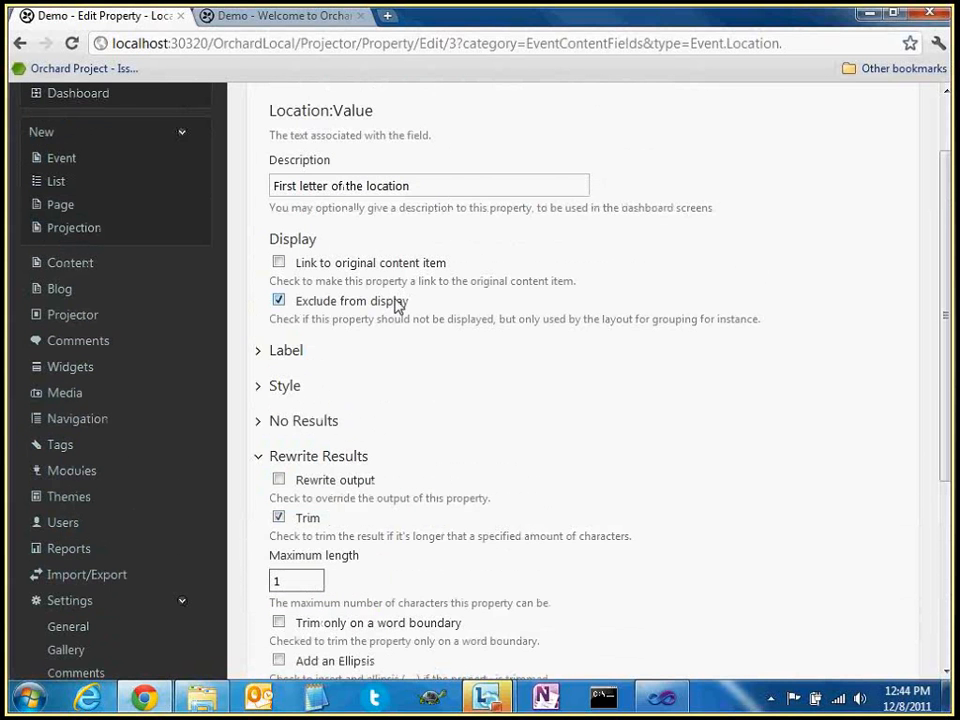
pyautogui.scroll(-1, 430, 335)
pyautogui.scroll(-1, 458, 366)
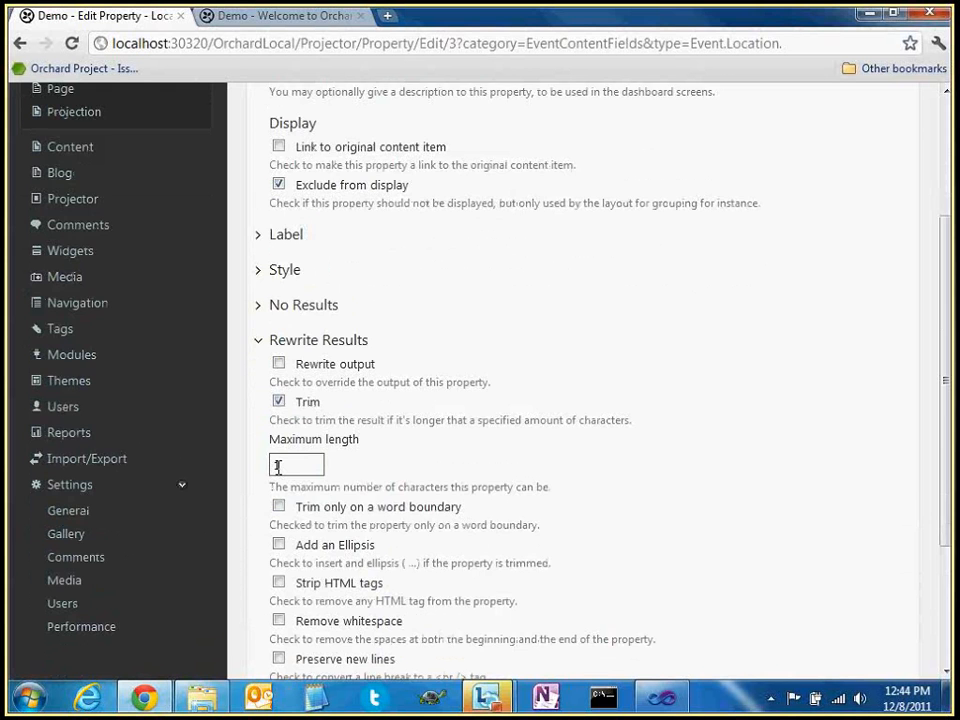
pyautogui.scroll(1, 278, 466)
pyautogui.scroll(-3, 400, 338)
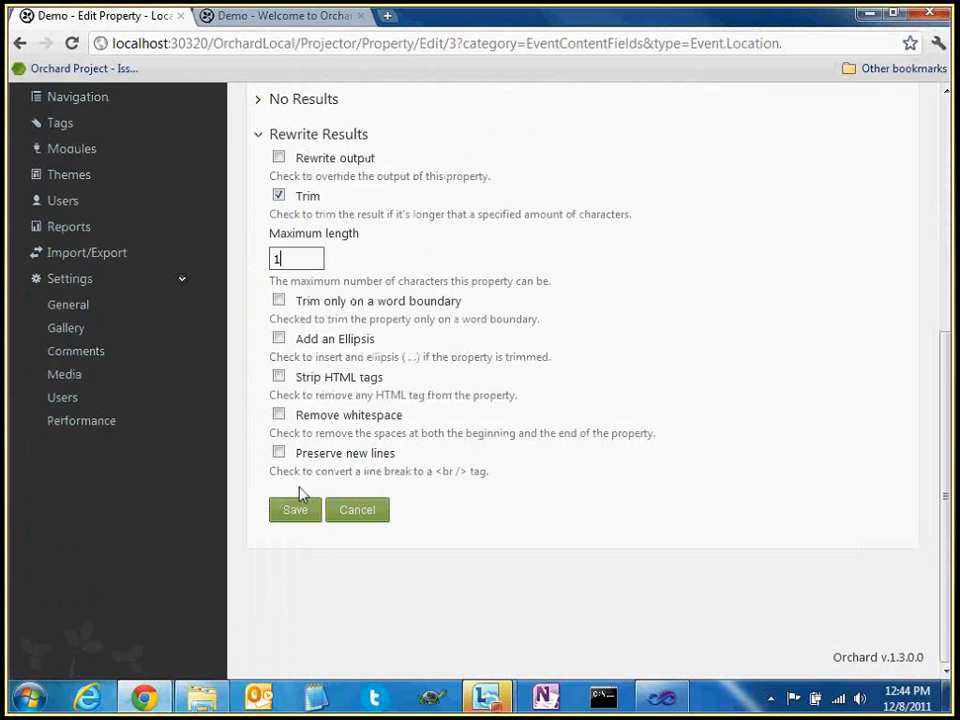
pyautogui.click(300, 510)
# Group the layout by First letter of the location and save it
pyautogui.scroll(-3, 368, 483)
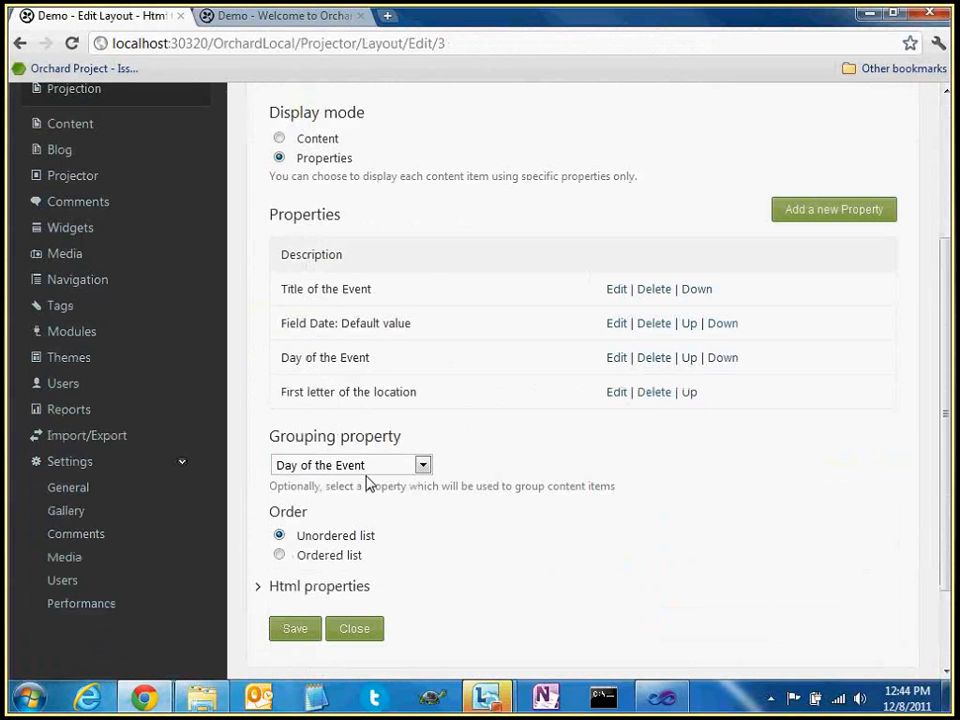
pyautogui.click(370, 465)
pyautogui.click(429, 548)
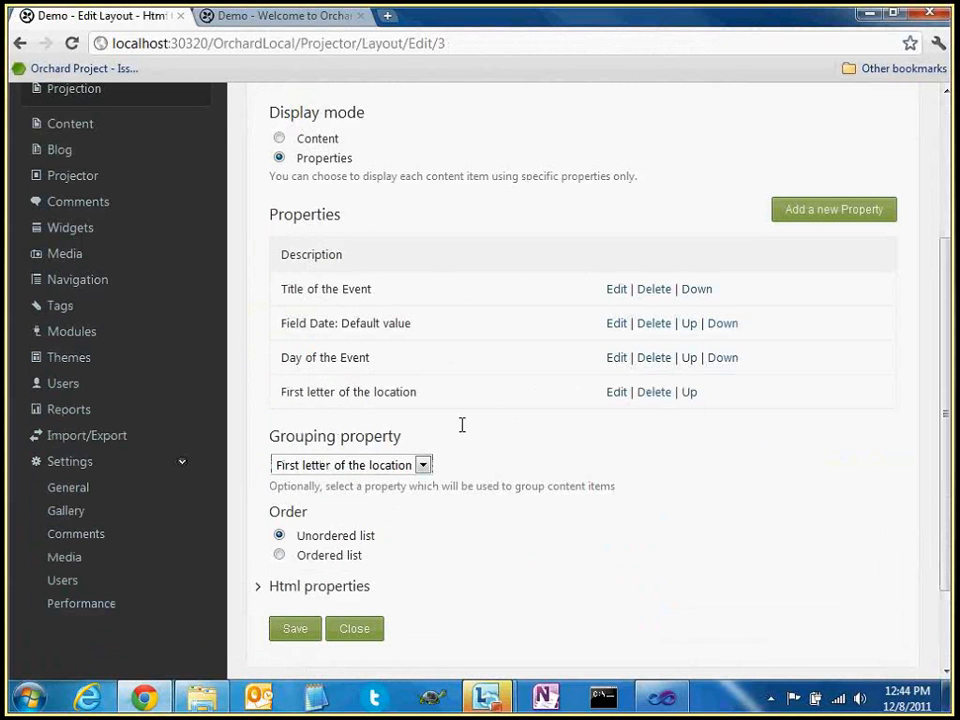
pyautogui.click(295, 628)
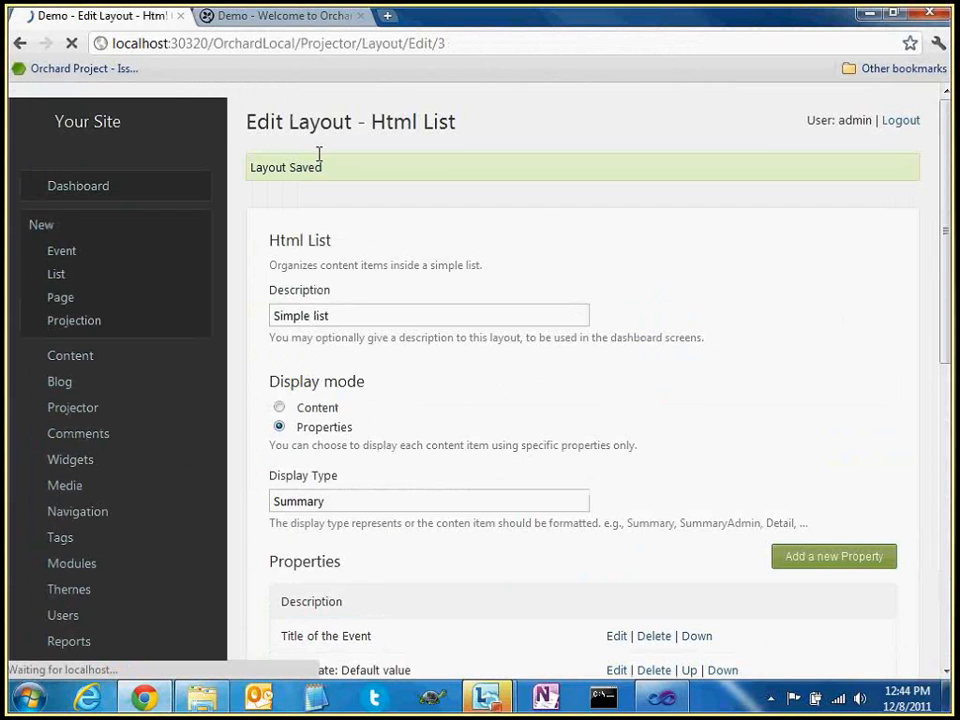
pyautogui.click(311, 16)
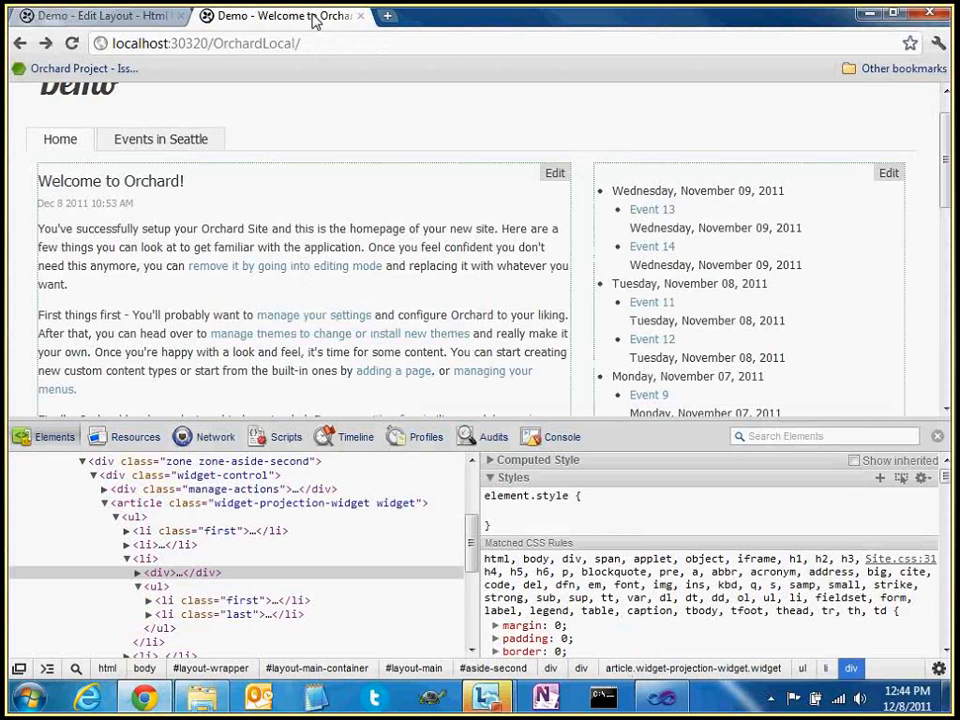
# Reload the home page and inspect the S, N, A and L location-initial group headings
pyautogui.press('F5')
pyautogui.doubleClick(618, 191)
pyautogui.click(642, 192)
pyautogui.scroll(-1, 664, 202)
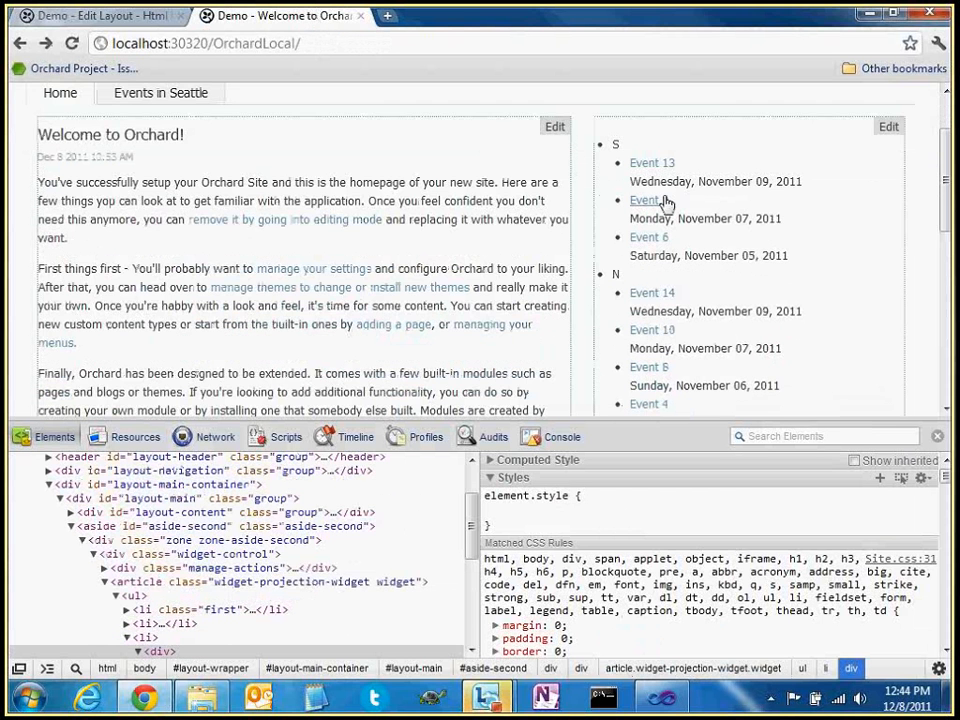
pyautogui.scroll(-1, 664, 202)
pyautogui.doubleClick(618, 251)
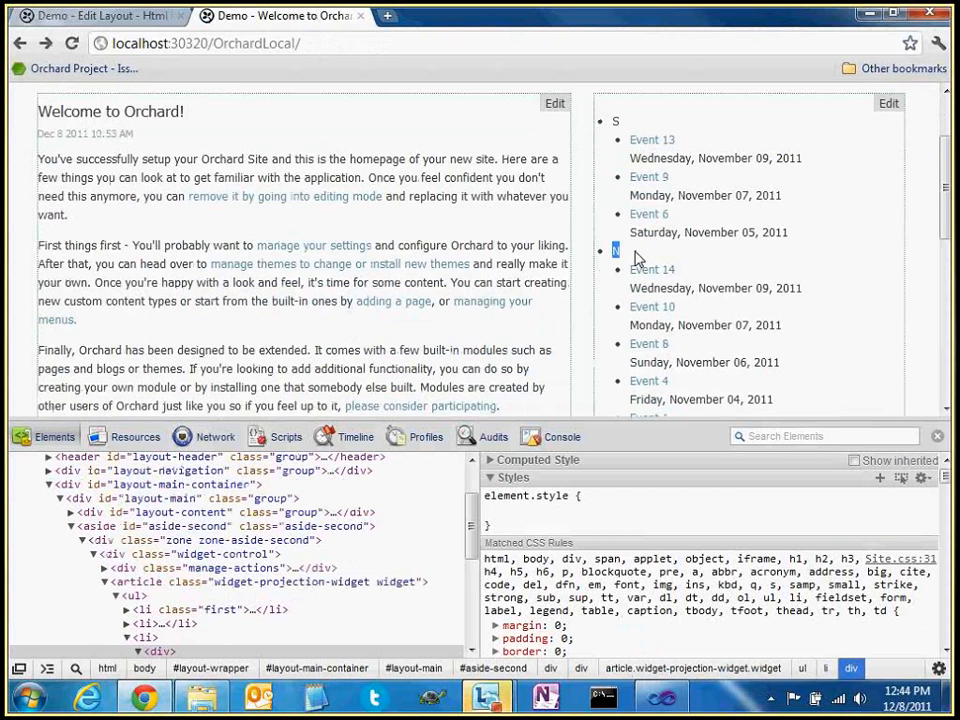
pyautogui.scroll(-3, 636, 258)
pyautogui.doubleClick(616, 268)
pyautogui.click(681, 306)
pyautogui.scroll(-1, 670, 314)
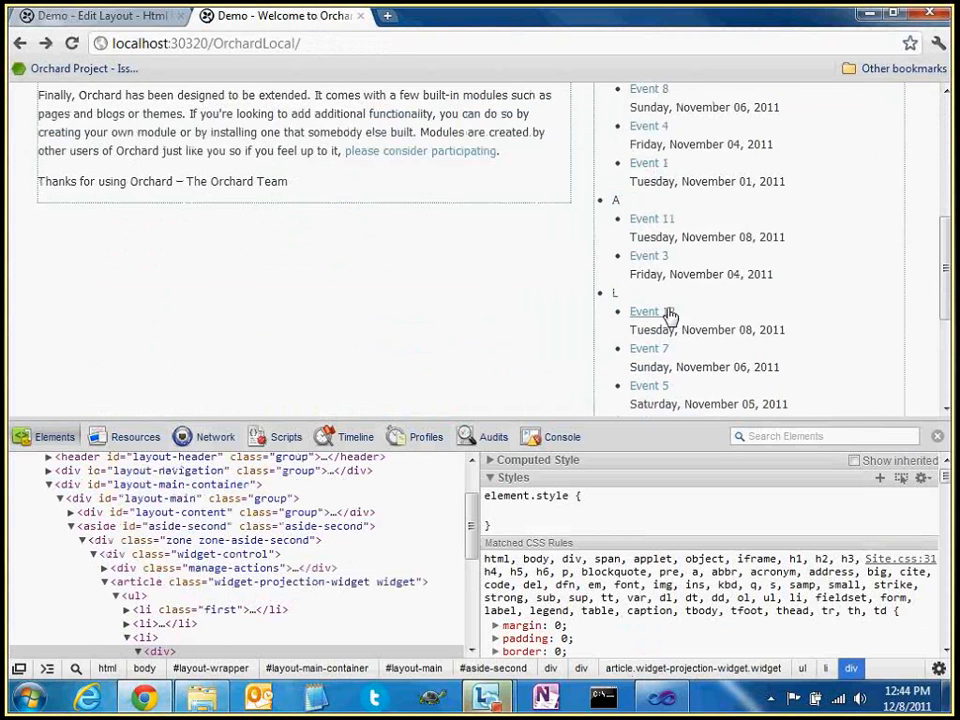
pyautogui.doubleClick(615, 292)
pyautogui.scroll(-3, 669, 300)
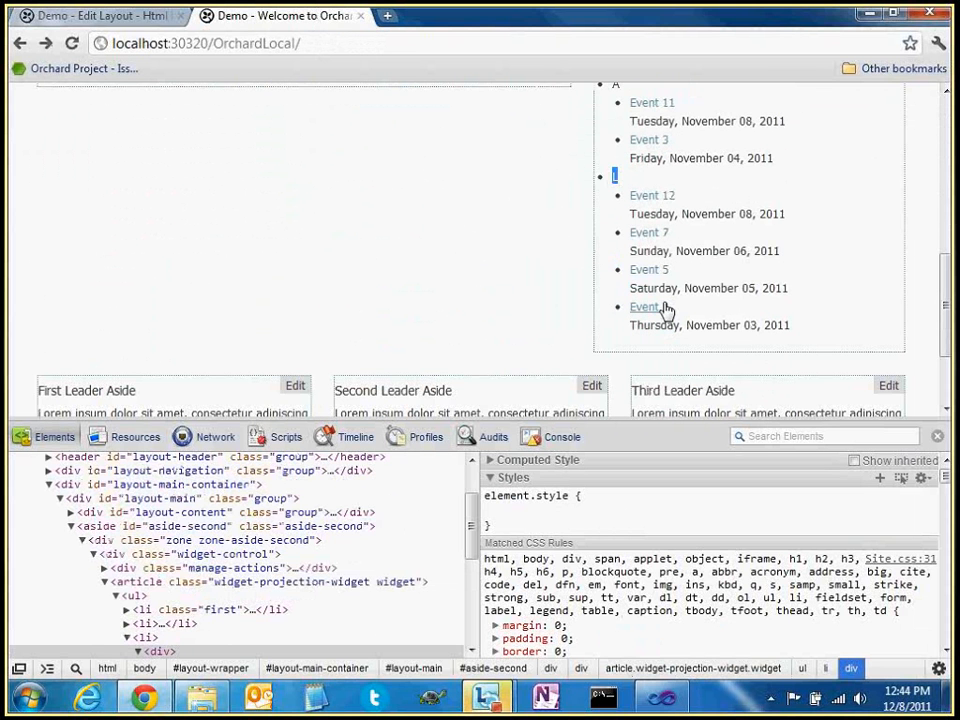
# Scroll back through the event list and re-examine the S and N groups
pyautogui.scroll(8, 672, 285)
pyautogui.scroll(2, 634, 246)
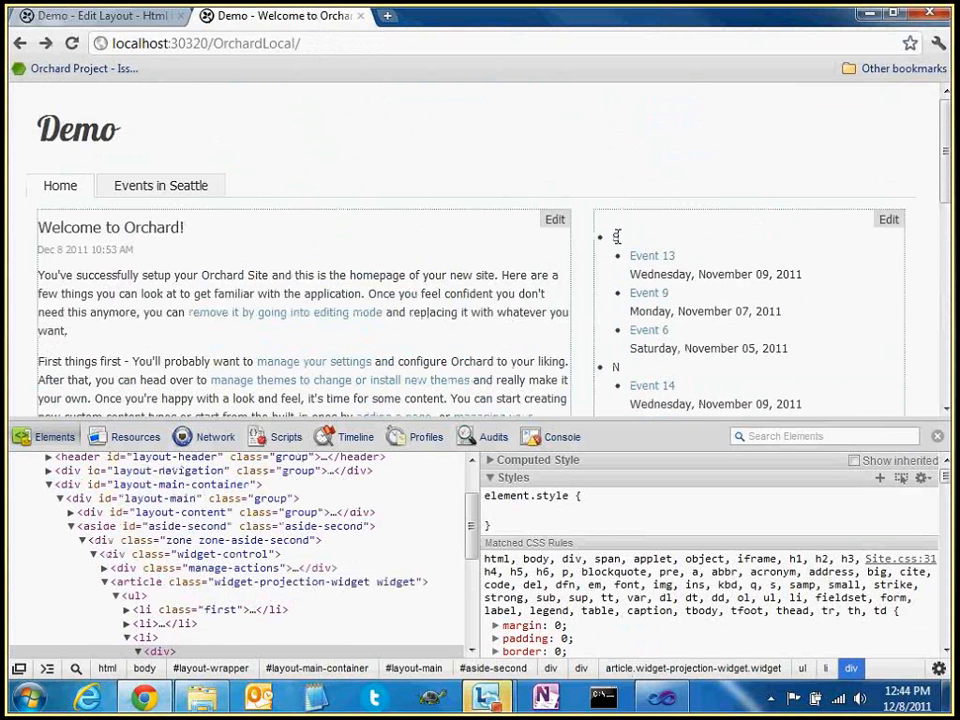
pyautogui.scroll(-2, 675, 257)
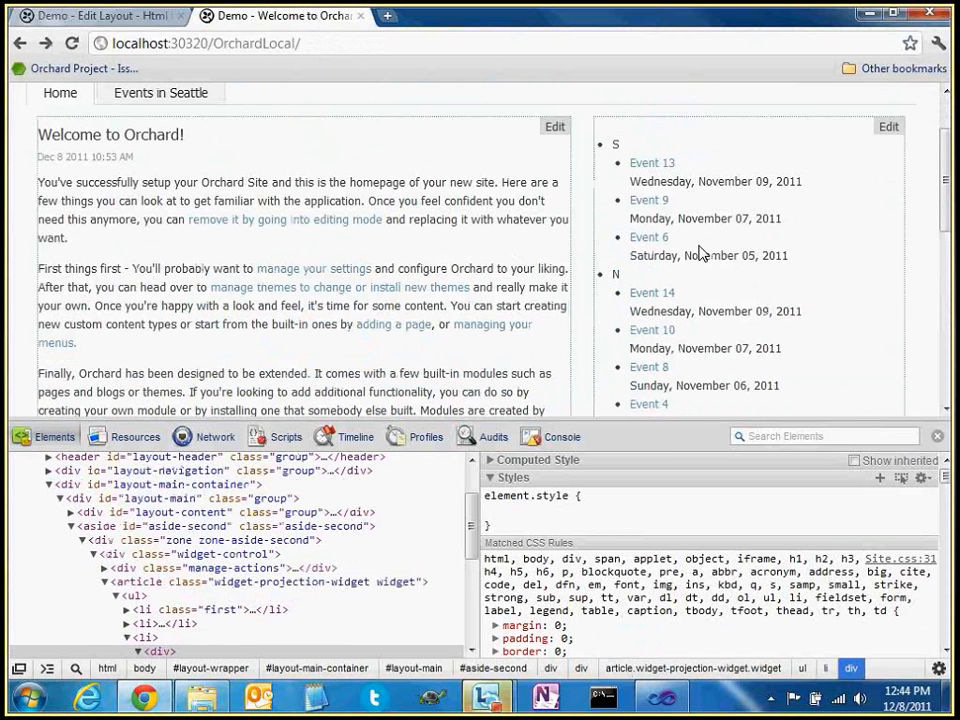
pyautogui.scroll(-1, 700, 253)
pyautogui.doubleClick(618, 121)
pyautogui.doubleClick(655, 254)
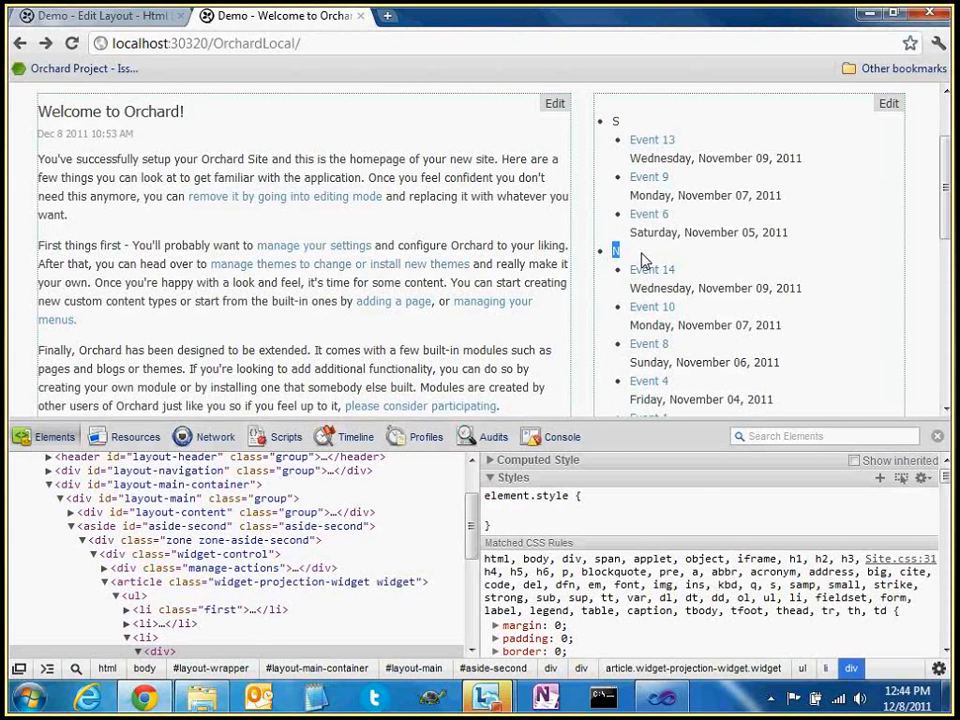
pyautogui.doubleClick(617, 121)
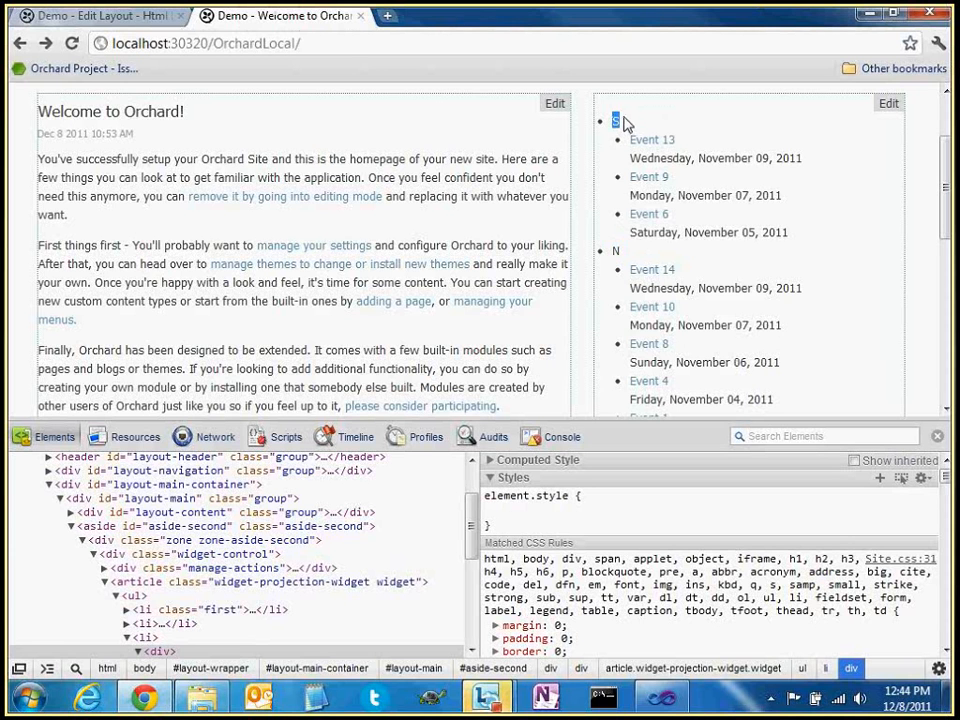
pyautogui.click(616, 121)
pyautogui.scroll(-3, 703, 185)
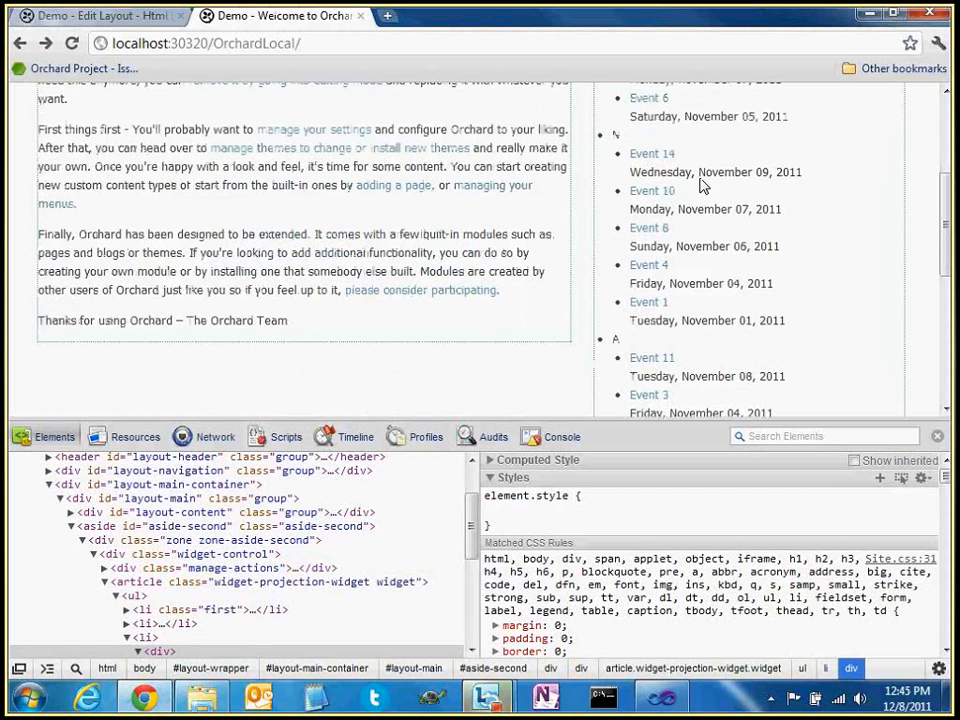
pyautogui.scroll(-1, 701, 184)
pyautogui.moveTo(583, 421); pyautogui.dragTo(583, 443)
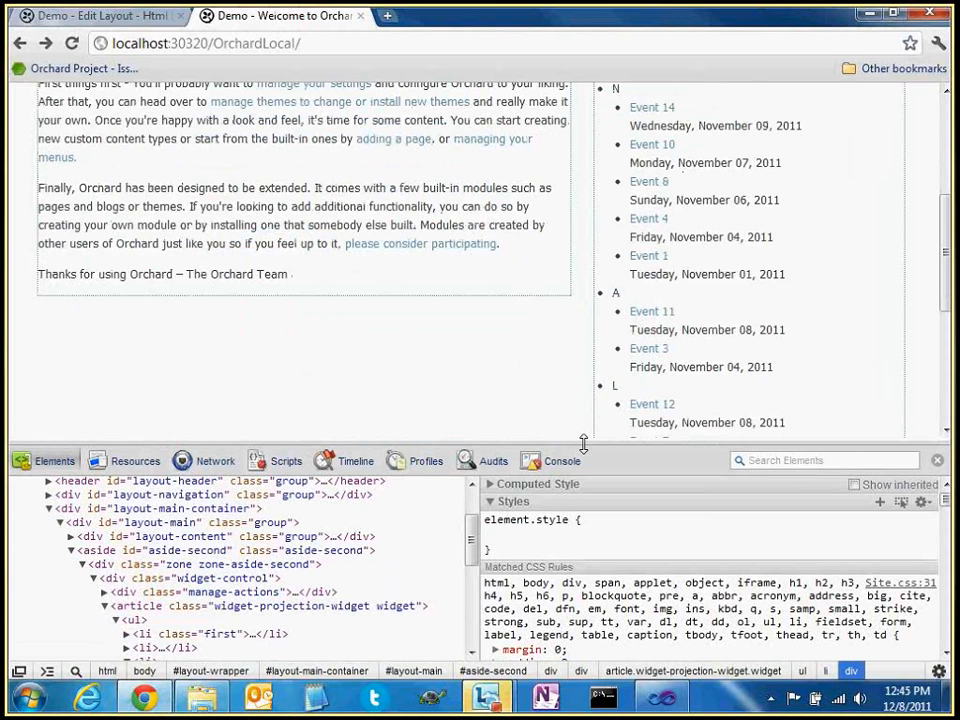
pyautogui.scroll(-2, 799, 364)
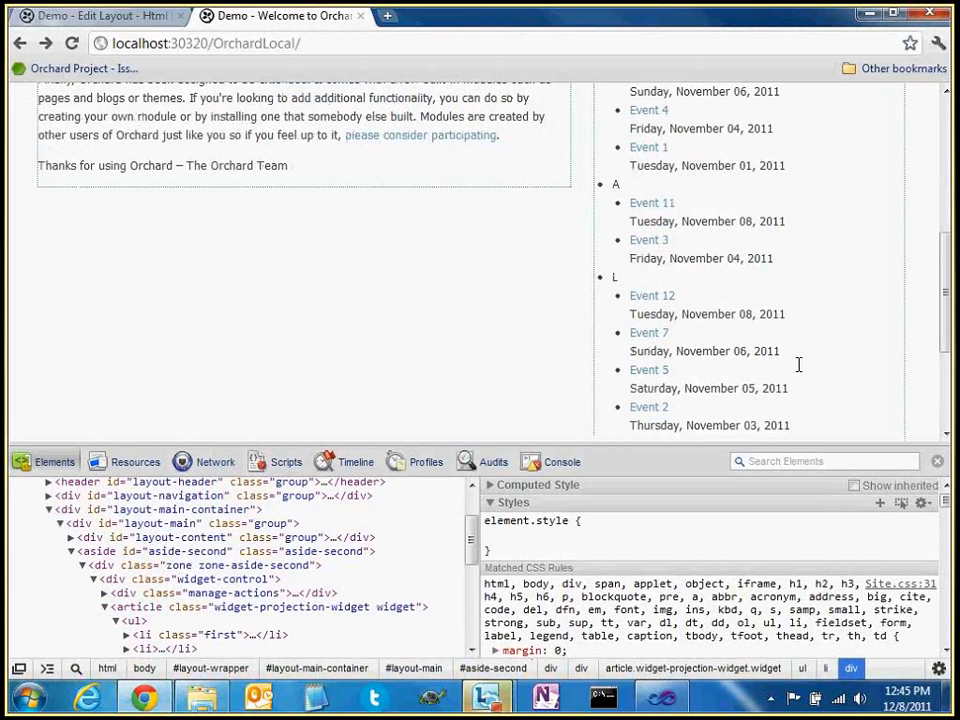
pyautogui.scroll(4, 799, 364)
# Review the Html List layout editor's property-based display description, then go to Content
pyautogui.click(122, 17)
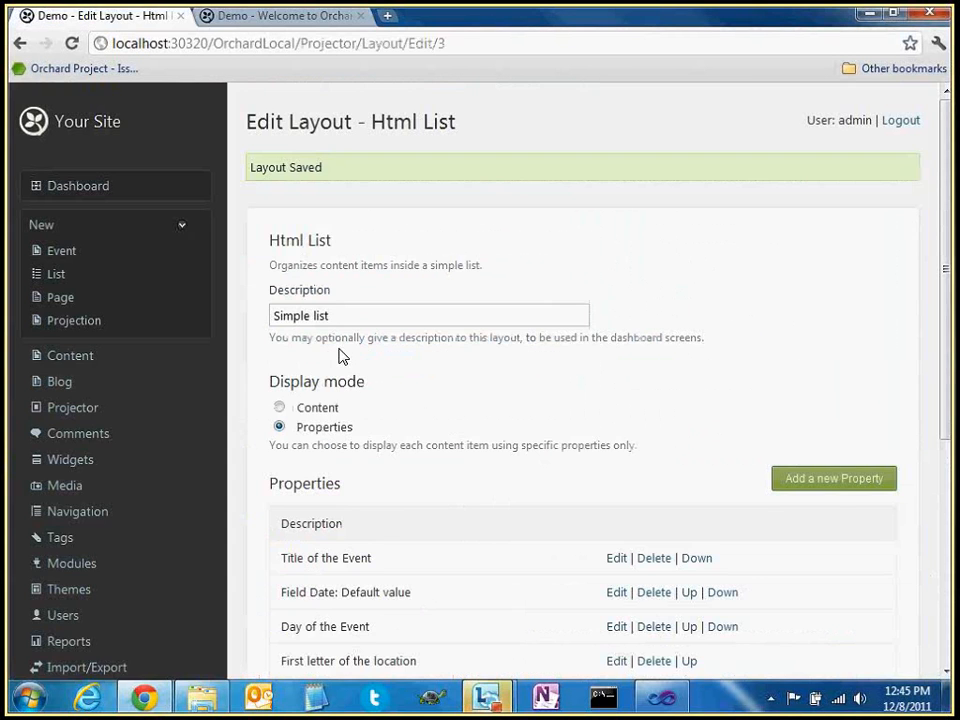
pyautogui.scroll(-3, 495, 444)
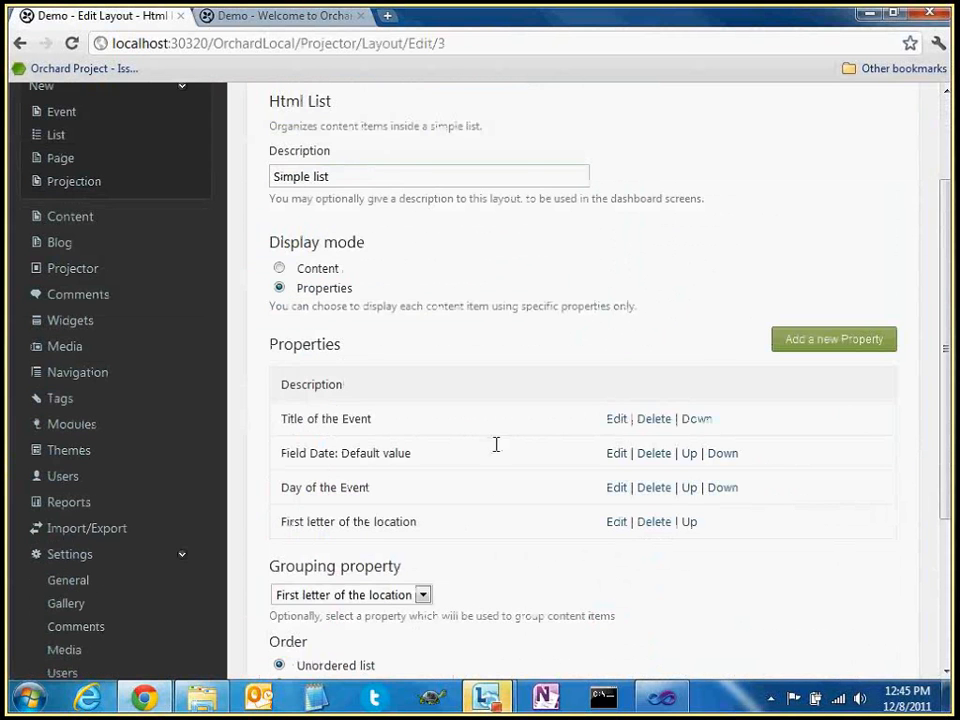
pyautogui.scroll(-3, 490, 454)
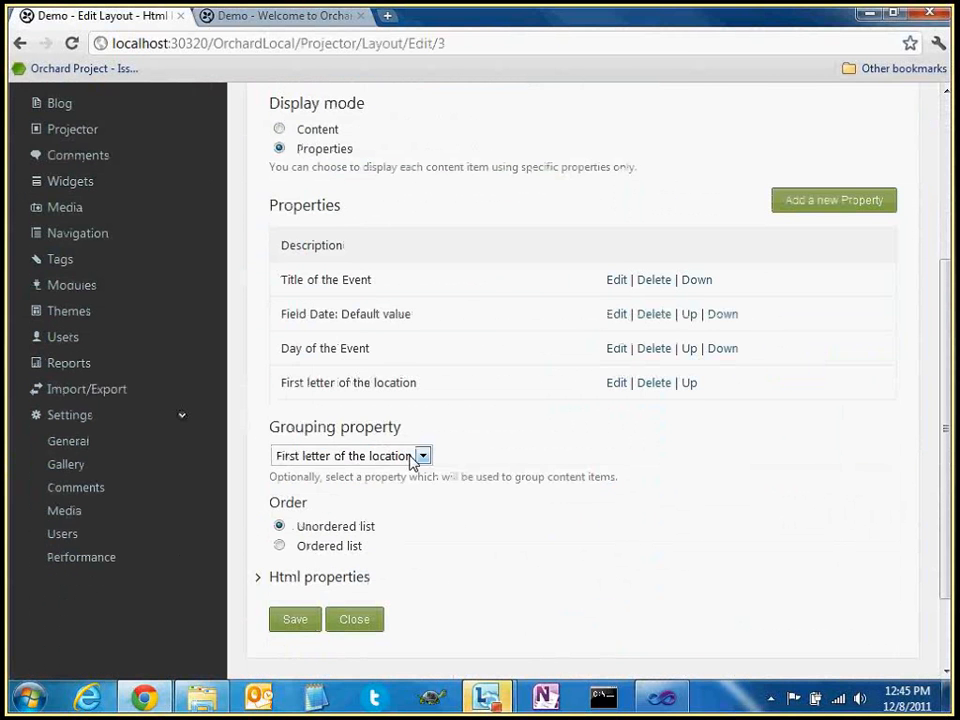
pyautogui.scroll(2, 450, 265)
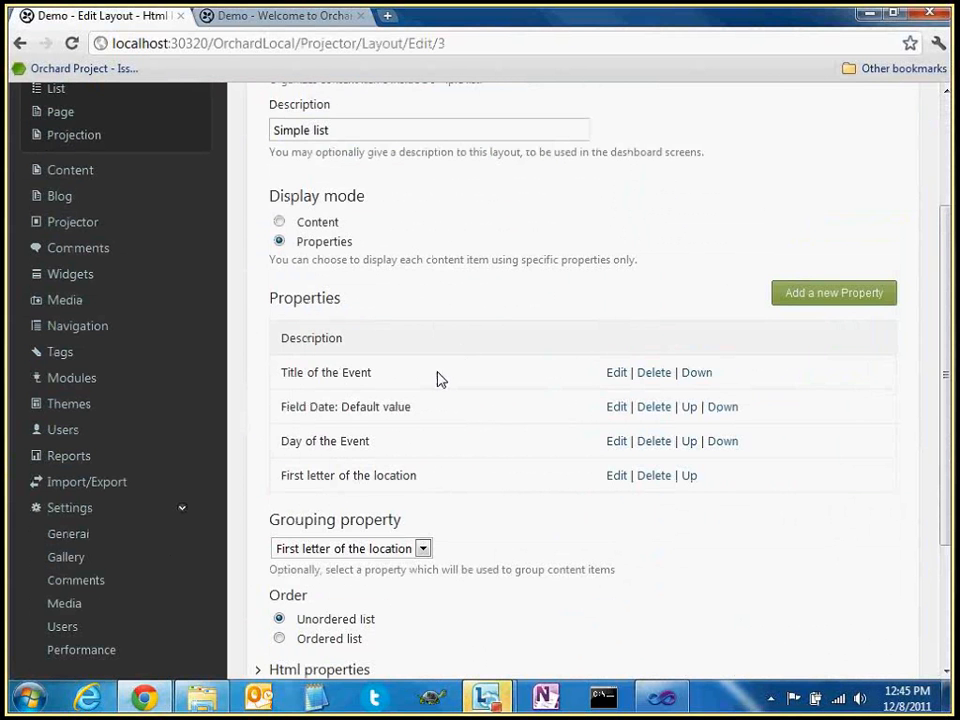
pyautogui.scroll(-3, 400, 440)
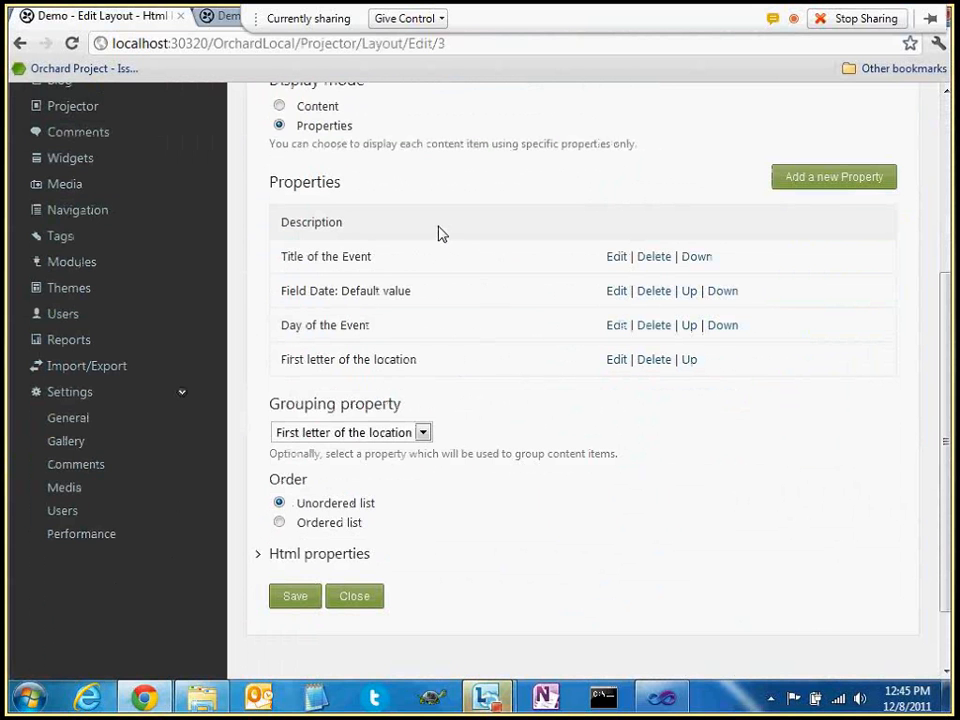
pyautogui.scroll(1, 462, 363)
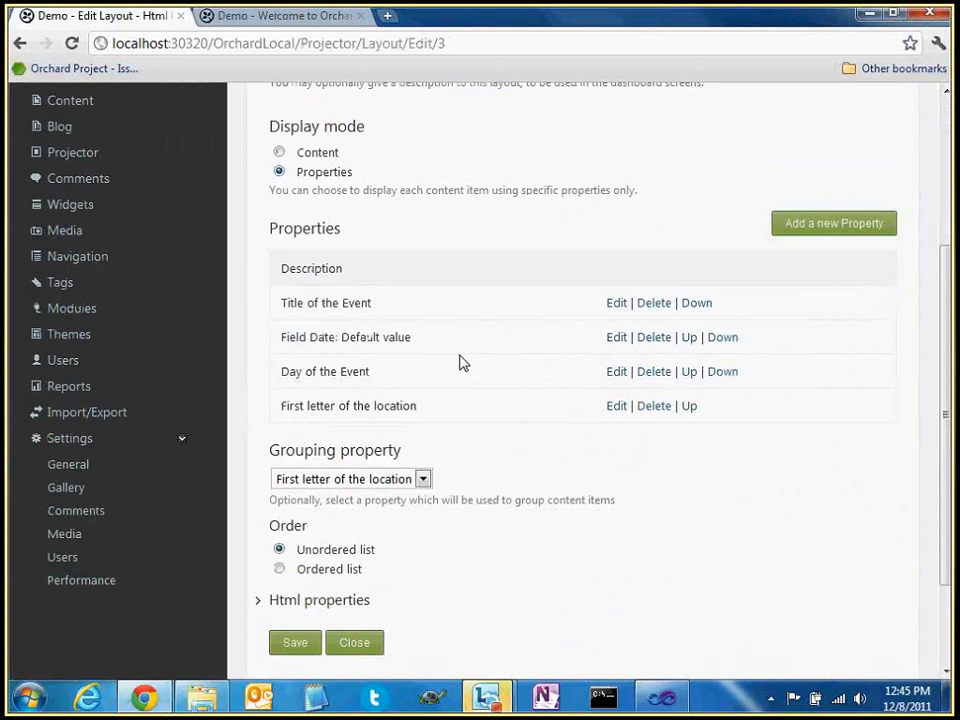
pyautogui.scroll(2, 470, 368)
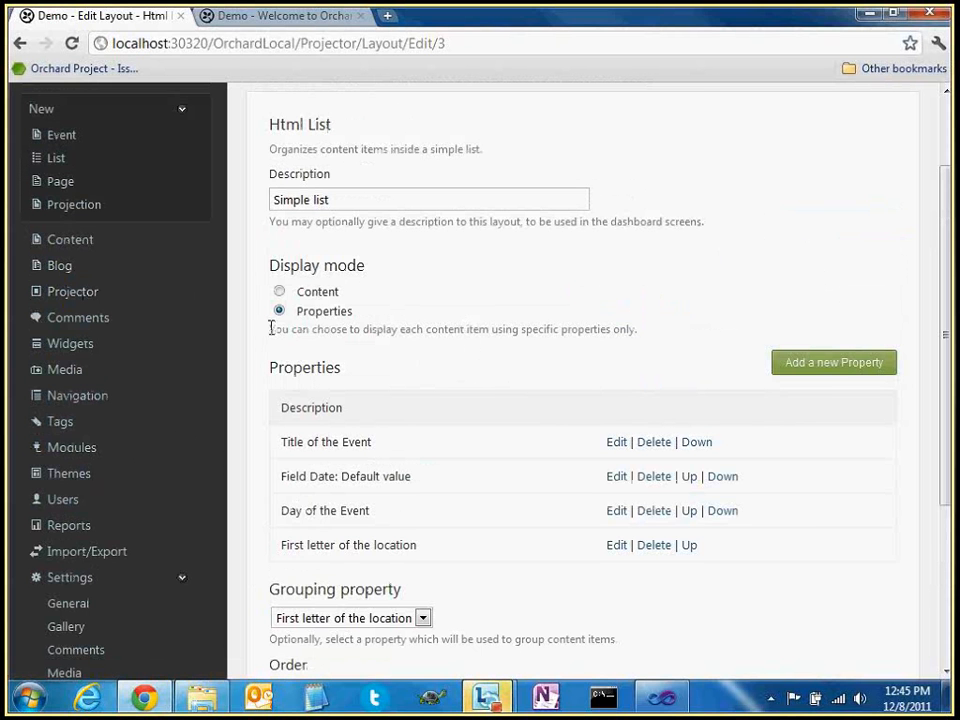
pyautogui.moveTo(270, 330); pyautogui.dragTo(630, 333)
pyautogui.click(625, 332)
pyautogui.click(66, 242)
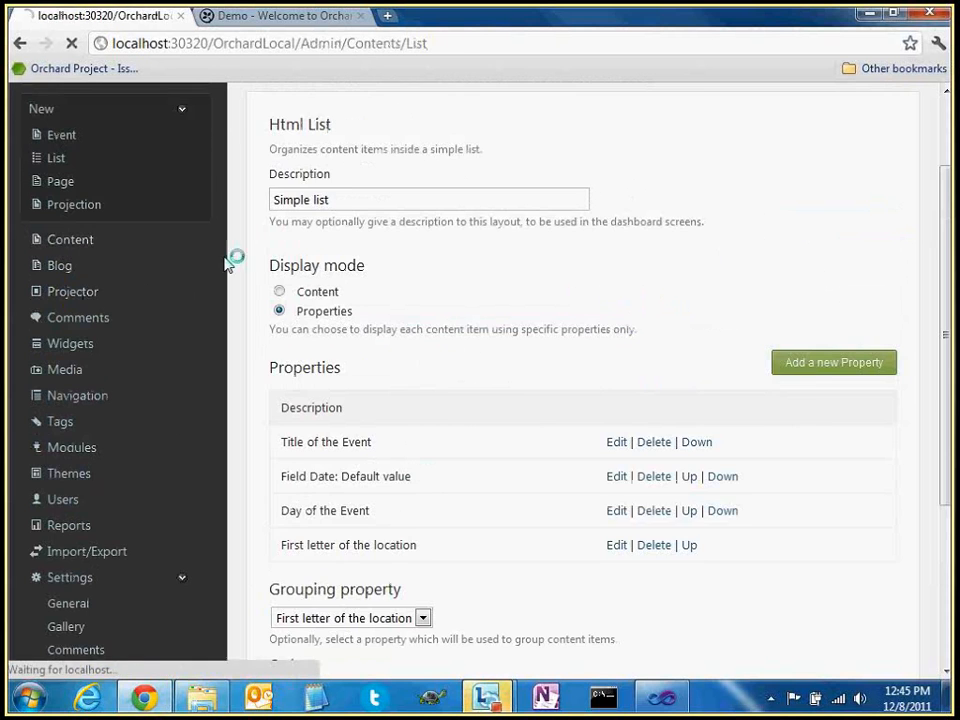
# Edit the Event content type and start adding a new Boolean Field
pyautogui.click(446, 186)
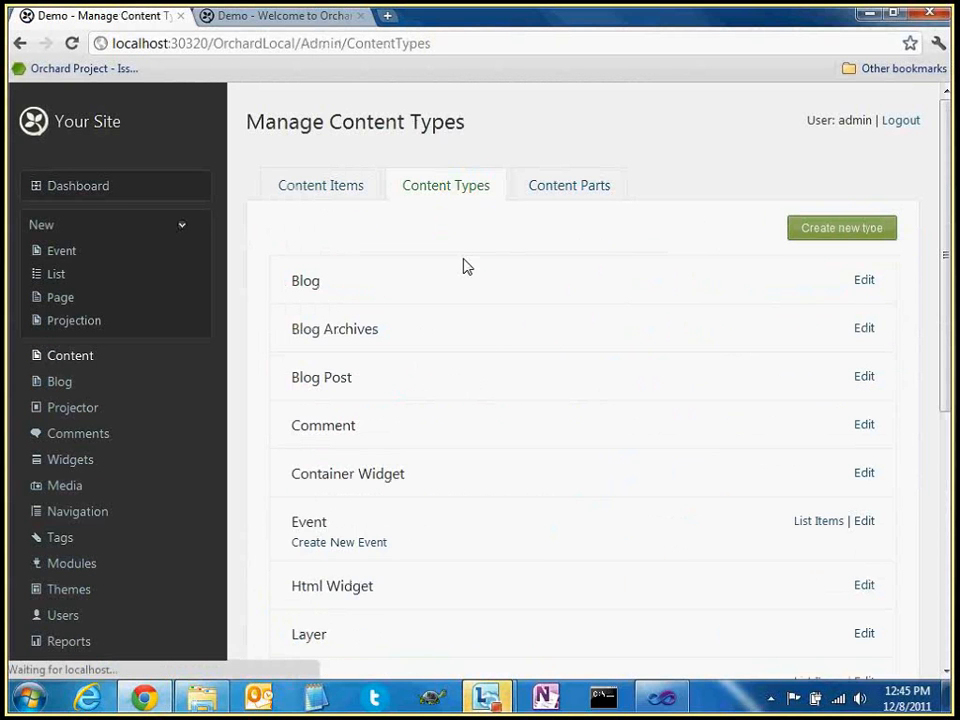
pyautogui.scroll(-2, 465, 268)
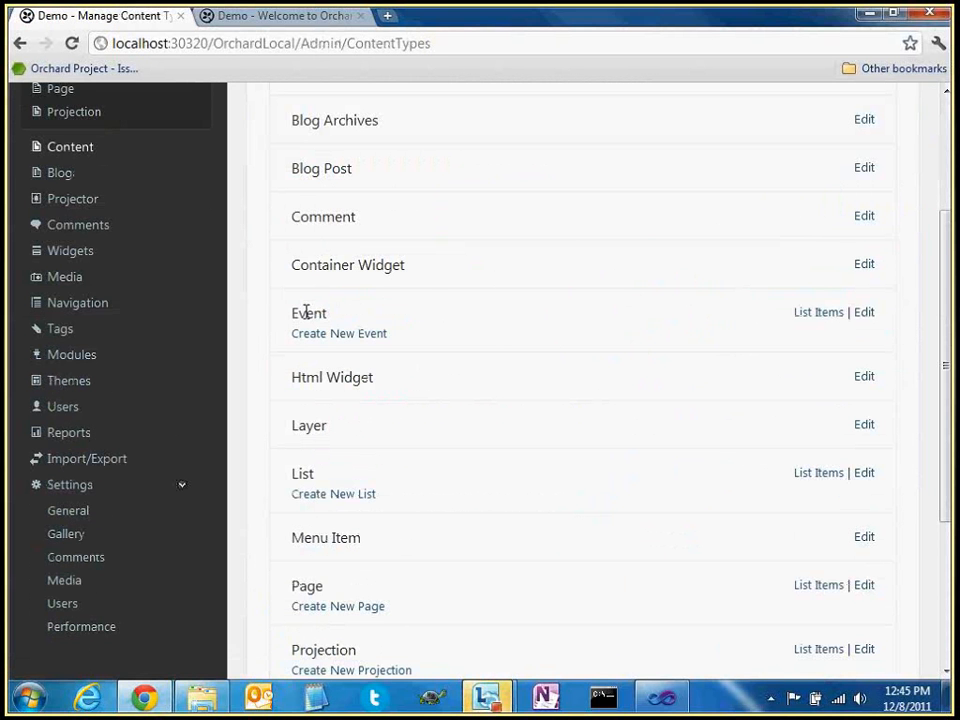
pyautogui.click(865, 315)
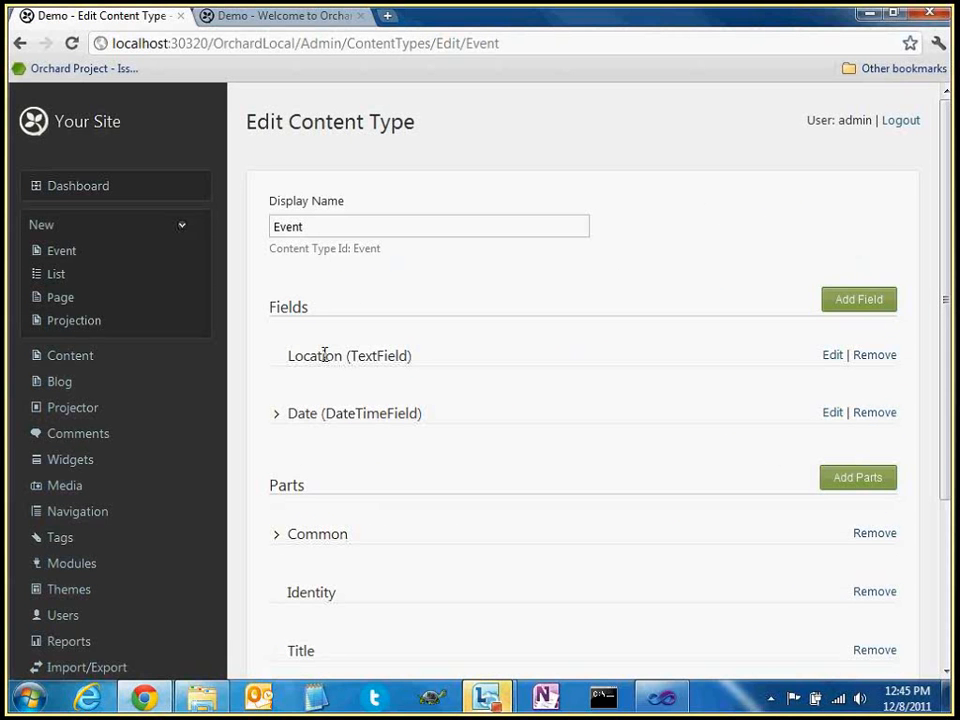
pyautogui.click(859, 299)
pyautogui.click(384, 376)
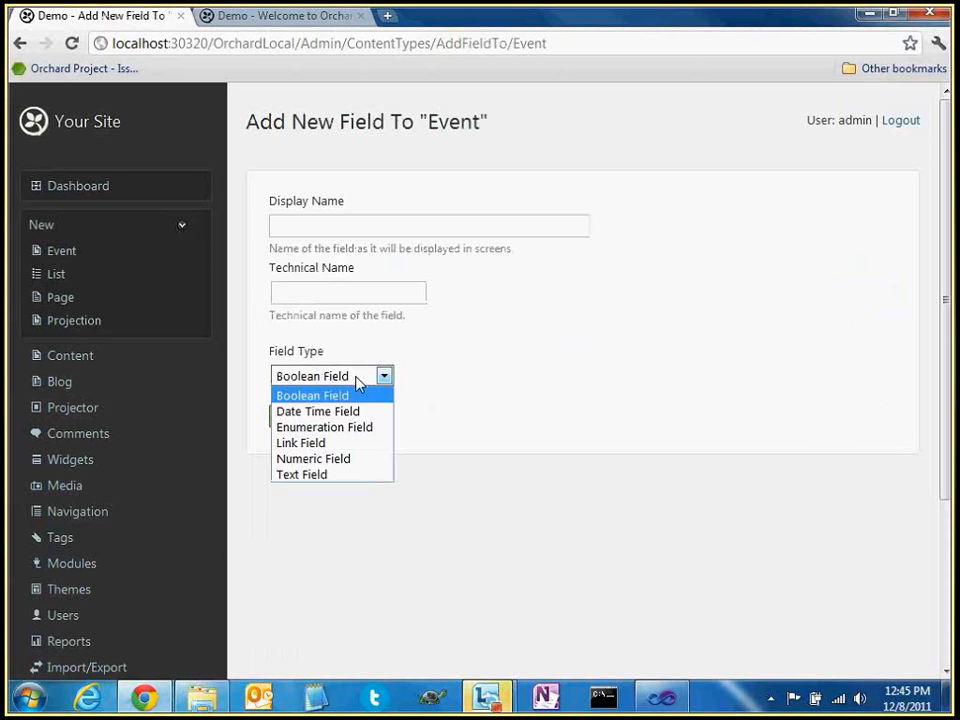
pyautogui.click(313, 223)
# Name the Boolean field 'On Home Page' and save it
pyautogui.click(313, 223)
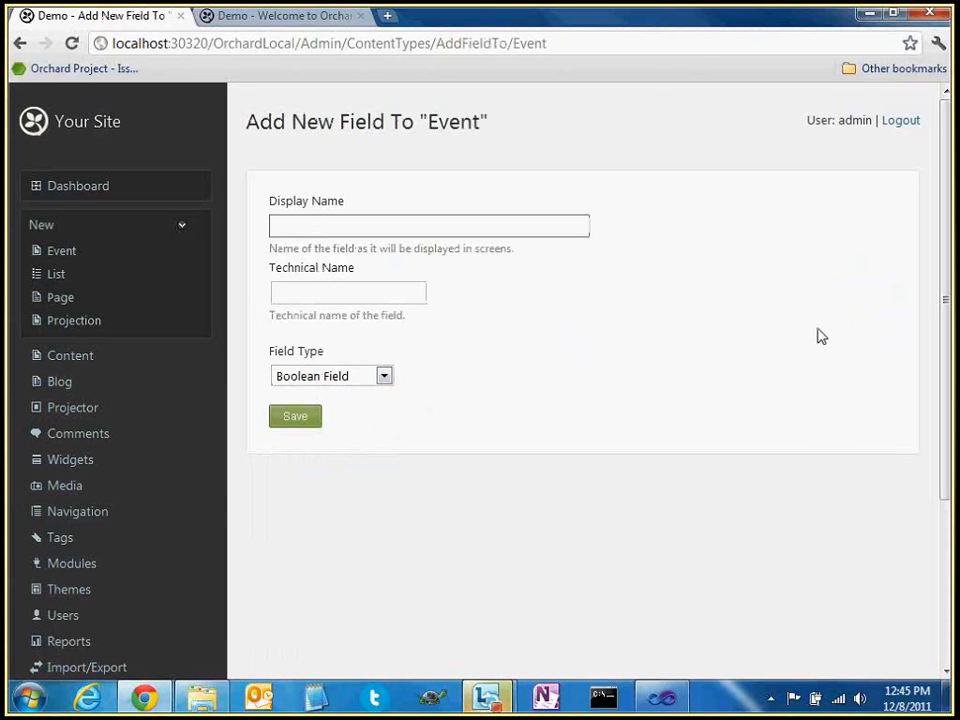
pyautogui.write('Public')
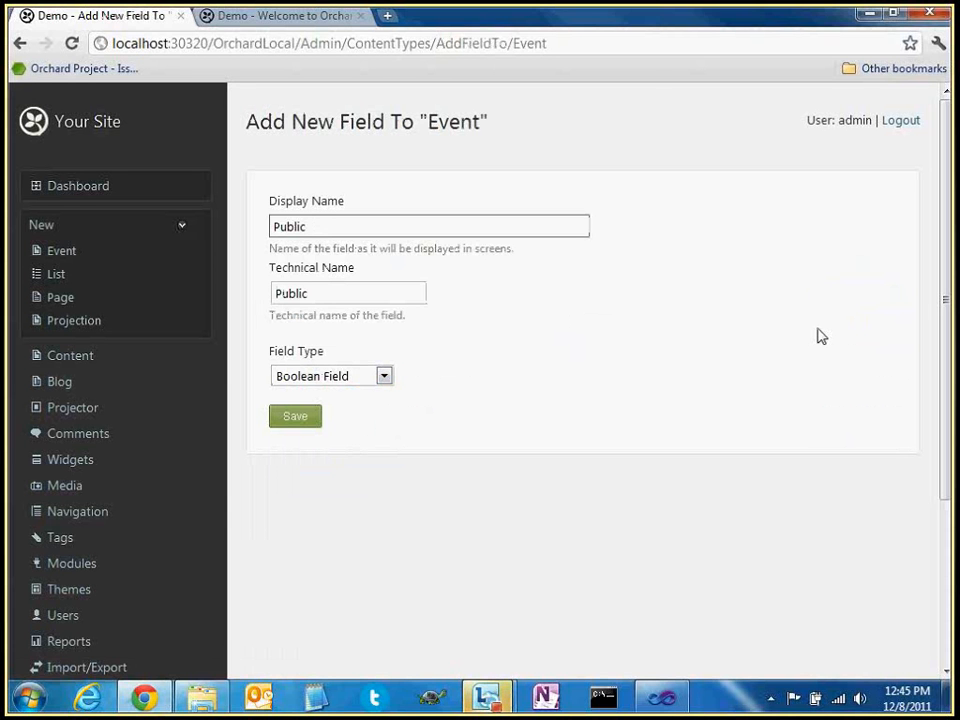
pyautogui.doubleClick(510, 223)
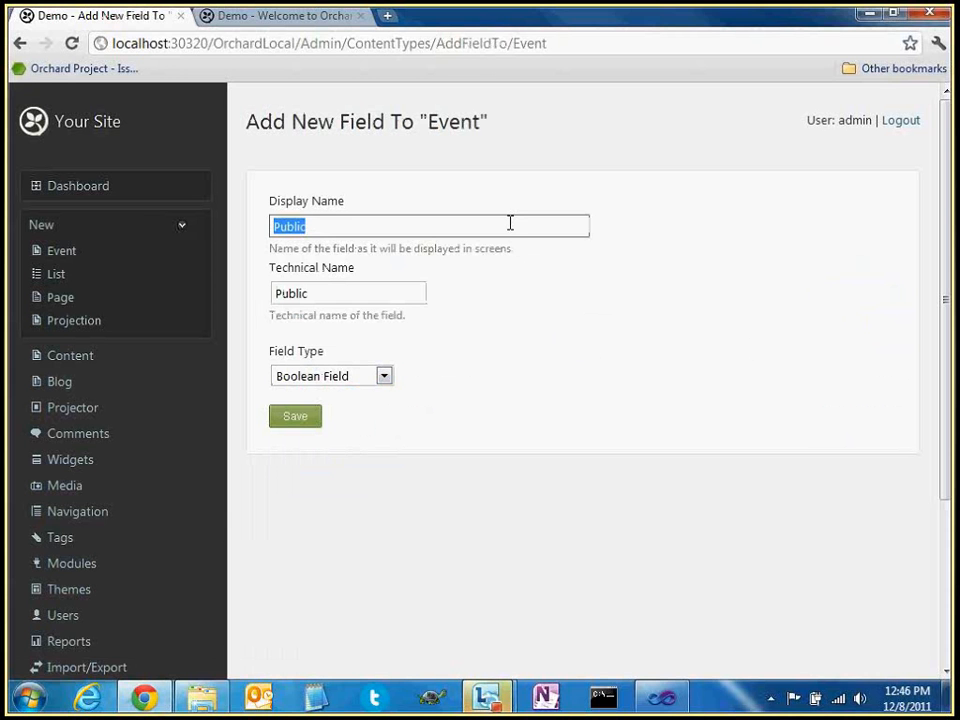
pyautogui.write('On HomeP')
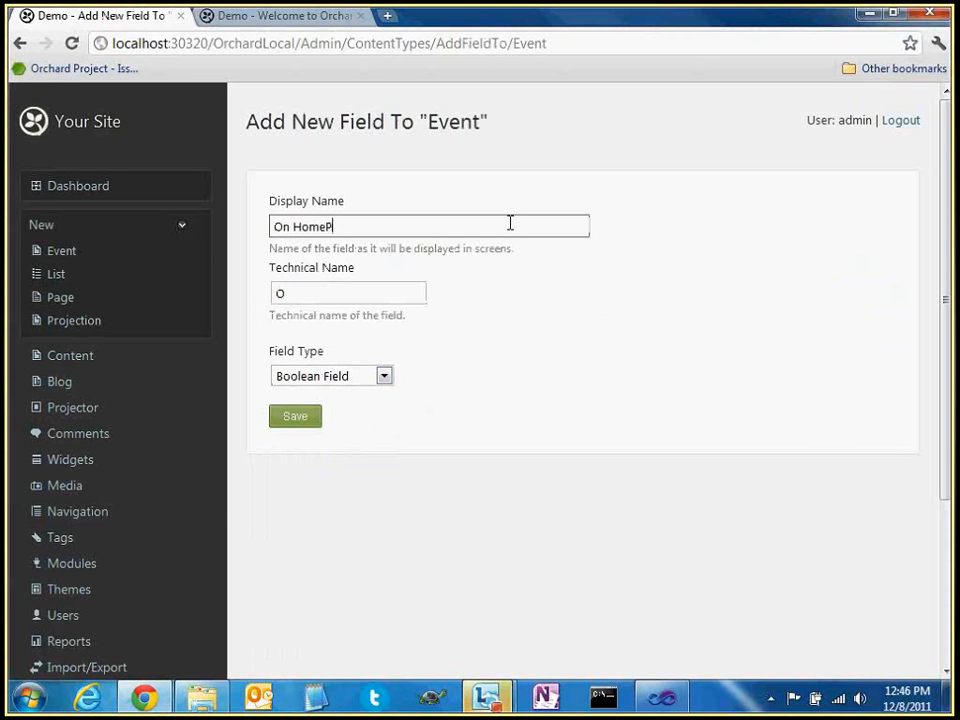
pyautogui.press('BackSpace')
pyautogui.write('Page')
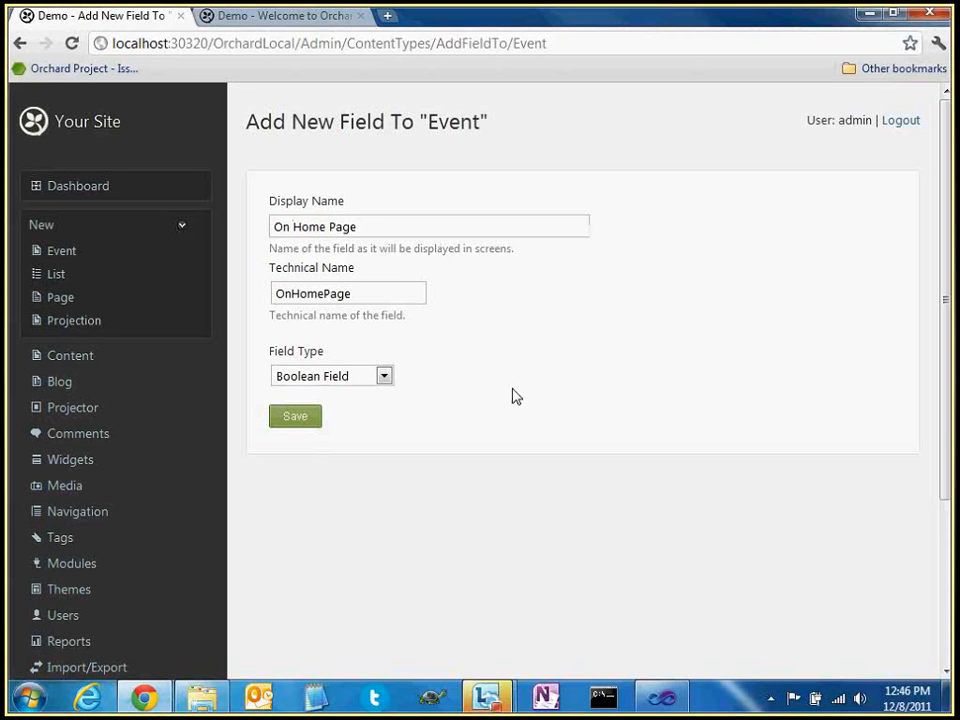
pyautogui.click(300, 420)
# Give the On Home Page field the help text 'Please check of you want this event on the home page'
pyautogui.click(275, 417)
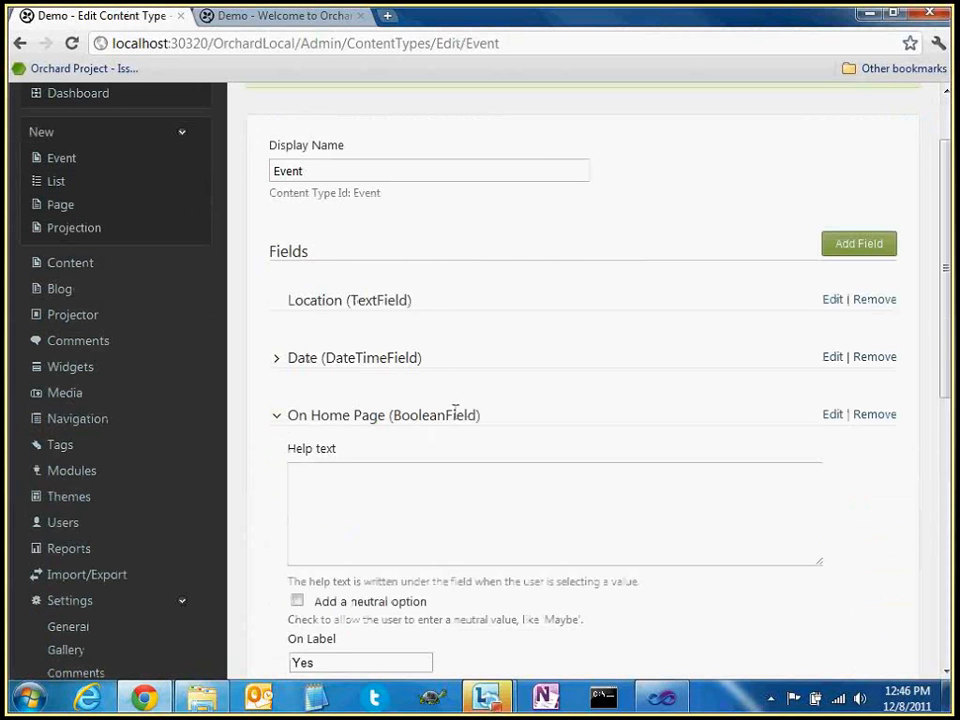
pyautogui.scroll(-1, 470, 420)
pyautogui.scroll(-1, 491, 431)
pyautogui.click(388, 315)
pyautogui.write('Pelas')
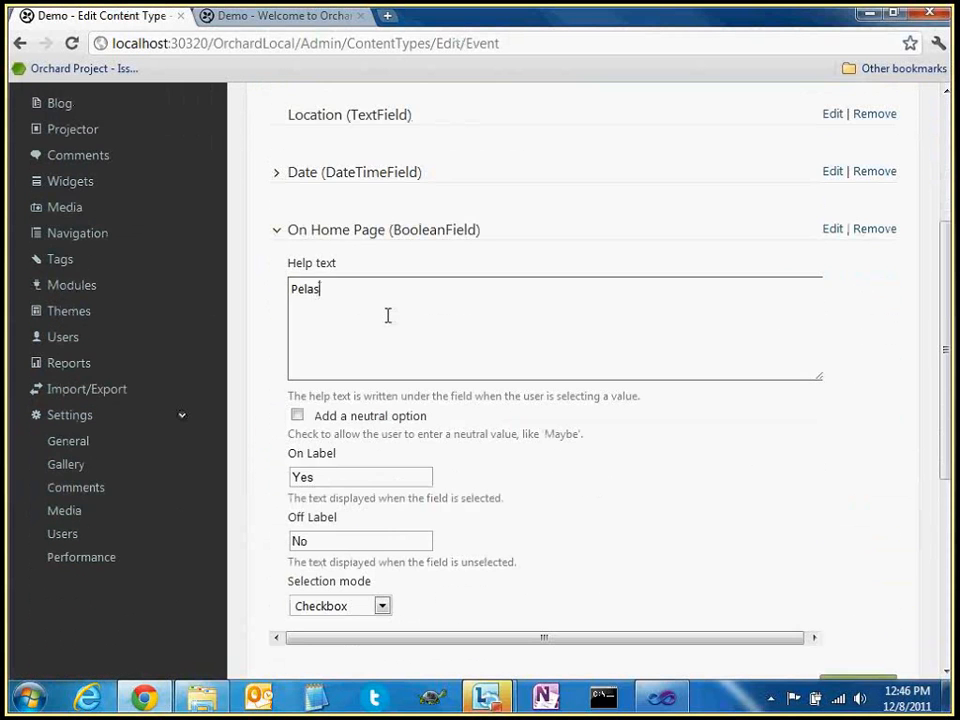
pyautogui.write('e c')
pyautogui.hotkey('shift', 'Left')
pyautogui.hotkey('ctrl', 'shift', 'Left')
pyautogui.write('Please check of you want this eve')
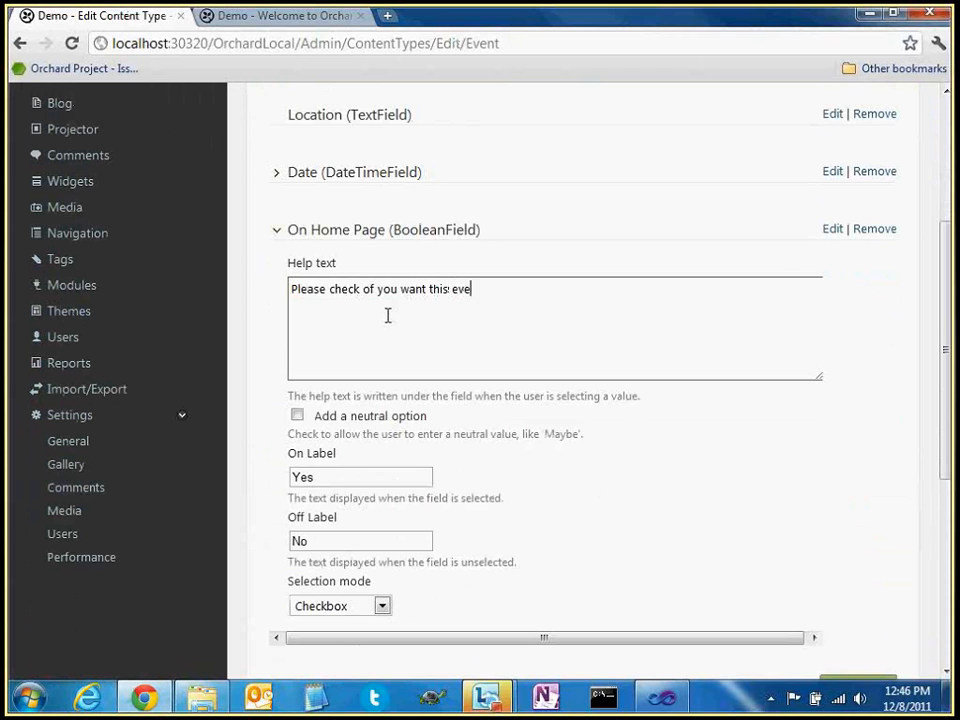
pyautogui.write('nt on the home page')
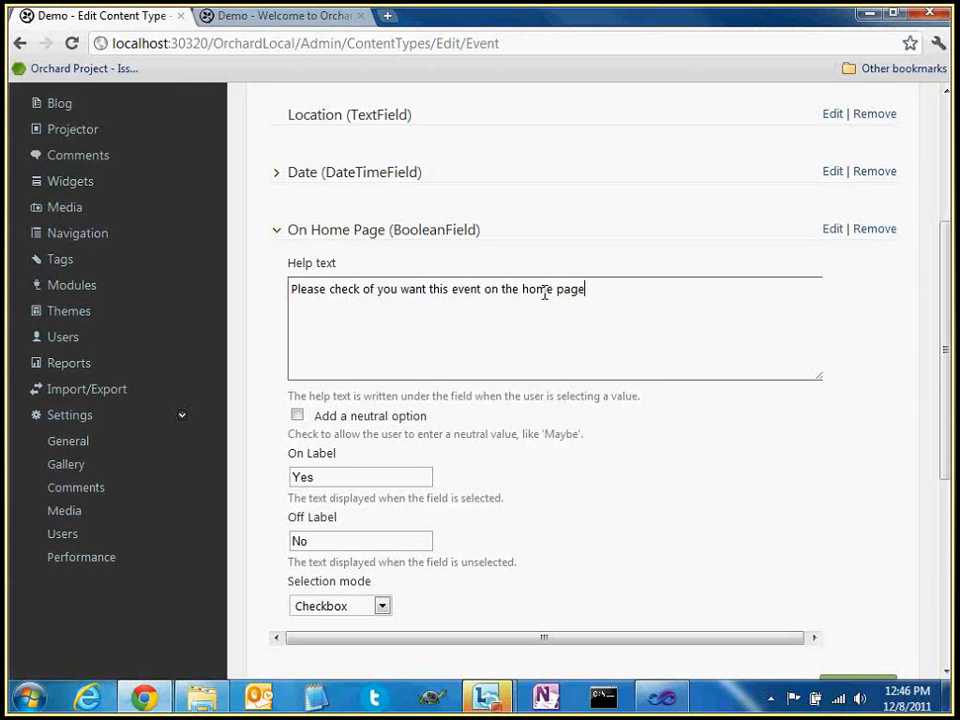
pyautogui.moveTo(598, 288); pyautogui.dragTo(483, 292)
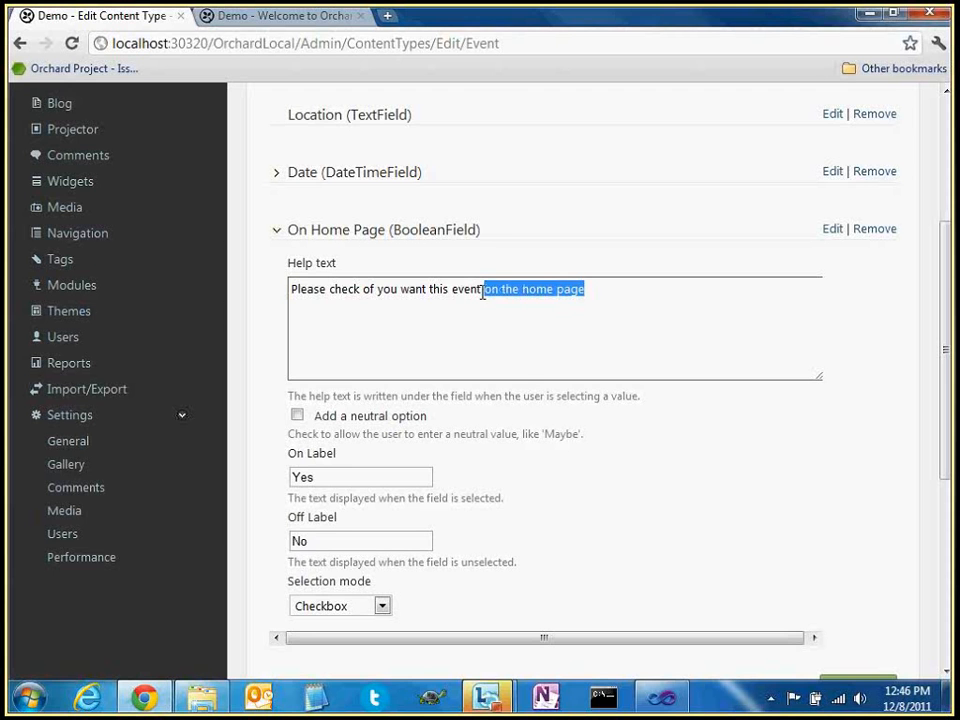
pyautogui.doubleClick(311, 289)
pyautogui.click(519, 289)
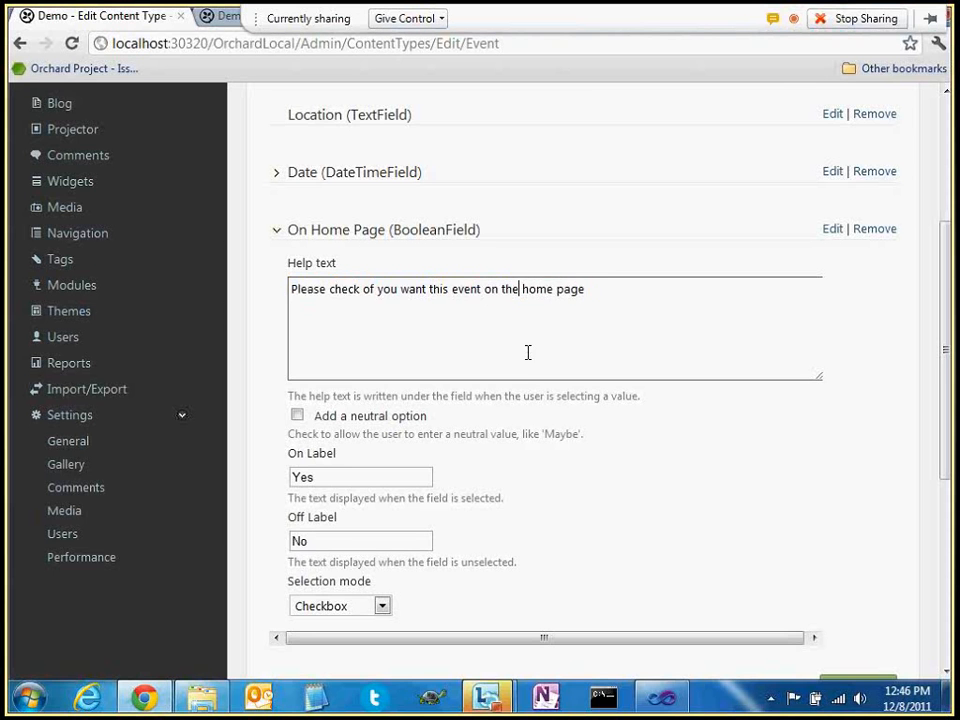
# Review the field's 'Yes' On Label and save the Event type
pyautogui.scroll(-1, 522, 365)
pyautogui.scroll(-1, 522, 365)
pyautogui.doubleClick(334, 426)
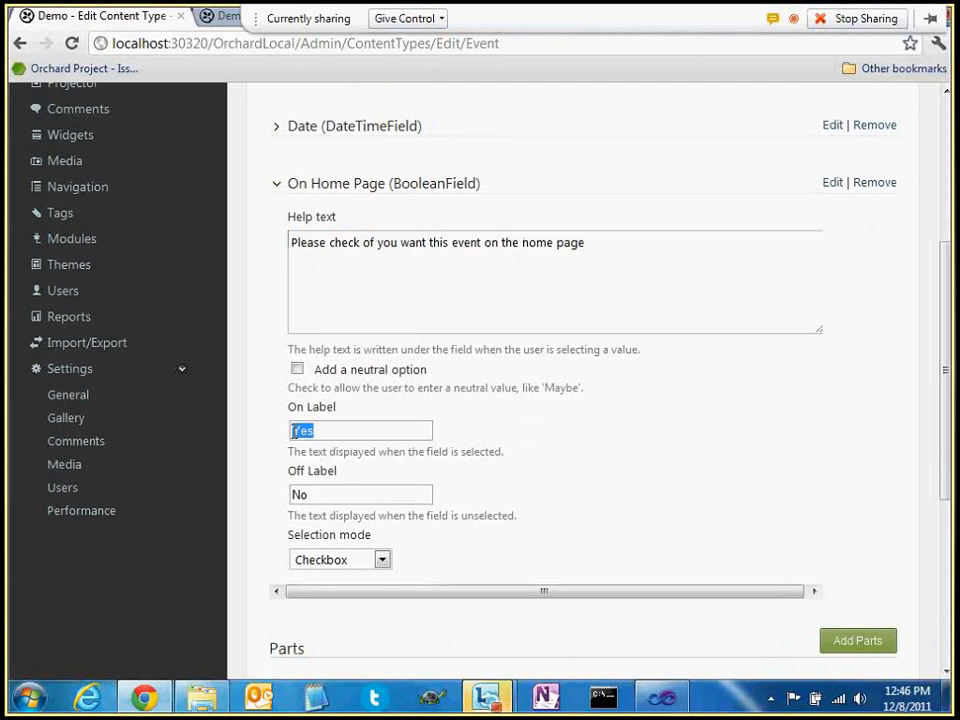
pyautogui.scroll(-2, 380, 411)
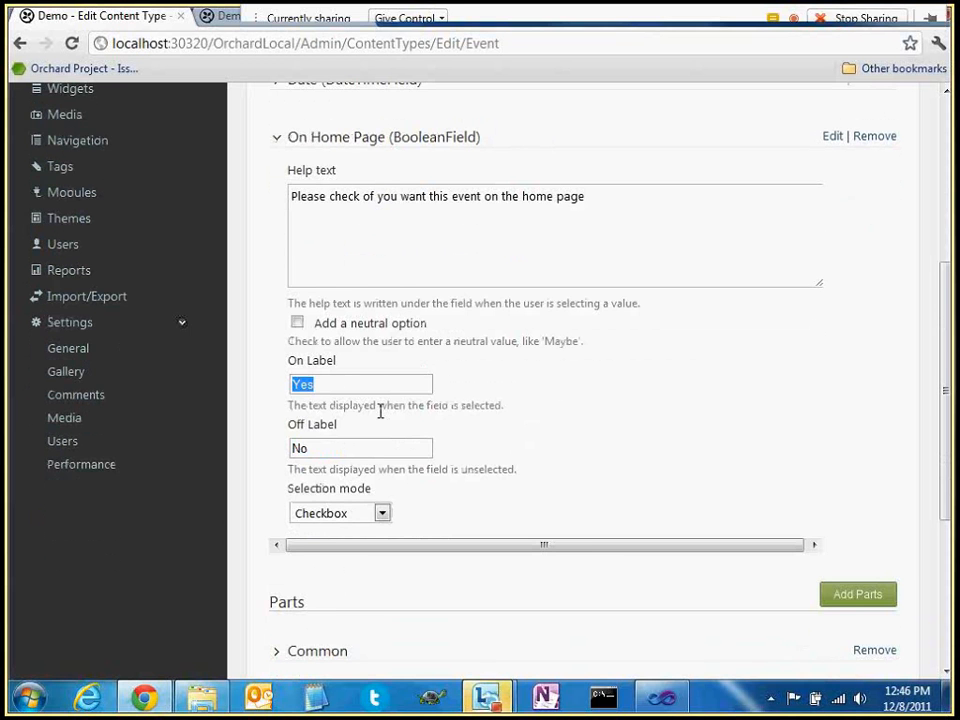
pyautogui.scroll(-1, 380, 411)
pyautogui.click(335, 488)
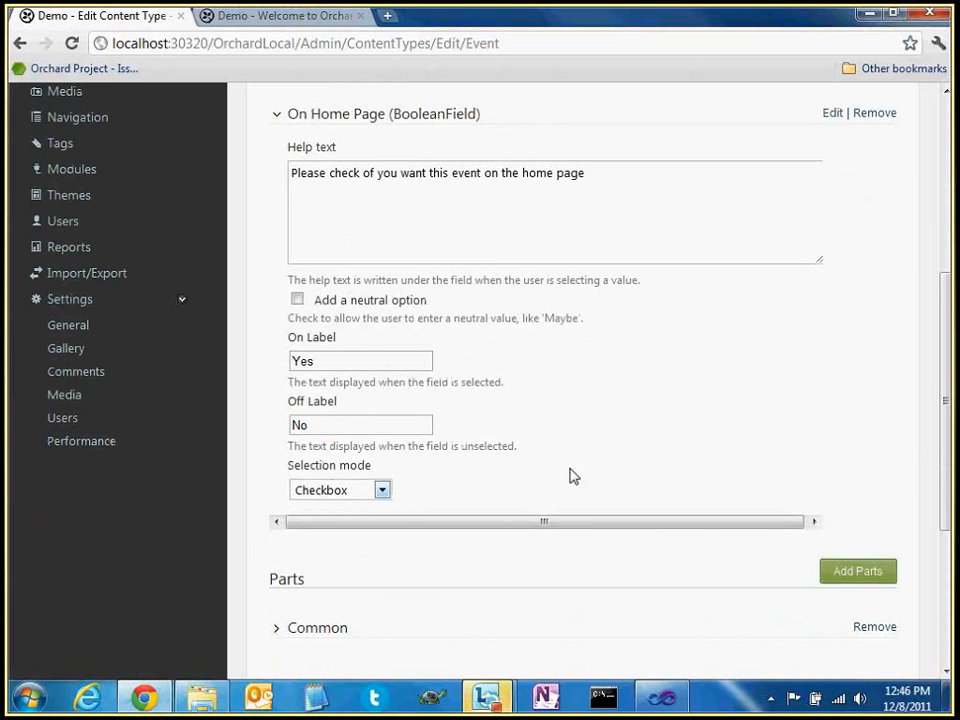
pyautogui.scroll(-5, 570, 476)
pyautogui.click(306, 513)
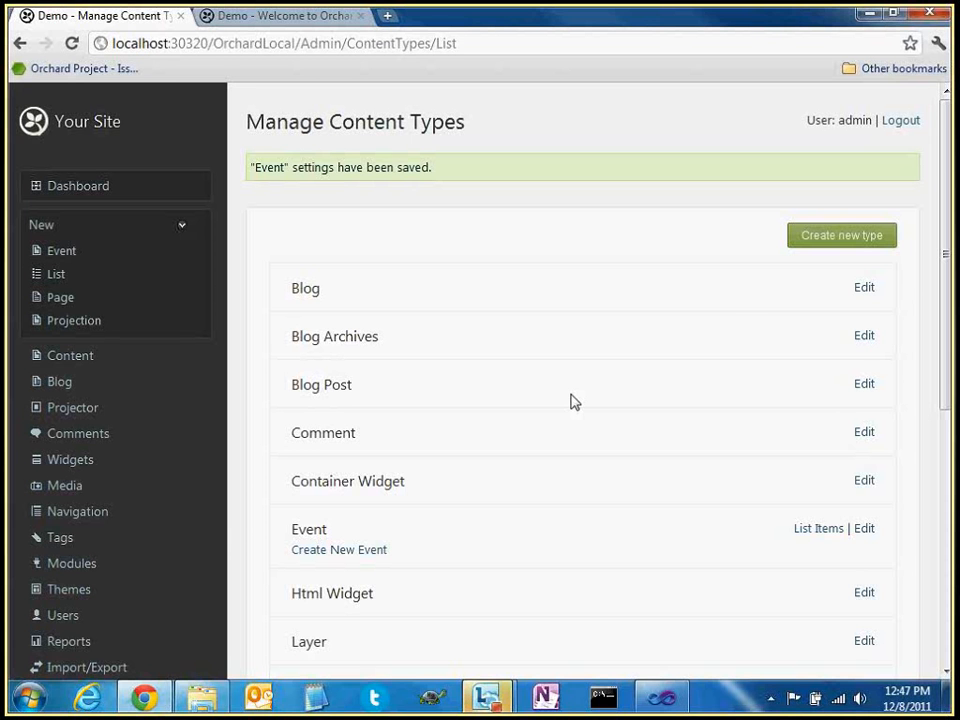
# On the home page, inspect Event 13 through Event 6 grouped under S and N
pyautogui.click(249, 18)
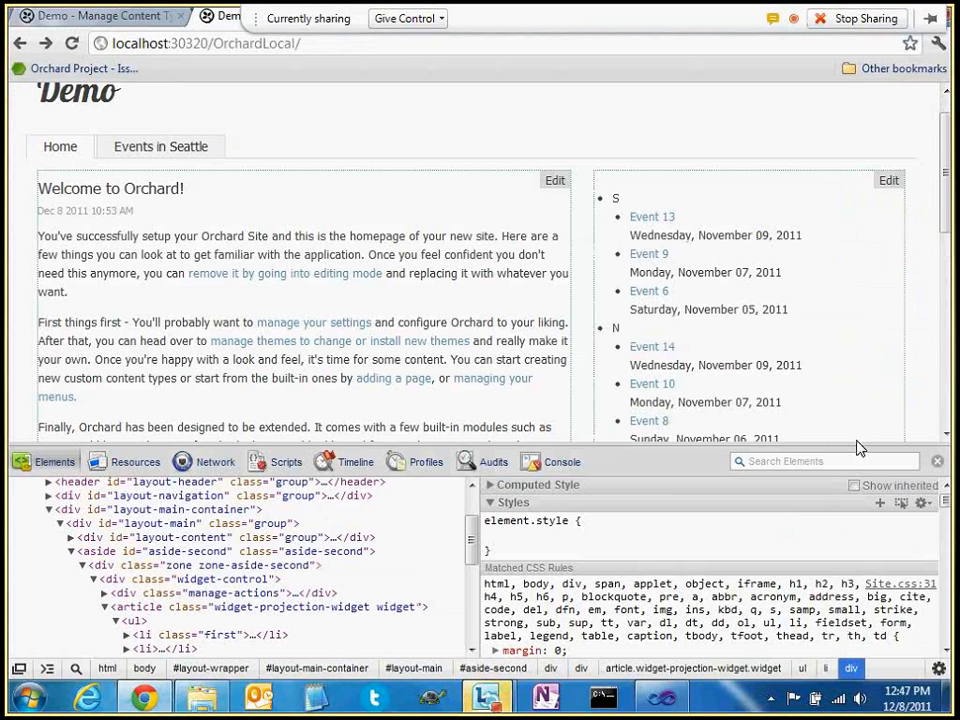
pyautogui.doubleClick(617, 198)
pyautogui.doubleClick(618, 329)
pyautogui.doubleClick(619, 197)
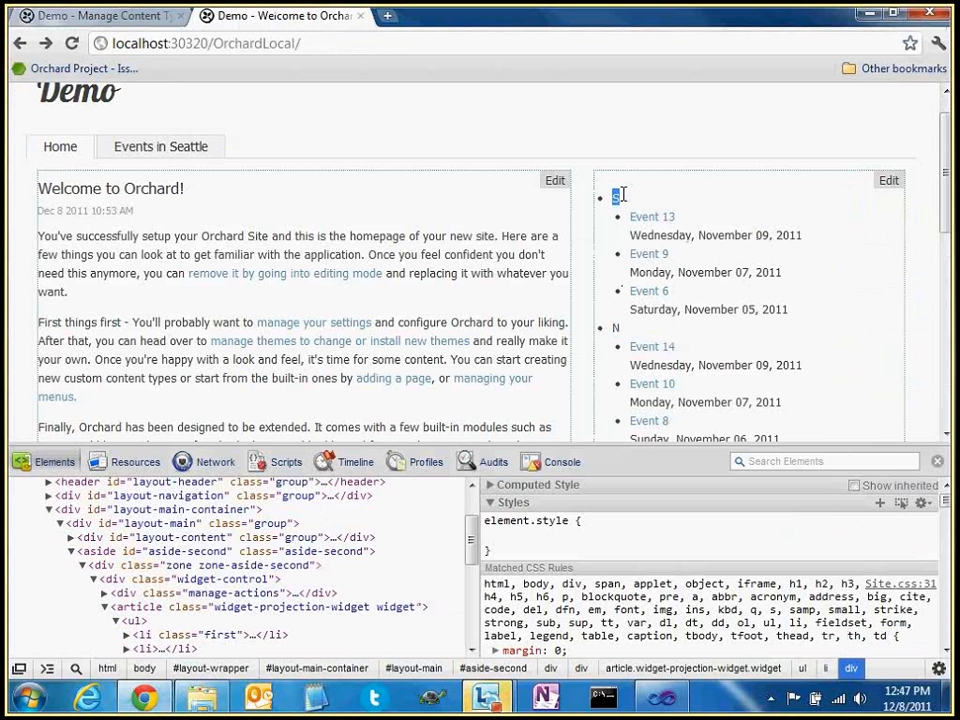
pyautogui.click(619, 196)
pyautogui.moveTo(619, 196); pyautogui.dragTo(697, 313)
pyautogui.click(814, 322)
pyautogui.moveTo(838, 313); pyautogui.dragTo(598, 217)
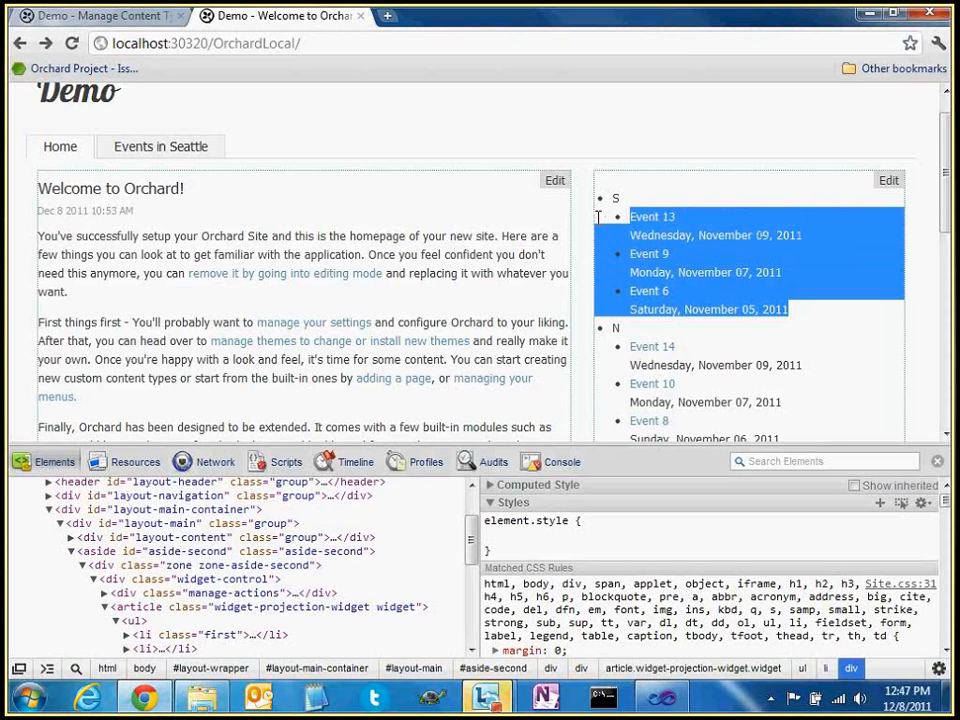
pyautogui.click(614, 256)
# Examine the dates listed under the S group, then return to the admin Content Types list
pyautogui.scroll(-1, 614, 256)
pyautogui.moveTo(617, 262); pyautogui.dragTo(799, 420)
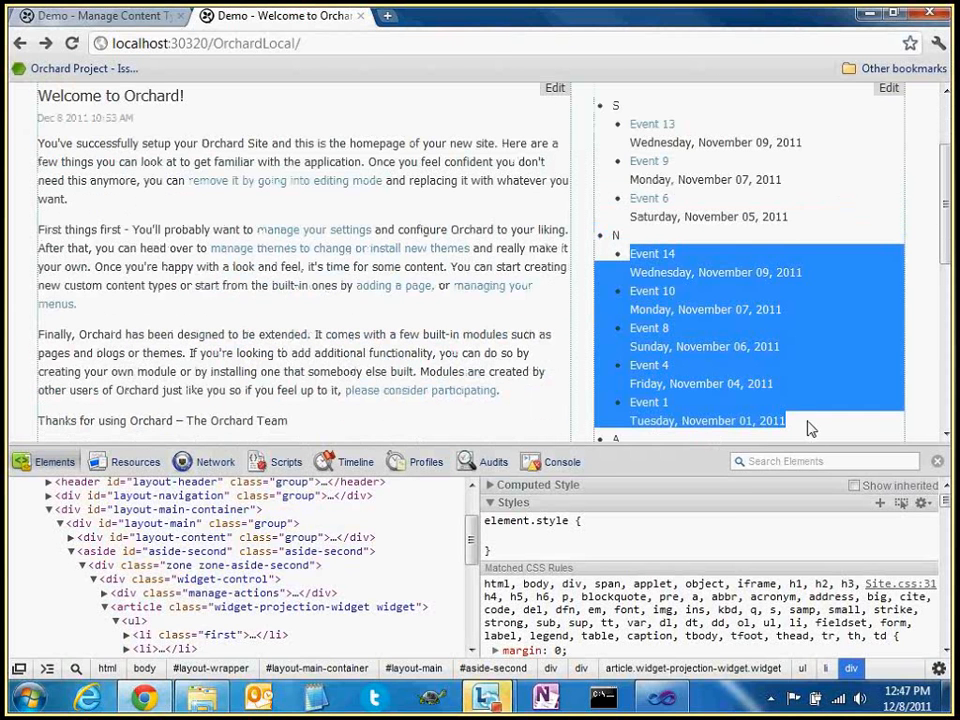
pyautogui.scroll(1, 784, 377)
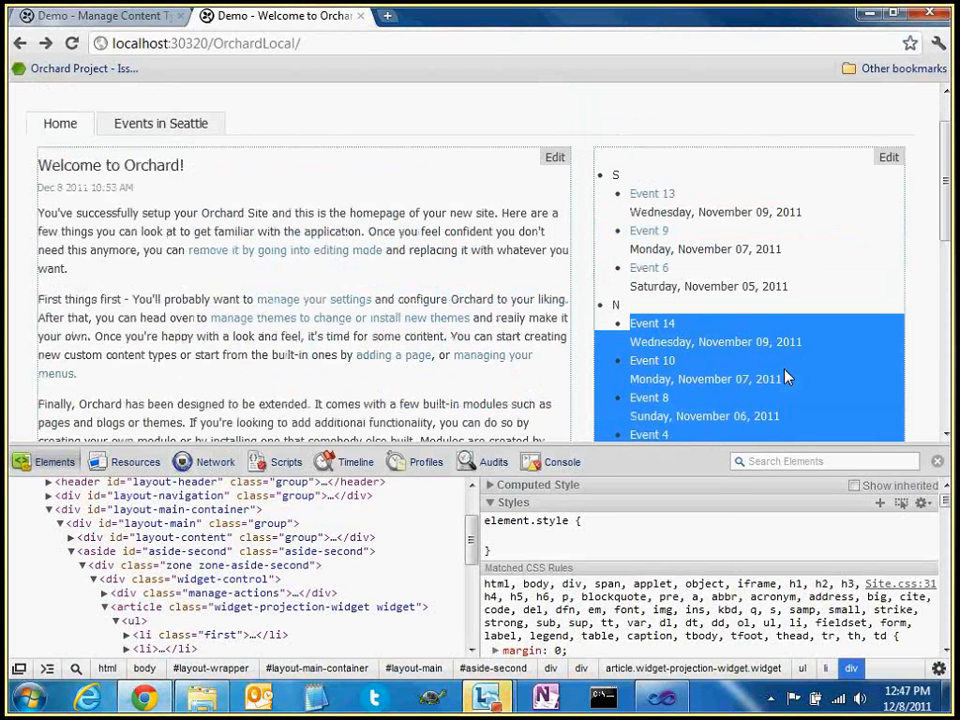
pyautogui.doubleClick(615, 175)
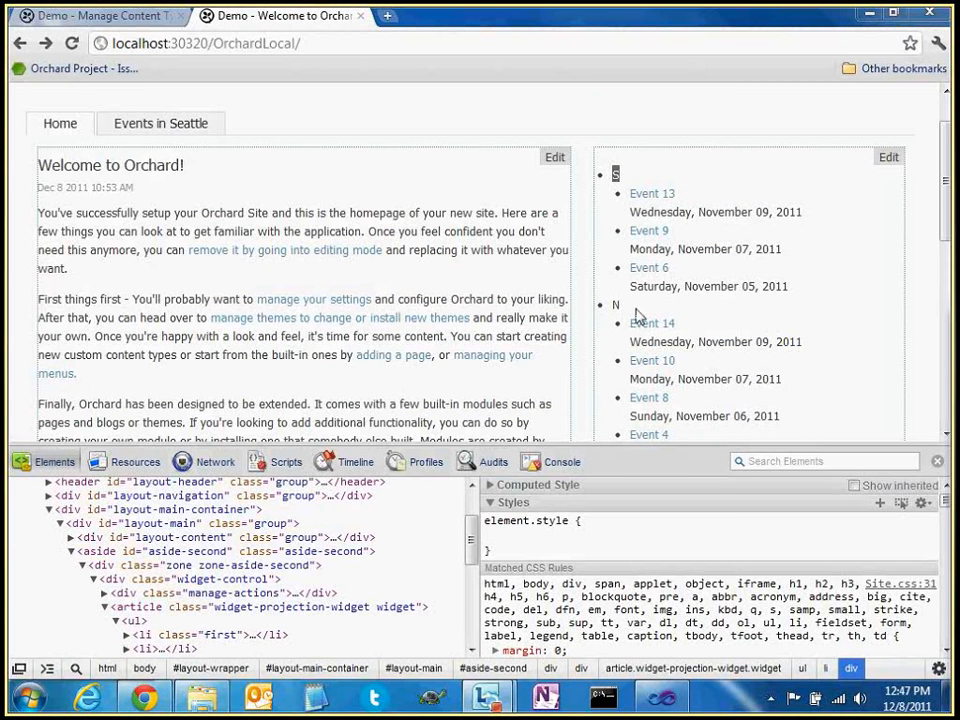
pyautogui.click(637, 310)
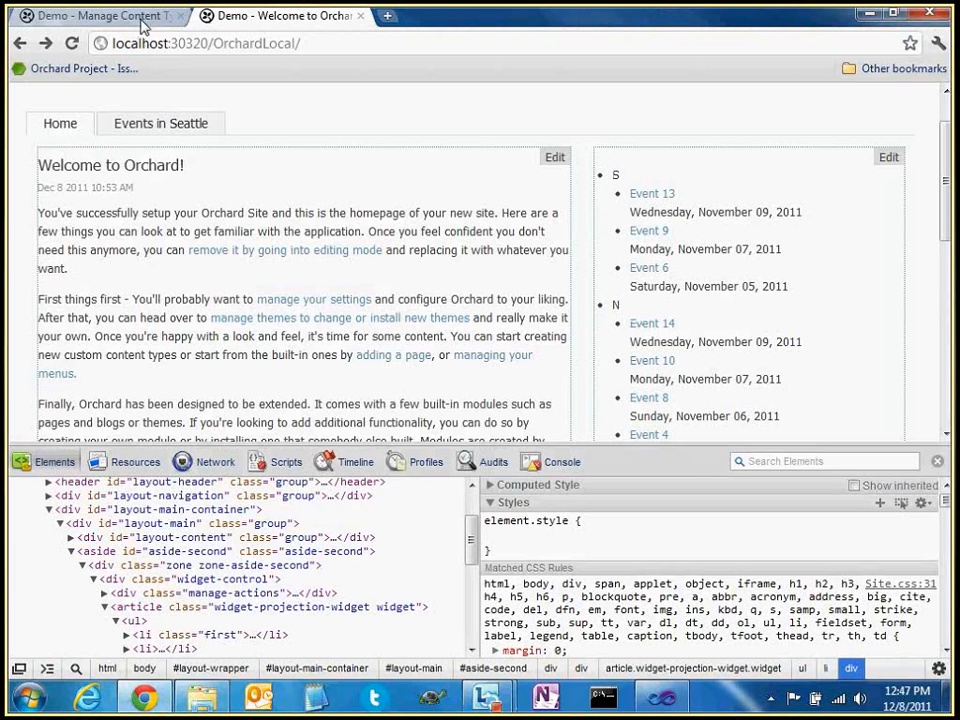
pyautogui.moveTo(630, 211); pyautogui.dragTo(755, 287)
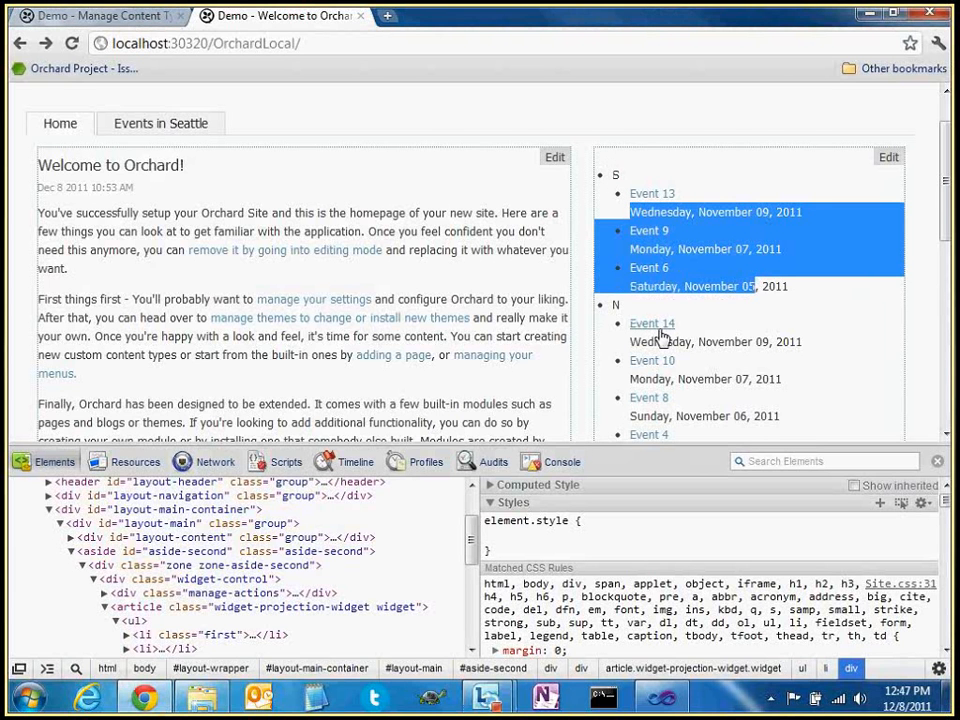
pyautogui.moveTo(636, 341); pyautogui.dragTo(668, 397)
pyautogui.scroll(-1, 668, 397)
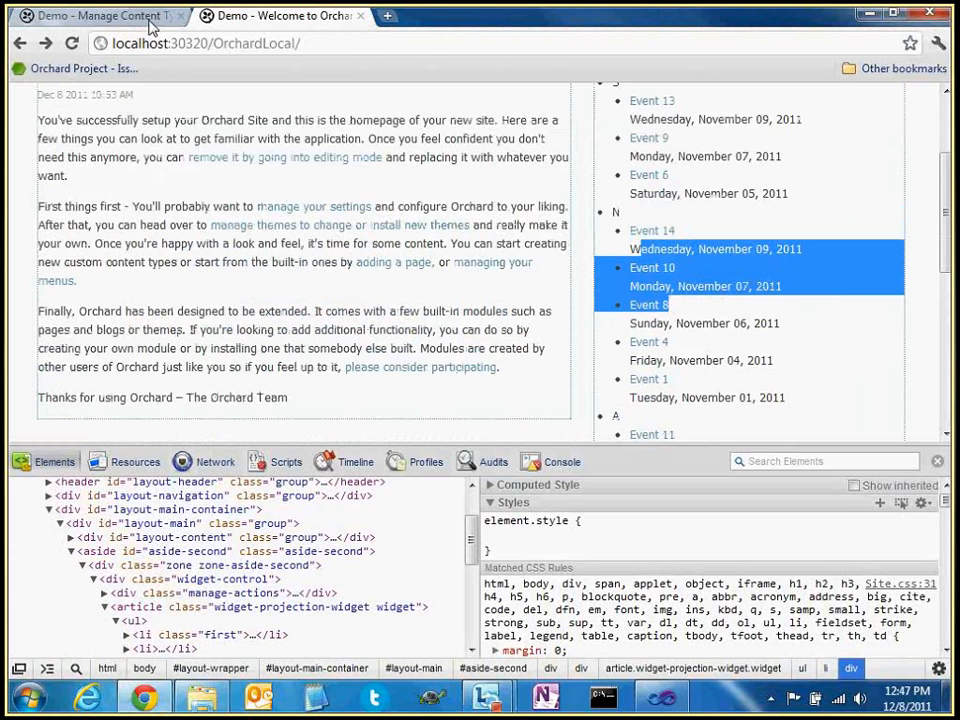
pyautogui.click(150, 20)
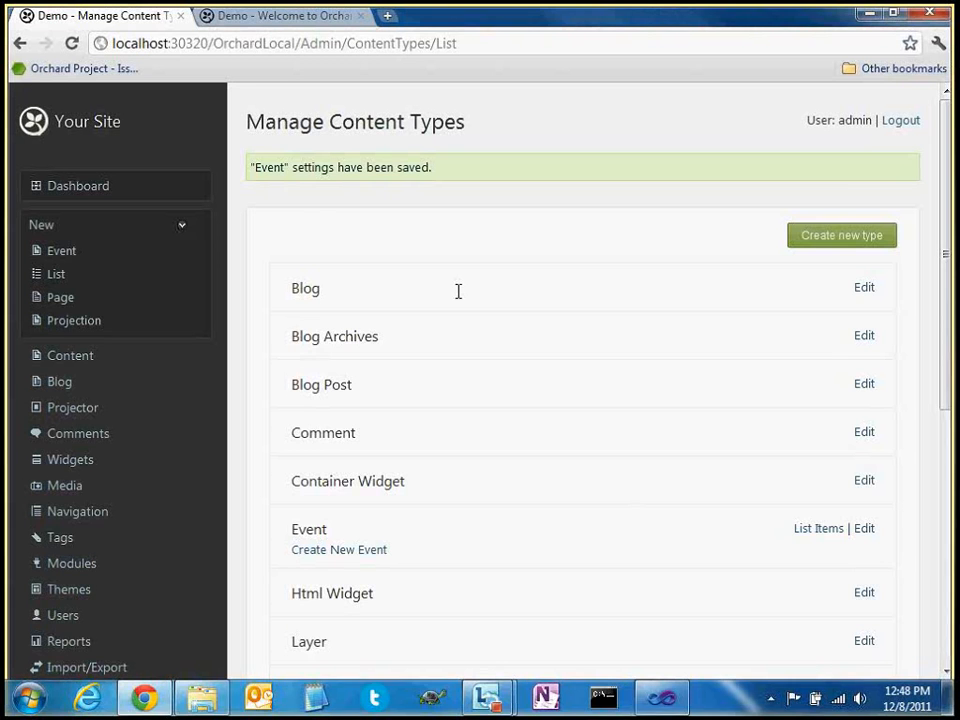
# Set On Home Page to Yes on Event 14 and save it
pyautogui.scroll(-3, 465, 300)
pyautogui.scroll(-2, 485, 325)
pyautogui.scroll(6, 500, 340)
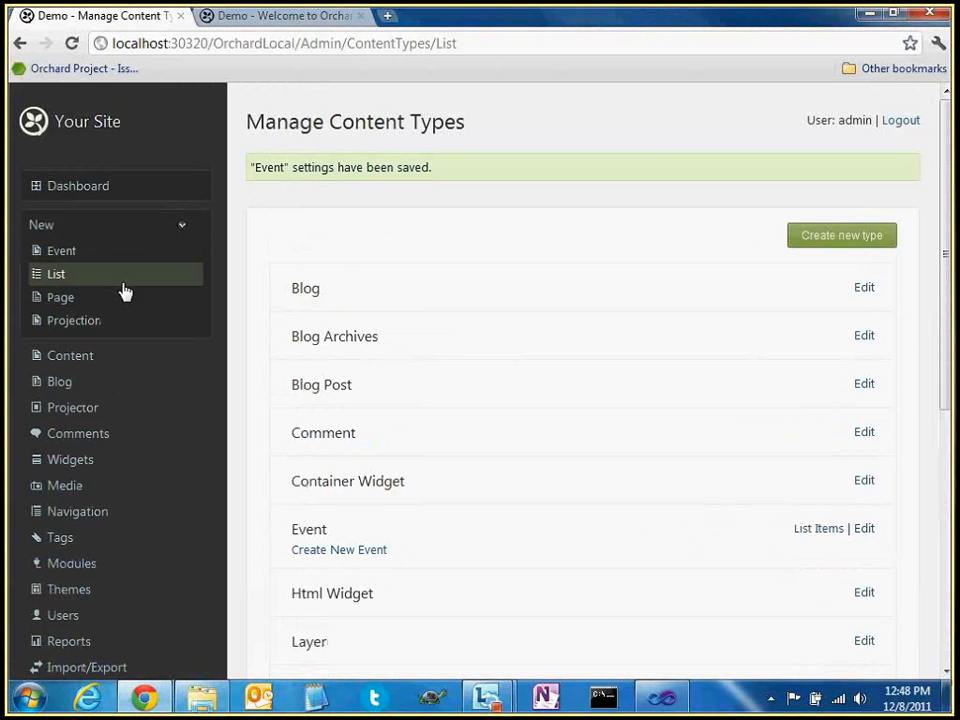
pyautogui.click(70, 355)
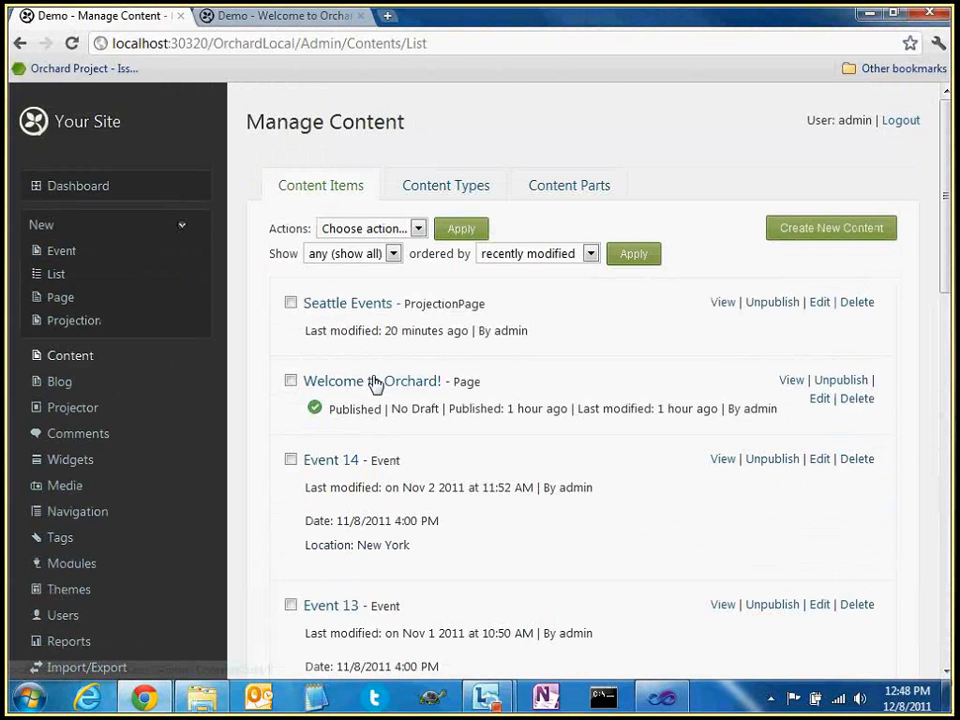
pyautogui.scroll(-1, 400, 380)
pyautogui.scroll(-1, 843, 355)
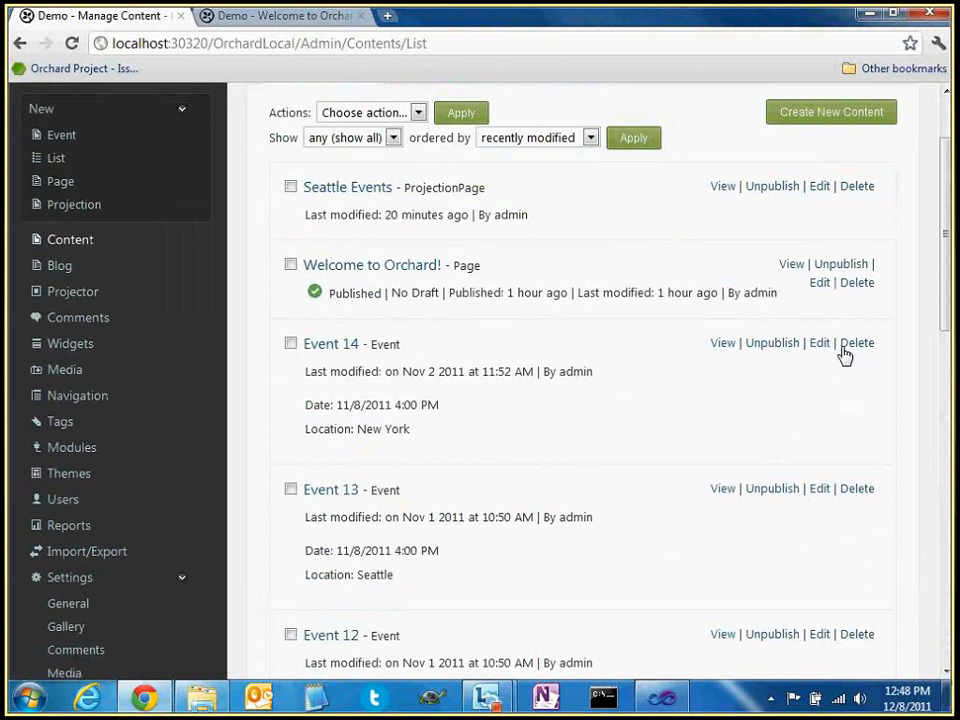
pyautogui.click(820, 343)
pyautogui.scroll(-1, 410, 326)
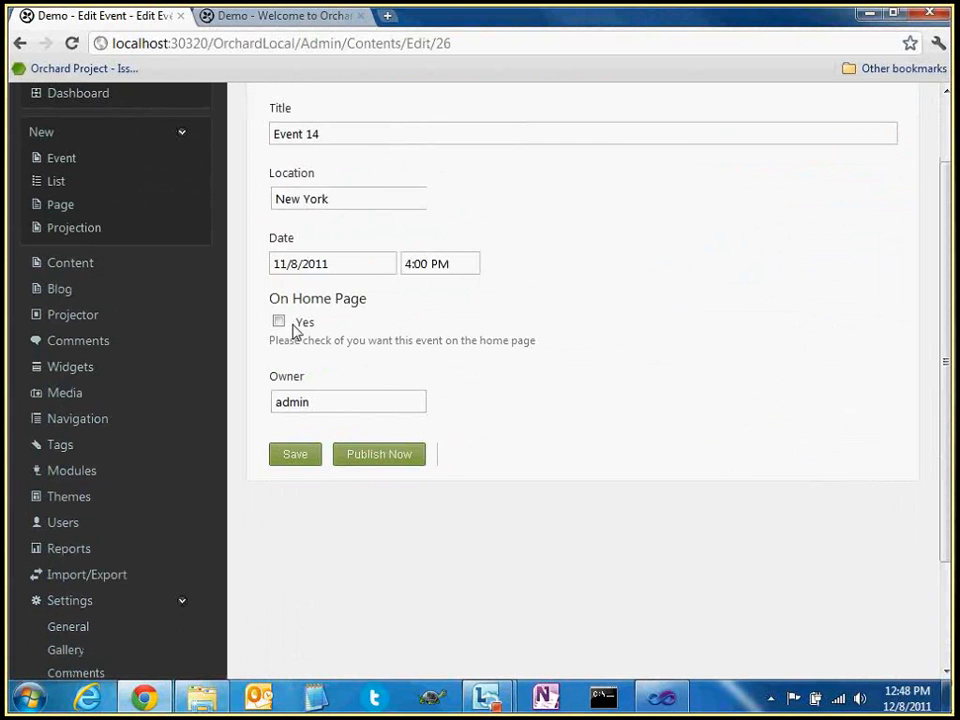
pyautogui.moveTo(270, 299); pyautogui.dragTo(386, 300)
pyautogui.click(339, 320)
pyautogui.moveTo(288, 338); pyautogui.dragTo(516, 345)
pyautogui.click(461, 341)
pyautogui.click(302, 325)
pyautogui.click(311, 457)
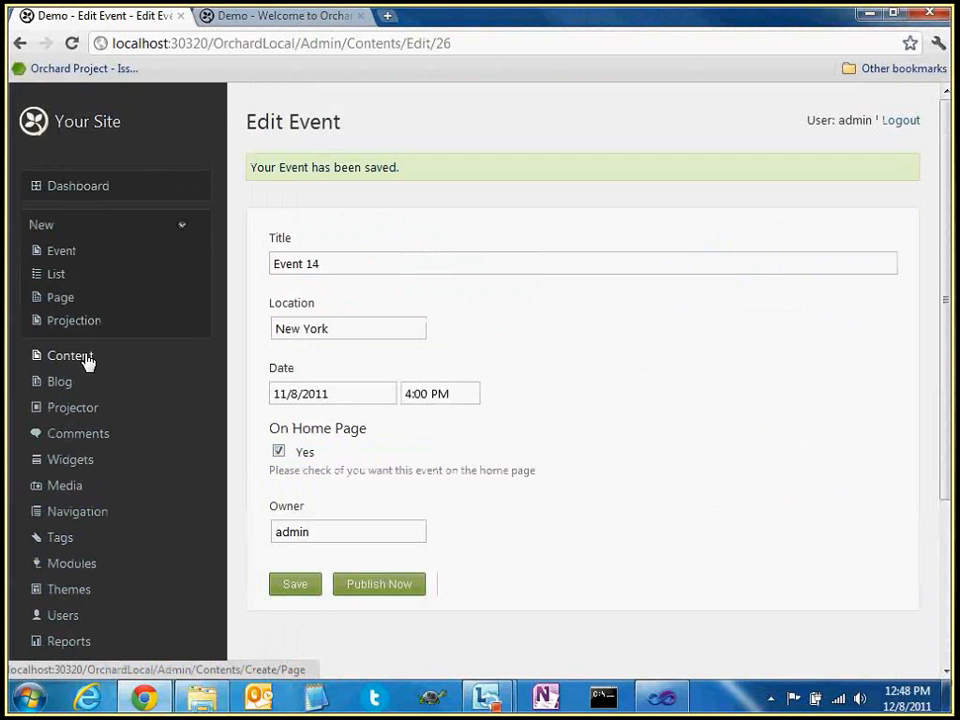
# Mark Event 13 for the home page by ticking On Home Page as well
pyautogui.click(86, 358)
pyautogui.scroll(-3, 571, 416)
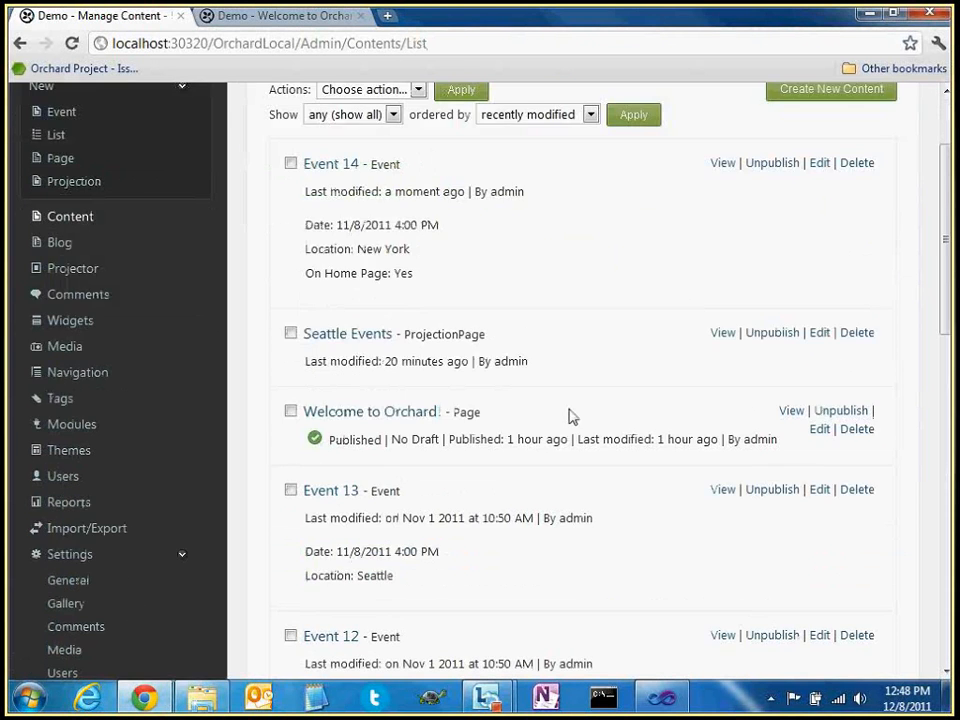
pyautogui.click(820, 490)
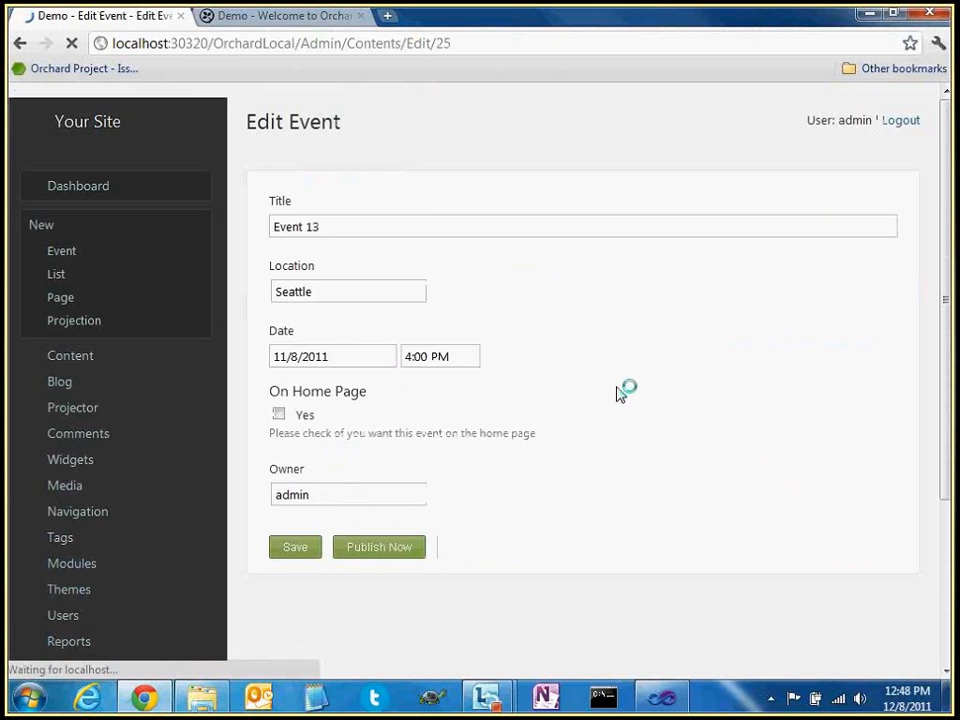
pyautogui.scroll(-3, 283, 362)
pyautogui.click(302, 255)
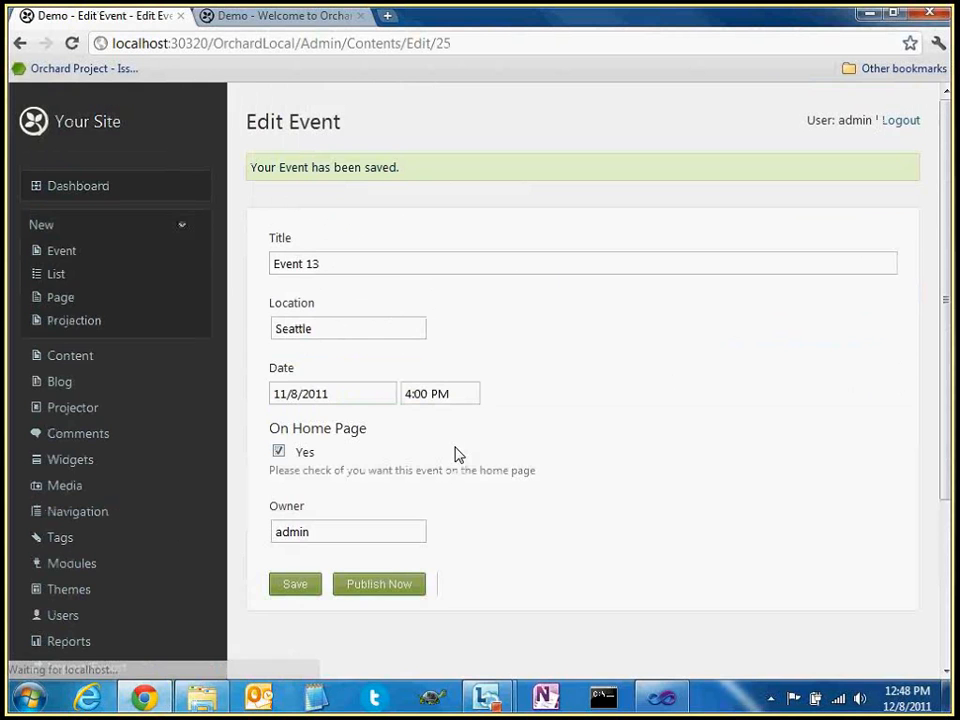
pyautogui.click(62, 408)
# Add an On Home Page is Yes filter to the Events query
pyautogui.click(391, 354)
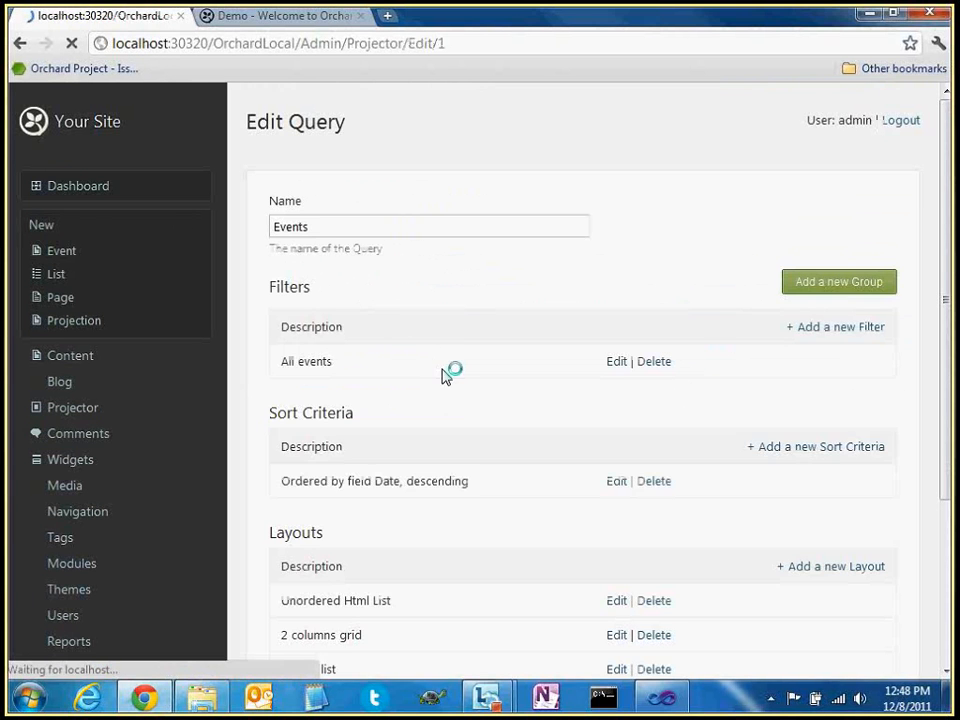
pyautogui.scroll(-3, 300, 422)
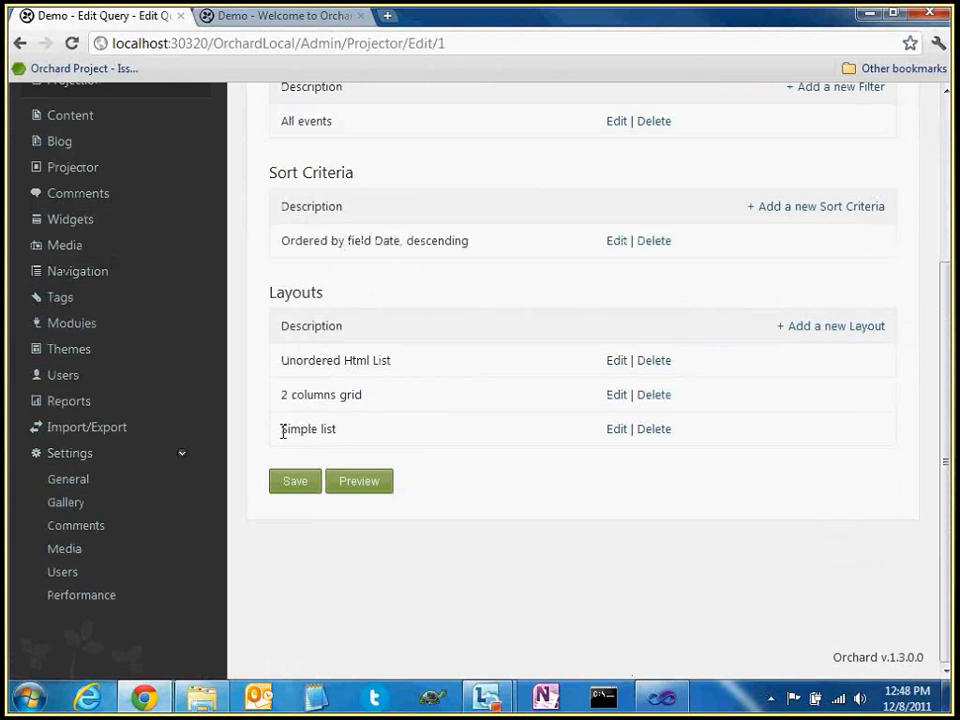
pyautogui.moveTo(283, 430); pyautogui.dragTo(338, 430)
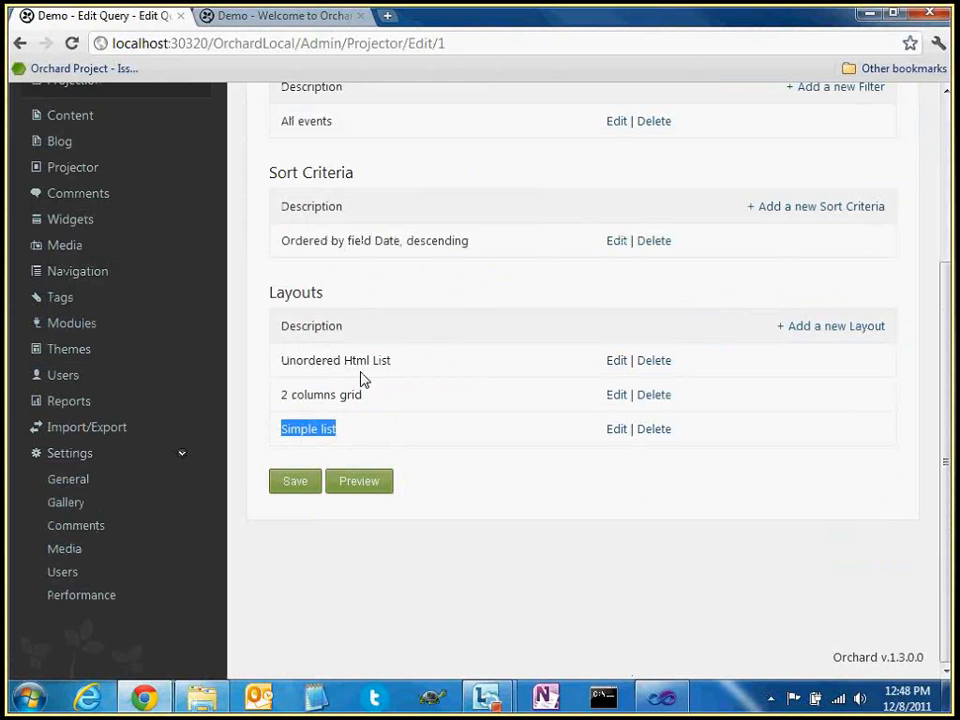
pyautogui.click(476, 411)
pyautogui.scroll(1, 477, 411)
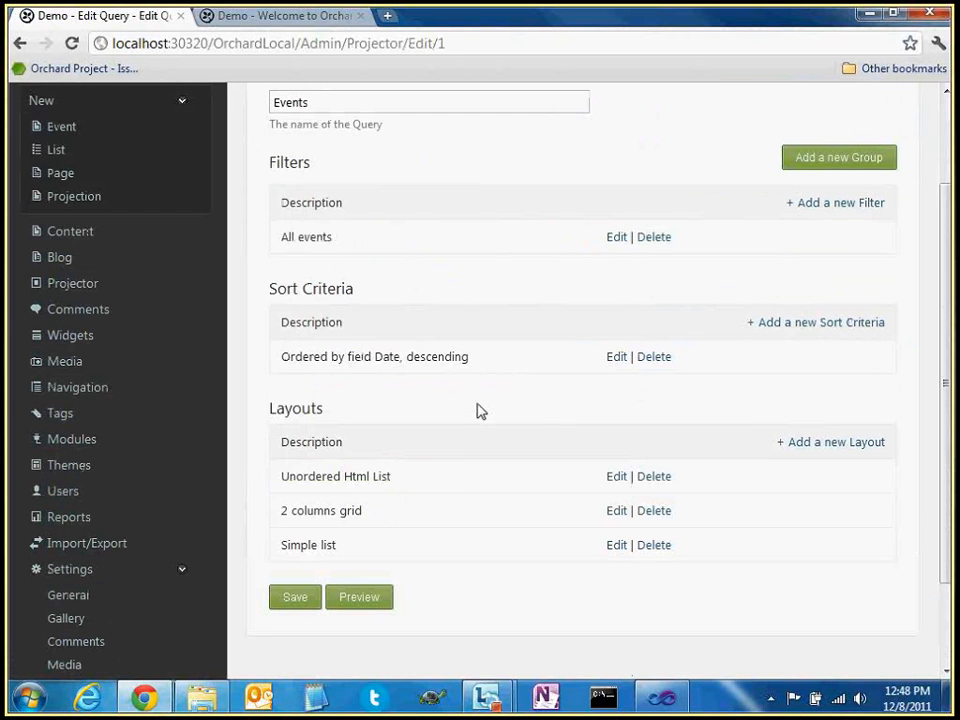
pyautogui.scroll(2, 478, 411)
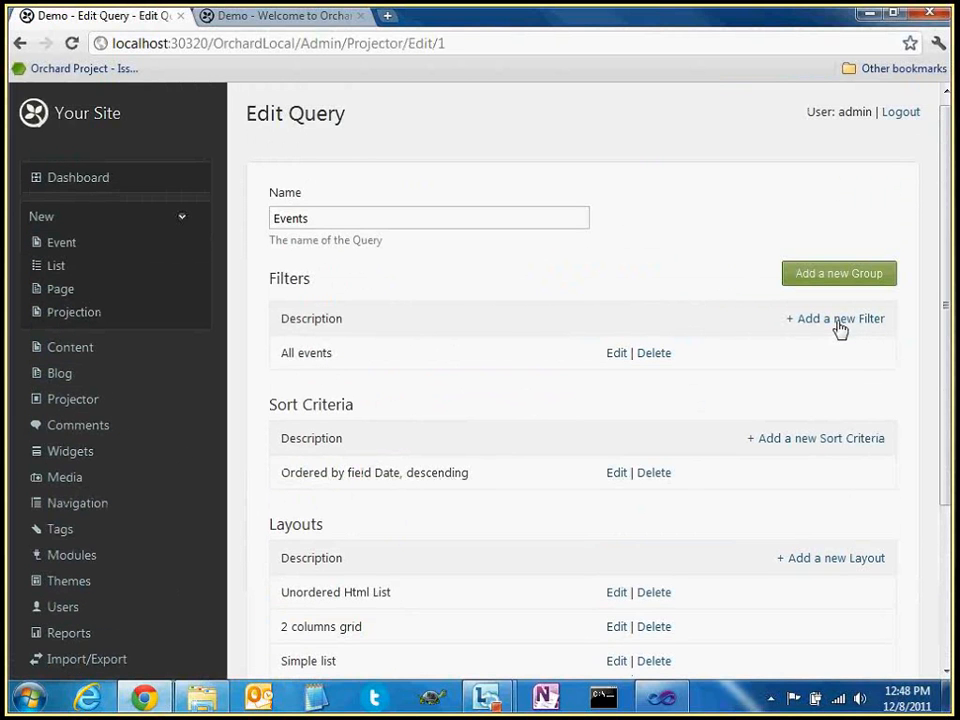
pyautogui.click(839, 320)
pyautogui.scroll(-3, 455, 340)
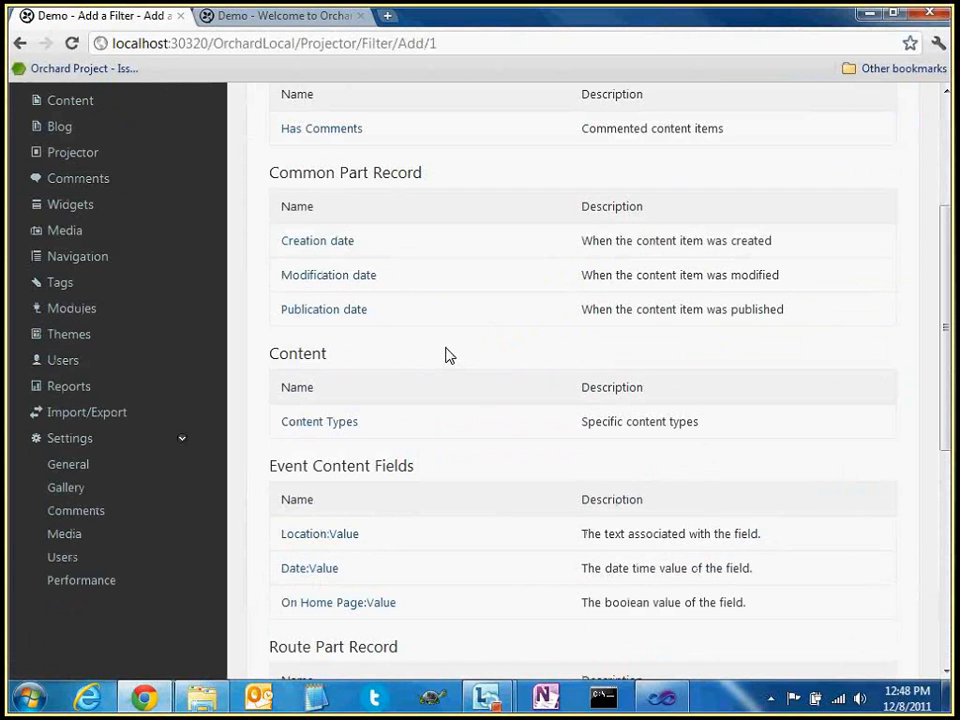
pyautogui.scroll(-1, 362, 556)
pyautogui.click(352, 579)
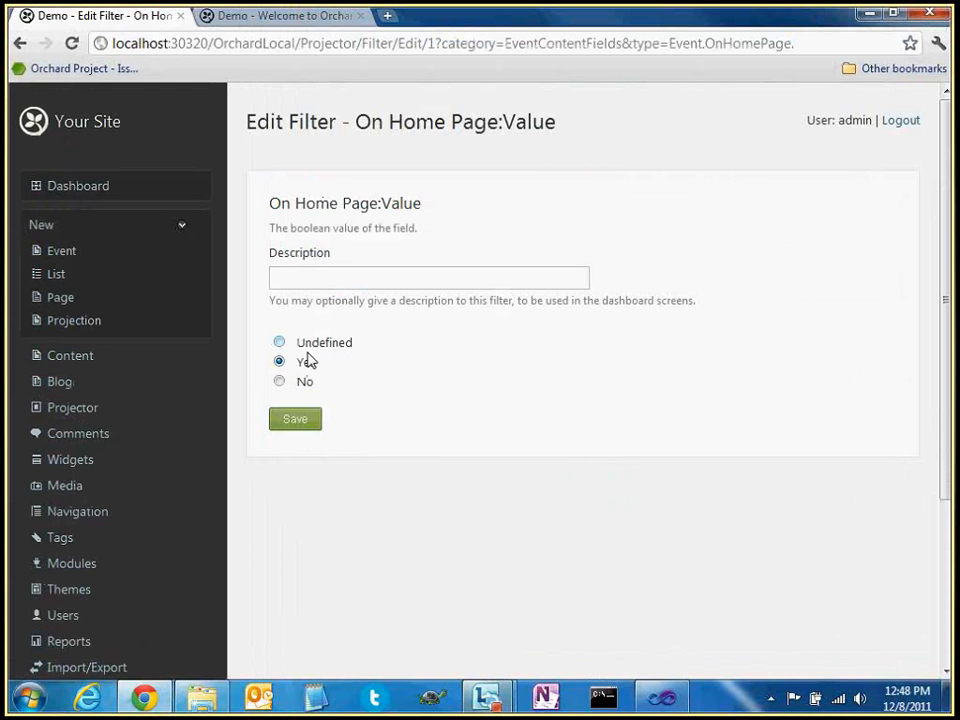
pyautogui.click(295, 418)
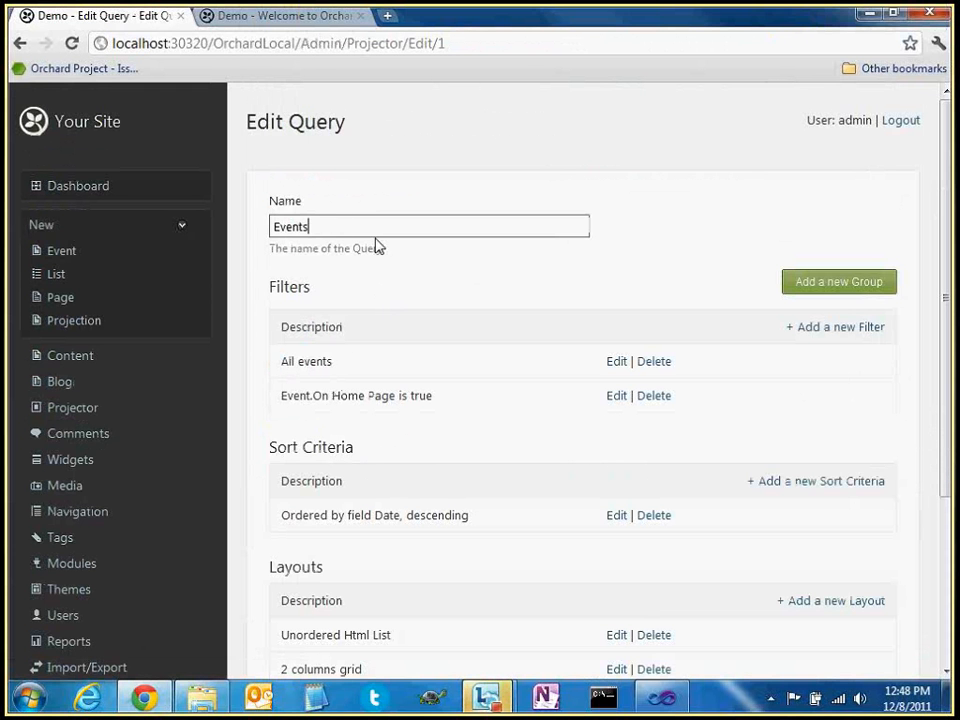
# Rename the query to 'Events On Home page' and save it
pyautogui.write('On Home page')
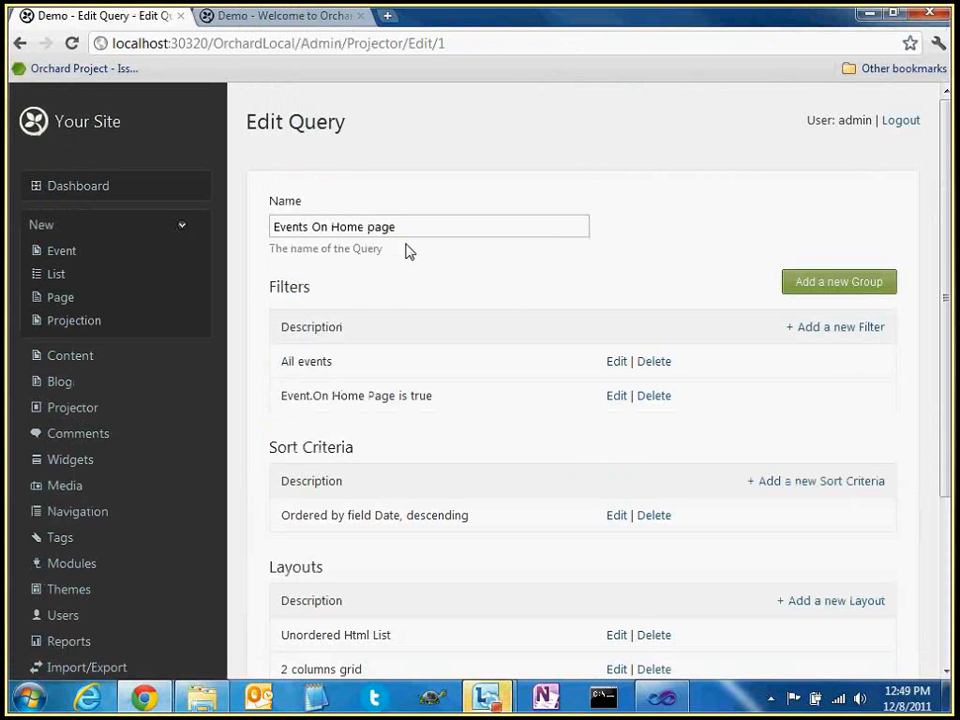
pyautogui.scroll(-3, 482, 313)
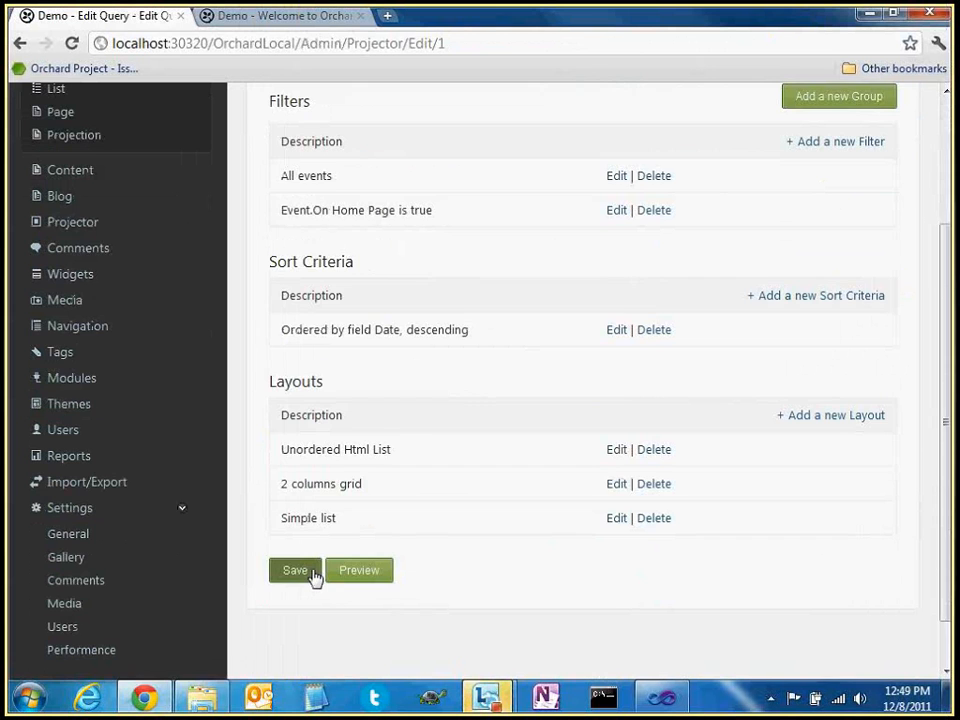
pyautogui.click(296, 571)
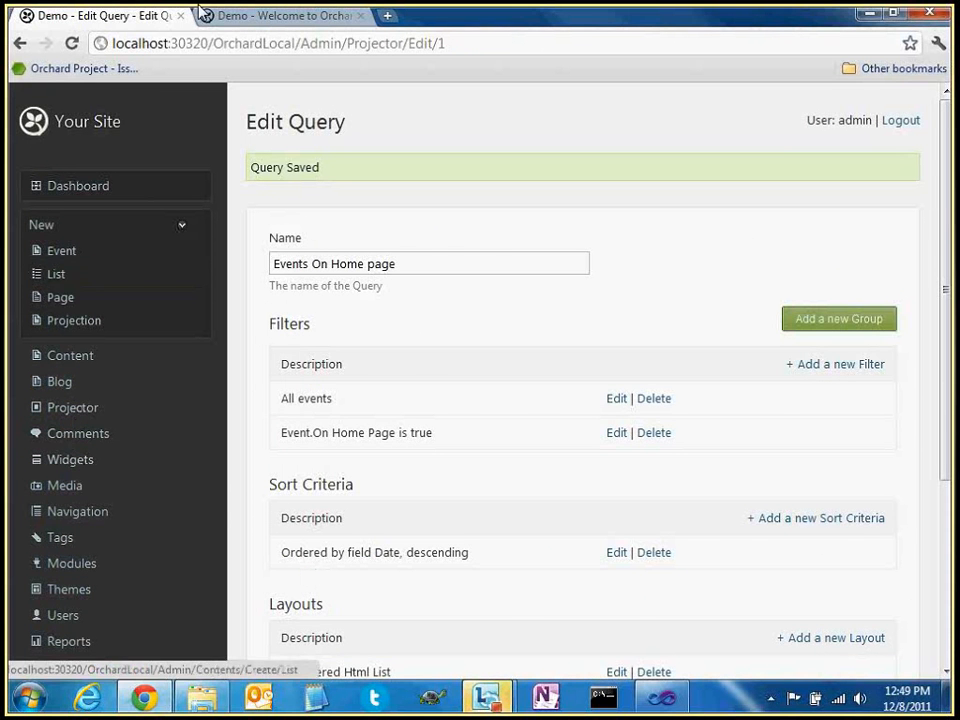
pyautogui.click(240, 20)
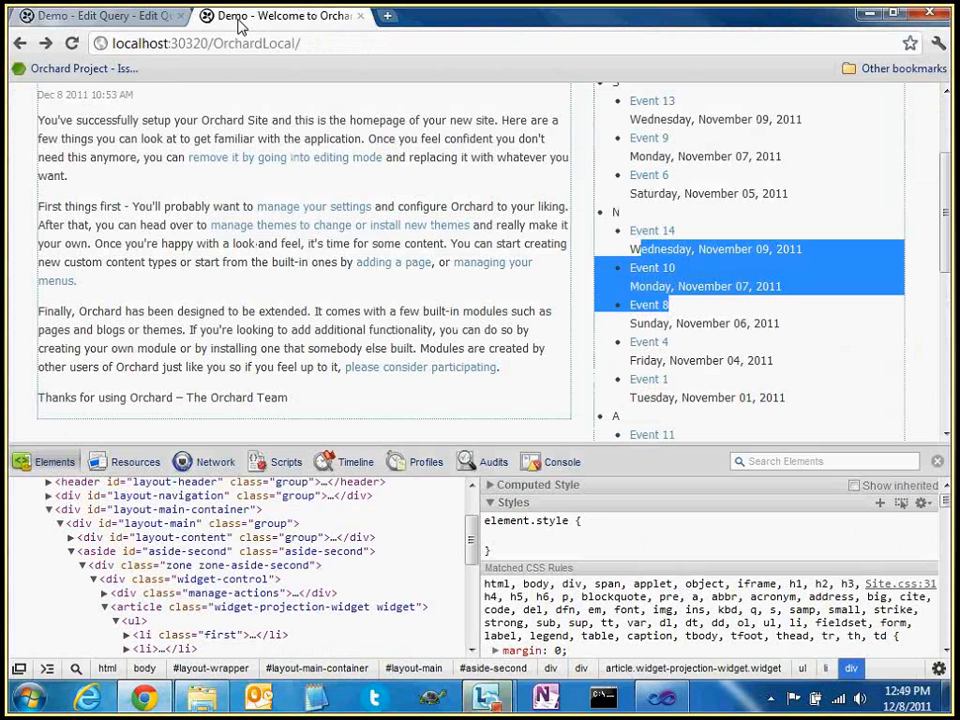
pyautogui.press('F5')
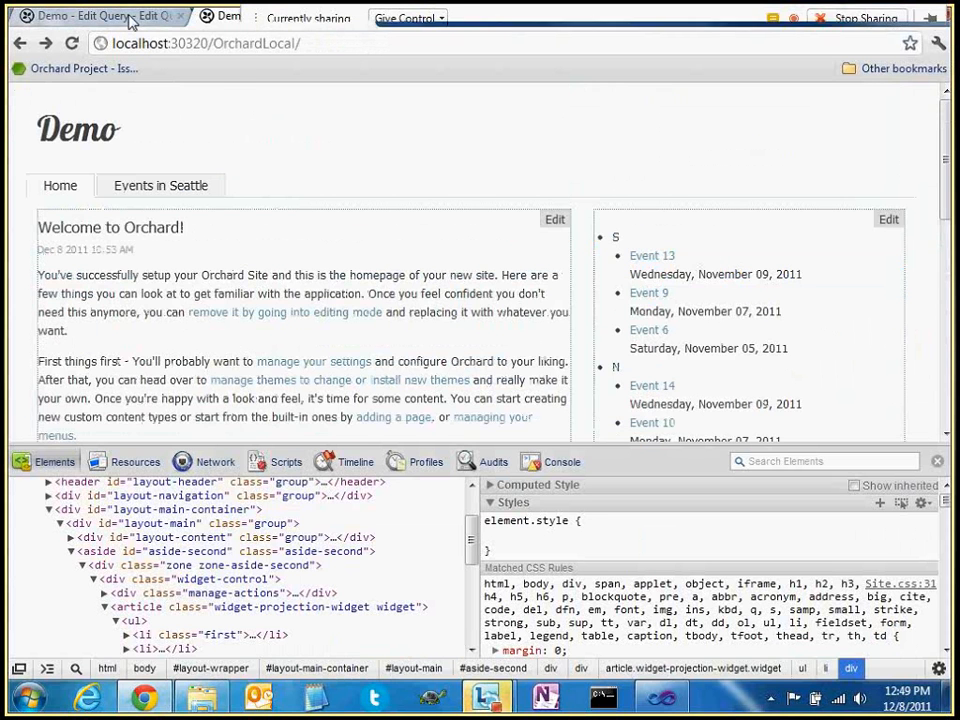
pyautogui.click(128, 18)
pyautogui.click(224, 18)
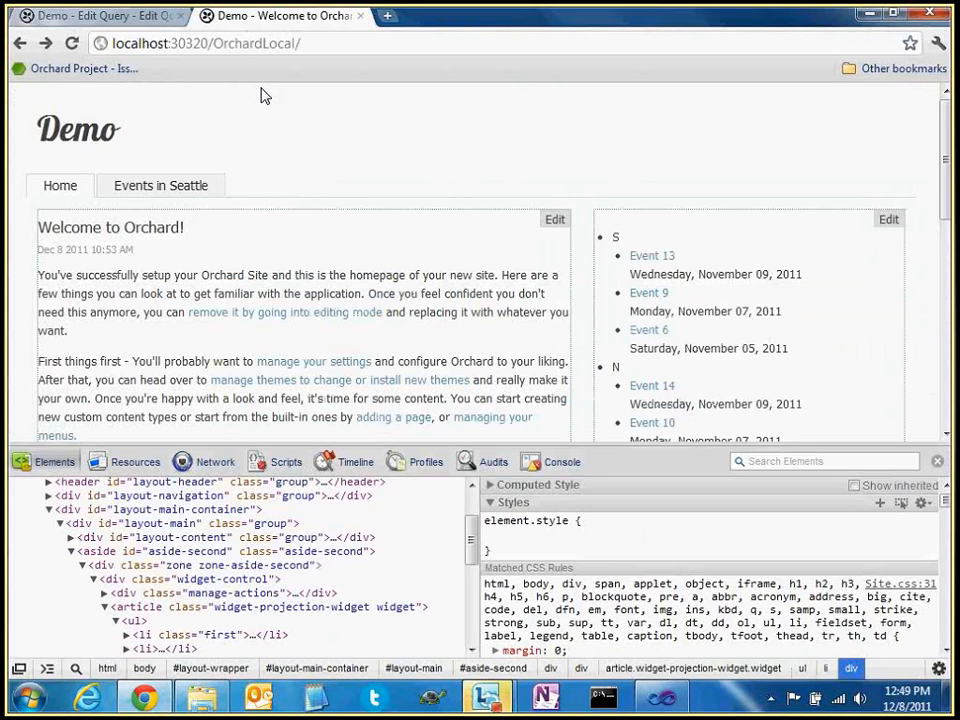
pyautogui.click(121, 20)
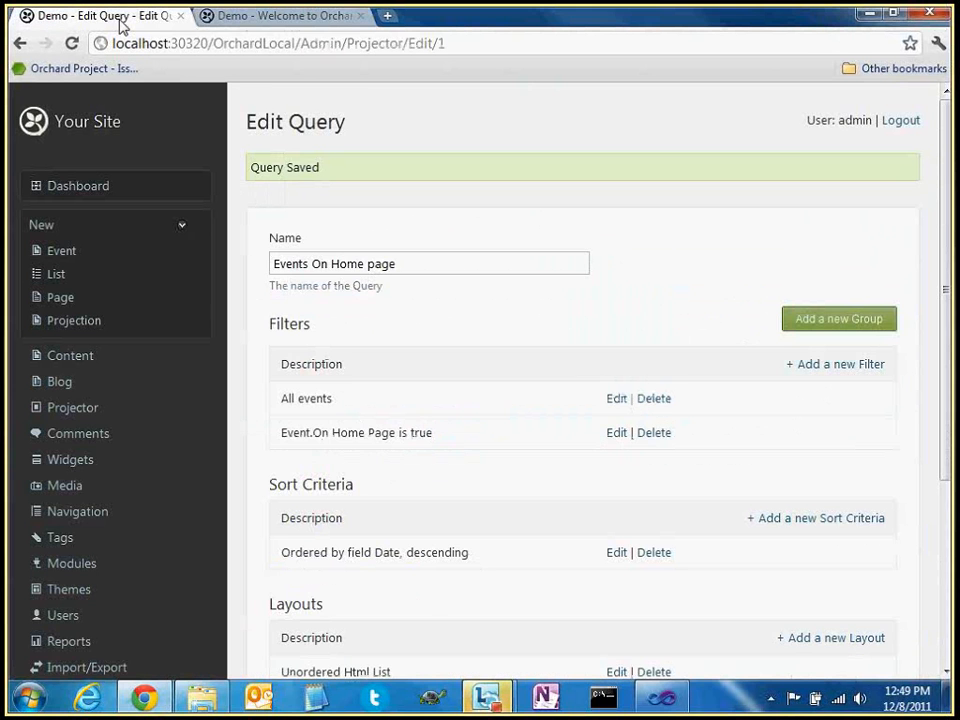
# Check the On Home Page filter, then delete the Simple list and 2 columns grid layouts
pyautogui.scroll(-4, 424, 364)
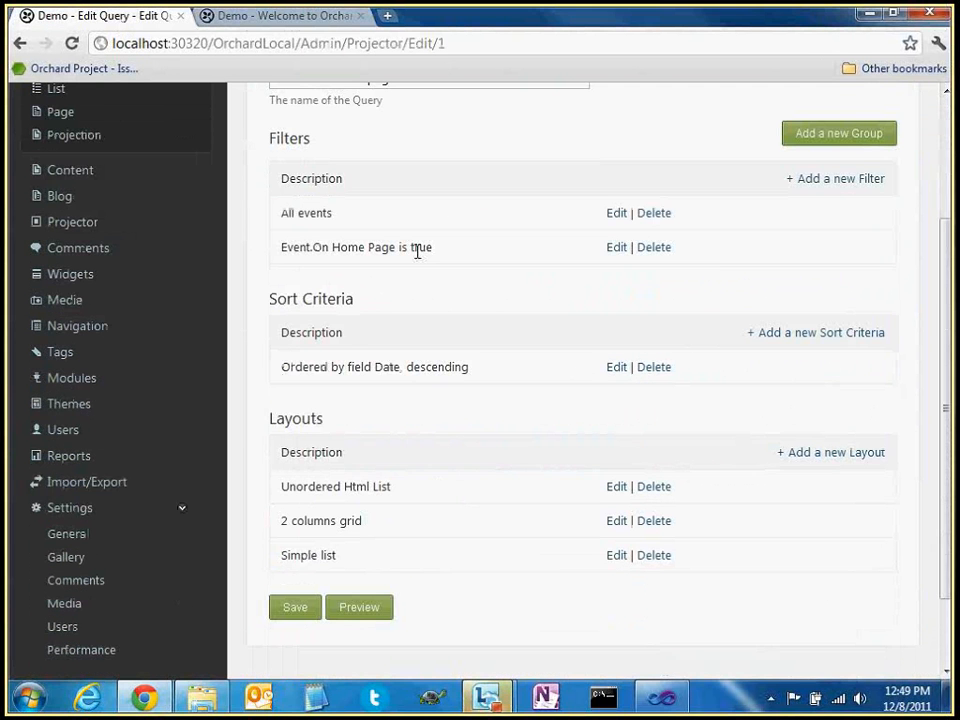
pyautogui.moveTo(281, 252); pyautogui.dragTo(392, 253)
pyautogui.click(452, 257)
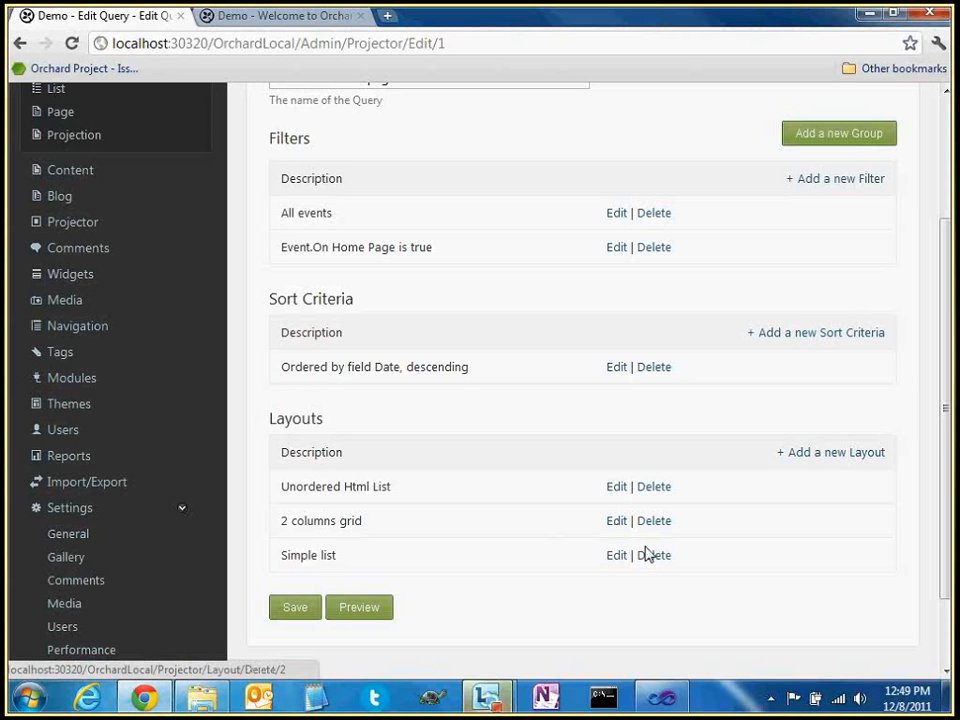
pyautogui.click(647, 555)
pyautogui.scroll(-3, 665, 578)
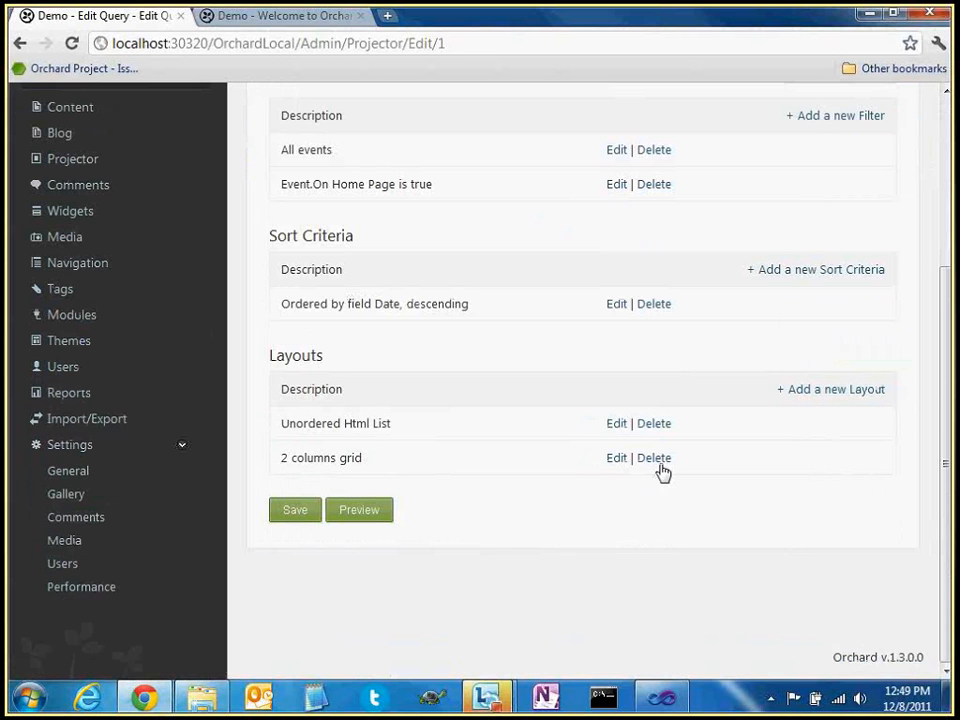
pyautogui.click(656, 459)
pyautogui.scroll(-3, 540, 497)
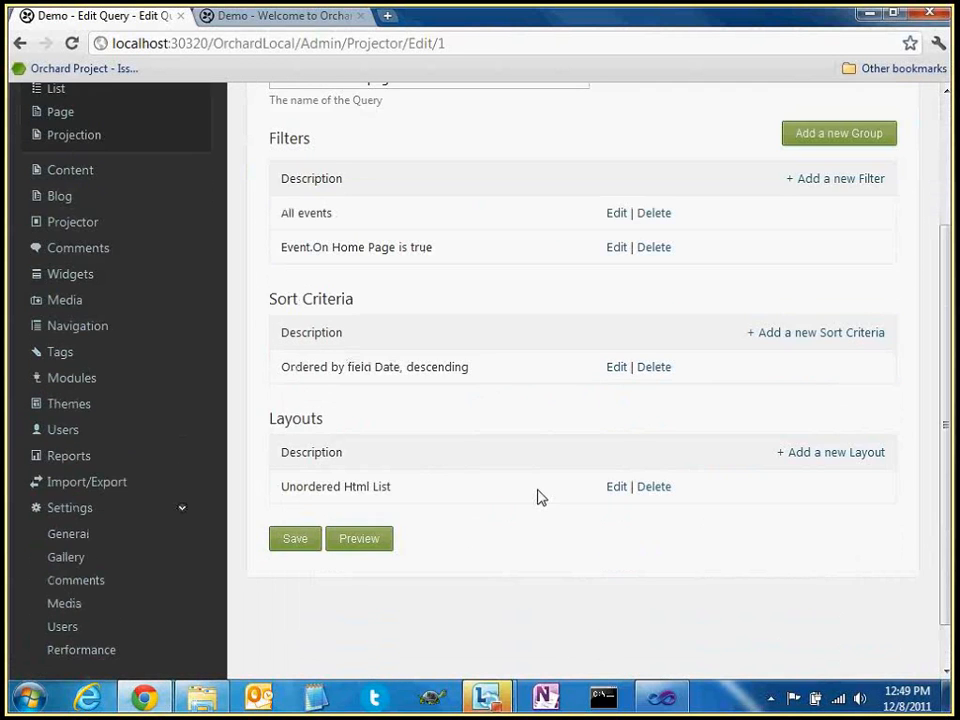
pyautogui.scroll(3, 349, 300)
pyautogui.scroll(-2, 572, 376)
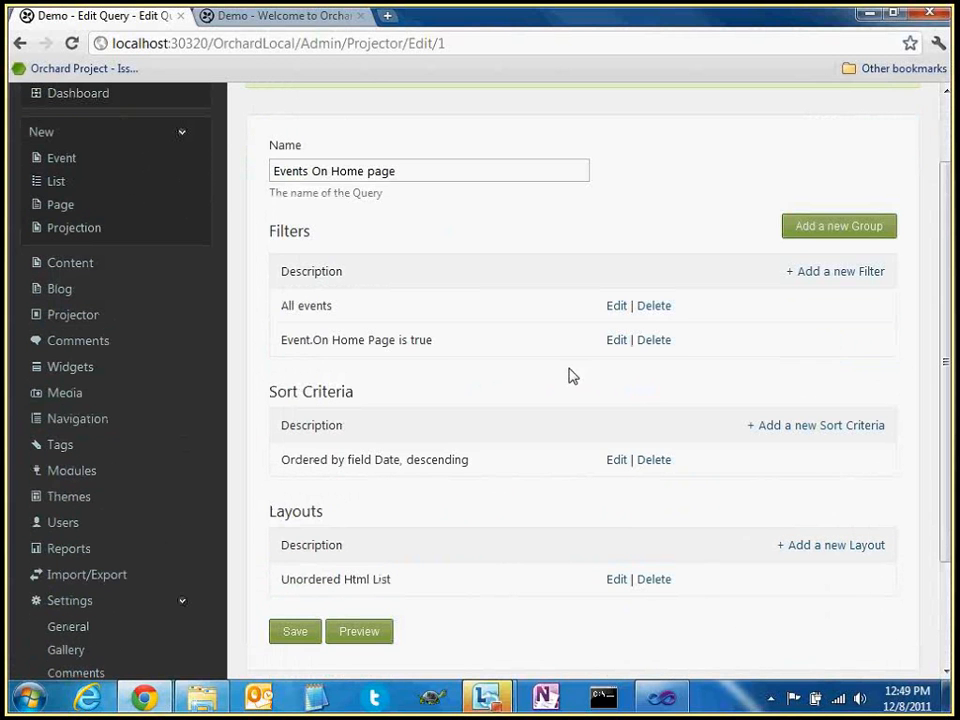
pyautogui.moveTo(572, 376); pyautogui.dragTo(317, 339)
pyautogui.click(542, 403)
pyautogui.scroll(-2, 542, 405)
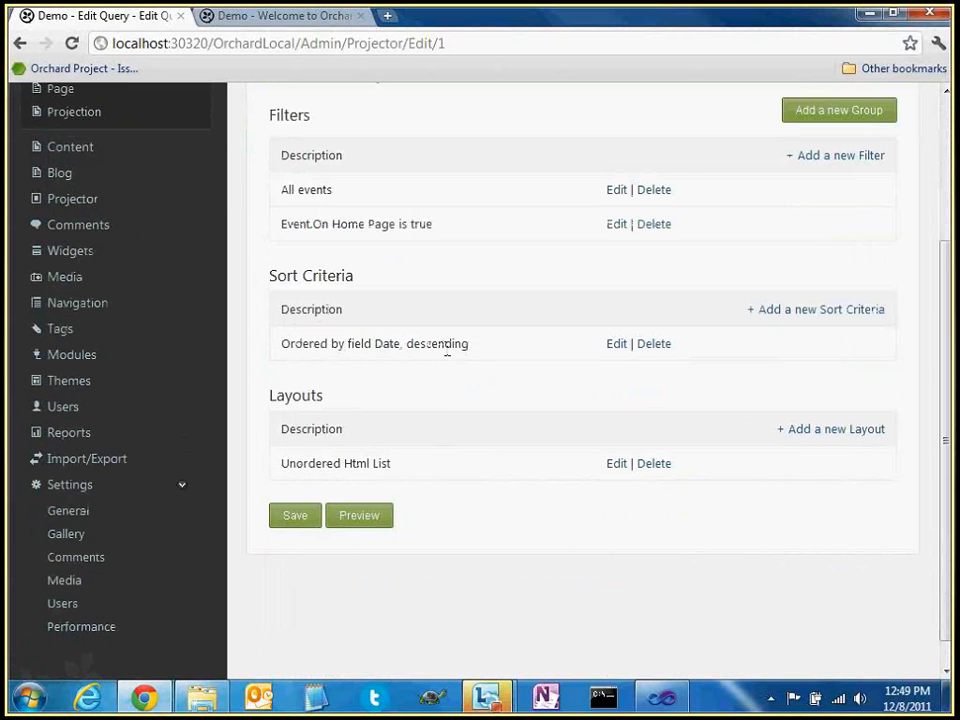
# Set the AsideSecond Projection Widget's query to 'Events On Home page (Unordered Html List)' and save it
pyautogui.click(71, 148)
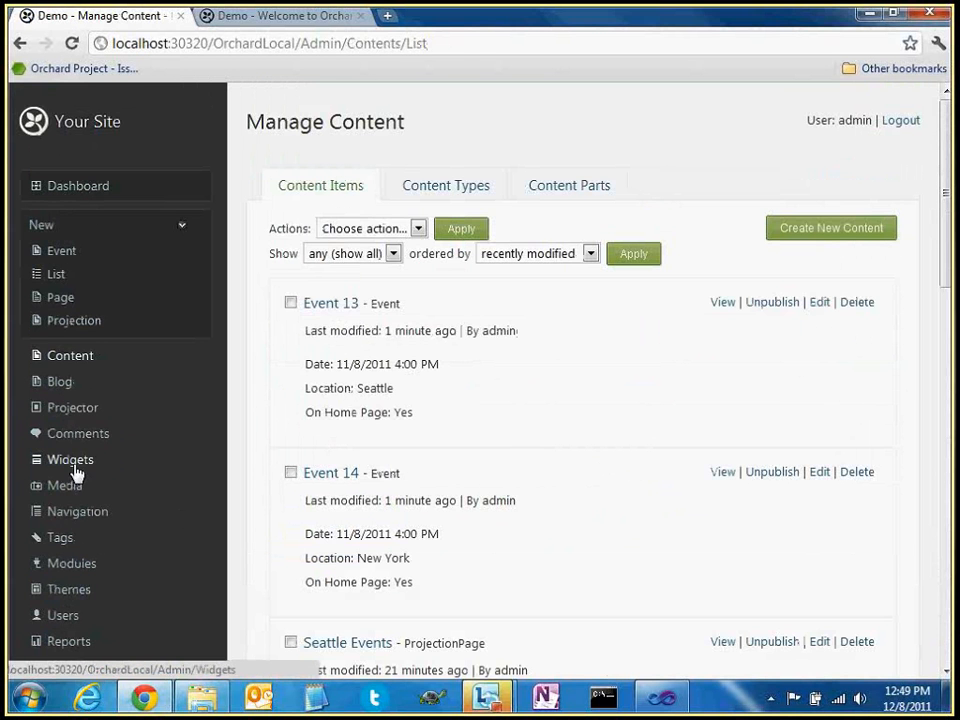
pyautogui.click(72, 463)
pyautogui.scroll(-3, 378, 530)
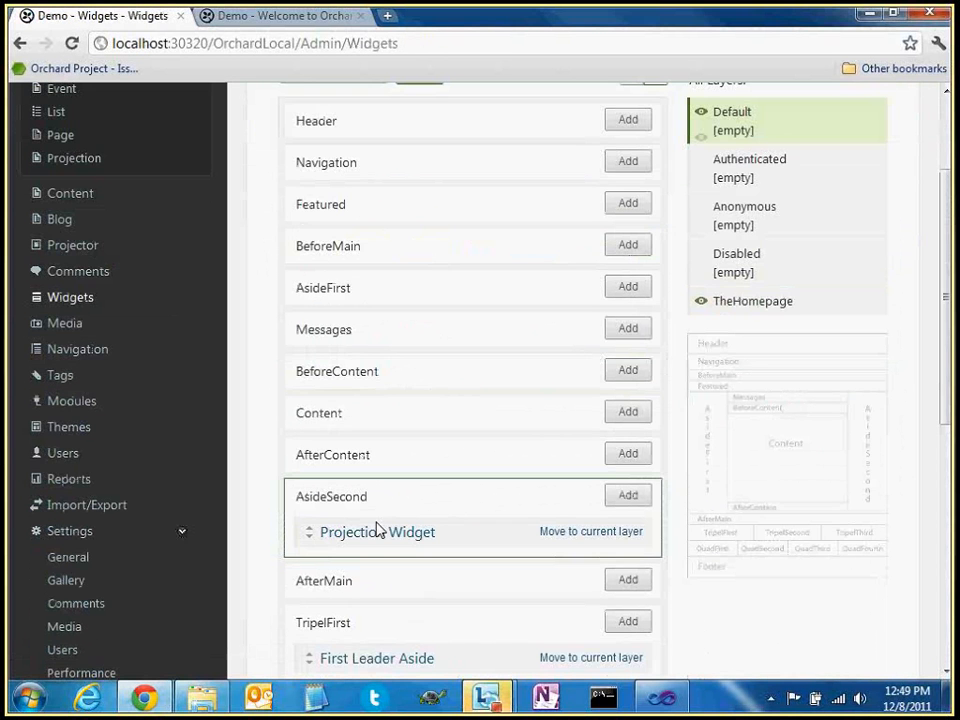
pyautogui.click(378, 531)
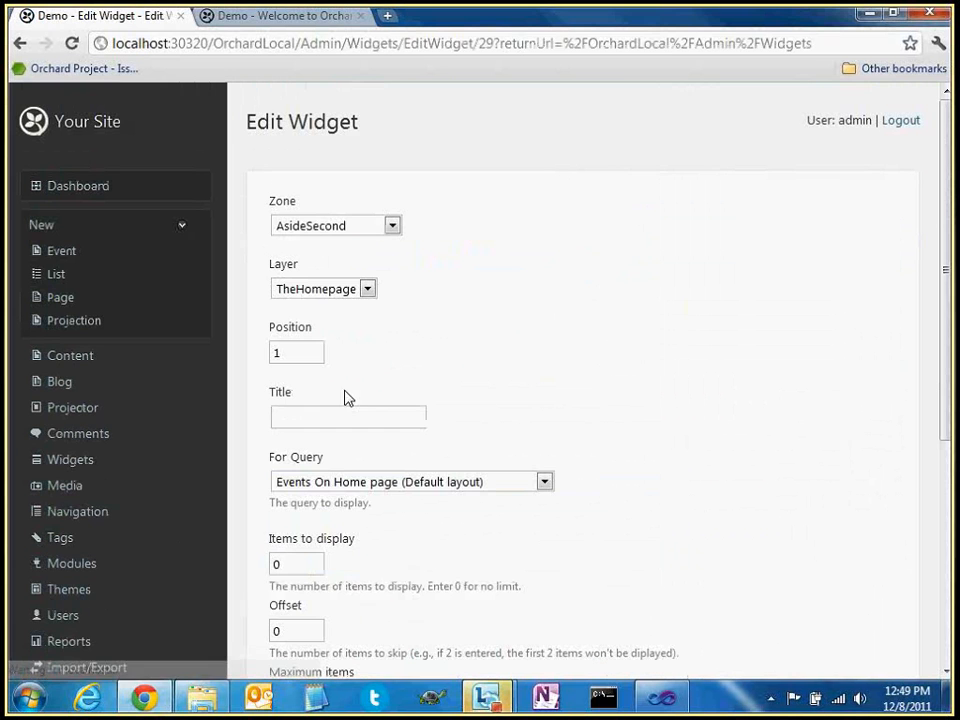
pyautogui.click(366, 490)
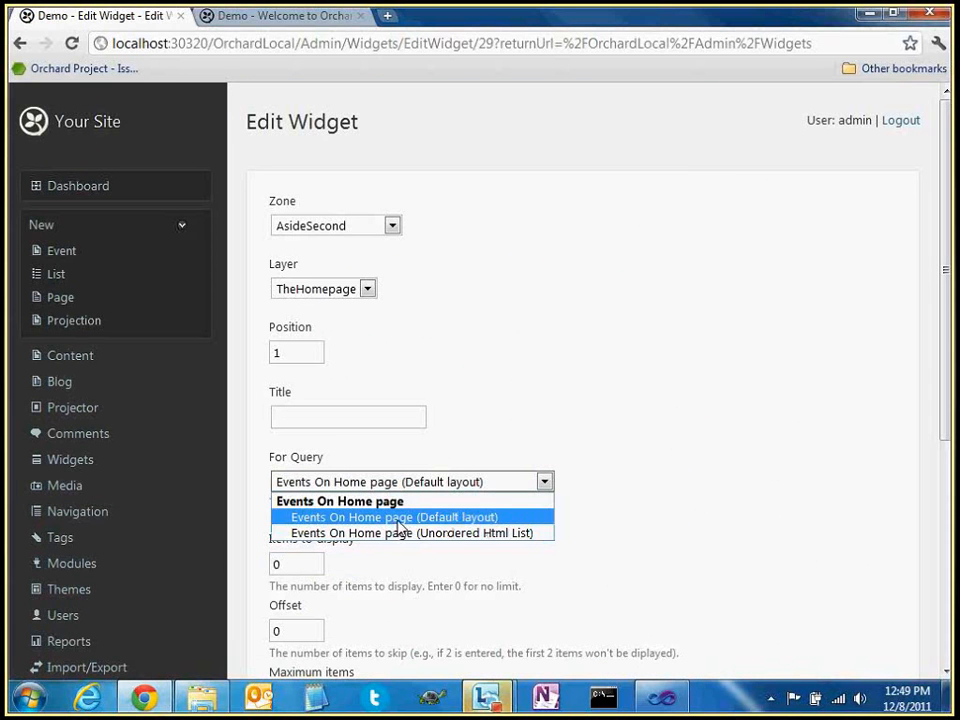
pyautogui.click(400, 533)
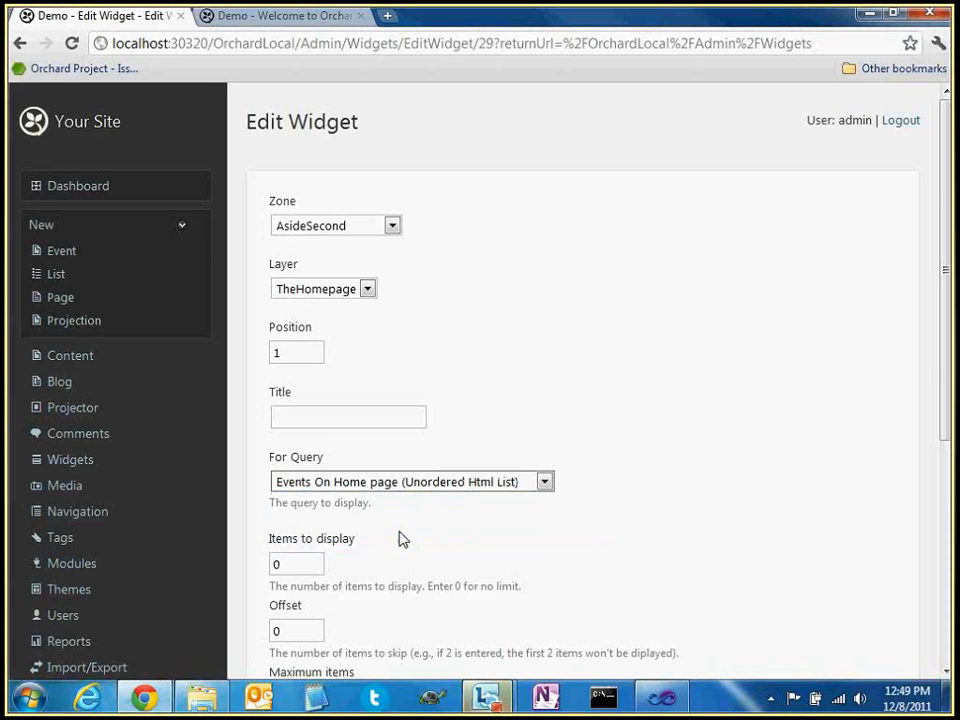
pyautogui.scroll(-4, 440, 460)
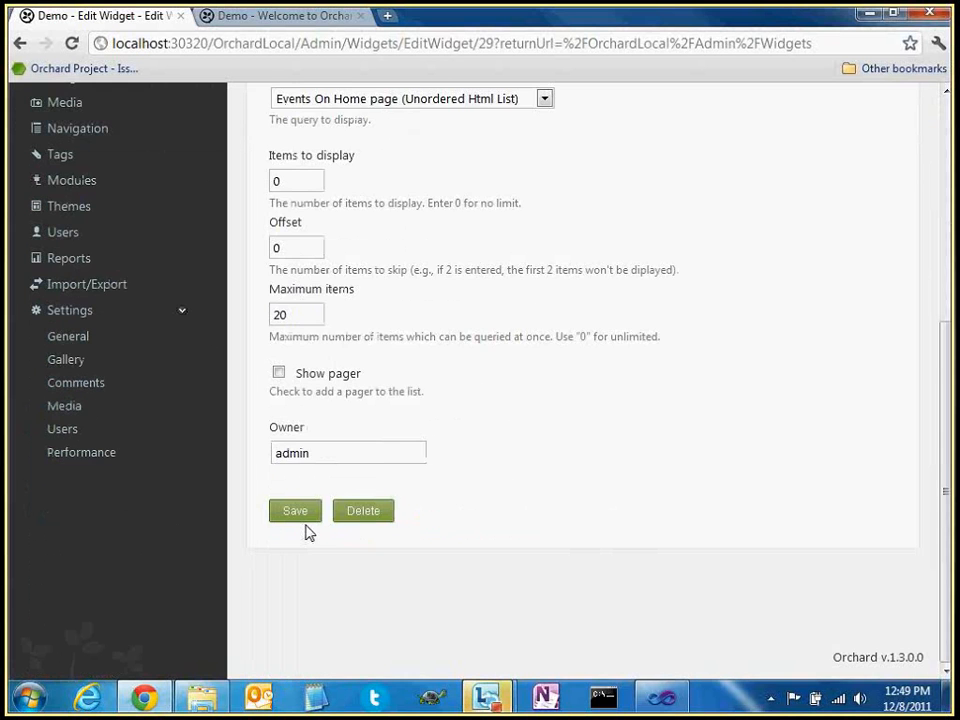
pyautogui.click(304, 514)
# Check the public home page and the Events in Seattle page, then return to the widgets admin
pyautogui.click(275, 16)
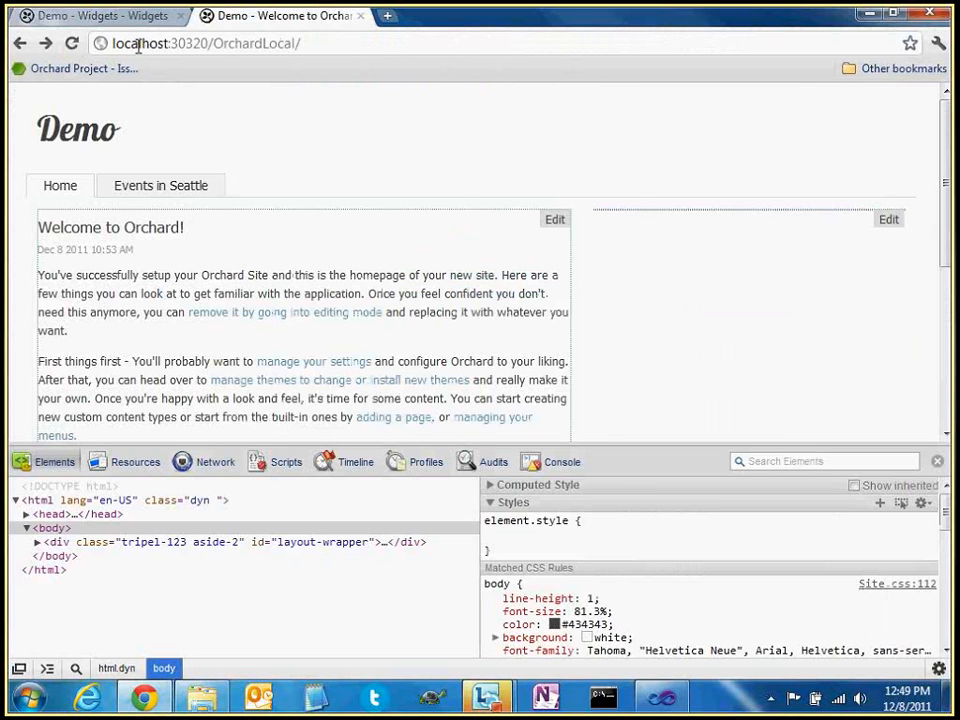
pyautogui.click(170, 187)
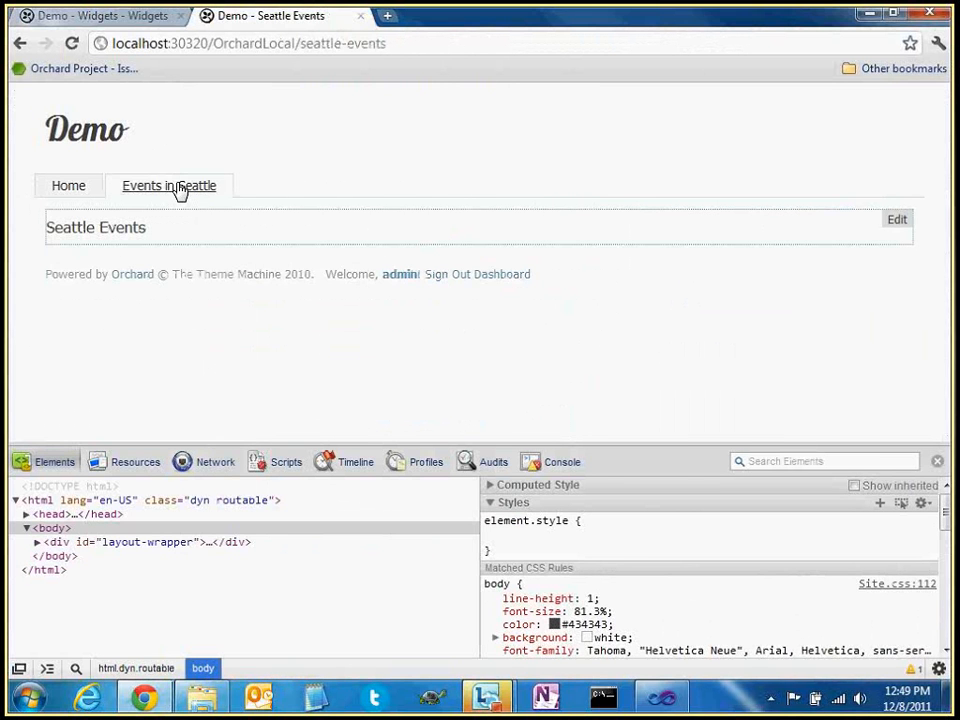
pyautogui.click(112, 20)
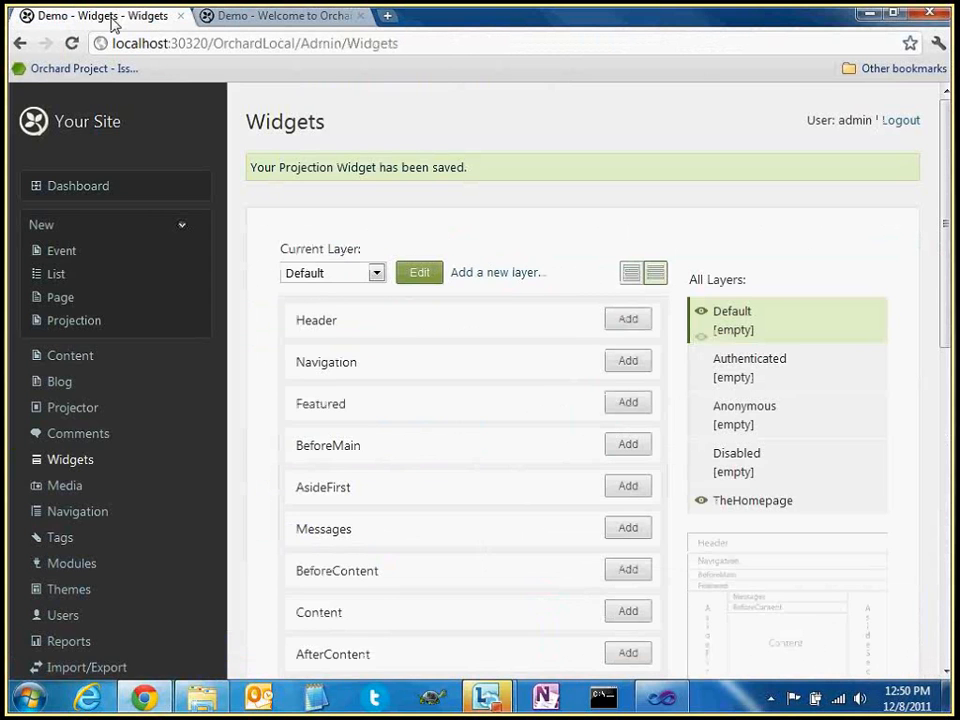
# Open the Events On Home page query from Projector's saved queries
pyautogui.click(68, 357)
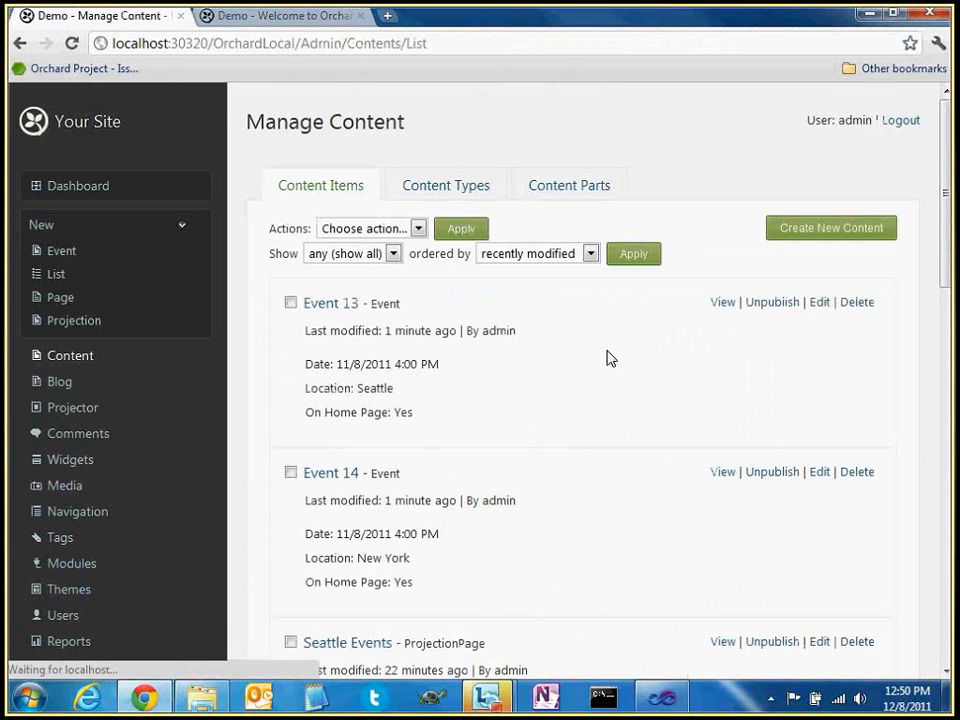
pyautogui.scroll(-1, 360, 511)
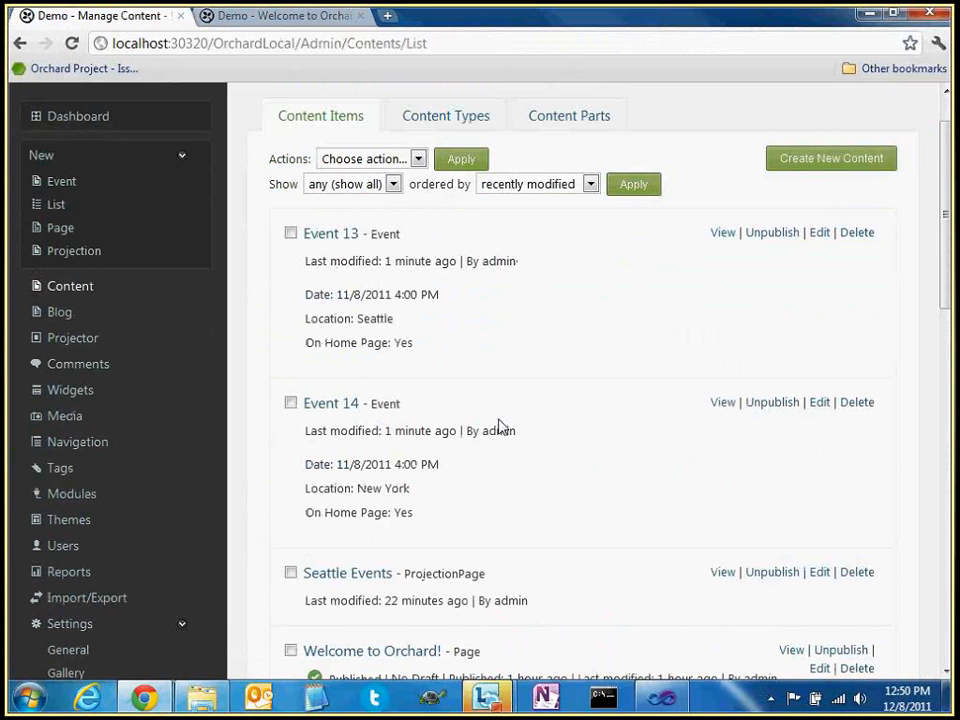
pyautogui.scroll(-2, 494, 430)
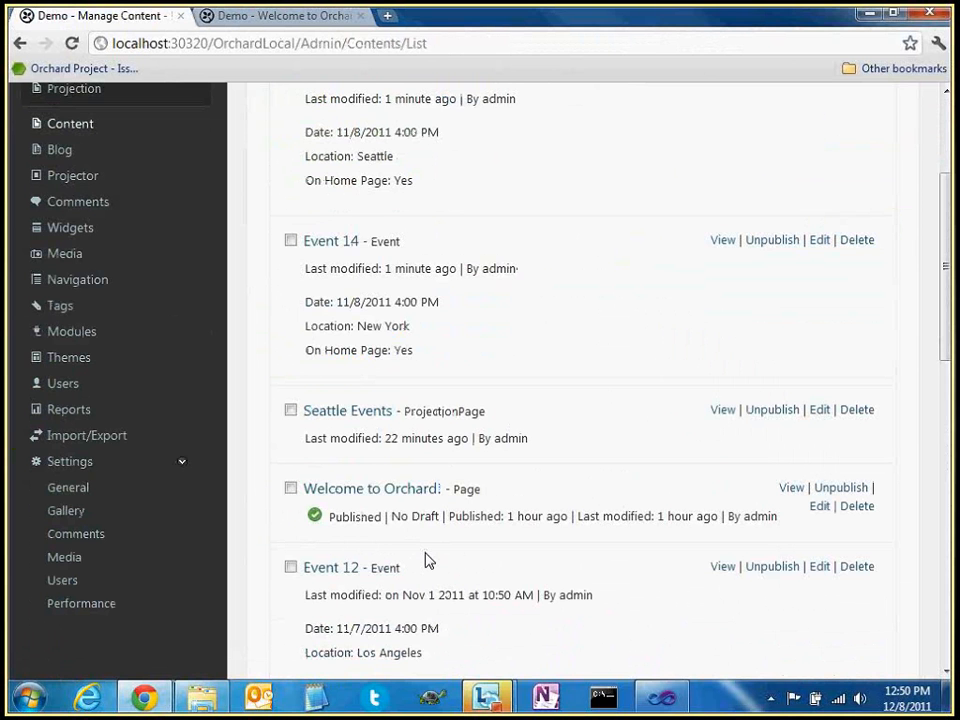
pyautogui.scroll(3, 75, 395)
pyautogui.click(72, 405)
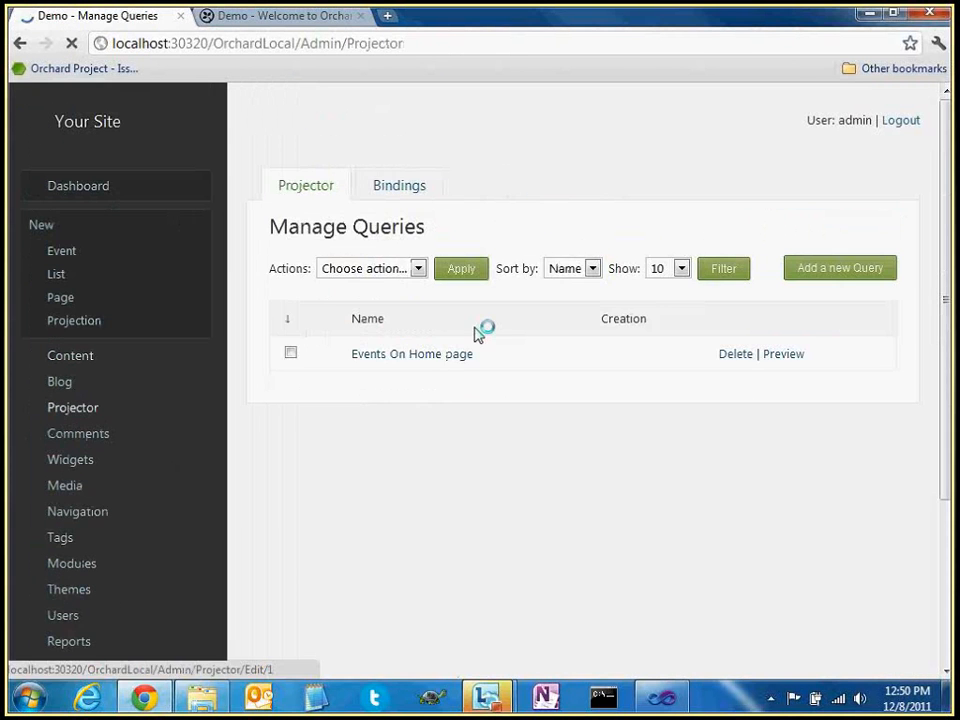
pyautogui.click(405, 358)
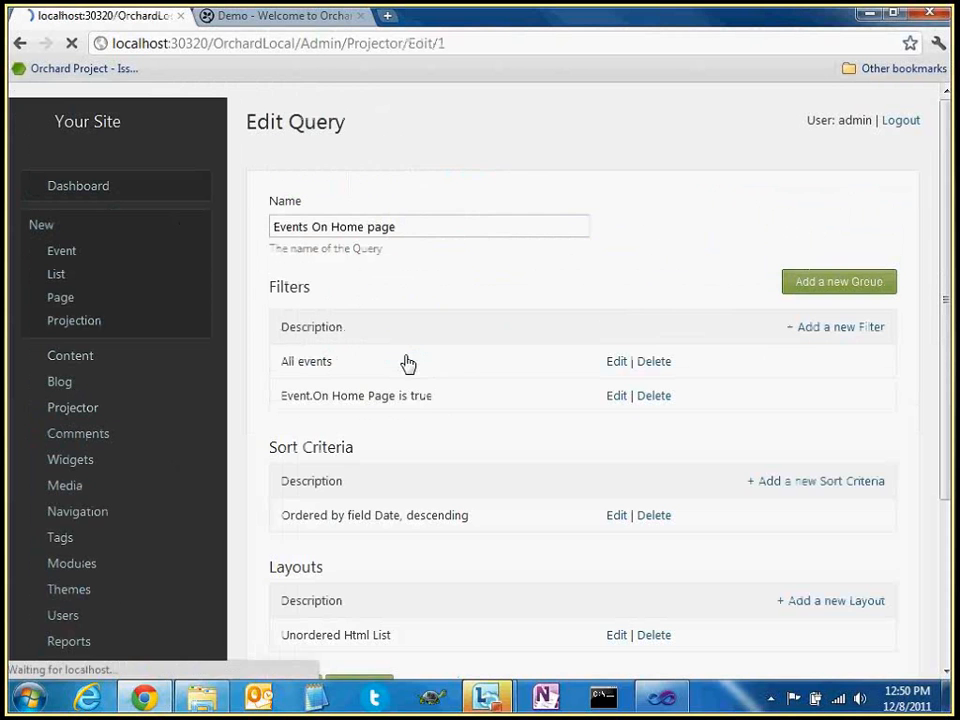
# Review the query's Event.On Home Page is true filter and its layout name
pyautogui.doubleClick(424, 396)
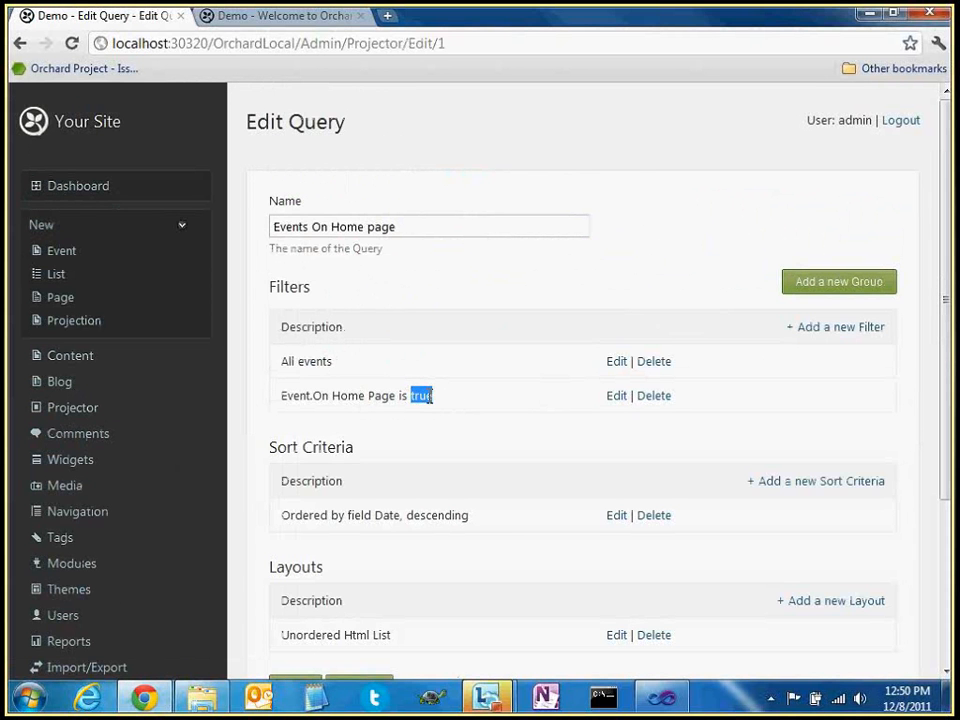
pyautogui.scroll(-1, 490, 405)
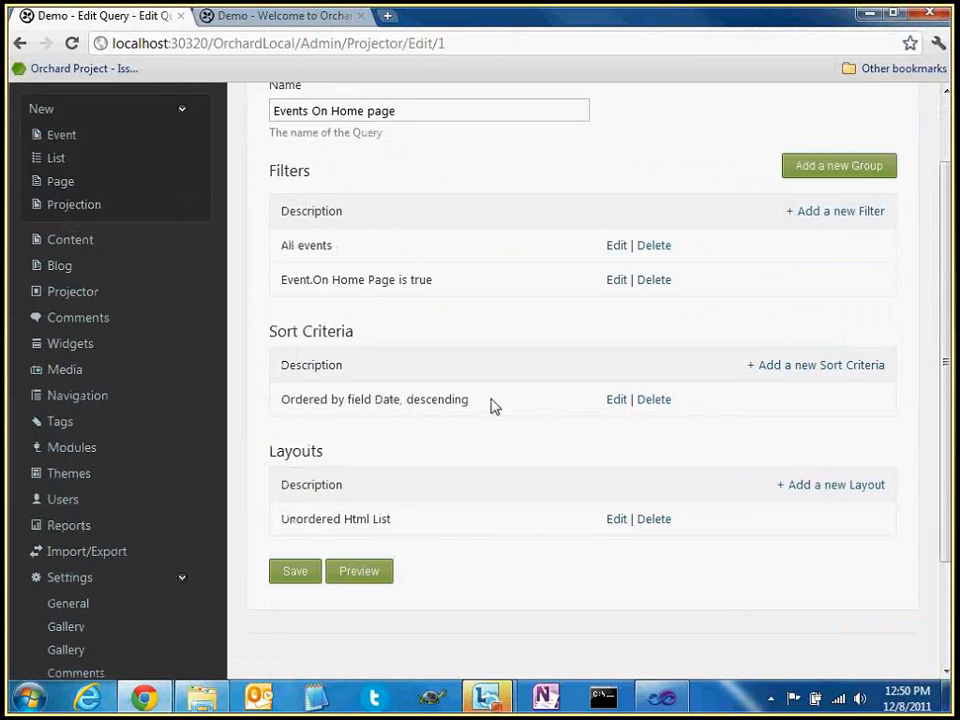
pyautogui.scroll(-1, 490, 405)
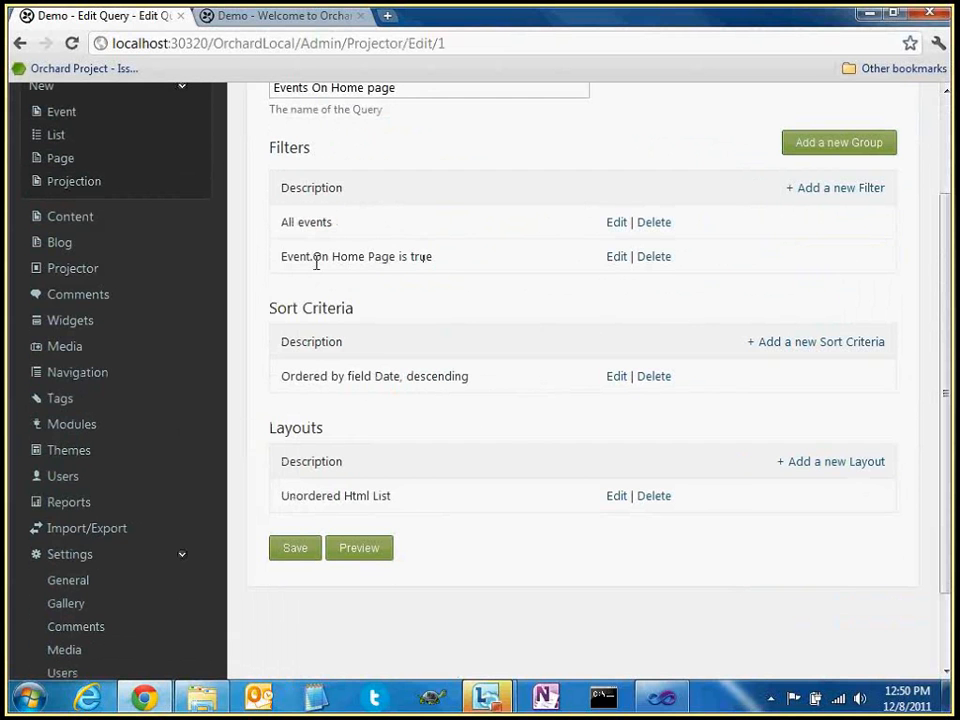
pyautogui.moveTo(281, 260); pyautogui.dragTo(450, 266)
pyautogui.click(458, 264)
pyautogui.moveTo(391, 496); pyautogui.dragTo(371, 499)
# Re-save the On Home Page filter with Yes and return to the query list
pyautogui.click(617, 257)
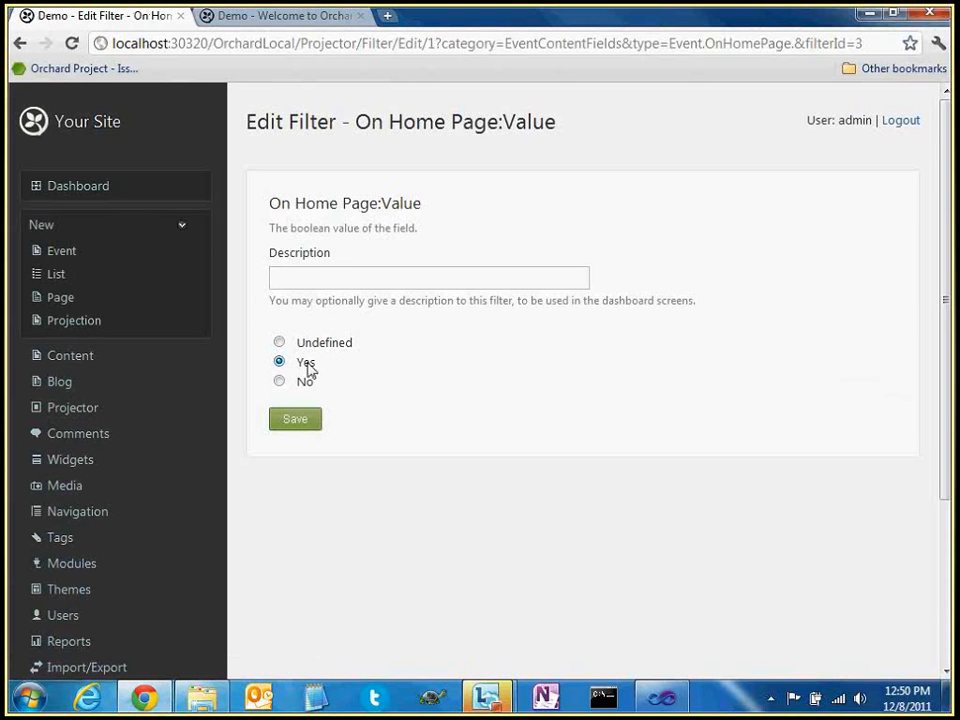
pyautogui.click(314, 424)
pyautogui.scroll(-3, 600, 455)
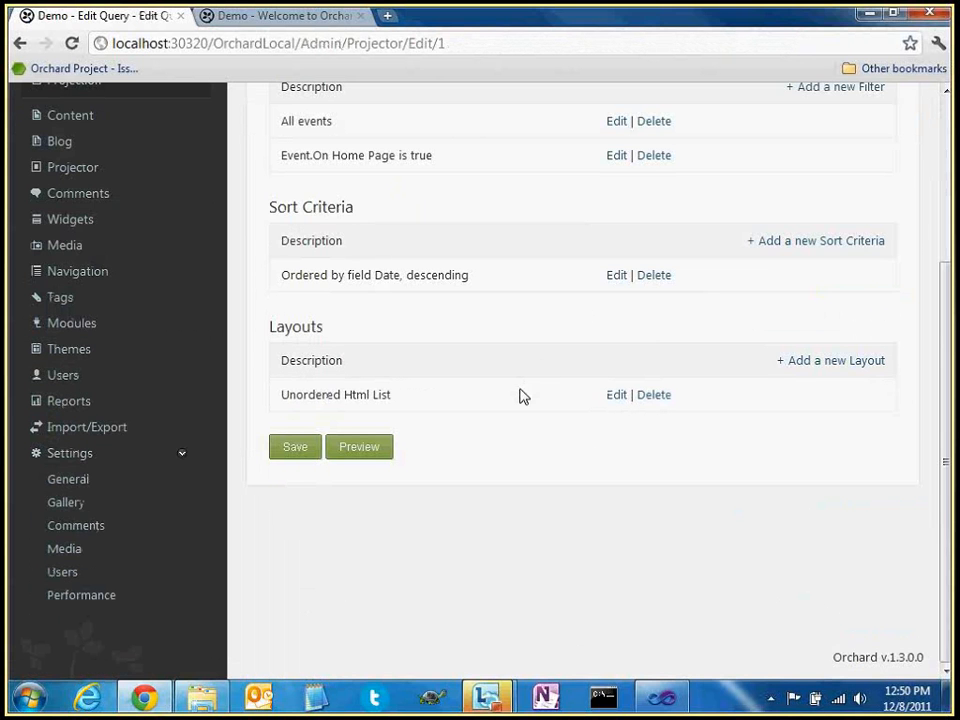
pyautogui.scroll(2, 519, 394)
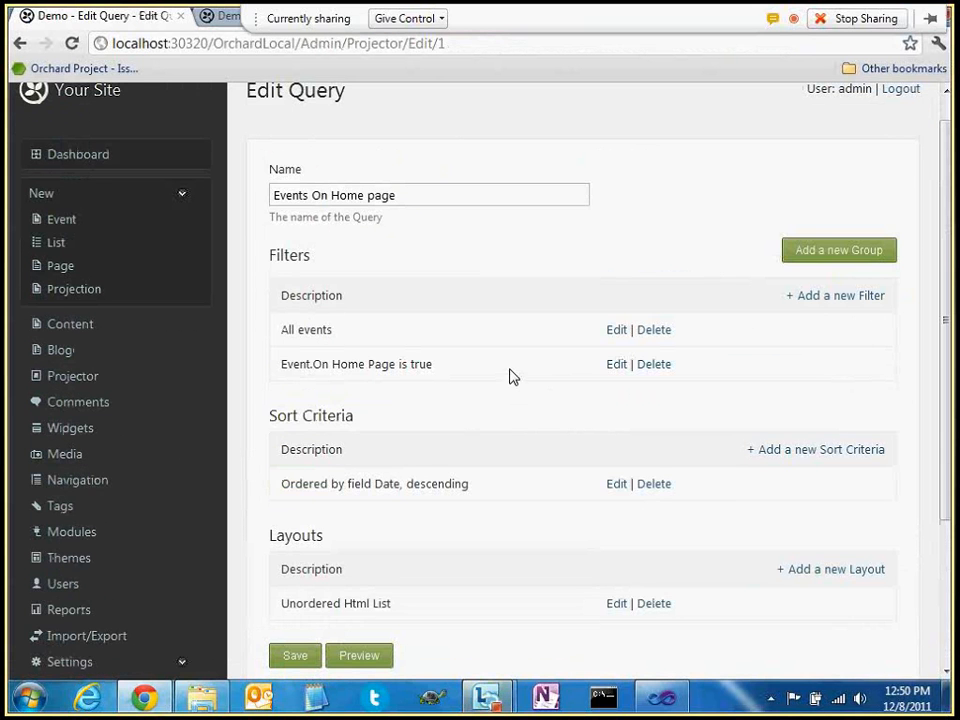
pyautogui.scroll(1, 514, 390)
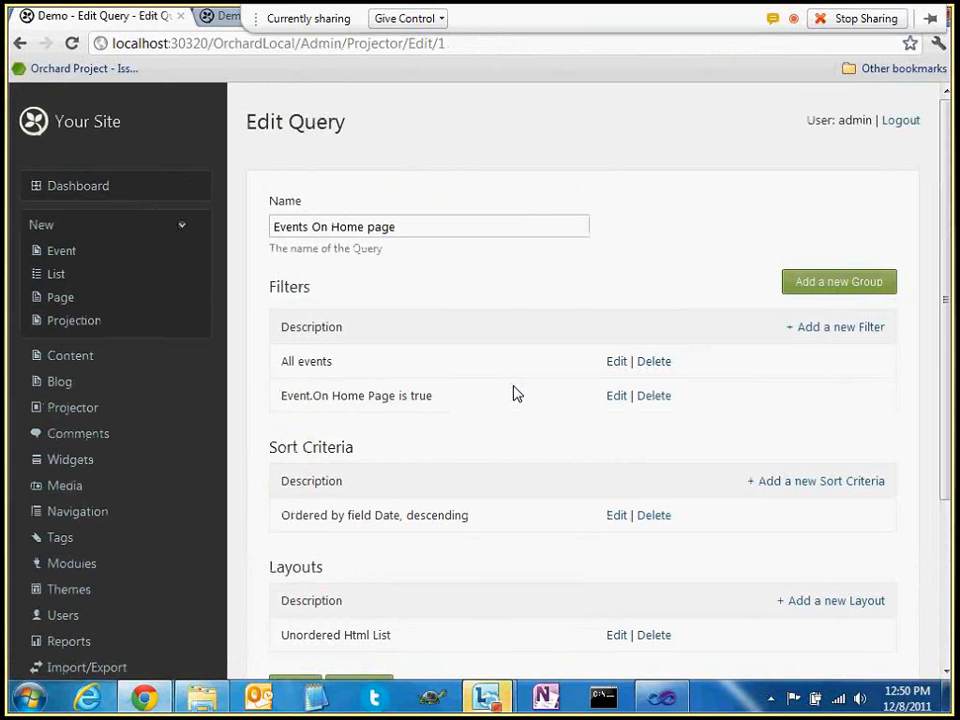
pyautogui.doubleClick(392, 227)
pyautogui.click(502, 281)
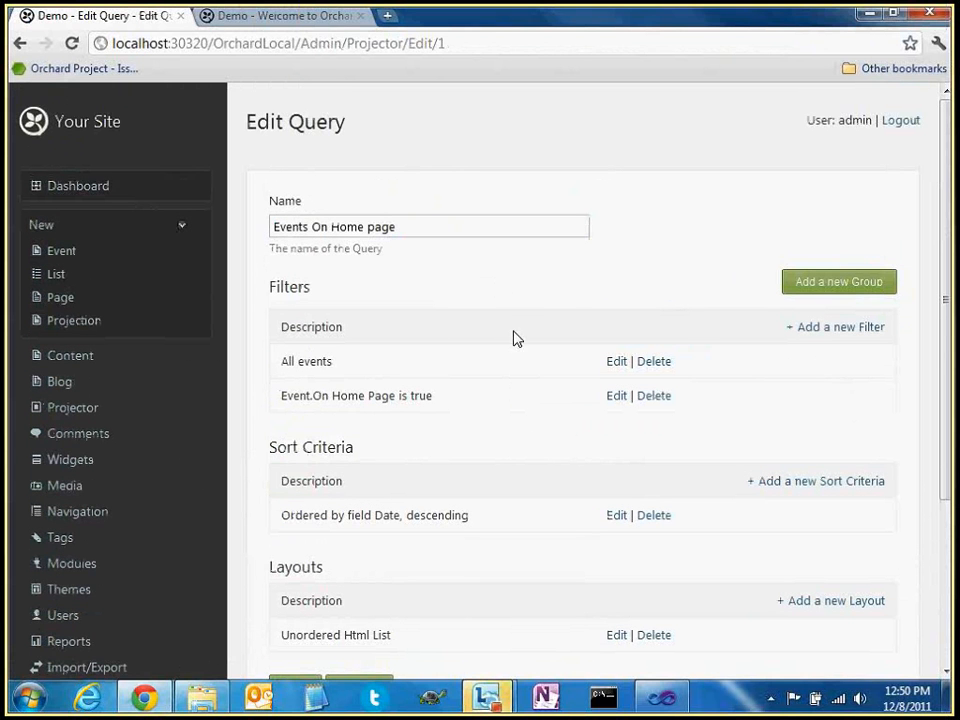
pyautogui.click(66, 409)
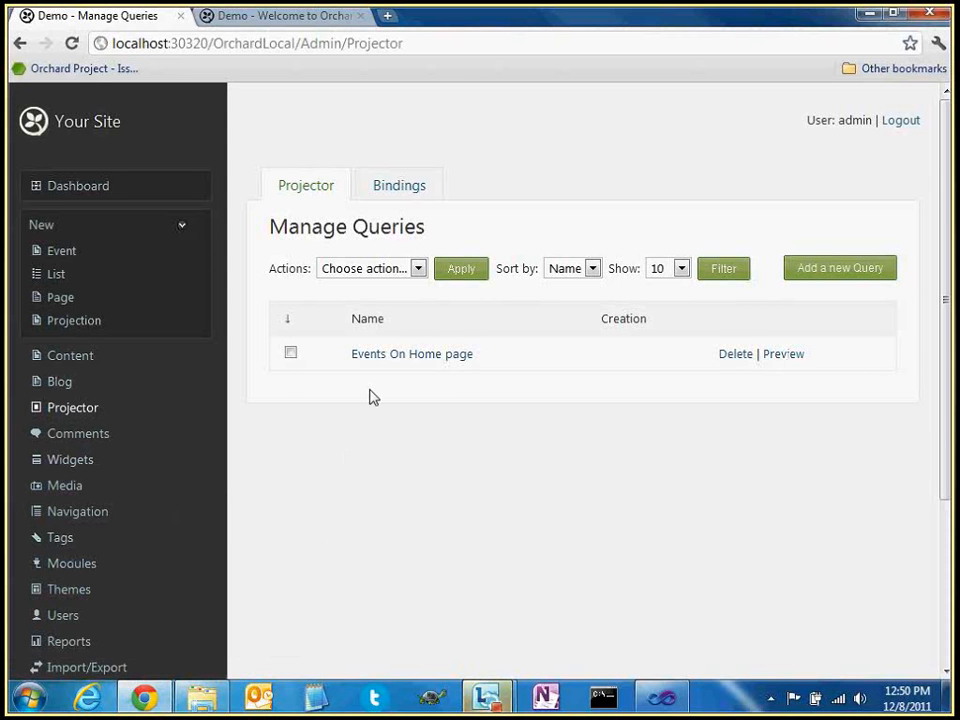
# Add the Tags part to the Event content type, then go back to the Manage Content list
pyautogui.click(73, 360)
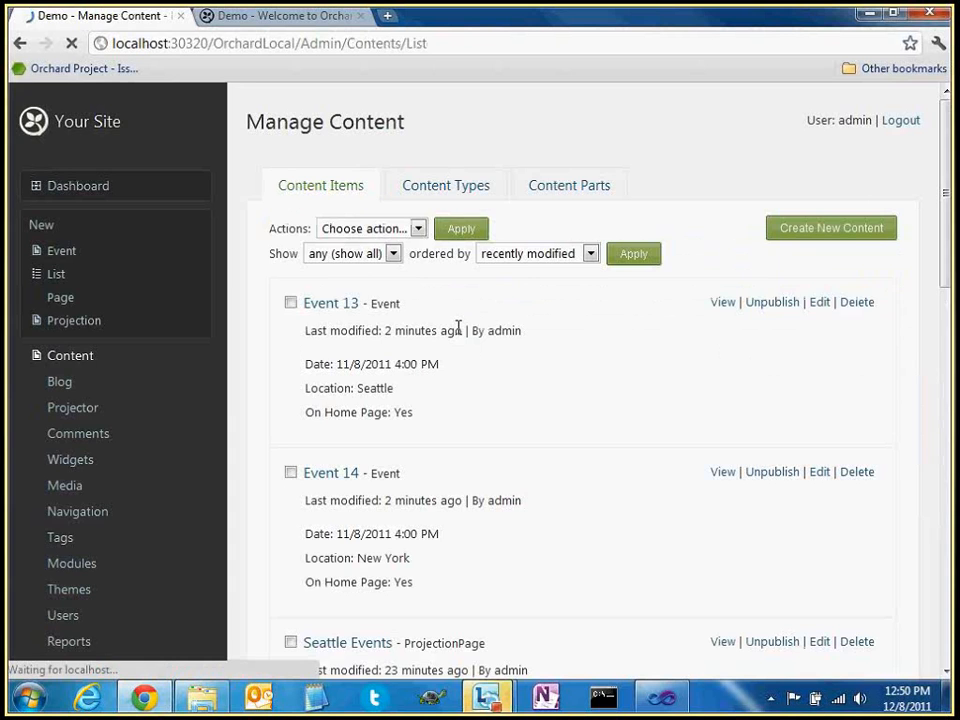
pyautogui.click(446, 185)
pyautogui.scroll(-3, 480, 350)
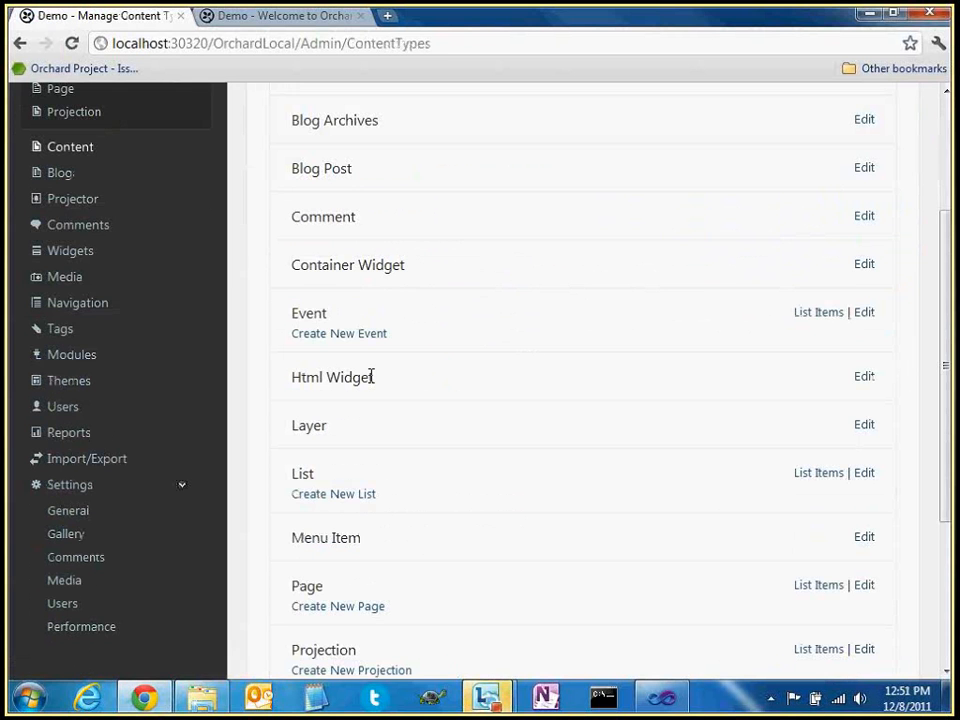
pyautogui.click(866, 317)
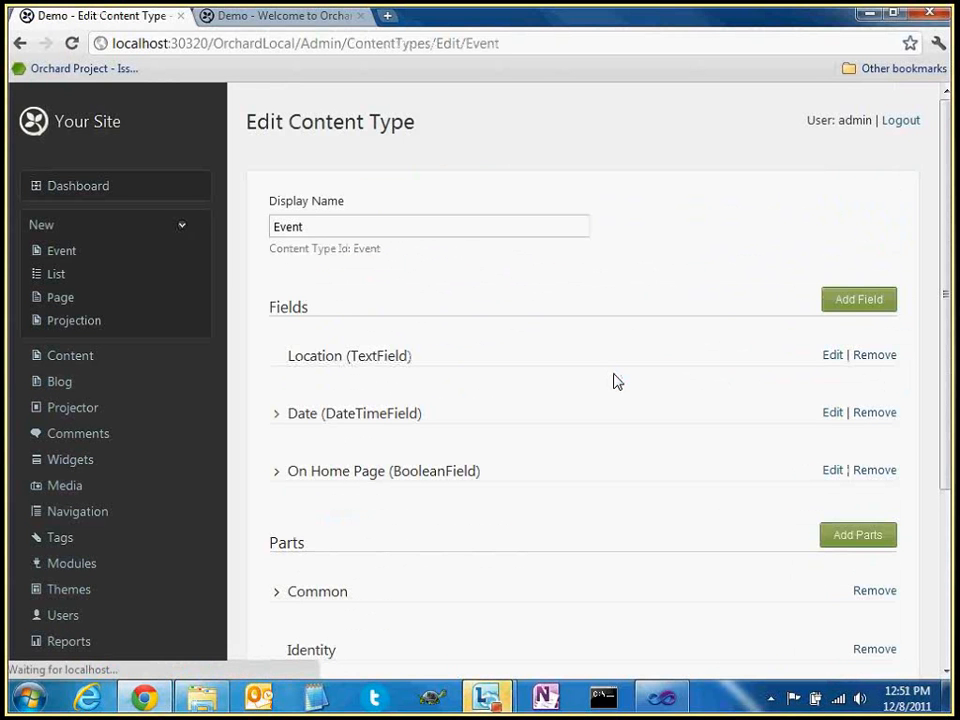
pyautogui.click(852, 540)
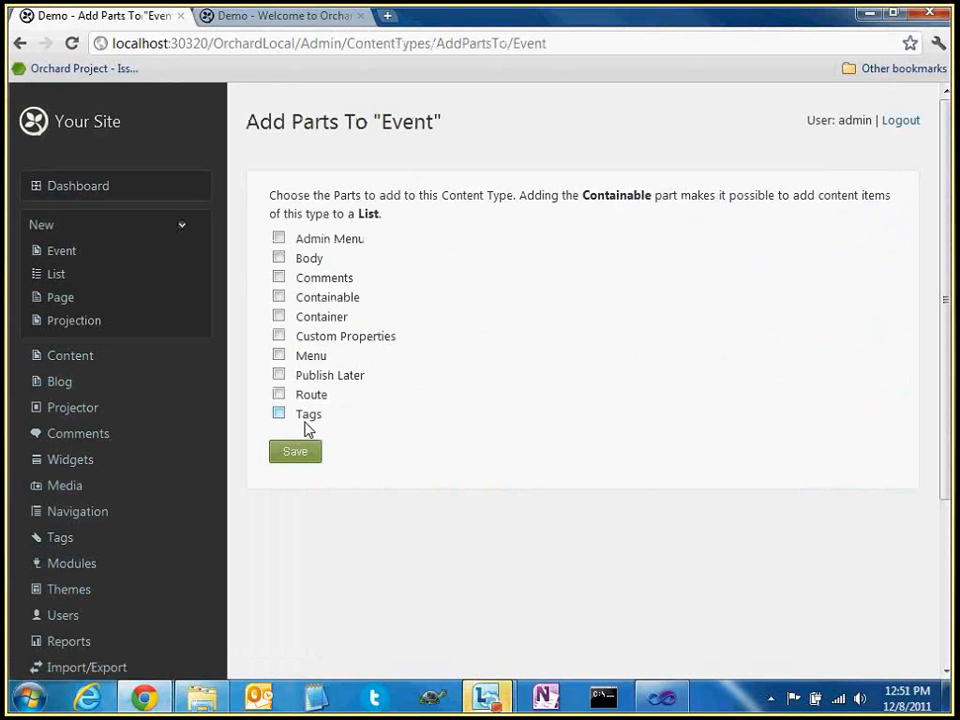
pyautogui.click(302, 420)
pyautogui.click(298, 455)
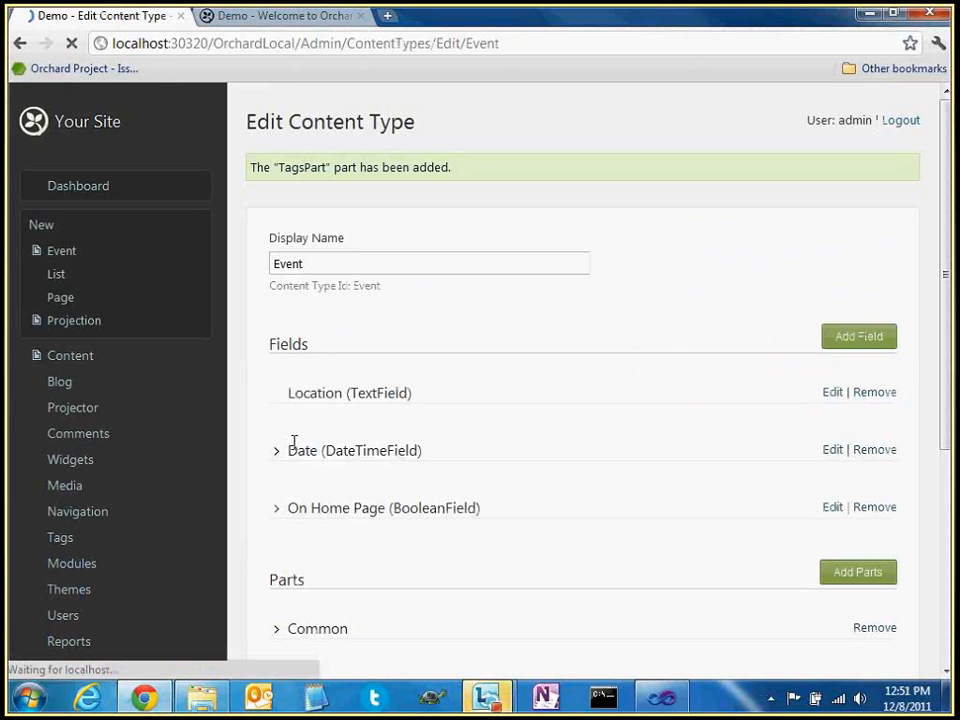
pyautogui.click(100, 358)
pyautogui.scroll(-1, 579, 364)
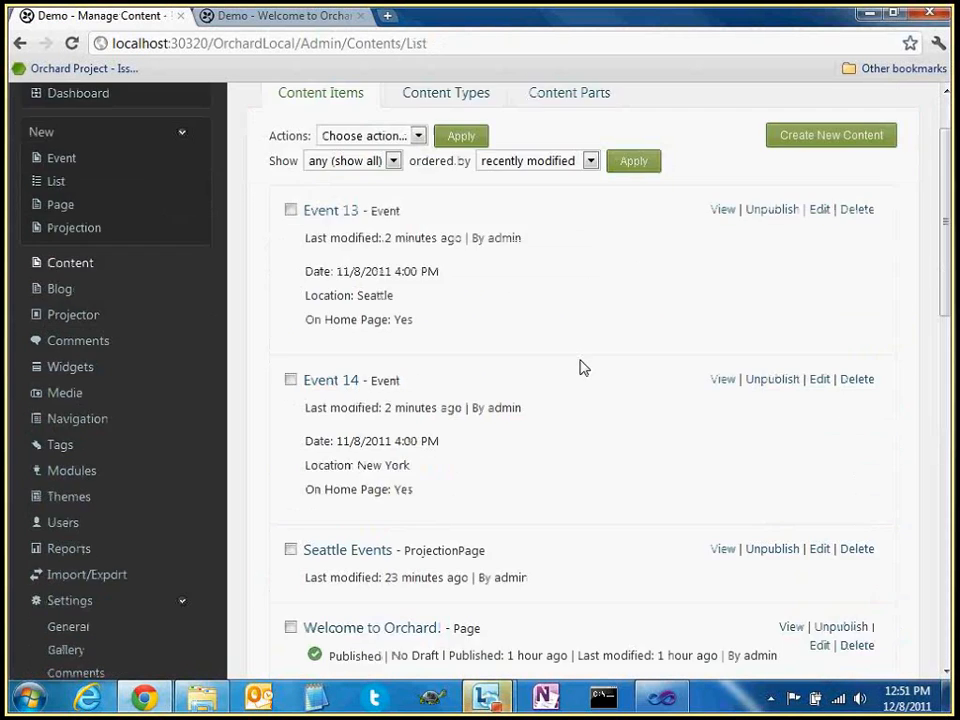
# Tag Event 13 with 'tag1, tag2' and publish it
pyautogui.click(812, 209)
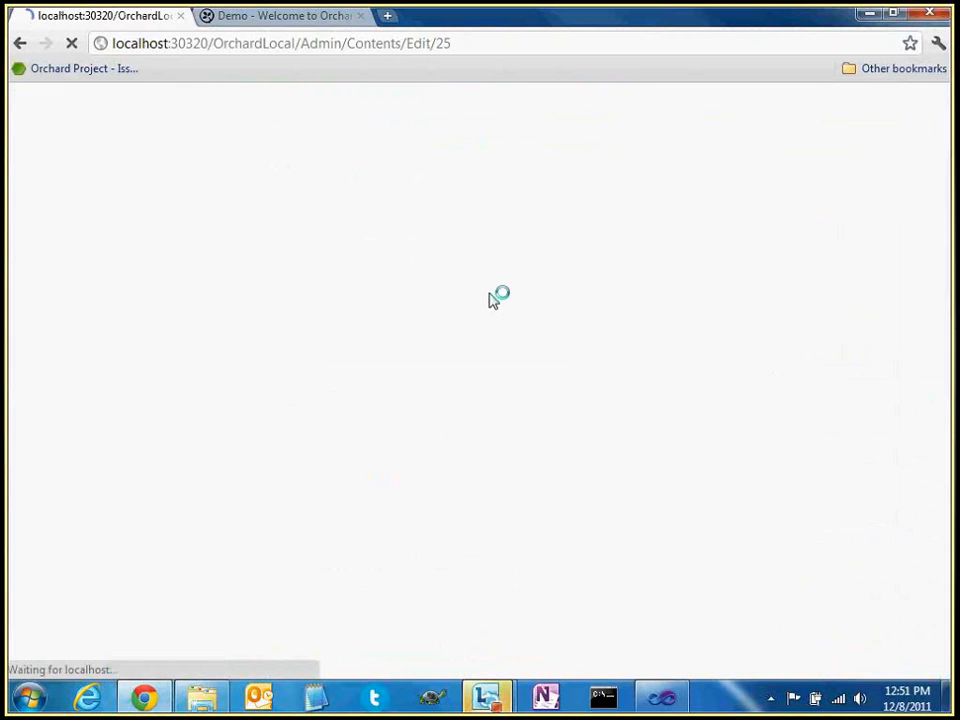
pyautogui.scroll(-2, 334, 356)
pyautogui.click(335, 331)
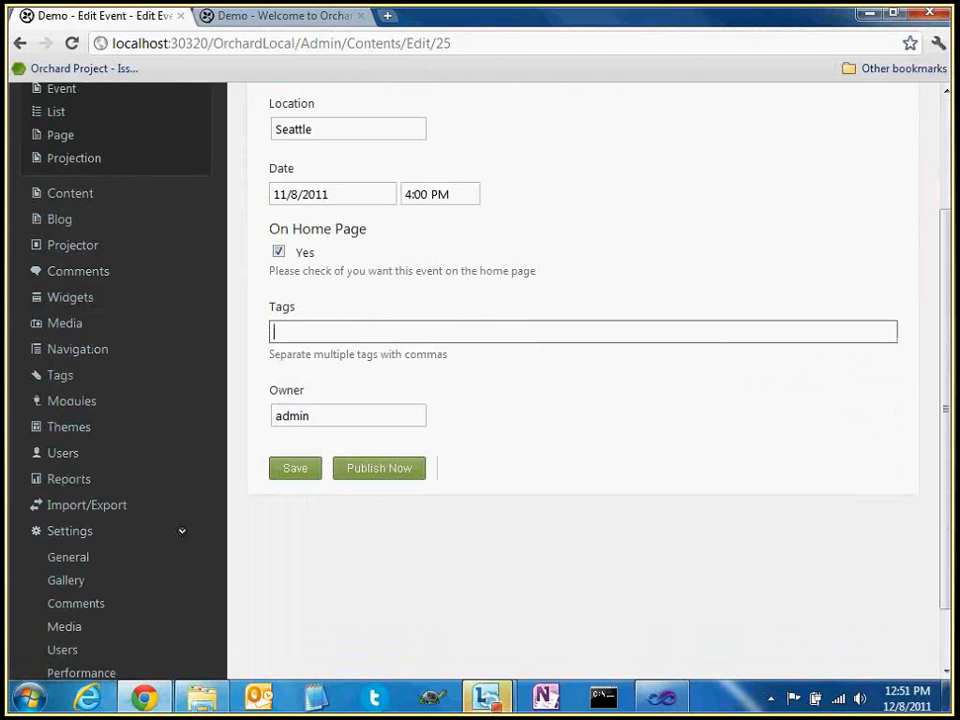
pyautogui.write('tag1')
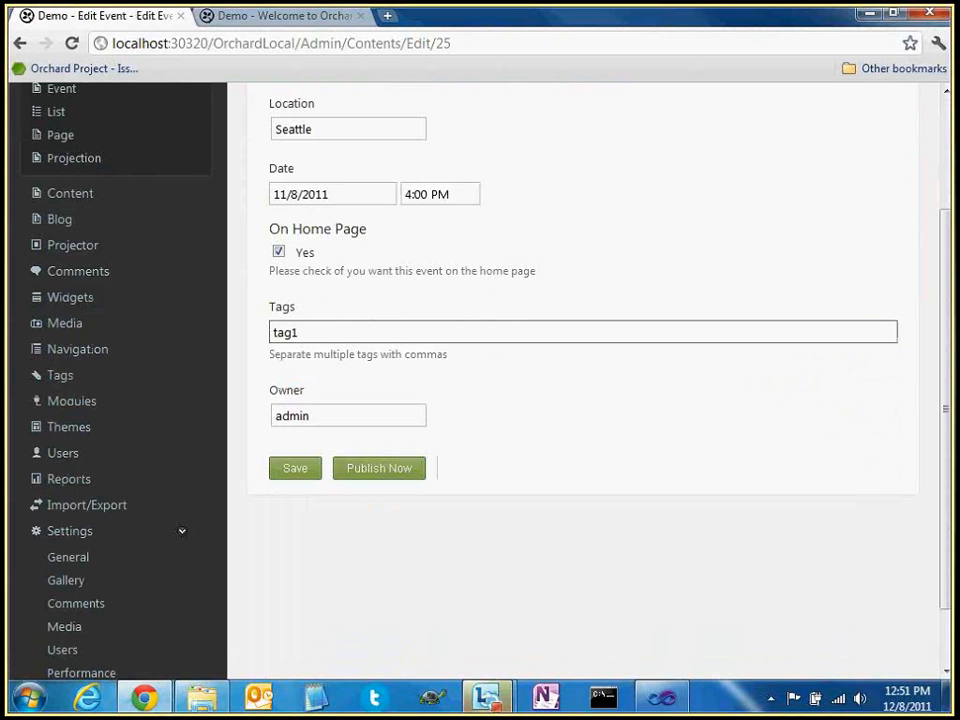
pyautogui.write(', tag2')
pyautogui.click(395, 470)
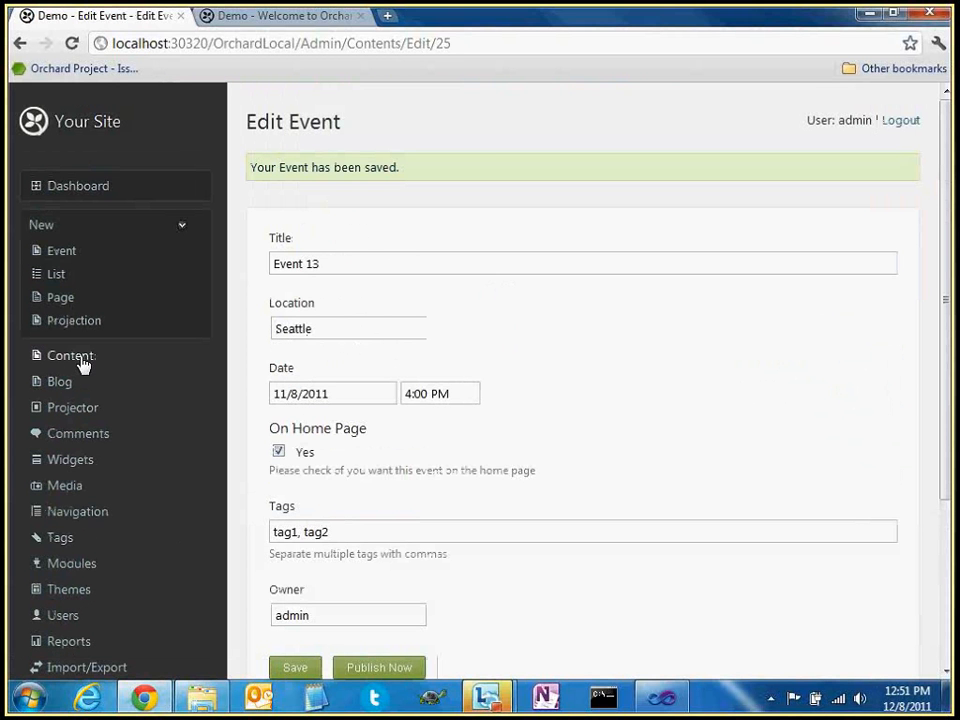
# Tag Event 14 with 'tag2, tag3', publish it, and open the Events On Home page query
pyautogui.click(80, 360)
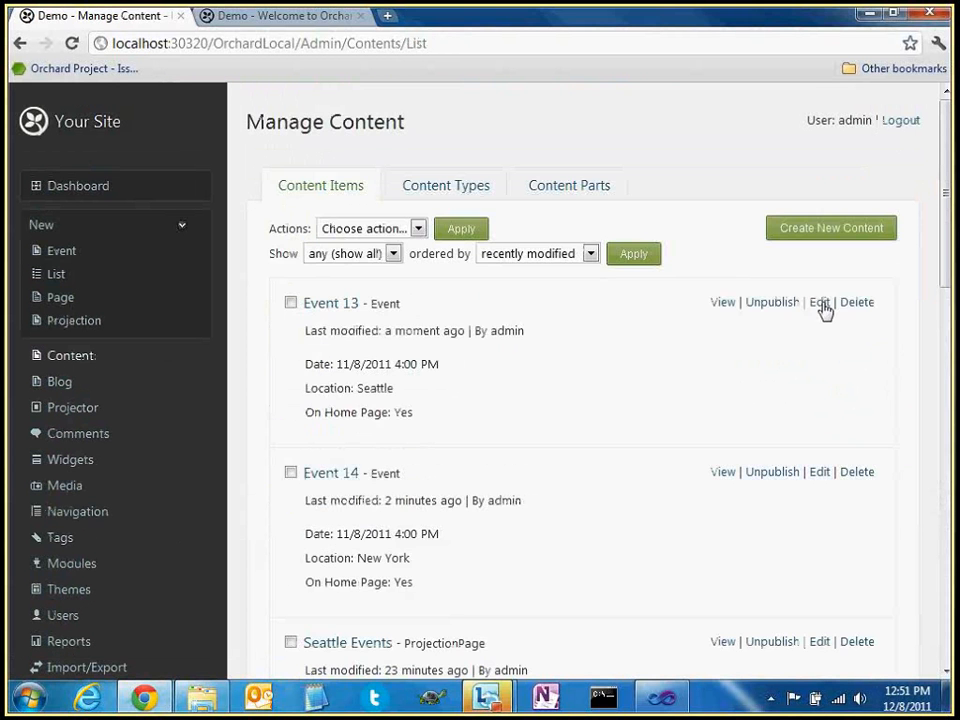
pyautogui.click(820, 474)
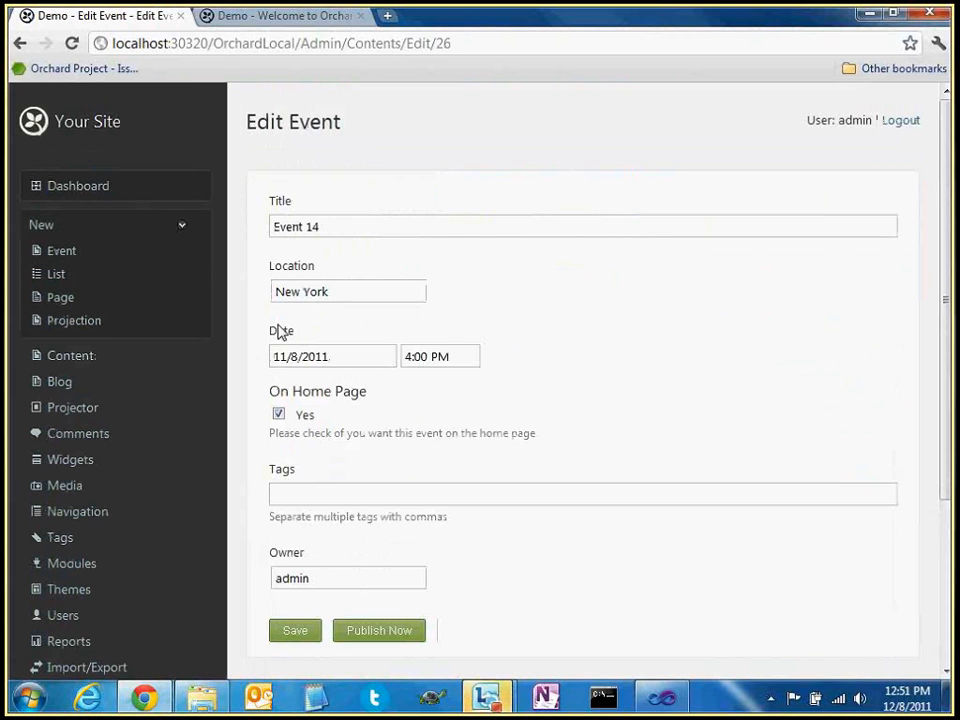
pyautogui.click(342, 492)
pyautogui.write('t')
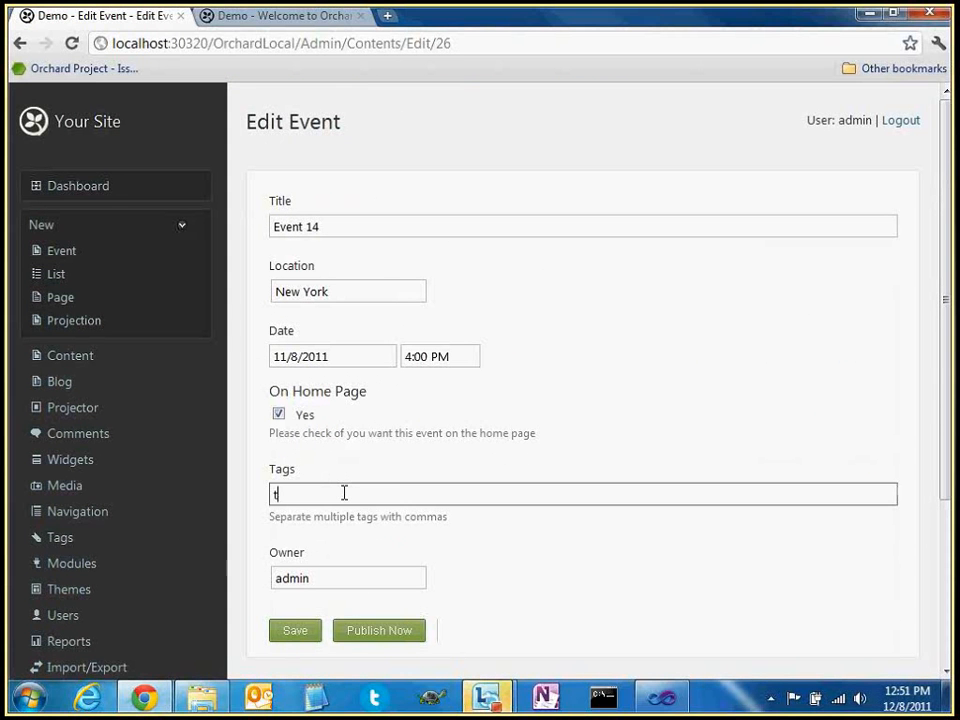
pyautogui.write('ag2, tag3')
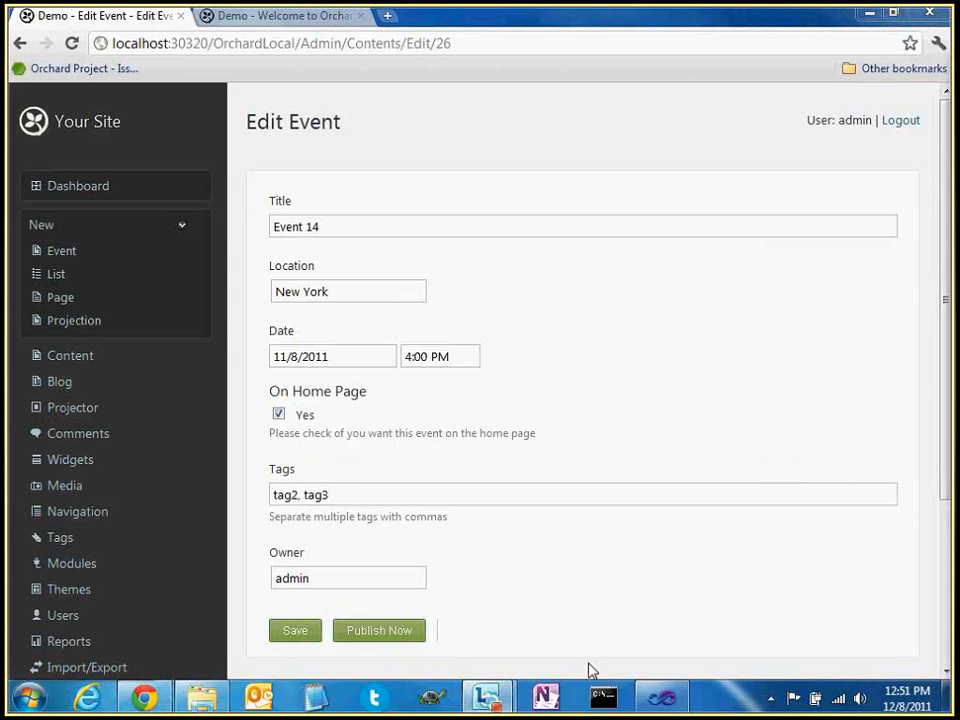
pyautogui.moveTo(592, 414); pyautogui.dragTo(604, 399)
pyautogui.scroll(-1, 604, 399)
pyautogui.click(367, 516)
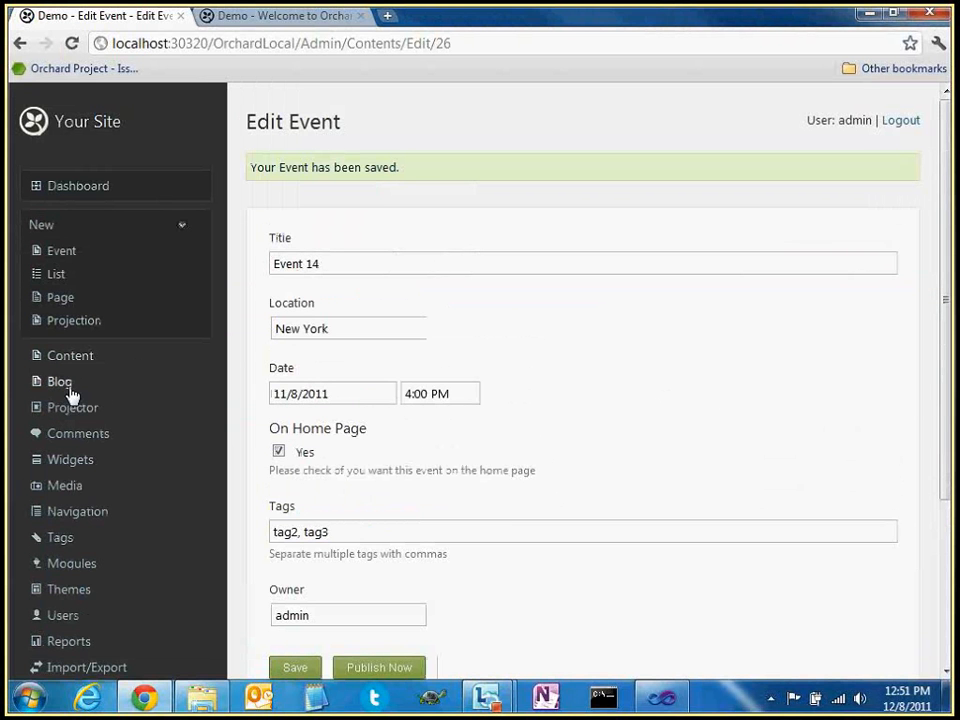
pyautogui.click(72, 407)
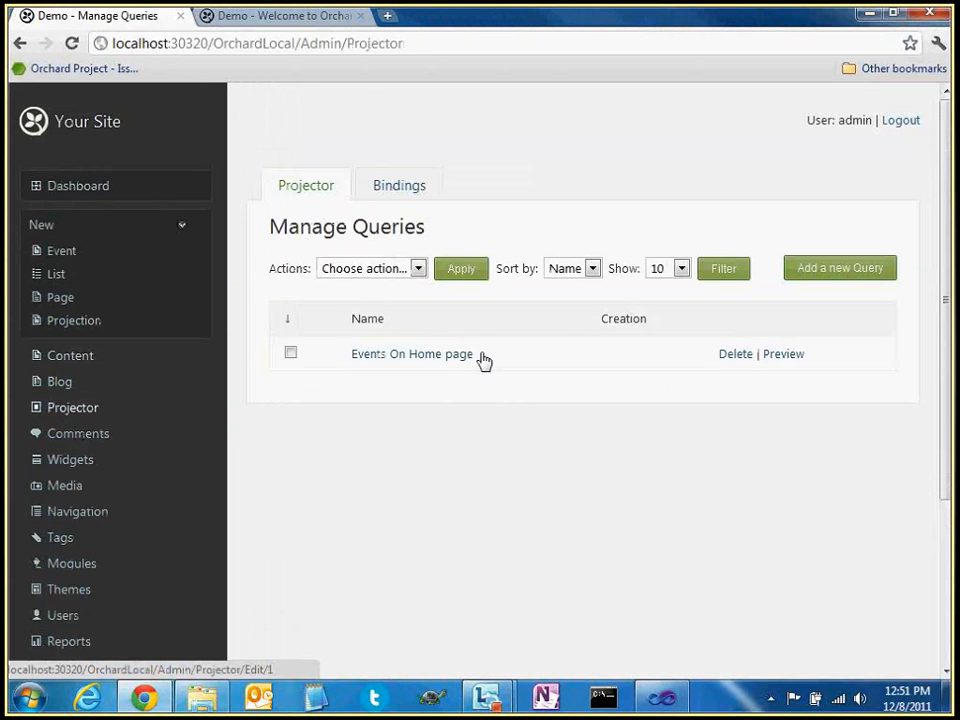
pyautogui.click(470, 360)
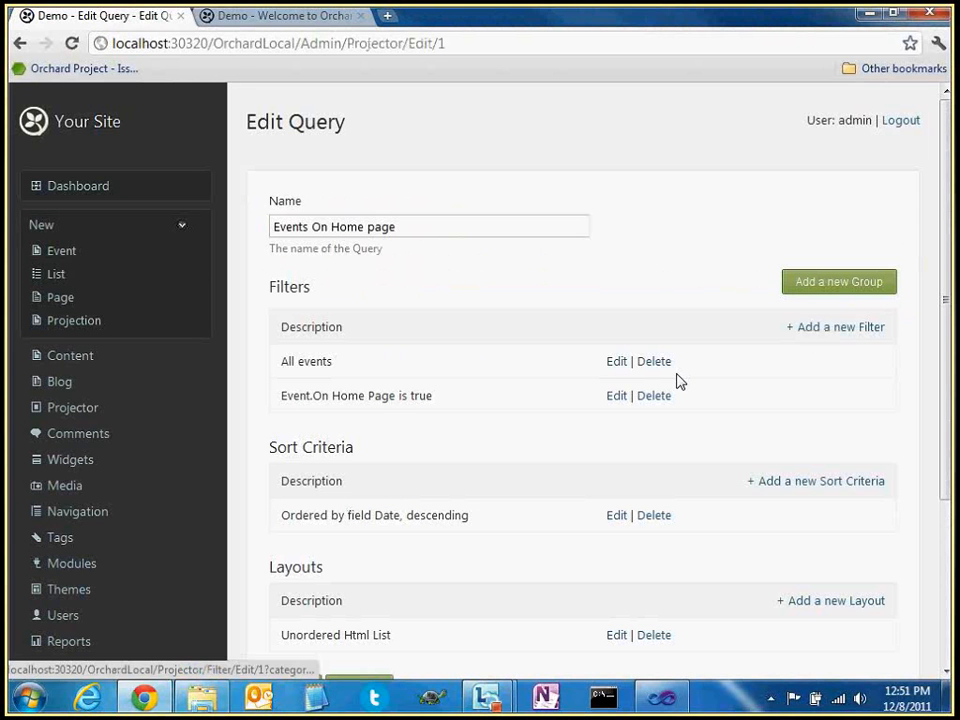
# Remove the On Home Page is true filter and preview the query's results
pyautogui.click(656, 396)
pyautogui.scroll(-2, 508, 525)
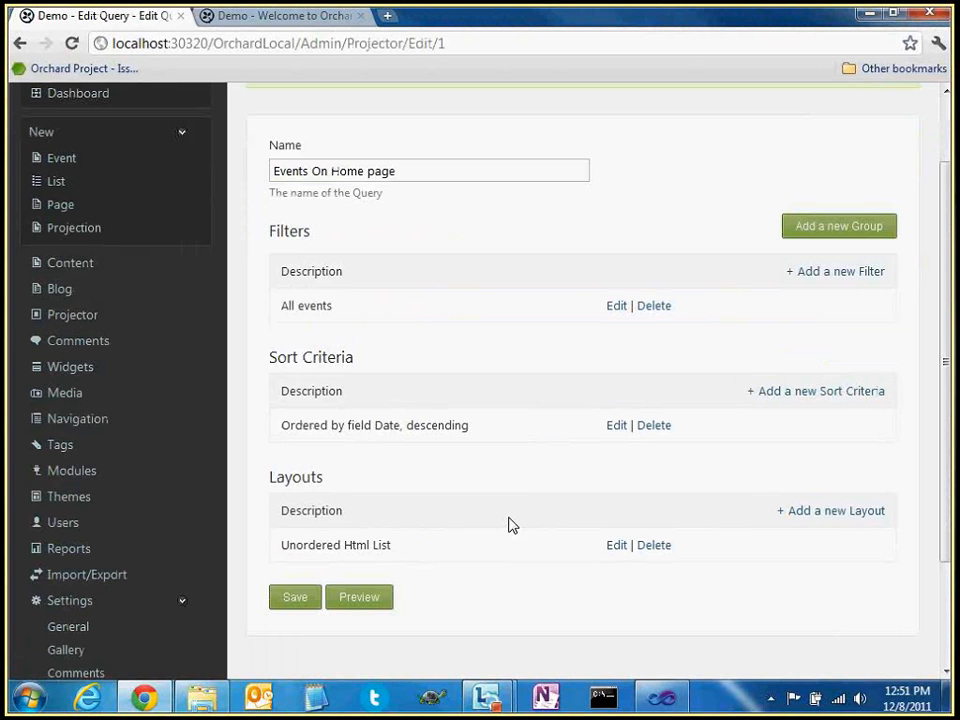
pyautogui.scroll(-2, 508, 525)
pyautogui.click(373, 528)
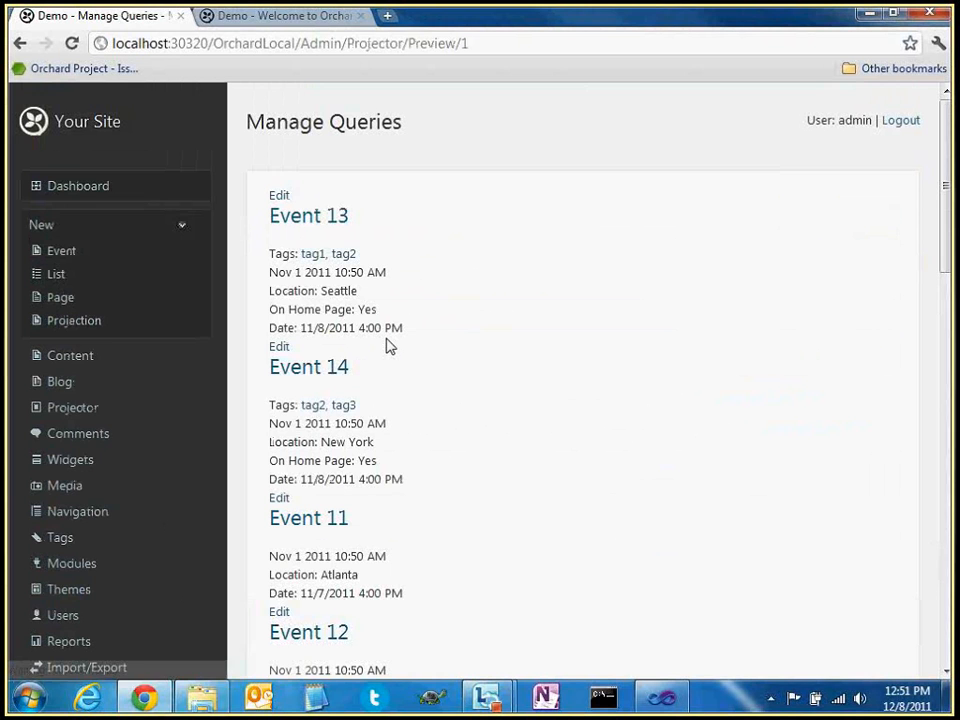
pyautogui.click(20, 45)
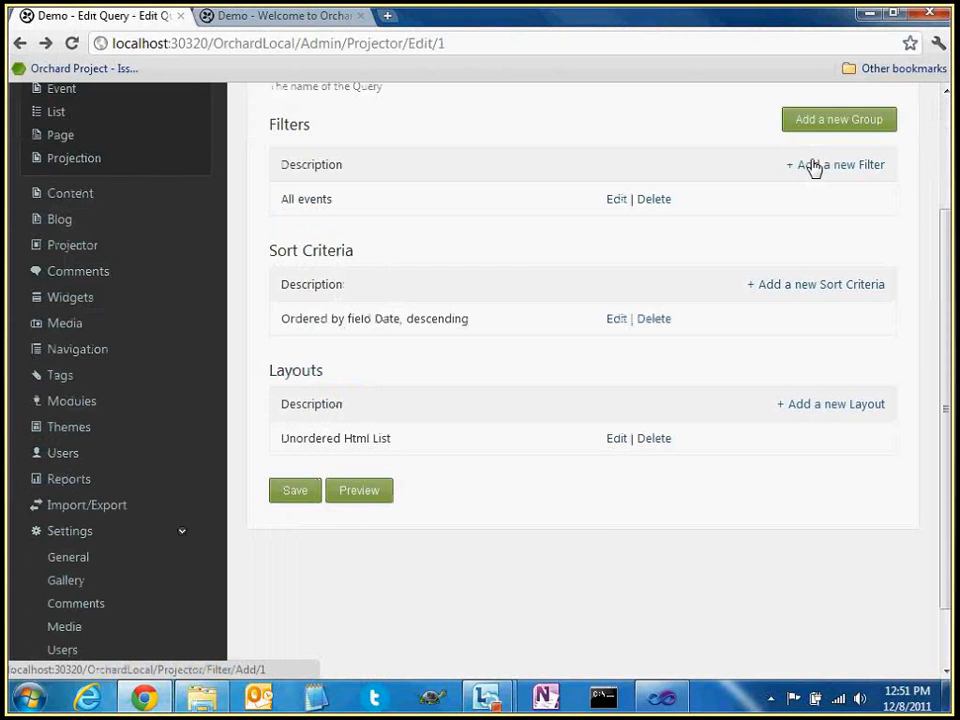
# Add a Has Tags filter requiring tag1 to the query
pyautogui.click(814, 167)
pyautogui.scroll(-3, 518, 309)
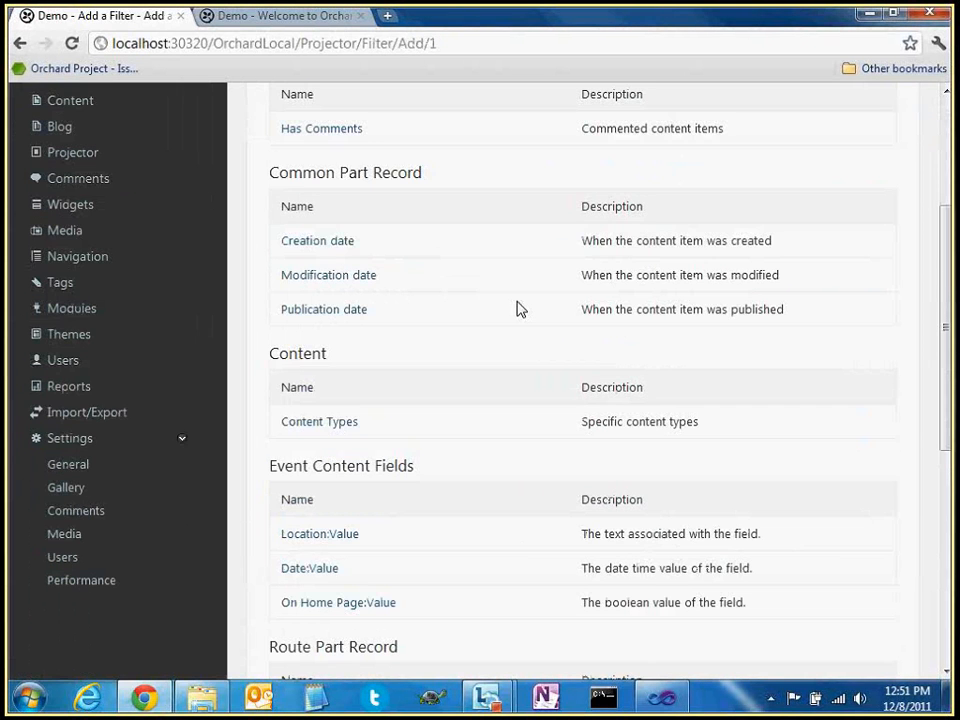
pyautogui.scroll(-5, 518, 309)
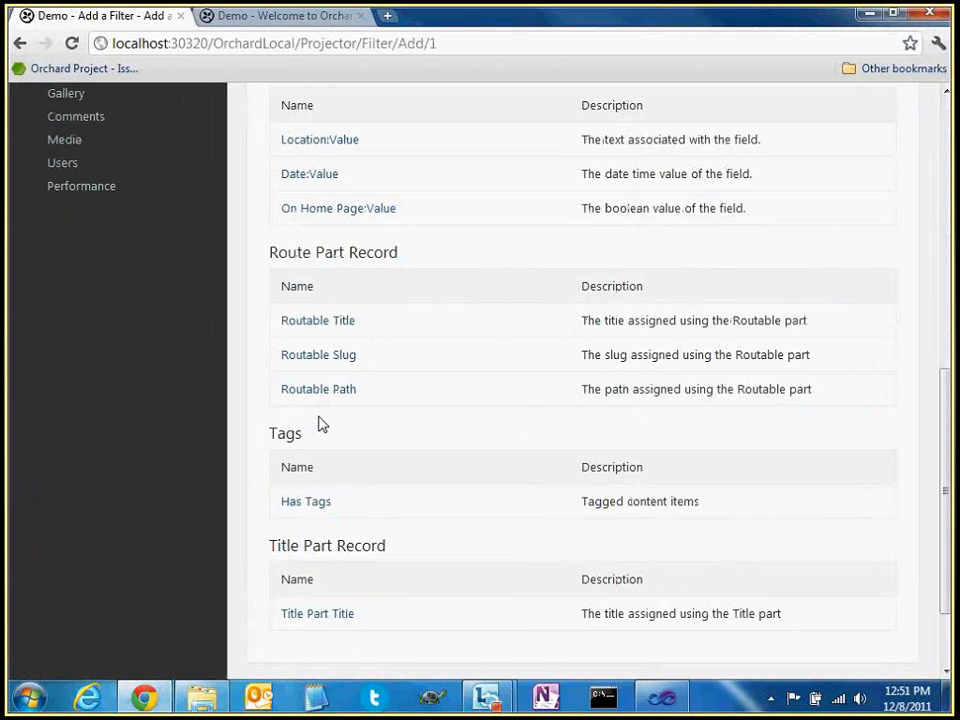
pyautogui.click(313, 502)
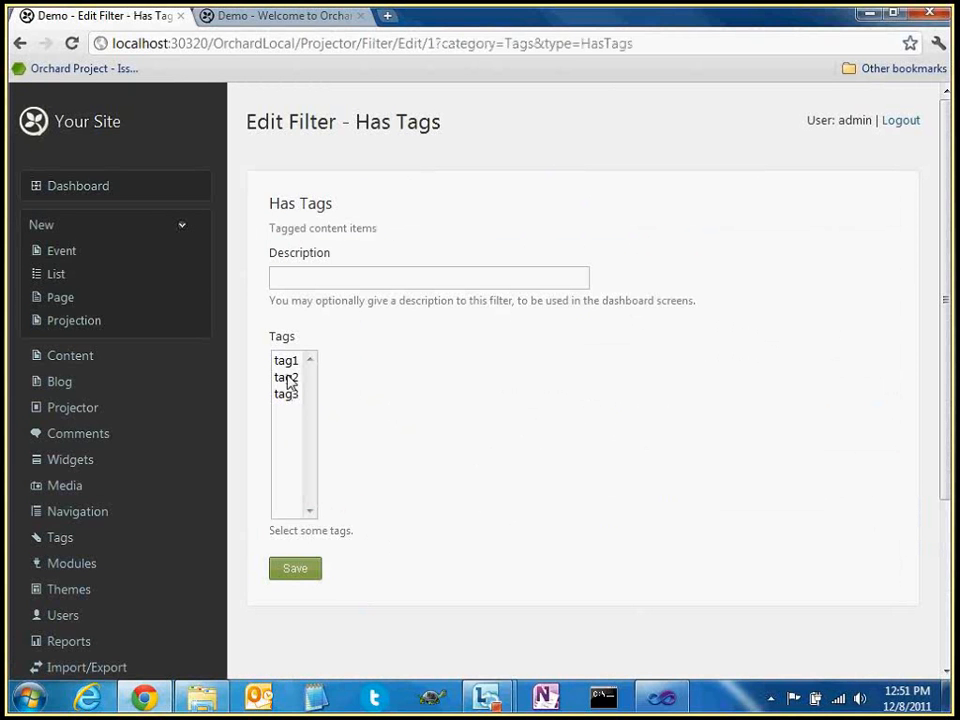
pyautogui.click(286, 362)
pyautogui.click(296, 569)
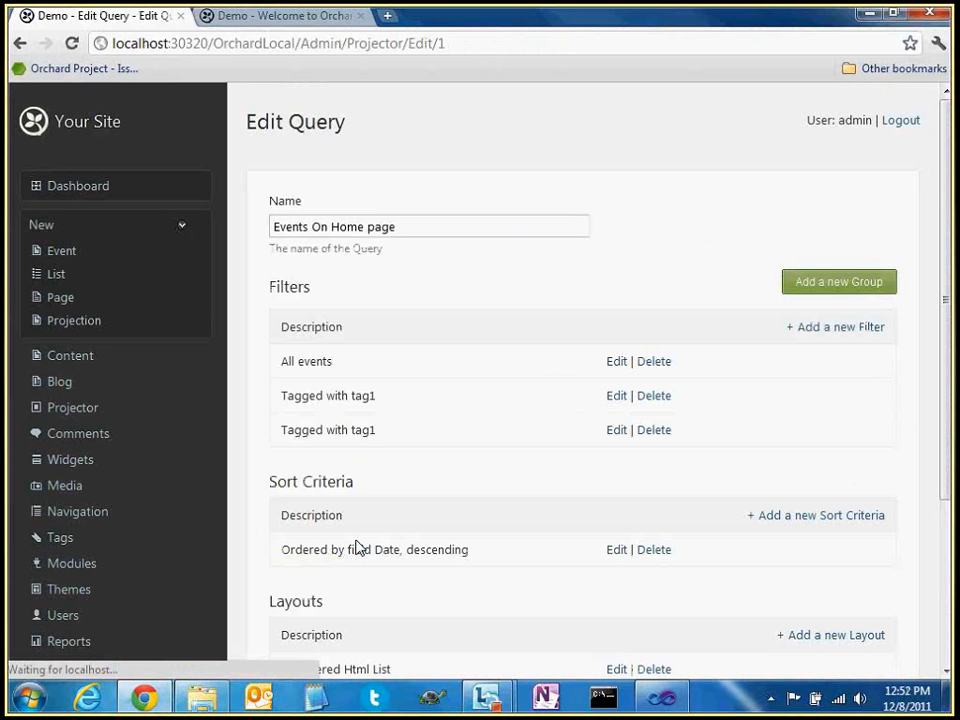
# Delete the duplicate Tagged with tag1 filter and preview the results again
pyautogui.click(656, 431)
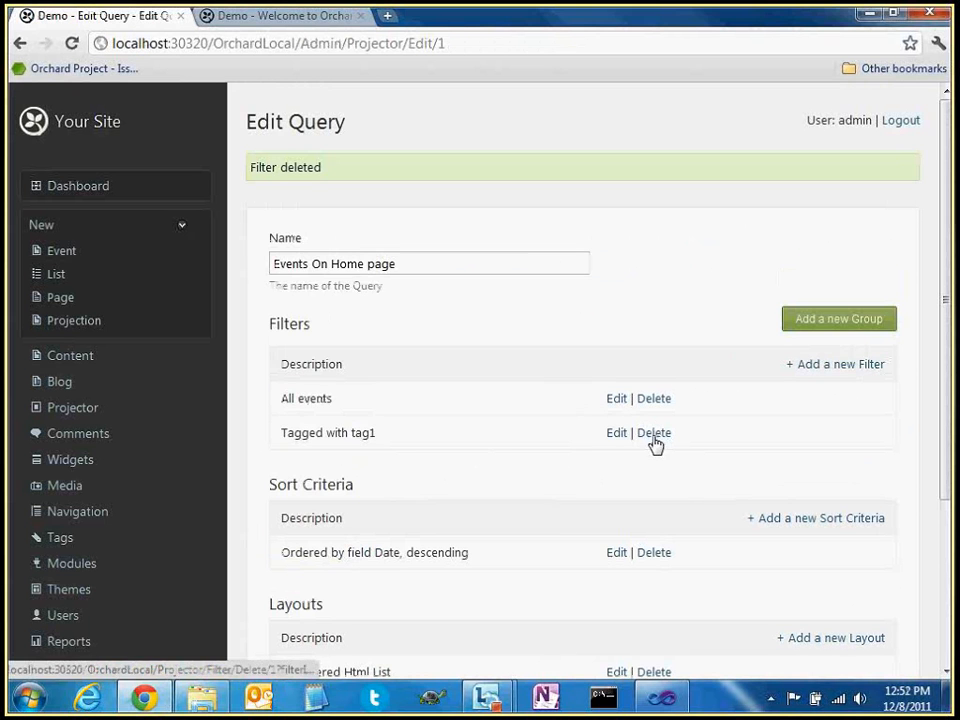
pyautogui.moveTo(283, 433); pyautogui.dragTo(405, 437)
pyautogui.click(474, 414)
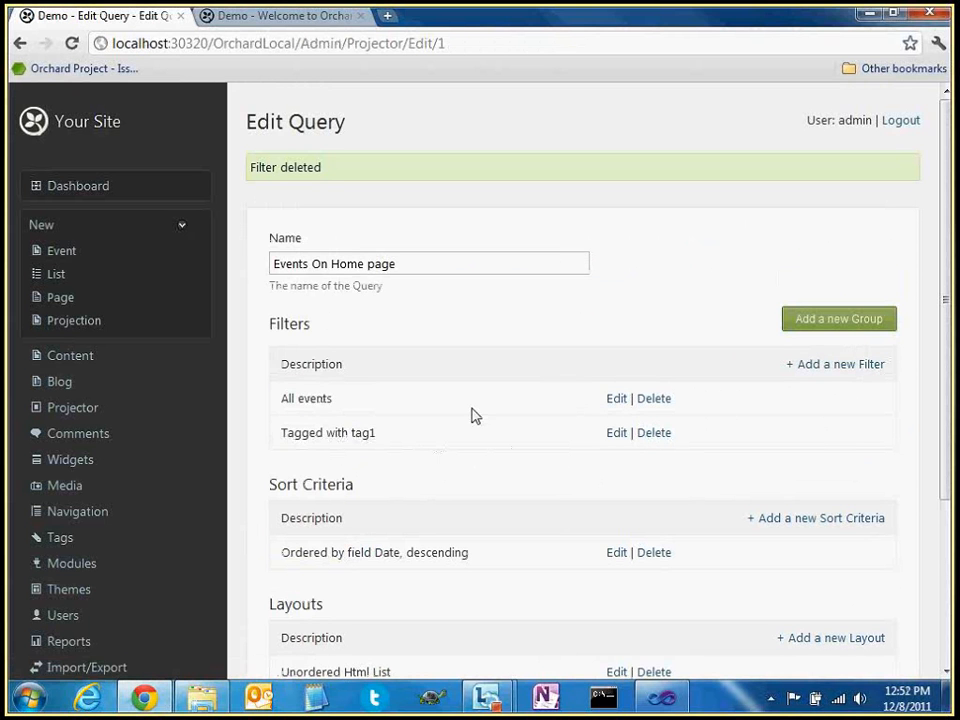
pyautogui.scroll(-1, 476, 435)
pyautogui.scroll(-1, 476, 435)
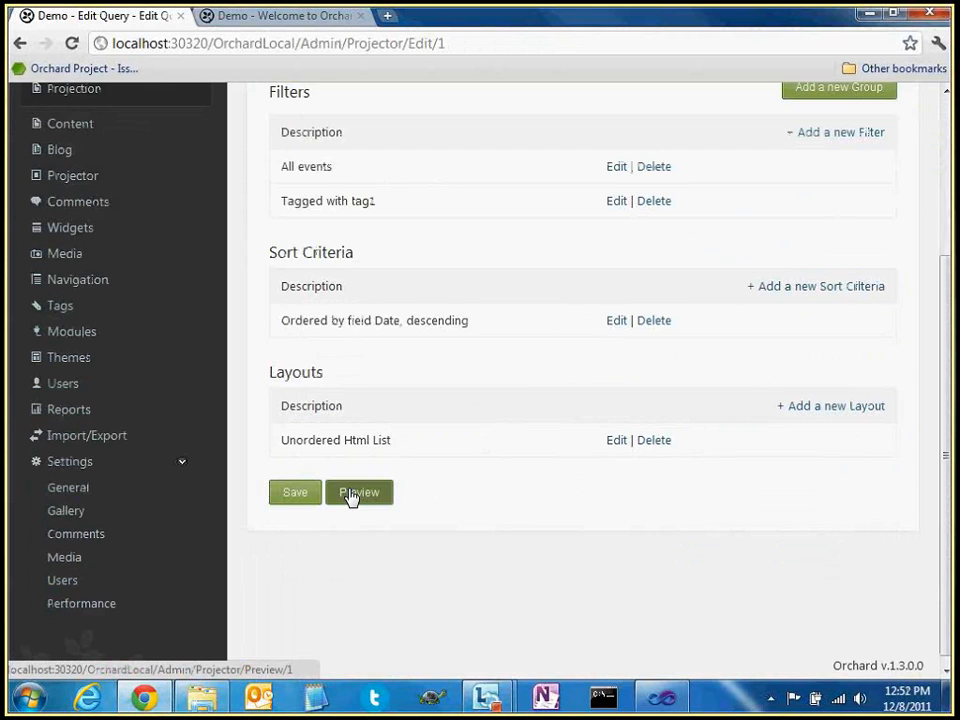
pyautogui.click(351, 495)
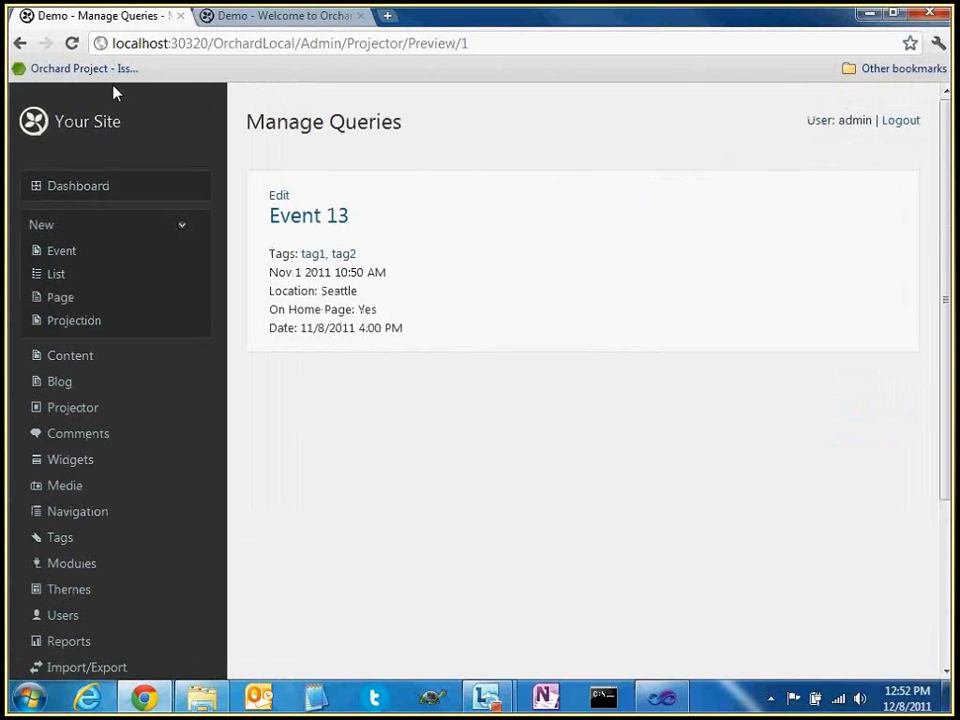
pyautogui.click(18, 44)
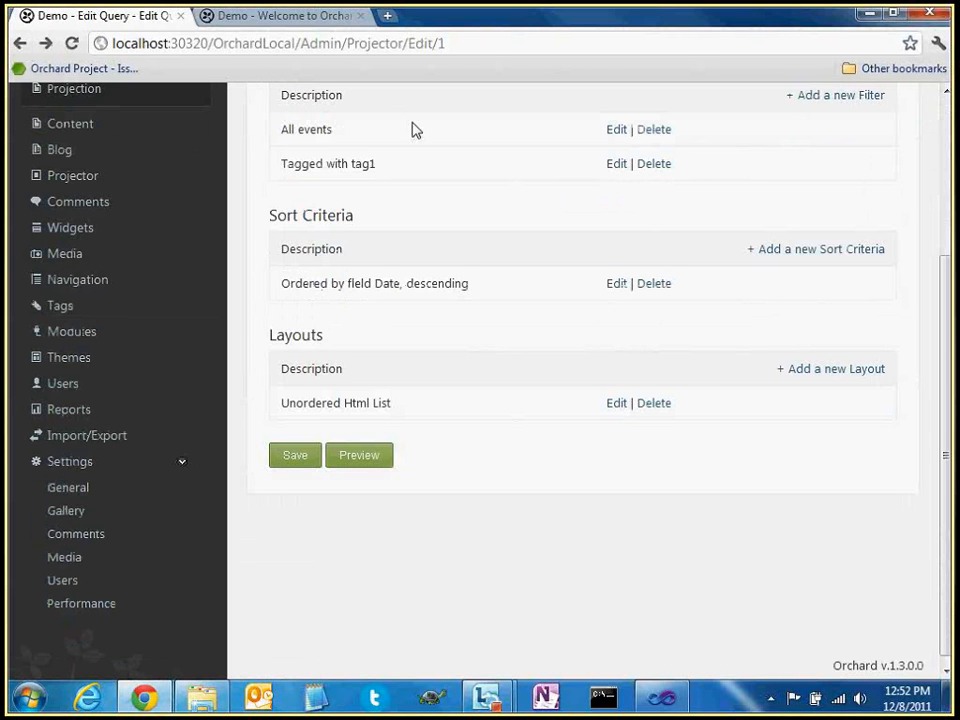
# Review the Tagged with tag1 filter, compare with the home page tab, and return to the query
pyautogui.scroll(1, 450, 261)
pyautogui.scroll(2, 450, 261)
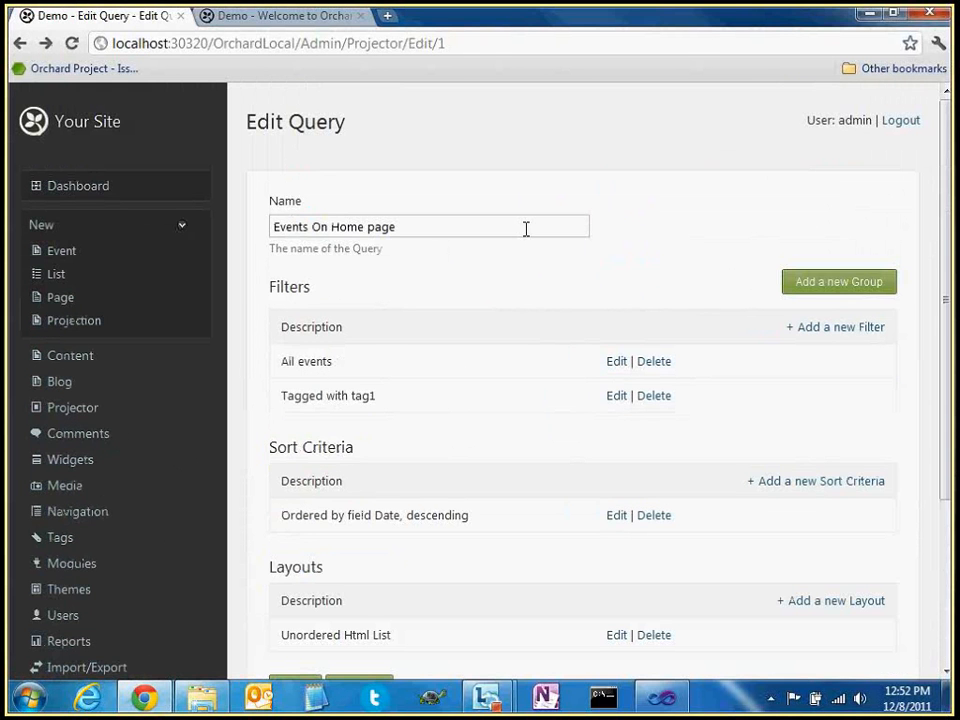
pyautogui.scroll(-3, 500, 260)
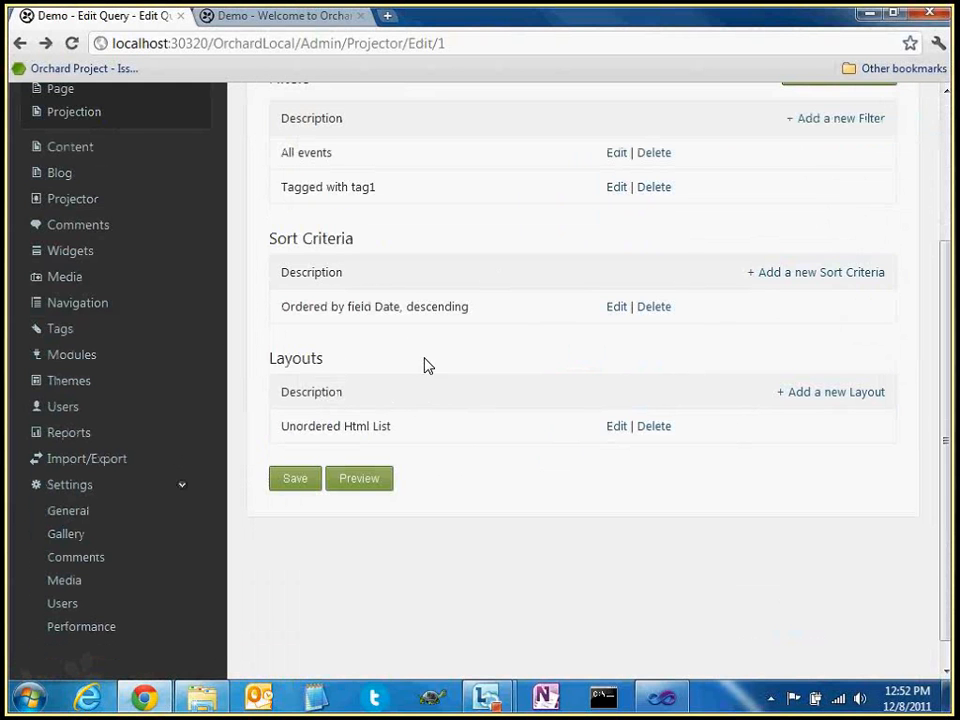
pyautogui.scroll(2, 424, 364)
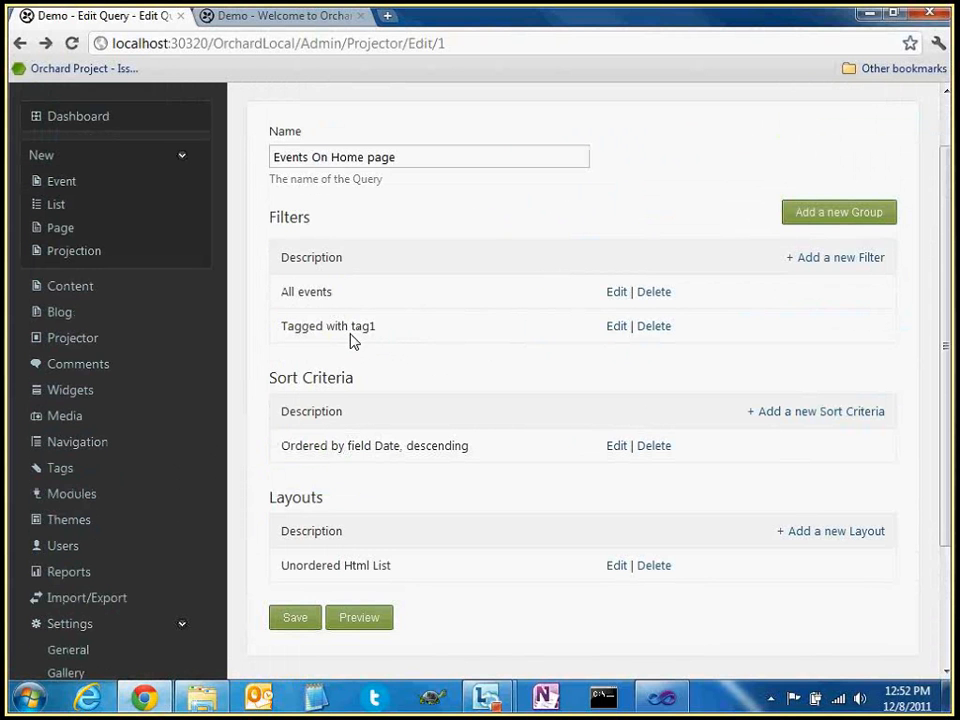
pyautogui.doubleClick(361, 328)
pyautogui.click(386, 330)
pyautogui.click(297, 22)
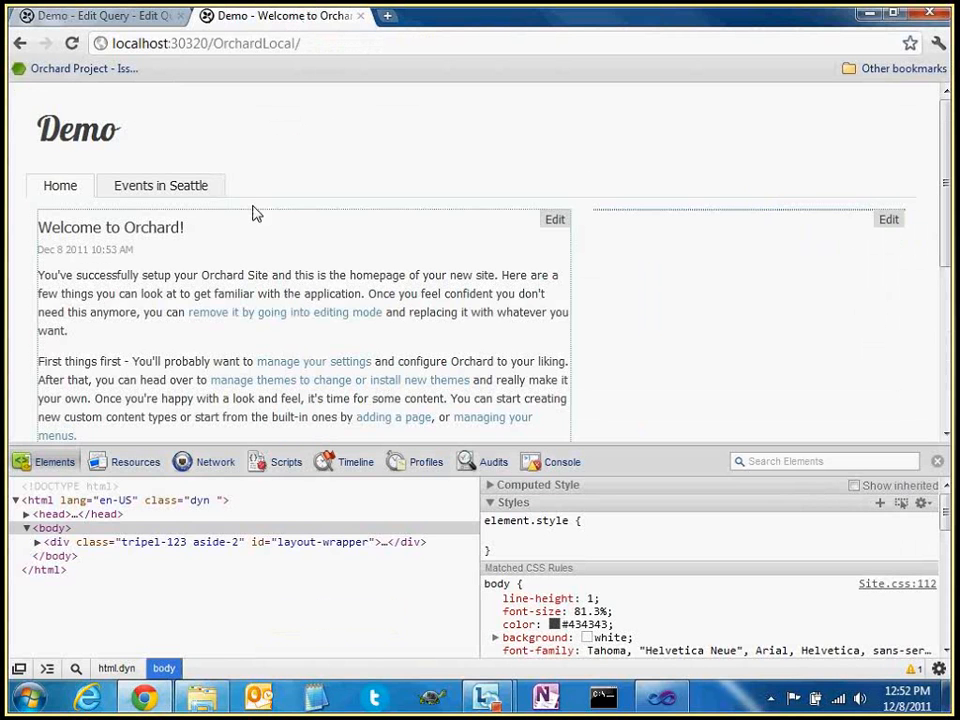
pyautogui.hotkey('ctrl', 'Tab')
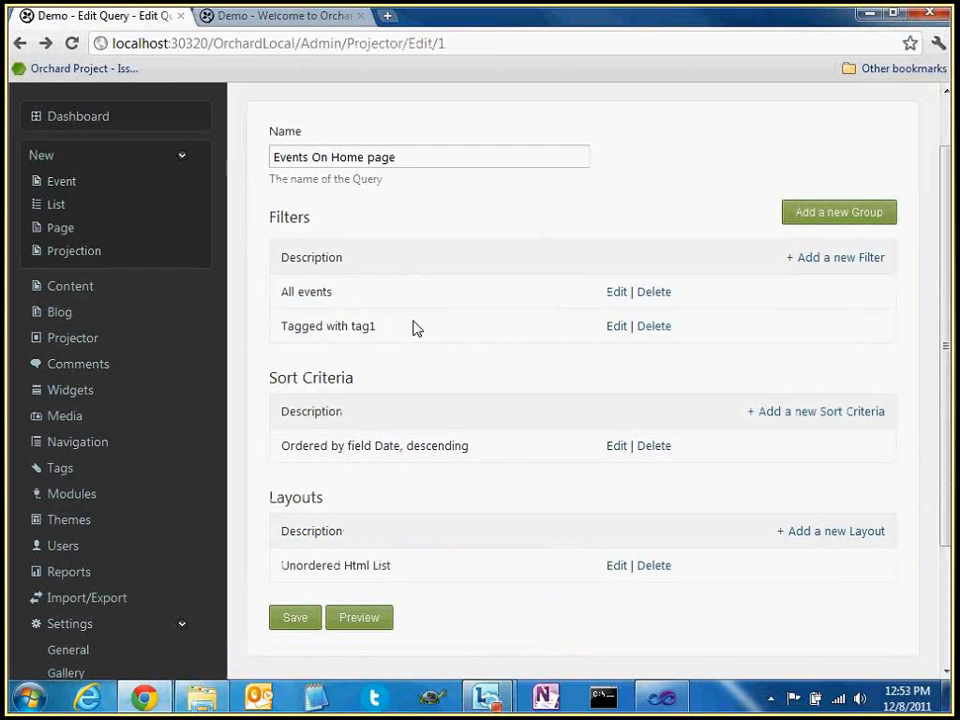
pyautogui.click(285, 18)
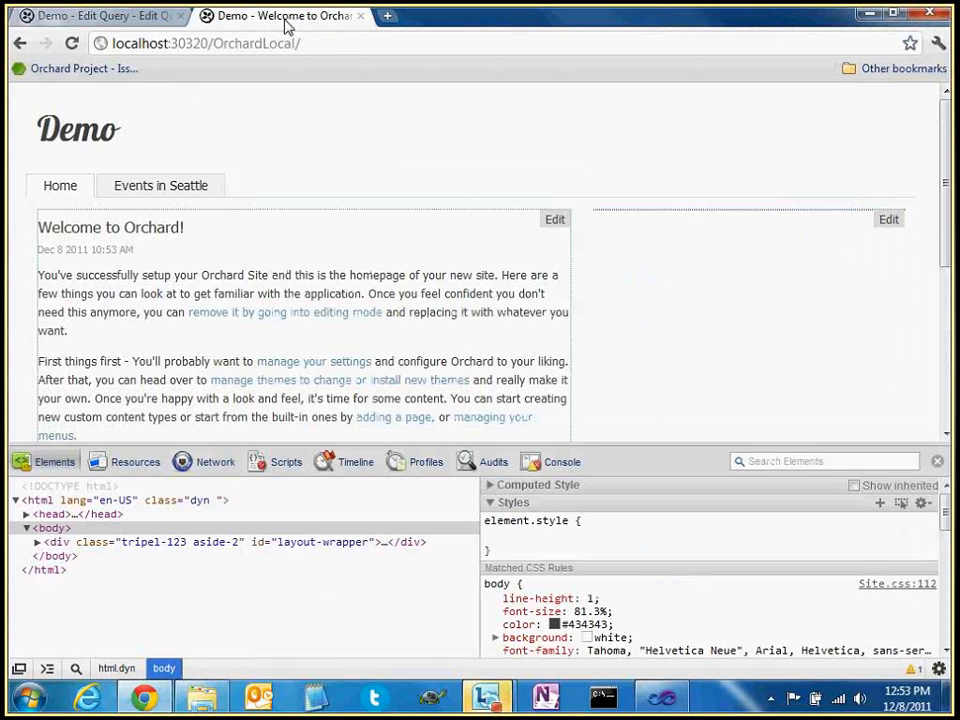
pyautogui.doubleClick(506, 293)
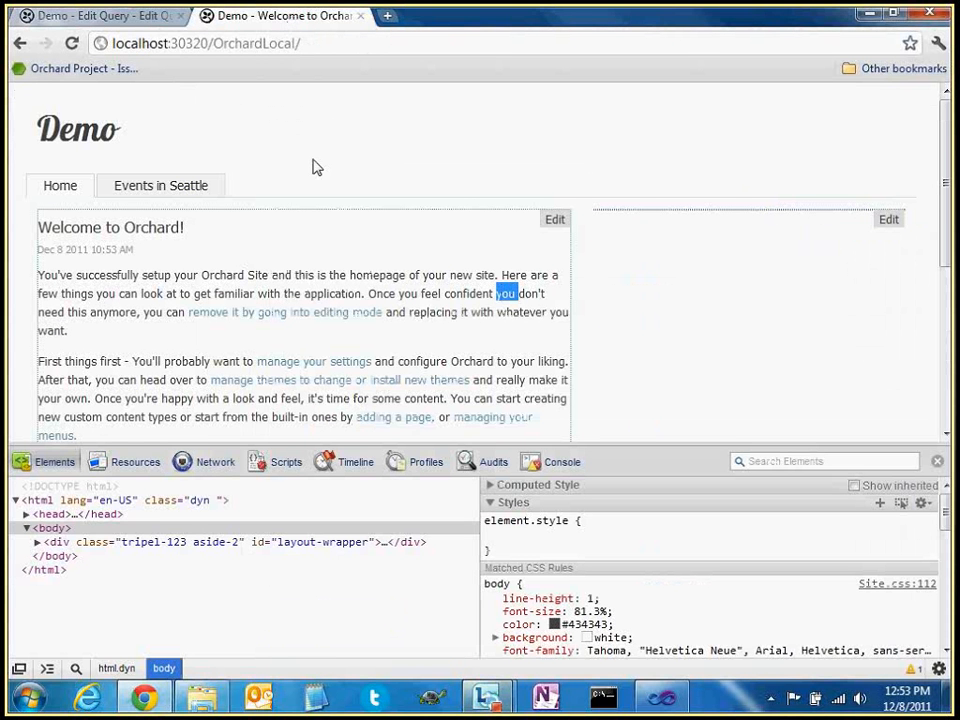
pyautogui.click(104, 17)
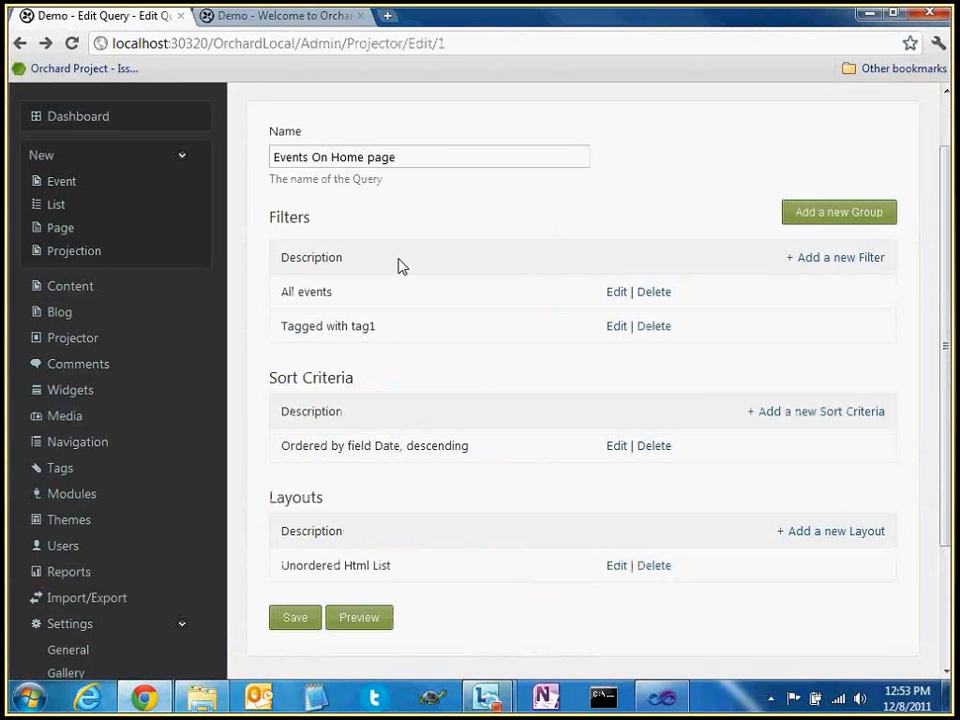
pyautogui.scroll(1, 418, 274)
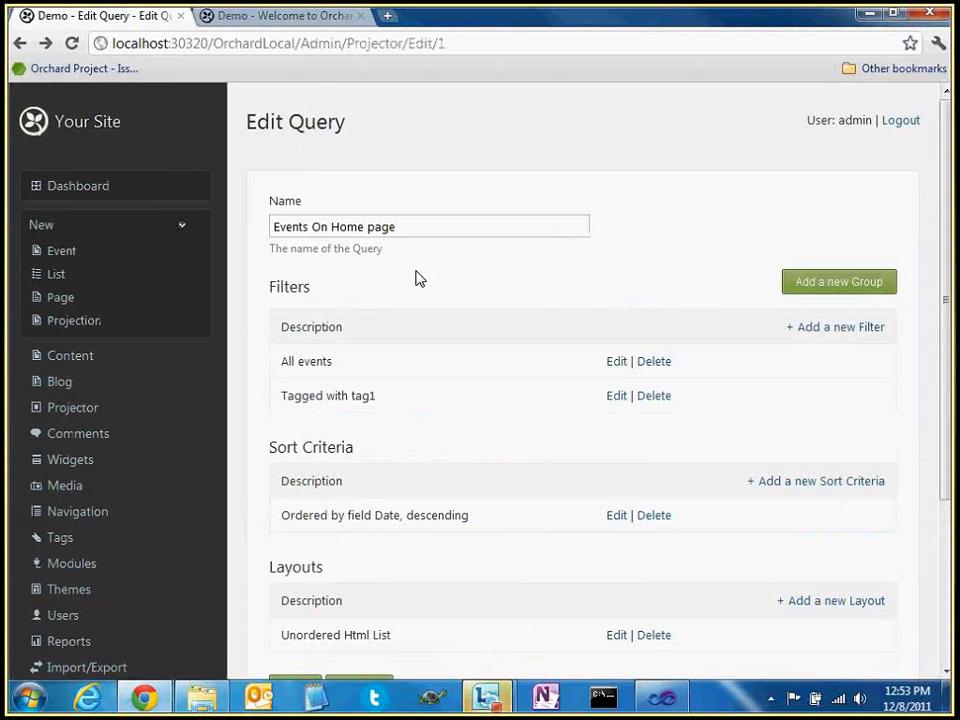
# Look over Projector's Bindings list, then open Add a Filter for the Events On Home page query
pyautogui.click(87, 415)
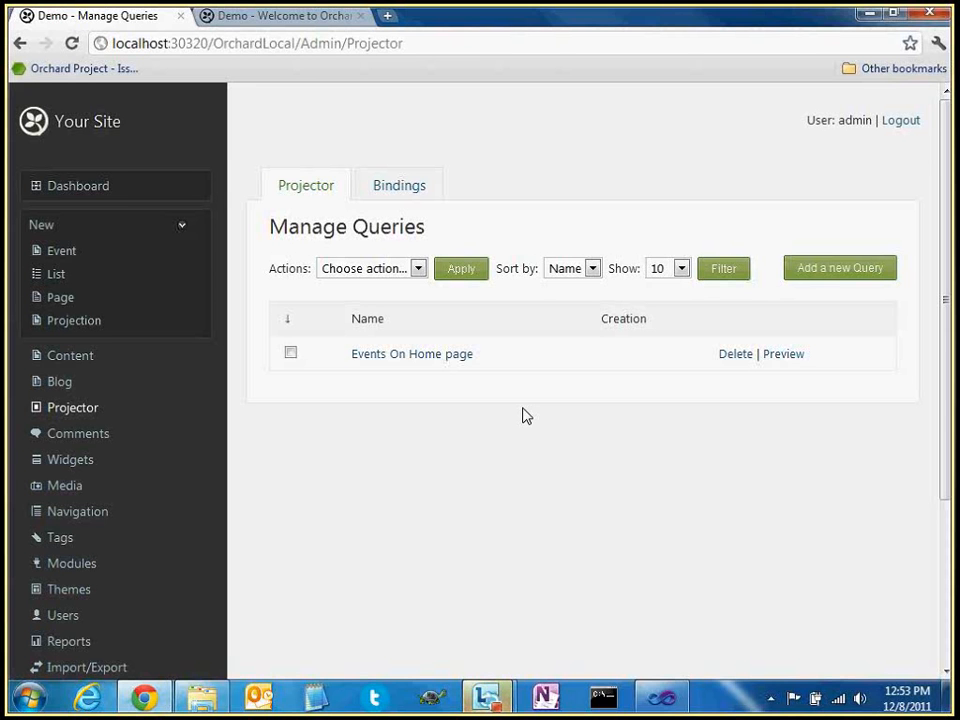
pyautogui.click(390, 192)
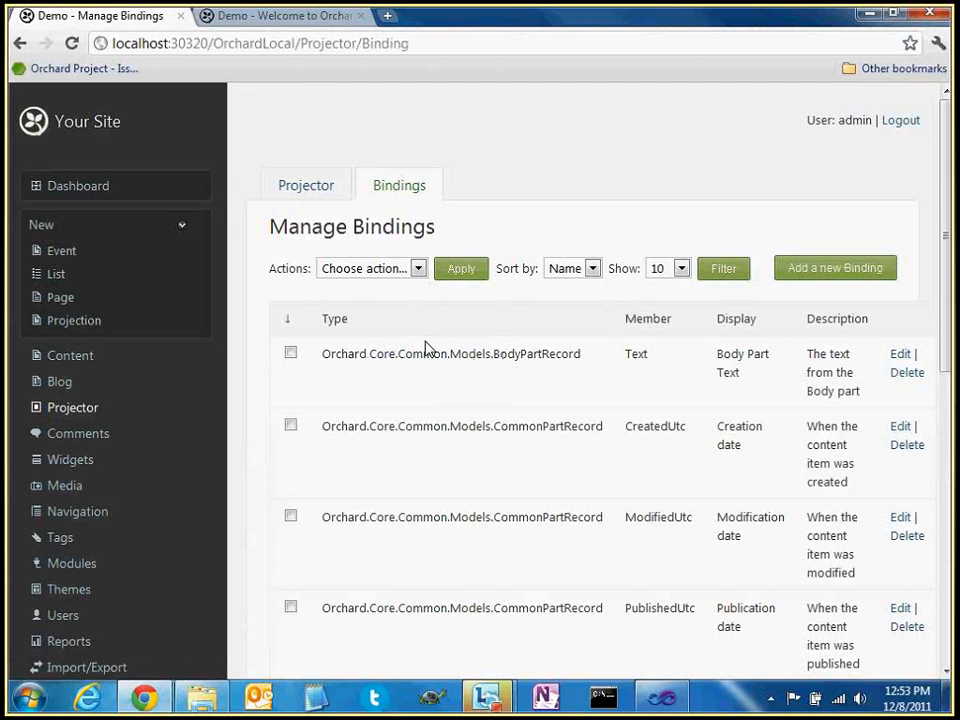
pyautogui.click(306, 185)
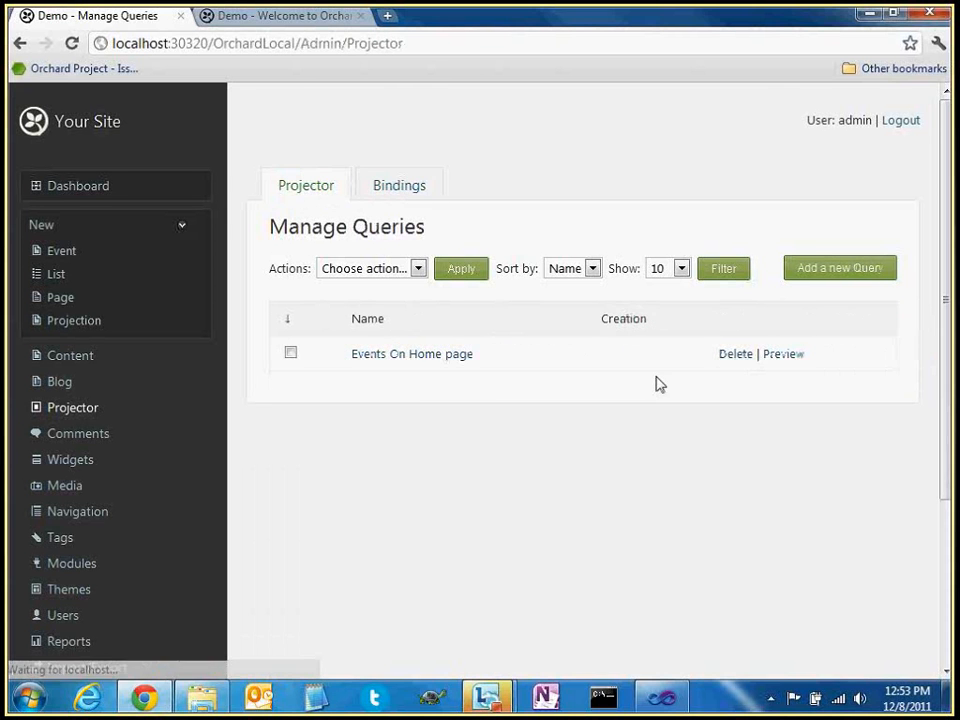
pyautogui.click(435, 355)
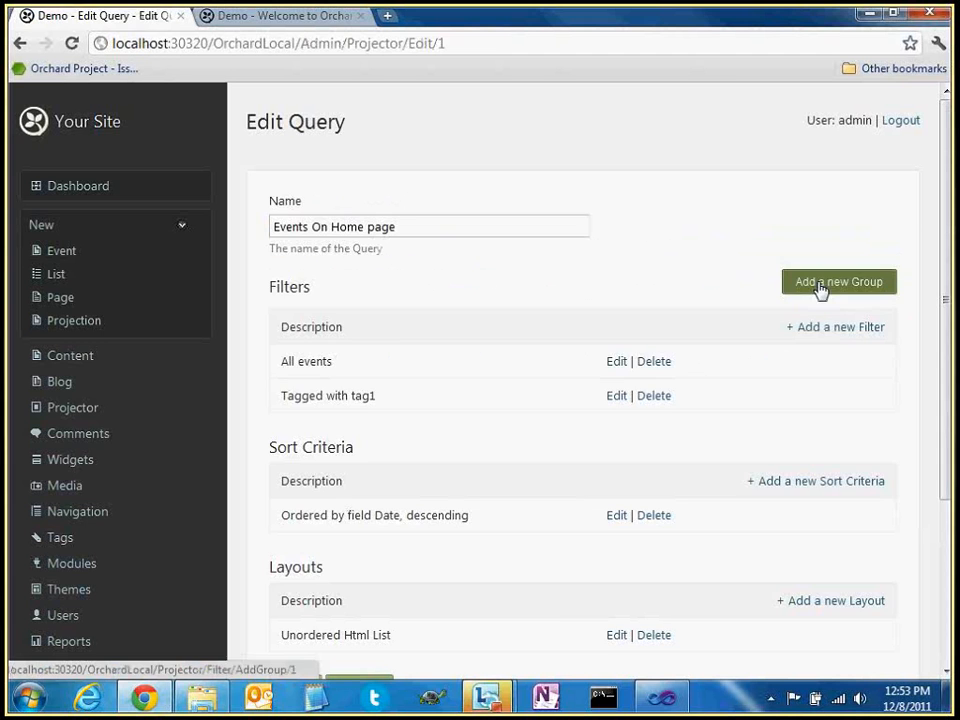
pyautogui.click(840, 328)
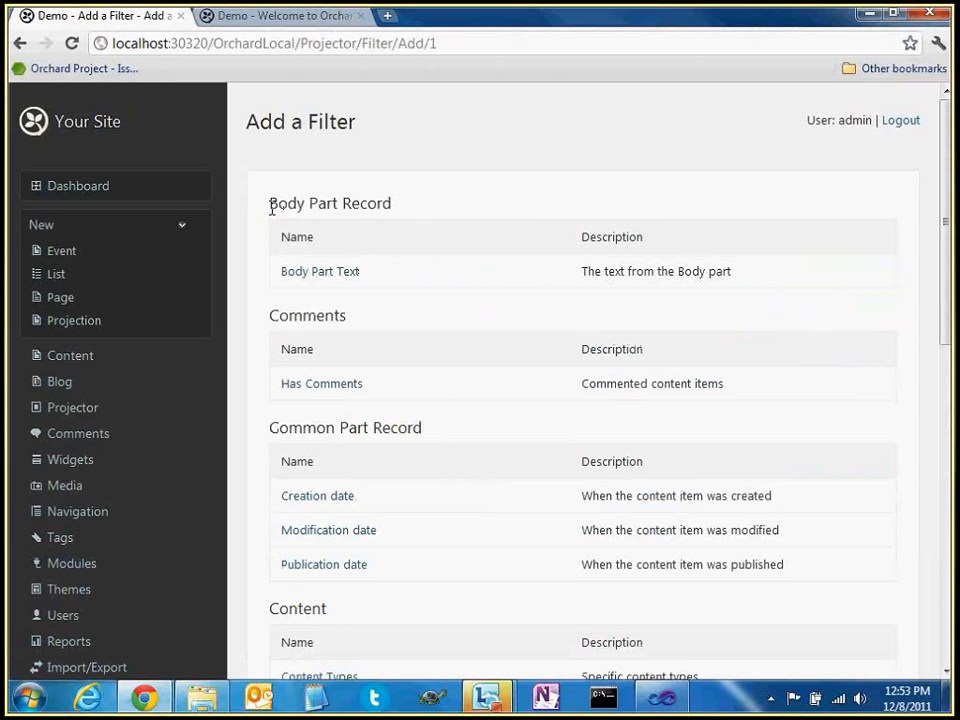
pyautogui.moveTo(269, 203); pyautogui.dragTo(411, 205)
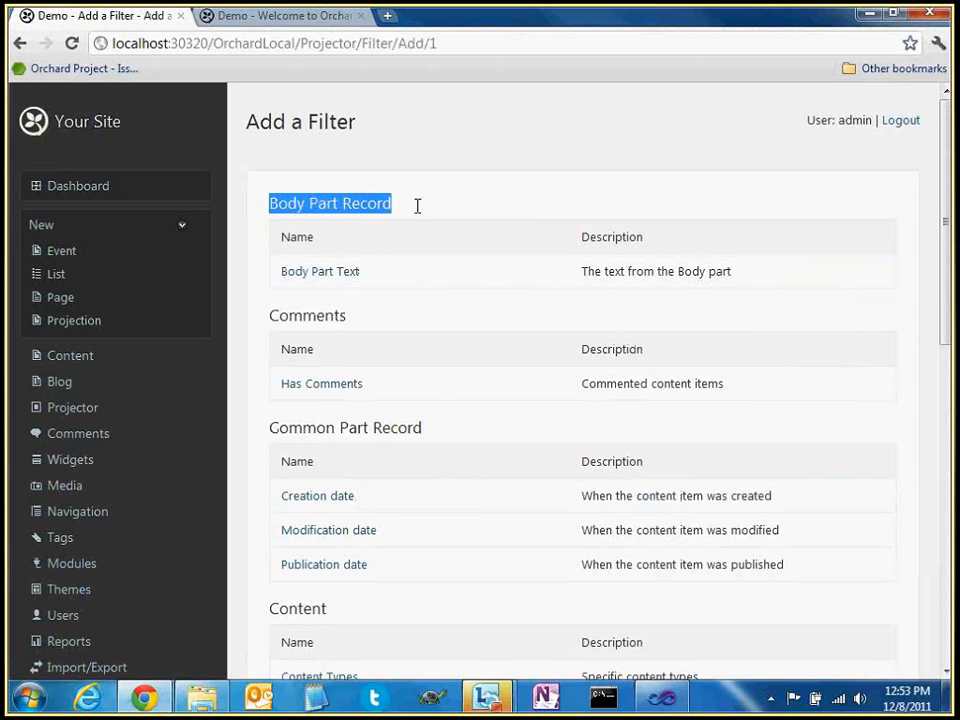
pyautogui.click(418, 206)
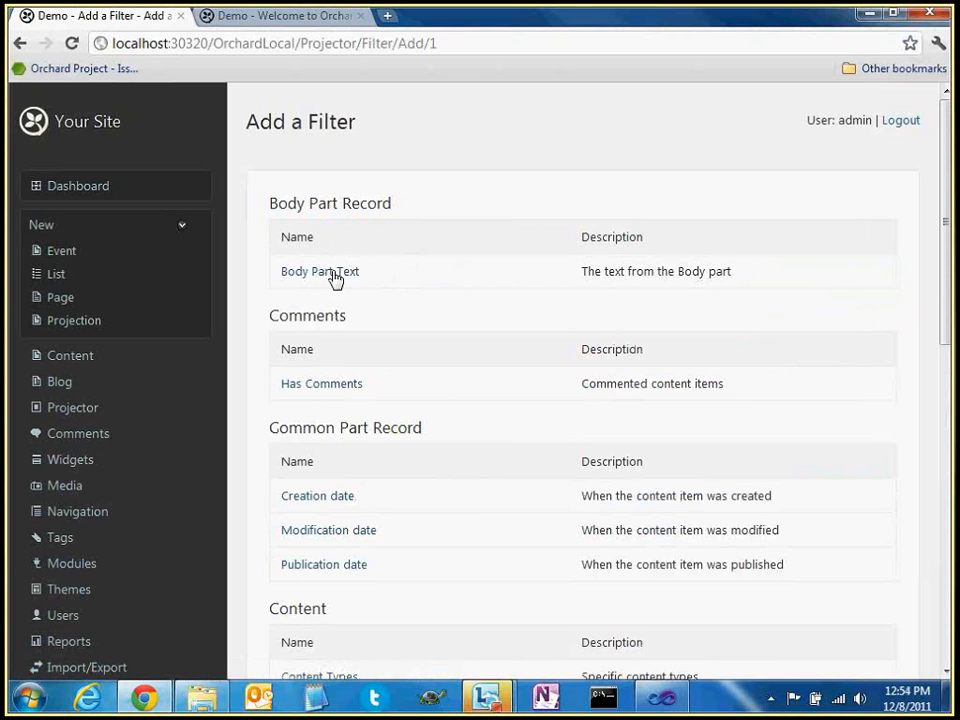
# Inspect the BodyPartRecord Text binding's type, member and description, and open it for editing
pyautogui.click(63, 412)
pyautogui.click(397, 190)
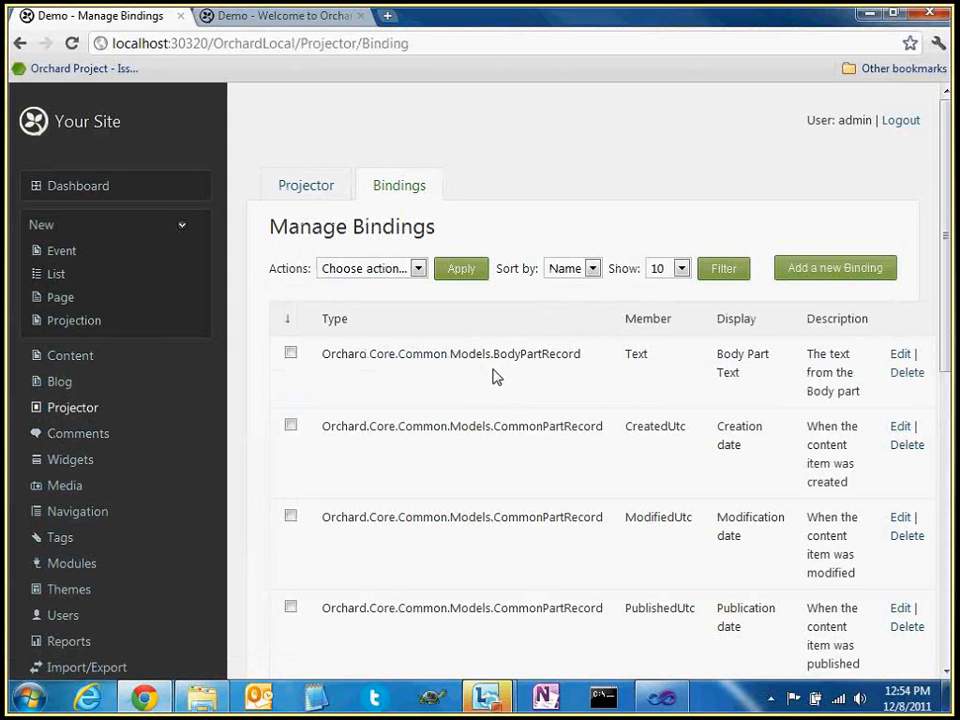
pyautogui.doubleClick(525, 355)
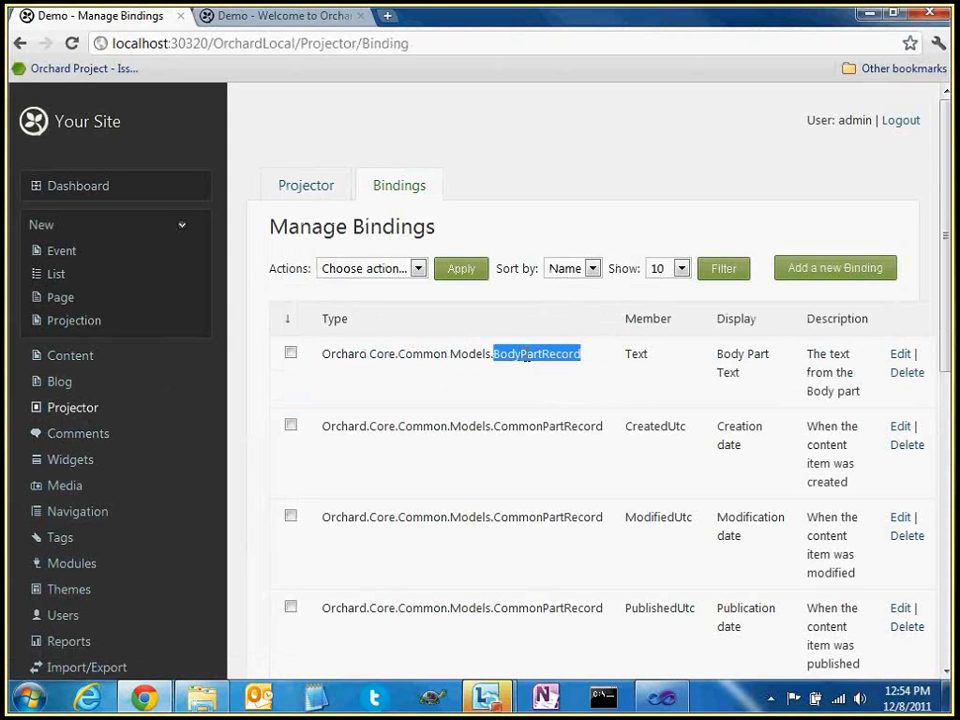
pyautogui.click(636, 355)
pyautogui.doubleClick(636, 355)
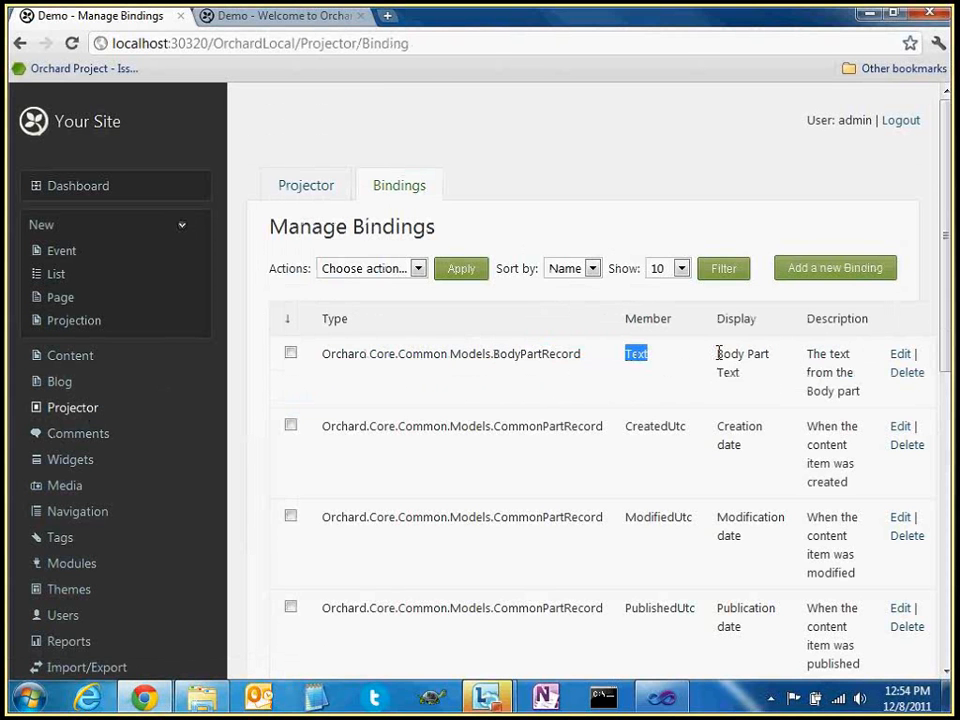
pyautogui.moveTo(811, 354); pyautogui.dragTo(848, 390)
pyautogui.click(901, 355)
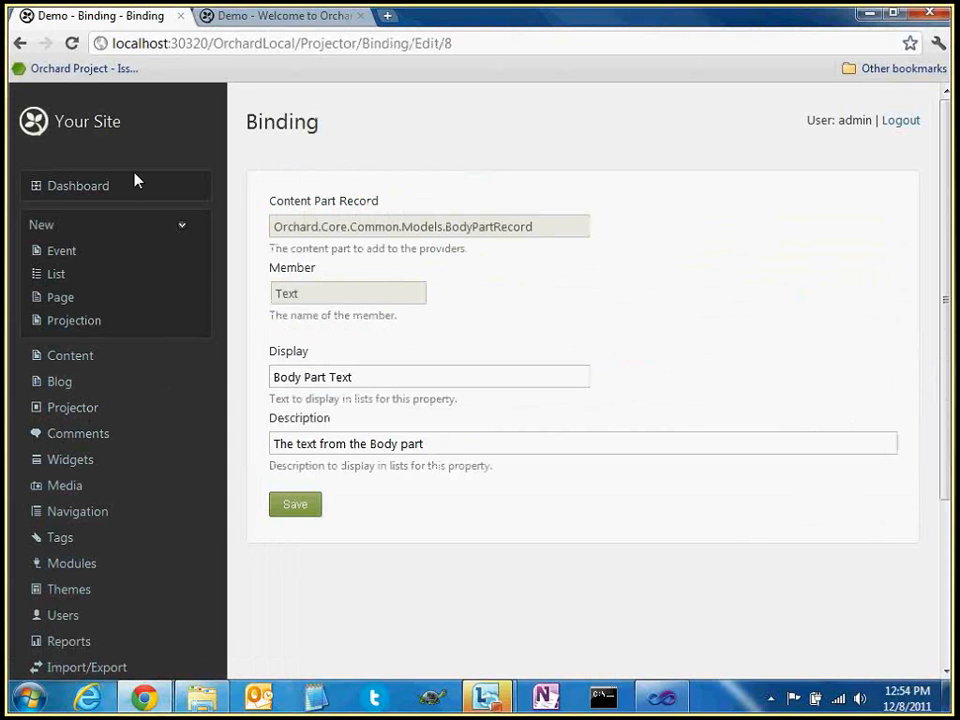
pyautogui.click(19, 43)
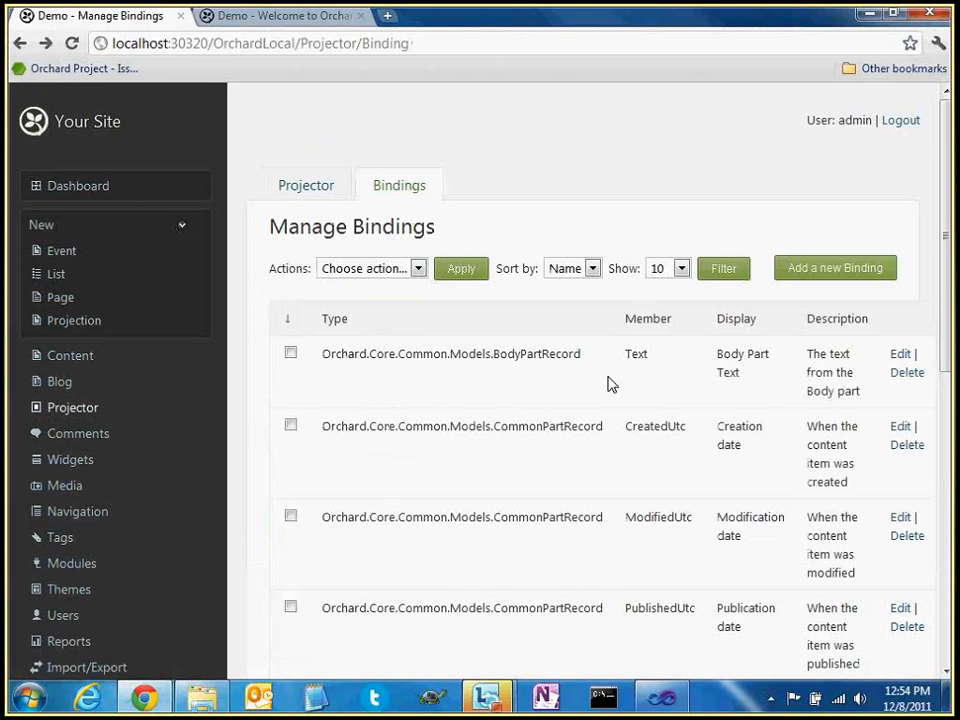
# Scroll through the bindings list and start adding a new binding
pyautogui.scroll(-1, 603, 375)
pyautogui.scroll(-1, 603, 372)
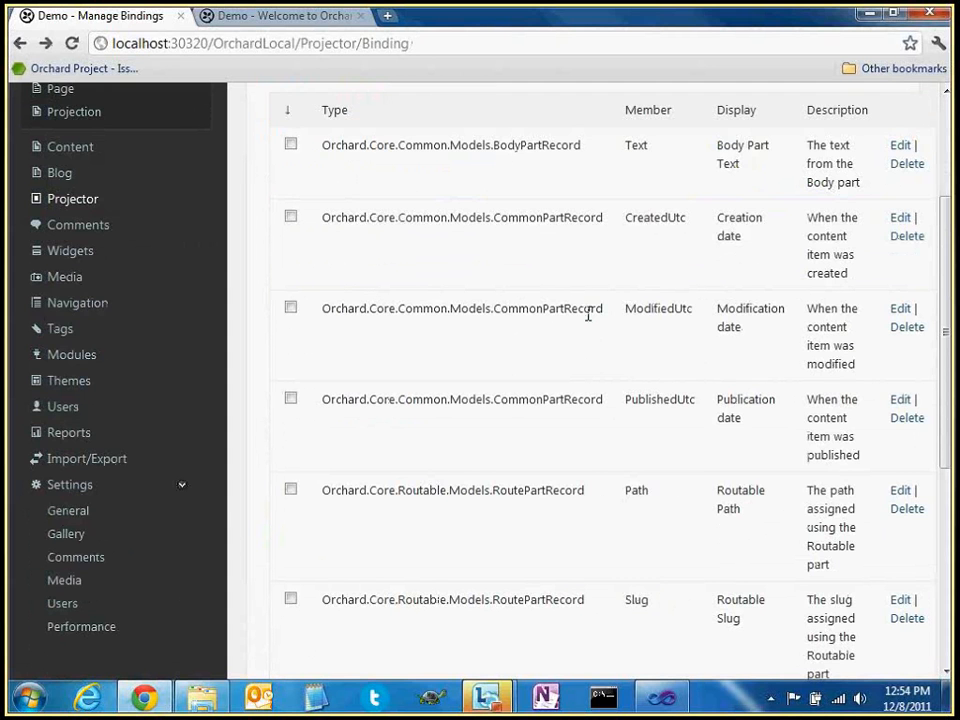
pyautogui.scroll(2, 424, 234)
pyautogui.scroll(-3, 503, 278)
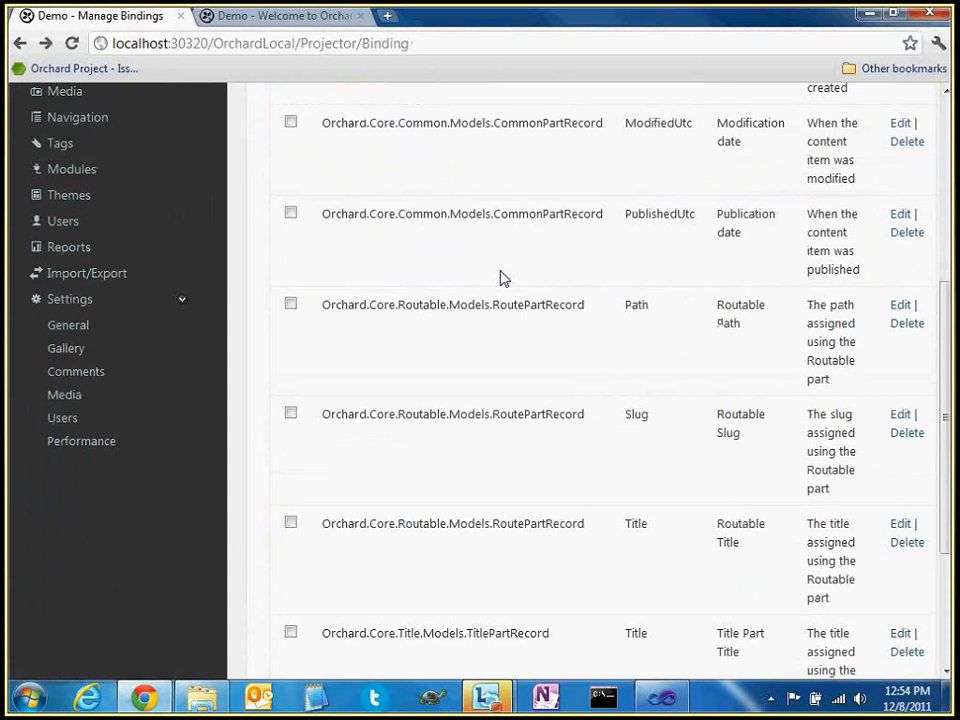
pyautogui.scroll(-2, 503, 278)
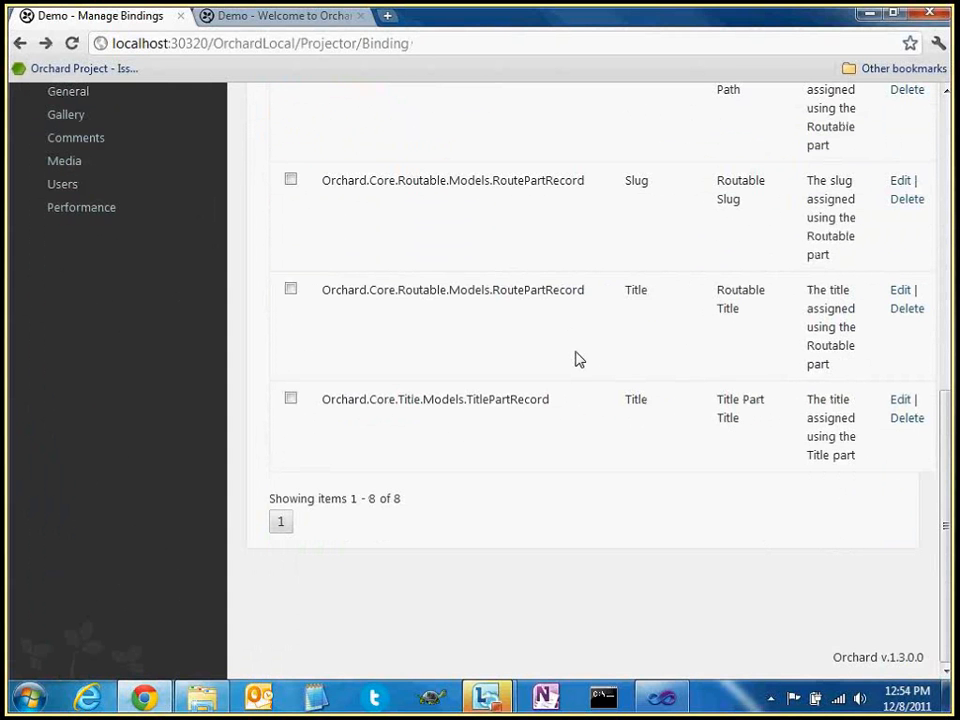
pyautogui.scroll(3, 590, 362)
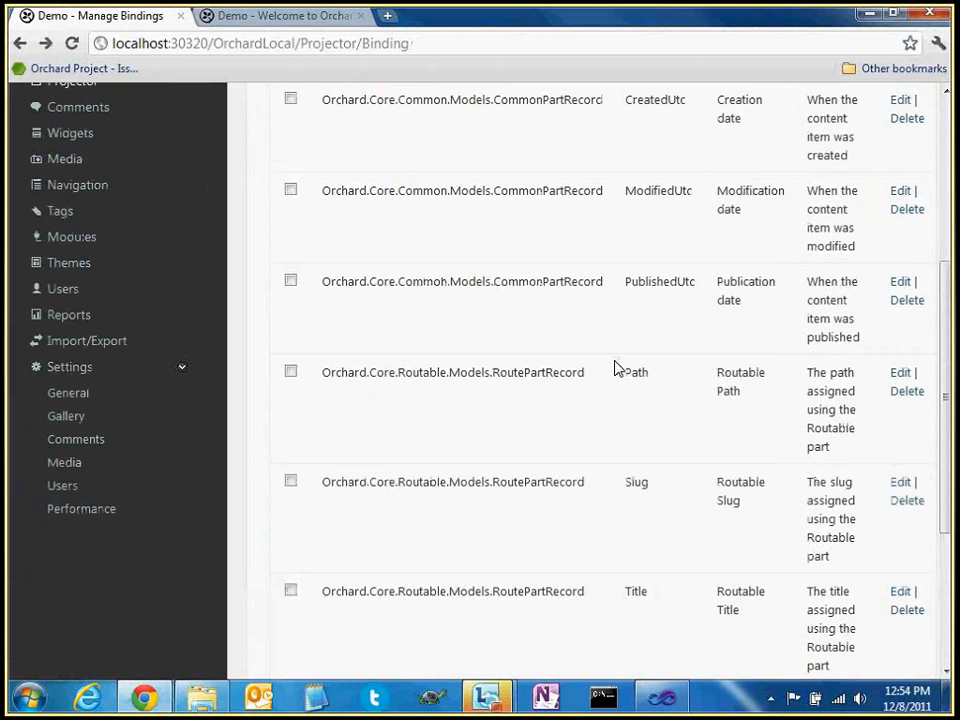
pyautogui.scroll(3, 617, 368)
pyautogui.click(819, 273)
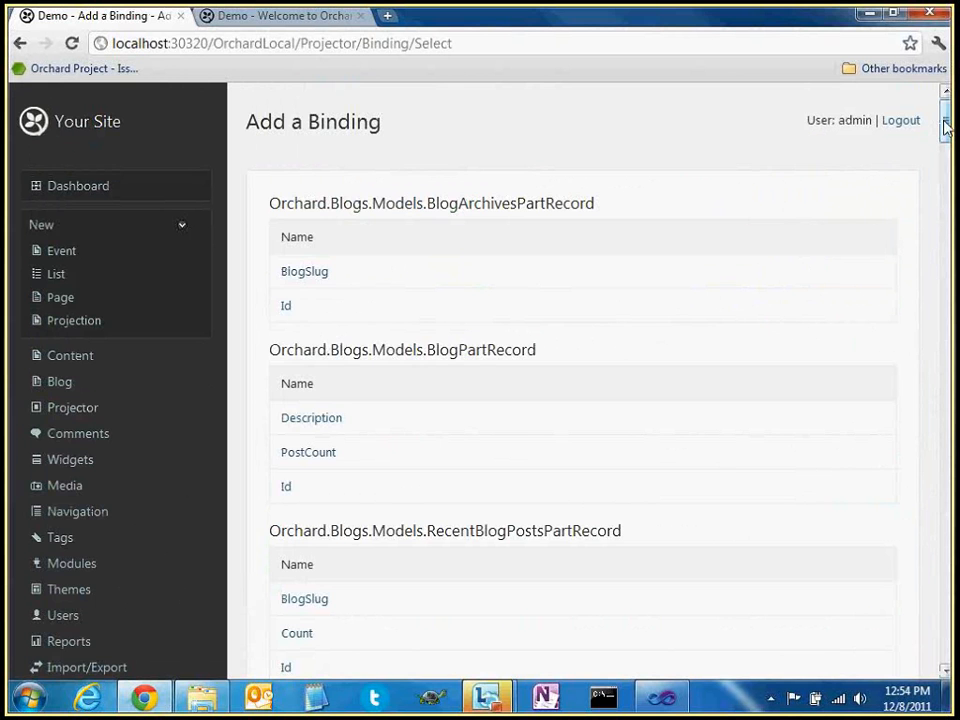
# Inspect the BlogArchivesPartRecord heading, then return to Manage Queries without adding a binding
pyautogui.moveTo(945, 125)
pyautogui.mouseDown()
pyautogui.moveTo(945, 460)
pyautogui.moveTo(922, 645)
pyautogui.moveTo(930, 651)
pyautogui.moveTo(941, 578)
pyautogui.moveTo(941, 100)
pyautogui.mouseUp()
pyautogui.moveTo(427, 203); pyautogui.dragTo(647, 206)
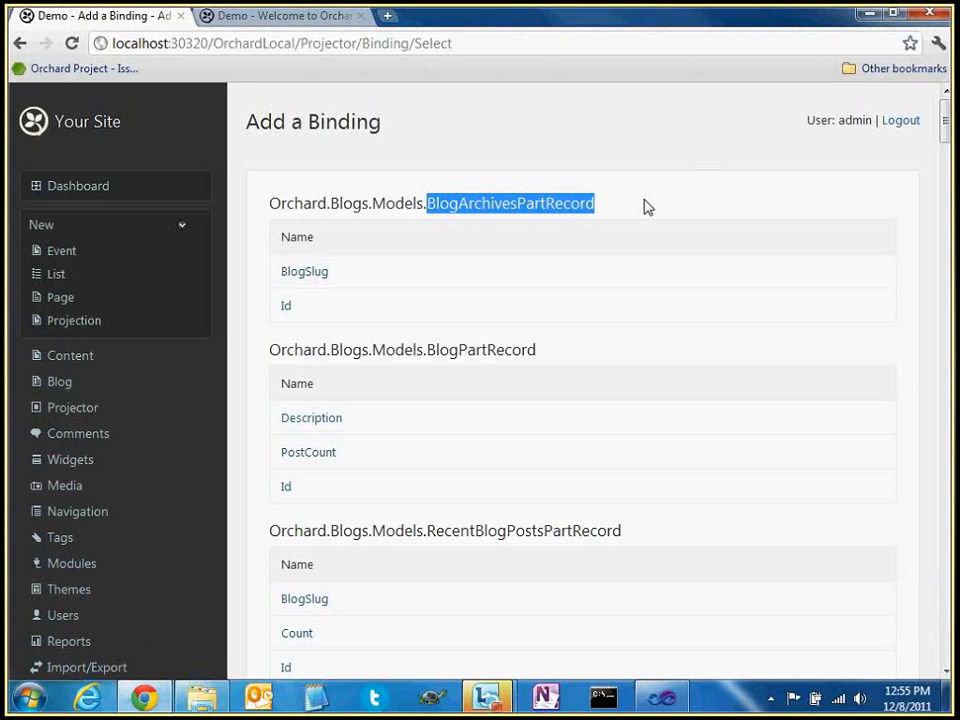
pyautogui.tripleClick(611, 214)
pyautogui.click(620, 213)
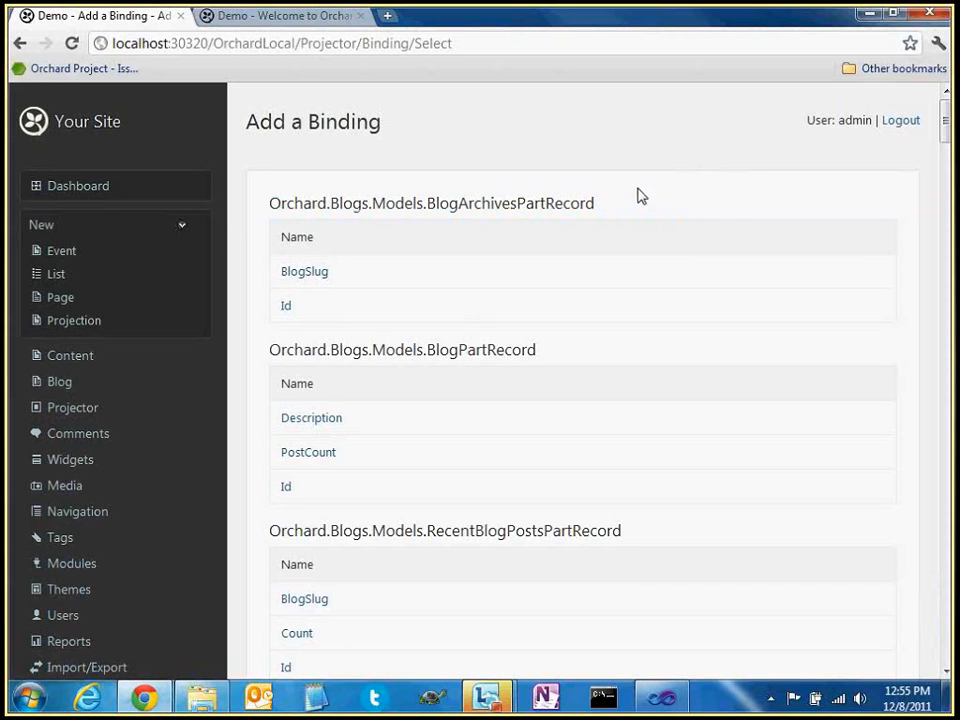
pyautogui.click(64, 410)
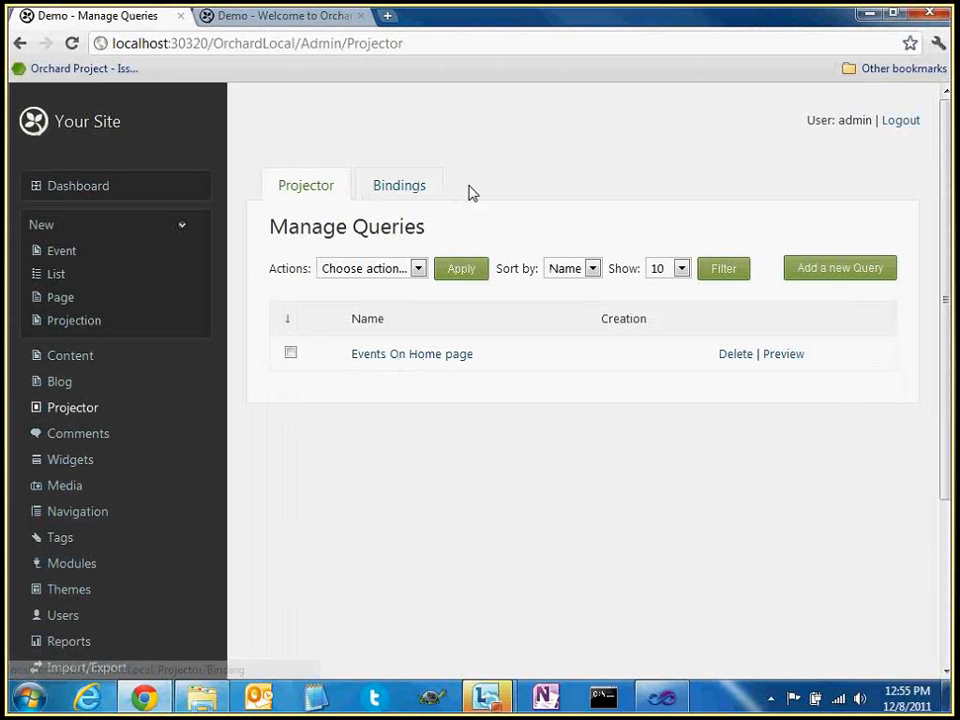
# Open the Events On Home page query and browse sort criterion options like Creation date and Date:Value
pyautogui.click(414, 358)
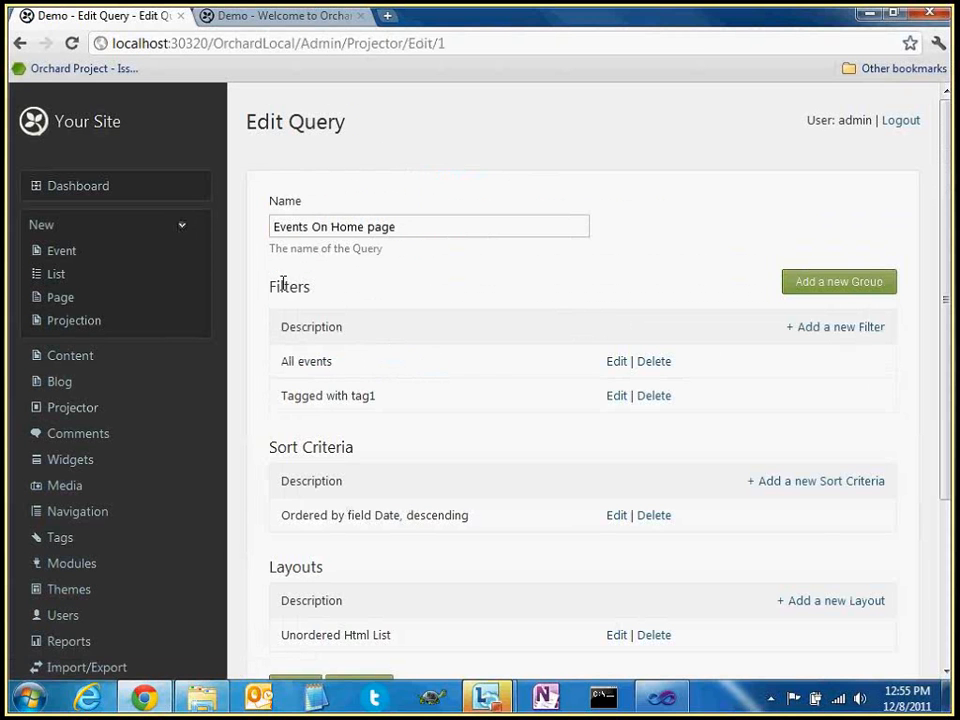
pyautogui.doubleClick(285, 280)
pyautogui.click(291, 439)
pyautogui.doubleClick(285, 448)
pyautogui.scroll(-3, 433, 348)
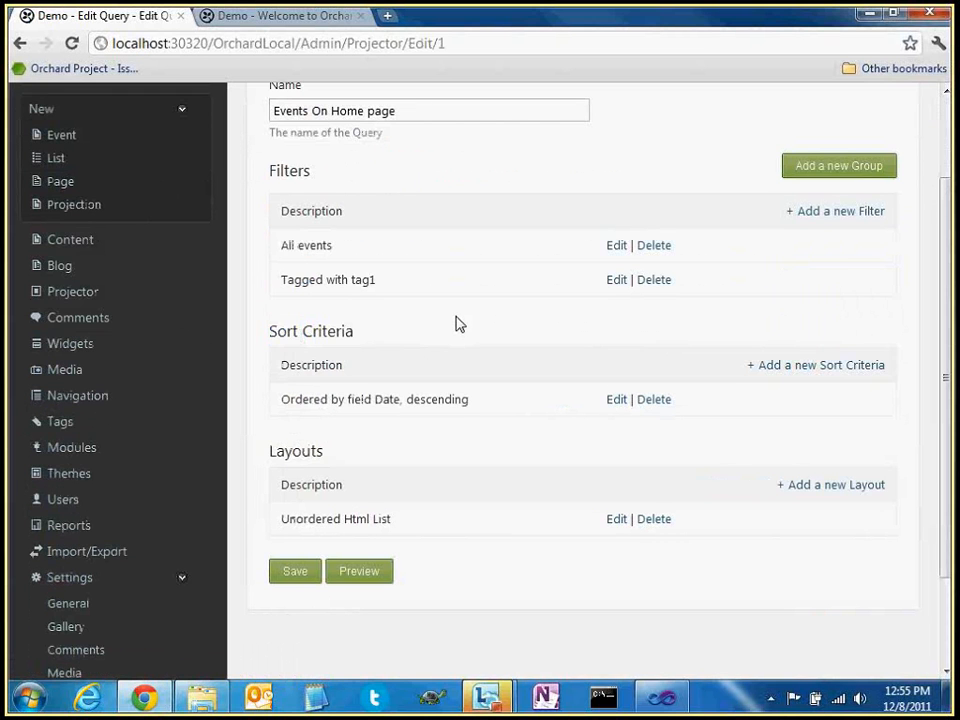
pyautogui.click(801, 369)
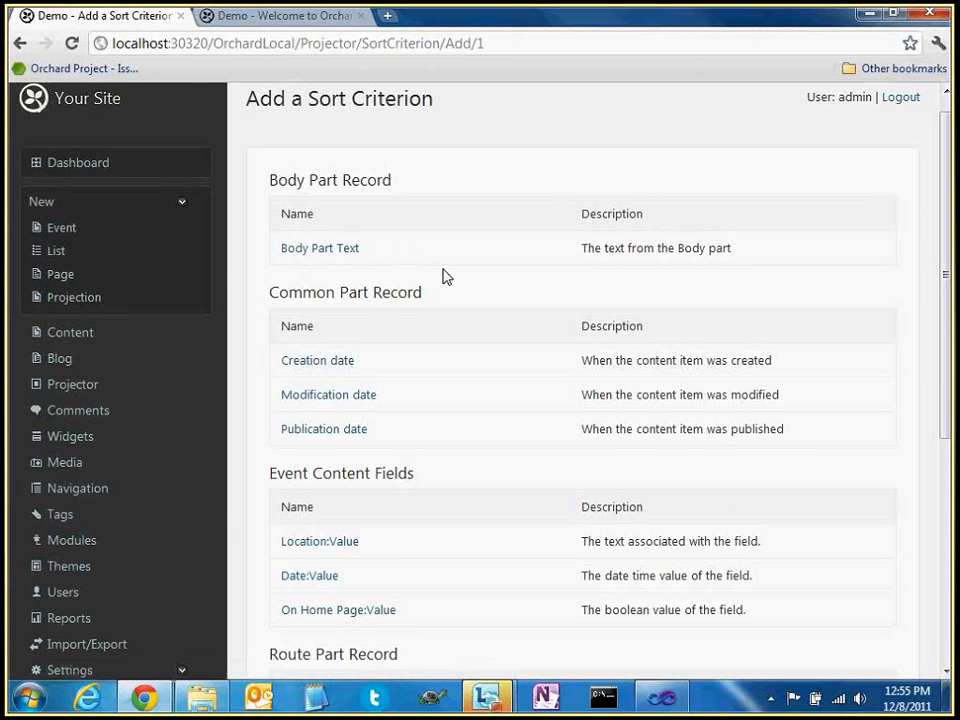
pyautogui.scroll(-2, 471, 281)
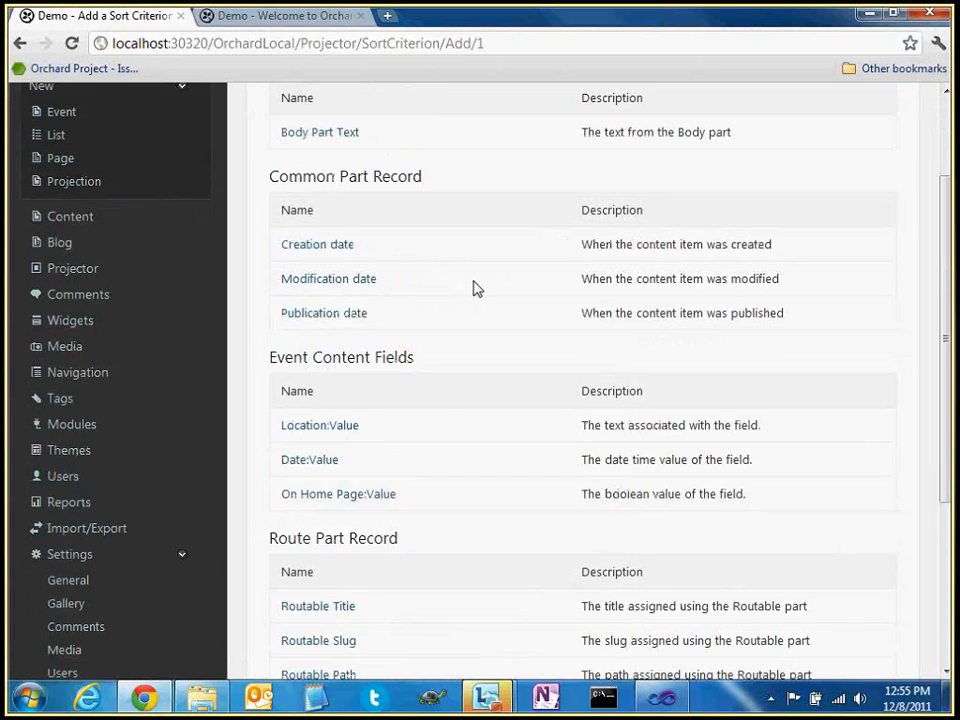
pyautogui.scroll(-1, 476, 288)
pyautogui.scroll(-3, 474, 300)
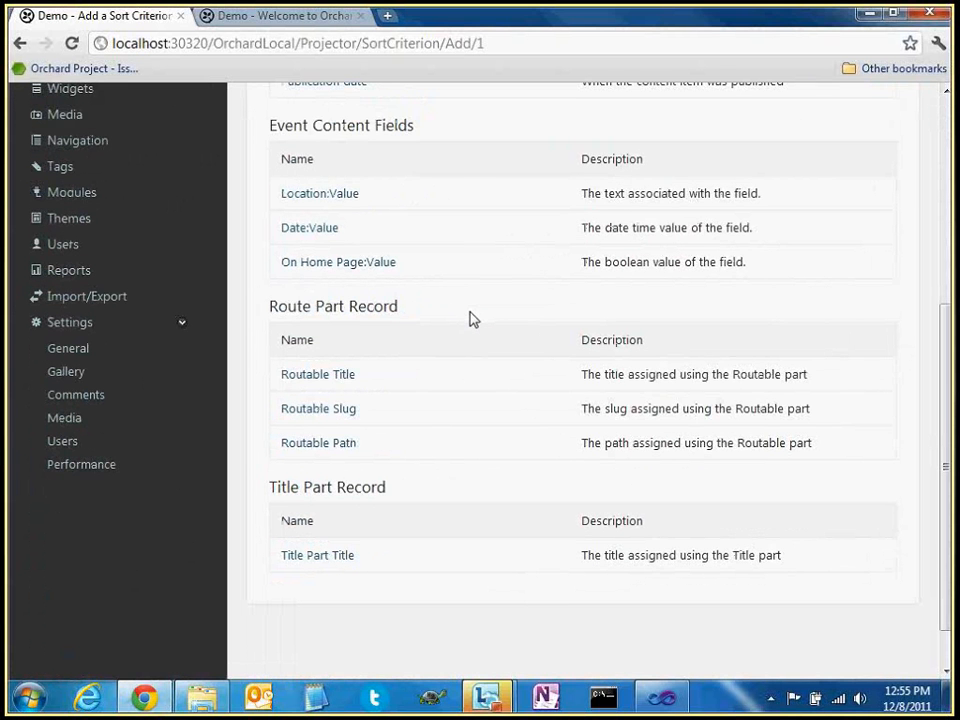
pyautogui.scroll(5, 471, 319)
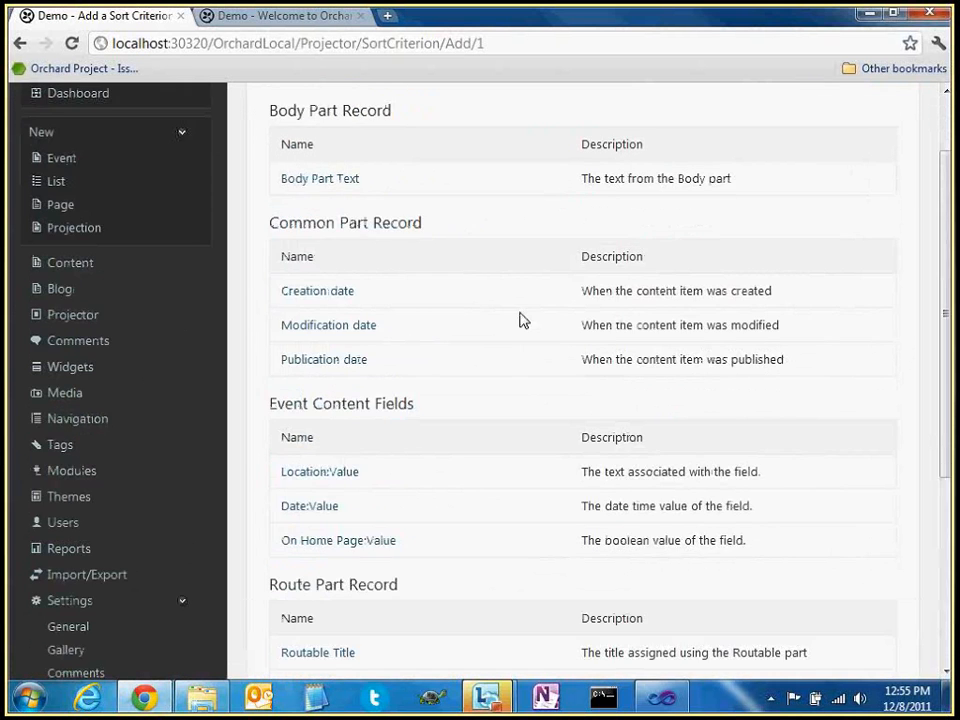
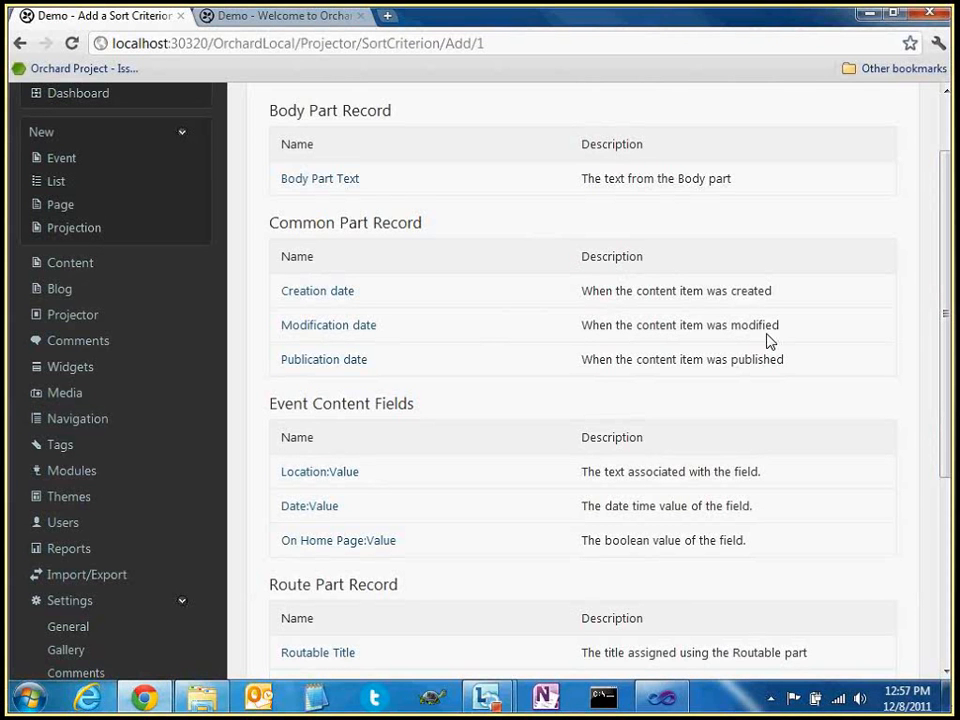
# Review the creation and modification date sort descriptions, then return to the Projector queries list
pyautogui.moveTo(767, 335); pyautogui.dragTo(584, 324)
pyautogui.doubleClick(655, 291)
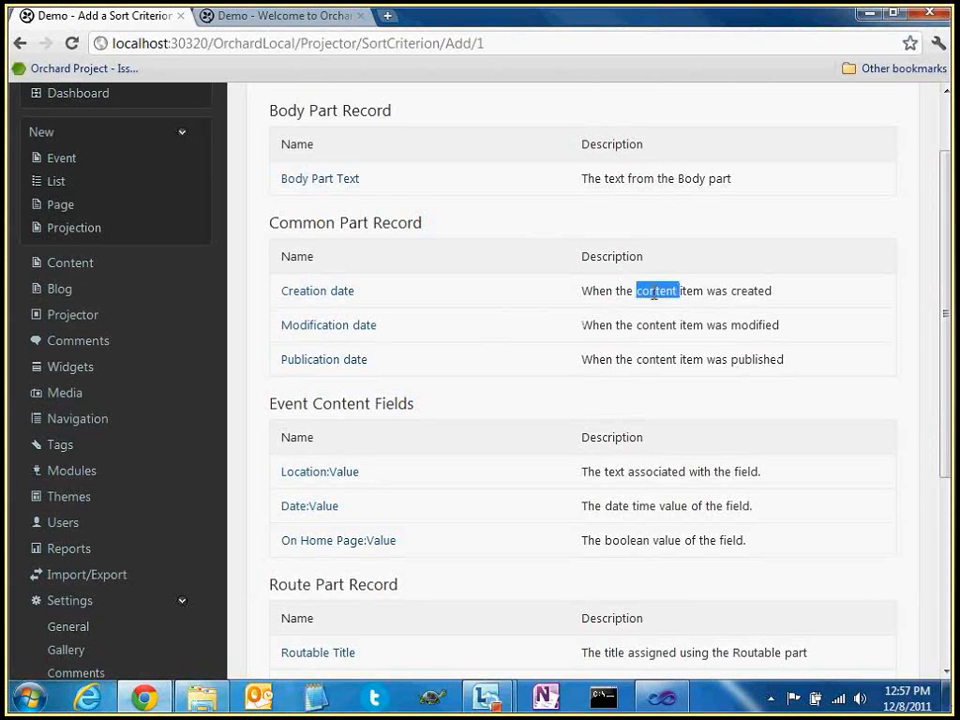
pyautogui.click(679, 289)
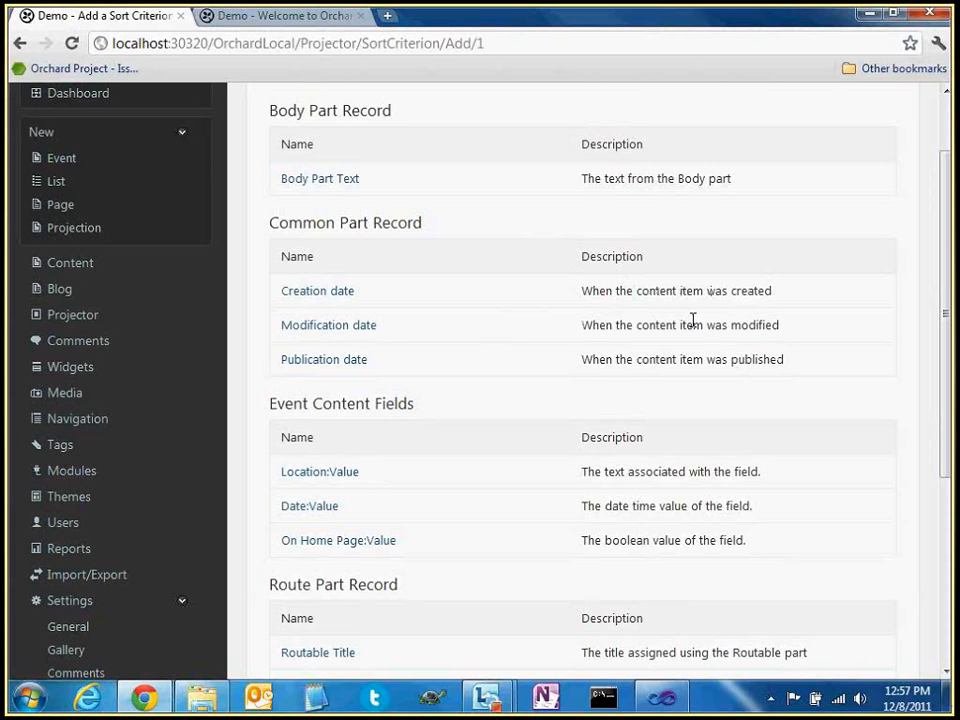
pyautogui.tripleClick(596, 291)
pyautogui.click(659, 342)
pyautogui.scroll(1, 524, 338)
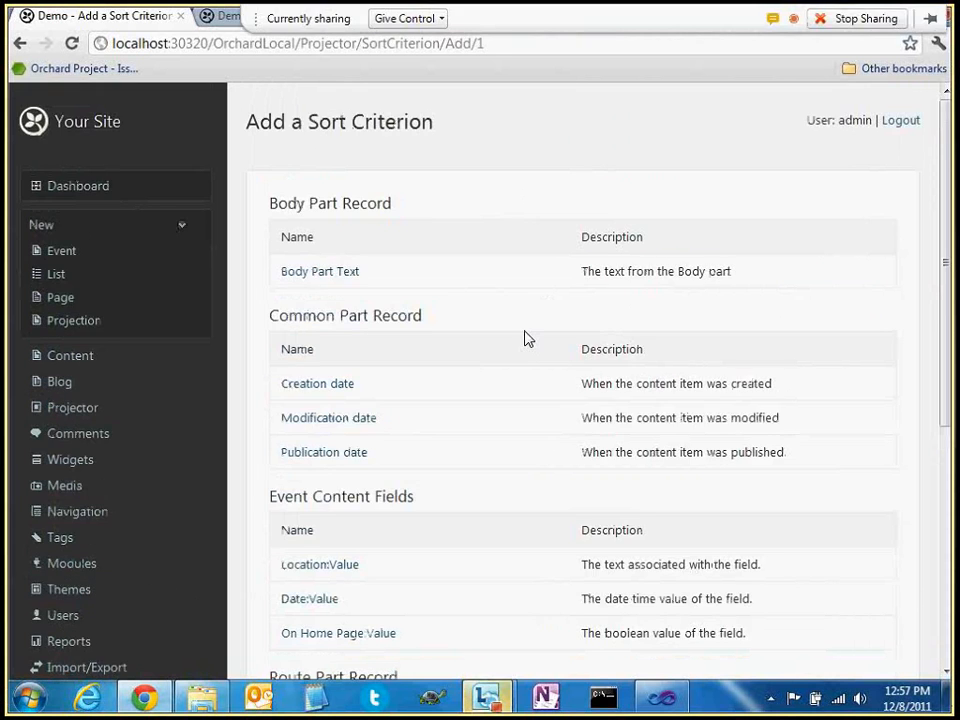
pyautogui.scroll(-2, 524, 338)
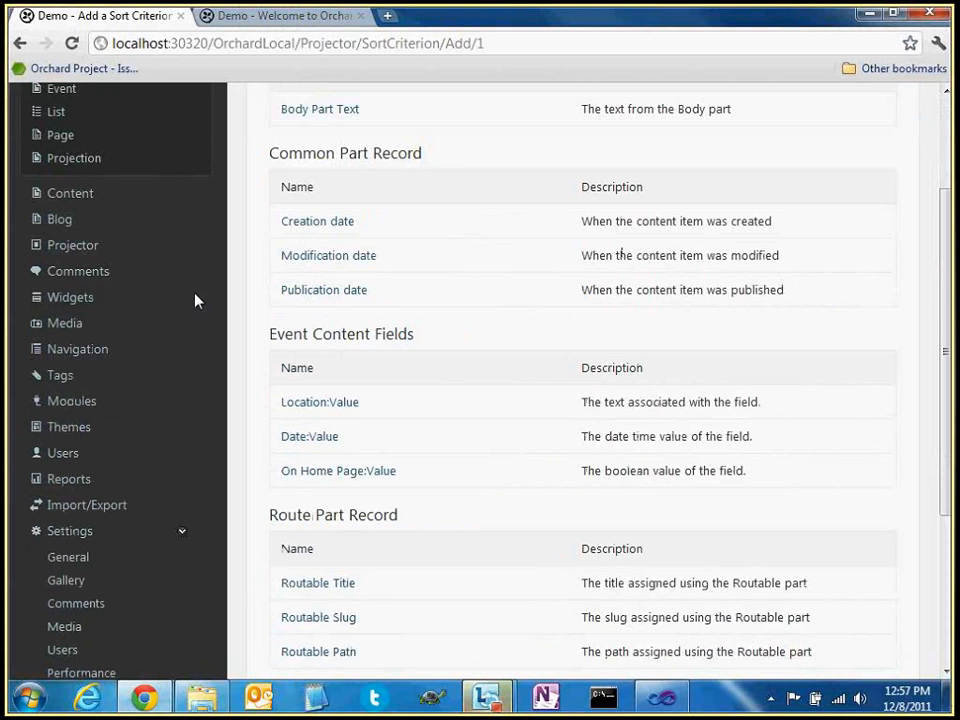
pyautogui.click(71, 250)
# Open the Events On Home page query and preview its results
pyautogui.click(460, 354)
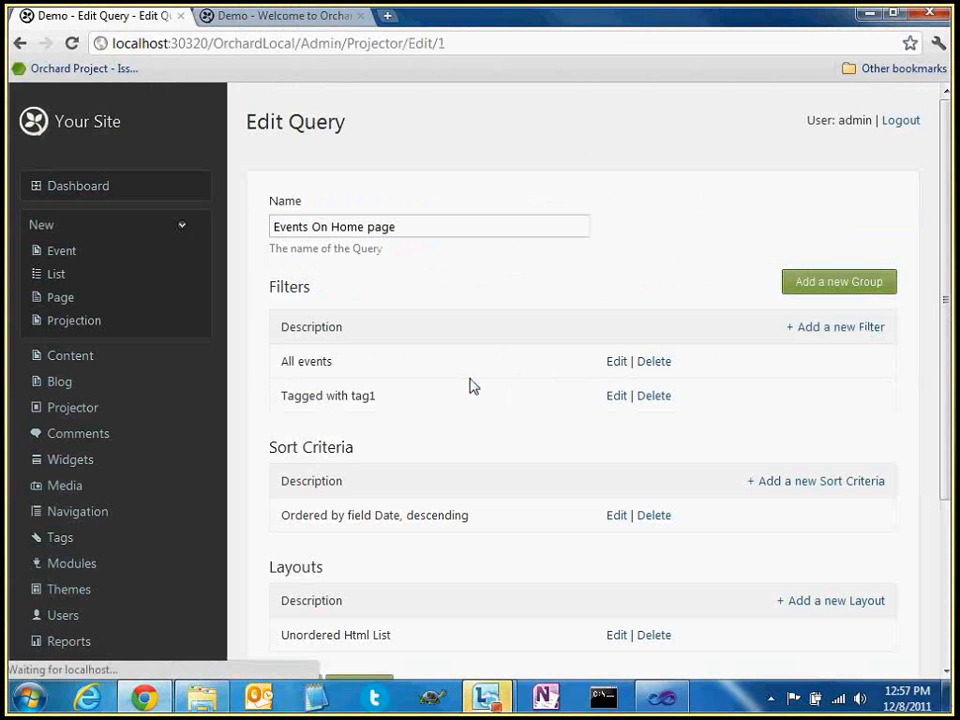
pyautogui.scroll(-3, 473, 386)
pyautogui.click(362, 450)
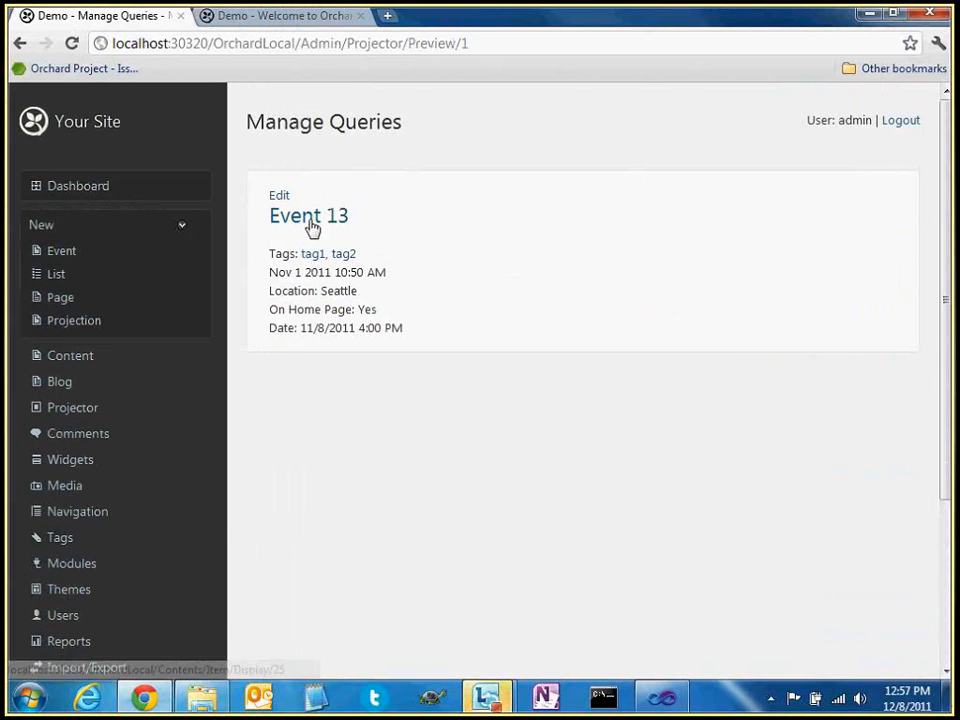
pyautogui.click(20, 43)
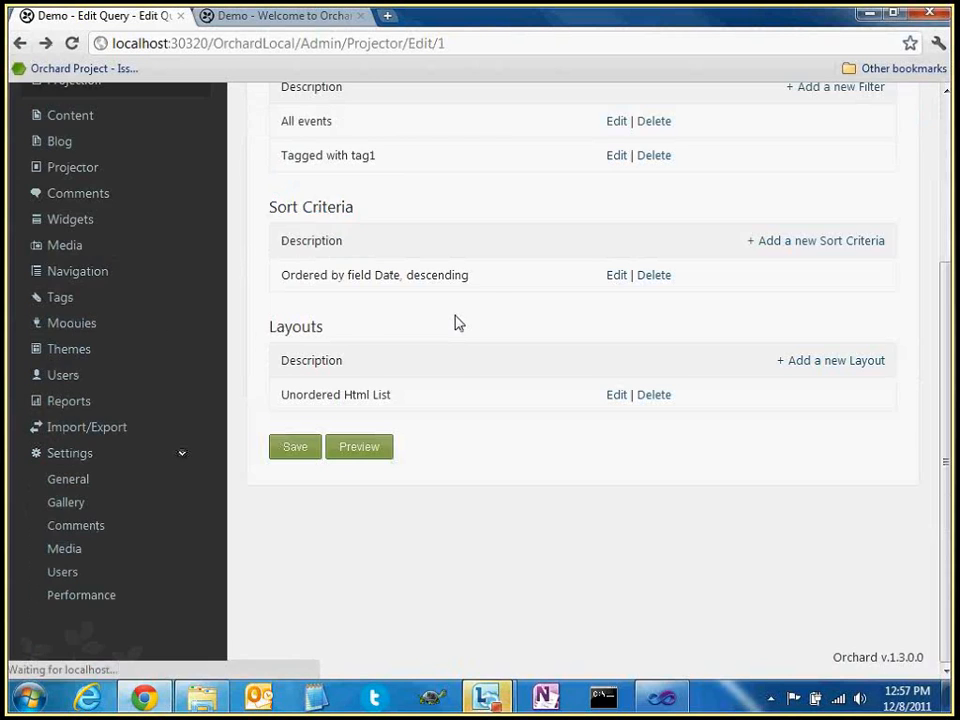
# Delete the Tagged with tag1 filter and open the Unordered Html List layout for editing
pyautogui.scroll(1, 470, 300)
pyautogui.click(654, 248)
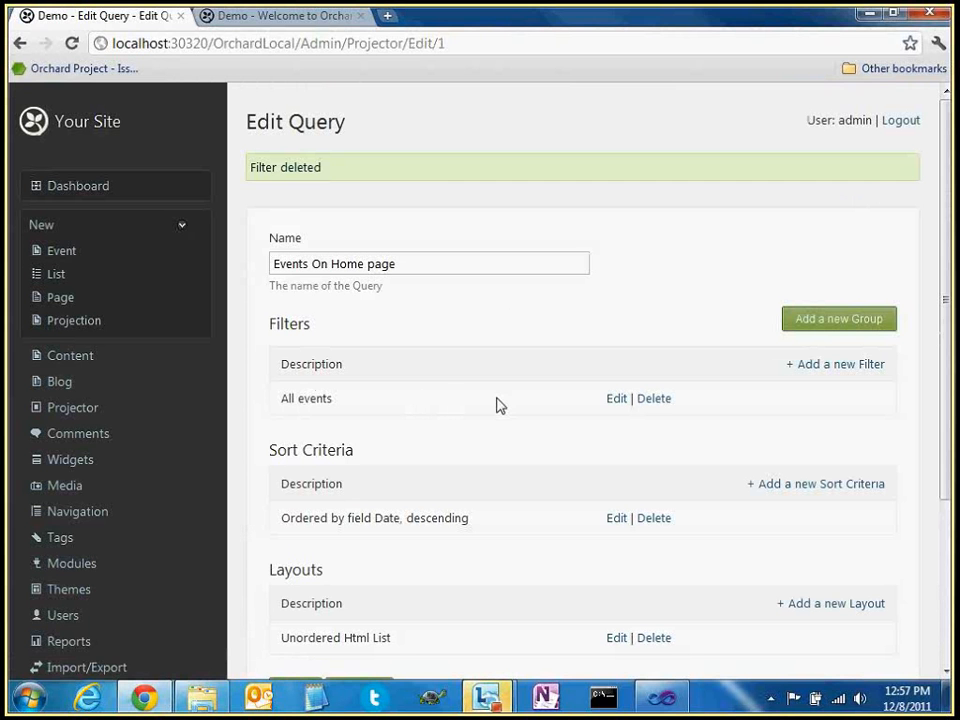
pyautogui.scroll(-3, 458, 253)
pyautogui.click(627, 478)
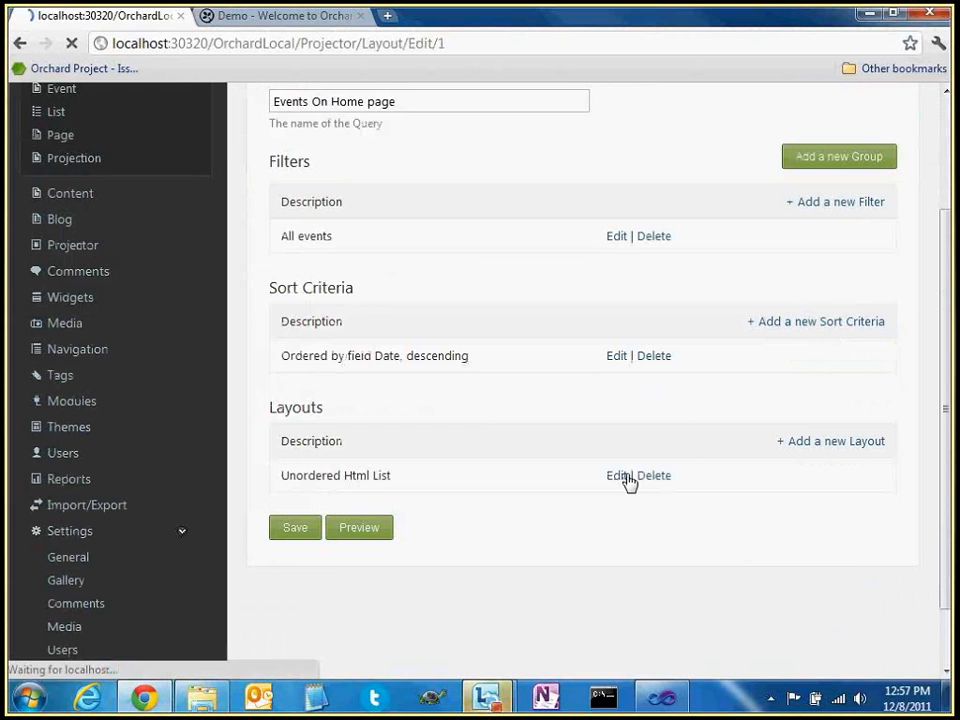
# Reload the public site and view the Events in Seattle page
pyautogui.click(336, 22)
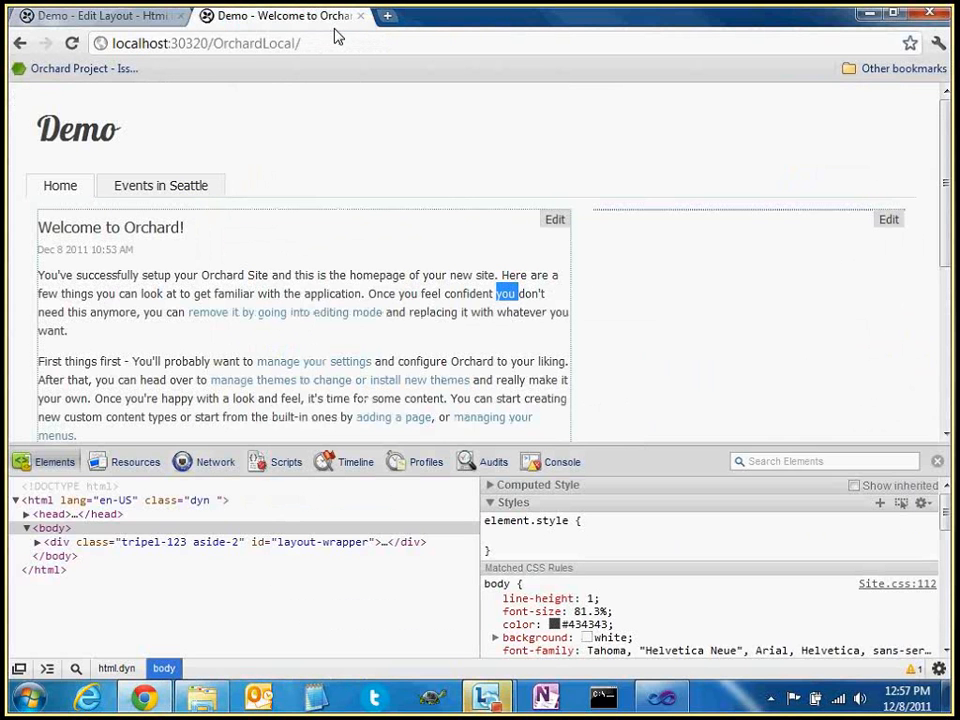
pyautogui.press('F5')
pyautogui.click(163, 189)
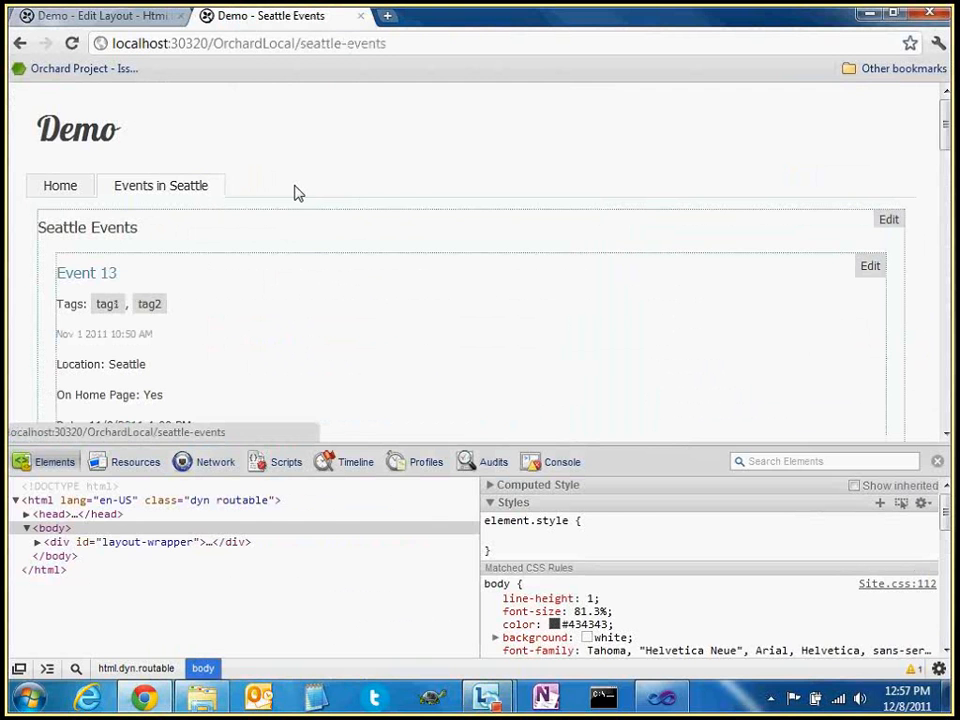
pyautogui.scroll(-2, 176, 274)
pyautogui.scroll(2, 180, 278)
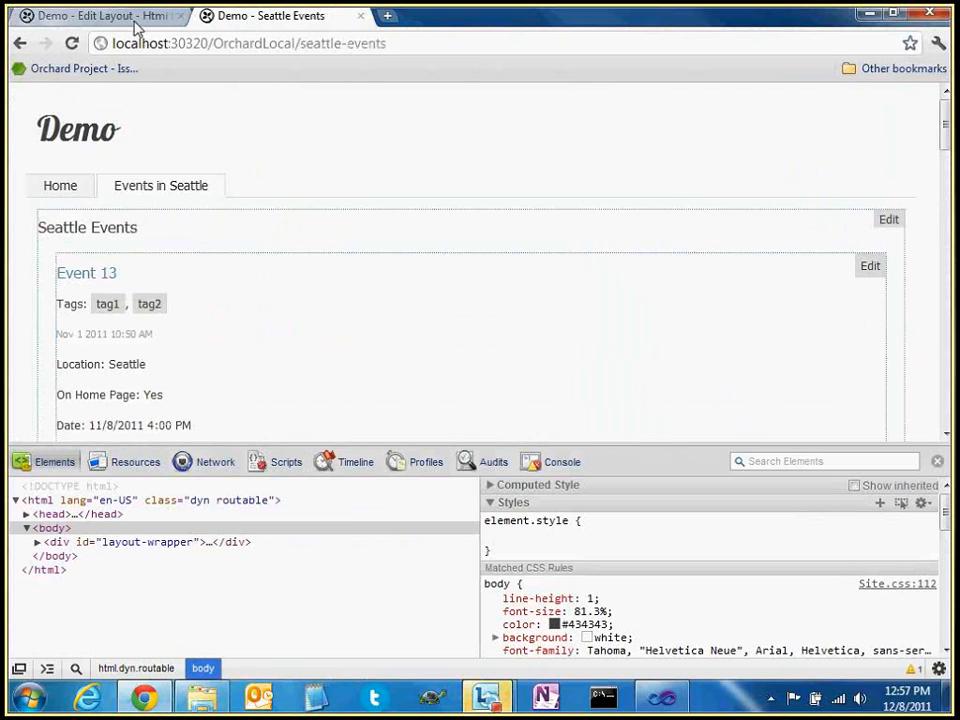
# Close the layout editor to return to the Events On Home page query
pyautogui.click(135, 17)
pyautogui.scroll(-3, 315, 229)
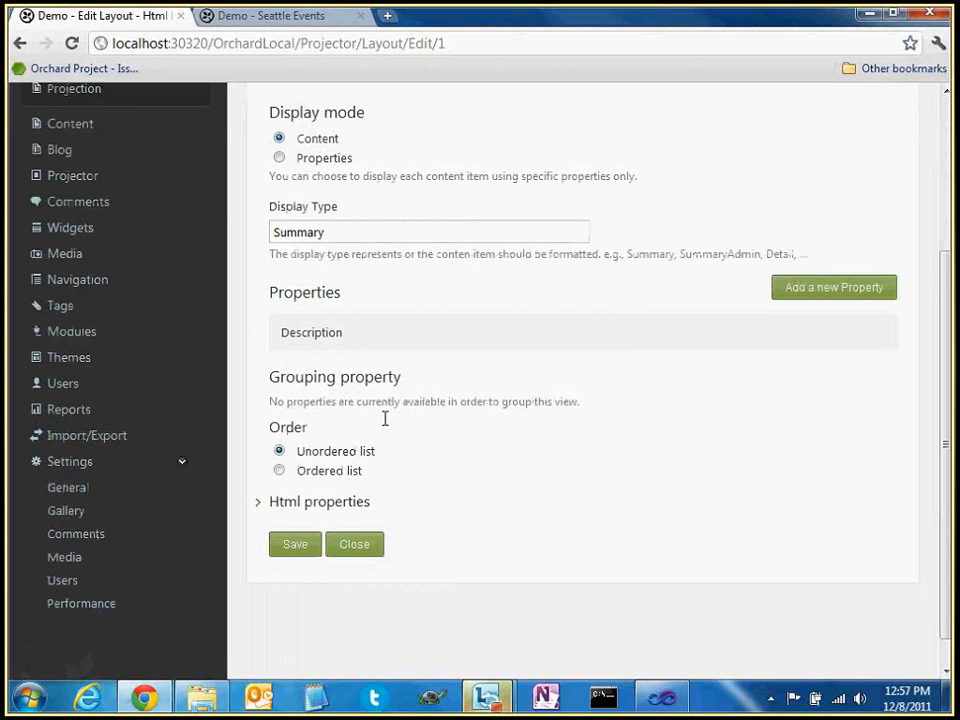
pyautogui.click(363, 545)
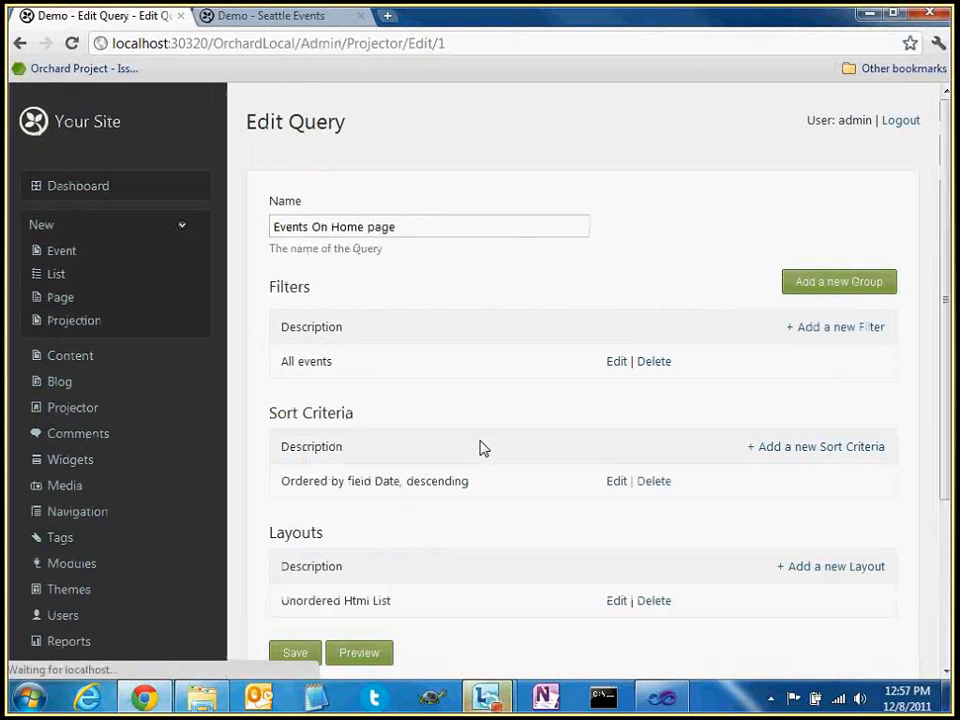
# Add a Location:Value filter using the Contains operator
pyautogui.click(816, 330)
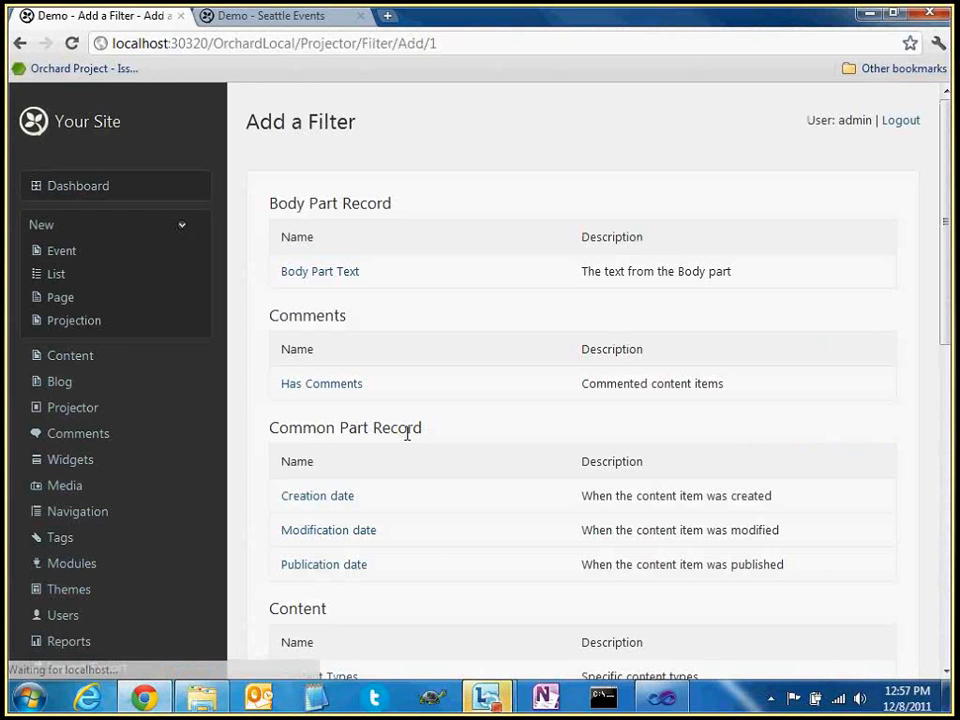
pyautogui.scroll(-3, 407, 433)
pyautogui.click(320, 464)
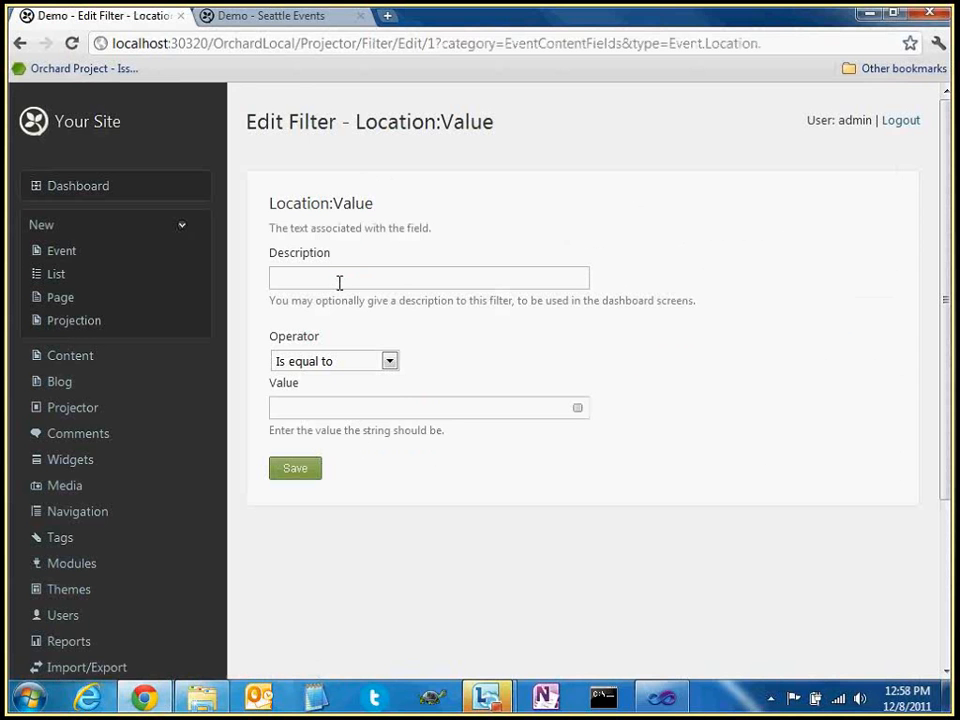
pyautogui.click(345, 362)
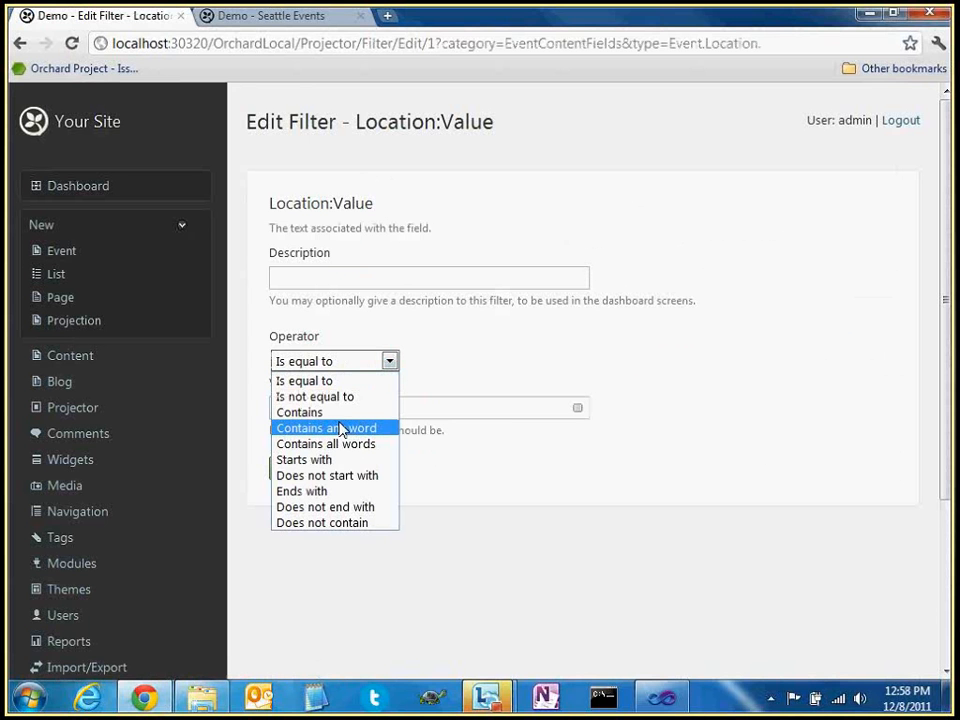
pyautogui.click(335, 459)
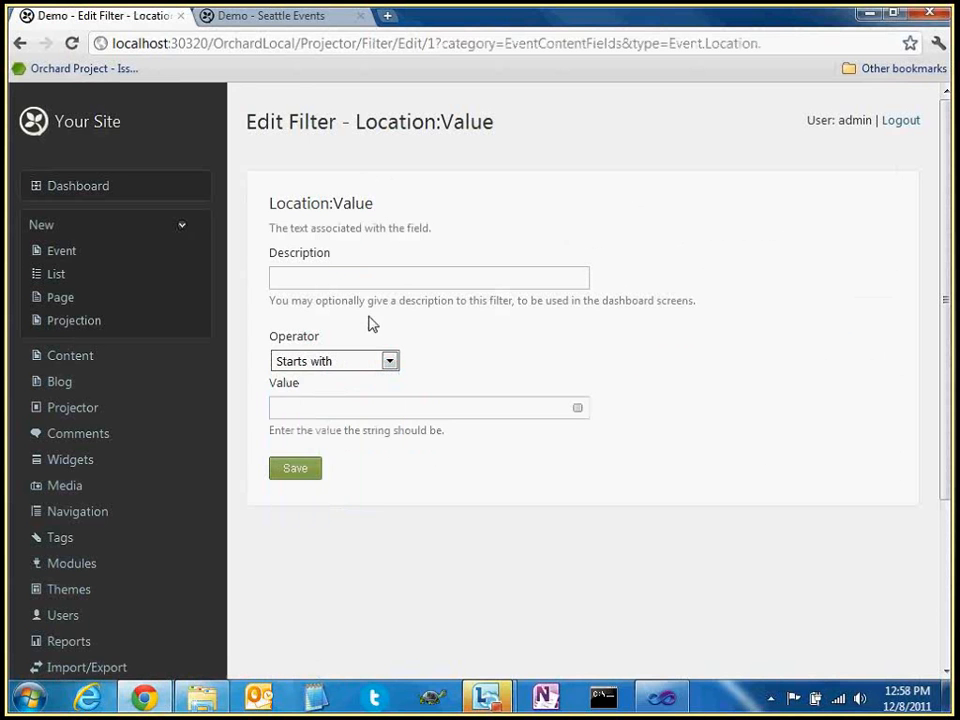
pyautogui.click(358, 361)
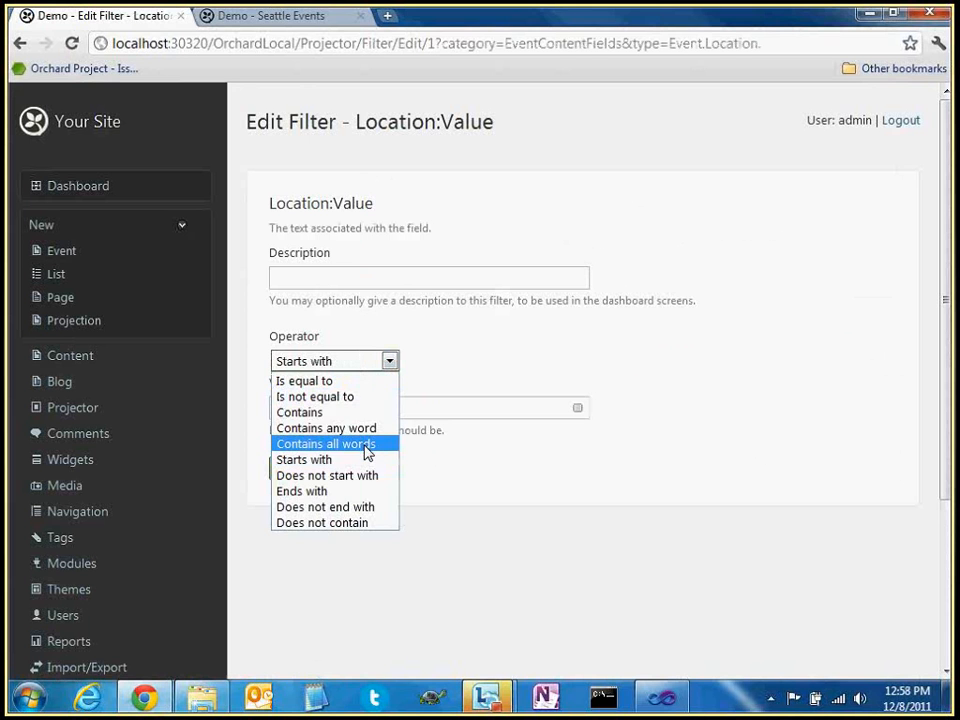
pyautogui.click(343, 412)
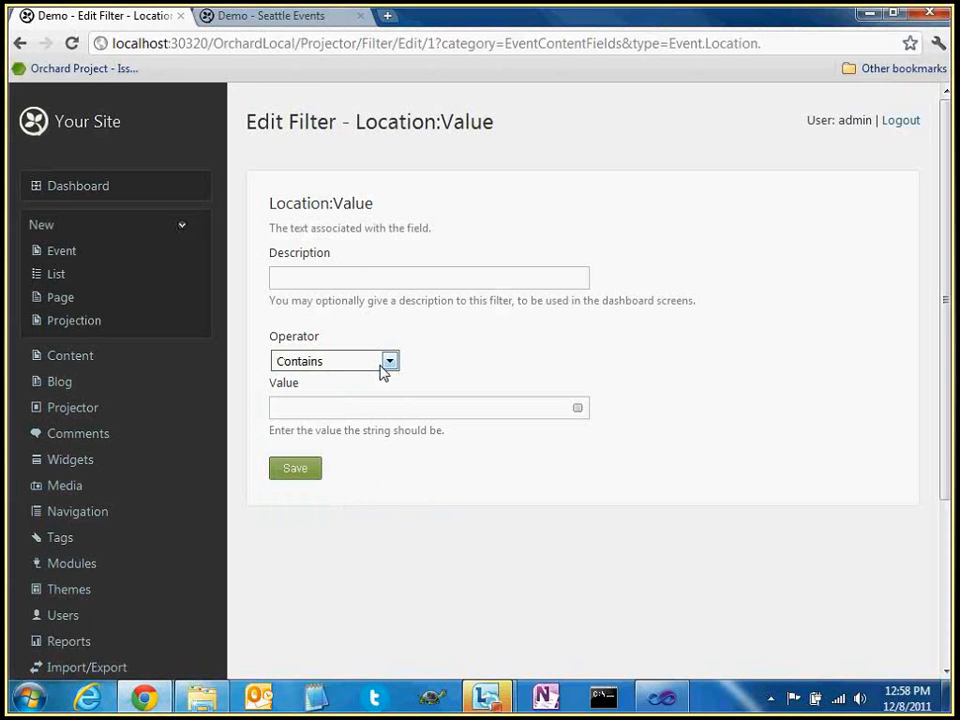
# Set the filter value to the token {Request.QueryString:Location}
pyautogui.click(391, 410)
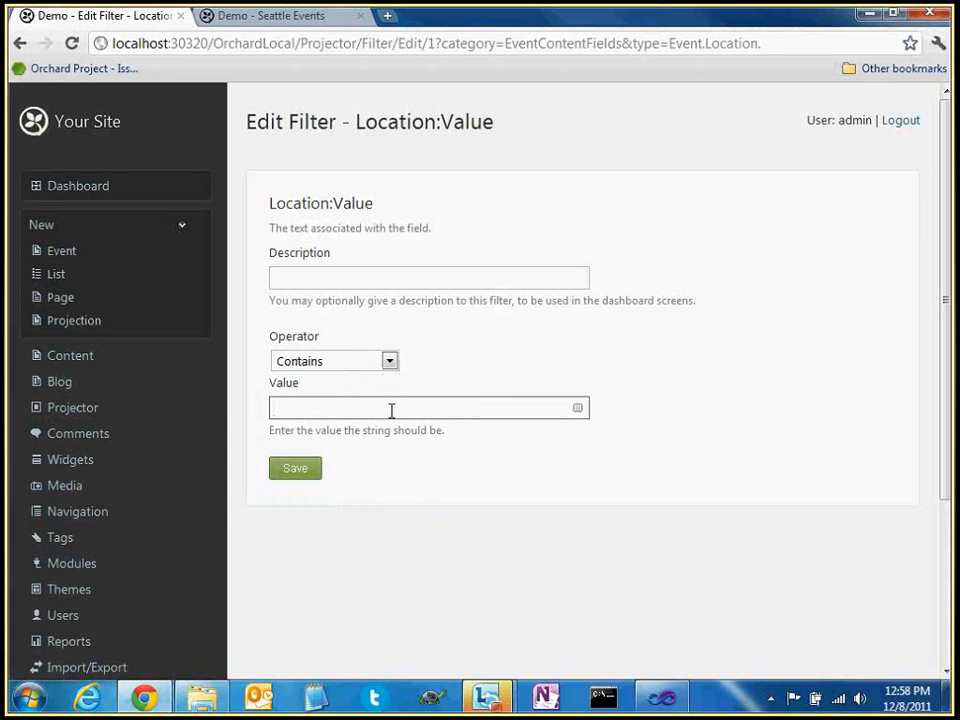
pyautogui.write('L')
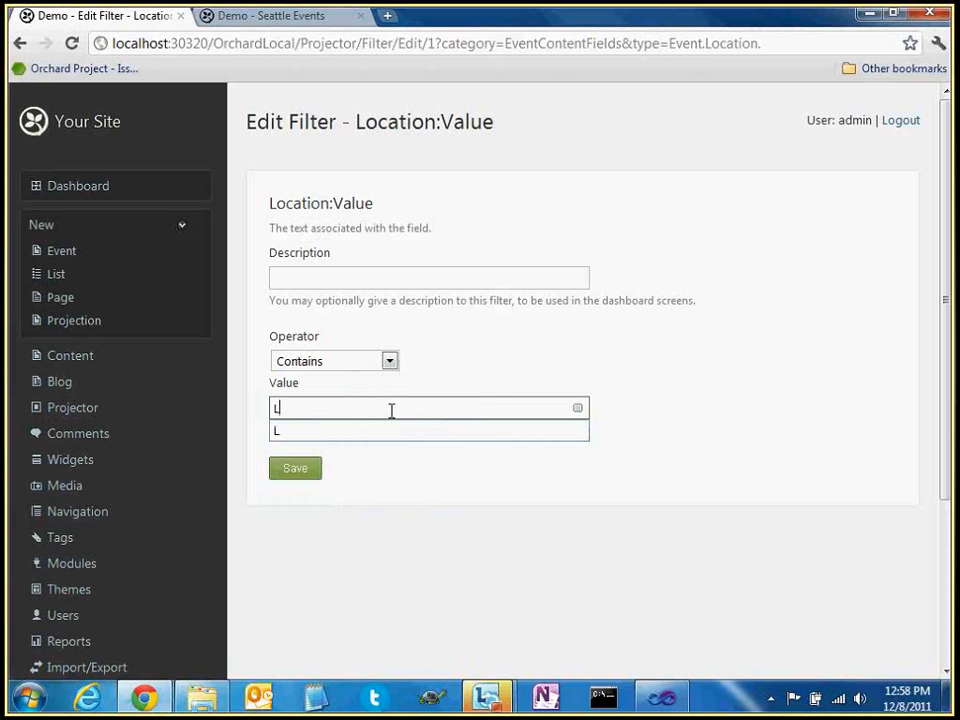
pyautogui.write('os')
pyautogui.hotkey('ctrl', 'a')
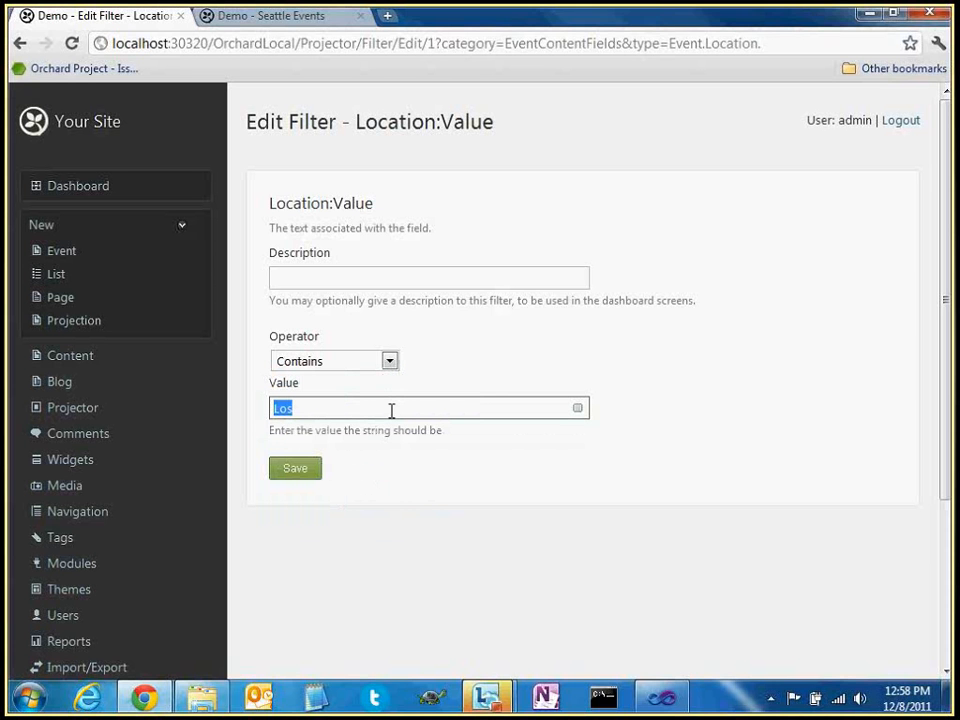
pyautogui.write('{')
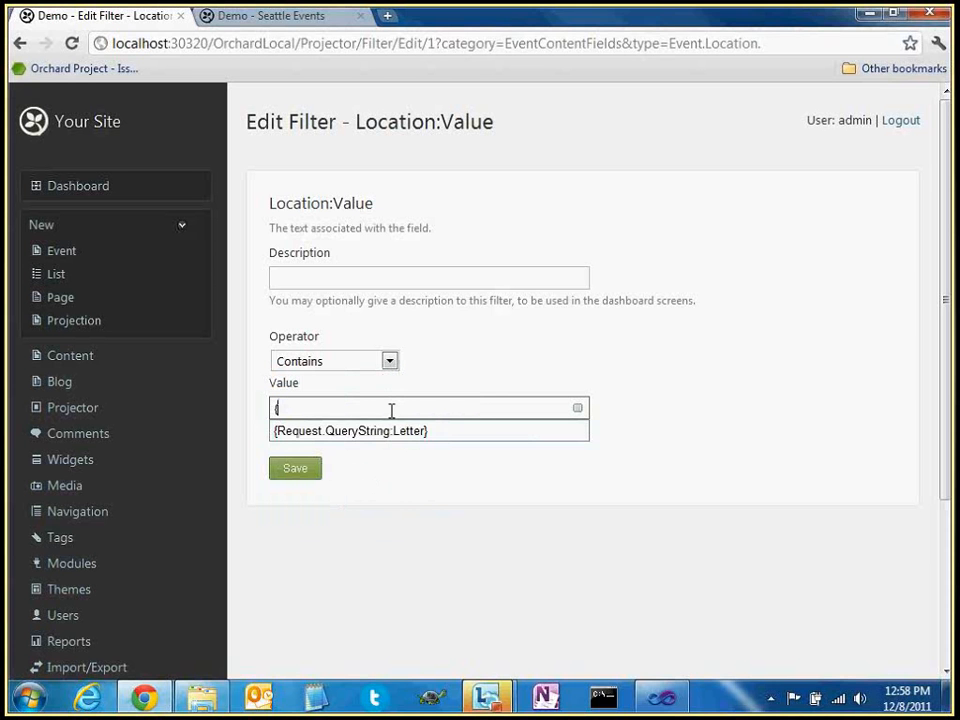
pyautogui.press('Down')
pyautogui.press('Return')
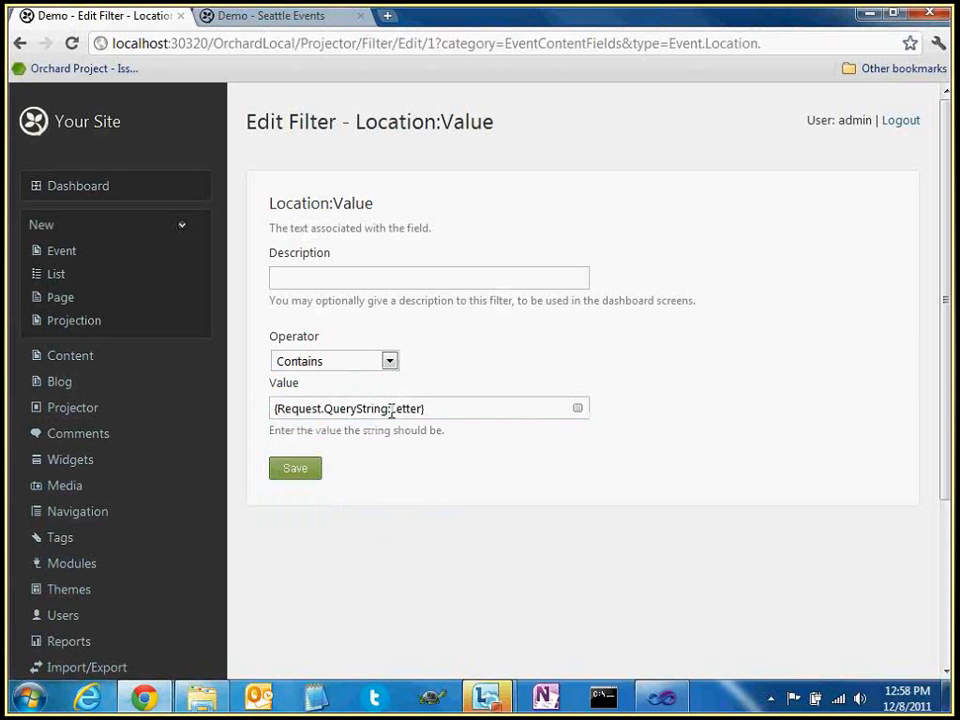
pyautogui.doubleClick(397, 409)
pyautogui.press('Right')
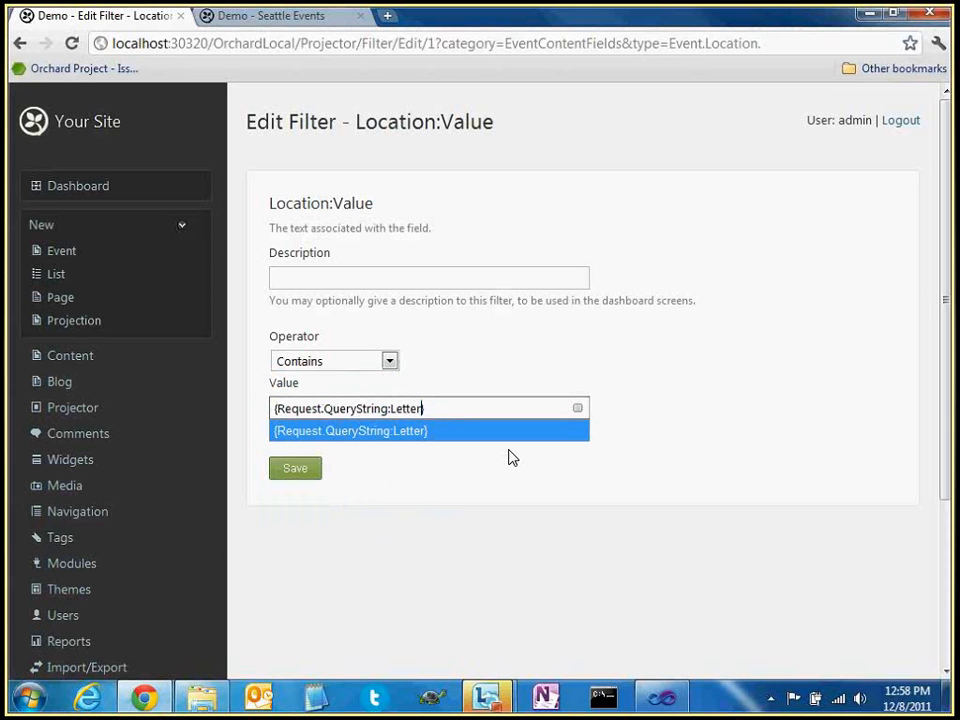
pyautogui.press('BackSpace')
pyautogui.press('BackSpace')
pyautogui.press('BackSpace')
pyautogui.press('BackSpace')
pyautogui.press('BackSpace')
pyautogui.write('ocation')
pyautogui.click(612, 447)
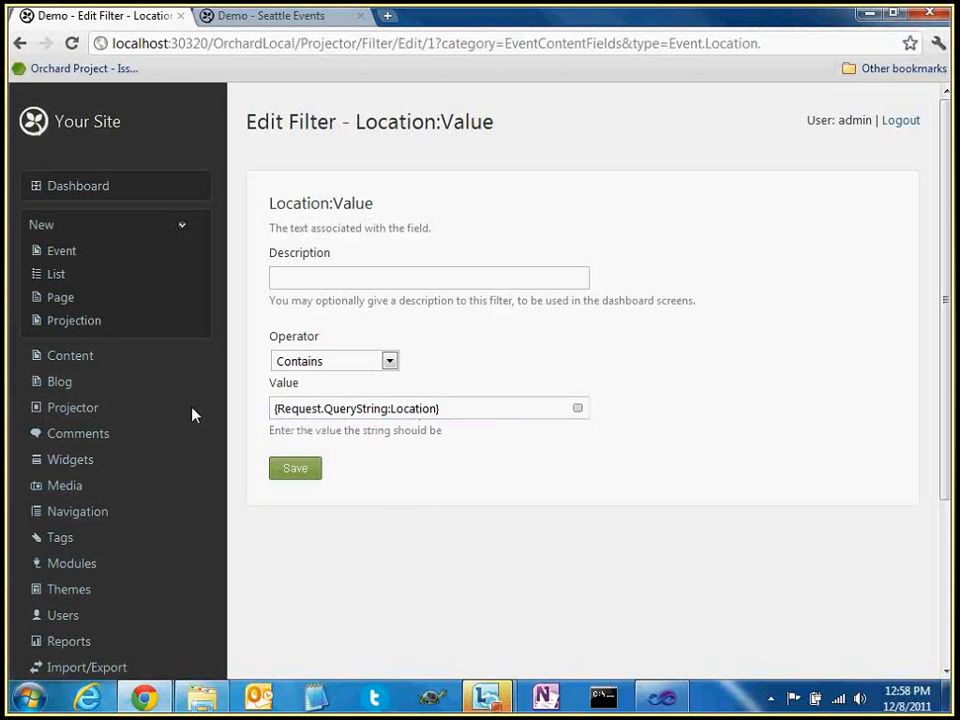
# Review the {Request.QueryString:Location} value and save the Location filter
pyautogui.click(274, 408)
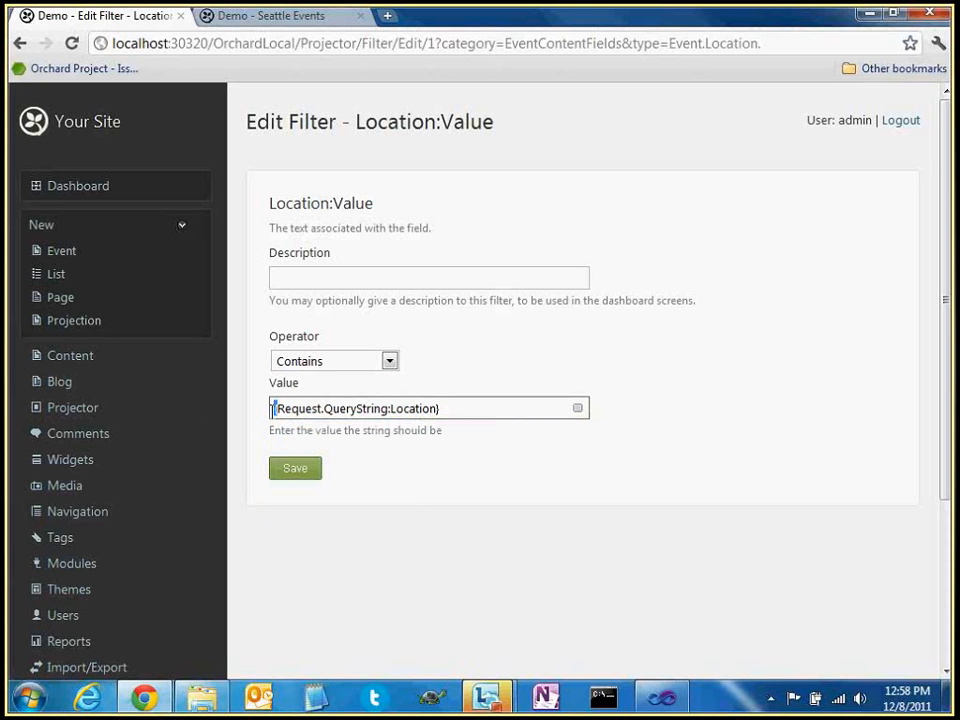
pyautogui.hotkey('ctrl', 'a')
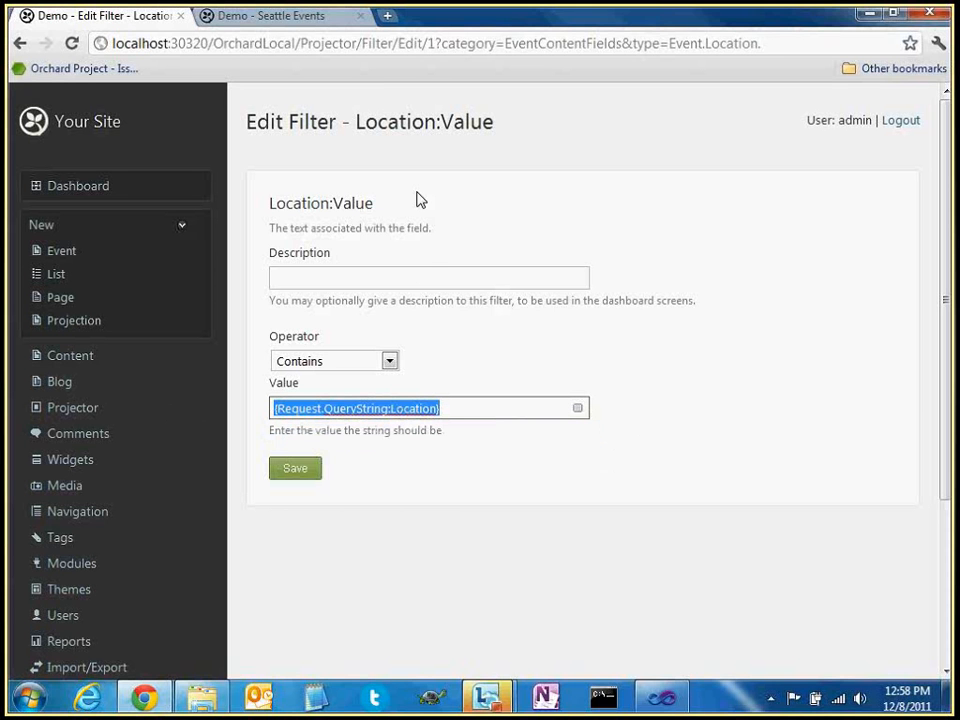
pyautogui.click(313, 407)
pyautogui.moveTo(274, 407); pyautogui.dragTo(434, 410)
pyautogui.click(396, 407)
pyautogui.doubleClick(392, 407)
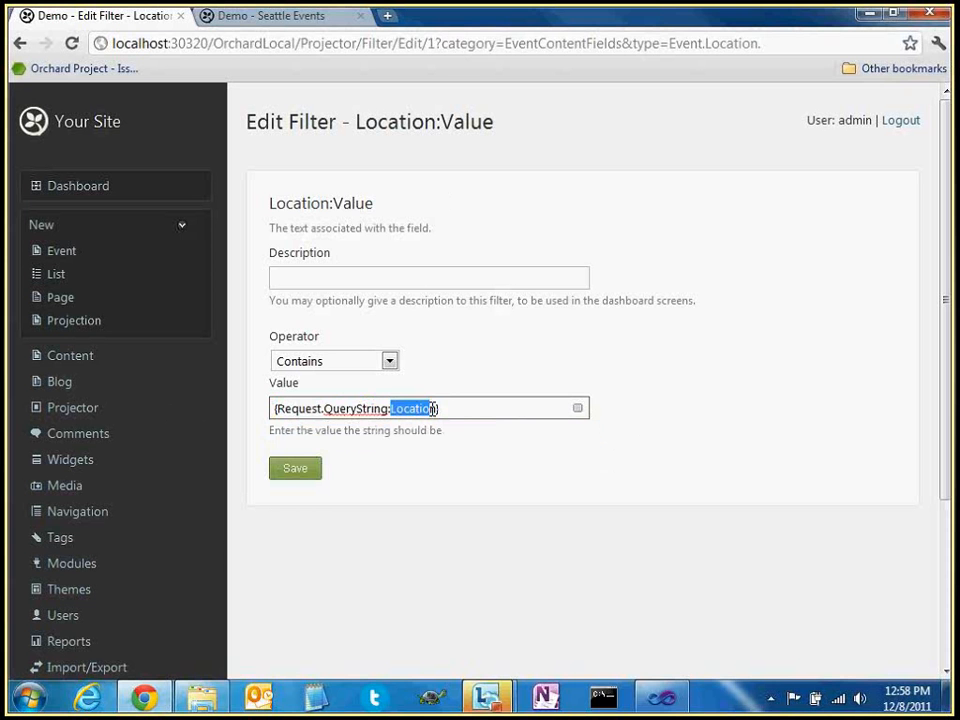
pyautogui.click(302, 470)
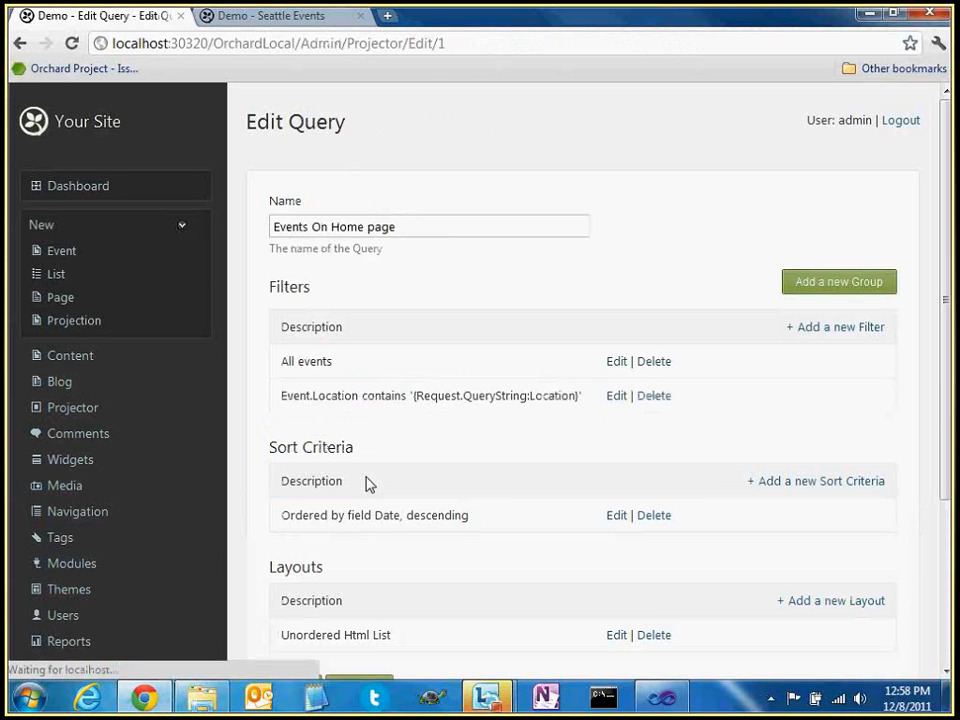
# Preview the query results with the new Location filter
pyautogui.moveTo(293, 396); pyautogui.dragTo(498, 398)
pyautogui.click(540, 399)
pyautogui.scroll(-3, 527, 433)
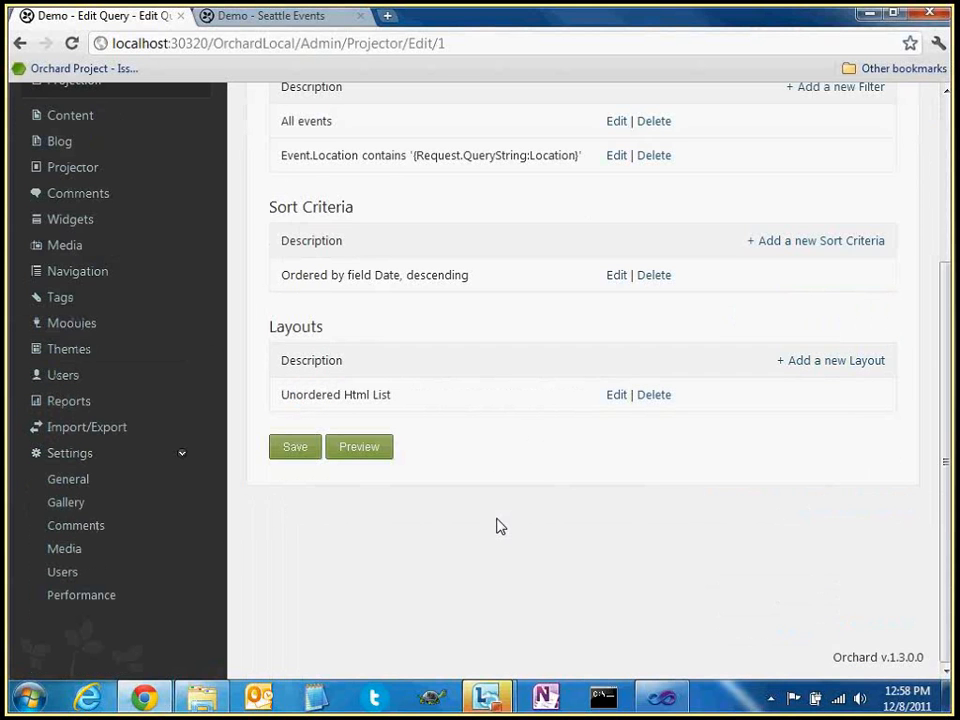
pyautogui.click(373, 453)
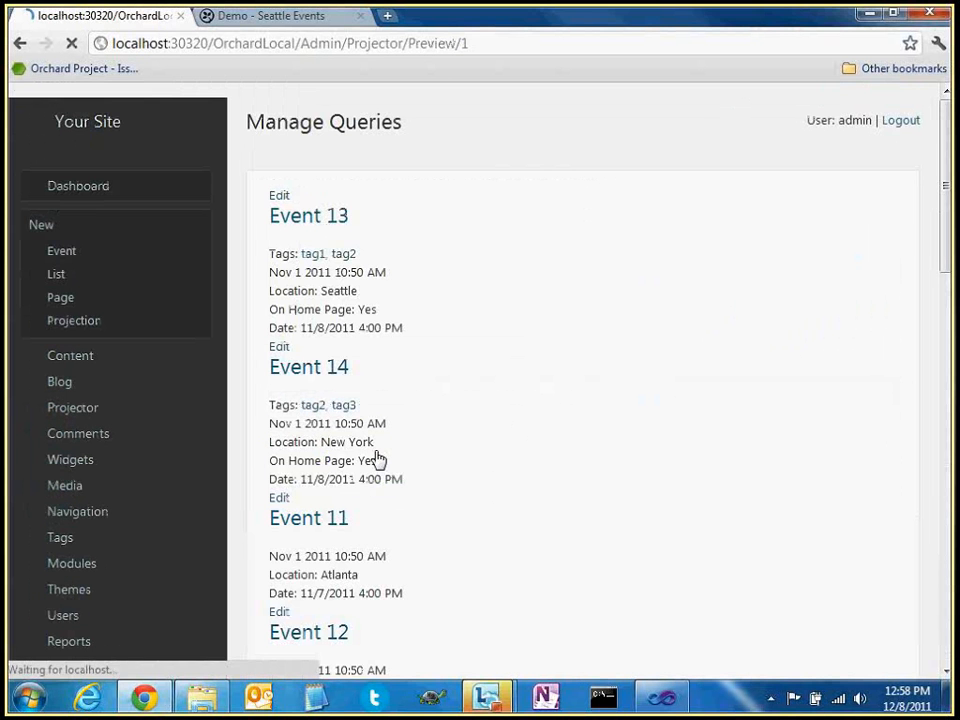
# Reload the Seattle Events page and append ?location=los to its address
pyautogui.click(280, 20)
pyautogui.press('F5')
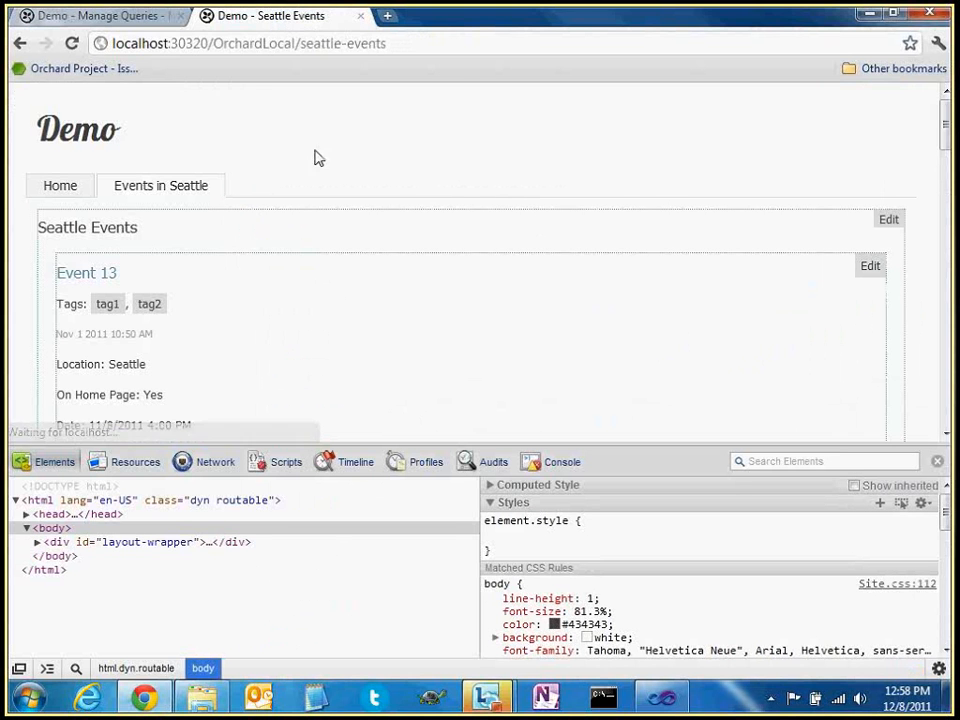
pyautogui.click(422, 43)
pyautogui.click(425, 43)
pyautogui.write('?locati')
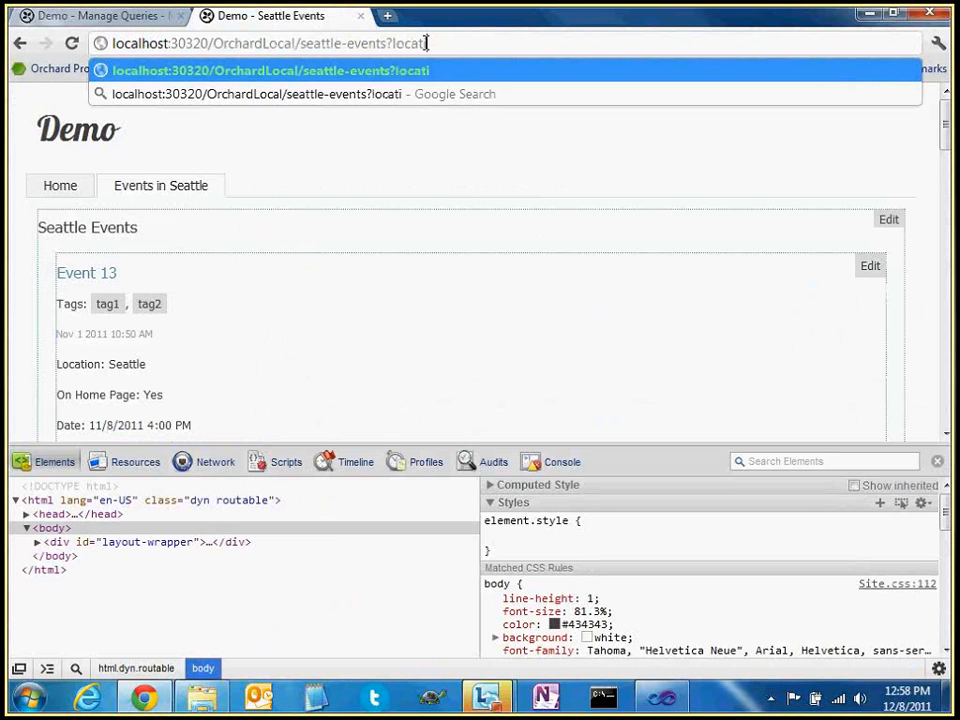
pyautogui.write('on=')
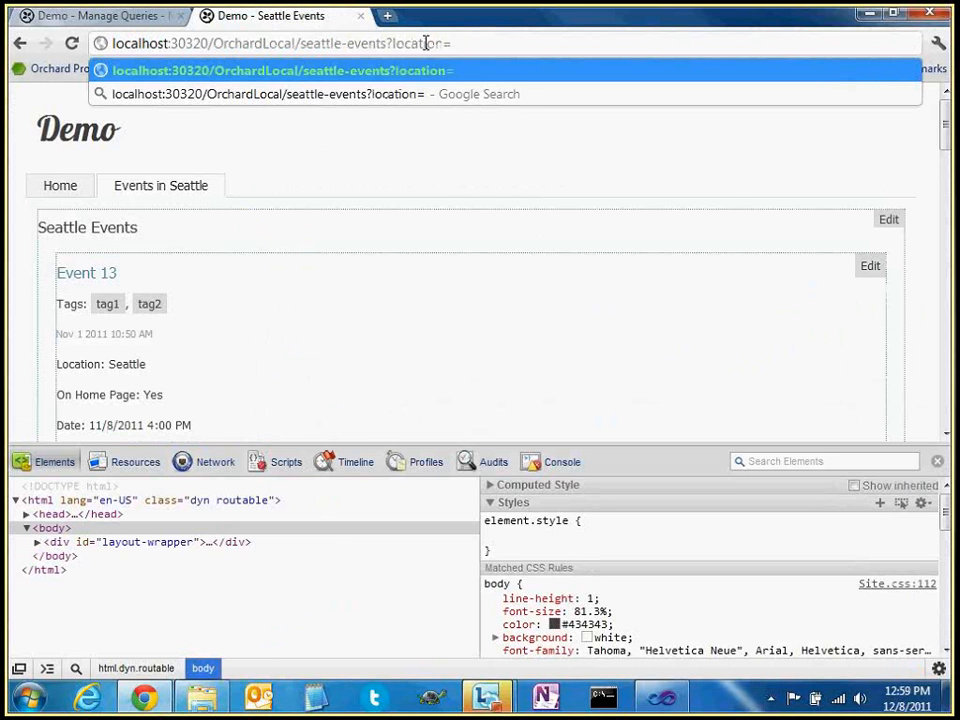
pyautogui.write('los')
# Load the Seattle Events page with ?location=los and enlarge the page area above DevTools
pyautogui.press('Return')
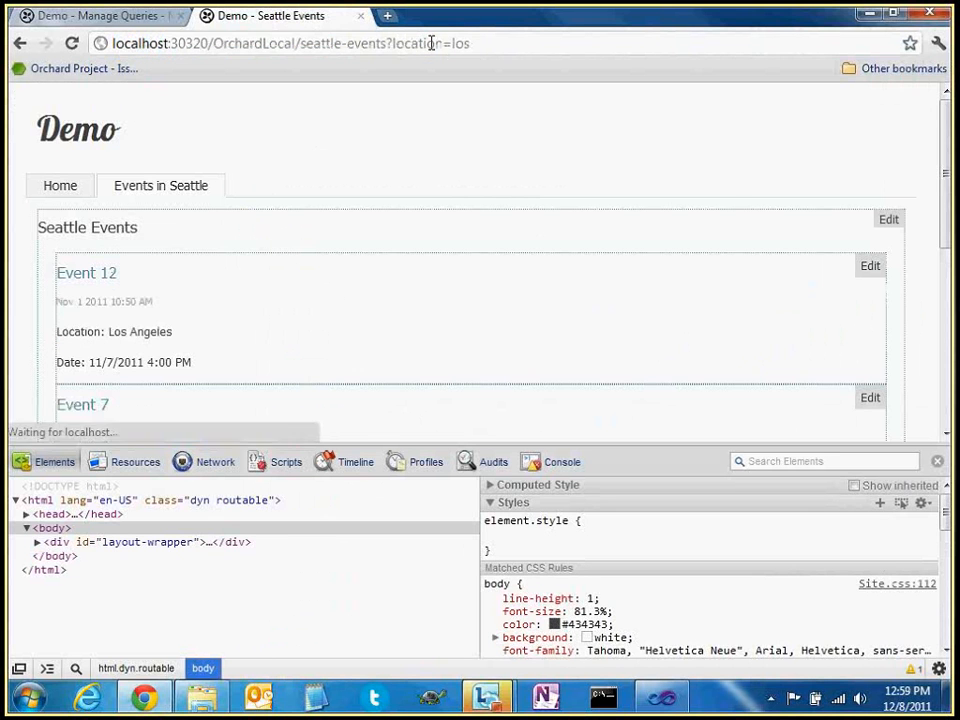
pyautogui.moveTo(360, 443); pyautogui.dragTo(285, 559)
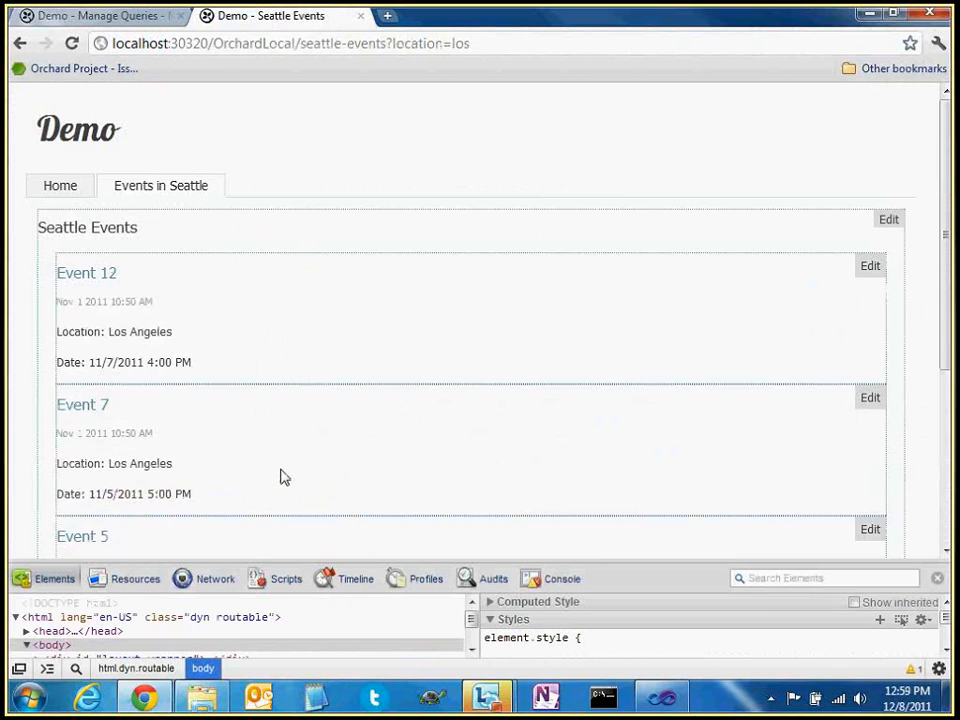
pyautogui.scroll(-3, 159, 328)
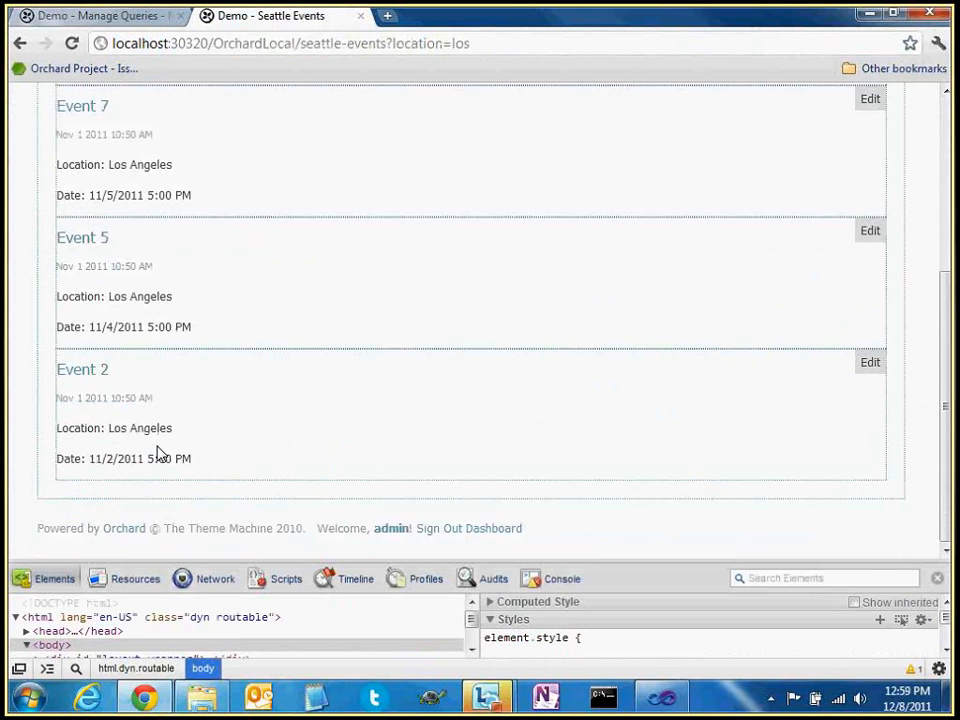
pyautogui.scroll(3, 176, 444)
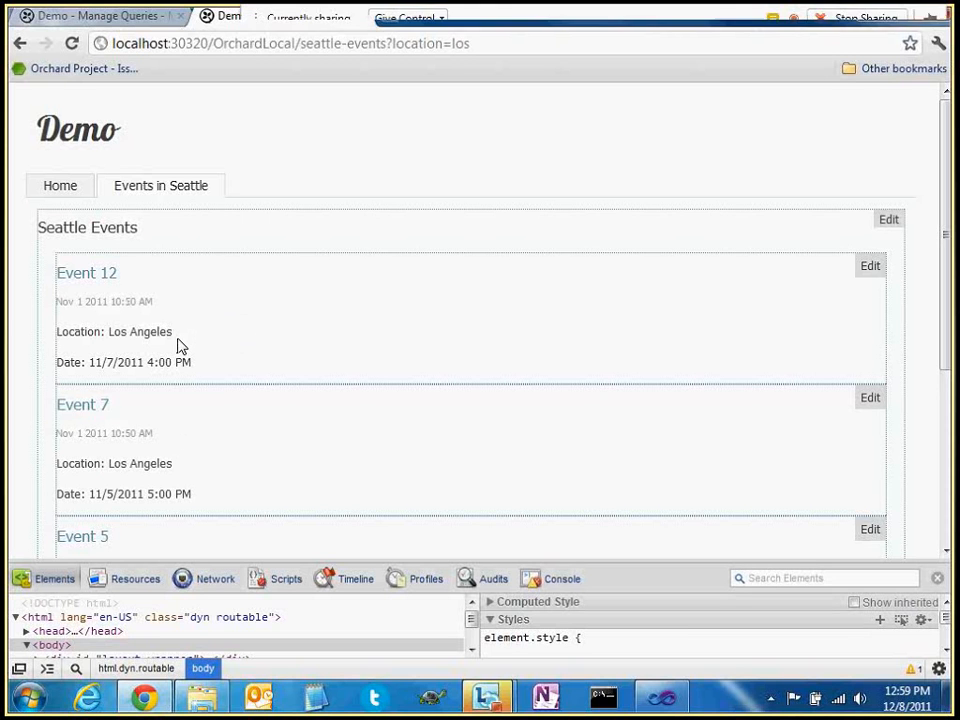
# Inspect the location=los address and Seattle Events heading, then return to the query preview
pyautogui.click(460, 46)
pyautogui.doubleClick(476, 47)
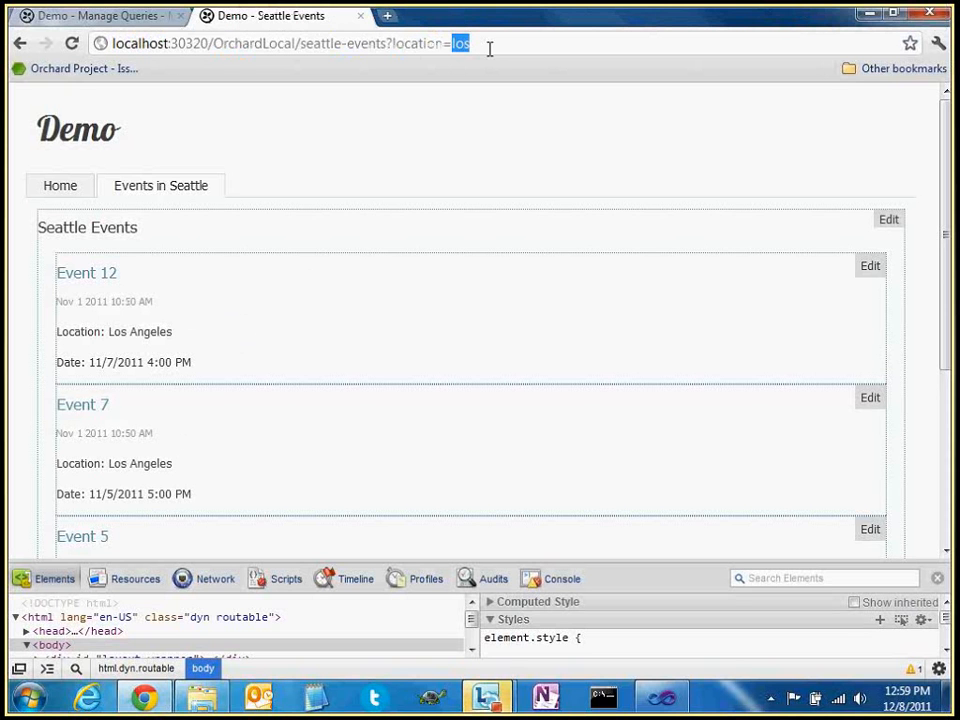
pyautogui.click(270, 232)
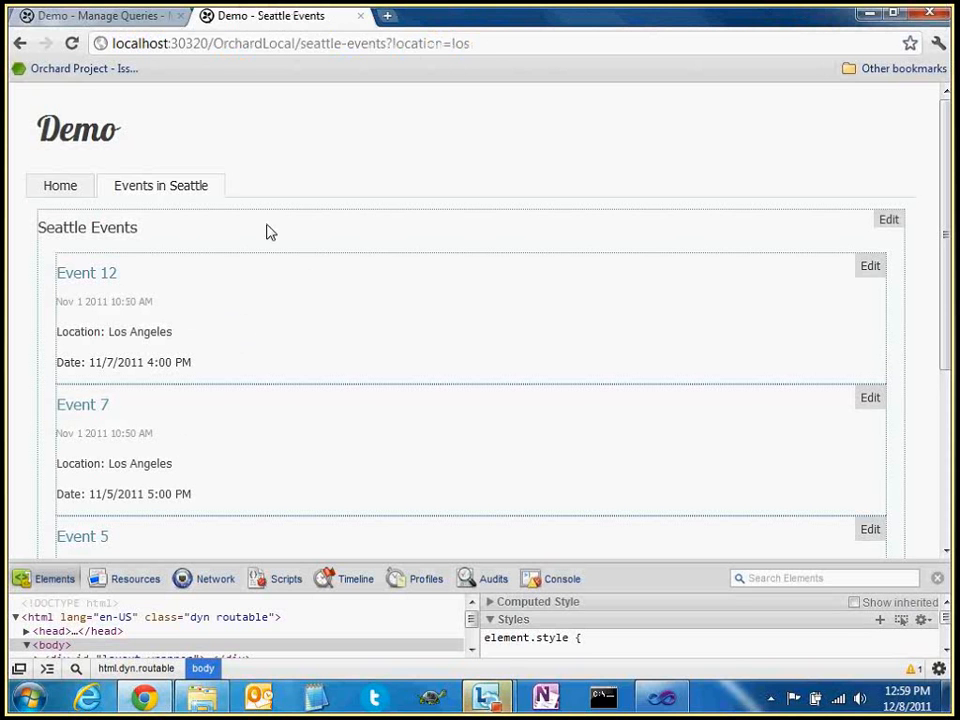
pyautogui.tripleClick(130, 228)
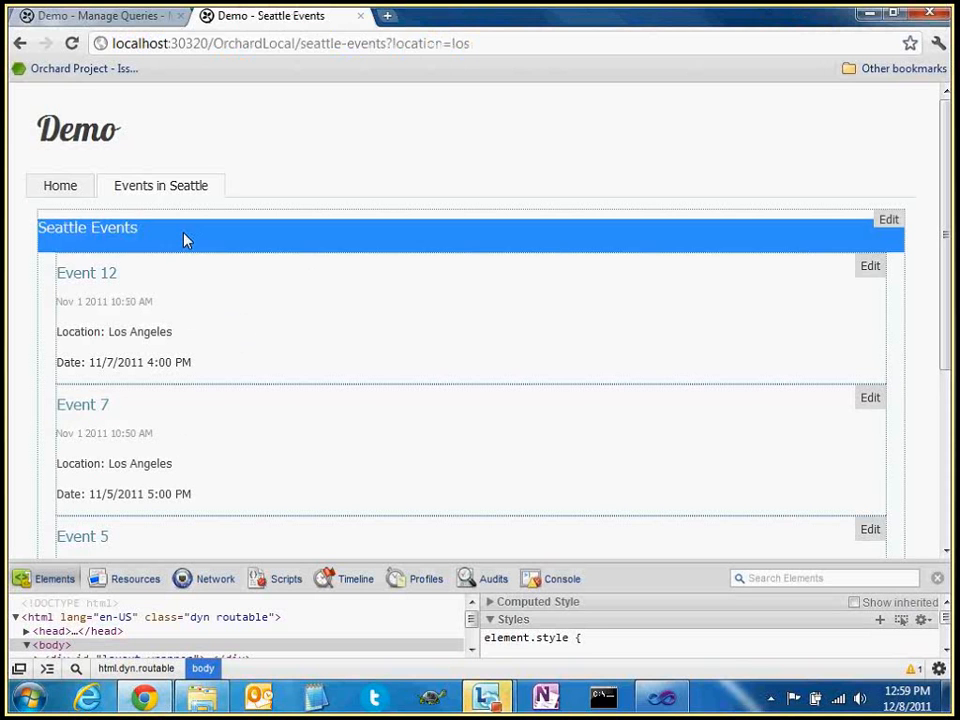
pyautogui.click(183, 234)
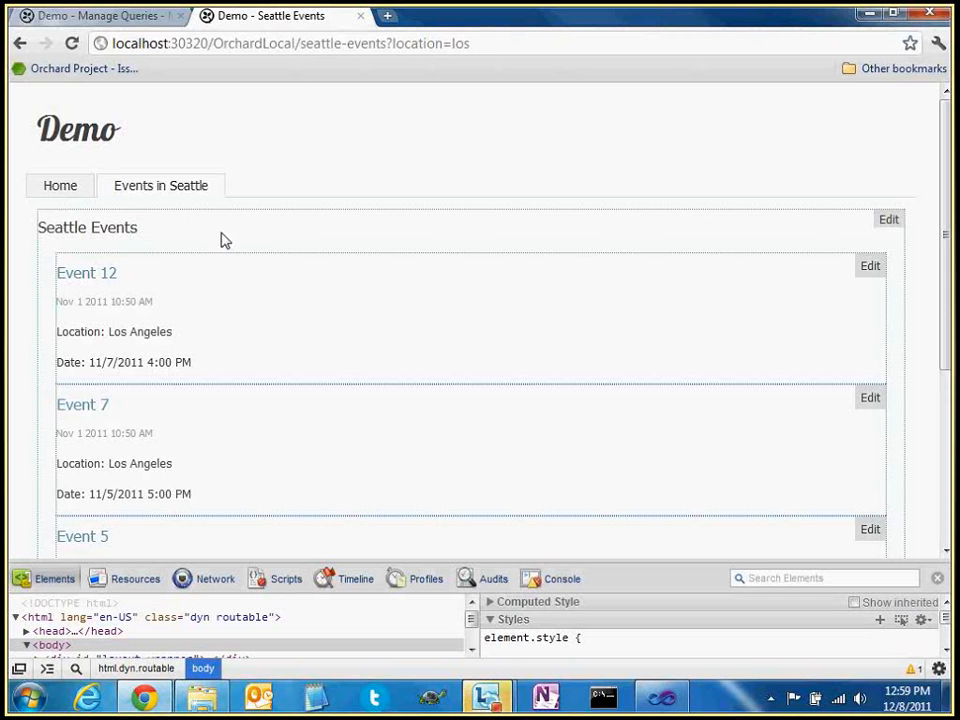
pyautogui.doubleClick(408, 43)
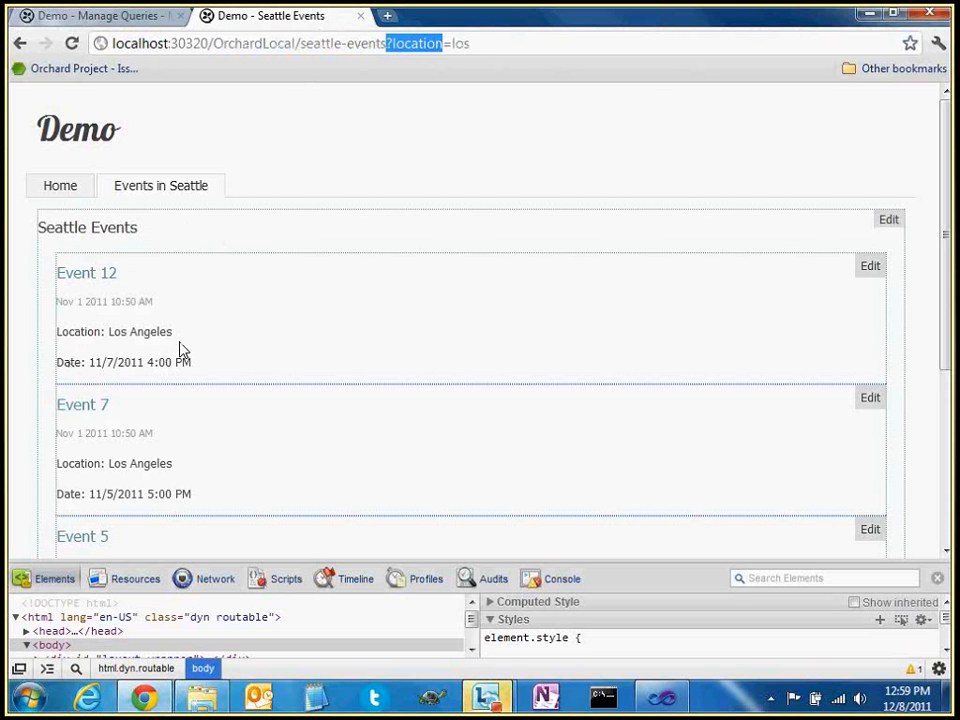
pyautogui.click(280, 84)
pyautogui.click(150, 17)
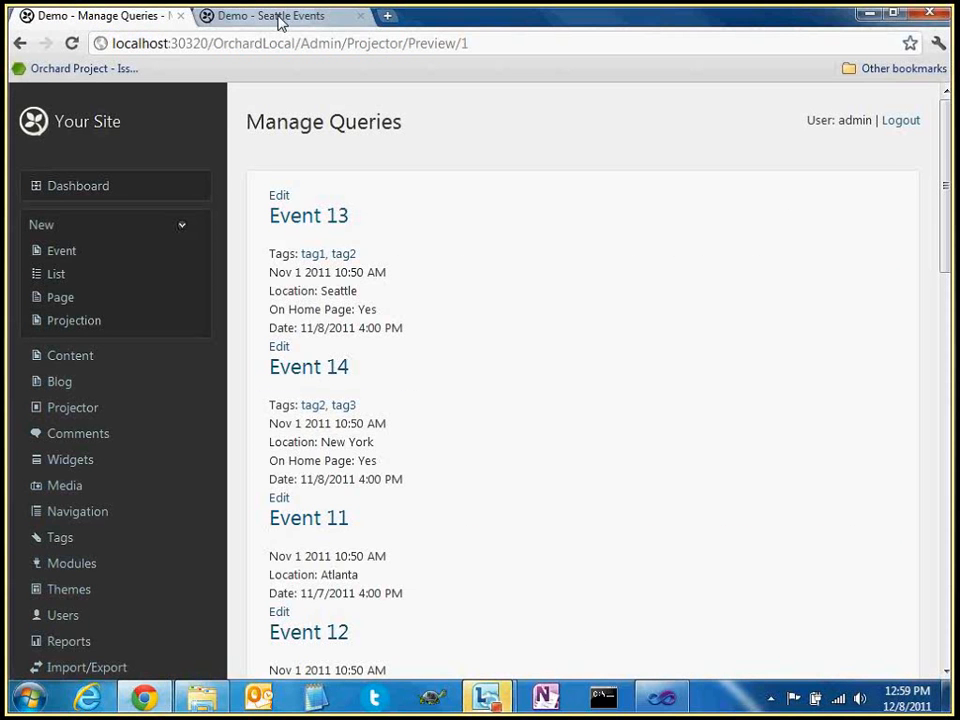
# Compare the query preview with the Seattle Events page, examining the location parameter in its address
pyautogui.click(279, 18)
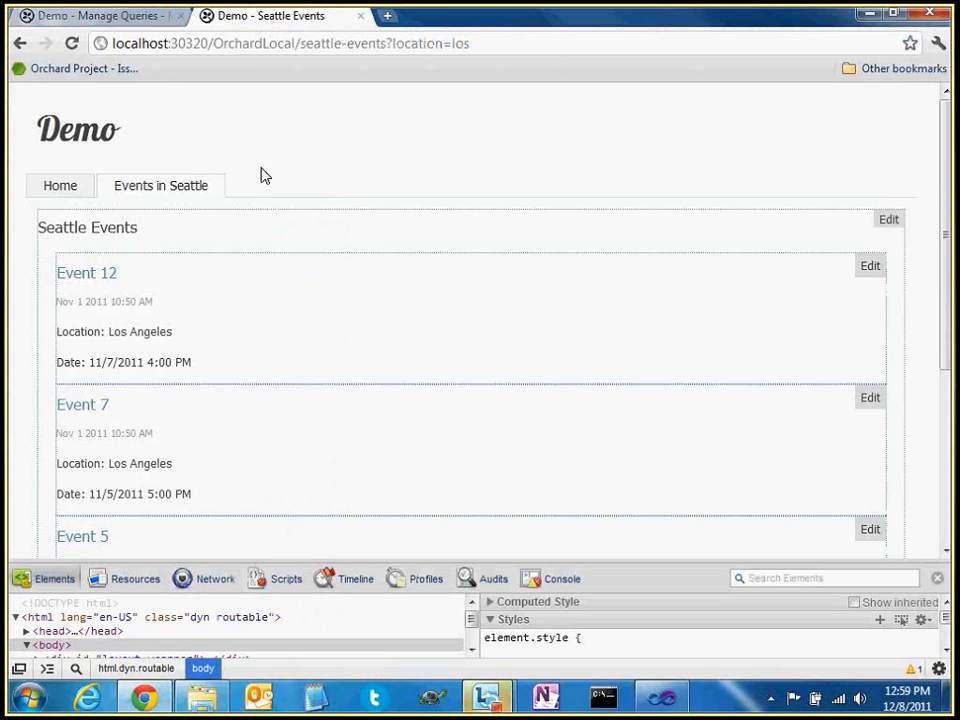
pyautogui.click(143, 19)
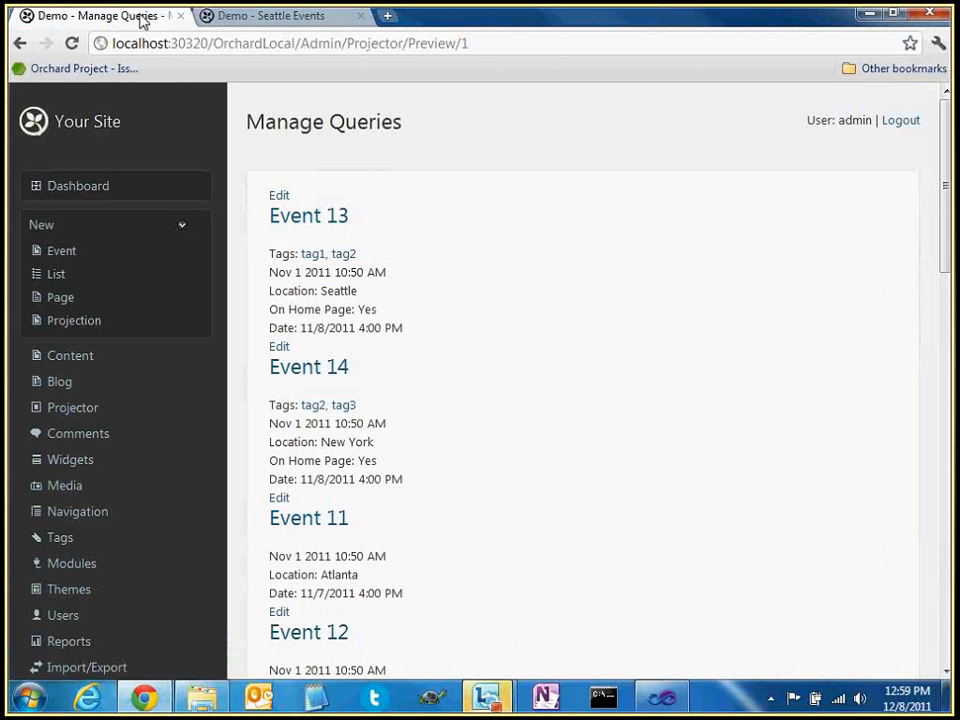
pyautogui.moveTo(301, 18)
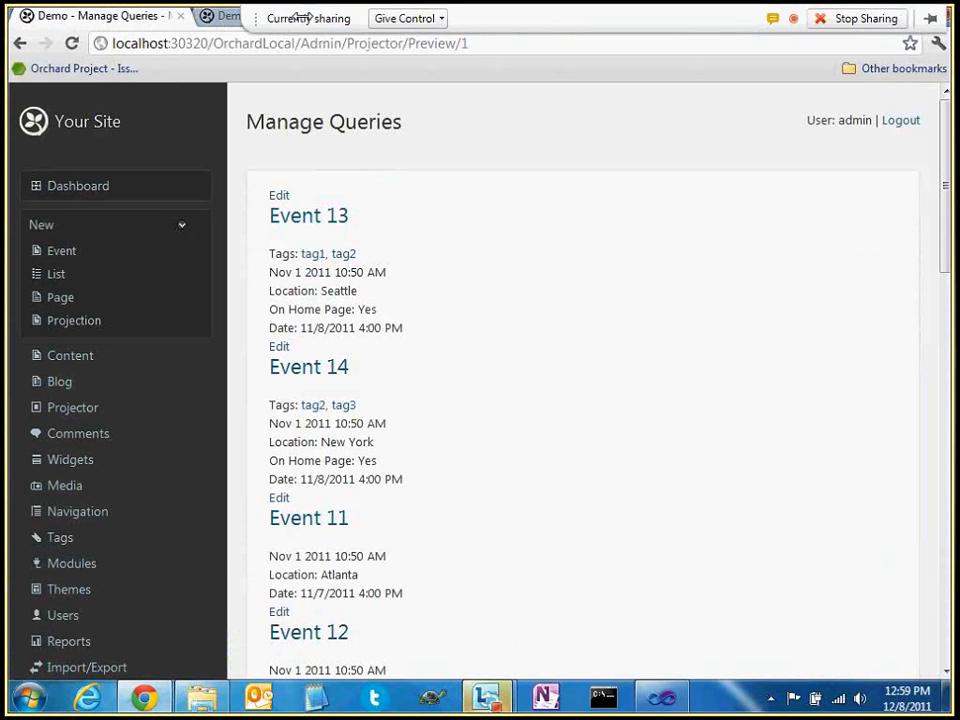
pyautogui.click(229, 20)
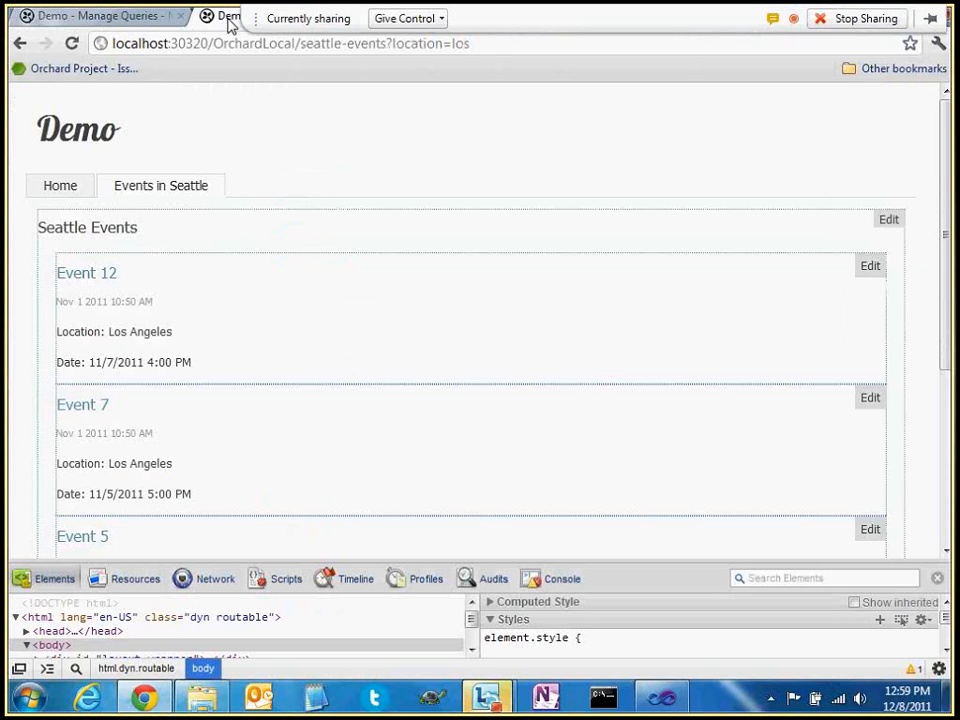
pyautogui.click(491, 44)
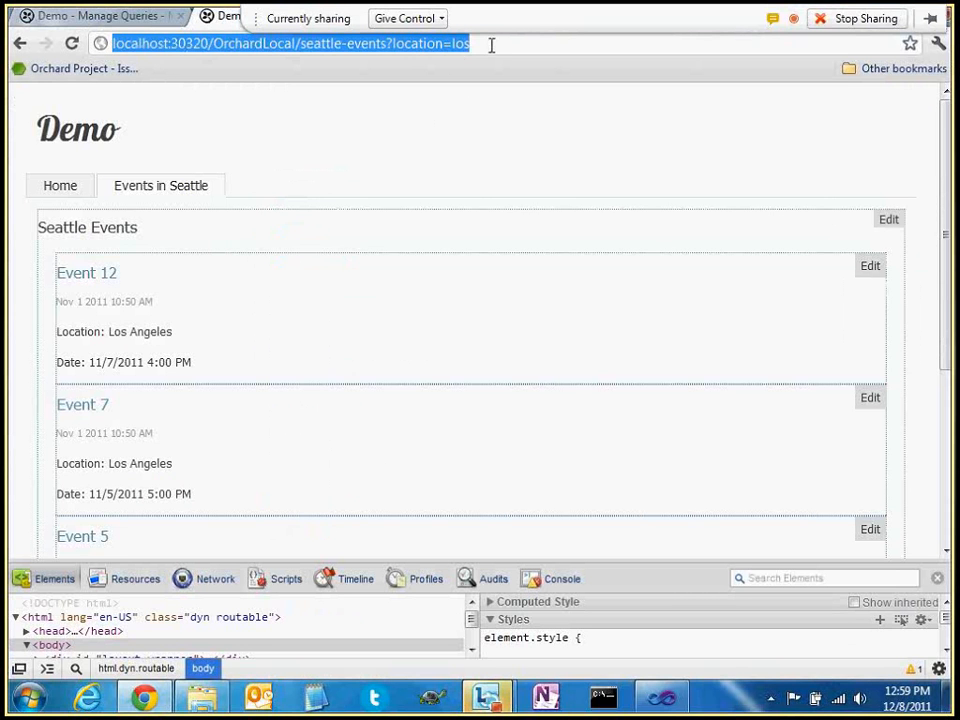
pyautogui.click(399, 43)
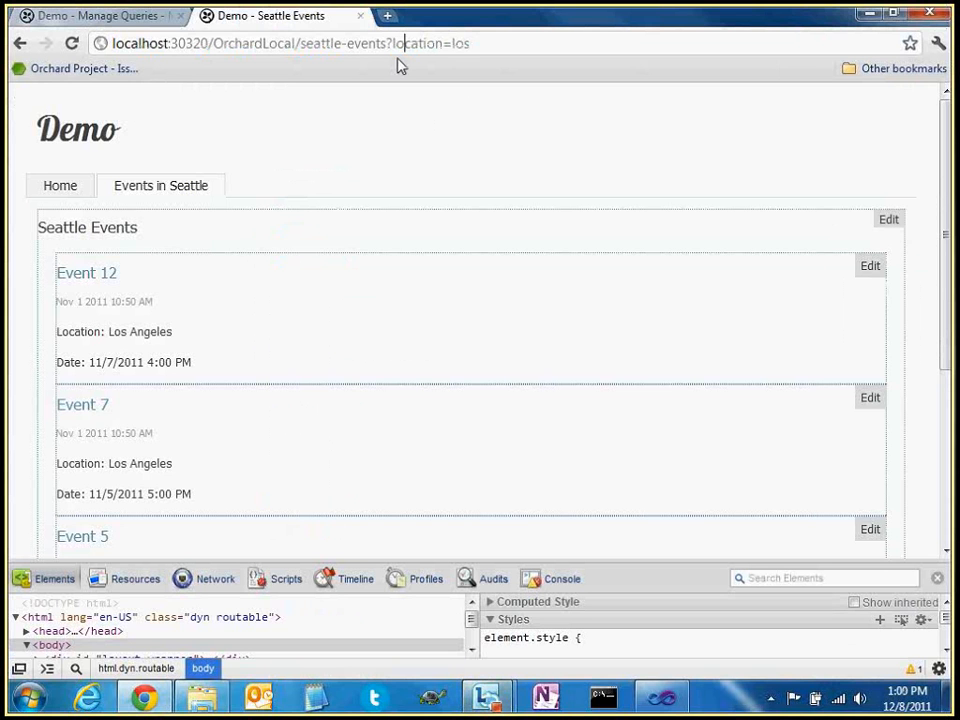
pyautogui.doubleClick(415, 43)
pyautogui.click(407, 118)
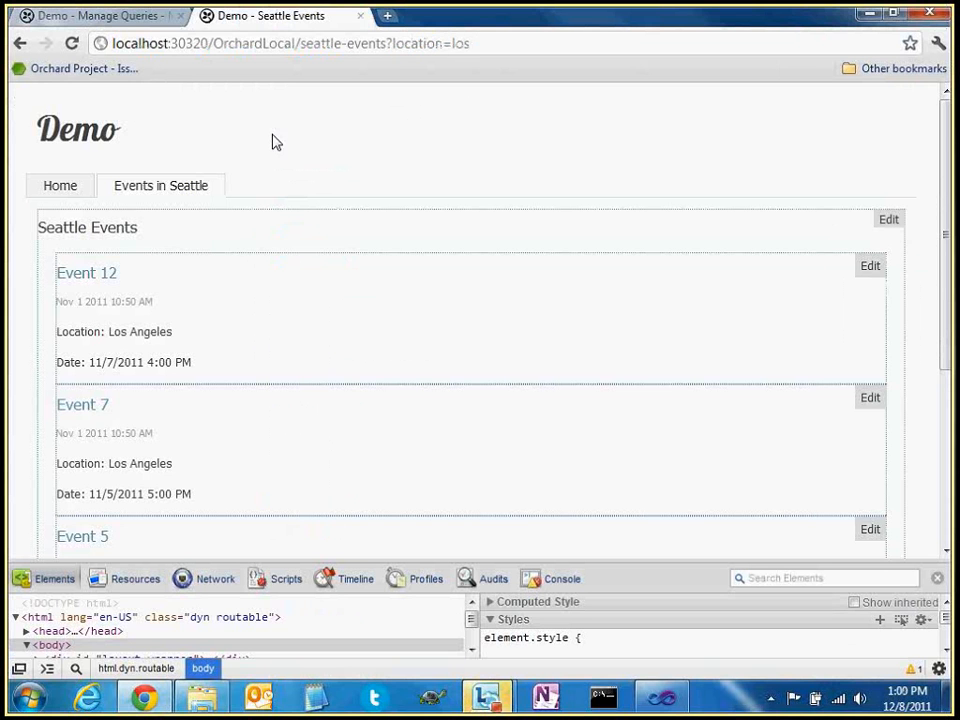
# Go from the site's Home page to Events in Seattle, then back to the query preview
pyautogui.click(57, 196)
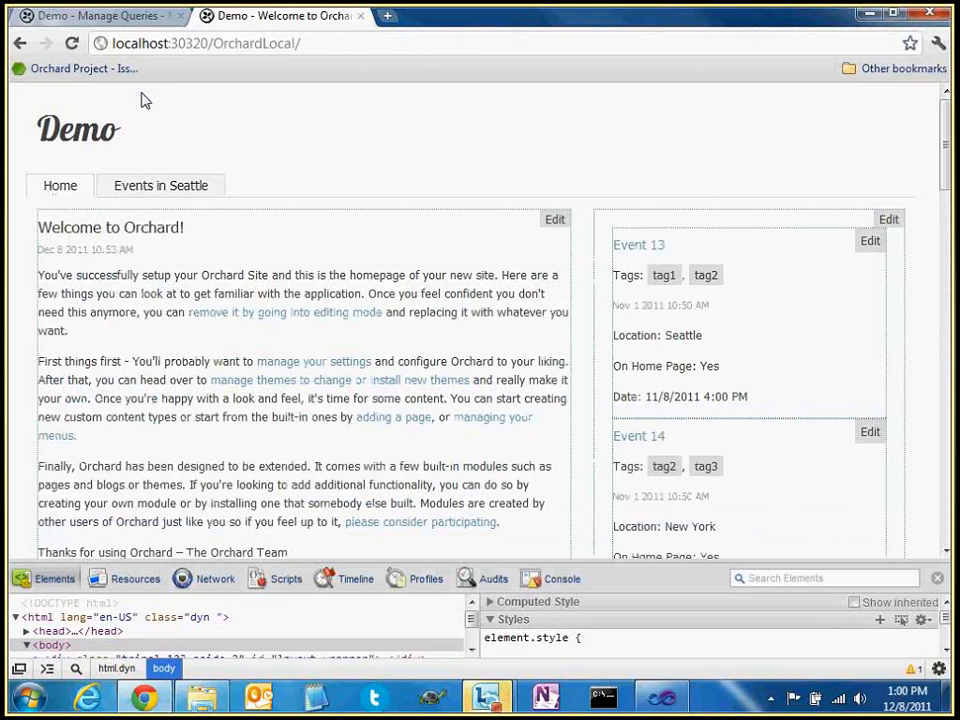
pyautogui.click(160, 185)
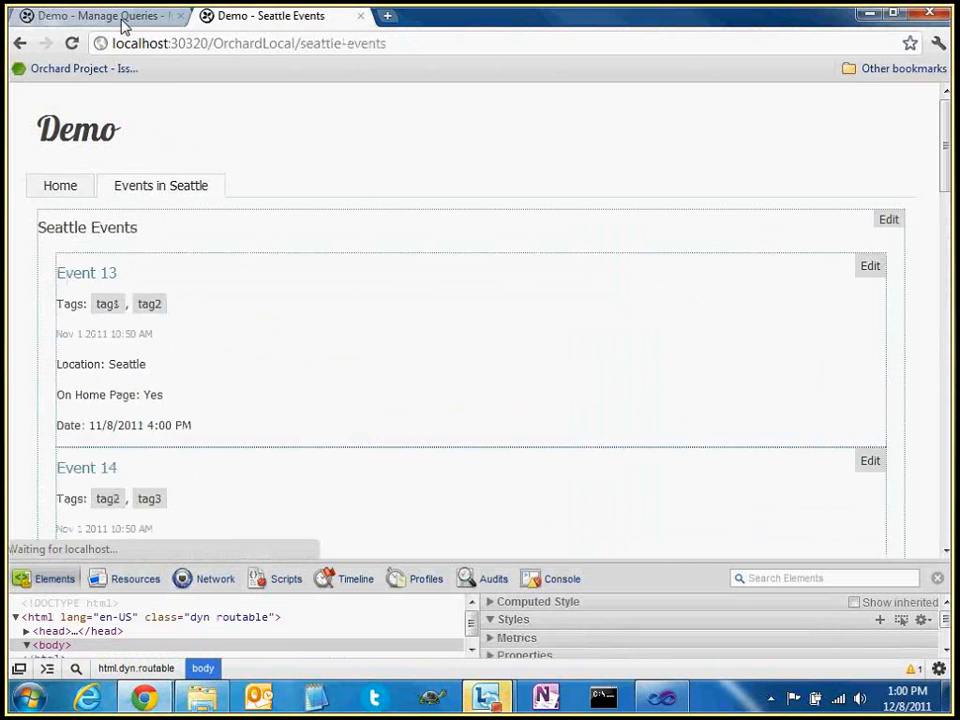
pyautogui.hotkey('ctrl', 'shift', 'Tab')
pyautogui.scroll(-2, 470, 415)
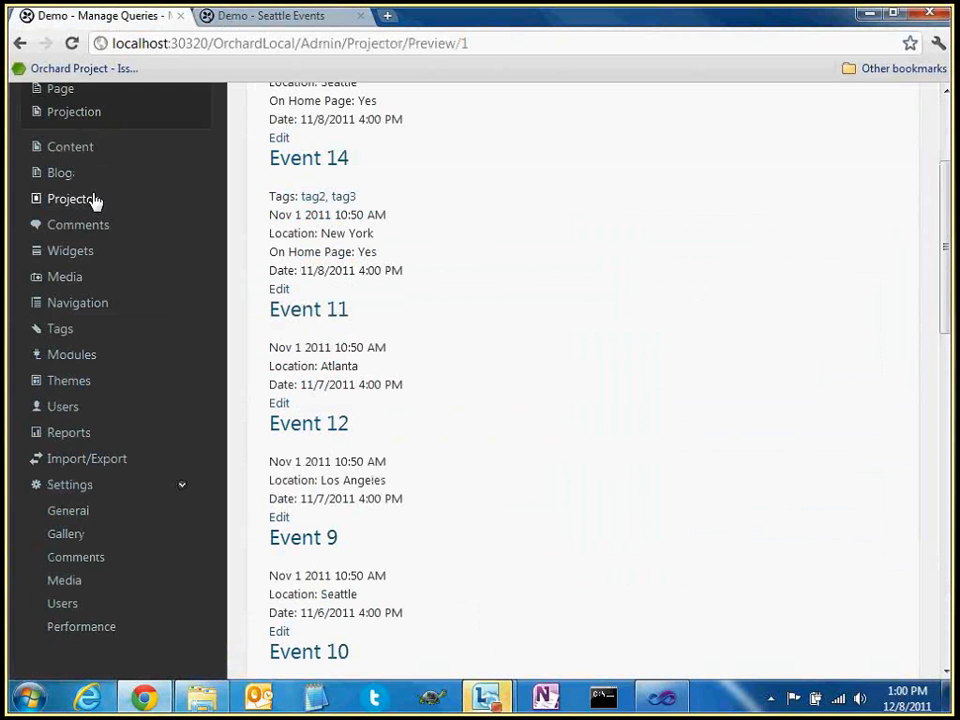
# Open the Events On Home page query and review its location filter and Date sort
pyautogui.click(88, 199)
pyautogui.click(418, 358)
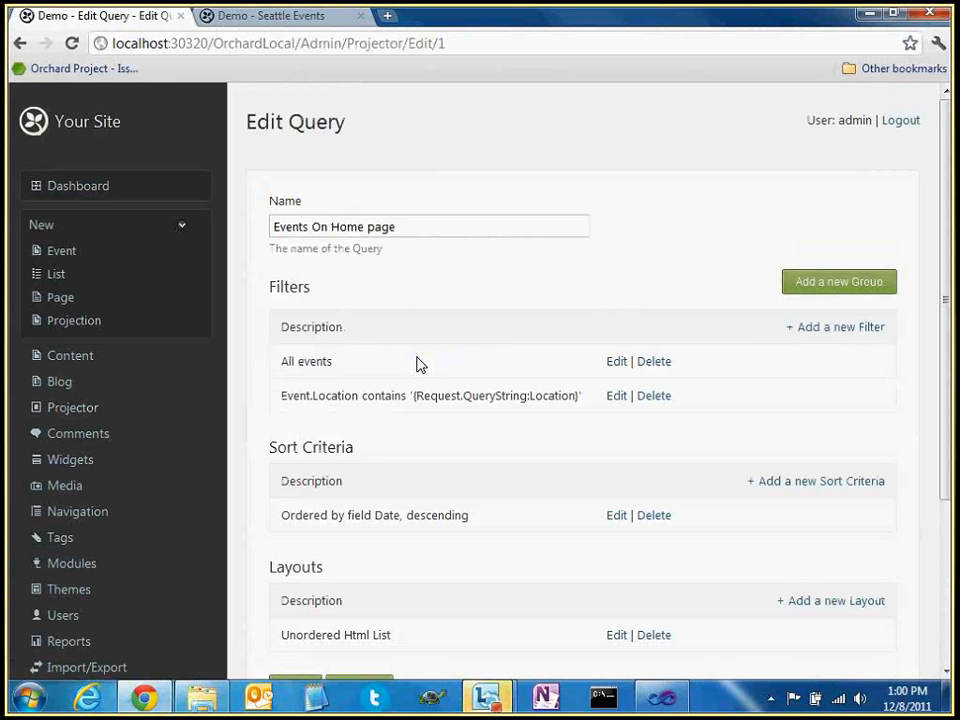
pyautogui.doubleClick(544, 398)
pyautogui.click(421, 507)
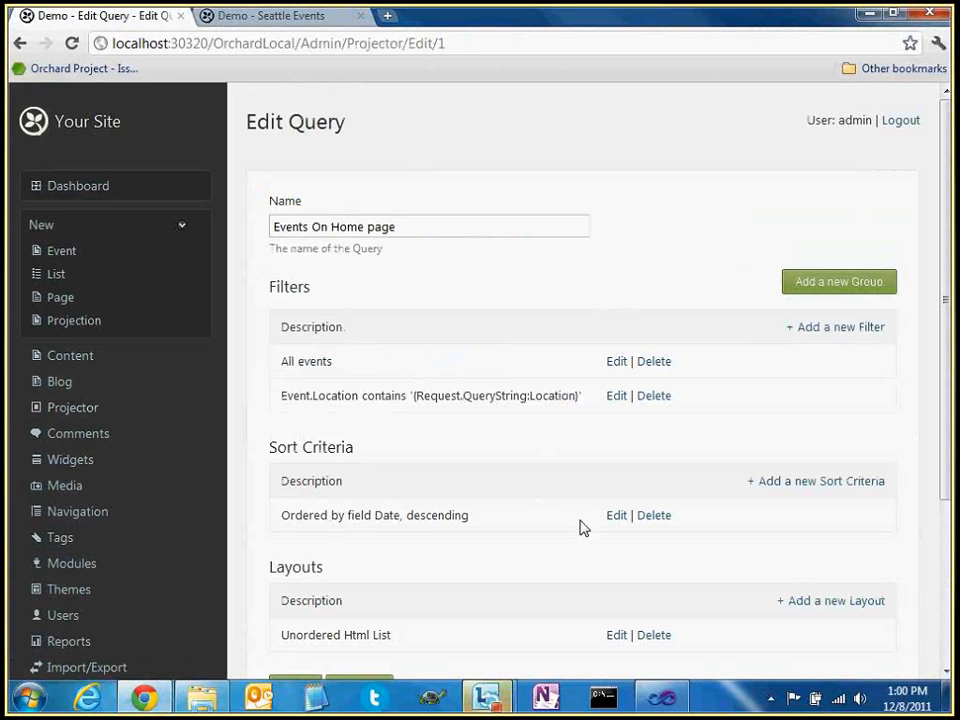
pyautogui.doubleClick(387, 515)
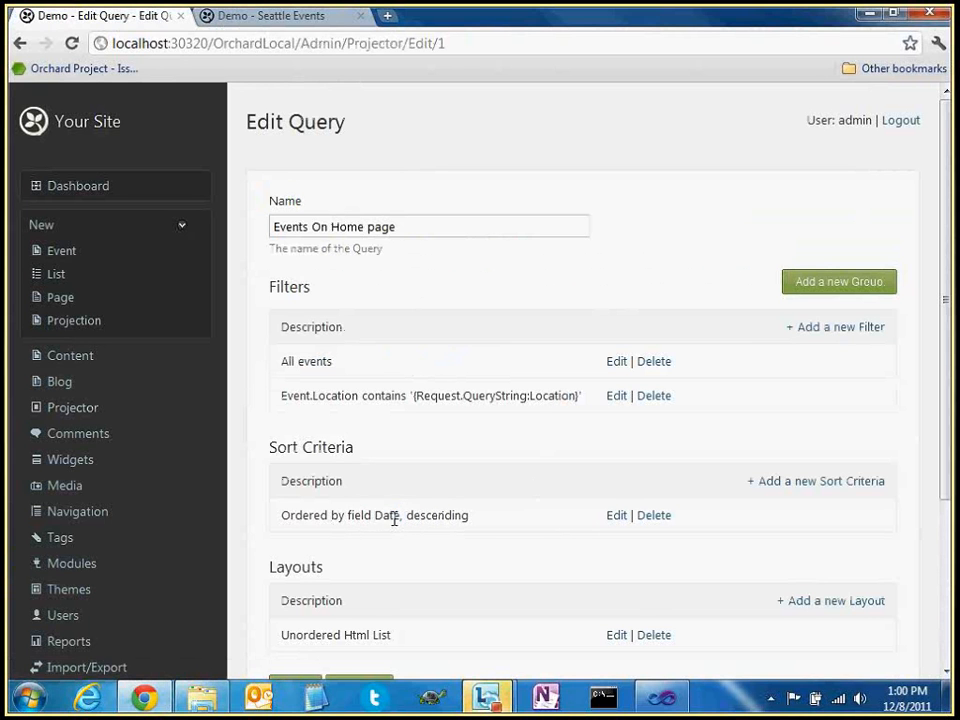
pyautogui.doubleClick(394, 518)
pyautogui.click(474, 518)
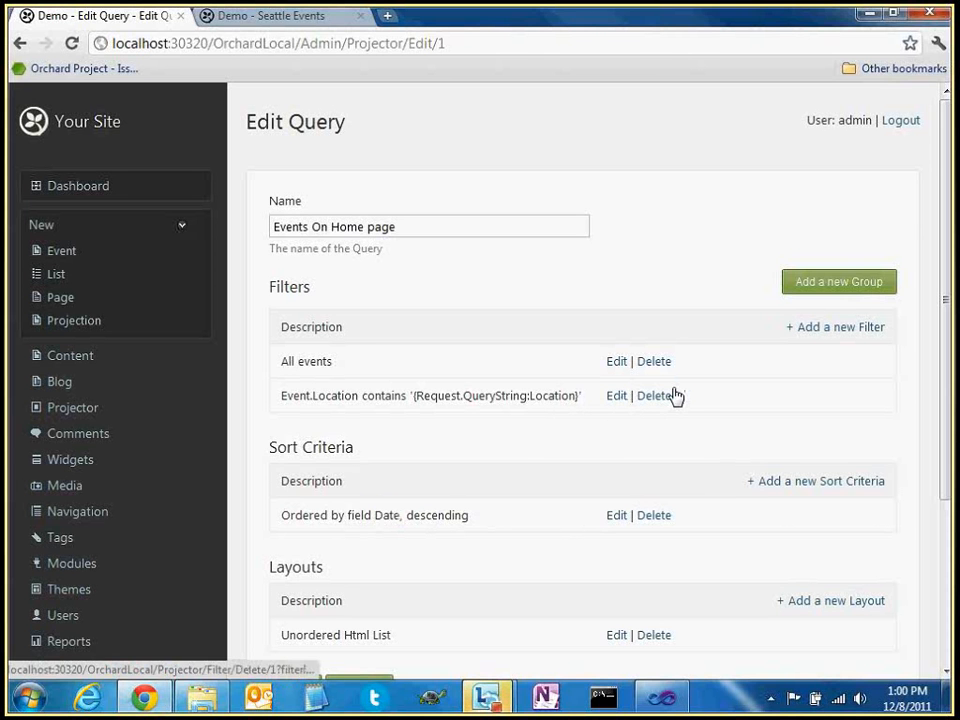
# Open the Location filter, browse its available tokens, and save it unchanged
pyautogui.click(616, 396)
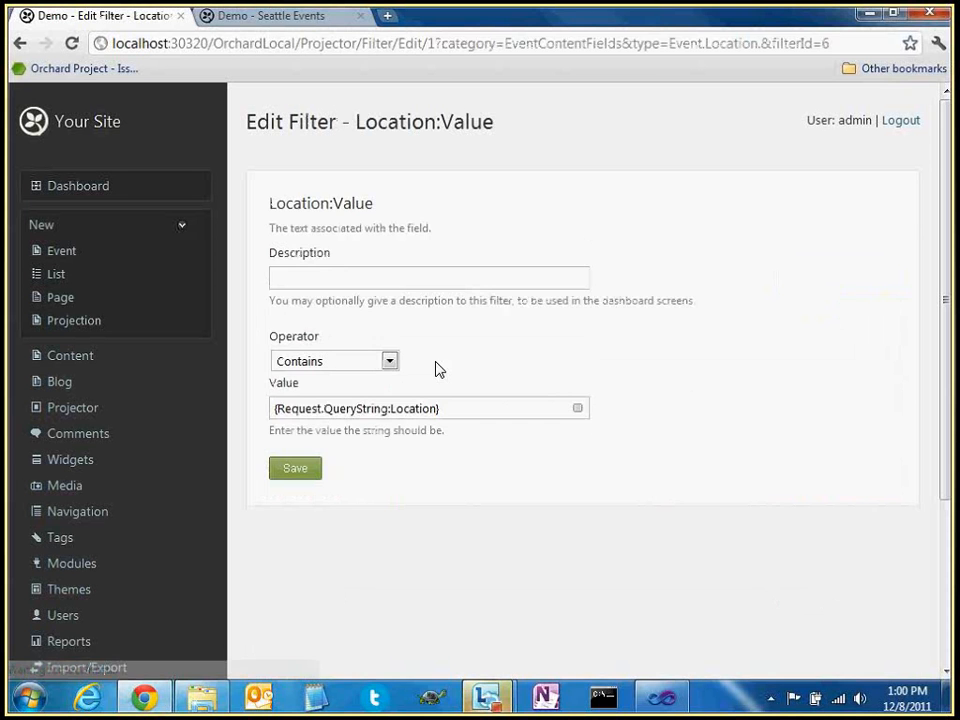
pyautogui.click(578, 412)
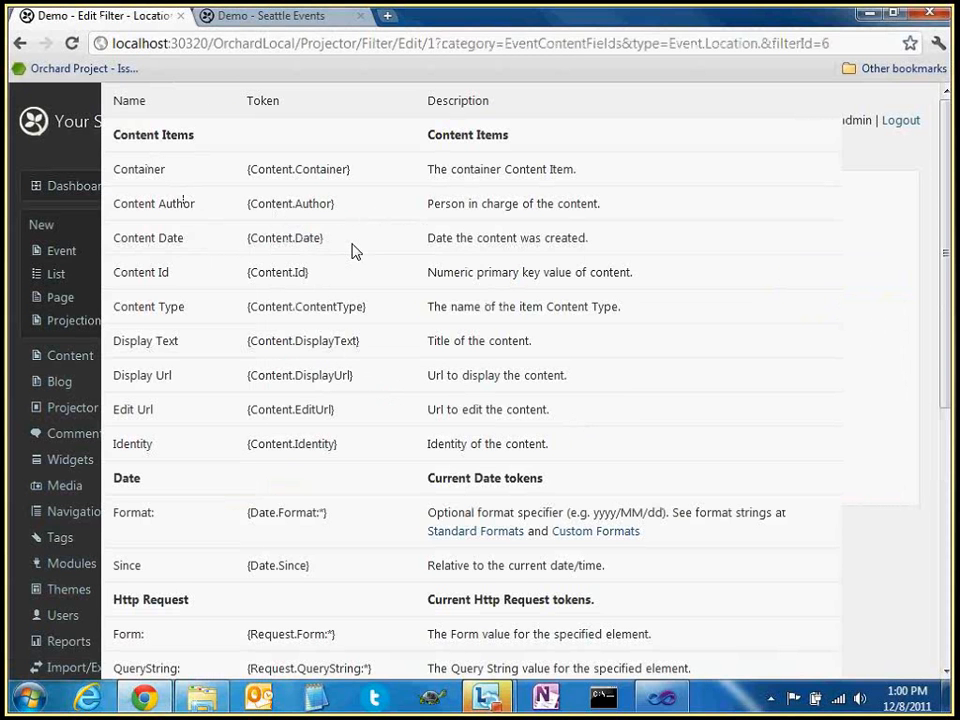
pyautogui.doubleClick(311, 238)
pyautogui.click(368, 268)
pyautogui.press('Escape')
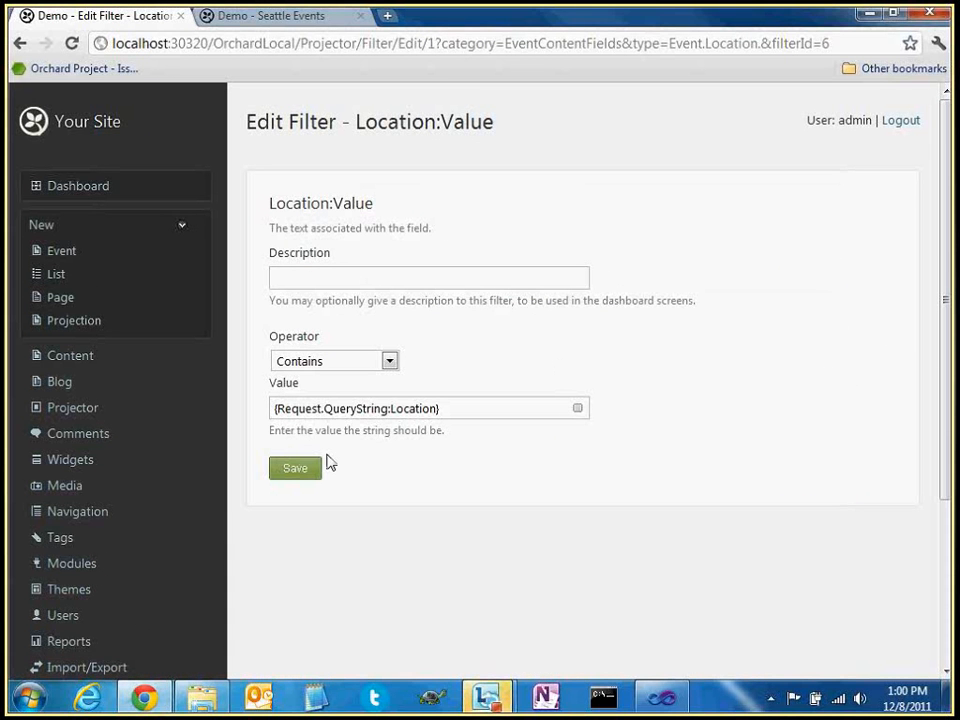
pyautogui.tripleClick(482, 301)
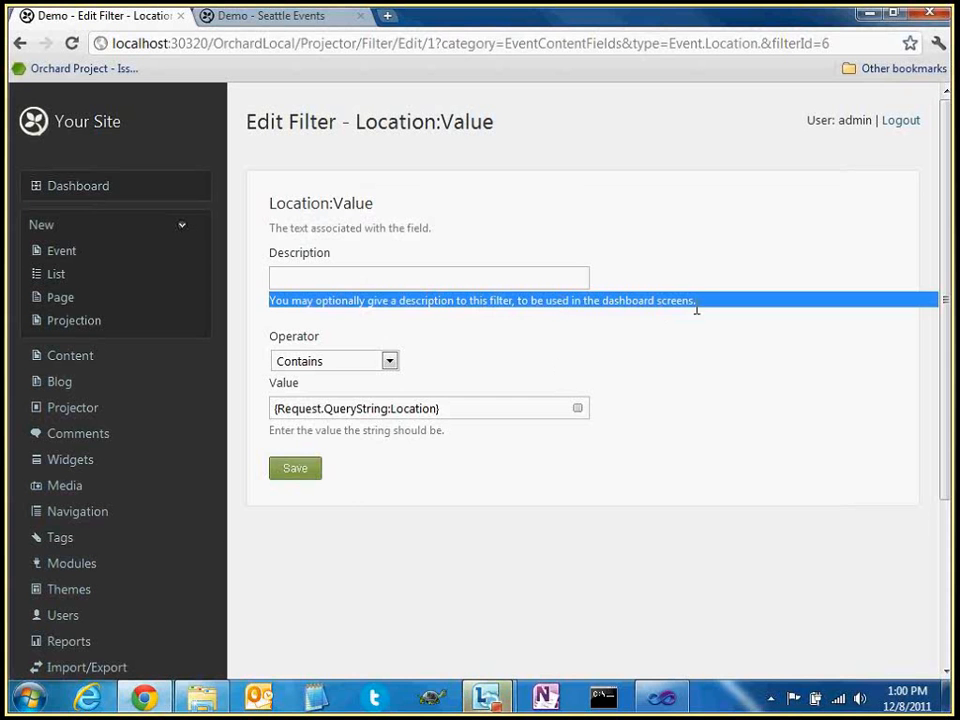
pyautogui.click(380, 440)
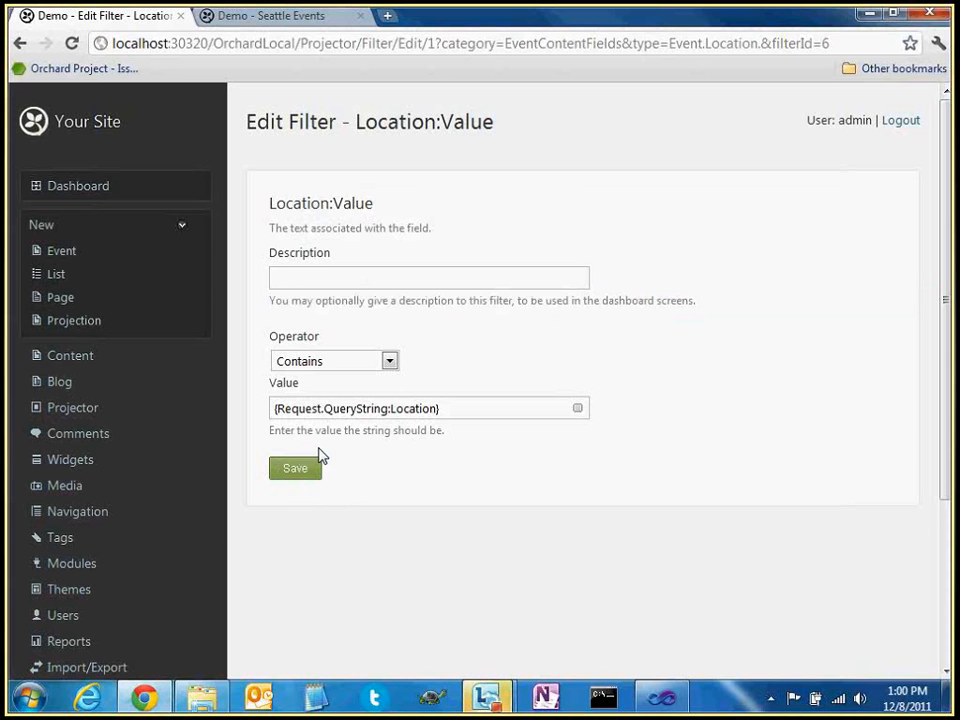
pyautogui.click(312, 465)
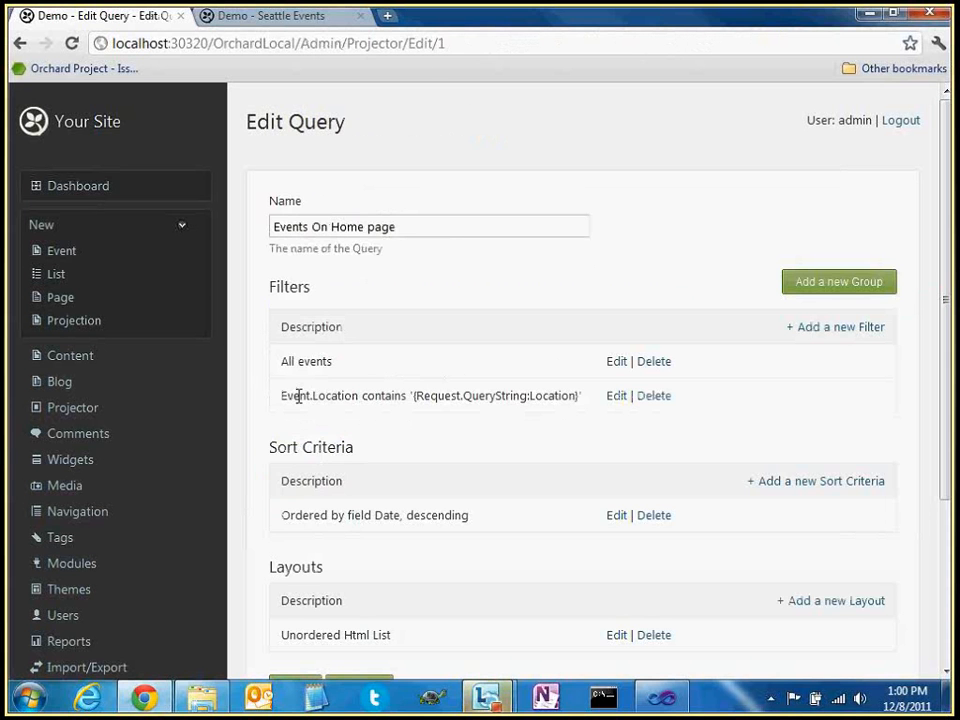
# Start adding another filter to the Events On Home page query
pyautogui.moveTo(415, 397); pyautogui.dragTo(579, 403)
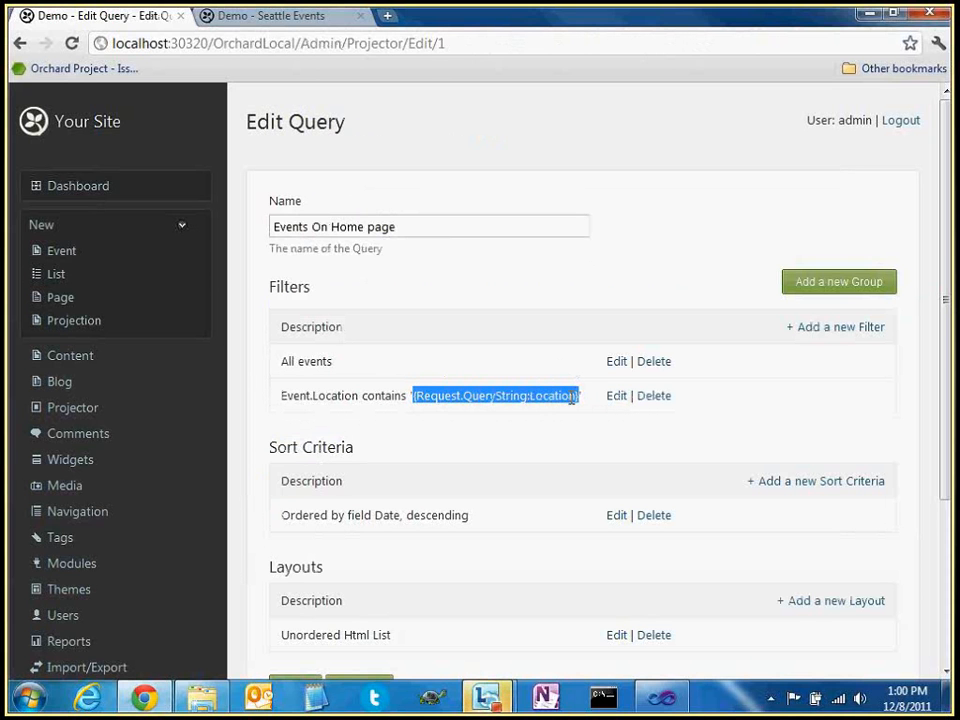
pyautogui.click(456, 386)
pyautogui.click(812, 328)
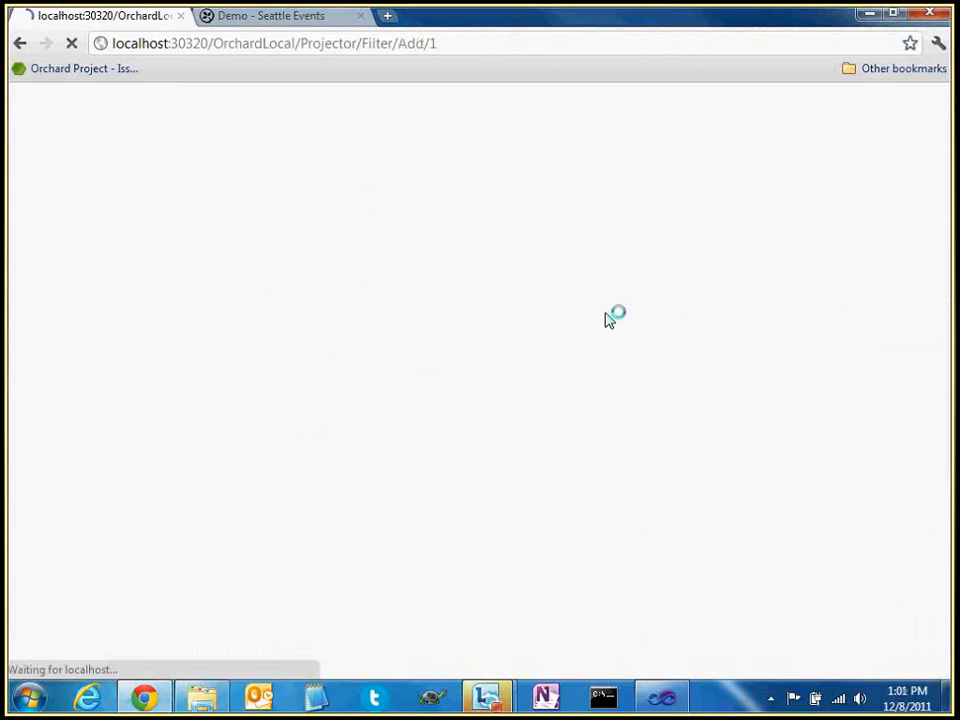
# Add a Date:Value filter with the Is less than operator
pyautogui.scroll(-5, 450, 514)
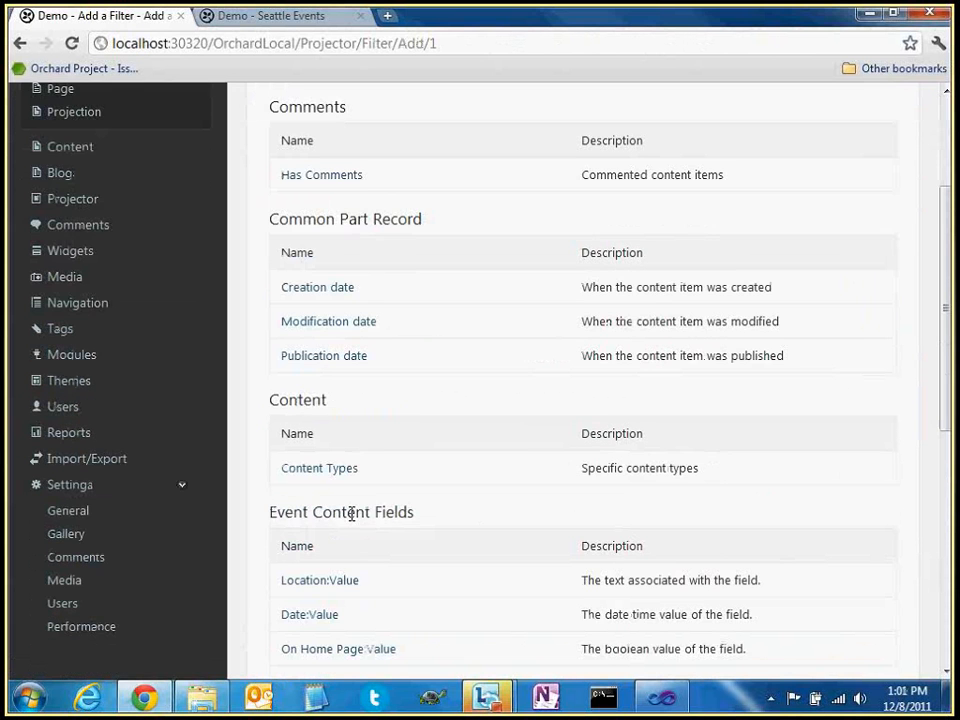
pyautogui.scroll(-2, 351, 514)
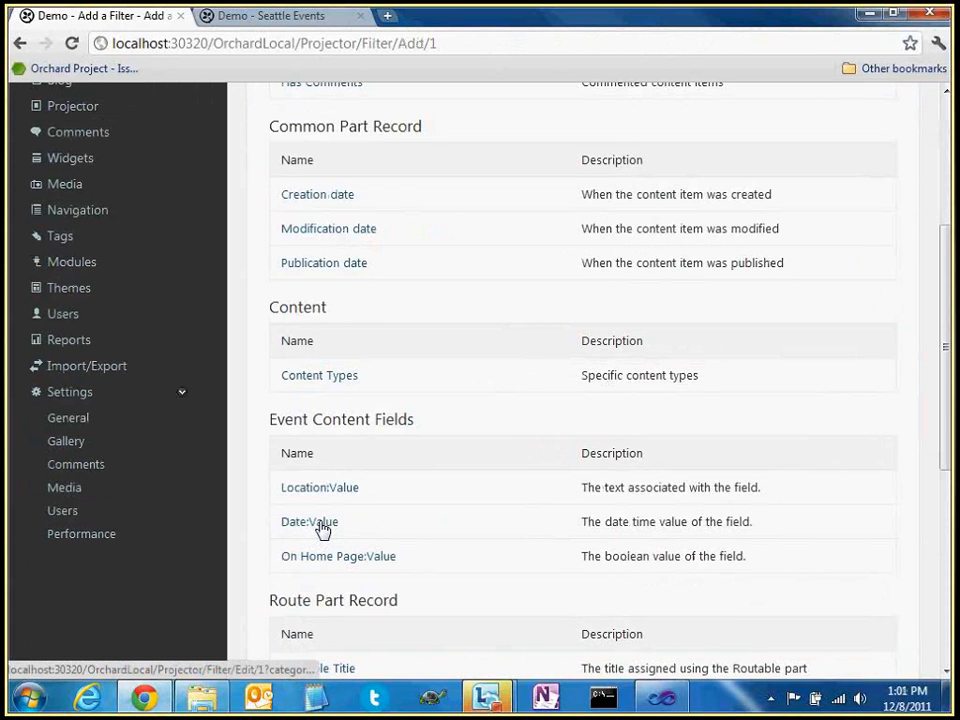
pyautogui.click(322, 530)
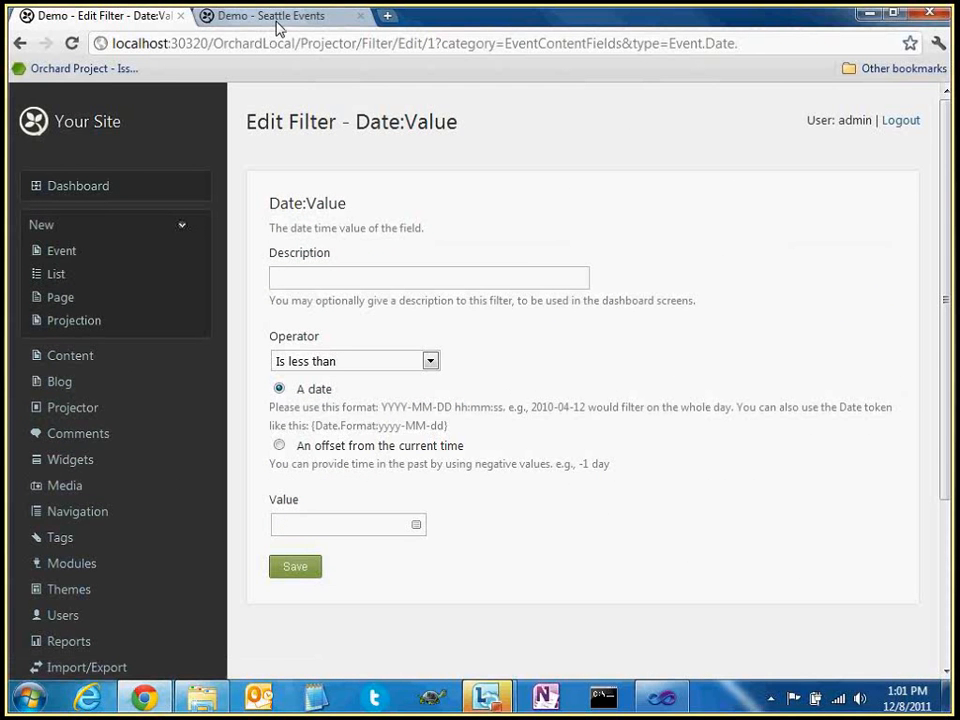
pyautogui.click(430, 361)
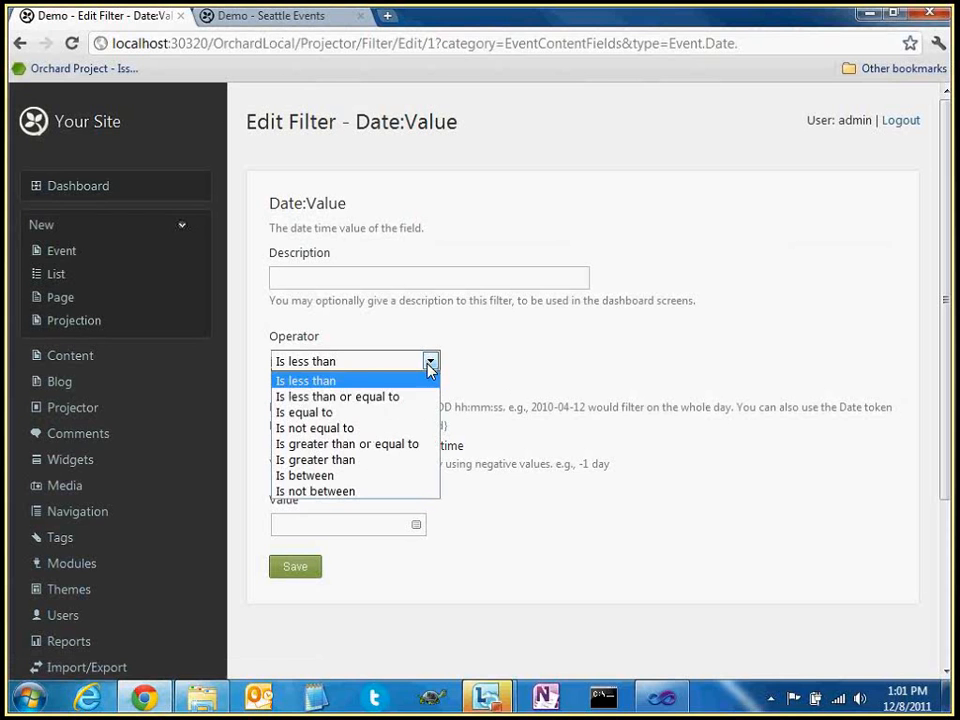
pyautogui.click(402, 475)
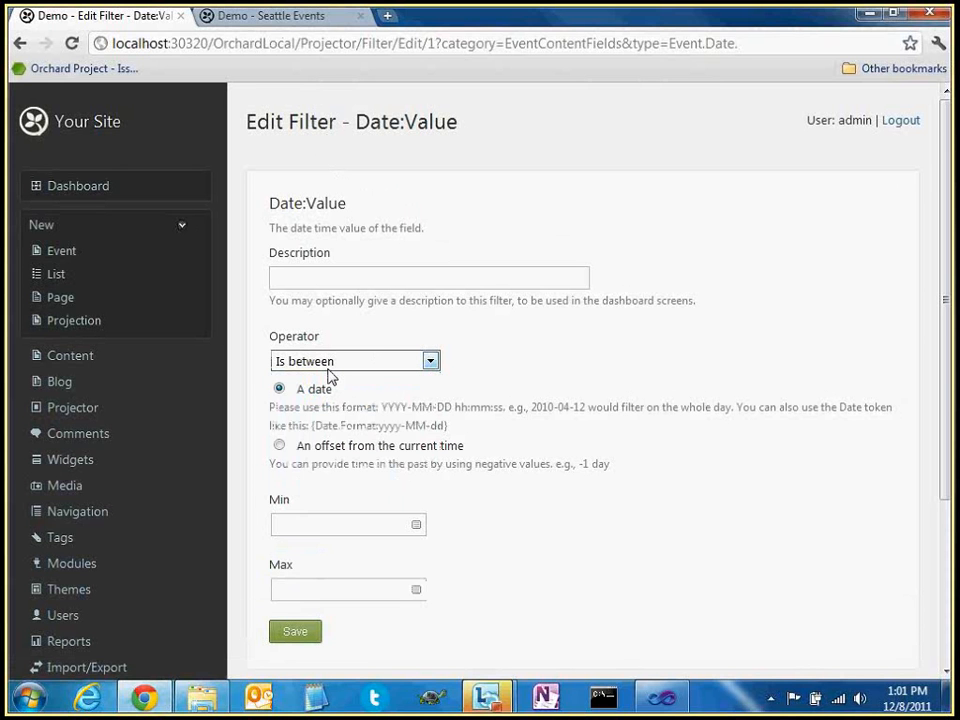
pyautogui.click(429, 360)
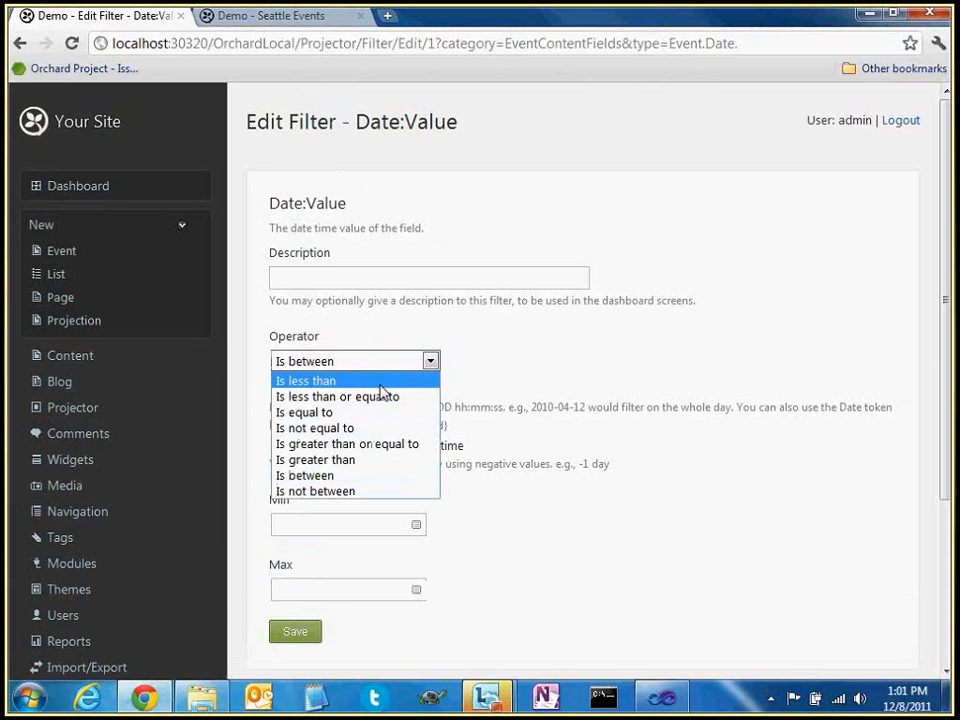
pyautogui.click(380, 384)
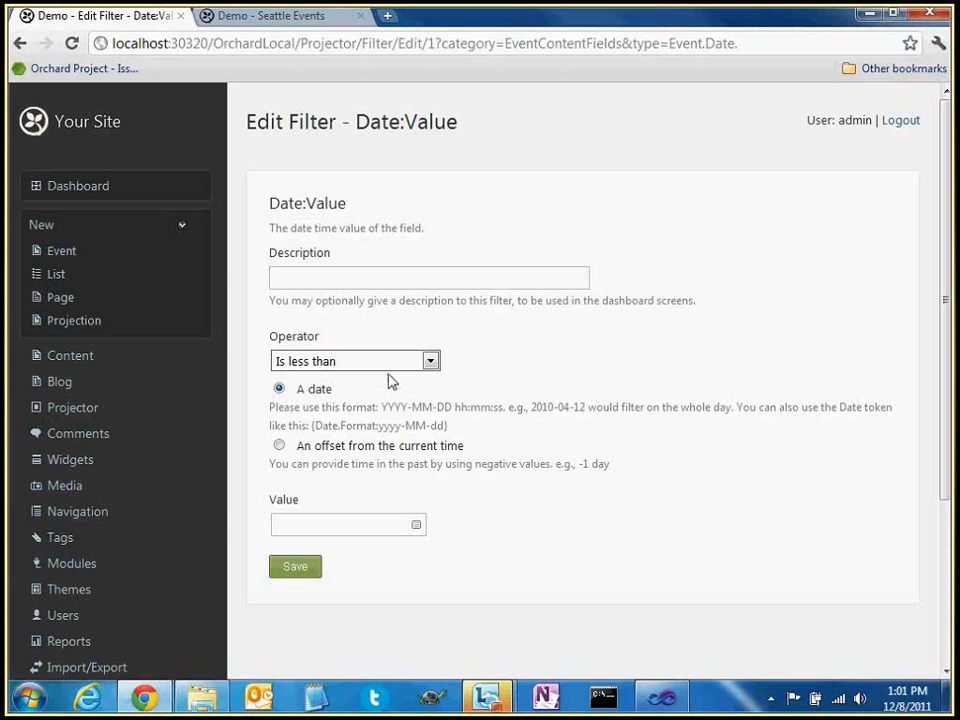
pyautogui.click(400, 364)
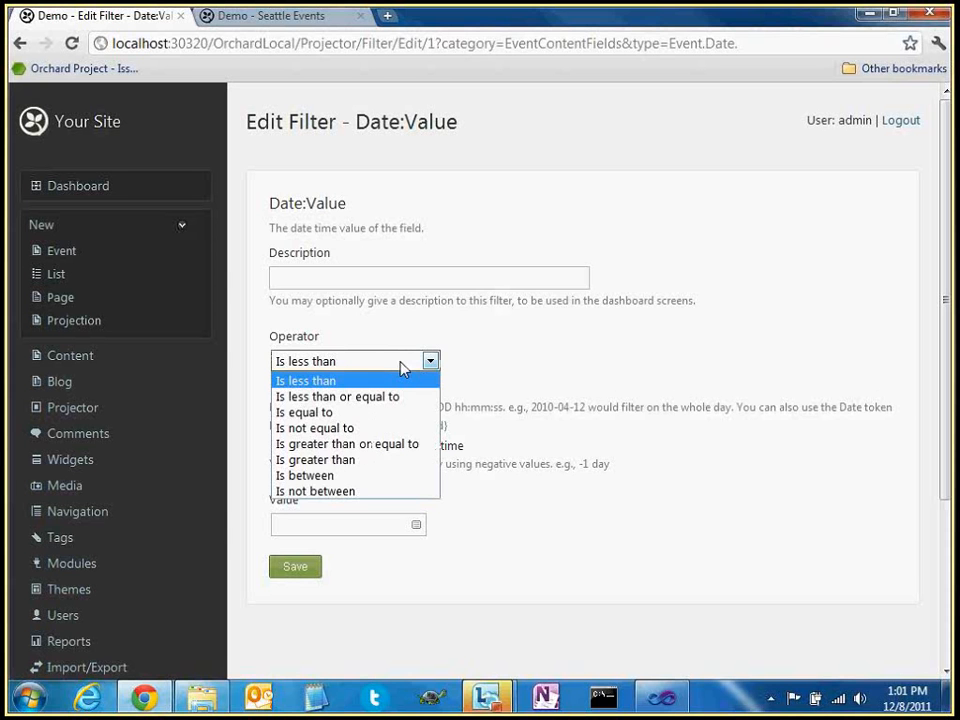
pyautogui.click(405, 362)
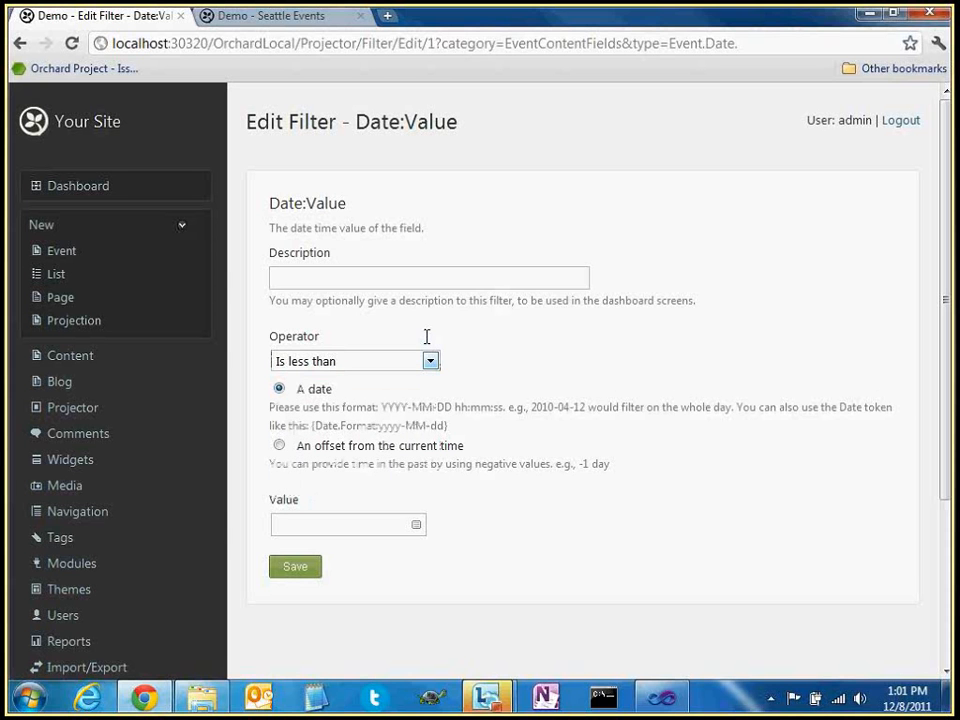
# Compare against an offset from the current time of 3 Day
pyautogui.click(387, 452)
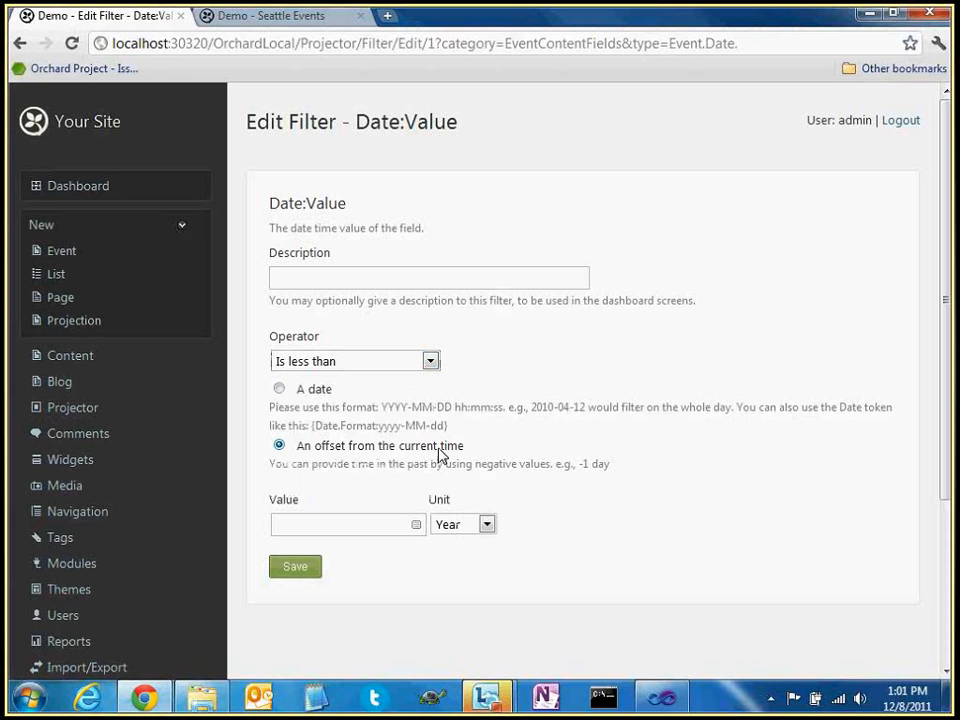
pyautogui.click(393, 525)
pyautogui.click(470, 524)
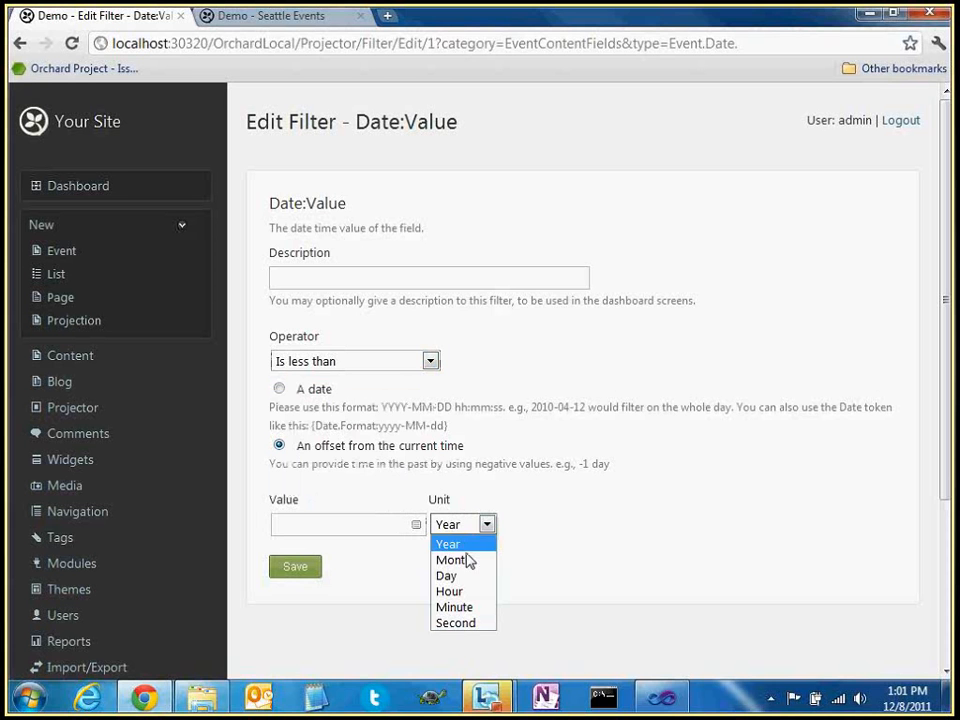
pyautogui.click(463, 576)
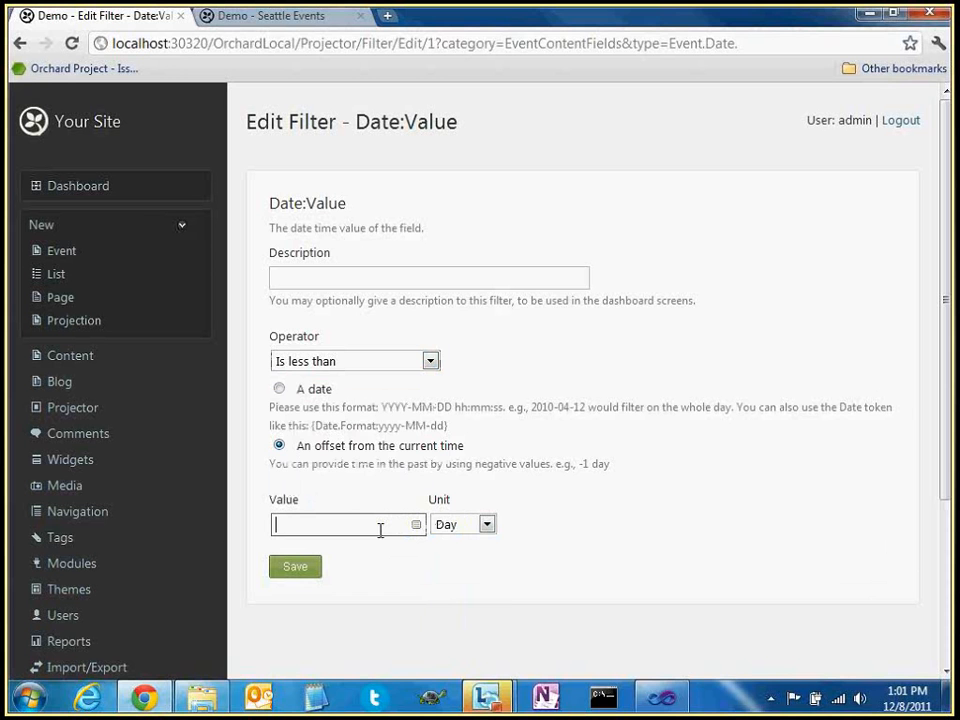
pyautogui.write('3')
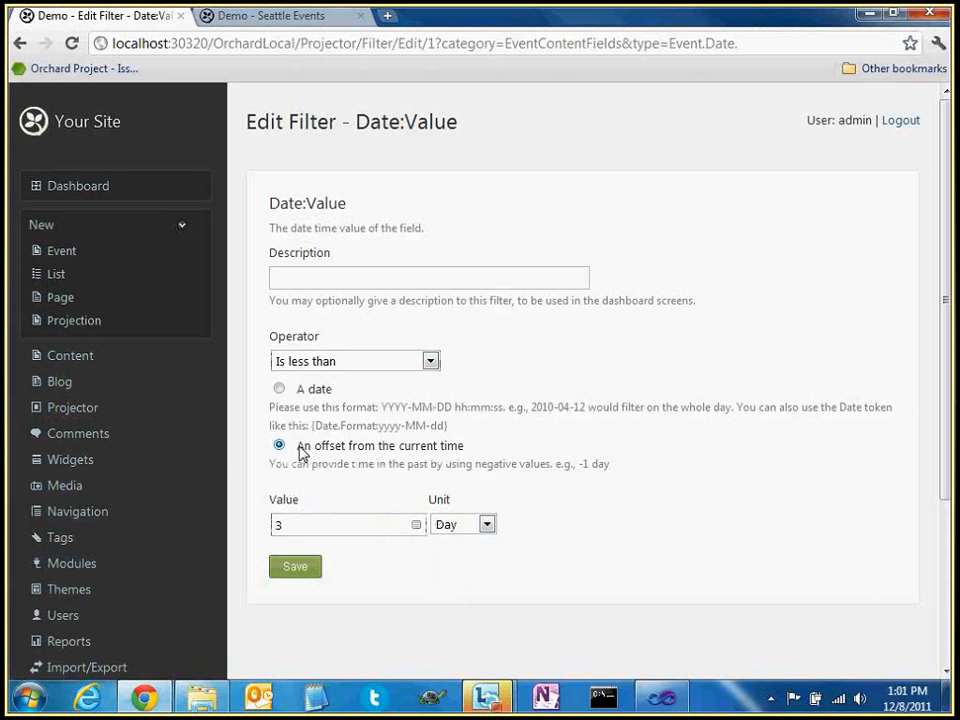
pyautogui.moveTo(299, 446); pyautogui.dragTo(533, 454)
pyautogui.click(533, 454)
# Switch to a fixed date, use Is equal to, and paste the help text's date token as the value
pyautogui.click(321, 396)
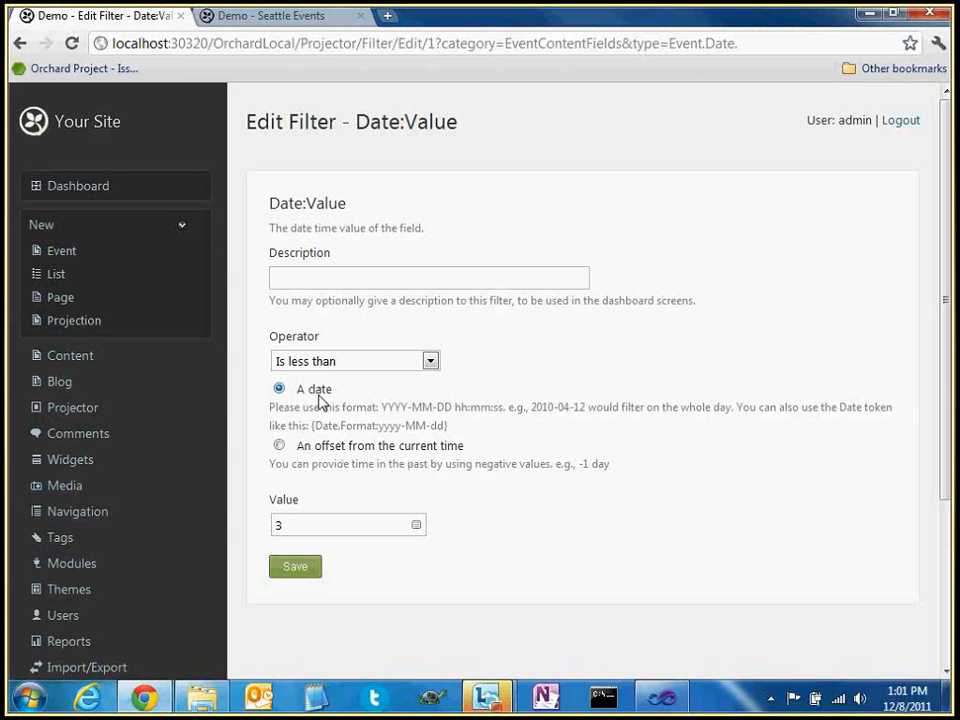
pyautogui.click(320, 362)
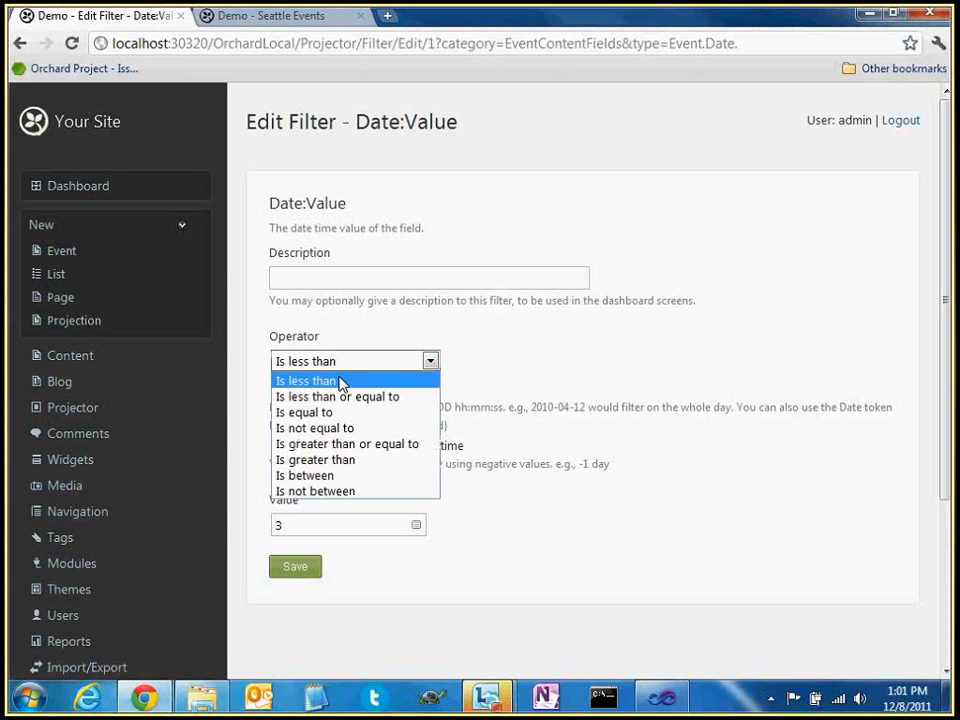
pyautogui.click(318, 406)
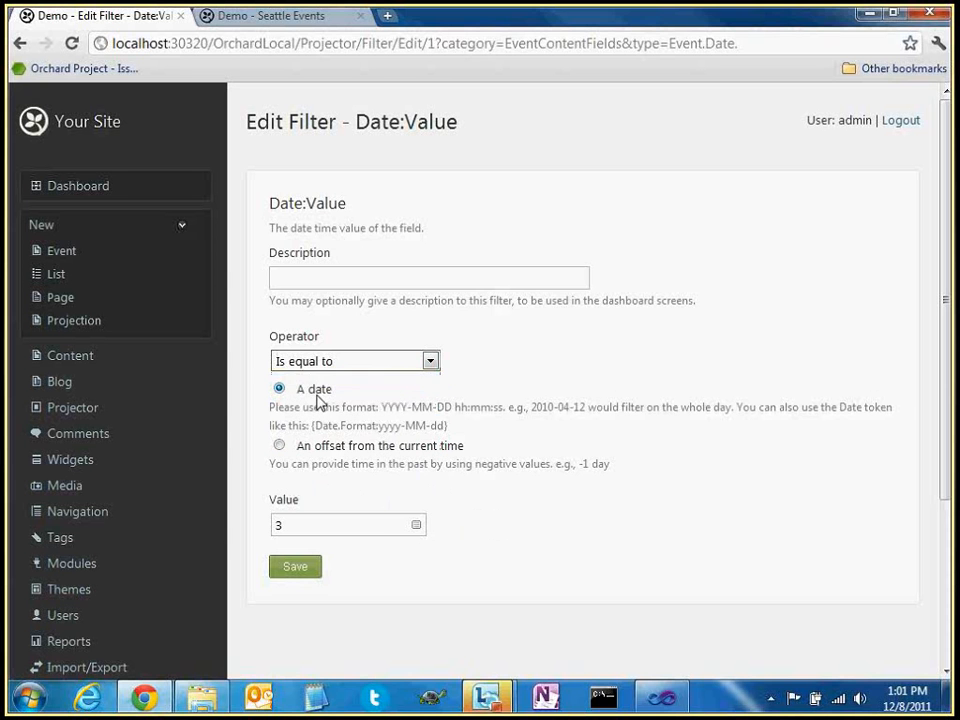
pyautogui.doubleClick(332, 523)
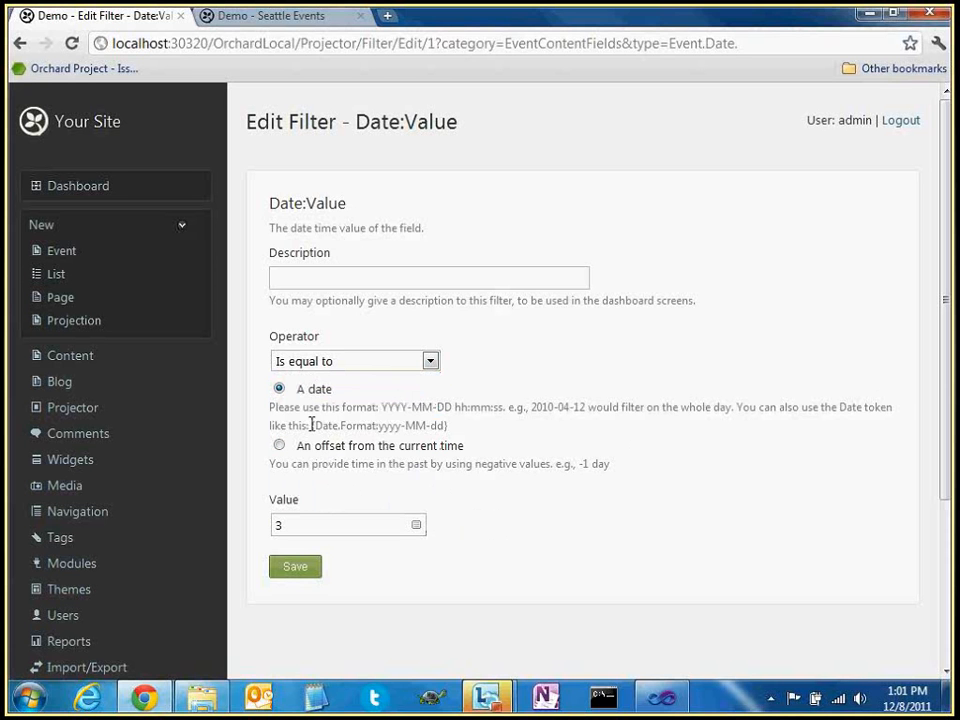
pyautogui.moveTo(312, 425); pyautogui.dragTo(448, 428)
pyautogui.hotkey('ctrl', 'c')
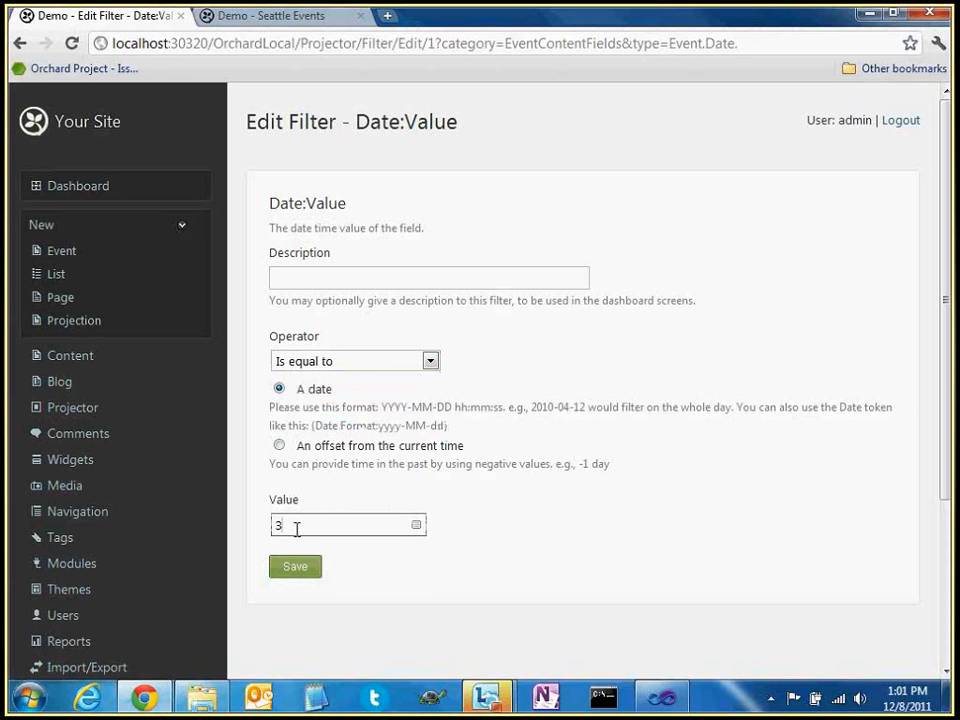
pyautogui.doubleClick(296, 527)
pyautogui.hotkey('ctrl', 'v')
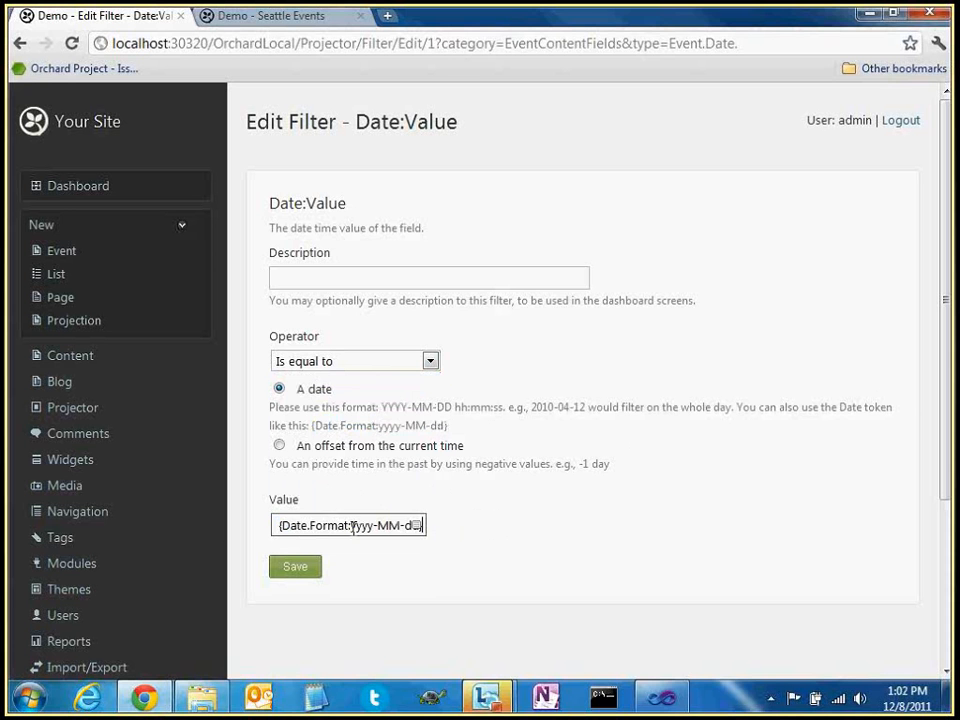
# Inspect the pasted token's Format:yyyy, MM and dd parts
pyautogui.moveTo(313, 527); pyautogui.dragTo(370, 527)
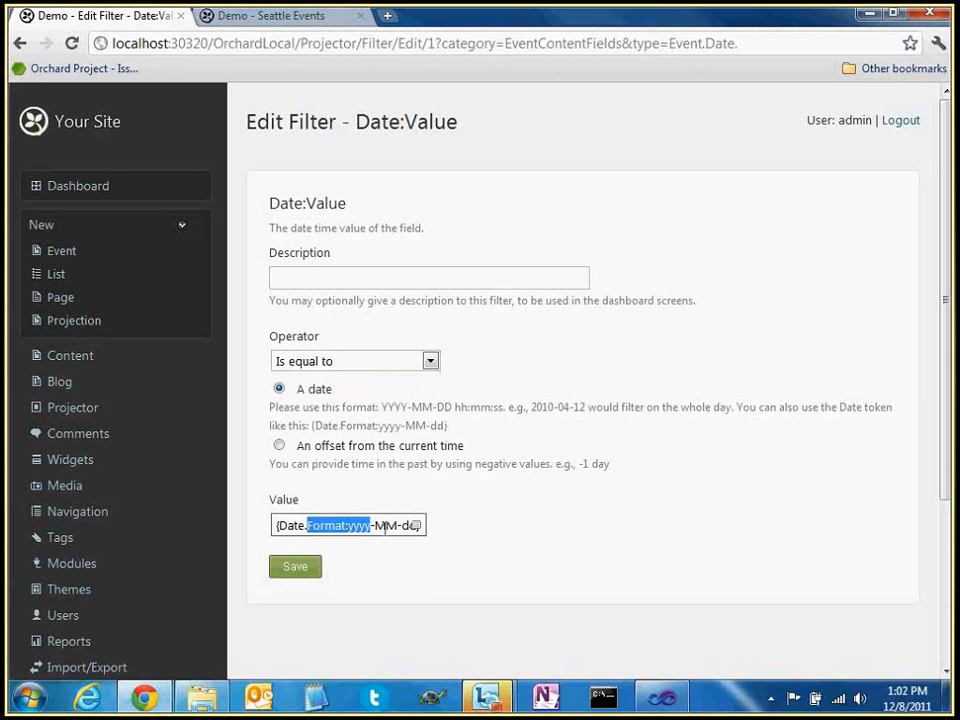
pyautogui.doubleClick(382, 525)
pyautogui.doubleClick(408, 525)
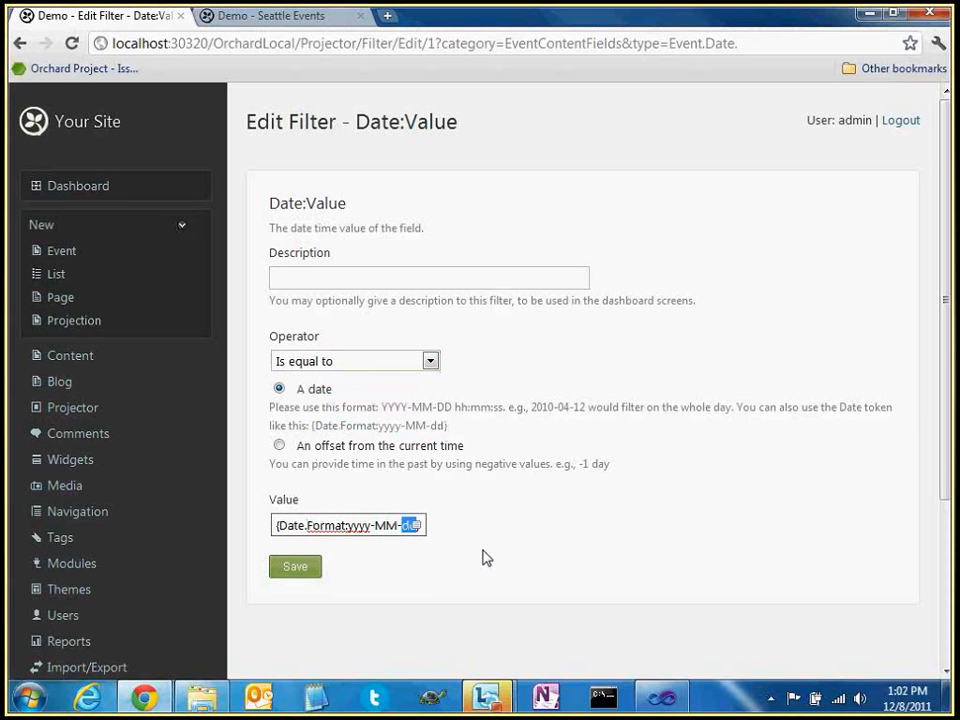
pyautogui.click(421, 527)
pyautogui.moveTo(277, 525); pyautogui.dragTo(414, 536)
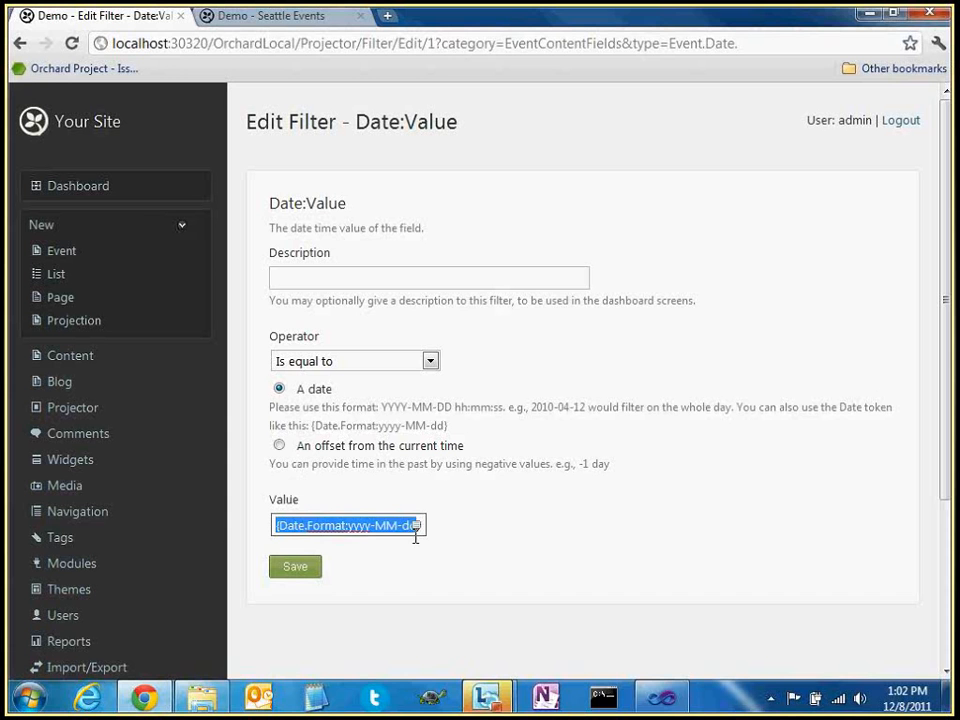
pyautogui.click(440, 542)
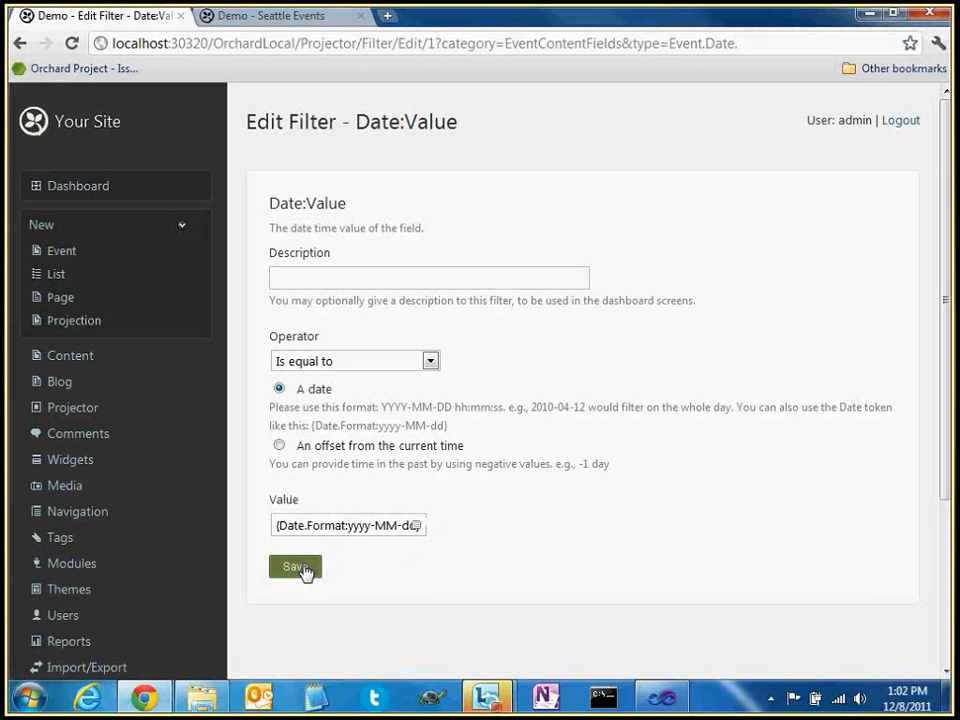
# Trim the day part so the value reads {Date.Format:yyyy-MM}
pyautogui.moveTo(314, 528); pyautogui.dragTo(335, 530)
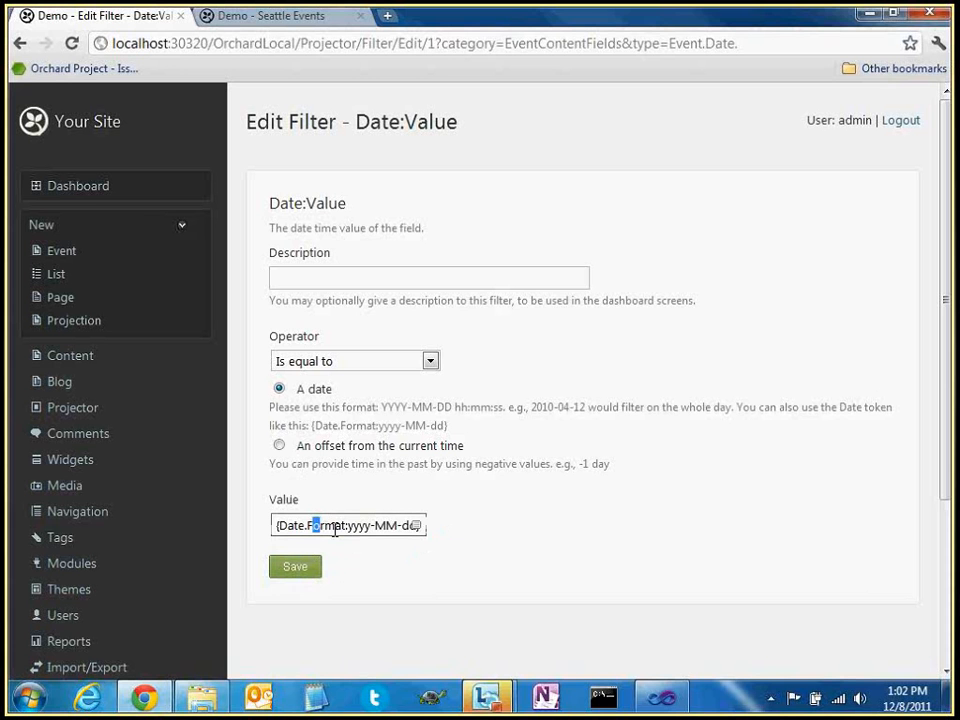
pyautogui.click(403, 524)
pyautogui.press('BackSpace')
pyautogui.press('BackSpace')
pyautogui.press('BackSpace')
pyautogui.press('BackSpace')
pyautogui.write('}')
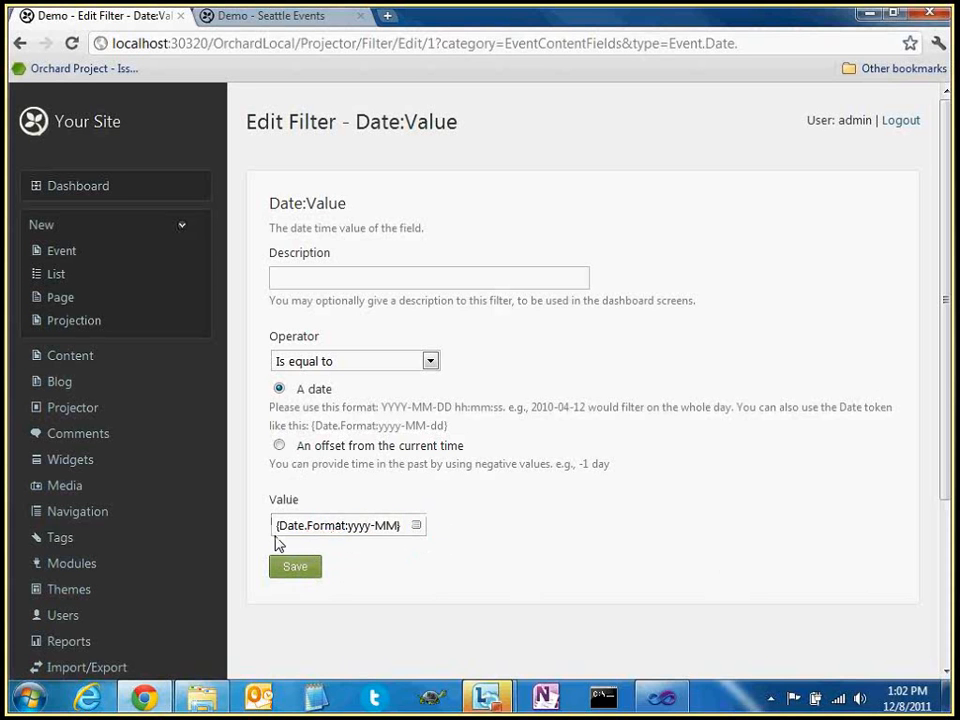
pyautogui.moveTo(348, 525); pyautogui.dragTo(400, 525)
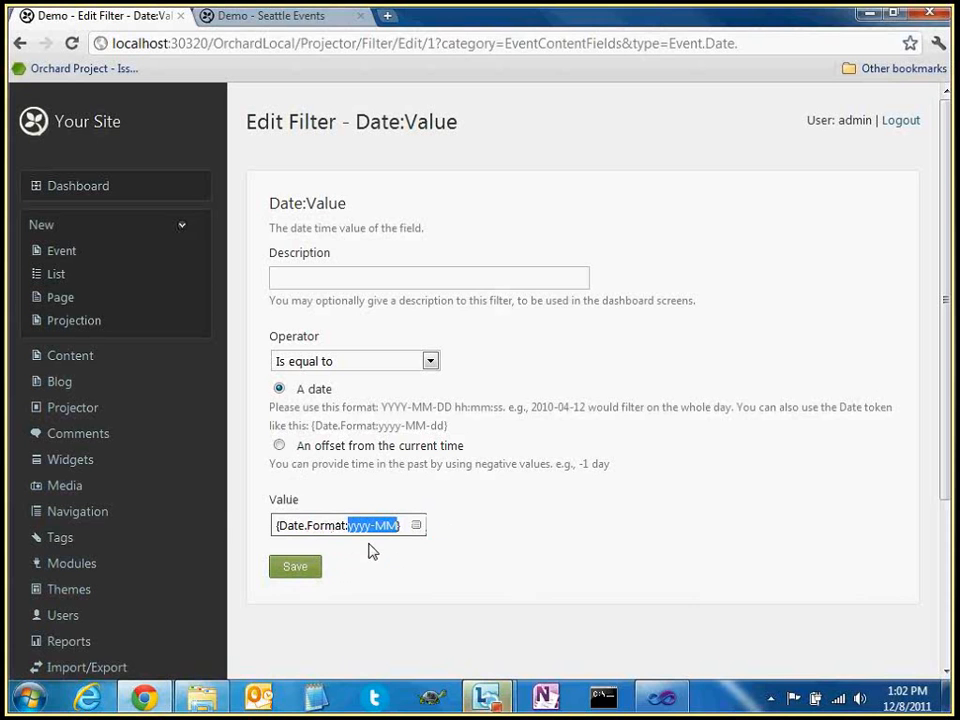
pyautogui.moveTo(275, 525); pyautogui.dragTo(402, 527)
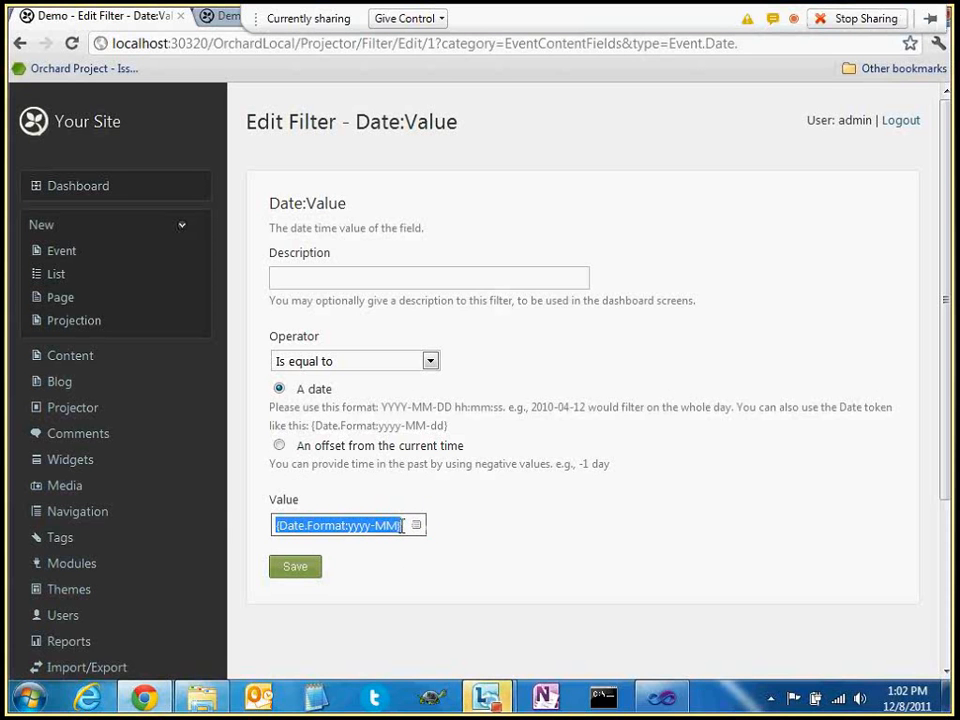
pyautogui.click(412, 487)
pyautogui.doubleClick(289, 500)
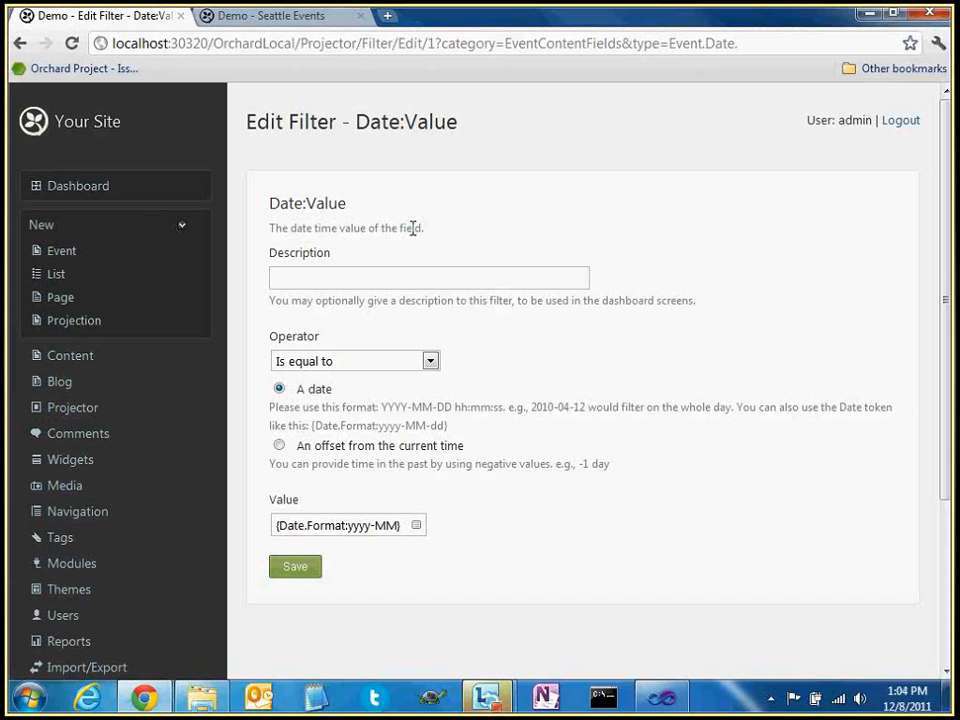
pyautogui.doubleClick(412, 228)
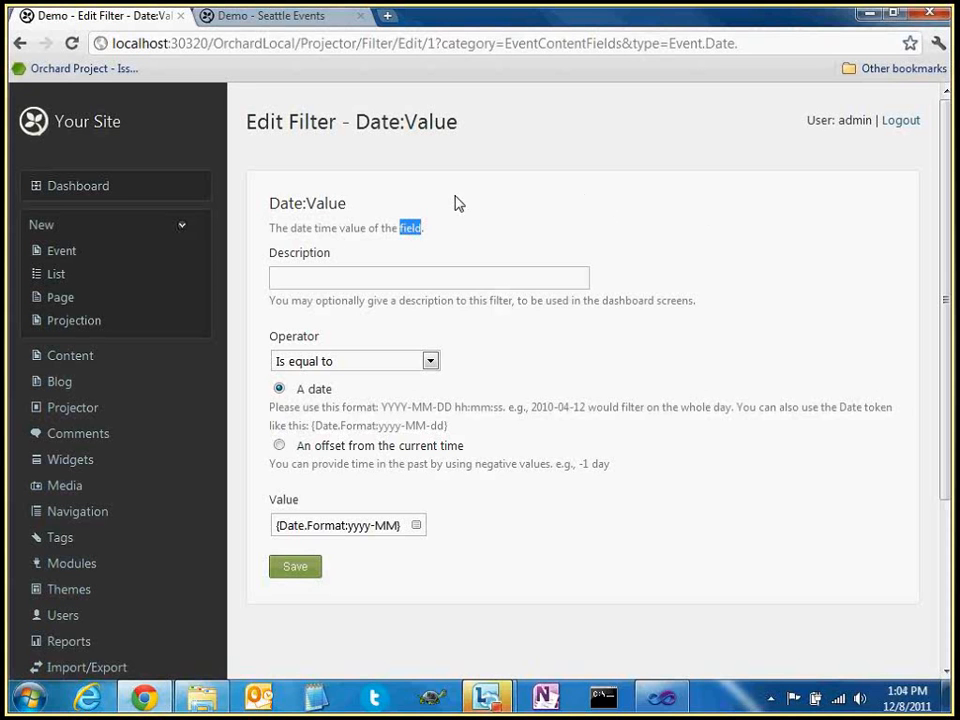
pyautogui.click(472, 219)
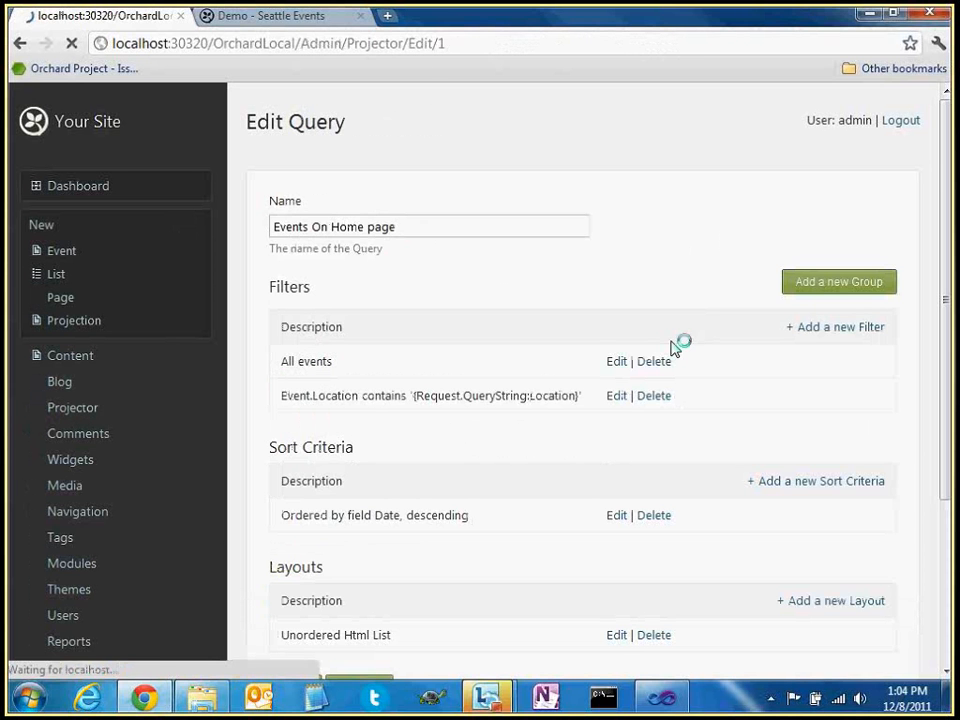
# Begin another filter on the query and scroll the filter list down to Tags' Has Tags
pyautogui.click(828, 328)
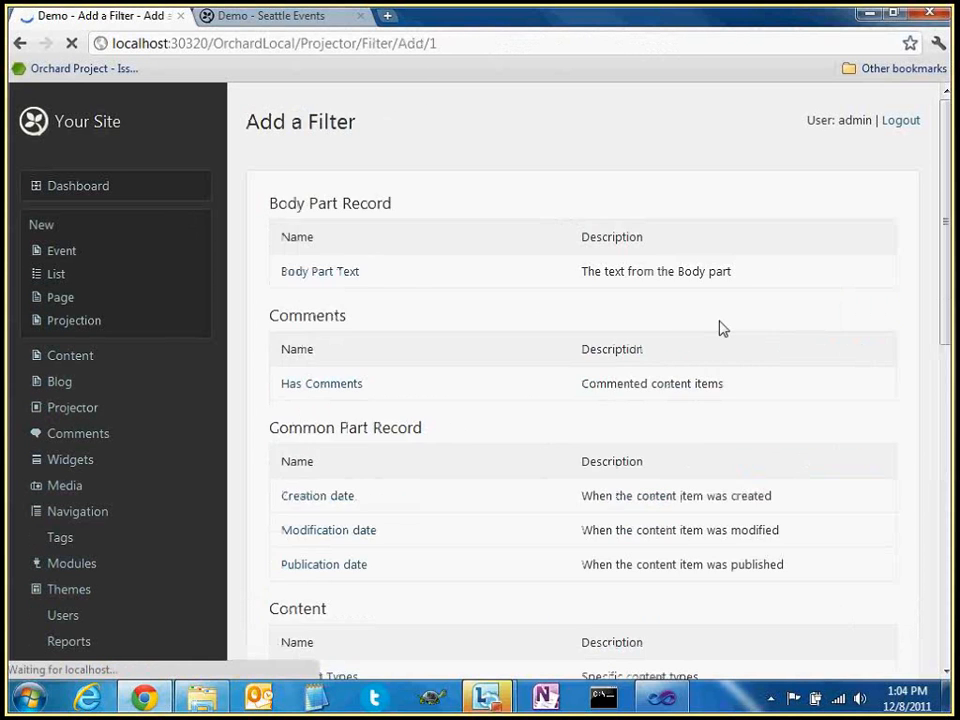
pyautogui.moveTo(270, 205); pyautogui.dragTo(418, 201)
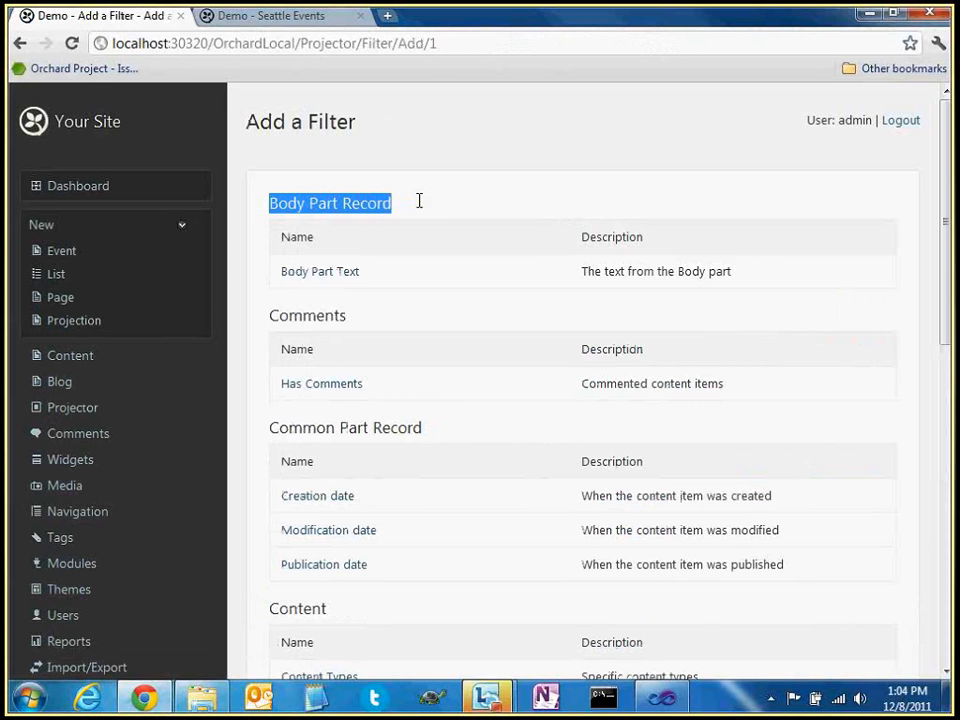
pyautogui.click(436, 218)
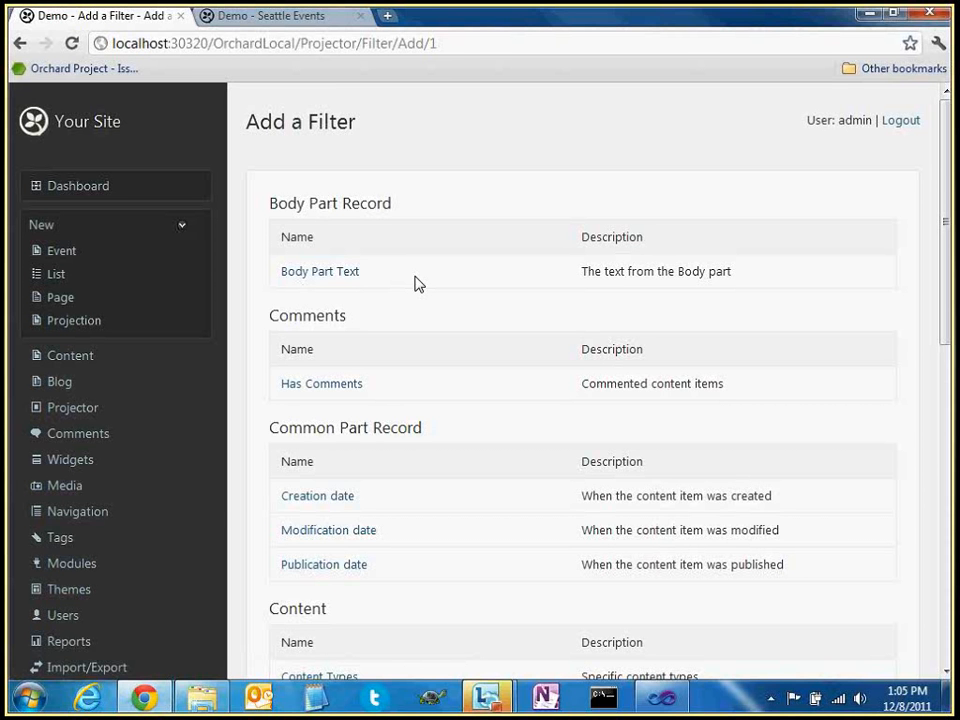
pyautogui.scroll(-2, 430, 318)
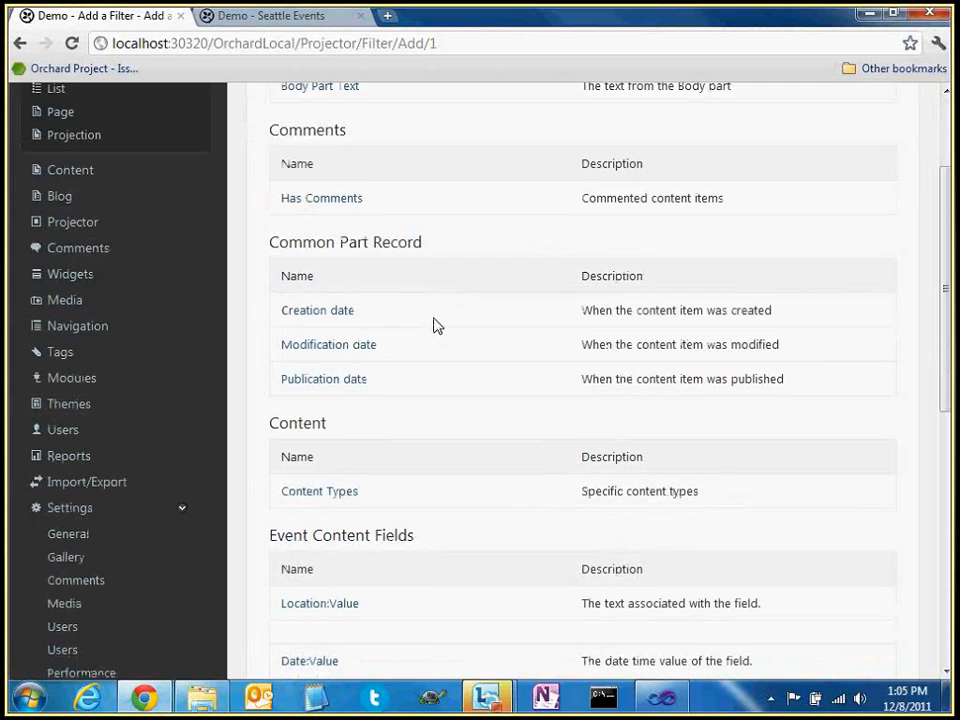
pyautogui.scroll(-3, 450, 450)
pyautogui.scroll(-3, 456, 481)
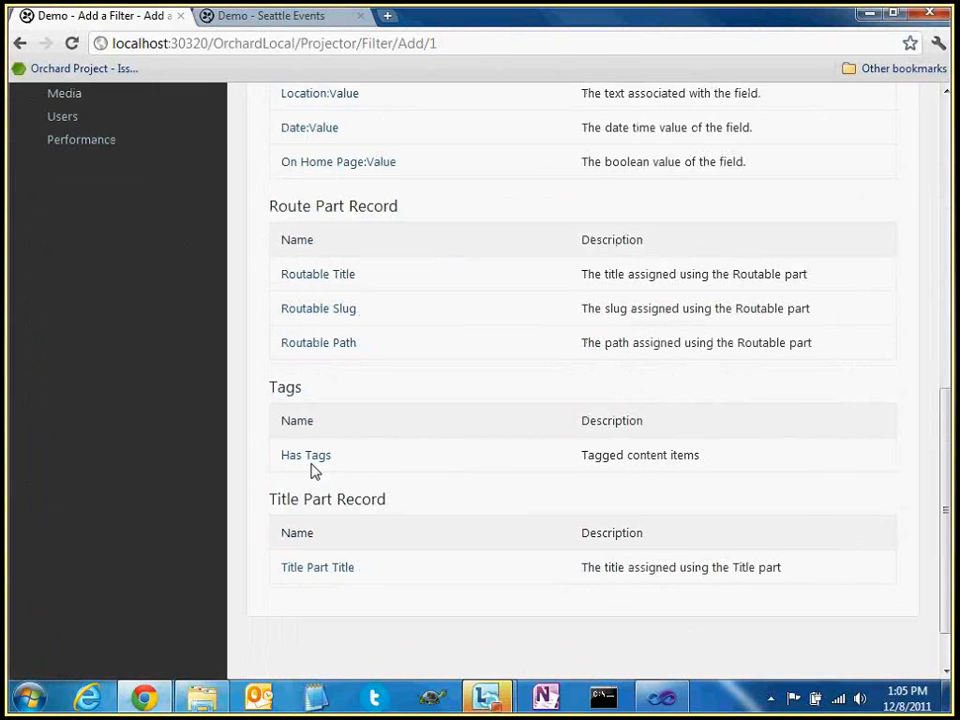
# Open the Has Tags filter and choose tag3 from the tag1–tag3 list
pyautogui.click(308, 458)
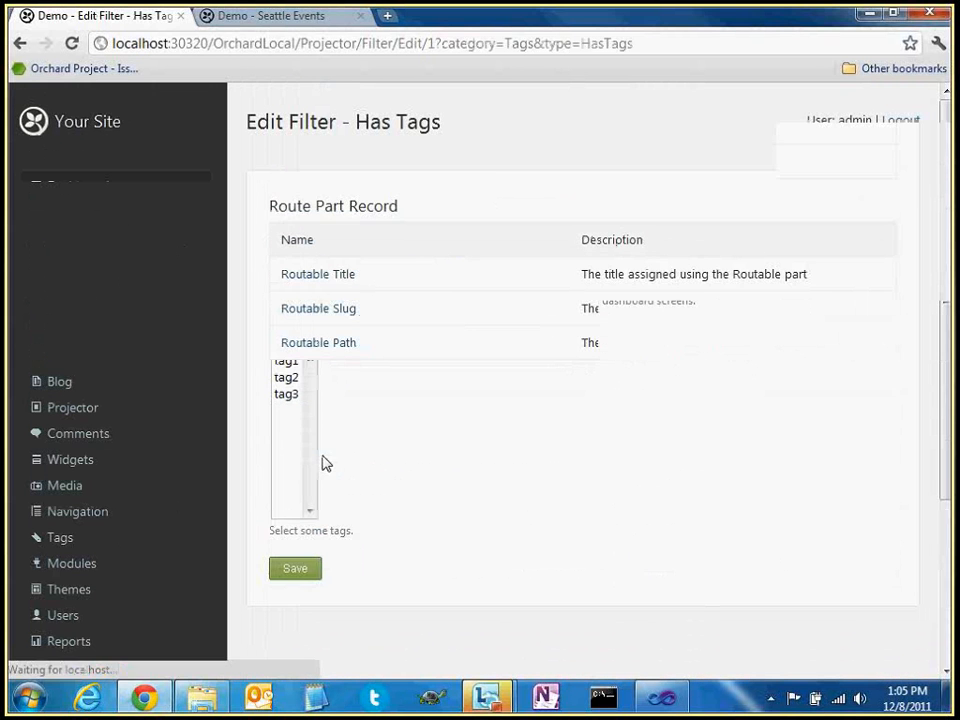
pyautogui.click(291, 366)
pyautogui.click(294, 378)
pyautogui.click(296, 388)
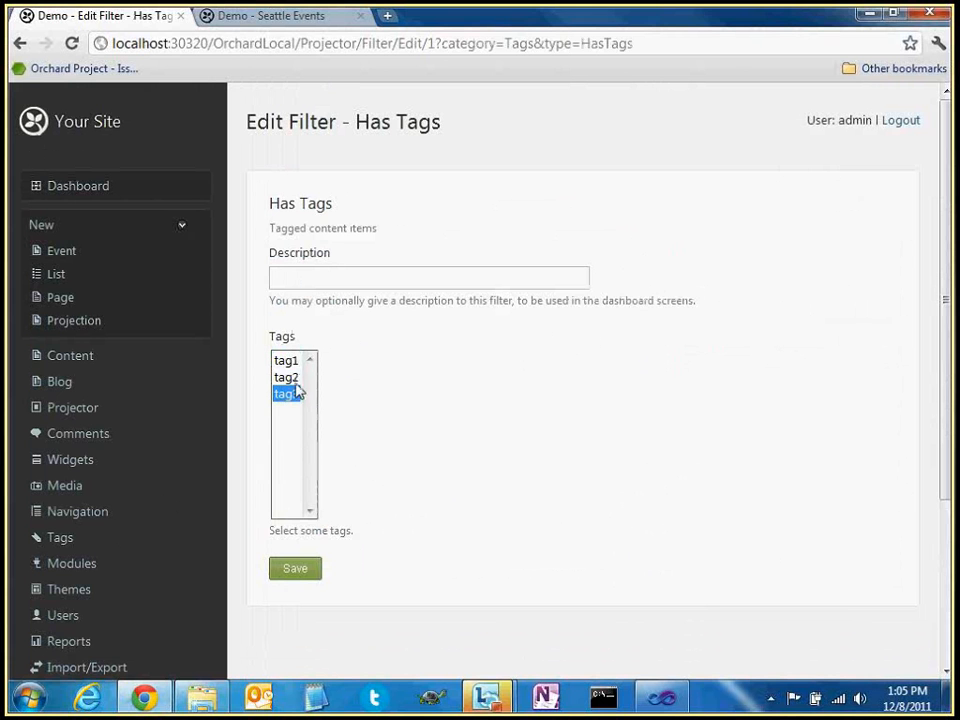
pyautogui.click(285, 378)
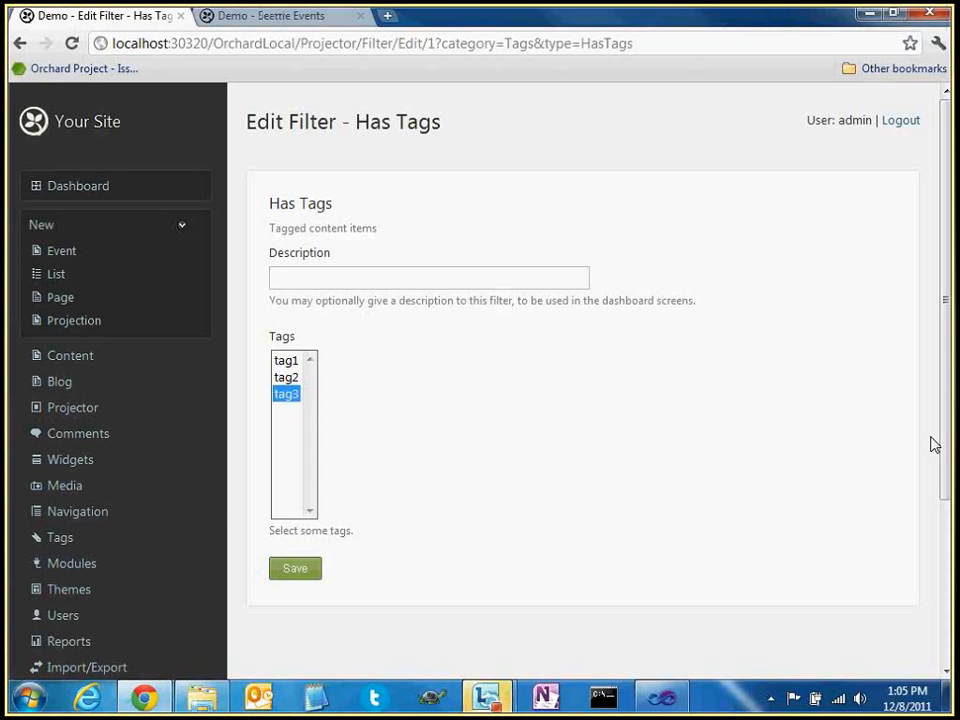
pyautogui.click(452, 300)
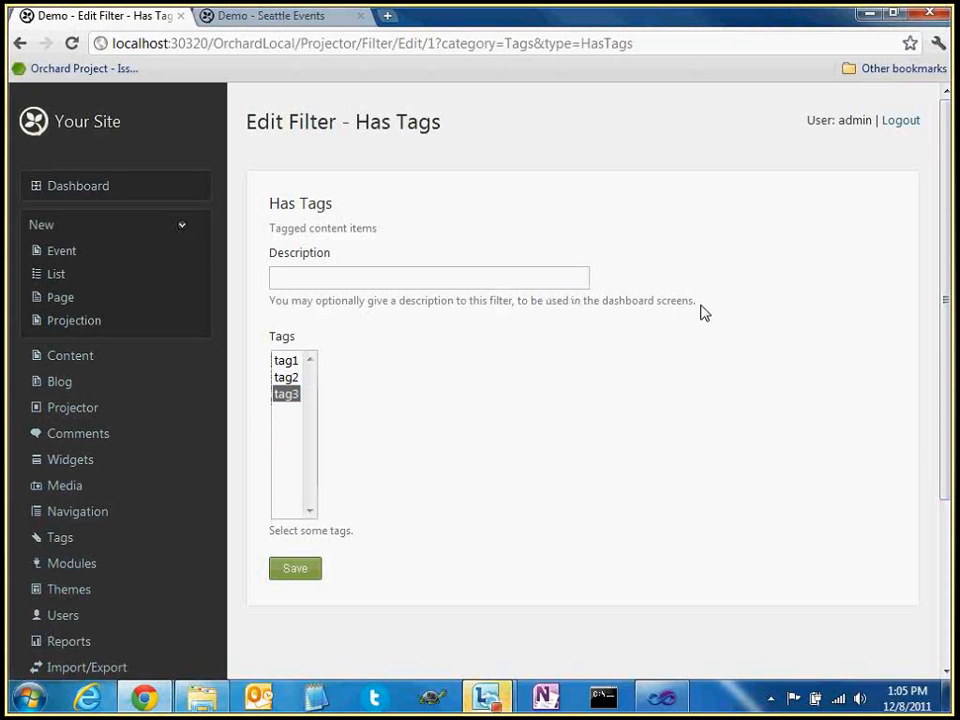
# Highlight parts of the filter's description hint, including the dashboard screens mention
pyautogui.moveTo(701, 312); pyautogui.dragTo(272, 306)
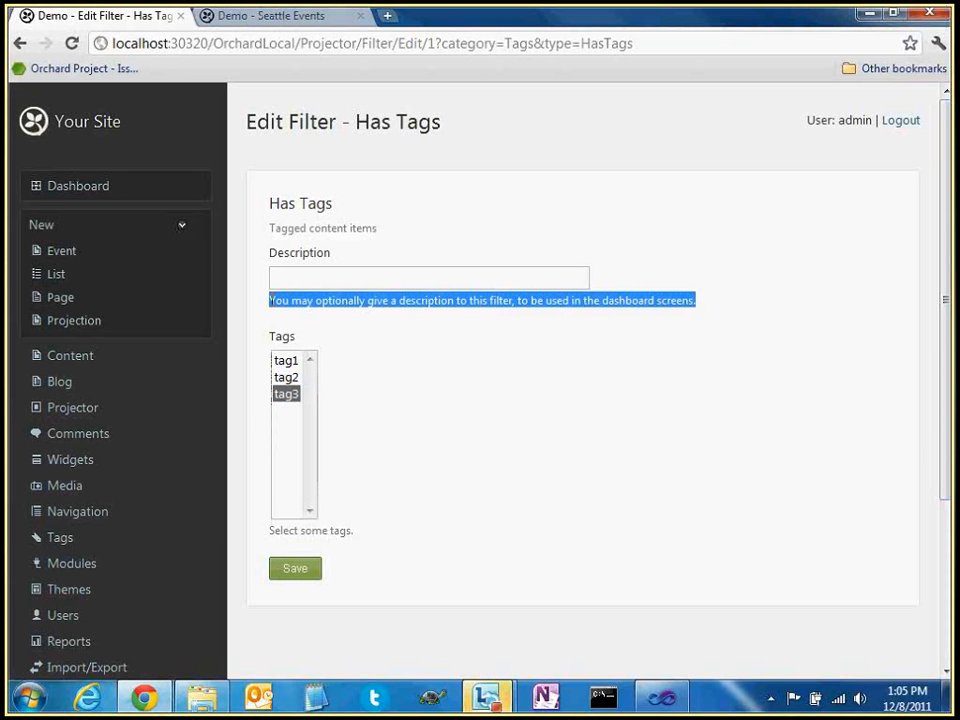
pyautogui.click(297, 300)
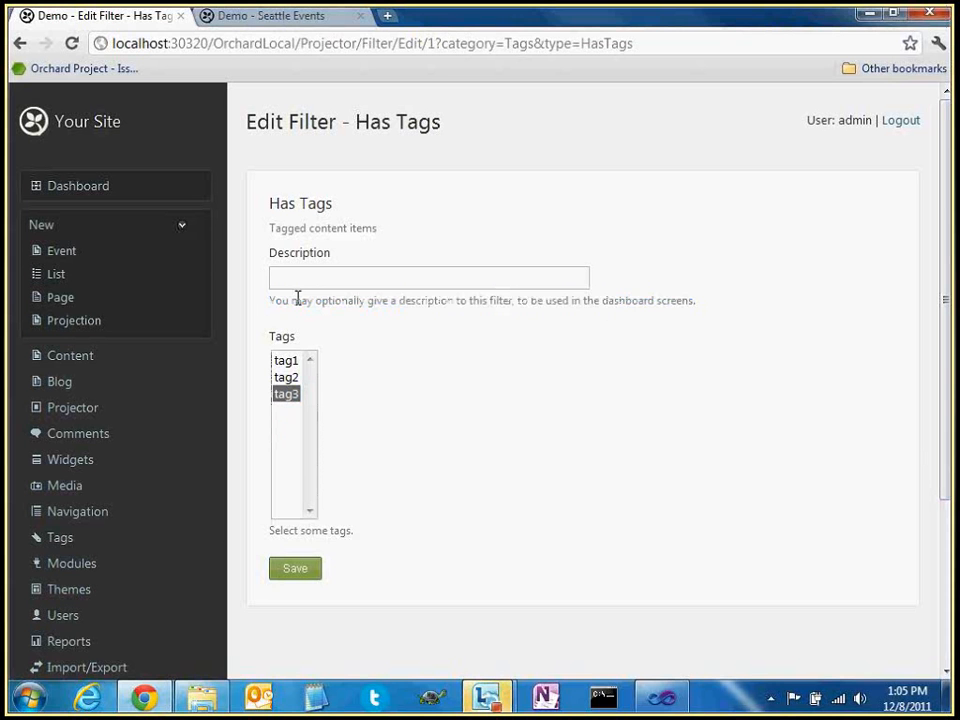
pyautogui.moveTo(272, 302); pyautogui.dragTo(319, 302)
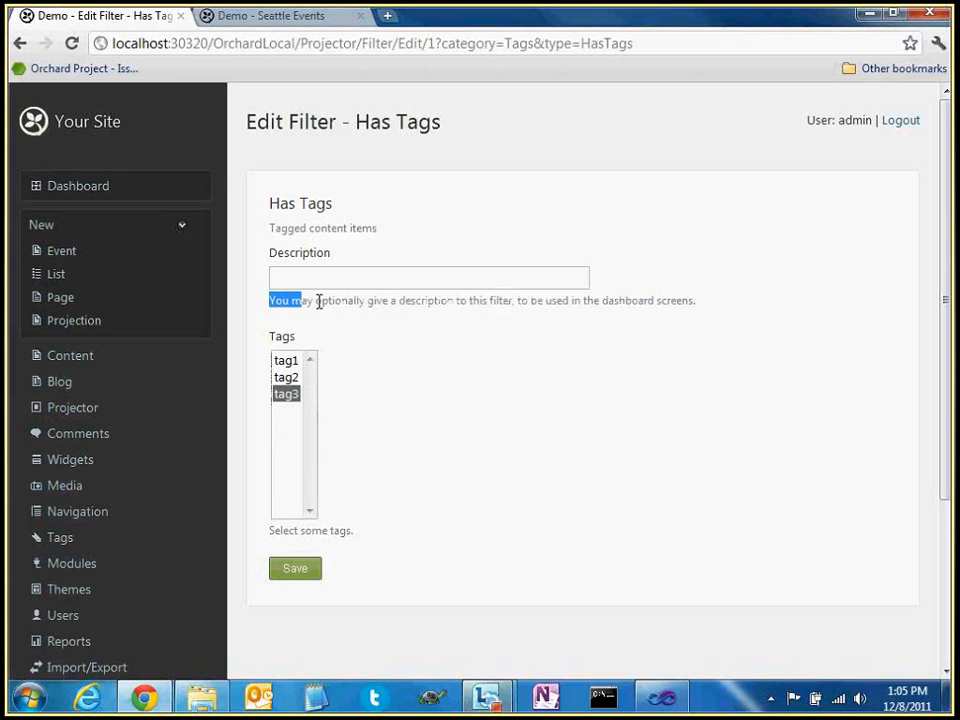
pyautogui.moveTo(737, 306); pyautogui.dragTo(465, 299)
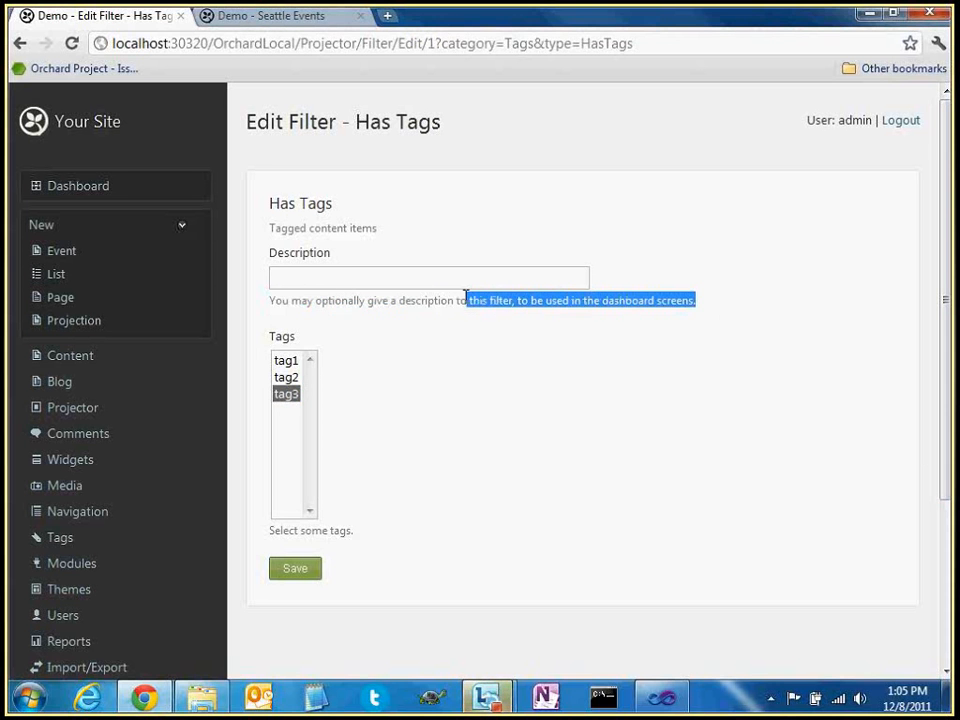
pyautogui.click(523, 300)
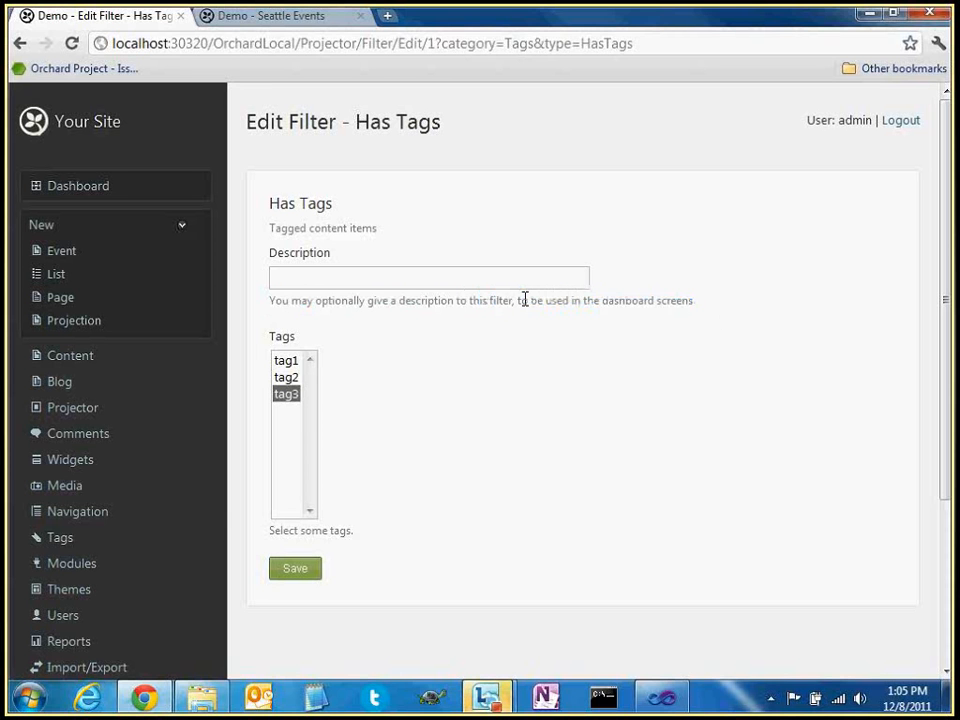